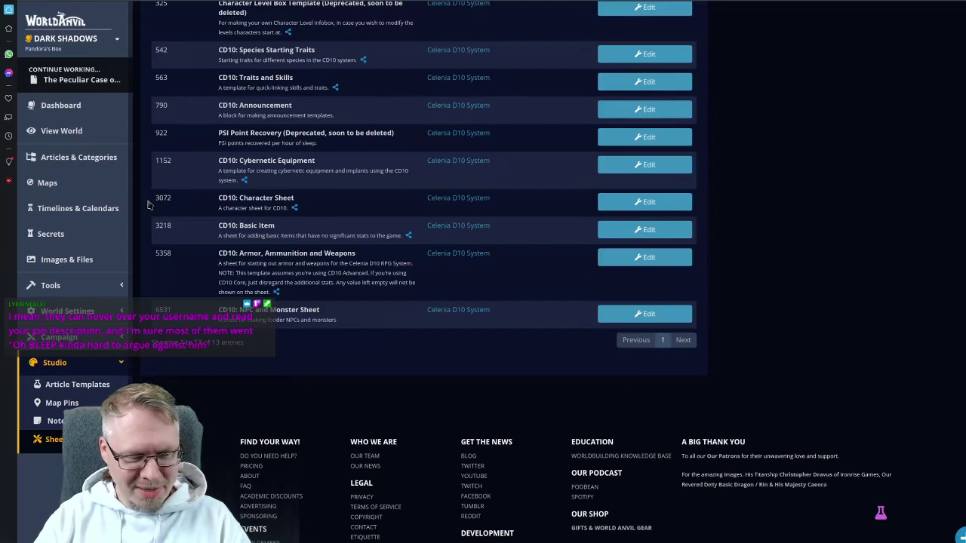
pyautogui.scroll(2, 150, 249)
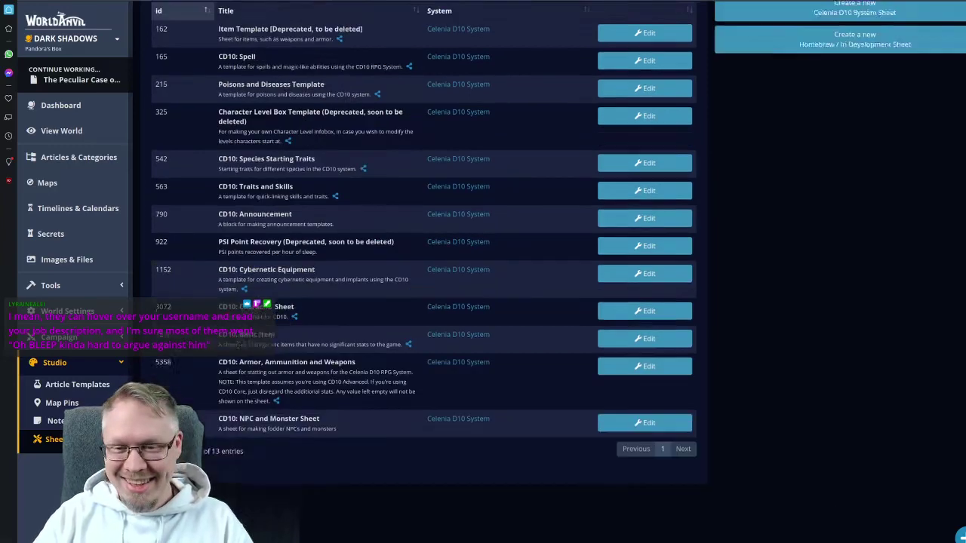
pyautogui.scroll(2, 131, 104)
pyautogui.scroll(-4, 132, 104)
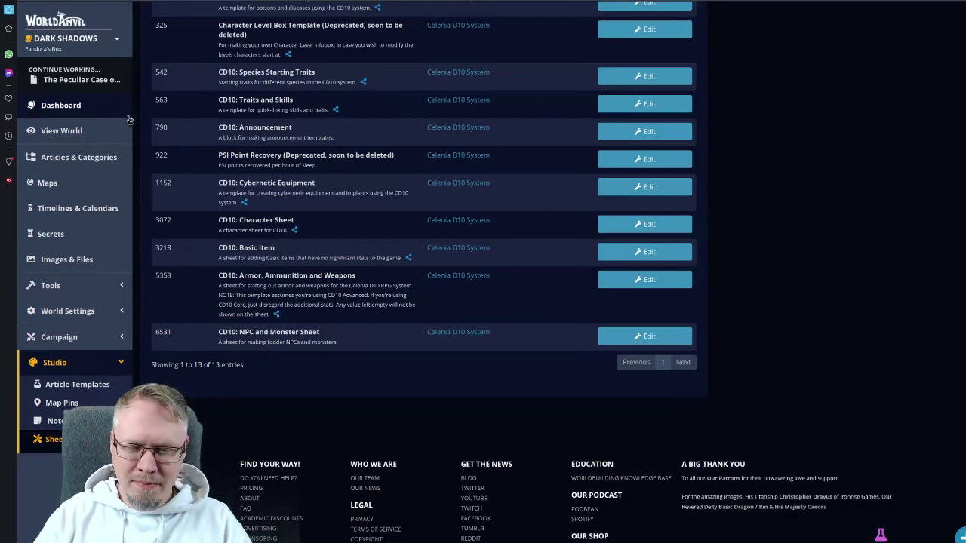
# - Try searching the Dark Shadows world for "test" and clear the term
pyautogui.scroll(4, 129, 119)
pyautogui.click(253, 21)
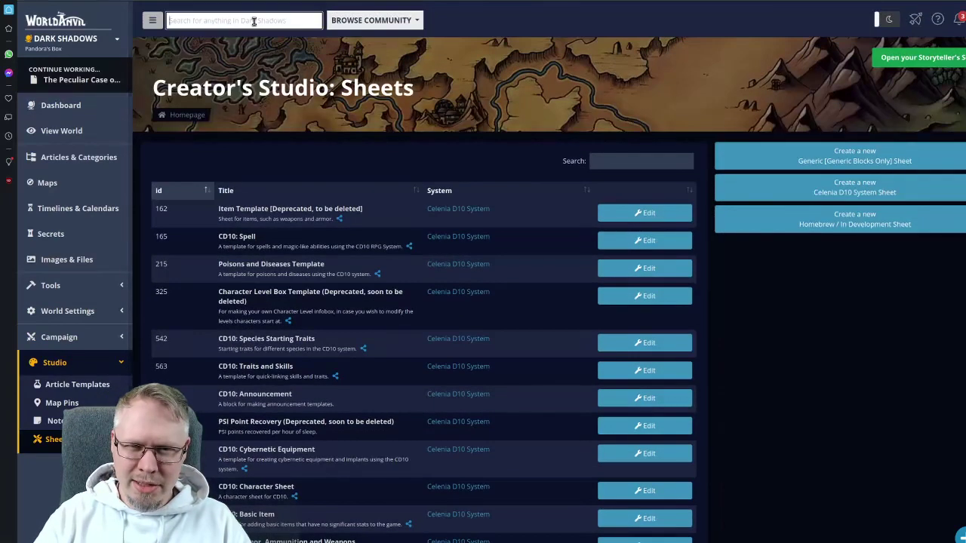
pyautogui.write('test')
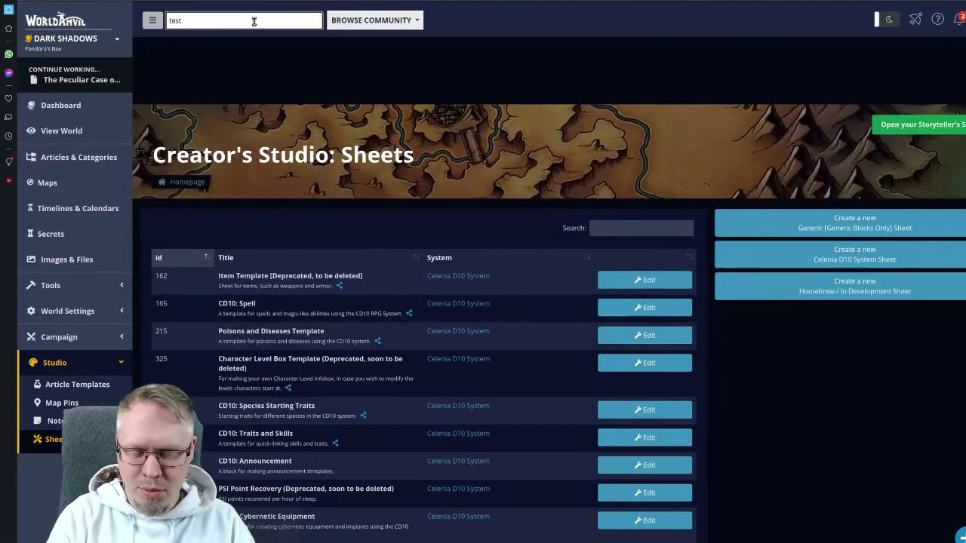
pyautogui.press('BackSpace')
pyautogui.press('BackSpace')
pyautogui.press('BackSpace')
pyautogui.press('BackSpace')
# - Search the Dark Shadows world for "lorem" and open the Lorem Ipsum article for editing in a separate tab
pyautogui.write('lorem')
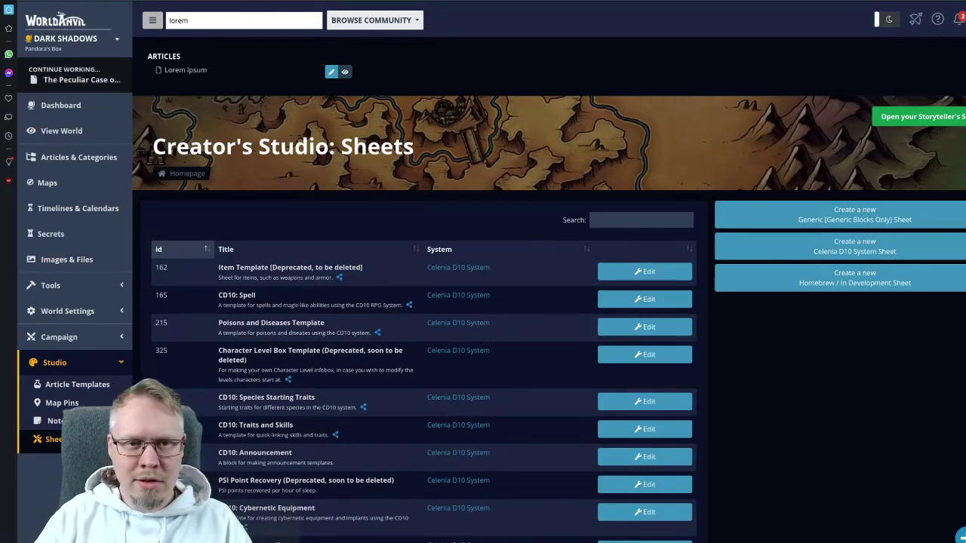
pyautogui.press('Return')
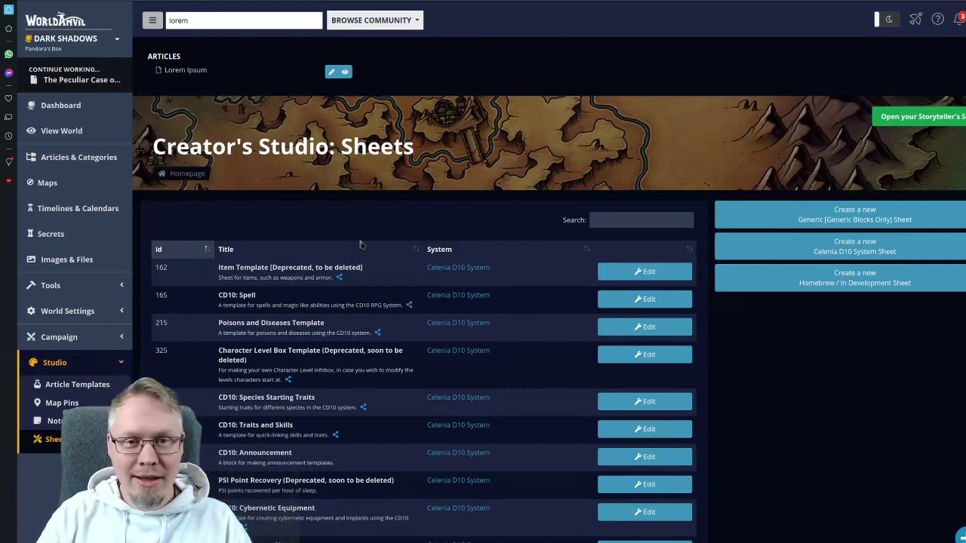
pyautogui.click(331, 71)
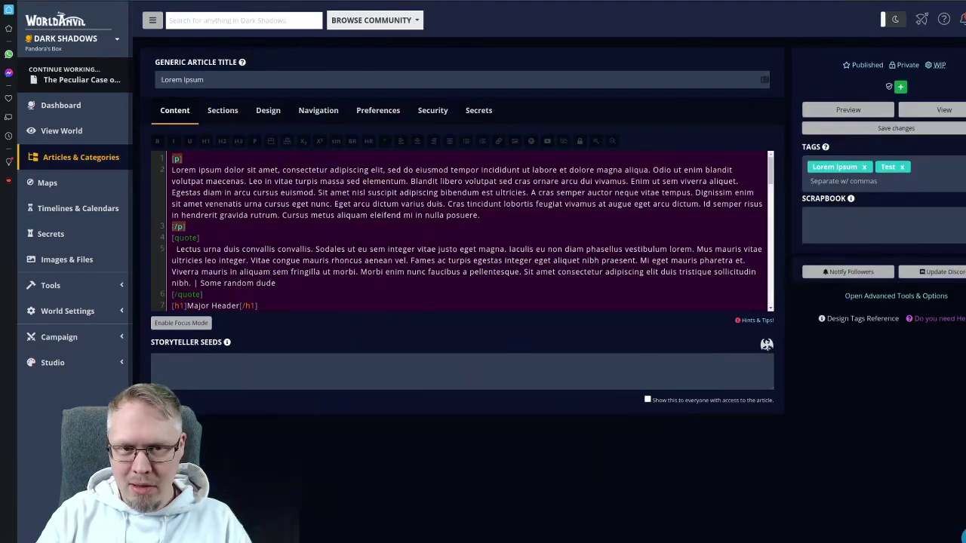
# - Return to the Creator's Studio page and open the world's Statblocks list
pyautogui.hotkey('alt', 'Left')
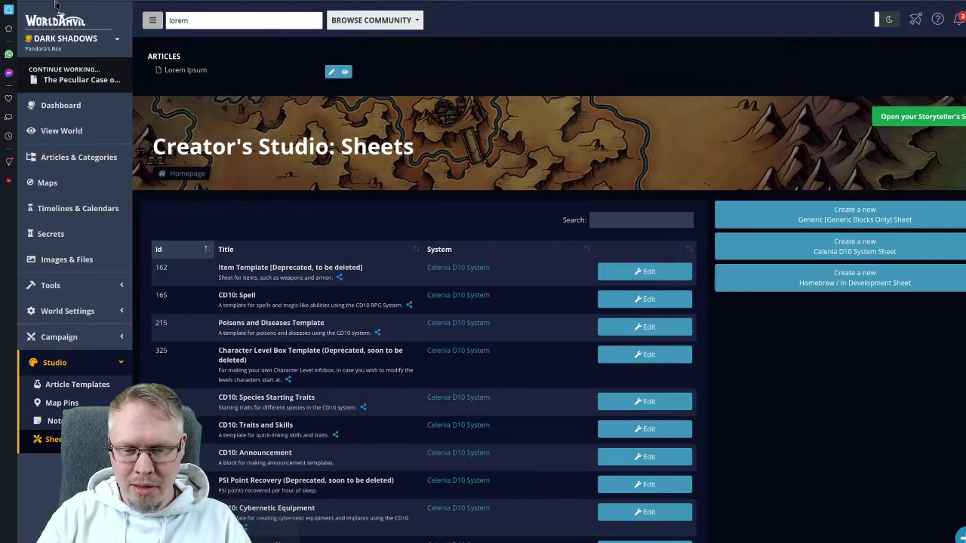
pyautogui.click(75, 286)
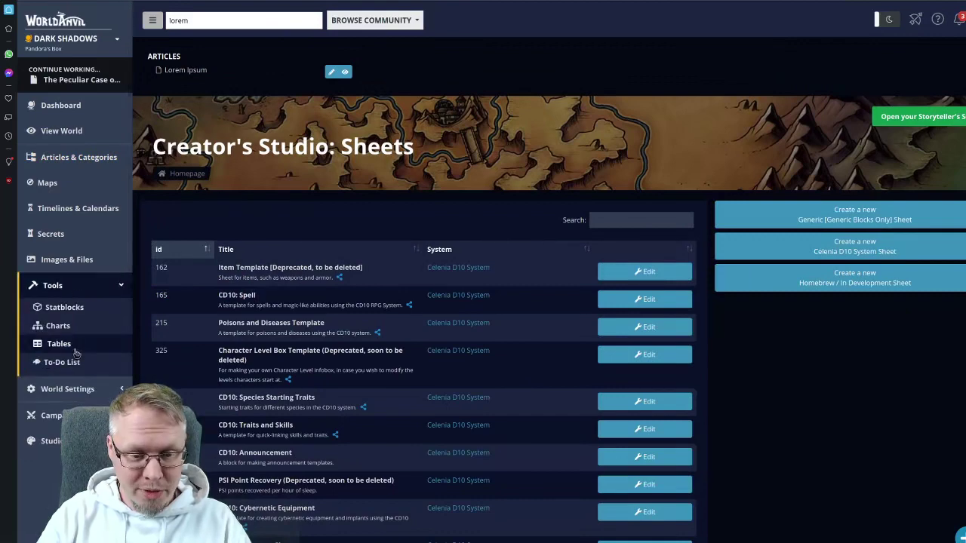
pyautogui.click(79, 311)
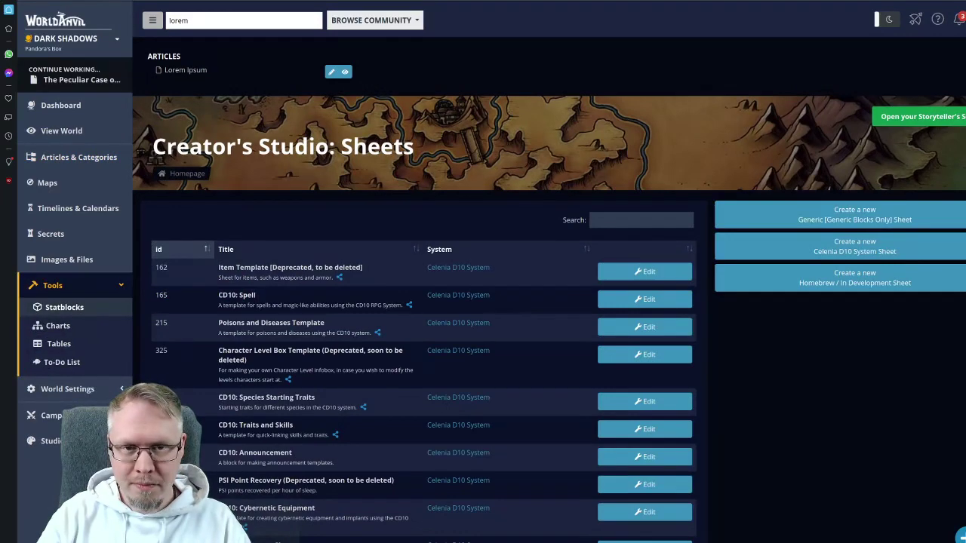
pyautogui.scroll(-15, 338, 54)
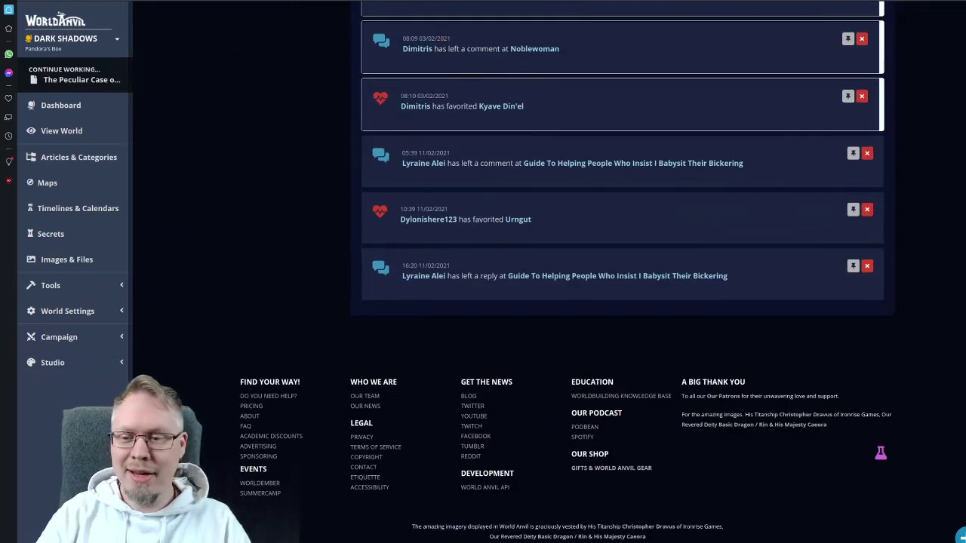
pyautogui.hotkey('alt', 'Left')
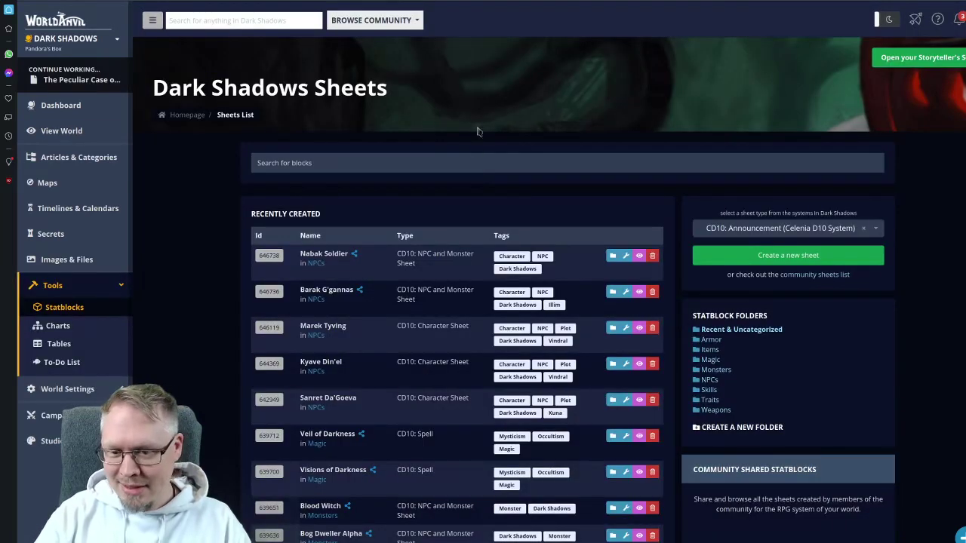
# - Search the statblocks for "armin" and copy the embed code of the world's Arming Sword block
pyautogui.click(387, 155)
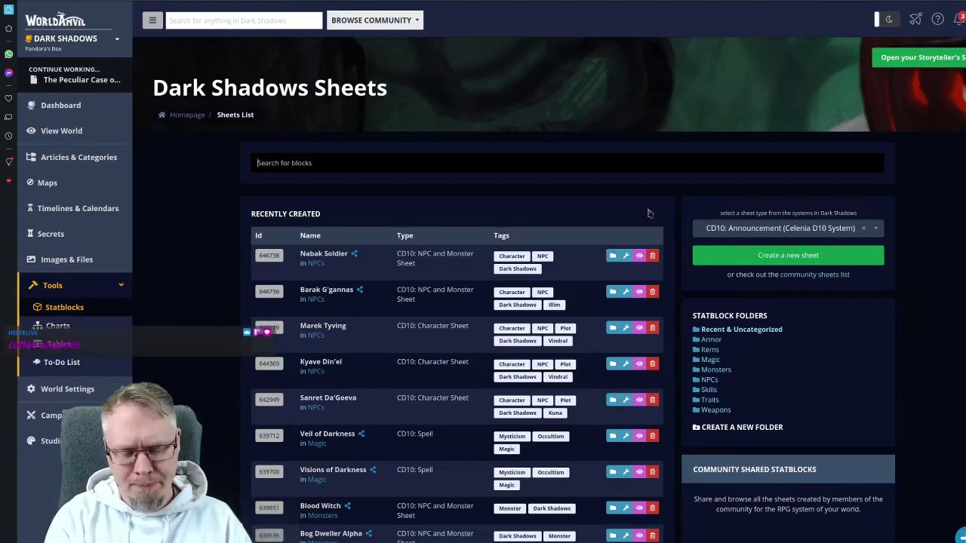
pyautogui.write('armin')
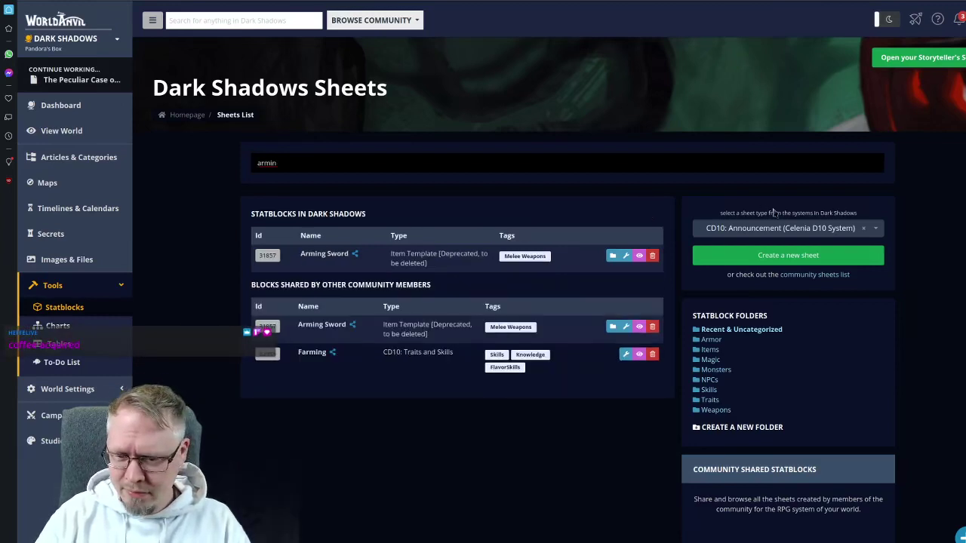
pyautogui.click(267, 255)
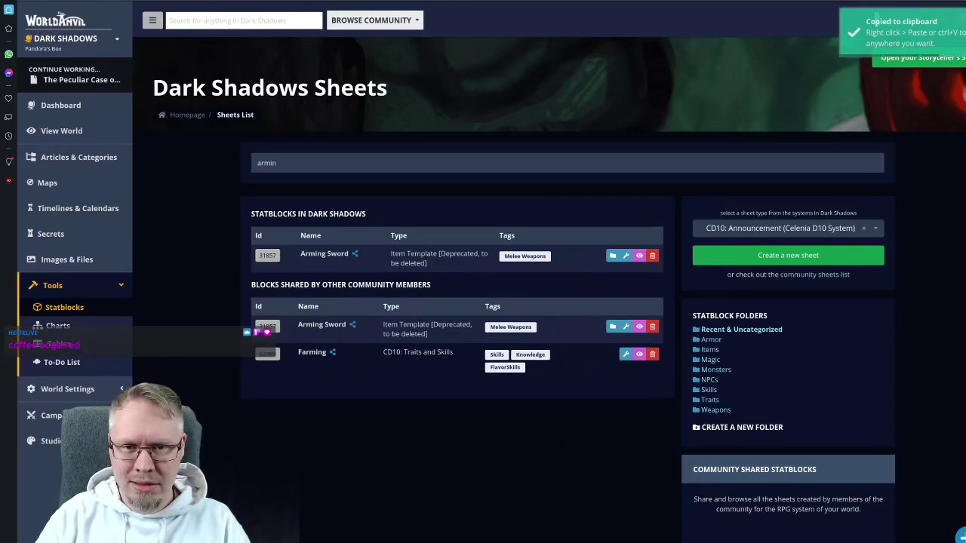
# - Paste the Arming Sword block code into the Lorem Ipsum article between the closing quote tag and the Major Header line
pyautogui.hotkey('ctrl', 'Tab')
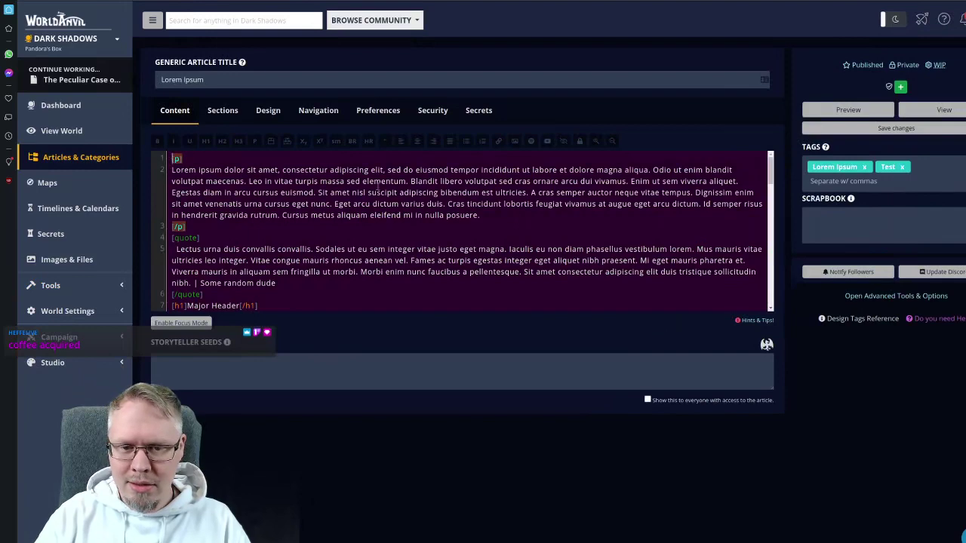
pyautogui.press('Down')
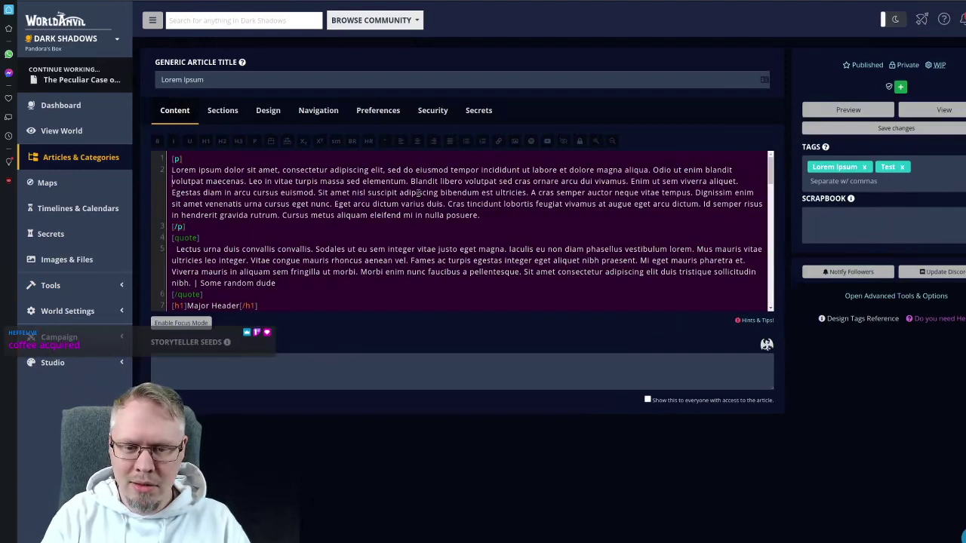
pyautogui.scroll(-3, 243, 236)
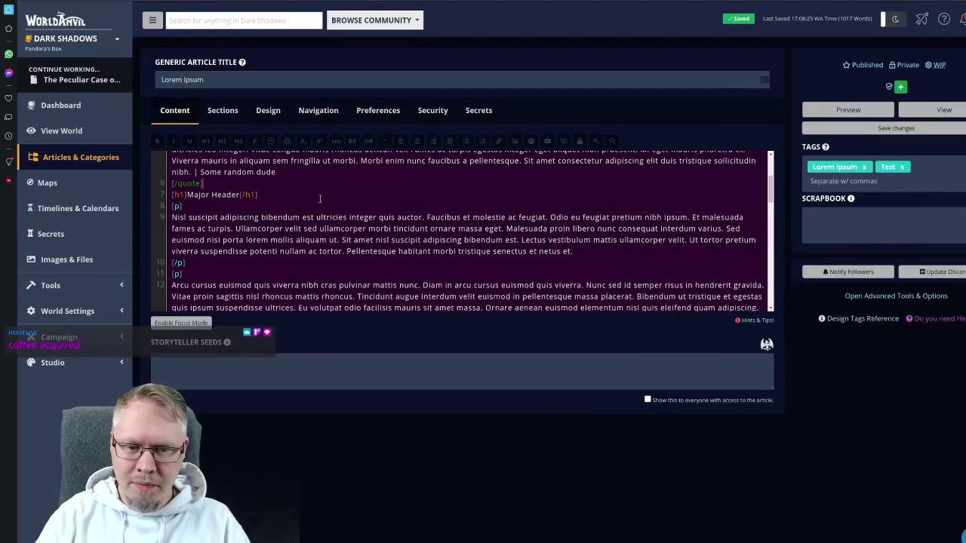
pyautogui.hotkey('ctrl', 'v')
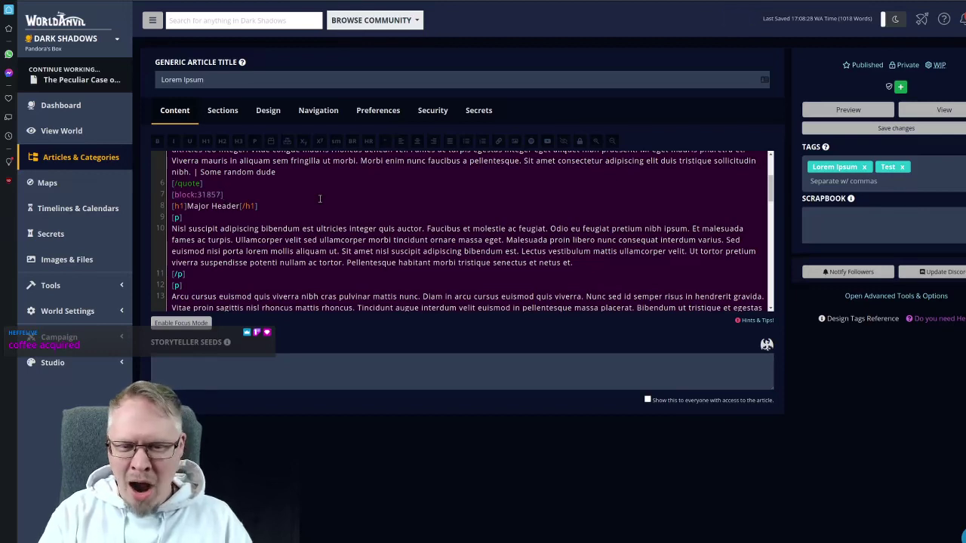
# - Below the block code, start a [row] containing a first [col]…[/col] pair with an empty line inside
pyautogui.press('Return')
pyautogui.write('[row]')
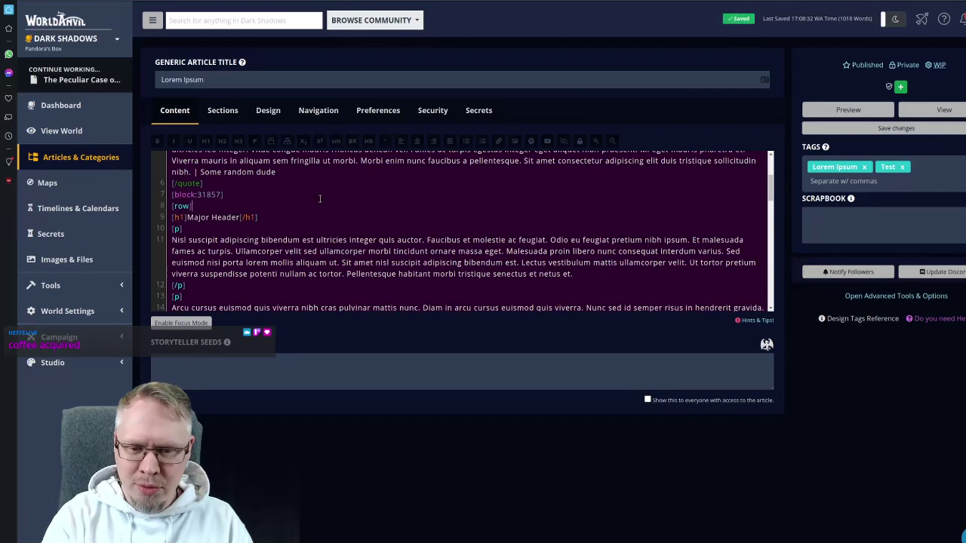
pyautogui.press('Return')
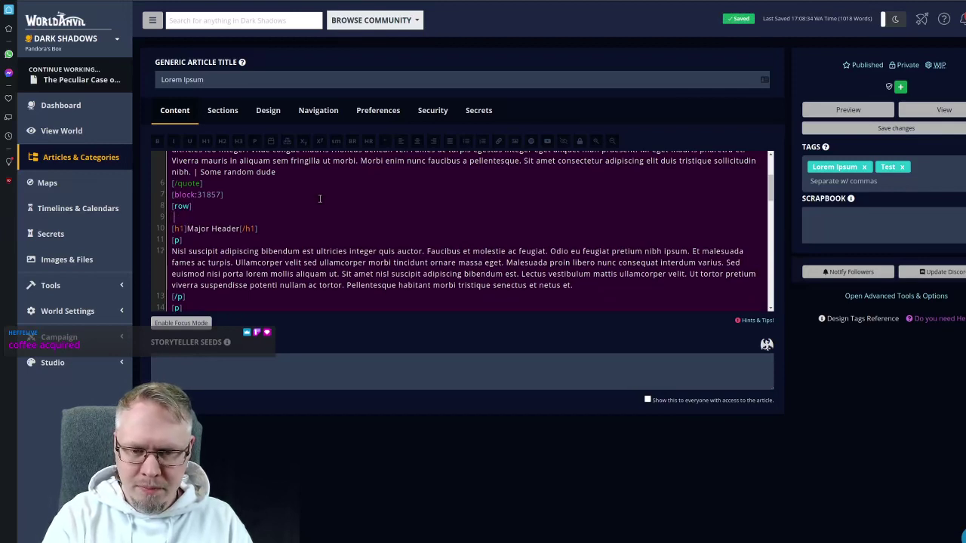
pyautogui.write('[col')
pyautogui.press('BackSpace')
pyautogui.press('BackSpace')
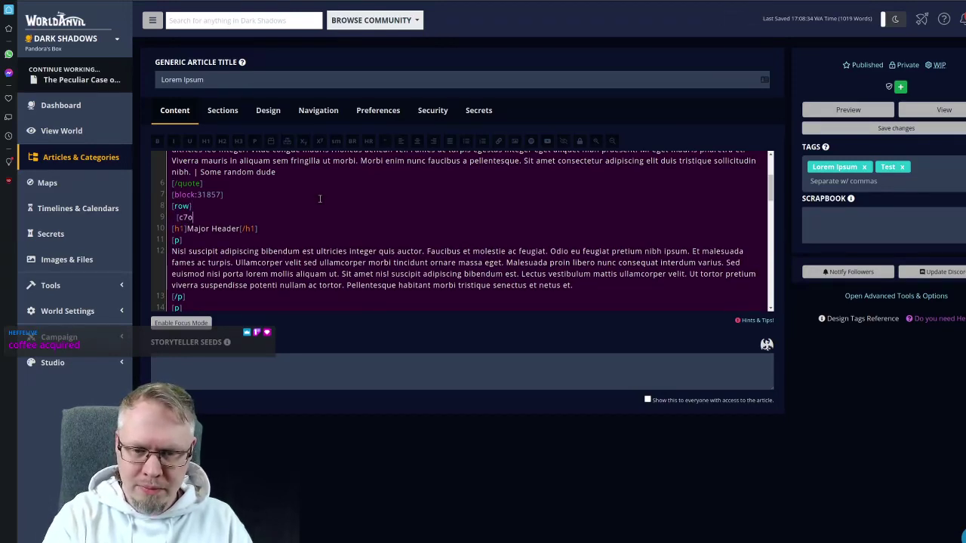
pyautogui.write('ol]')
pyautogui.press('Return')
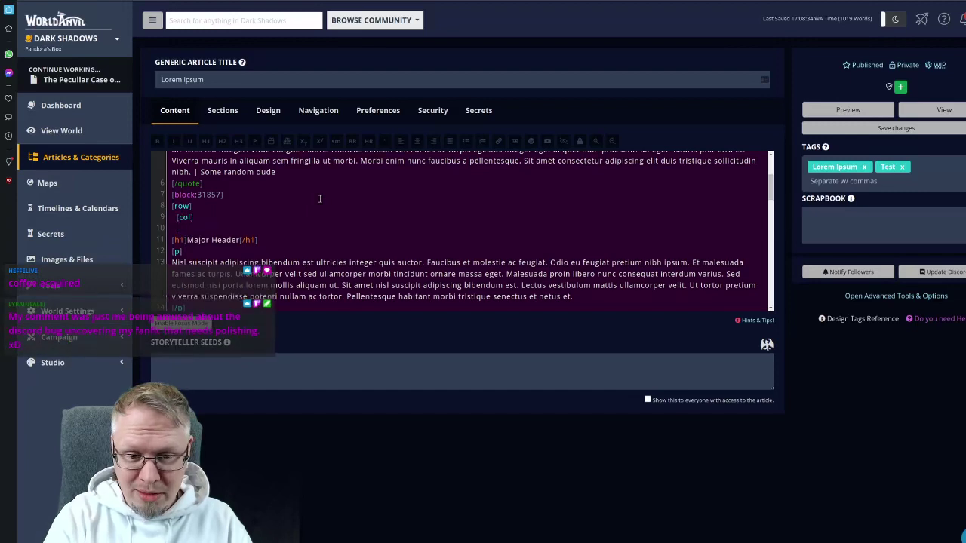
pyautogui.press('Return')
pyautogui.write('[/col]')
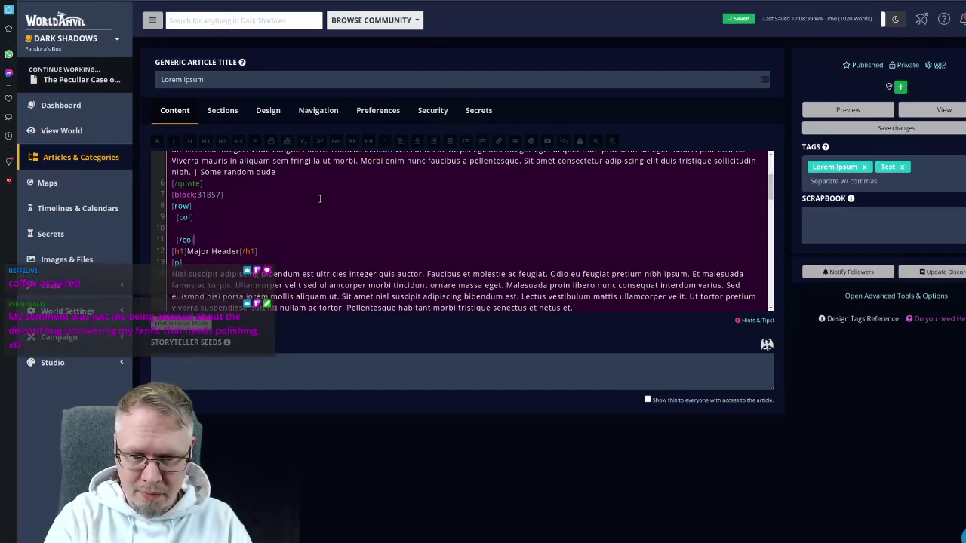
# - Add a second [col]…[/col] pair with an empty line inside and close the layout with [/row]
pyautogui.press('Return')
pyautogui.write('[col]')
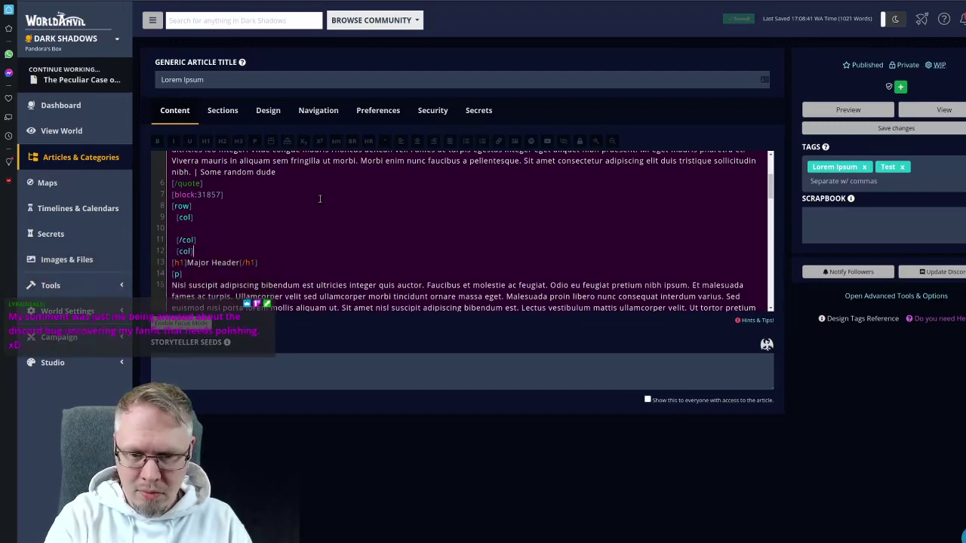
pyautogui.press('Return')
pyautogui.press('Return')
pyautogui.write('[/c')
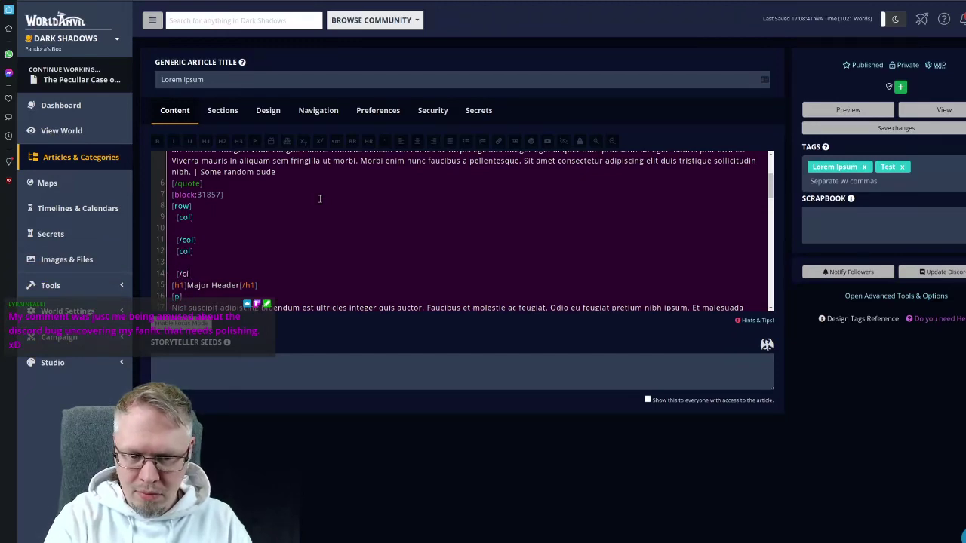
pyautogui.write('ol]')
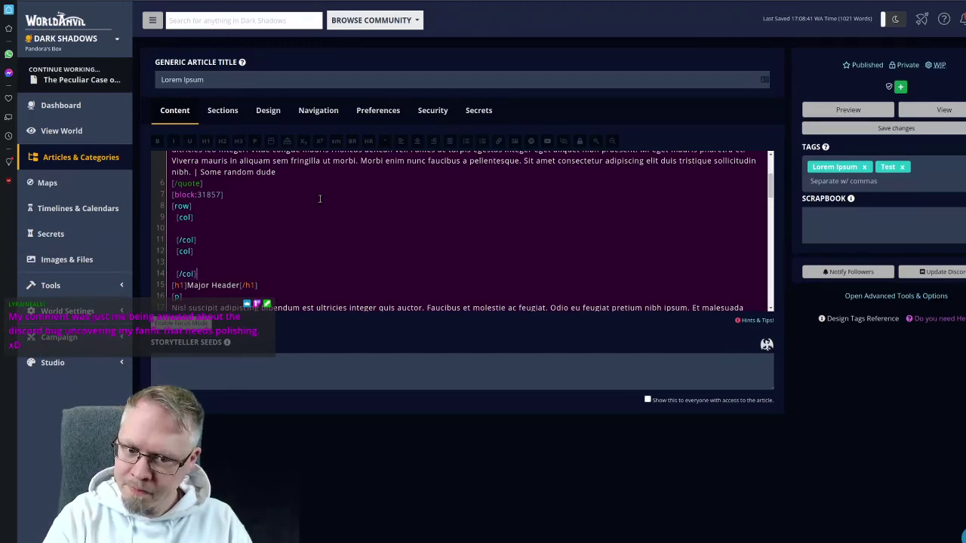
pyautogui.press('Return')
pyautogui.write('[/row]')
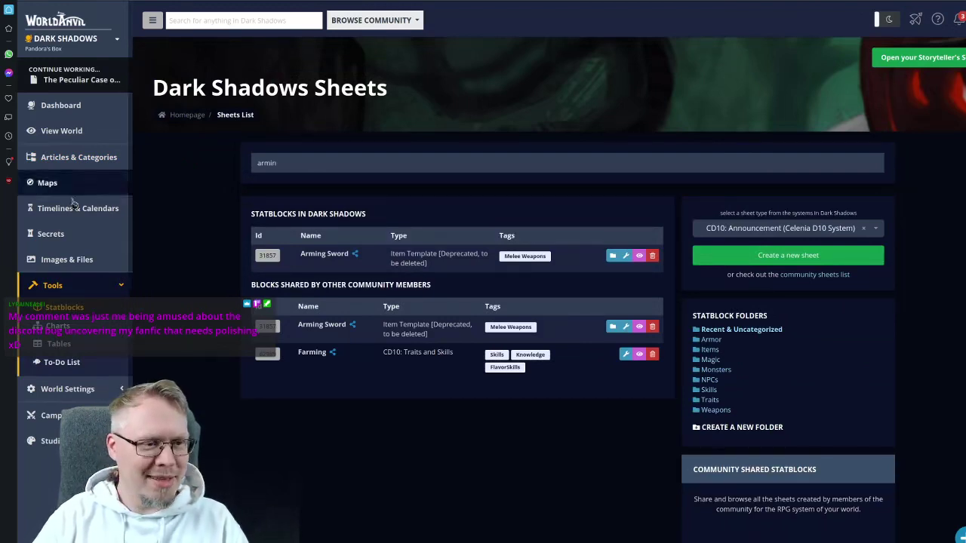
# - Search the statblocks for "maill", copy the world's Padded Maille block code and paste it into the article's first column
pyautogui.moveTo(294, 164); pyautogui.dragTo(236, 166)
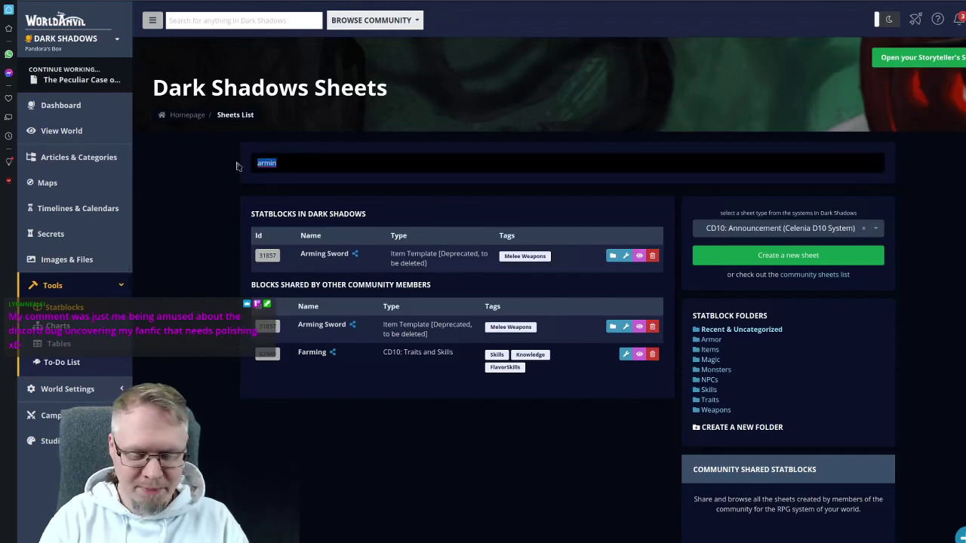
pyautogui.write('maill')
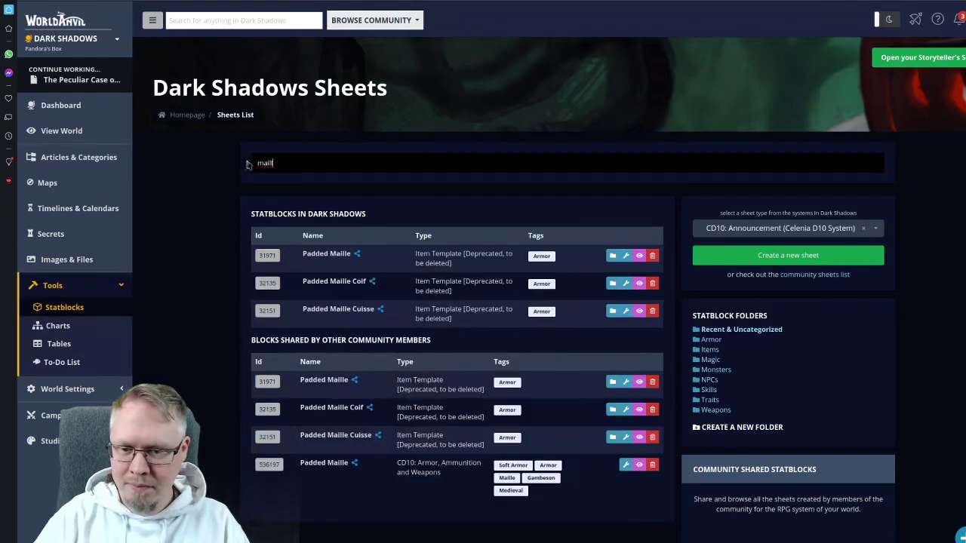
pyautogui.click(264, 255)
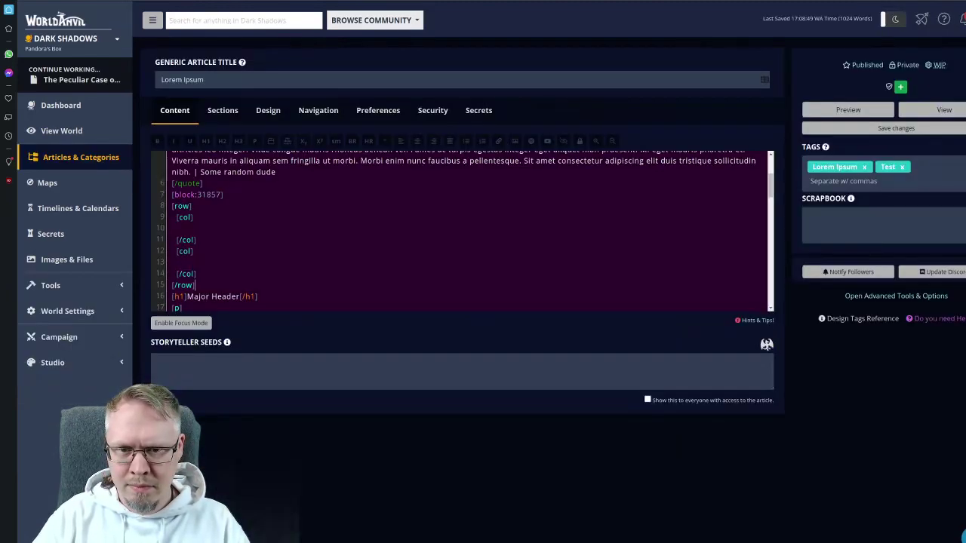
pyautogui.click(220, 229)
pyautogui.hotkey('ctrl', 'v')
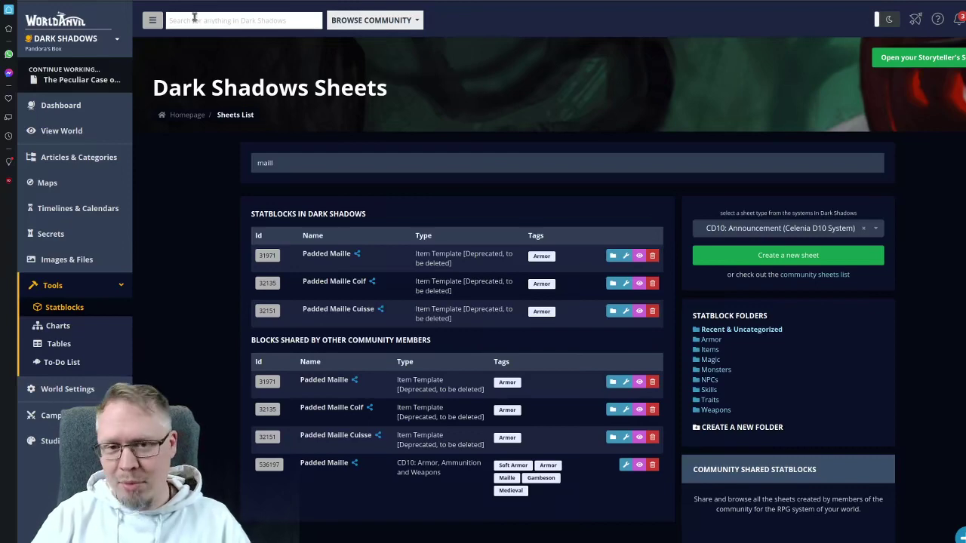
# - Return to the statblock list and search it for "item"
pyautogui.hotkey('ctrl', 'Tab')
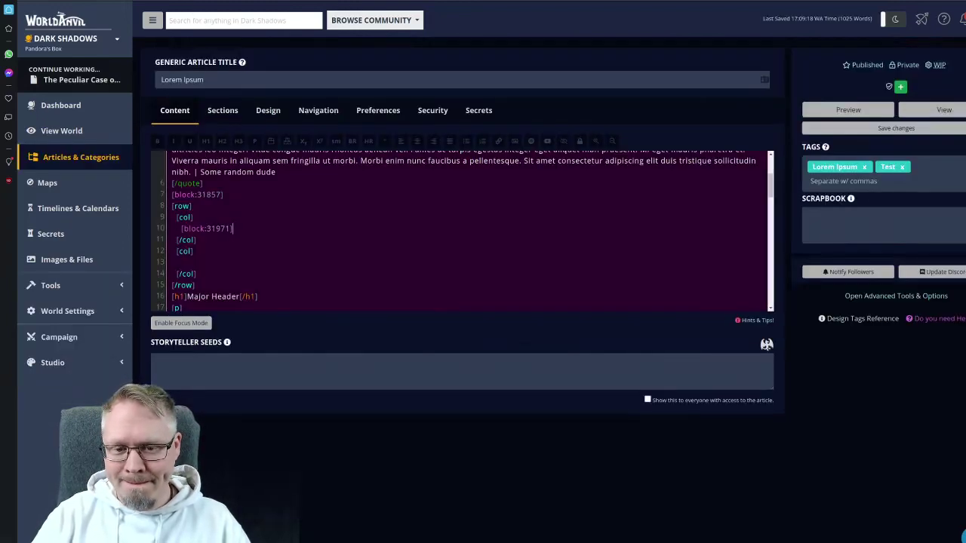
pyautogui.hotkey('ctrl', 'shift', 'Tab')
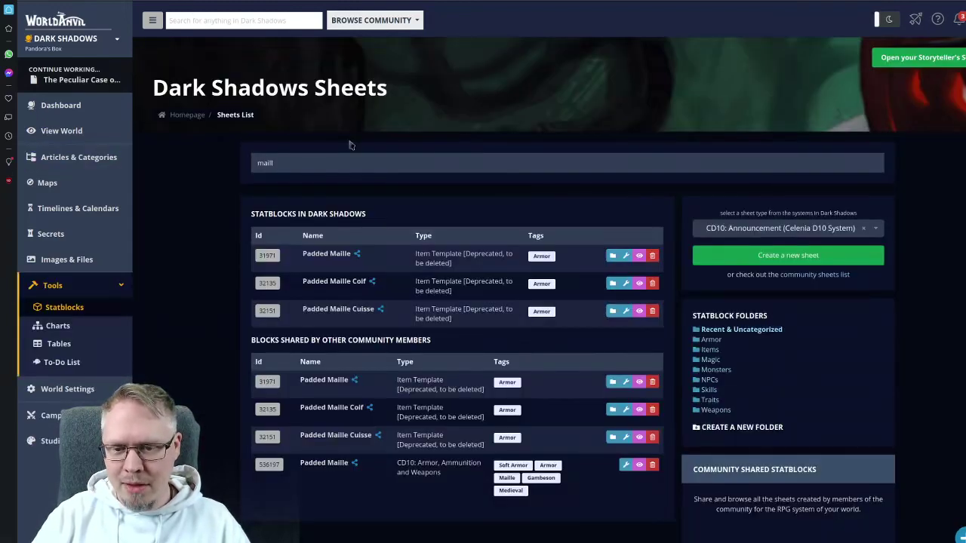
pyautogui.moveTo(314, 169); pyautogui.dragTo(223, 165)
pyautogui.write('item')
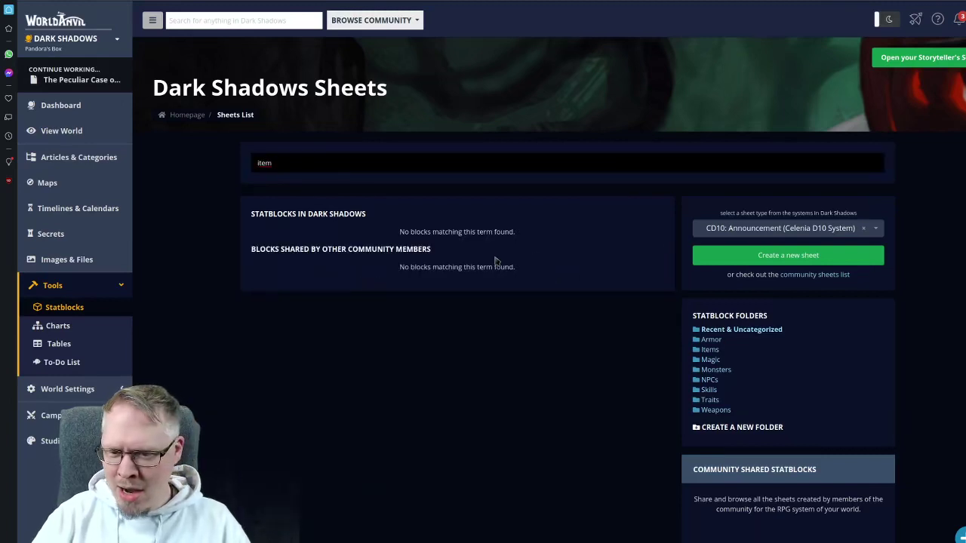
# - Replace the statblock search term with "9mm"
pyautogui.hotkey('ctrl', 'a')
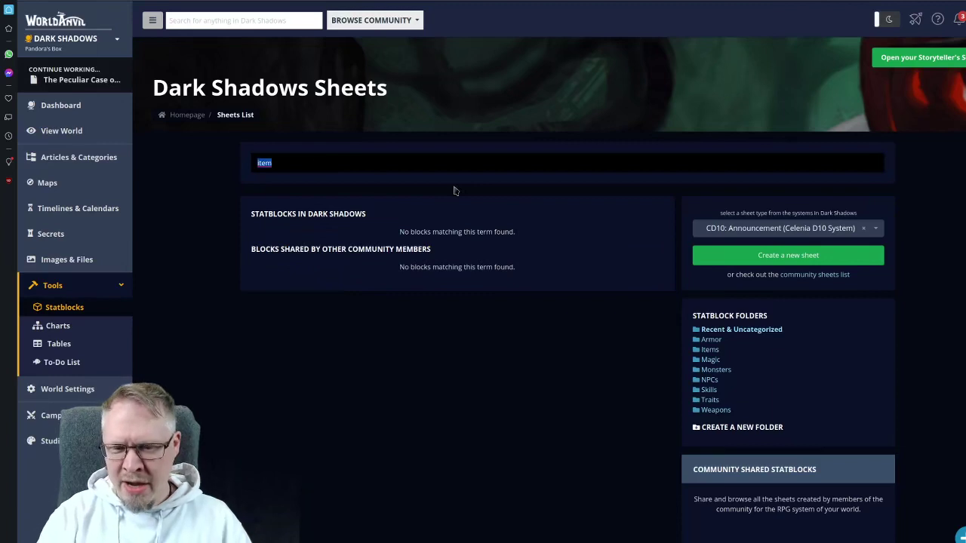
pyautogui.press('BackSpace')
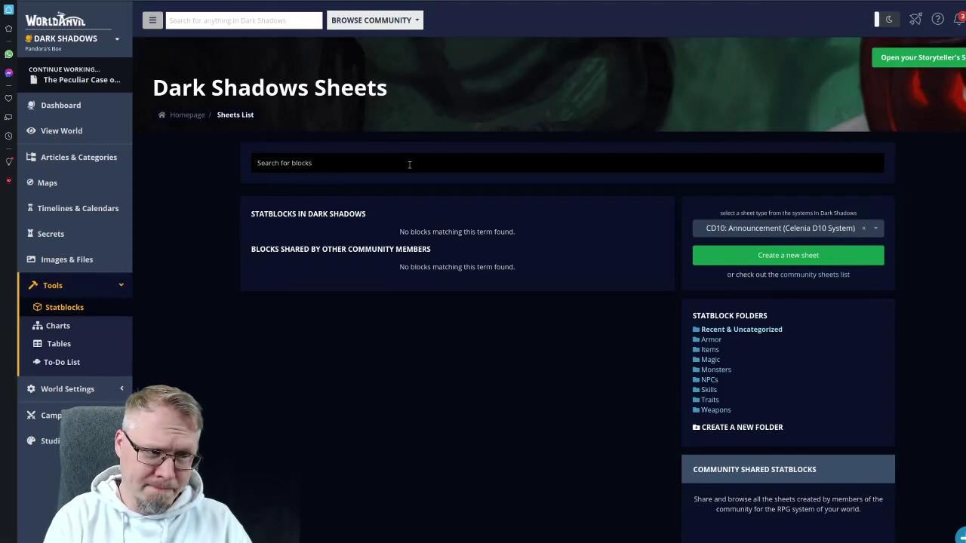
pyautogui.write('9mm')
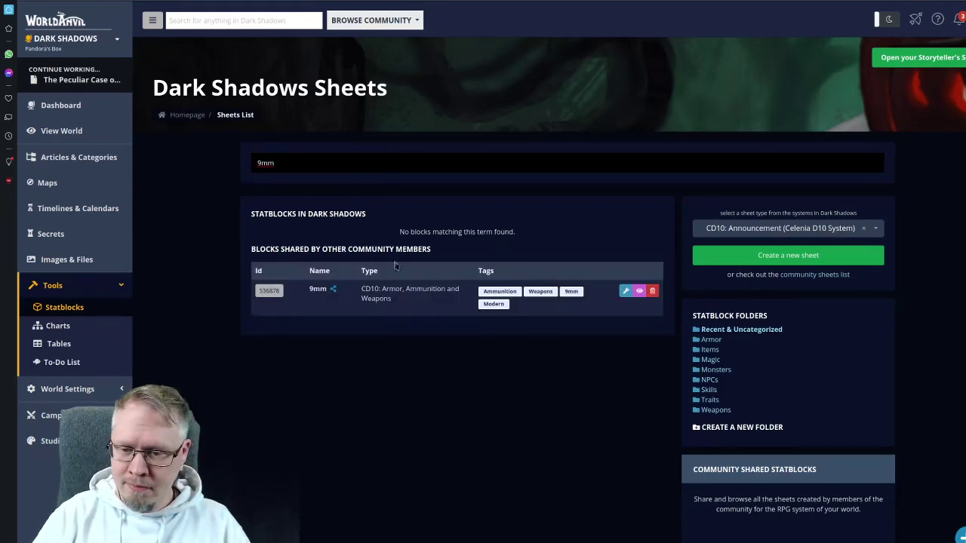
pyautogui.click(289, 165)
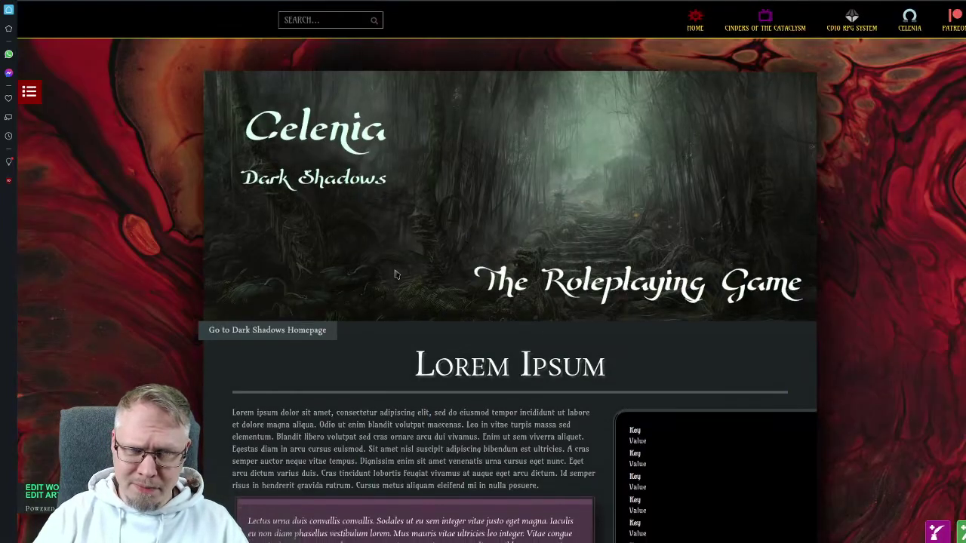
# - Examine how the embedded Arming Sword and Padded Maille statblocks appear in the Lorem Ipsum article, and close the article view
pyautogui.scroll(-6, 395, 275)
pyautogui.scroll(-1, 398, 272)
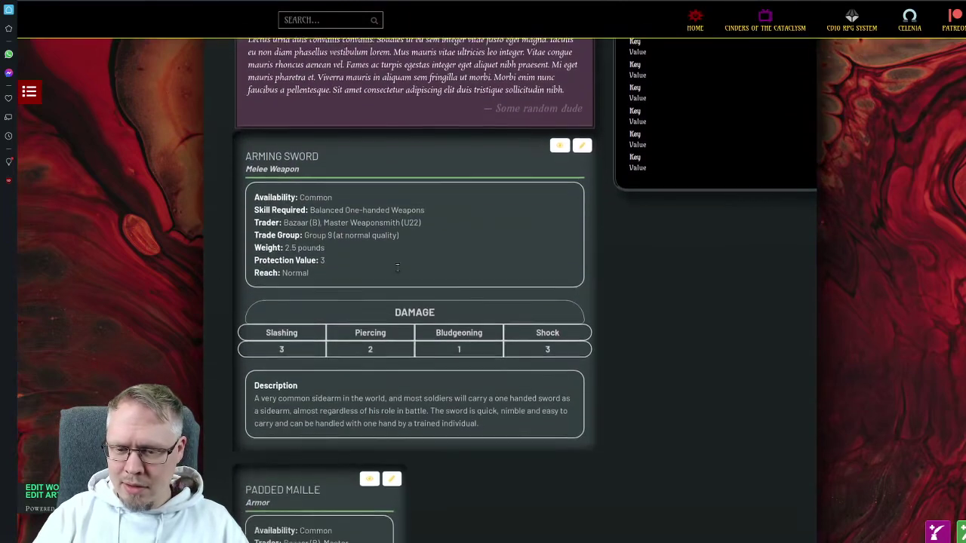
pyautogui.scroll(-1, 392, 257)
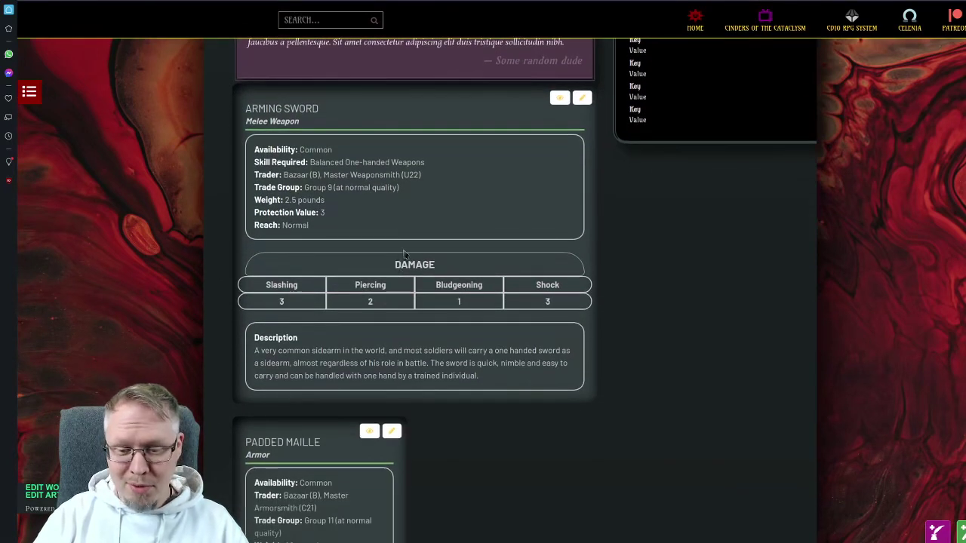
pyautogui.scroll(-2, 399, 255)
pyautogui.scroll(-1, 405, 252)
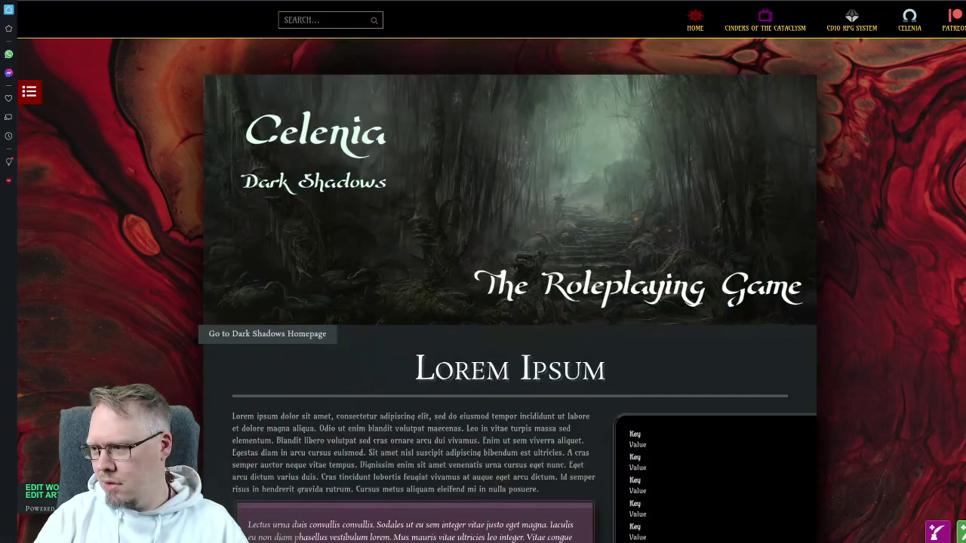
pyautogui.scroll(-3, 507, 301)
pyautogui.scroll(3, 508, 302)
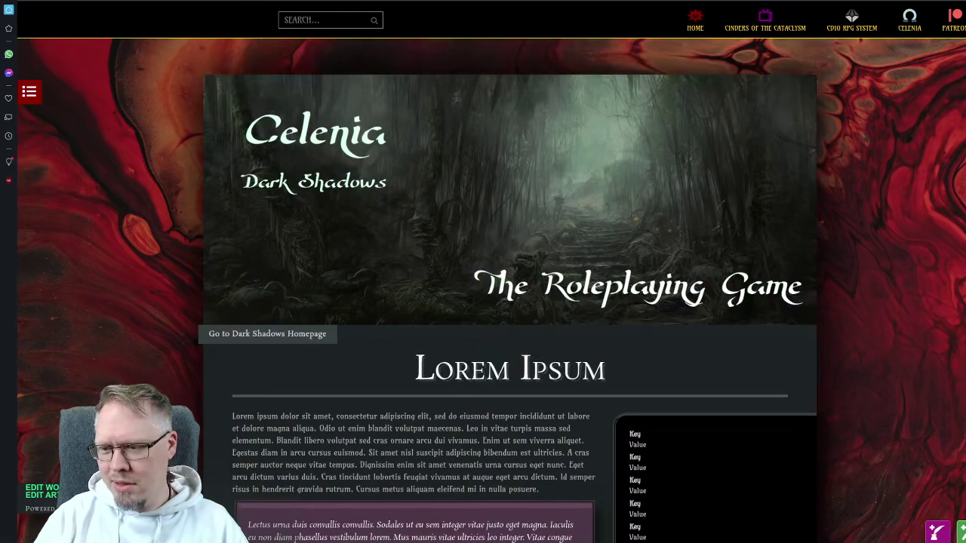
pyautogui.scroll(-5, 401, 209)
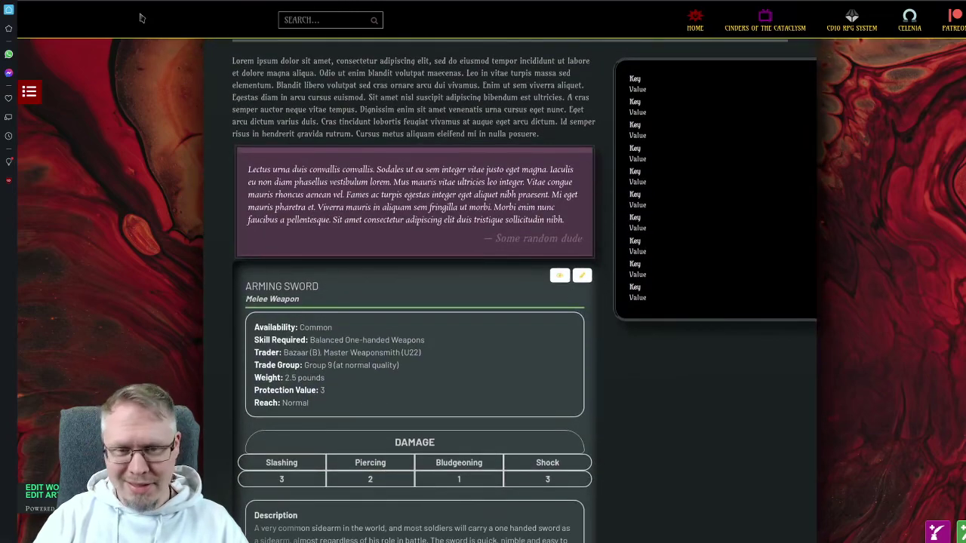
pyautogui.hotkey('ctrl', 'w')
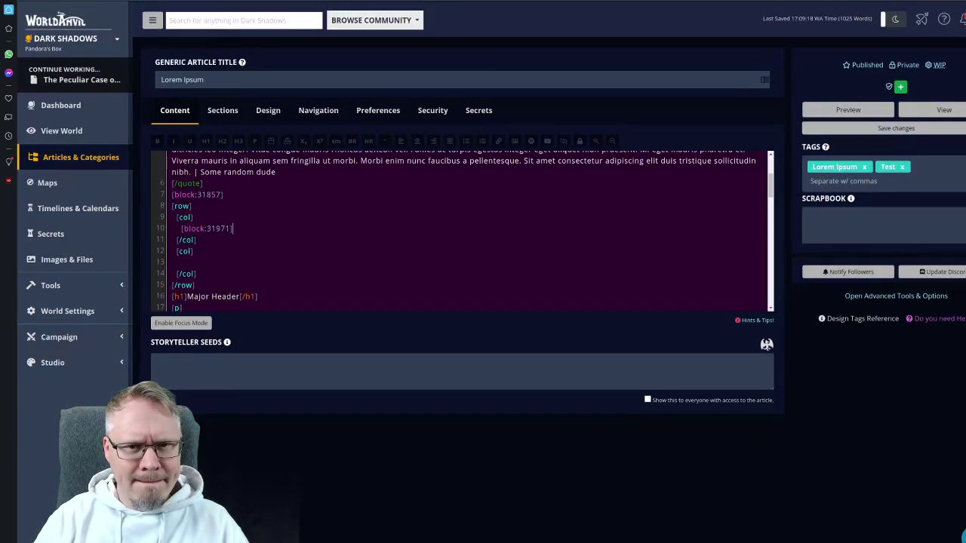
# - Return to the Dark Shadows sheets, clear the block search and reload the full statblock list
pyautogui.hotkey('ctrl', 'w')
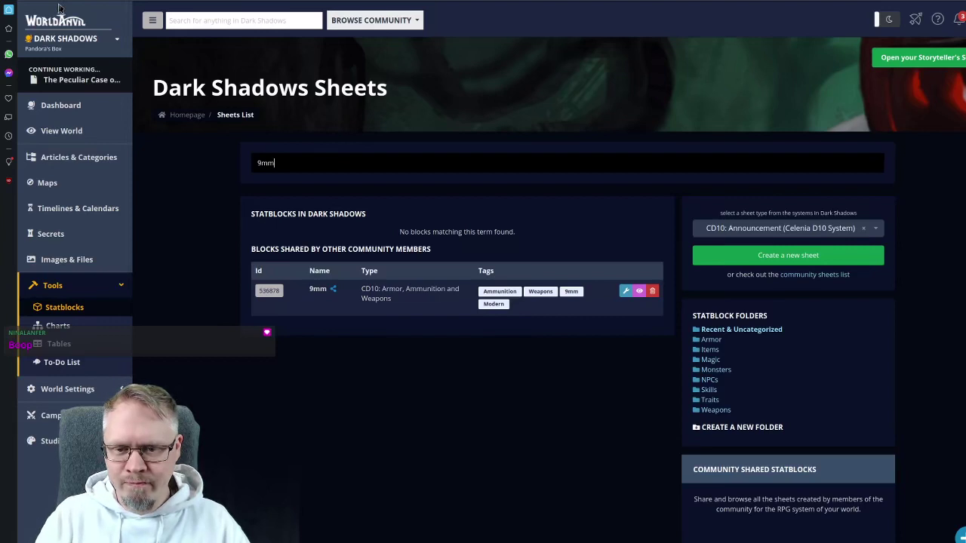
pyautogui.press('BackSpace')
pyautogui.press('BackSpace')
pyautogui.press('BackSpace')
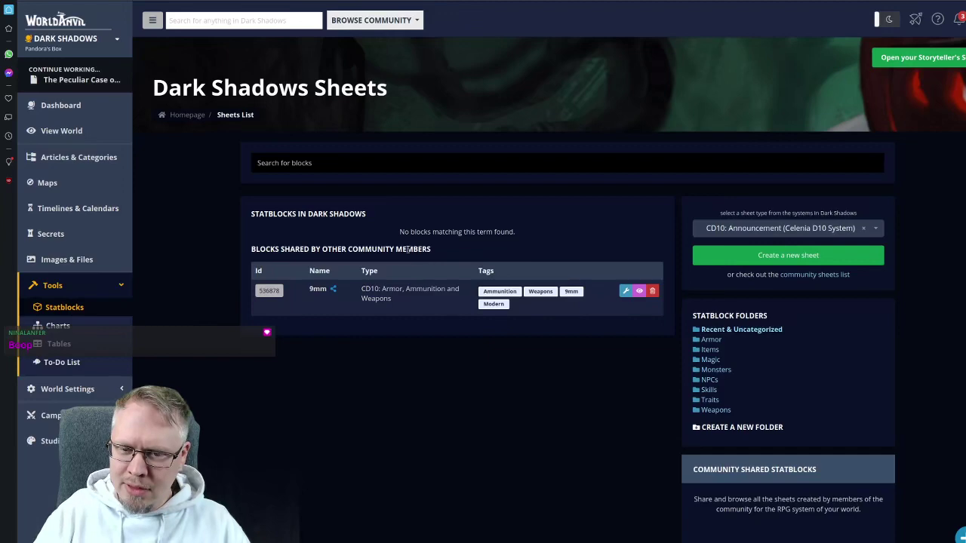
pyautogui.click(210, 128)
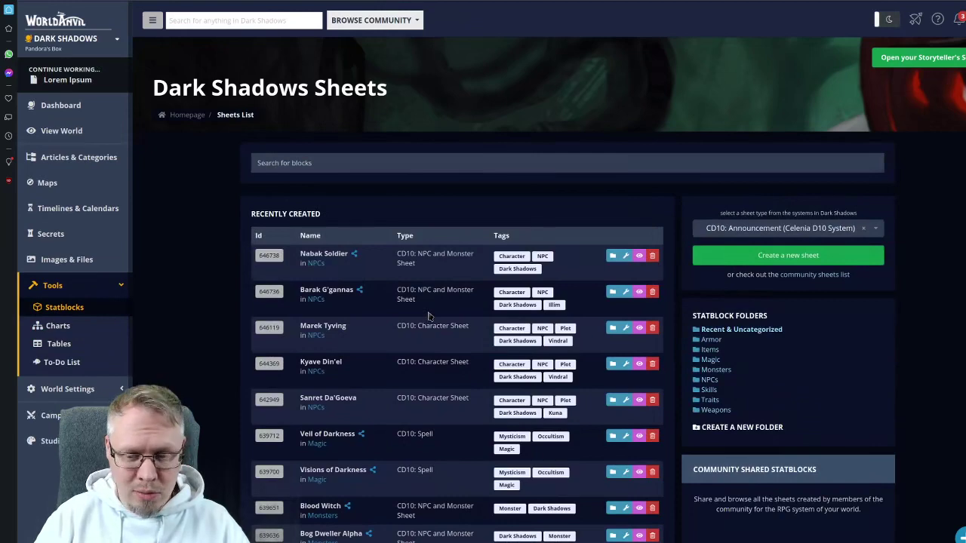
# - Look through the recent and uncategorized Dark Shadows statblocks, and check the Armor and Weapons folders
pyautogui.scroll(-5, 429, 315)
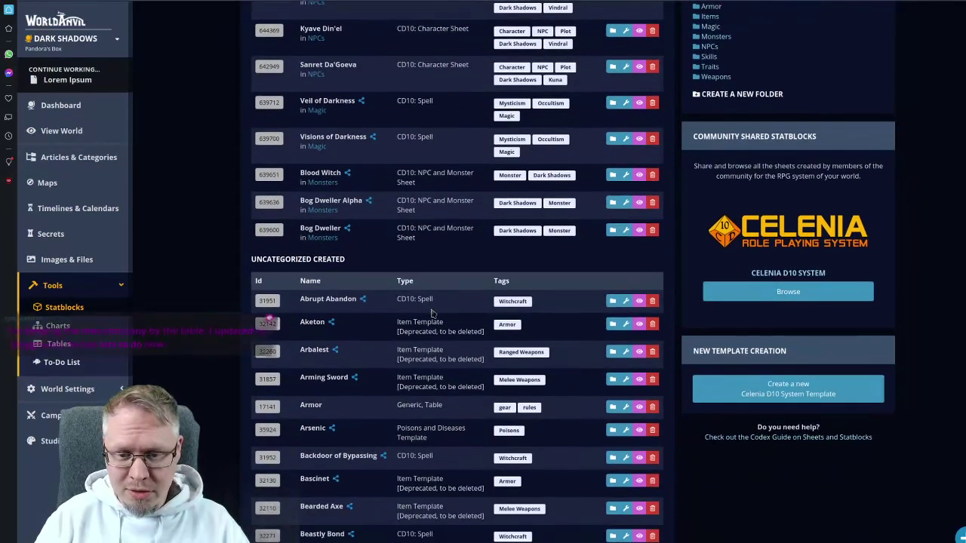
pyautogui.scroll(-2, 432, 312)
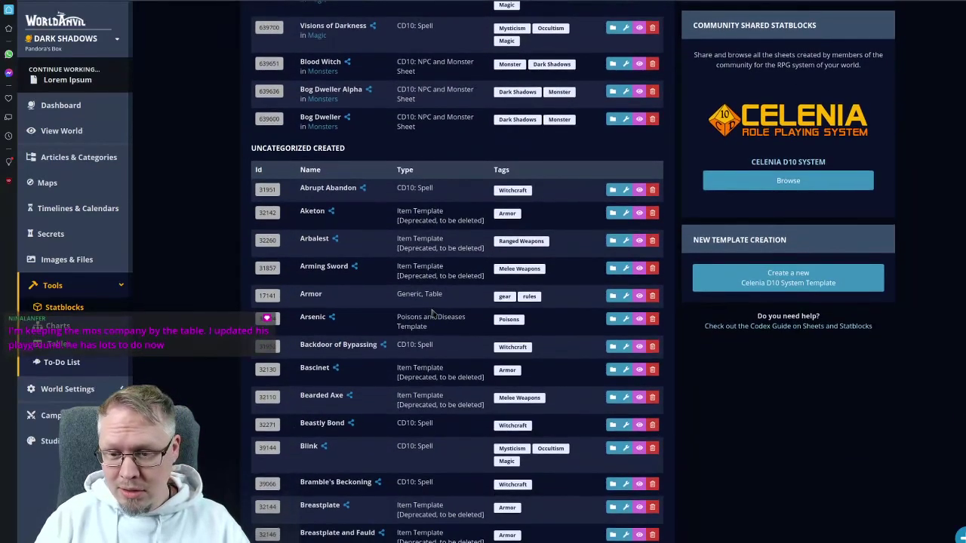
pyautogui.scroll(-3, 452, 309)
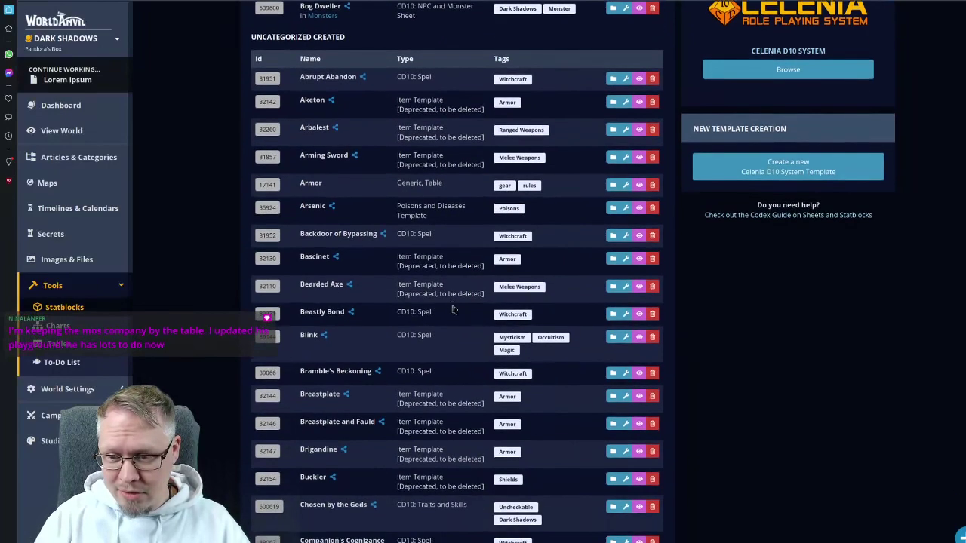
pyautogui.scroll(-8, 453, 309)
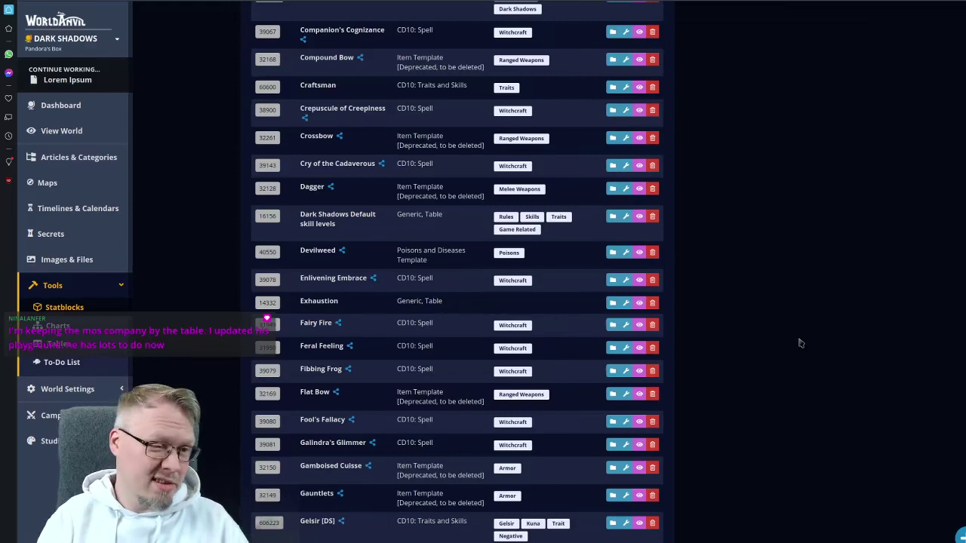
pyautogui.scroll(15, 801, 343)
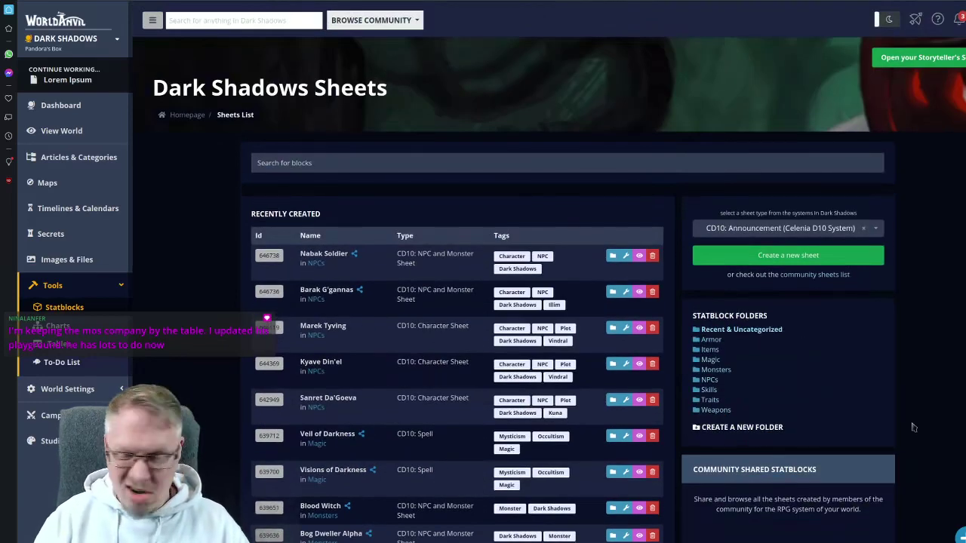
pyautogui.click(714, 341)
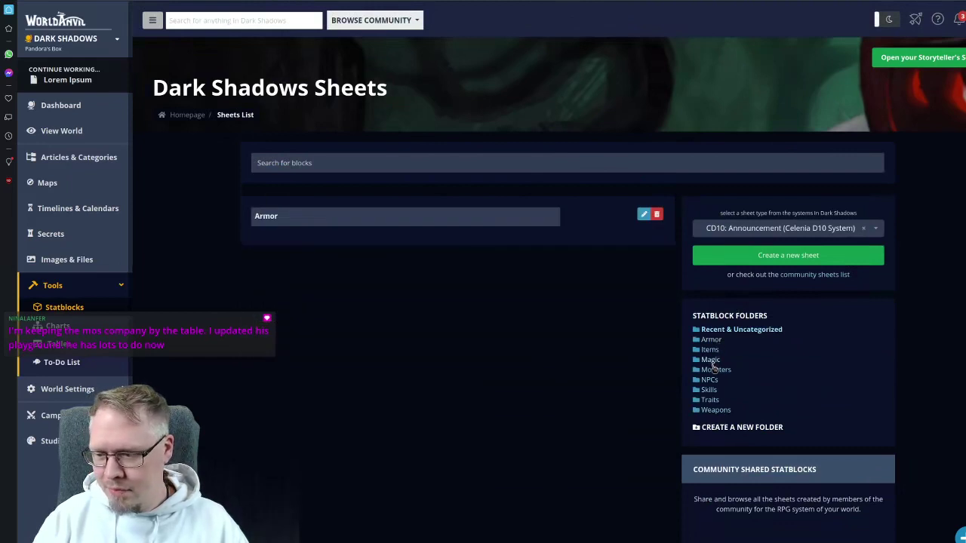
pyautogui.click(713, 410)
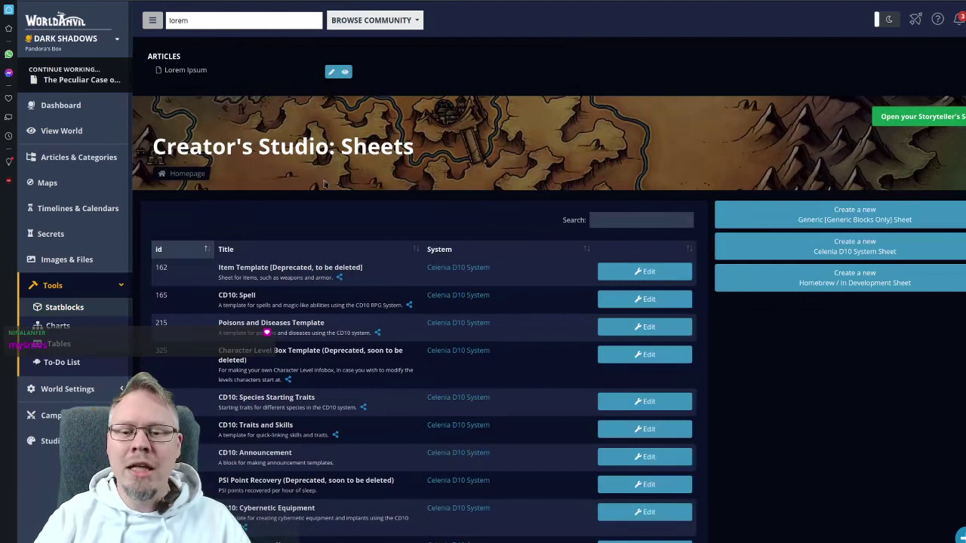
# - Open the CD10: Armor, Ammunition and Weapons template for editing from the Creator's Studio sheets
pyautogui.scroll(-2, 369, 310)
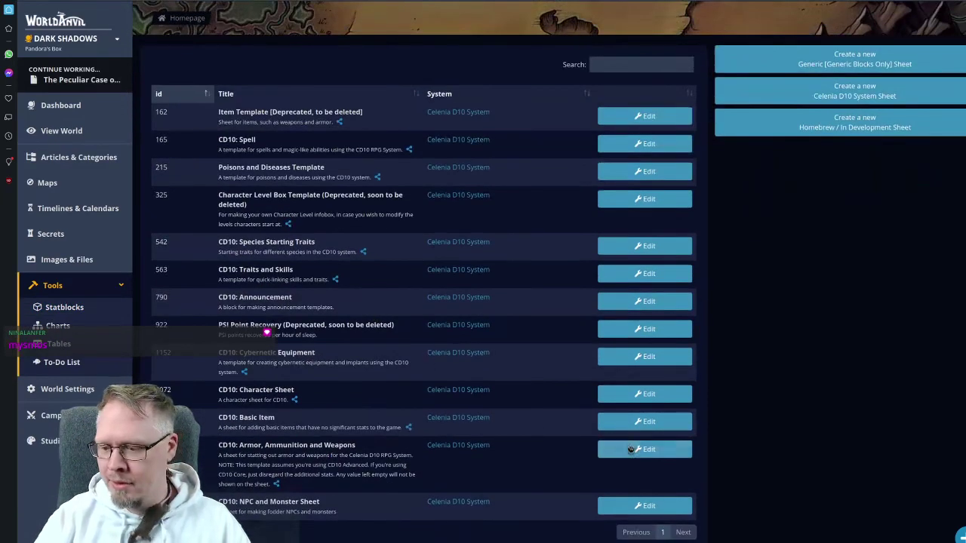
pyautogui.click(626, 452)
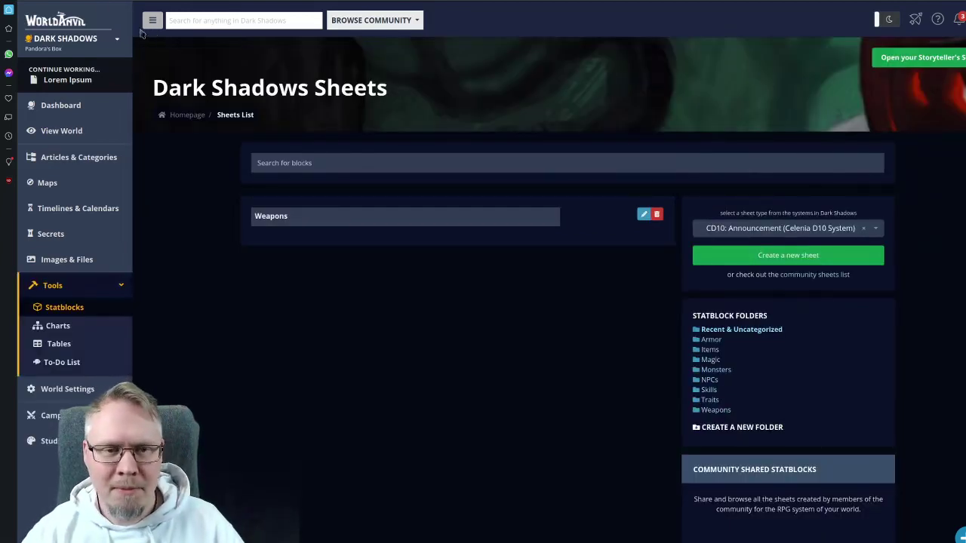
# - Switch to the Celenia D10 RPG System world and open its statblock list
pyautogui.click(117, 38)
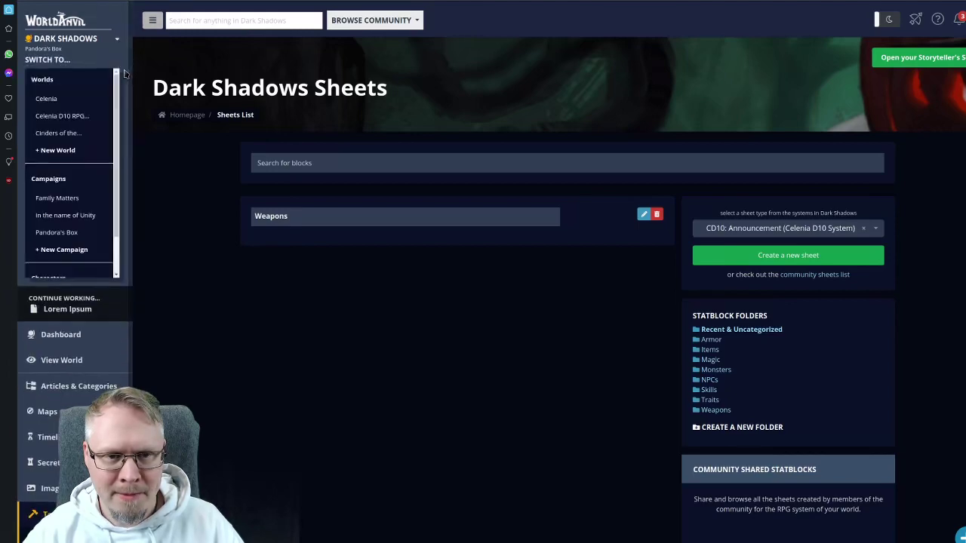
pyautogui.click(62, 115)
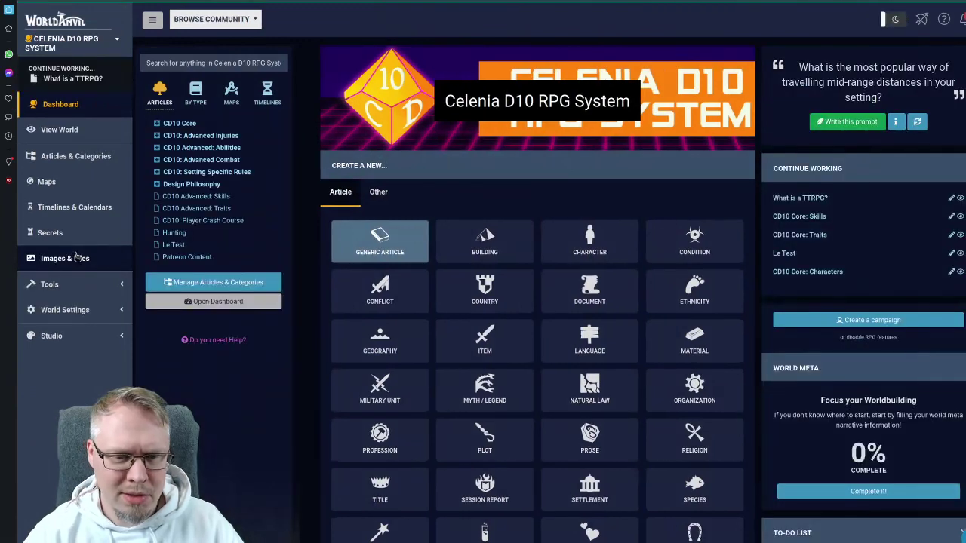
pyautogui.click(76, 252)
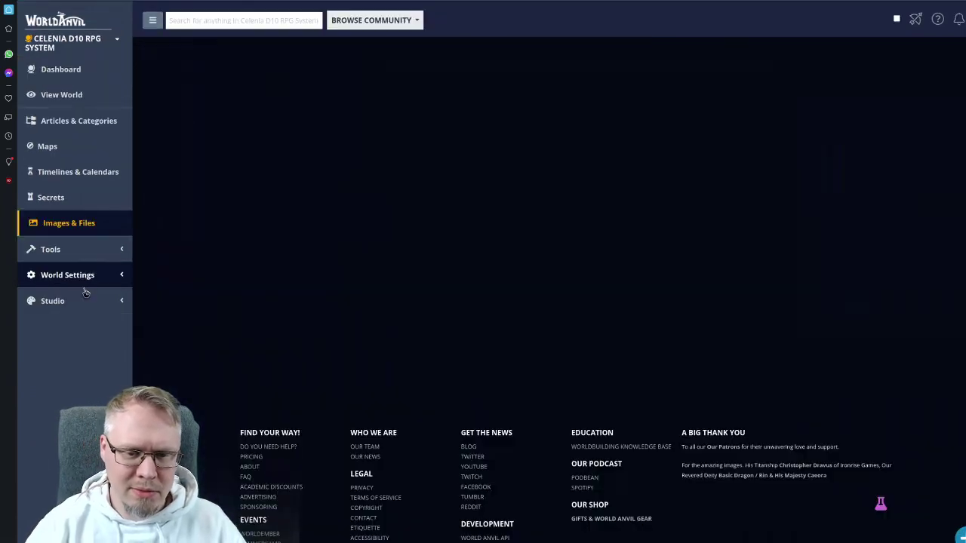
pyautogui.click(85, 291)
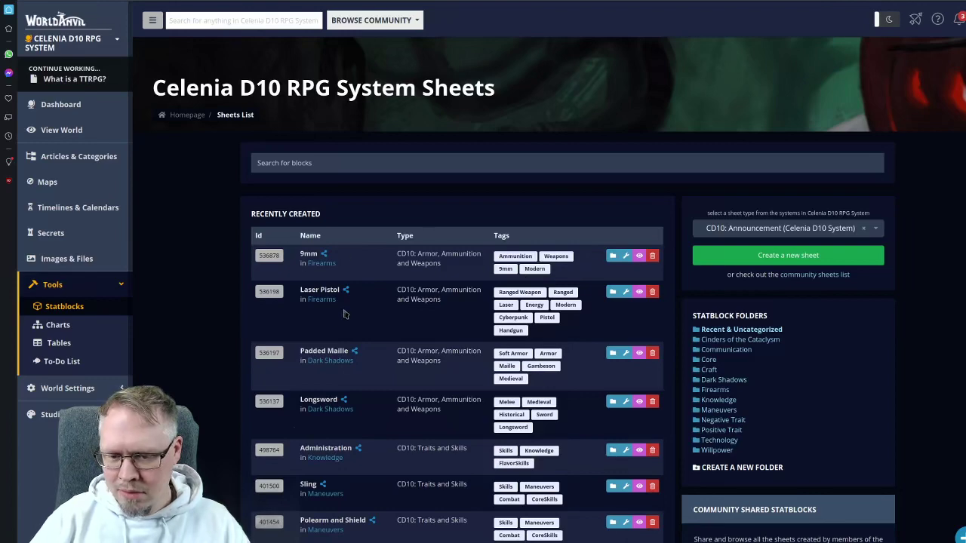
# - Copy the Longsword's block code and paste it over [block:31857] above the row in the Lorem Ipsum article
pyautogui.scroll(-2, 354, 309)
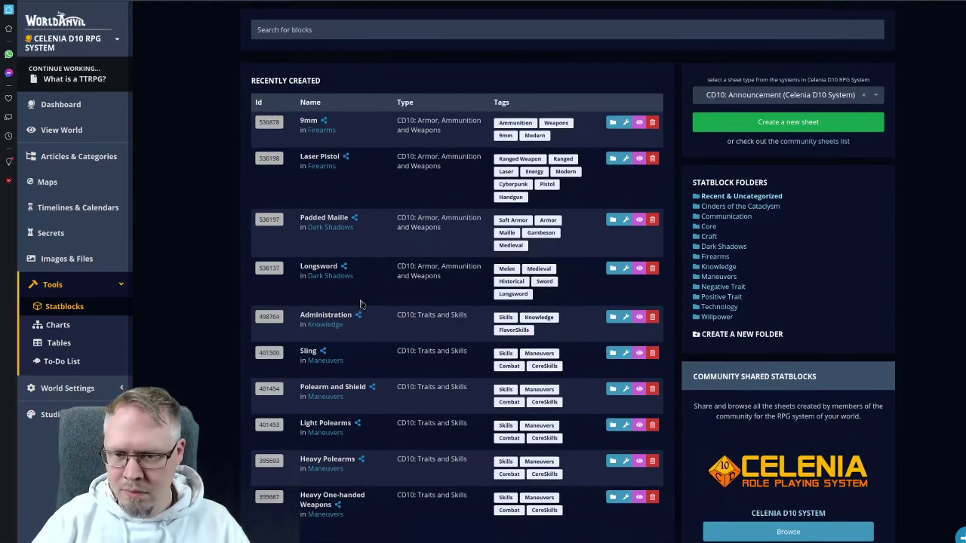
pyautogui.click(268, 219)
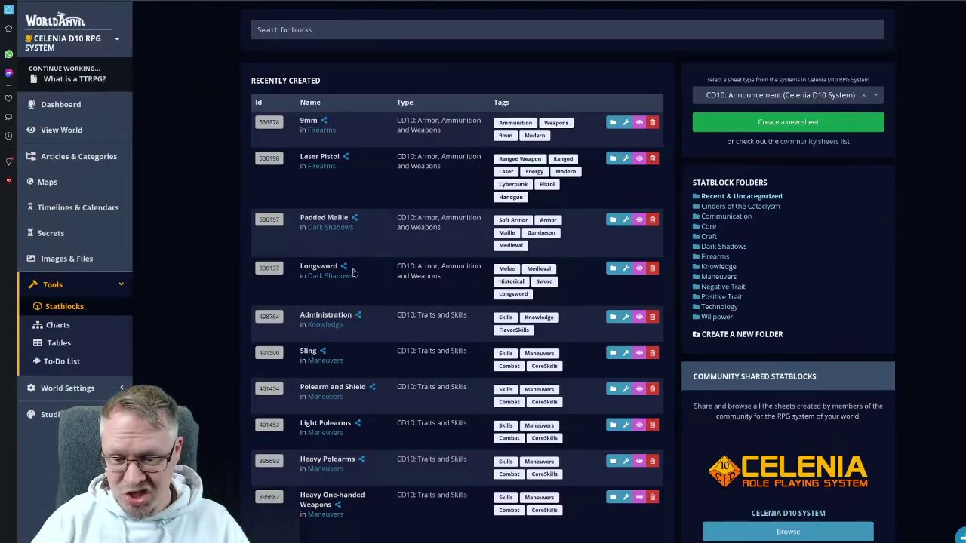
pyautogui.click(343, 266)
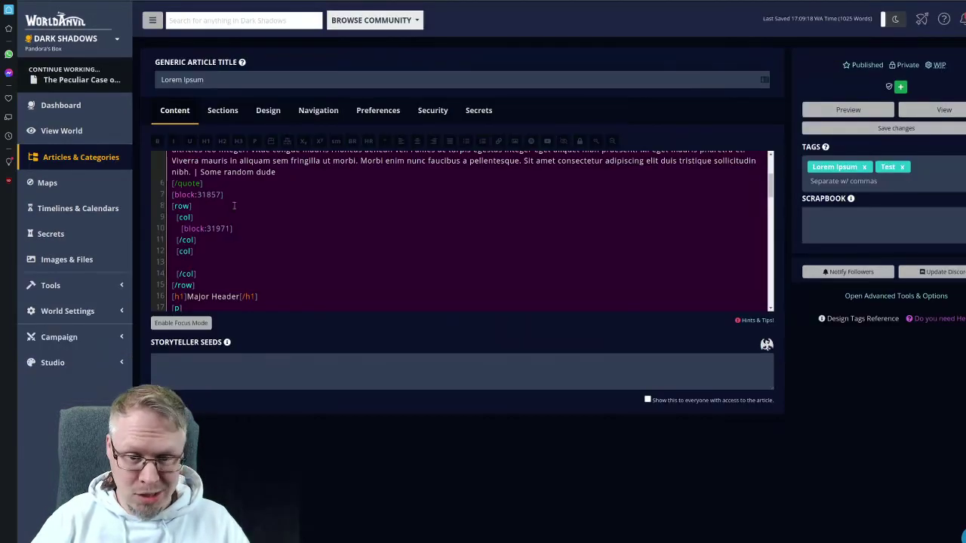
pyautogui.moveTo(224, 195); pyautogui.dragTo(169, 193)
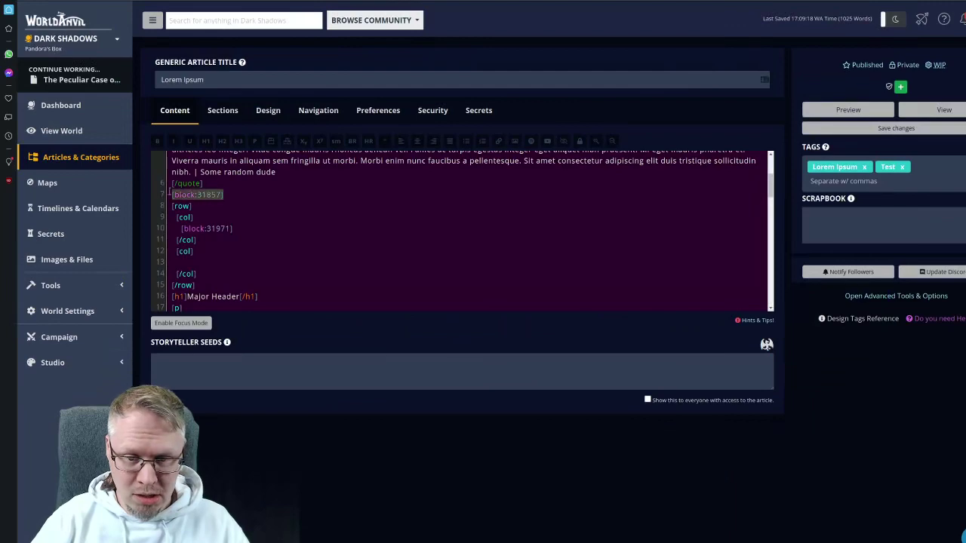
pyautogui.hotkey('ctrl', 'v')
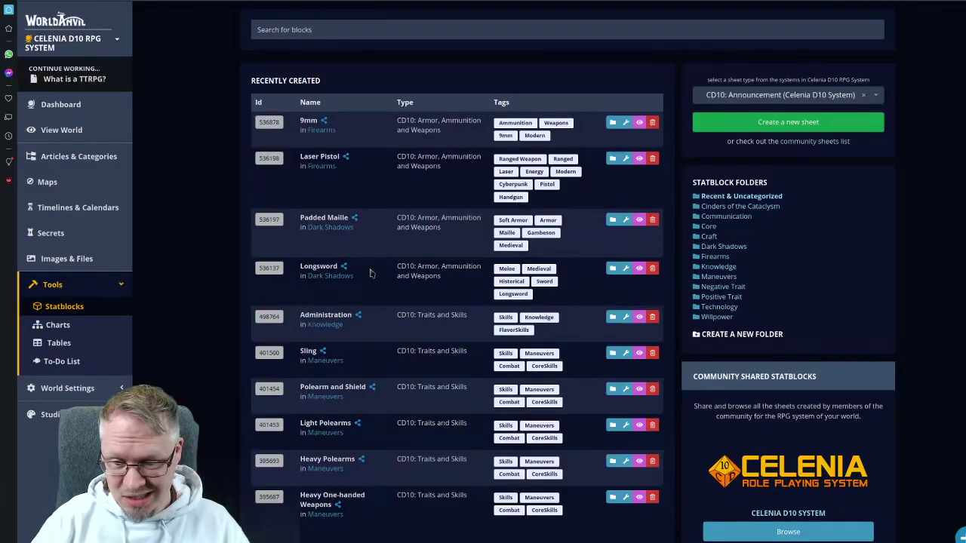
# - Copy the Celenia D10 world's Padded Maille block code and paste it over [block:31971] in the article's first column
pyautogui.click(264, 220)
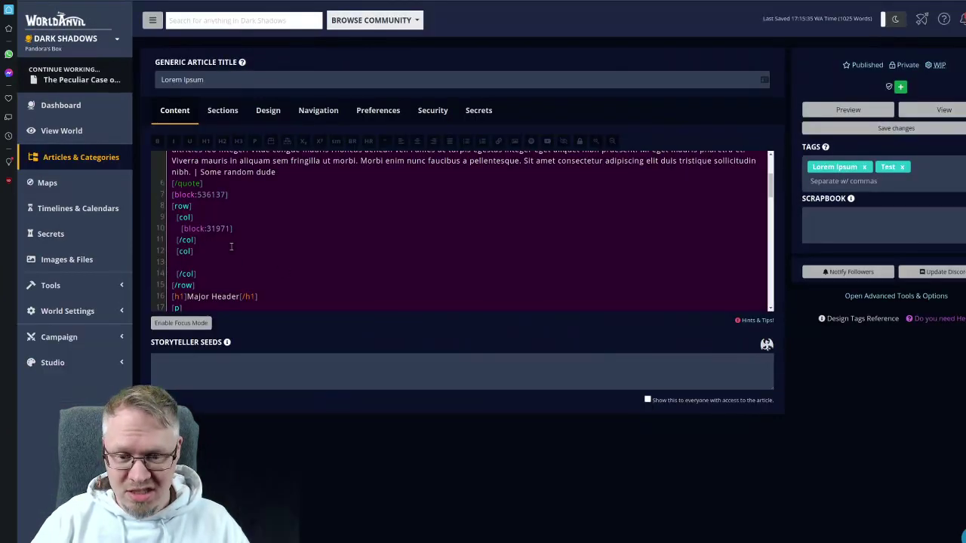
pyautogui.moveTo(181, 228); pyautogui.dragTo(234, 228)
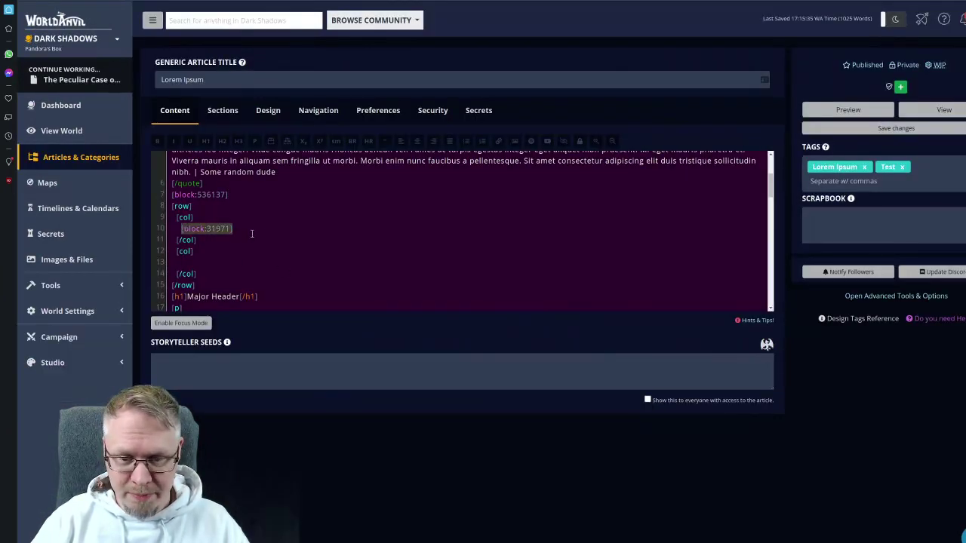
pyautogui.hotkey('ctrl', 'v')
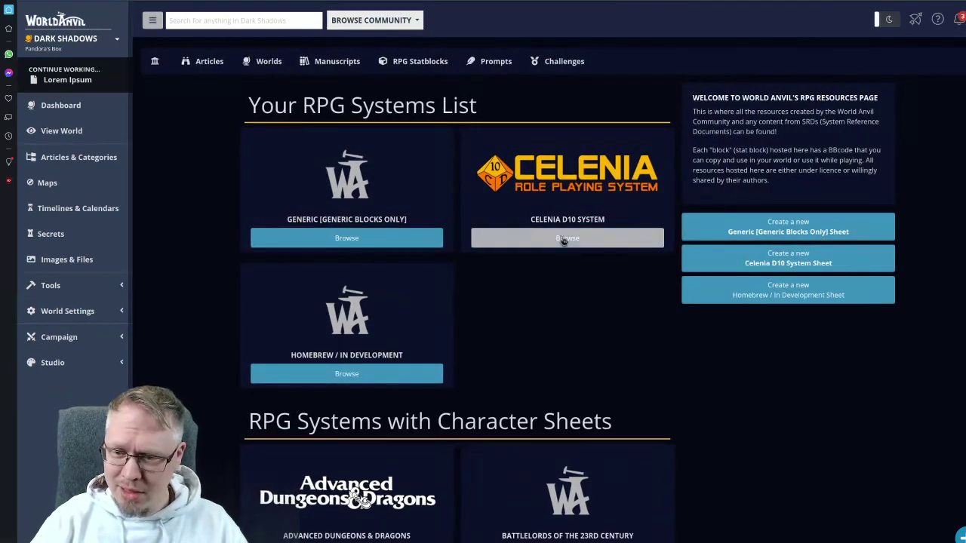
# - Browse the Celenia D10 System community sheets and list its Weapons & Armor statblocks
pyautogui.click(530, 249)
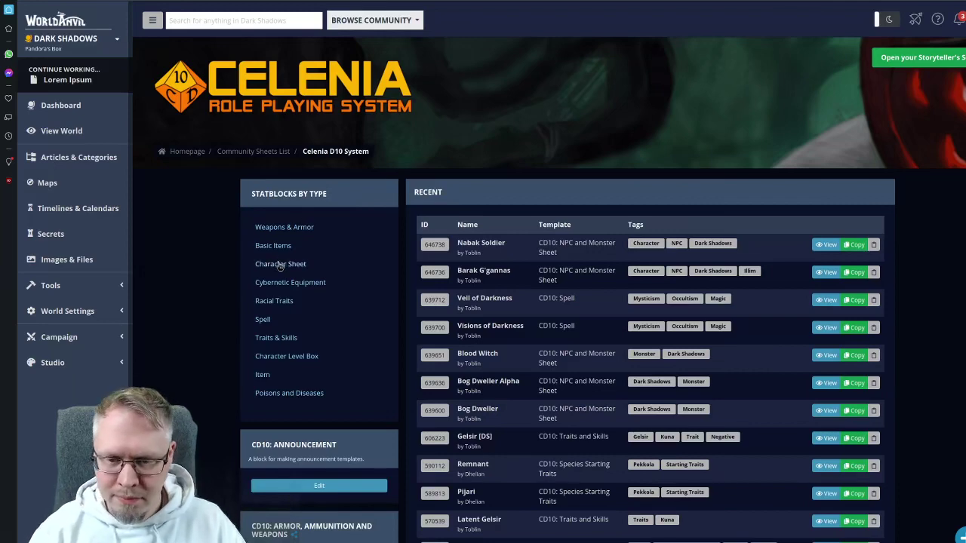
pyautogui.click(290, 232)
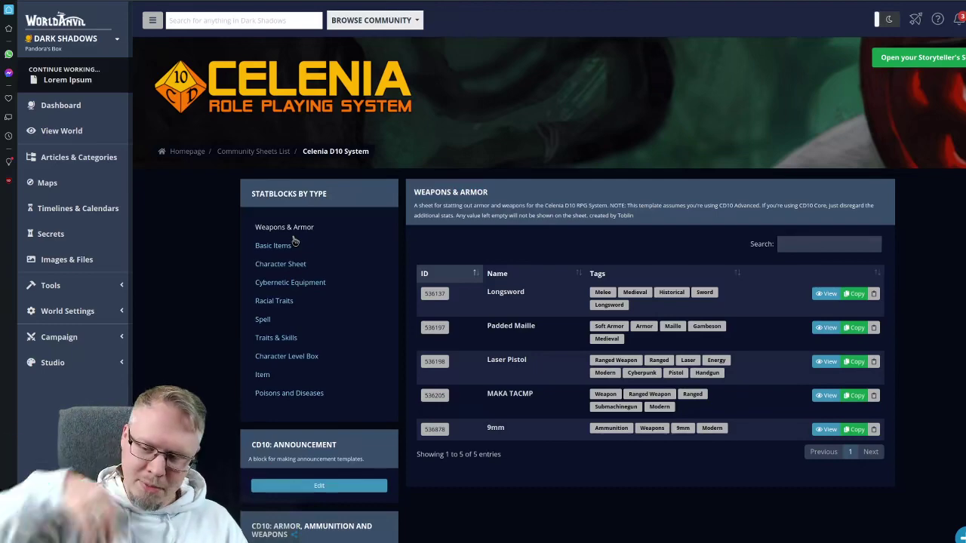
pyautogui.click(436, 430)
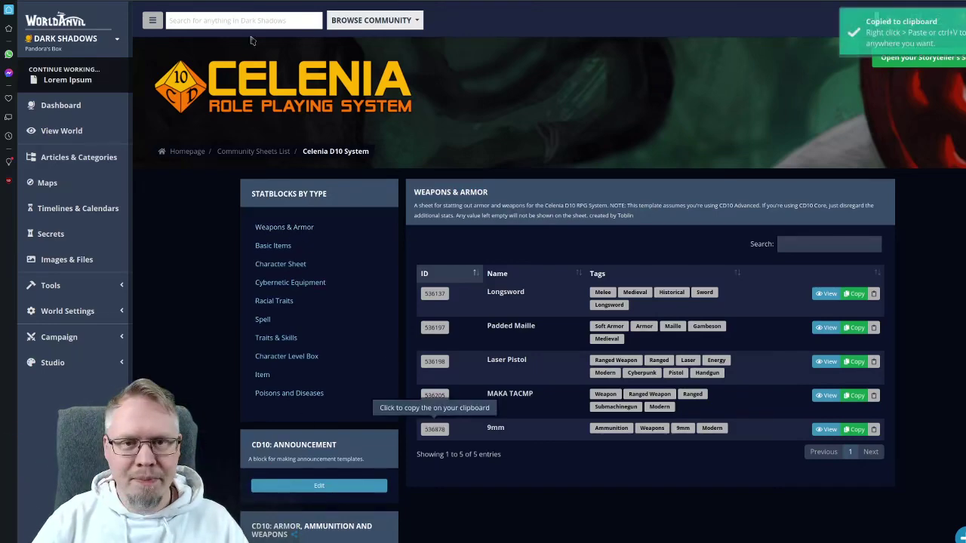
pyautogui.hotkey('ctrl', 'Tab')
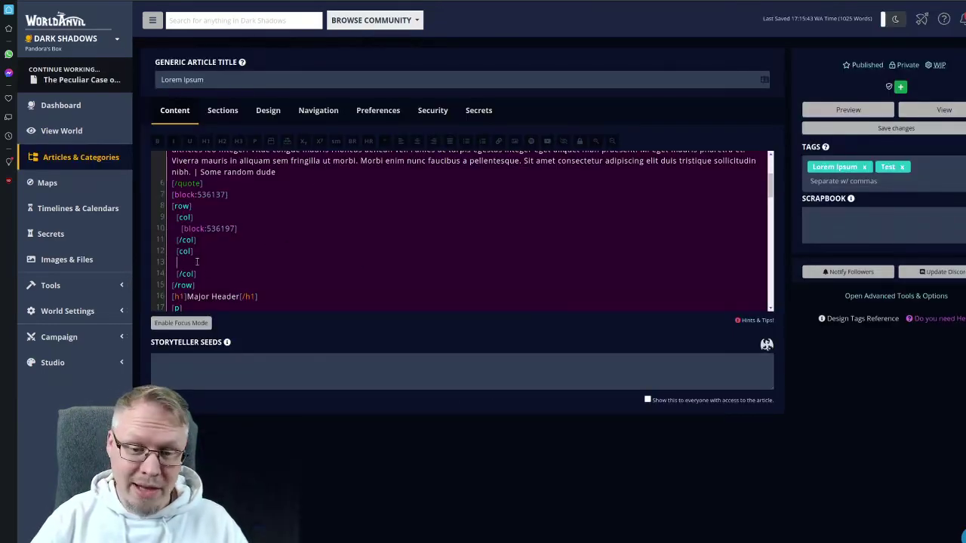
pyautogui.hotkey('ctrl', 'v')
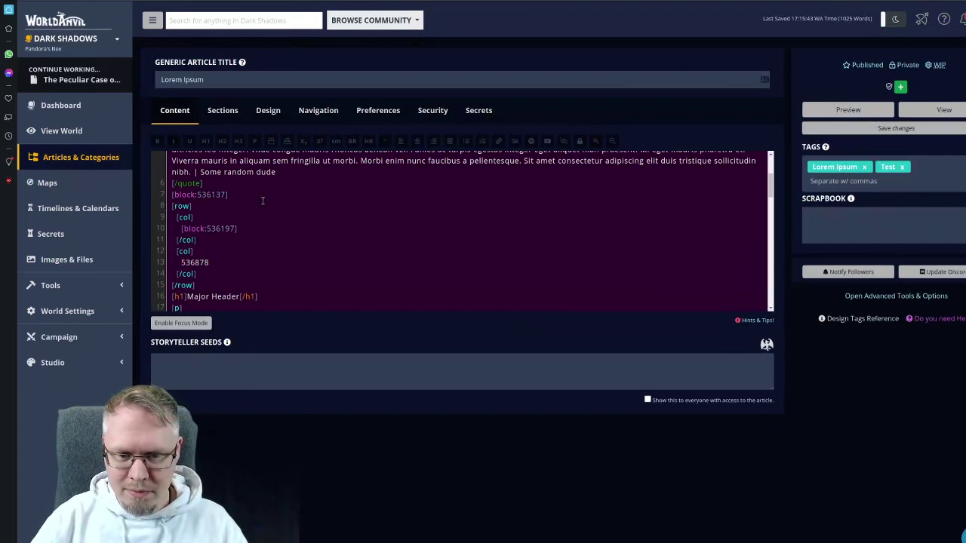
pyautogui.hotkey('ctrl', 's')
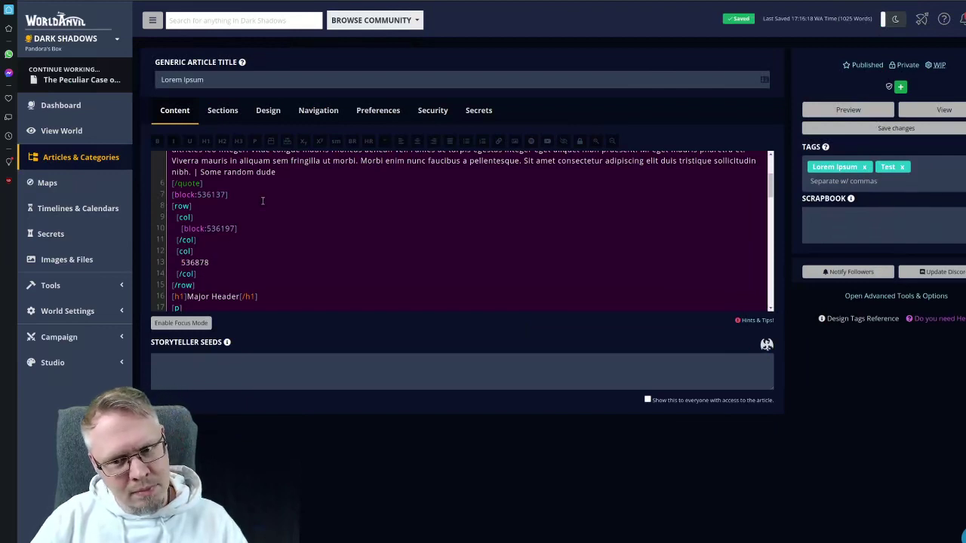
pyautogui.hotkey('ctrl', 'z')
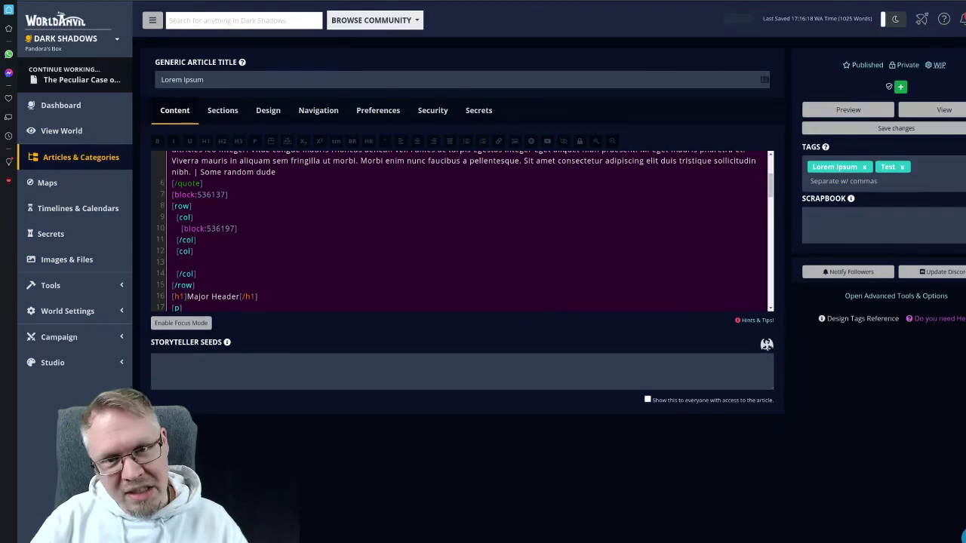
pyautogui.hotkey('ctrl', 'Tab')
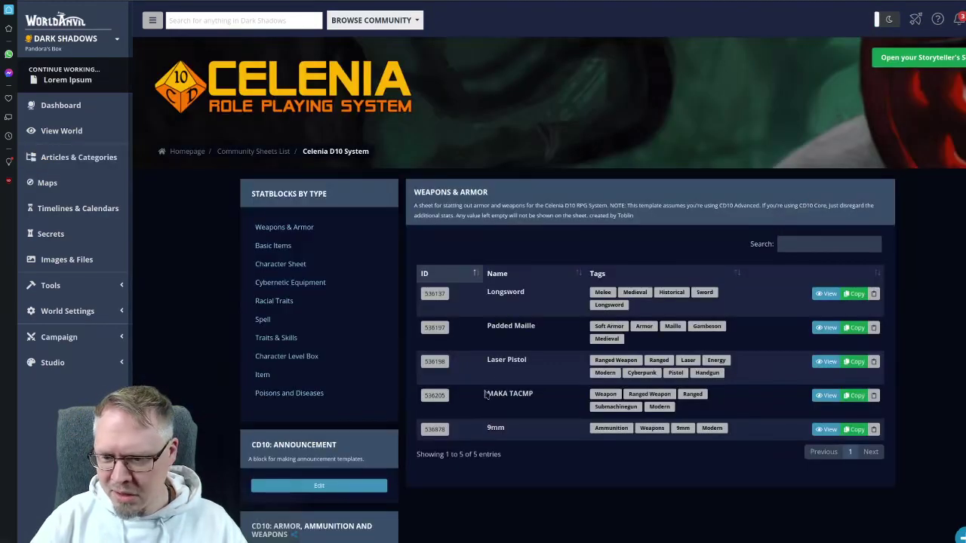
# - Copy the 9mm statblock's ID and insert it in the article's second column as [block:536878]
pyautogui.click(434, 430)
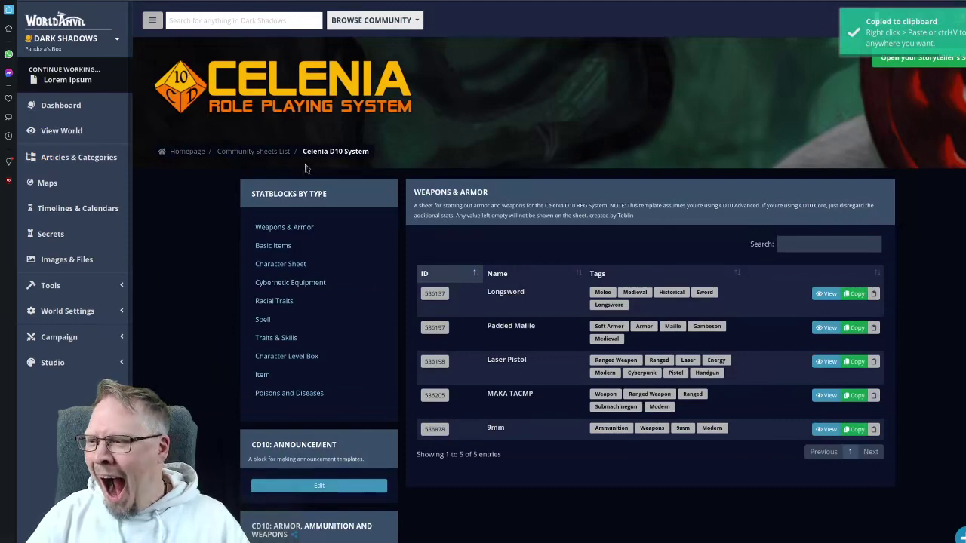
pyautogui.hotkey('ctrl', 'Tab')
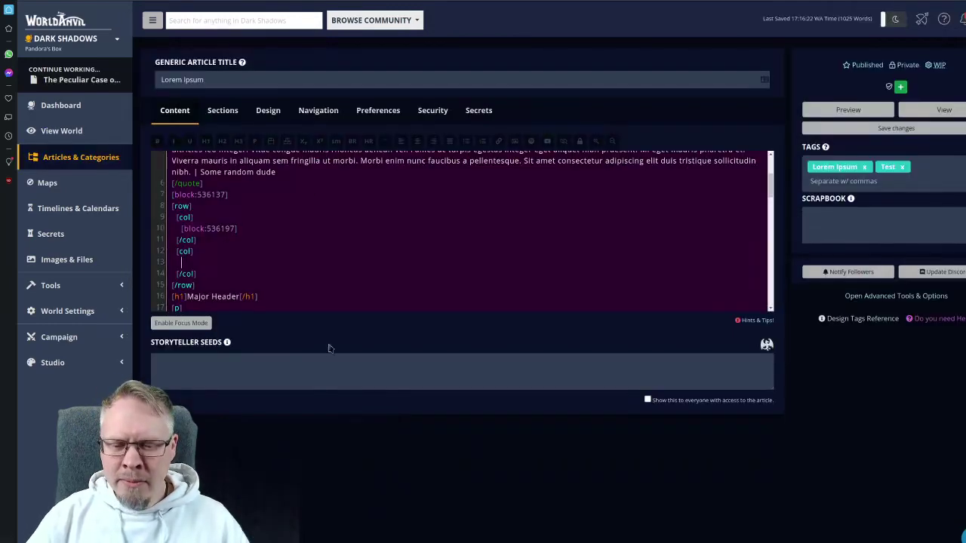
pyautogui.hotkey('ctrl', 'v')
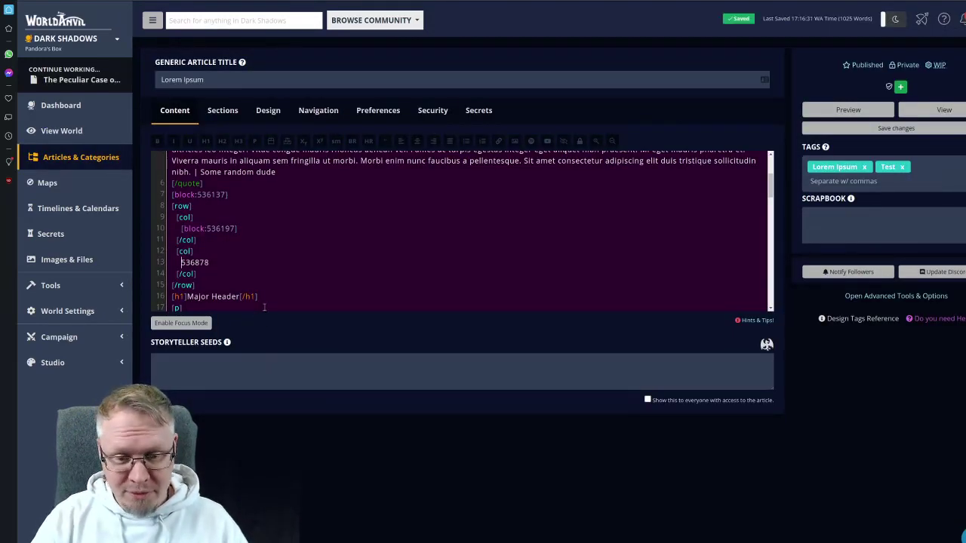
pyautogui.press('Home')
pyautogui.write('[block:')
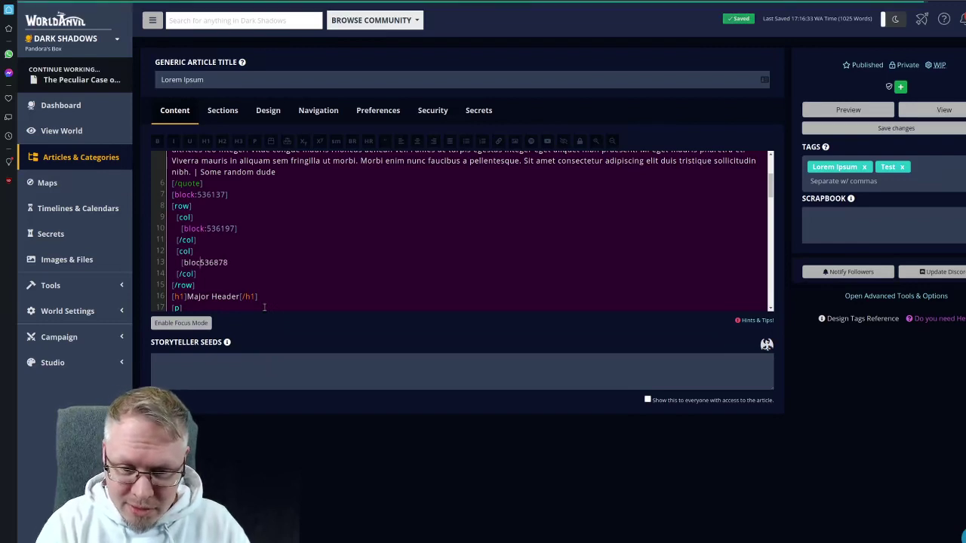
pyautogui.press('End')
pyautogui.write(']')
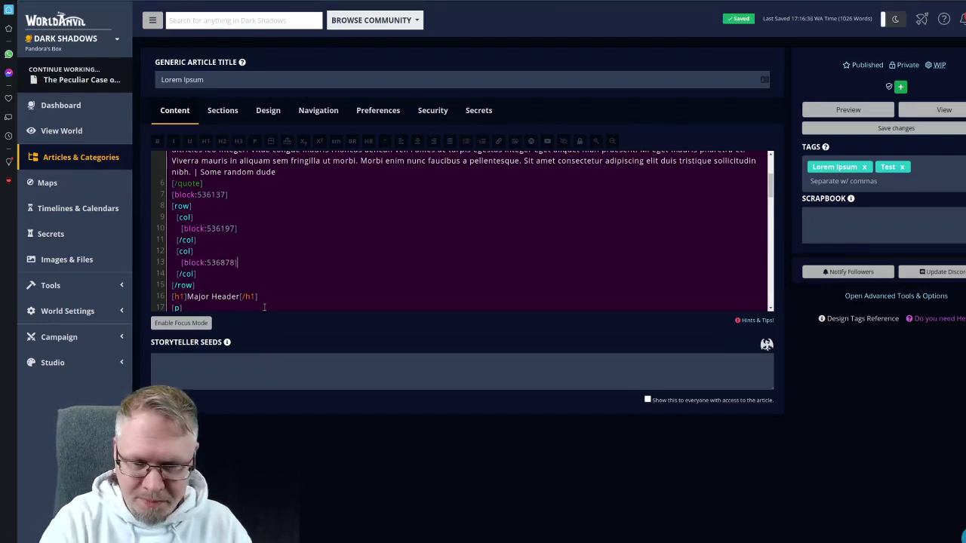
# - Save the Lorem Ipsum article and examine how the Longsword, Padded Maille and 9mm sheets appear in its published view
pyautogui.click(914, 128)
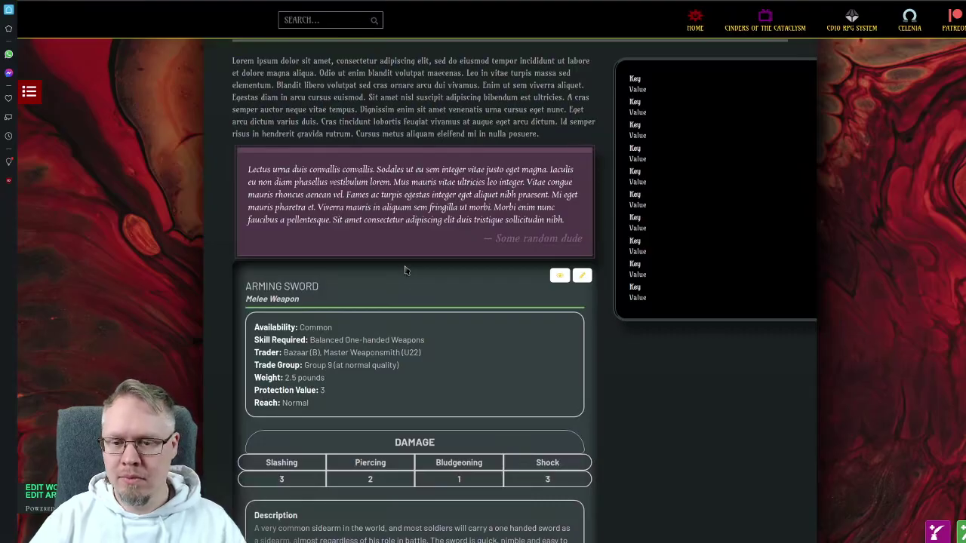
pyautogui.scroll(-2, 405, 269)
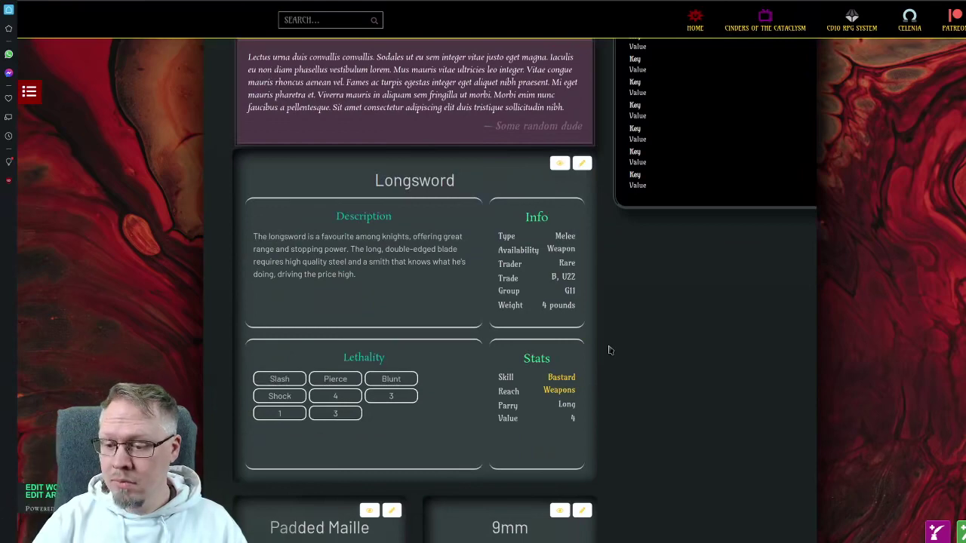
pyautogui.scroll(-2, 617, 339)
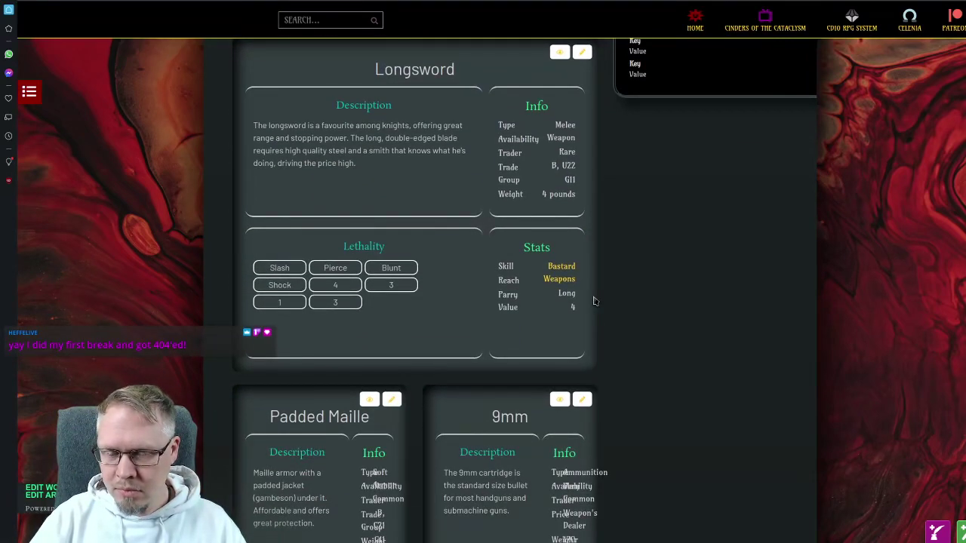
pyautogui.scroll(-4, 593, 301)
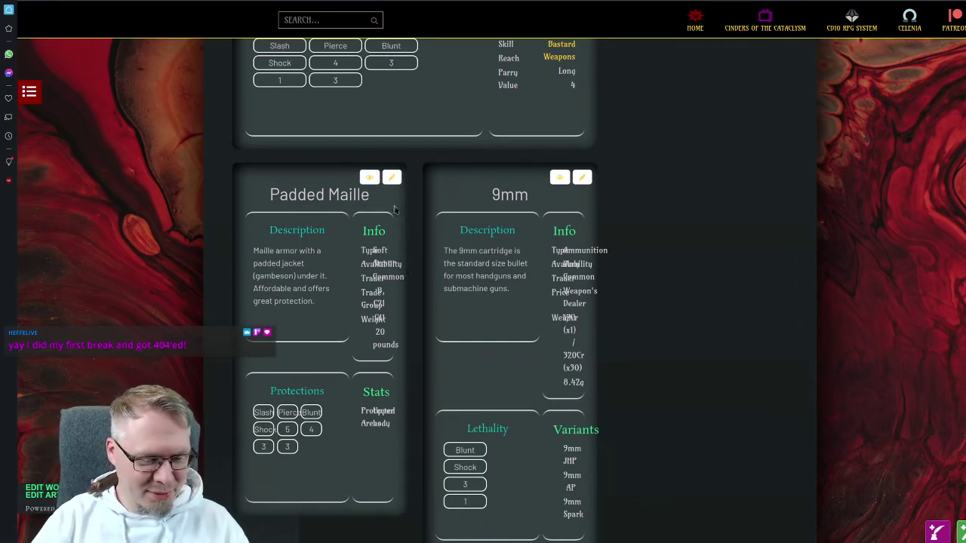
# - Return from the article view to the Dark Shadows statblock list and look through its recent and uncategorized sheets
pyautogui.hotkey('ctrl', 'Tab')
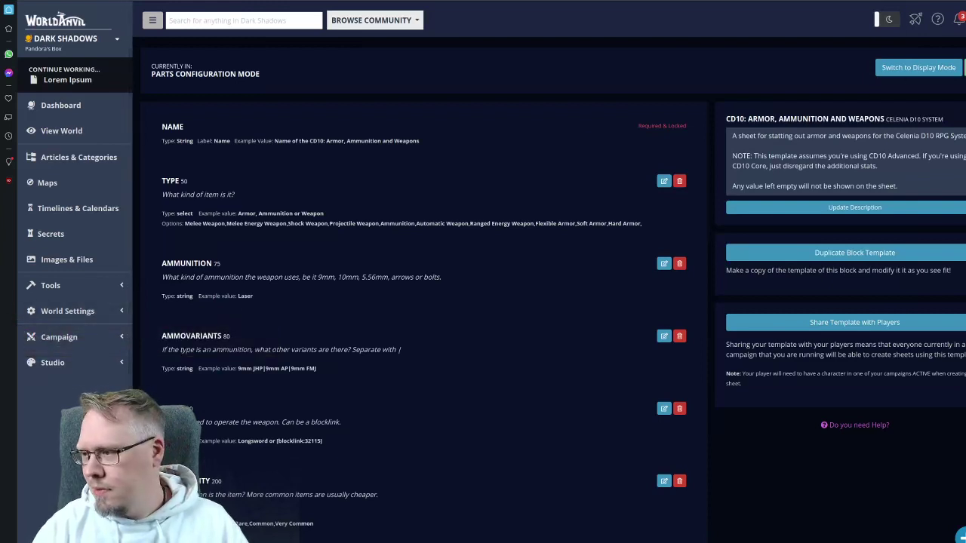
pyautogui.click(905, 69)
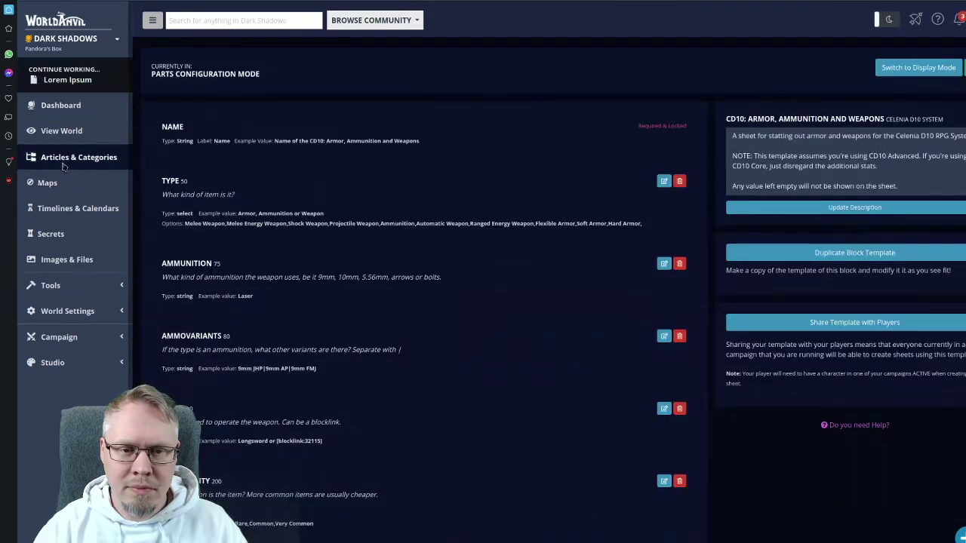
pyautogui.click(63, 162)
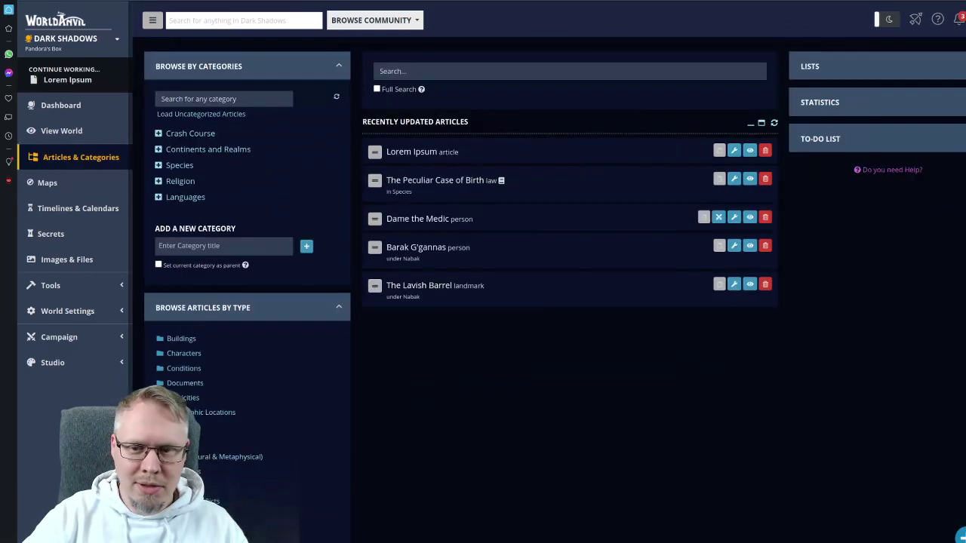
pyautogui.click(47, 287)
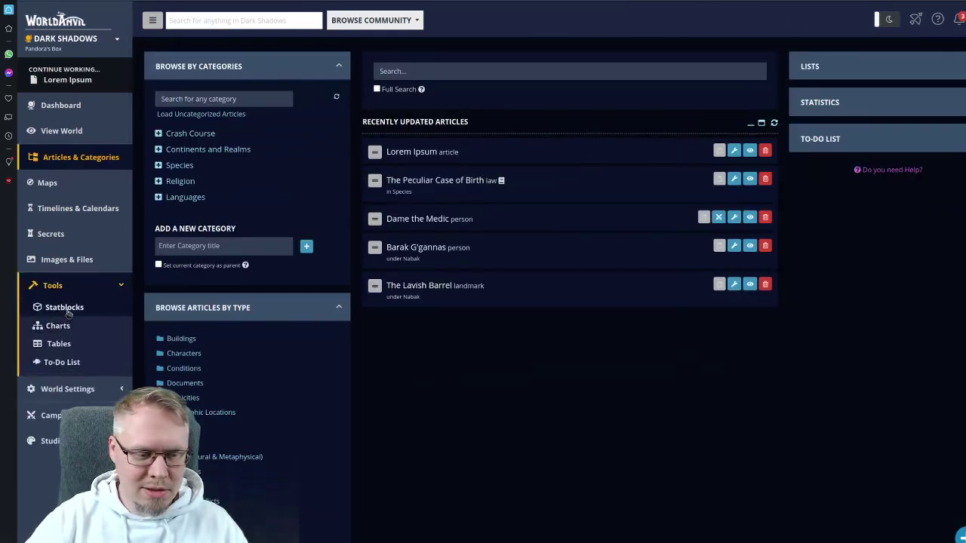
pyautogui.click(66, 310)
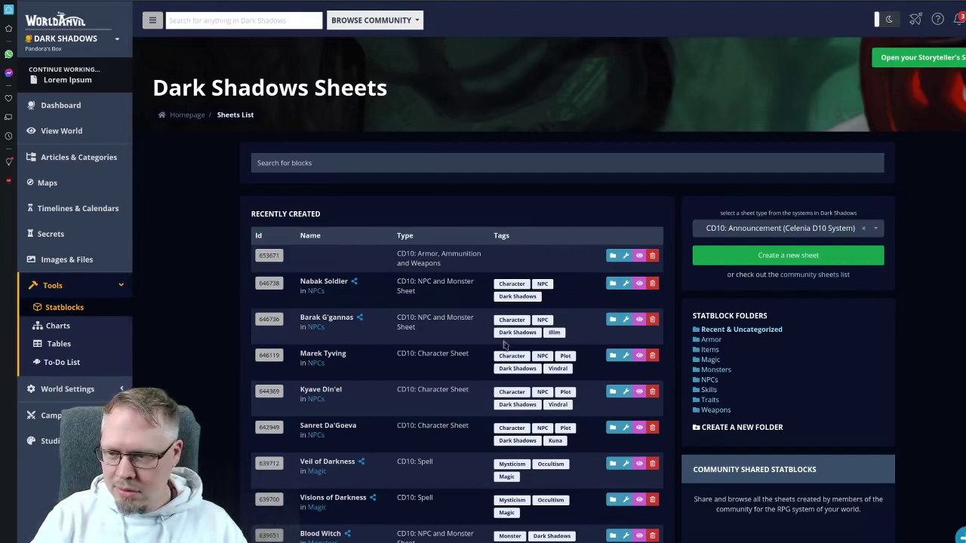
pyautogui.scroll(-4, 504, 344)
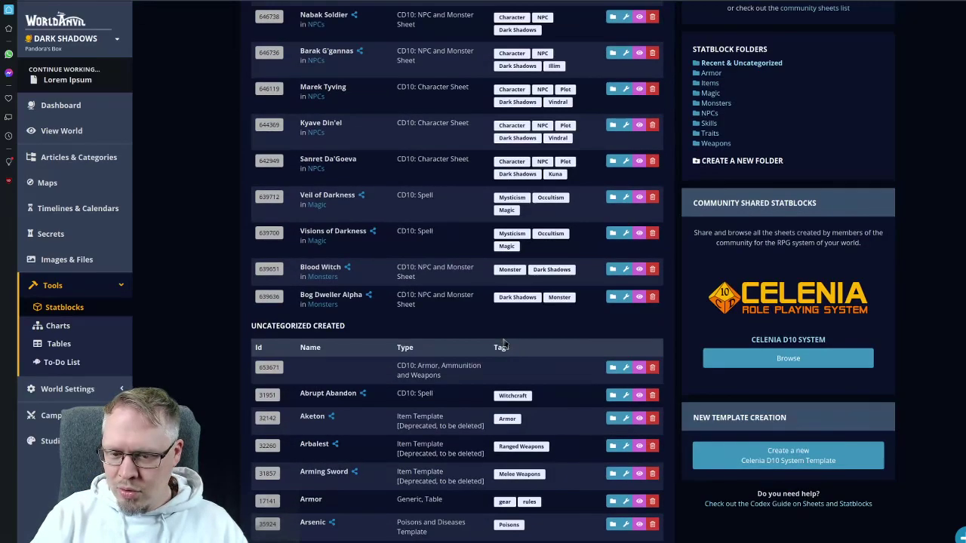
pyautogui.scroll(-2, 503, 345)
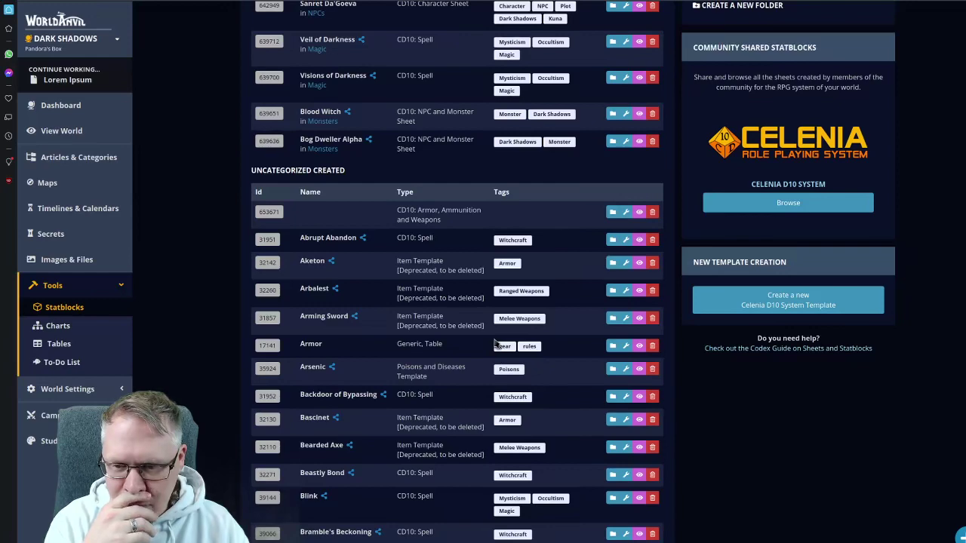
pyautogui.scroll(6, 452, 302)
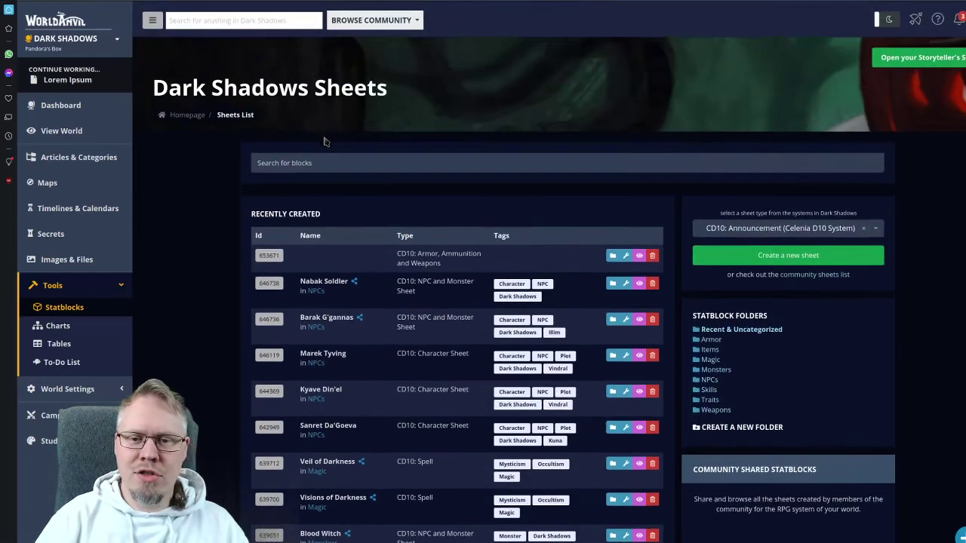
# - Search the Dark Shadows statblocks for "Item Template", then copy the search term and clear it
pyautogui.write('Ti')
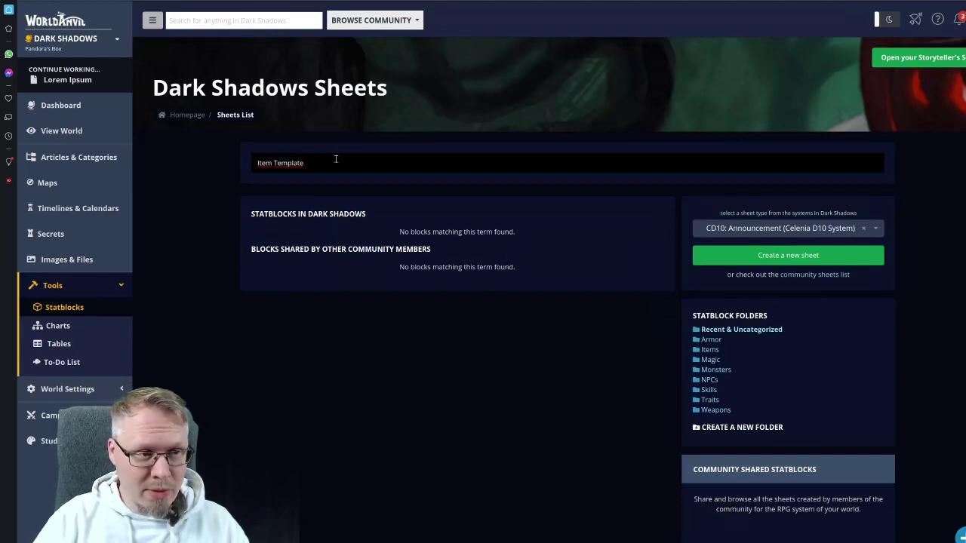
pyautogui.moveTo(340, 165); pyautogui.dragTo(210, 168)
pyautogui.hotkey('ctrl', 'c')
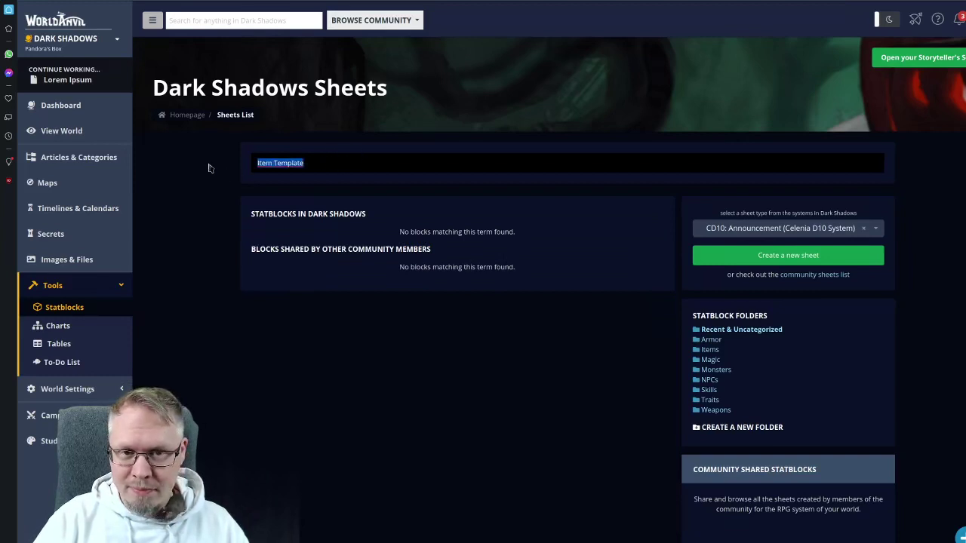
pyautogui.press('BackSpace')
# - Switch to the Celenia D10 RPG System world and search its statblocks for "Item Template"
pyautogui.click(117, 39)
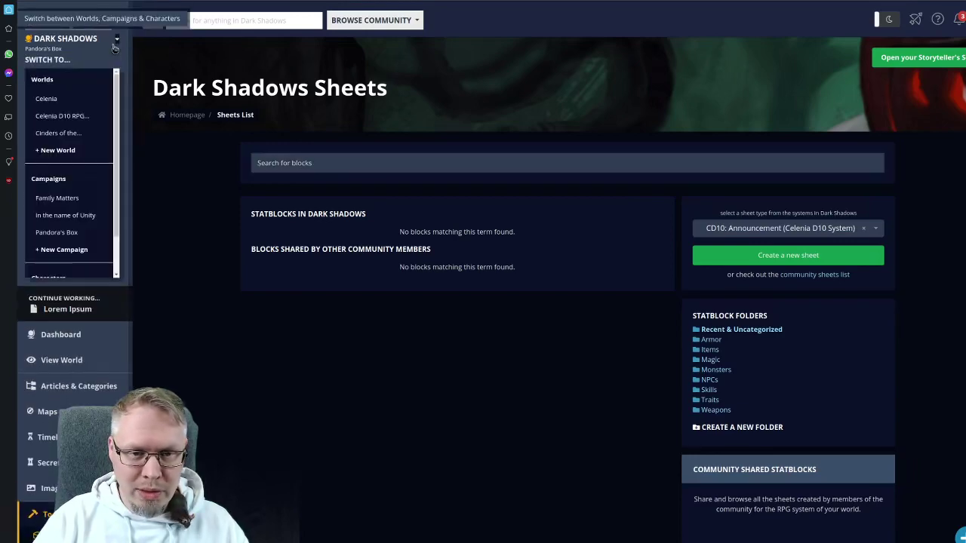
pyautogui.click(67, 117)
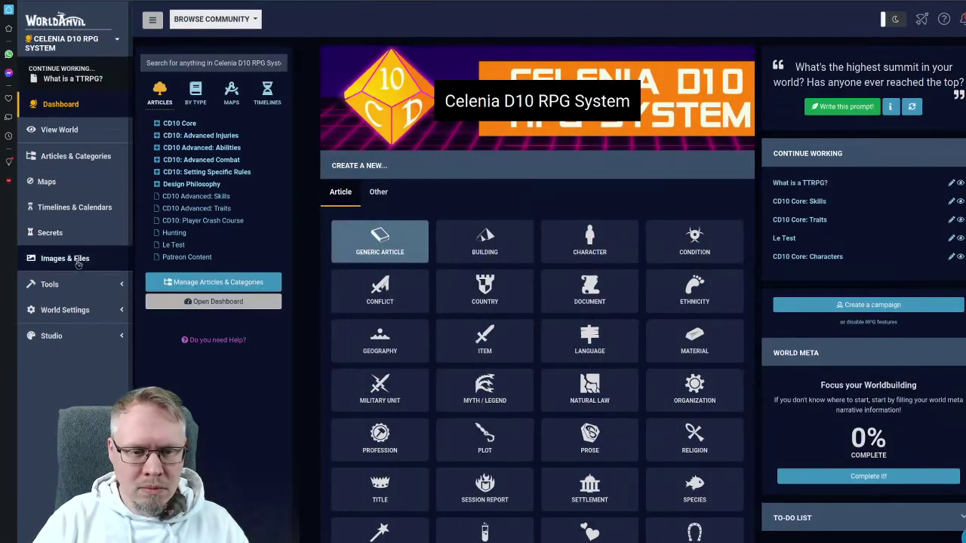
pyautogui.click(74, 284)
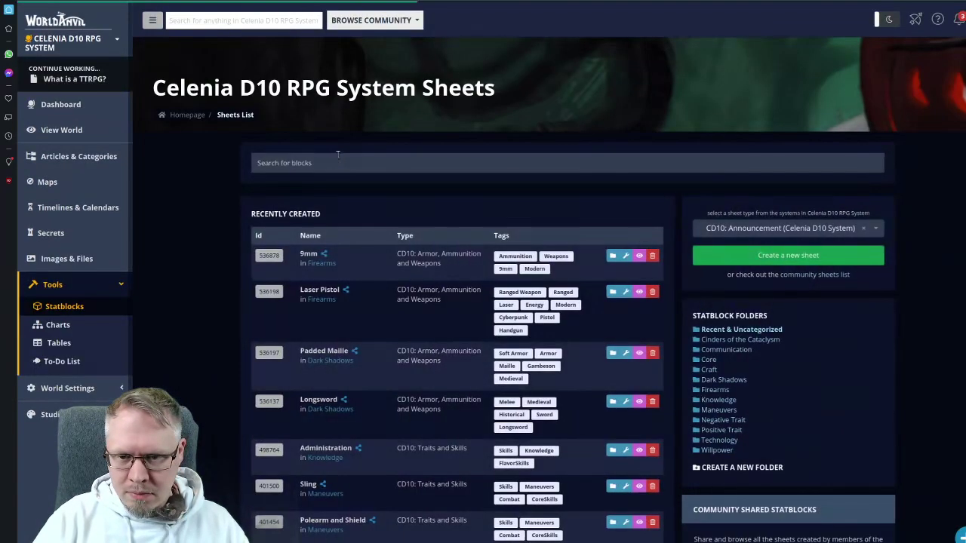
pyautogui.click(381, 153)
pyautogui.hotkey('ctrl', 'v')
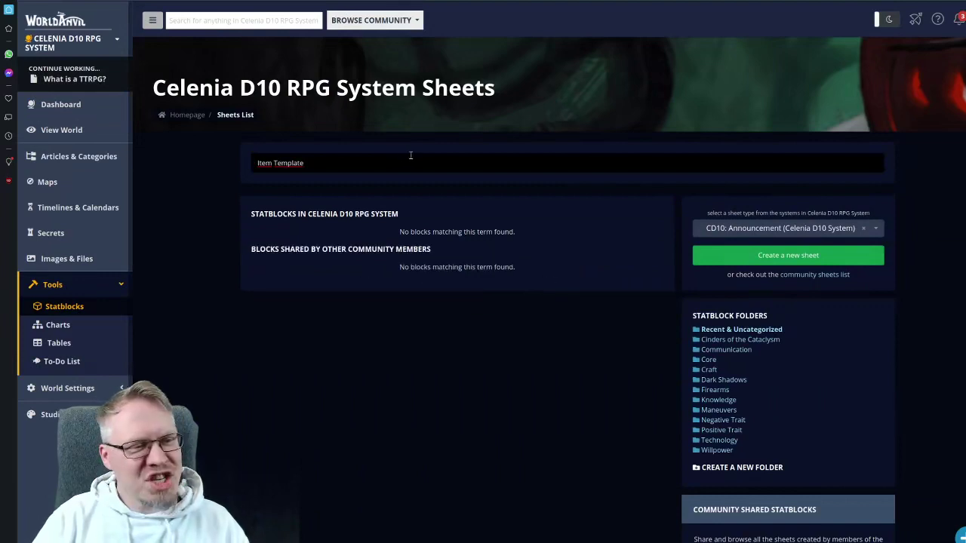
# - Open the community sheets list and browse the Celenia D10 System statblocks
pyautogui.click(786, 277)
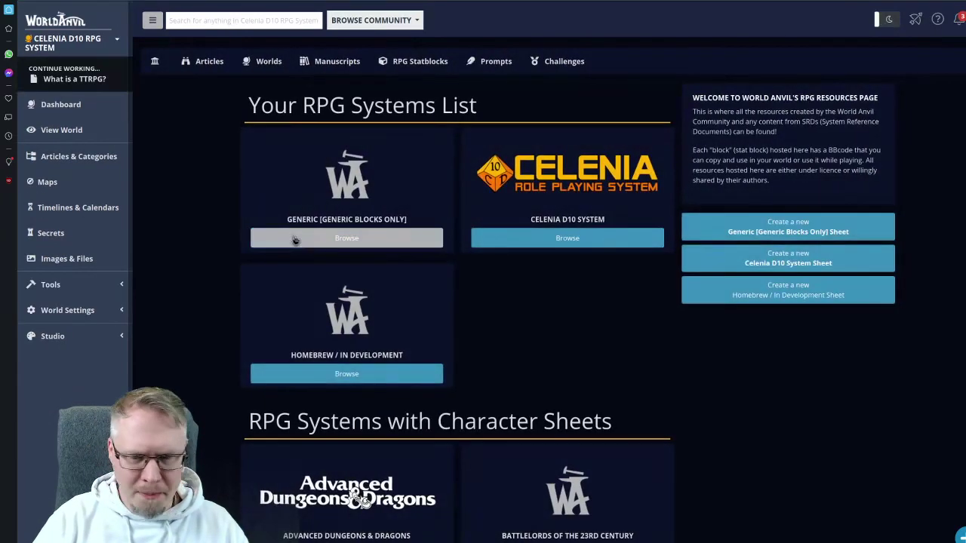
pyautogui.click(568, 238)
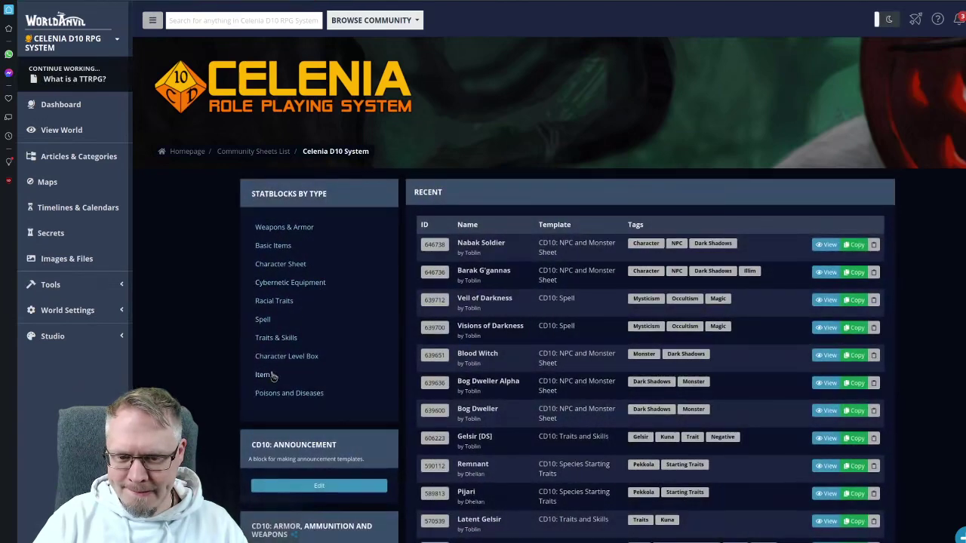
pyautogui.hotkey('alt', 'Left')
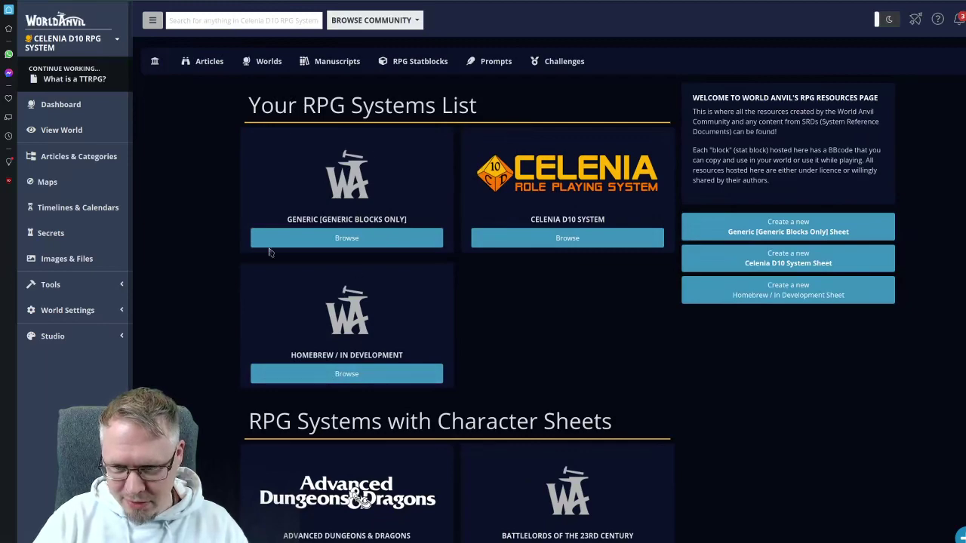
pyautogui.hotkey('alt', 'Right')
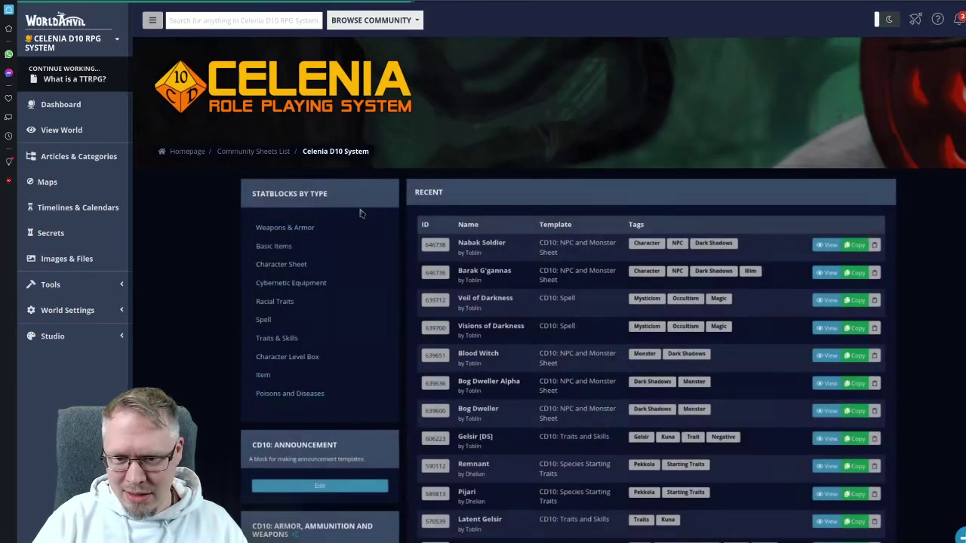
# - Open the Item statblocks of the Celenia D10 System and look through the listed weapons, armor and ammunition
pyautogui.click(262, 375)
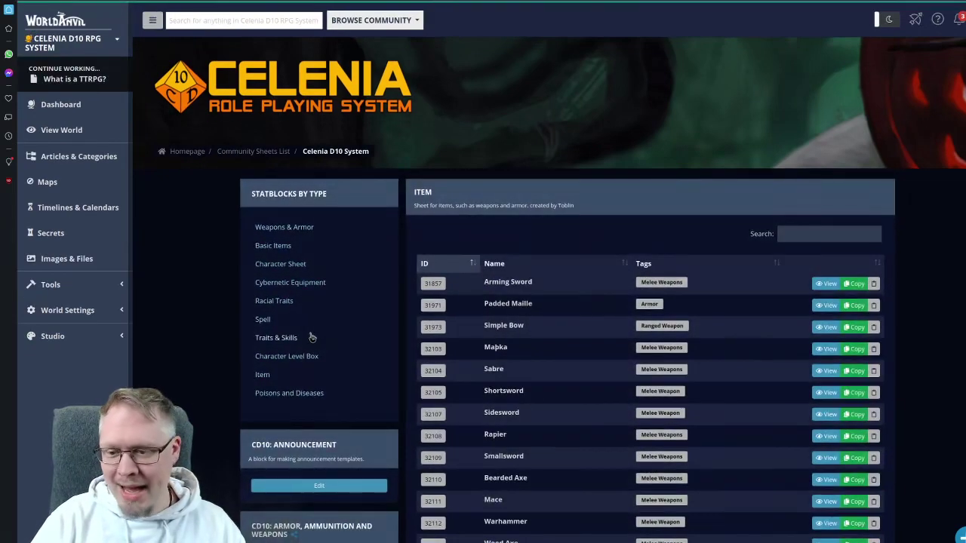
pyautogui.scroll(-2, 315, 332)
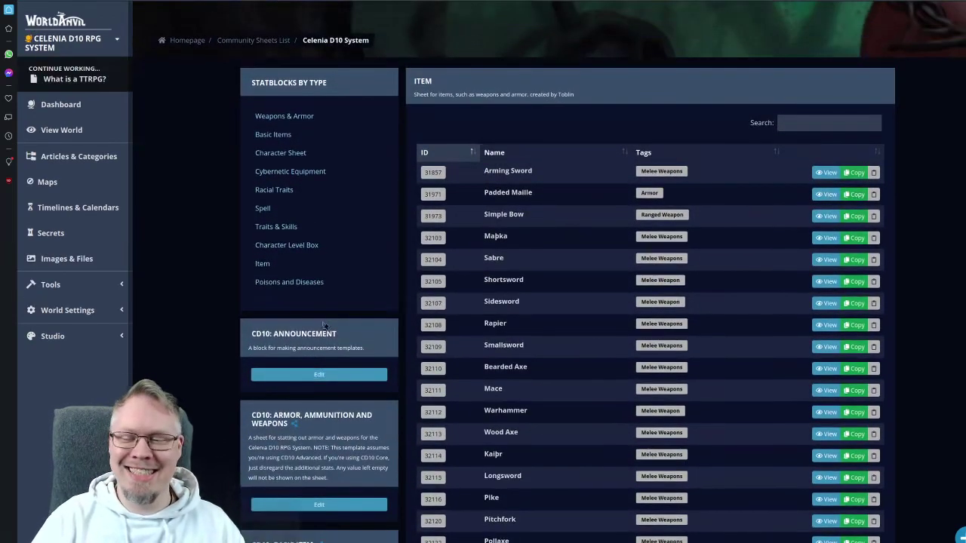
pyautogui.scroll(-10, 551, 166)
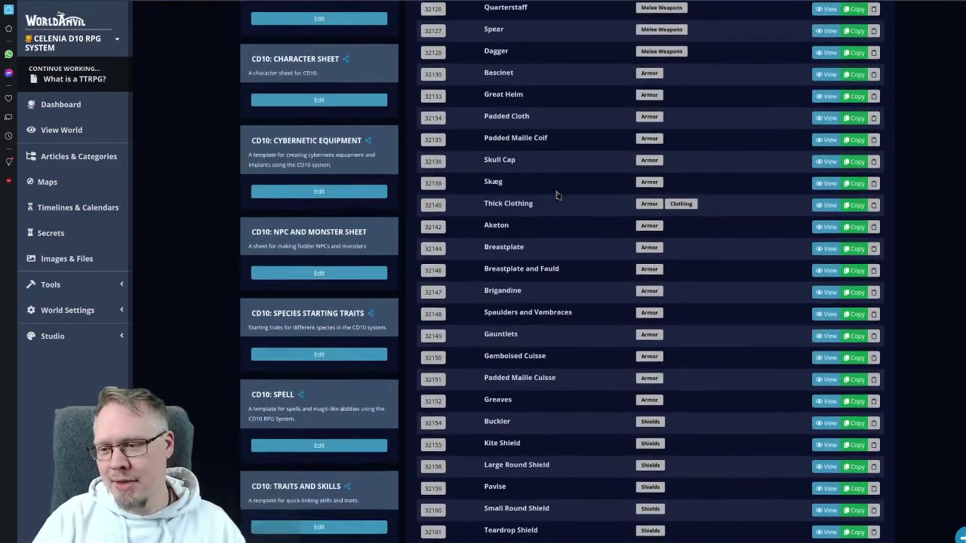
pyautogui.scroll(-10, 557, 196)
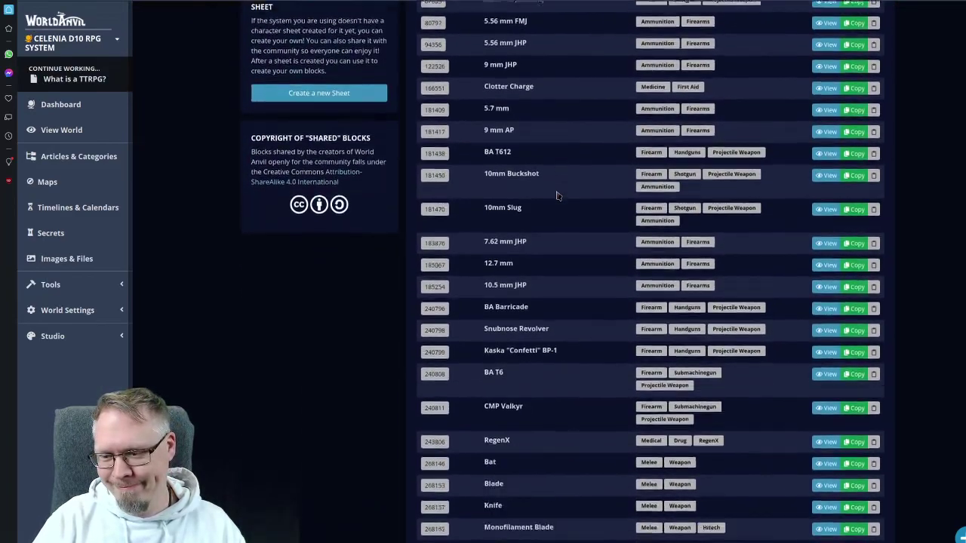
# - Switch to the to-do list, complete the "Feed Harmony and Havoc" and "Feed Melody and Mayhem" tasks, and return to the statblock list
pyautogui.hotkey('alt', 'Tab')
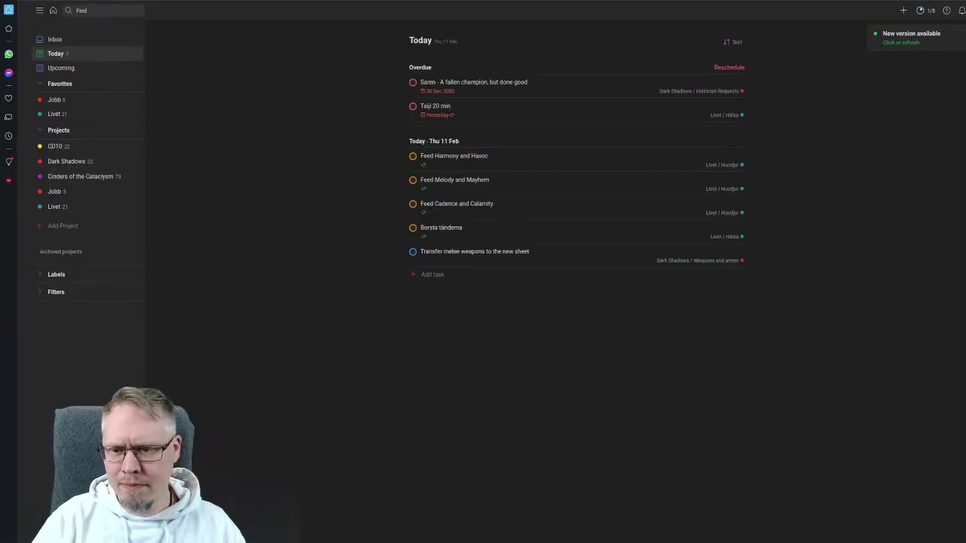
pyautogui.click(412, 156)
pyautogui.click(412, 156)
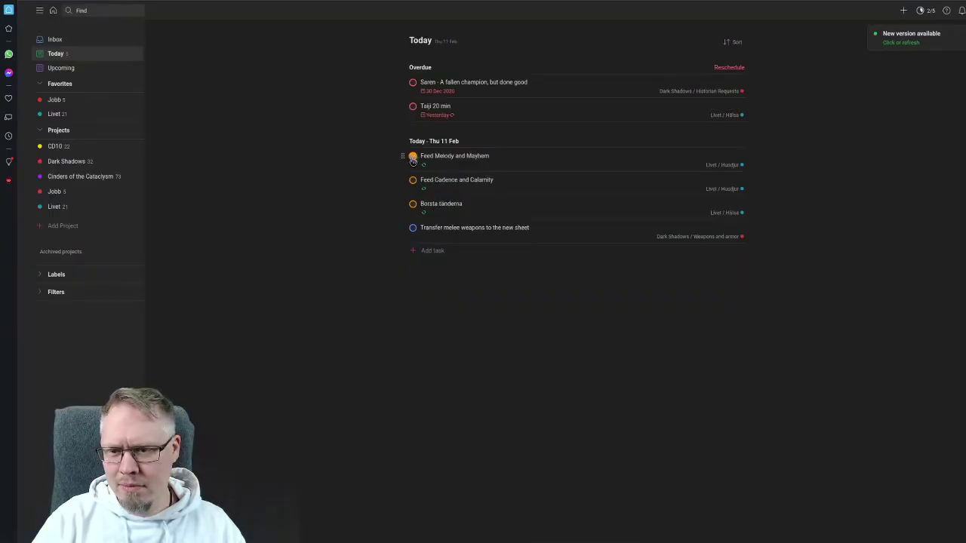
pyautogui.click(413, 156)
pyautogui.hotkey('alt', 'Tab')
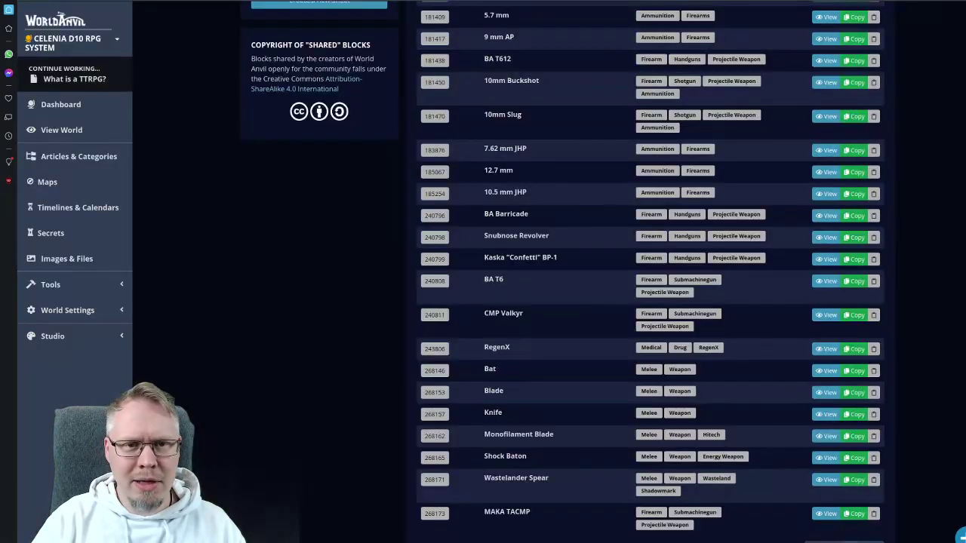
# - Filter the Item statblocks by "melee" and look through the matching melee weapons
pyautogui.scroll(20, 534, 256)
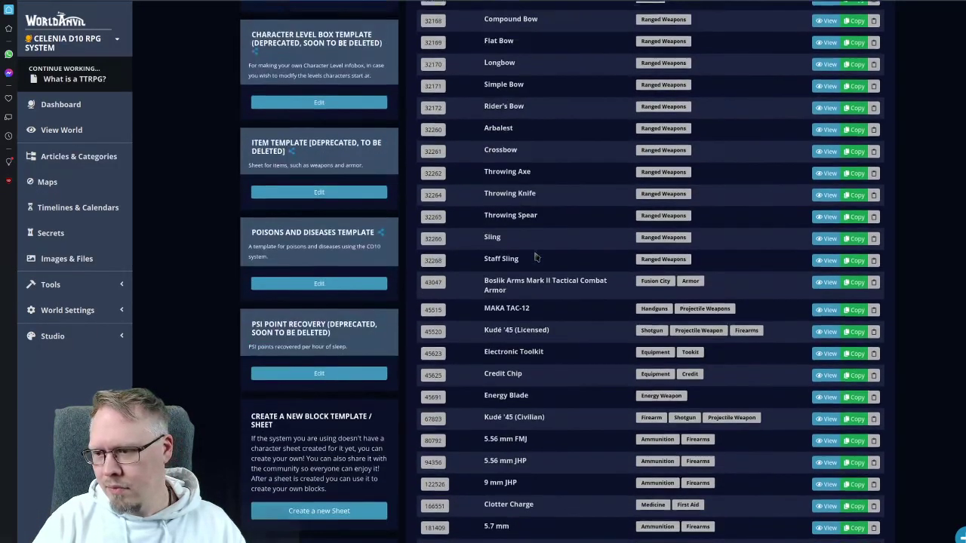
pyautogui.scroll(15, 533, 253)
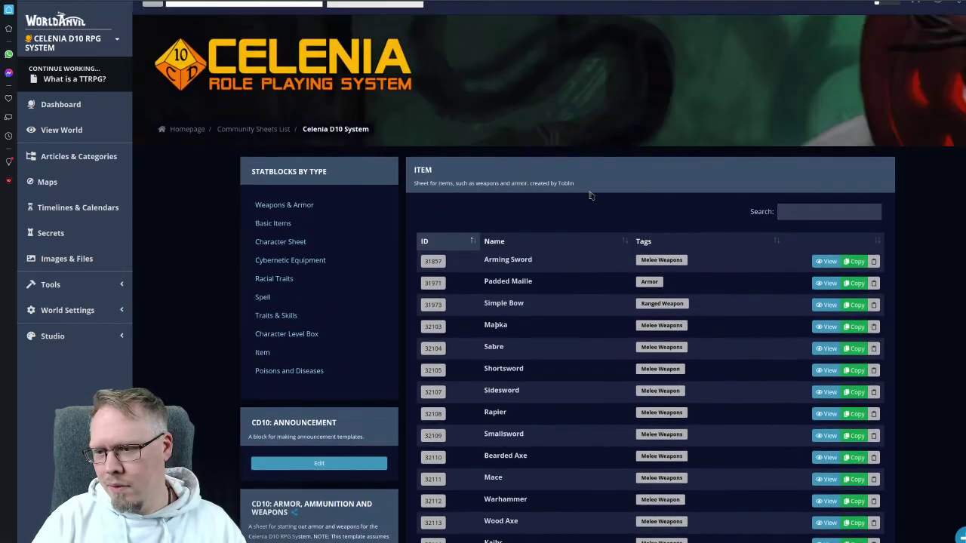
pyautogui.click(822, 211)
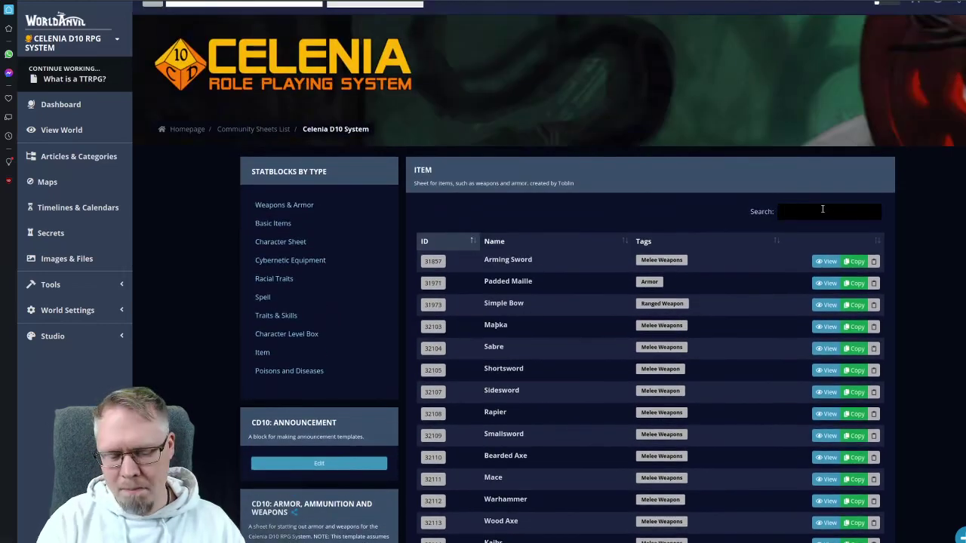
pyautogui.write('melee')
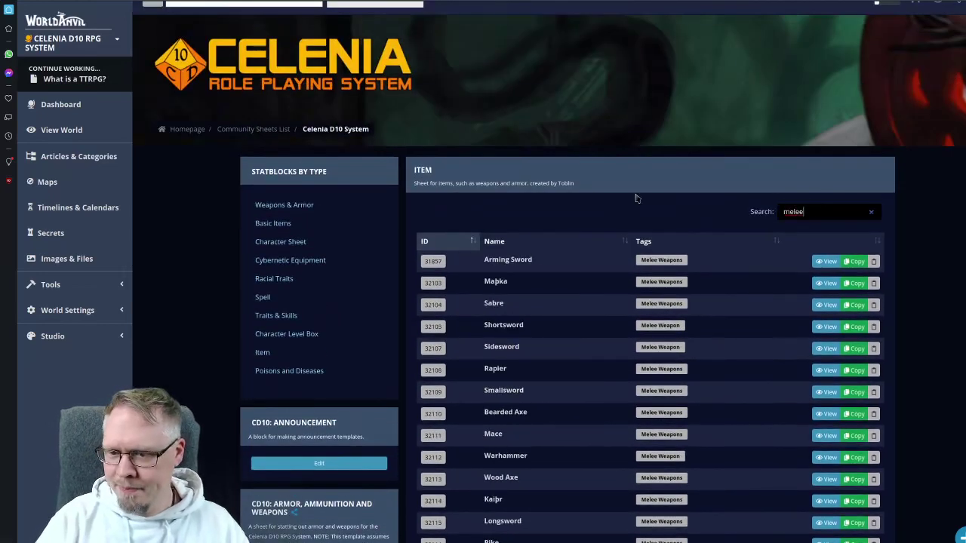
pyautogui.scroll(-2, 638, 196)
pyautogui.scroll(-5, 638, 196)
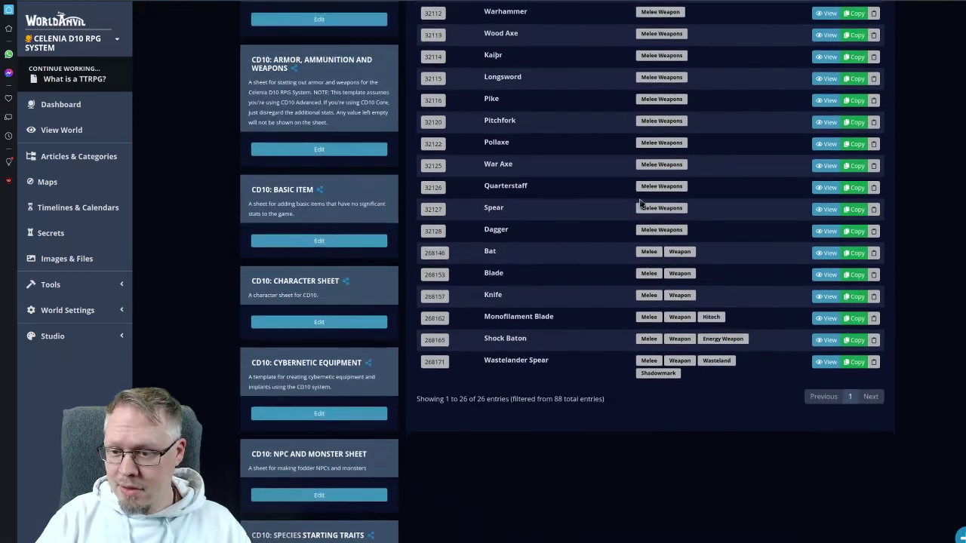
pyautogui.scroll(2, 640, 199)
pyautogui.scroll(2, 639, 202)
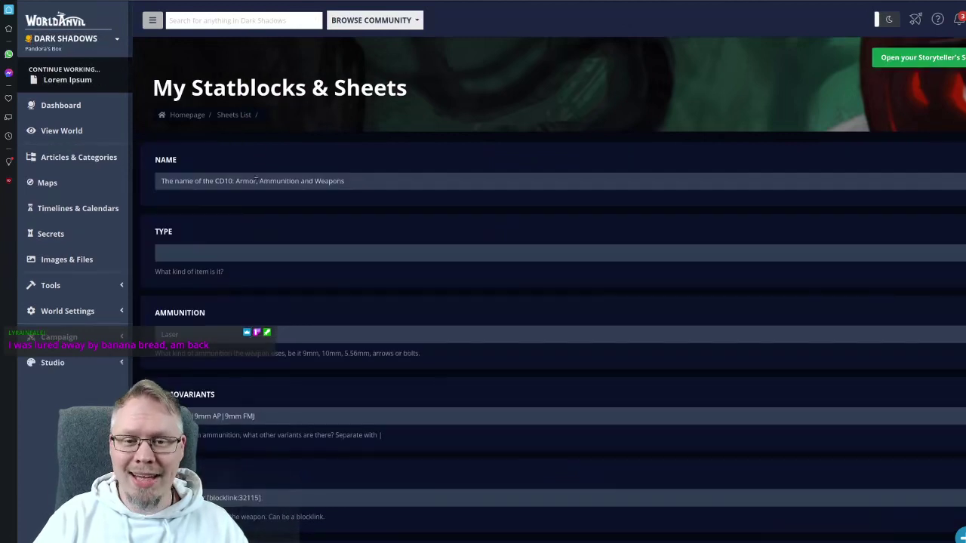
# - Name the new Dark Shadows weapon sheet "Arming Sword" and set its type to Melee Weapon
pyautogui.click(245, 182)
pyautogui.write('Arming Sword')
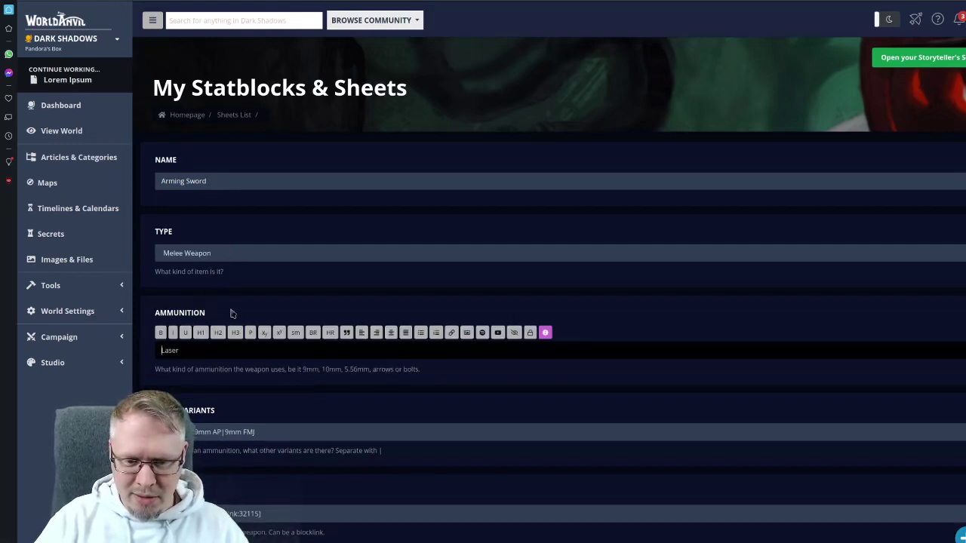
# - Search the Traits & Skills statblocks for "bal" and copy the block ID of Balanced One-Handed Weapons
pyautogui.scroll(-1, 231, 302)
pyautogui.scroll(-2, 235, 231)
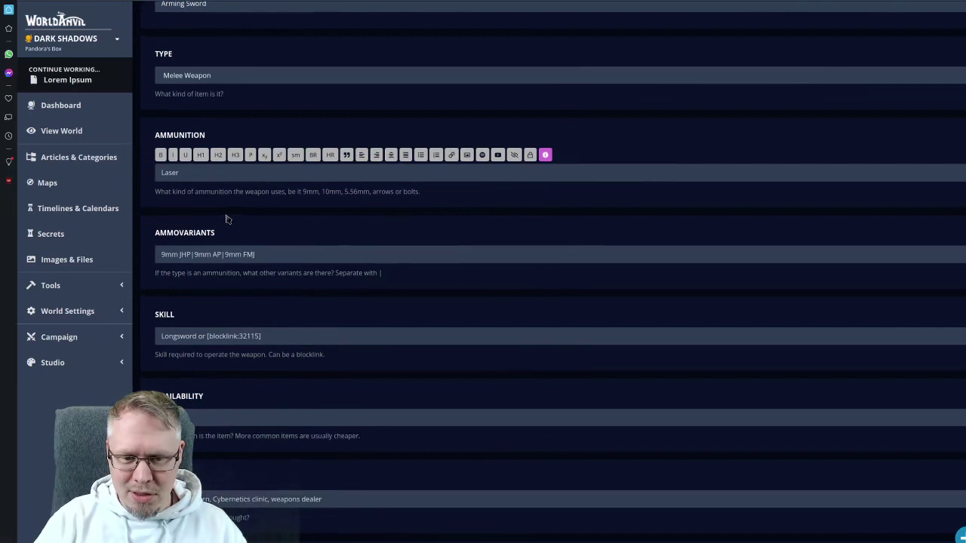
pyautogui.scroll(-2, 232, 215)
pyautogui.click(233, 226)
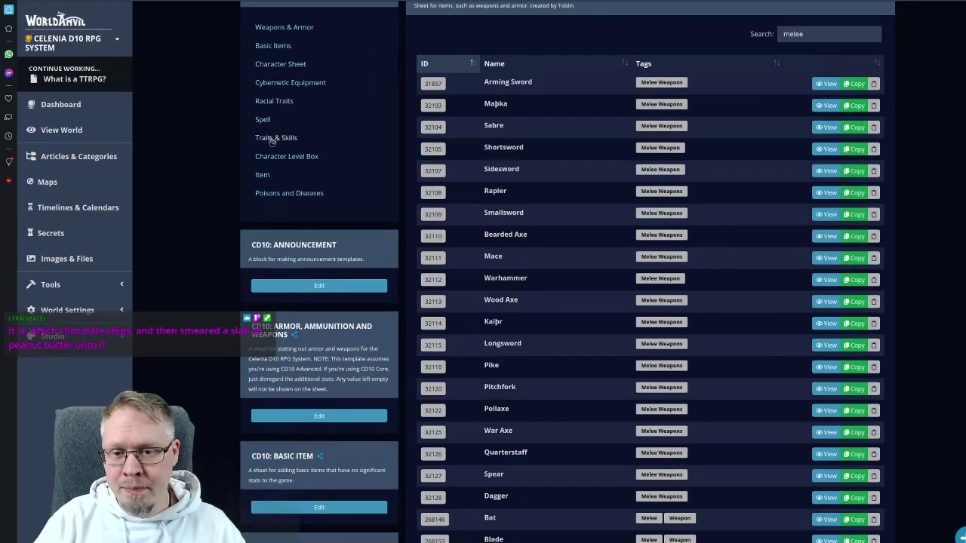
pyautogui.press('F5')
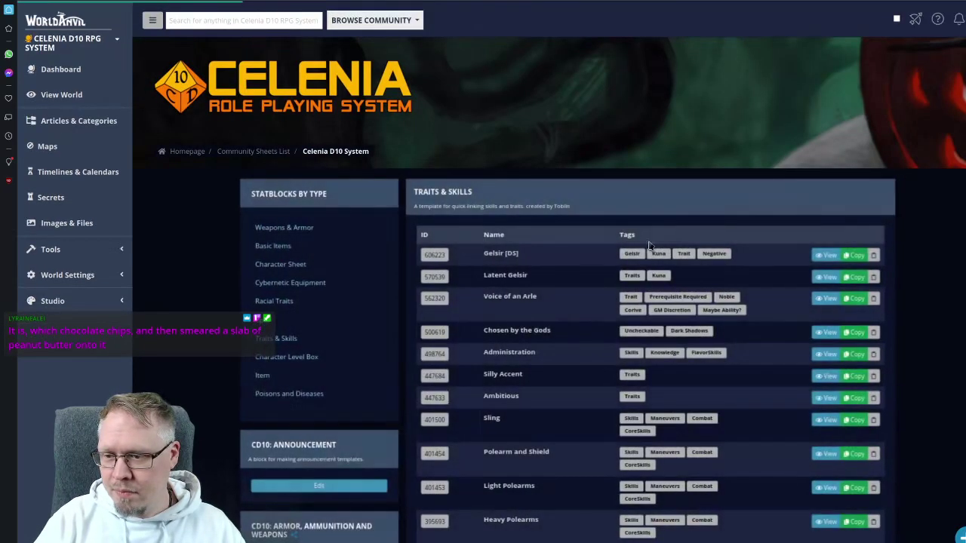
pyautogui.click(839, 239)
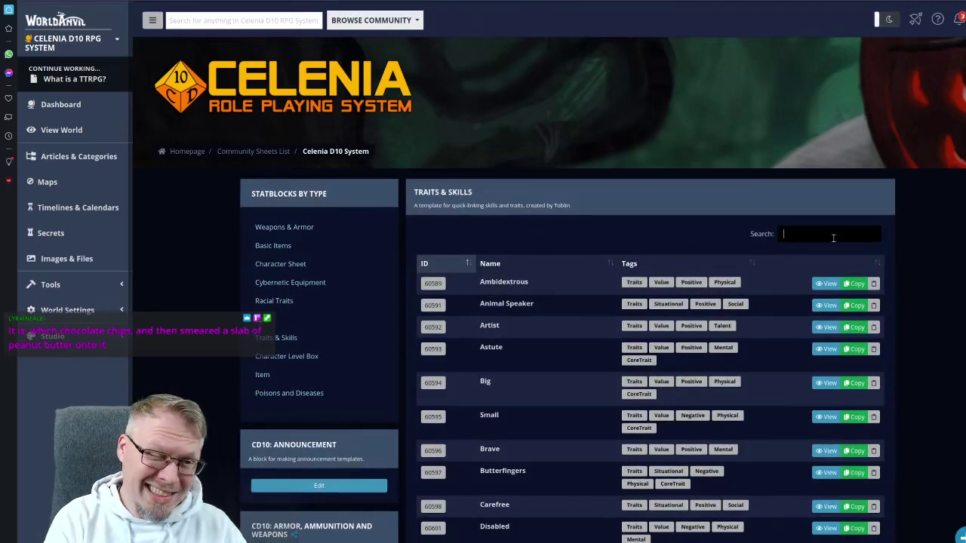
pyautogui.write('bal')
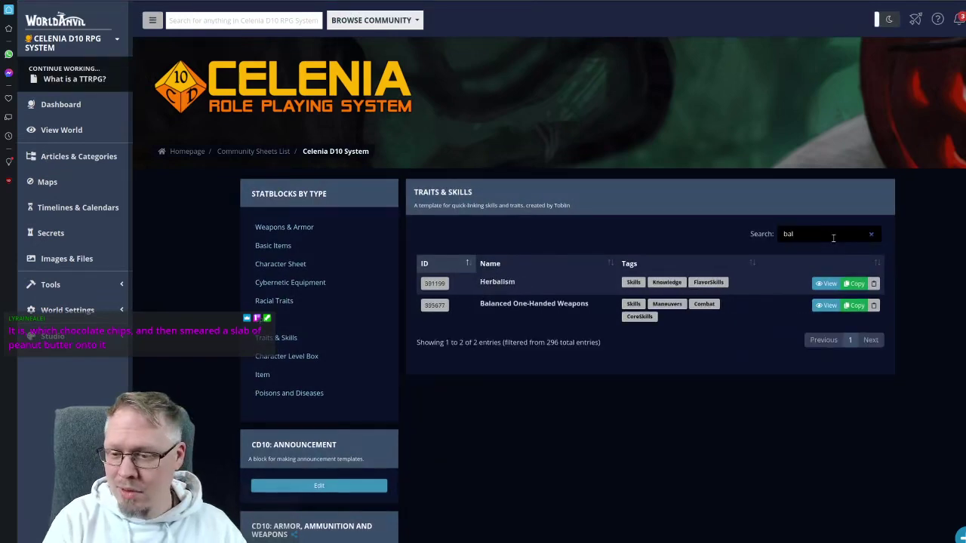
pyautogui.click(426, 304)
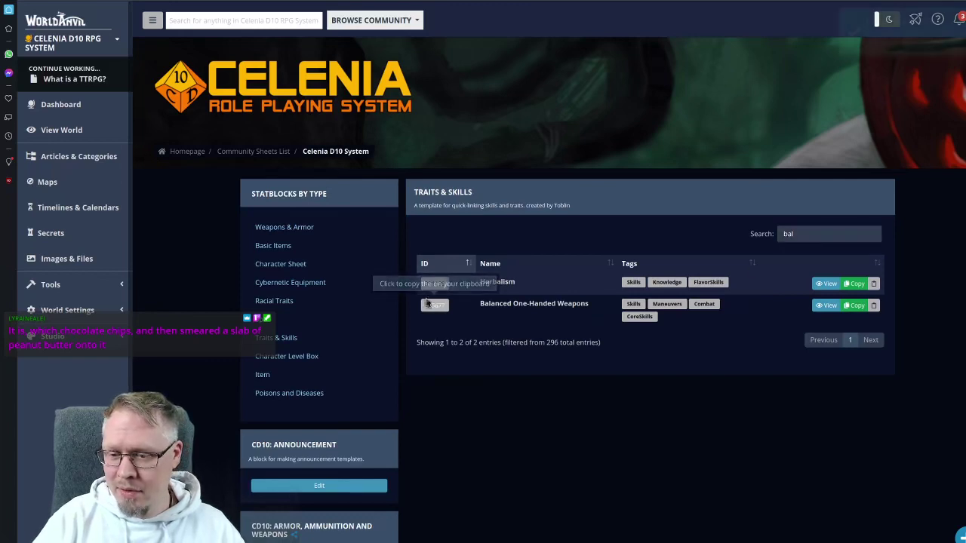
# - Replace the new Arming Sword sheet's sample skill with [blocklink:395677]
pyautogui.hotkey('ctrl', 'Tab')
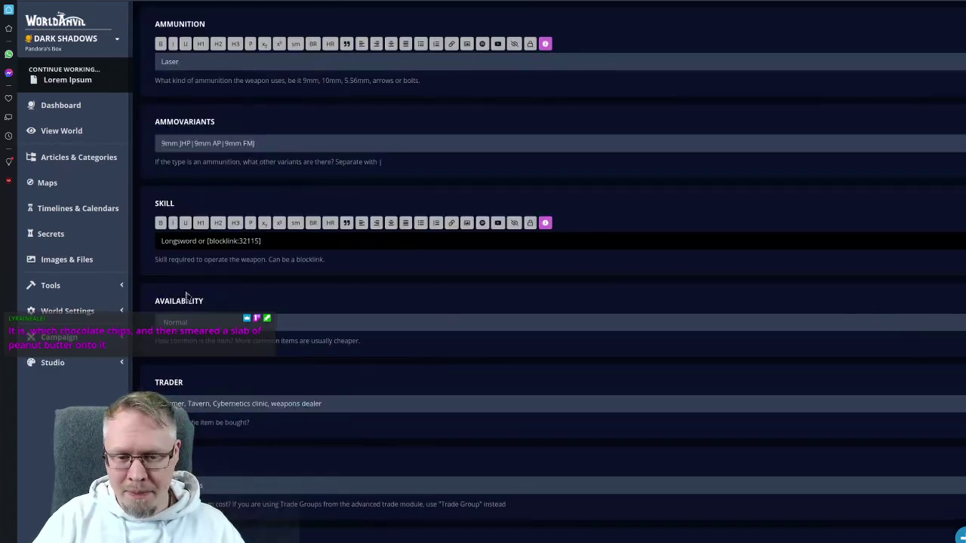
pyautogui.hotkey('ctrl', 'a')
pyautogui.write('395677')
pyautogui.press('Home')
pyautogui.write('[blocklink')
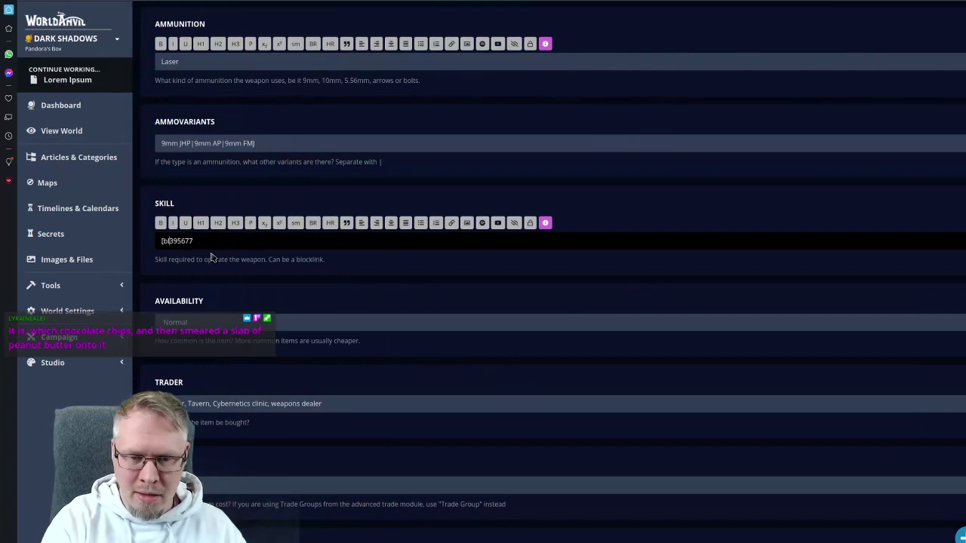
pyautogui.write(':')
pyautogui.press('End')
pyautogui.write(']')
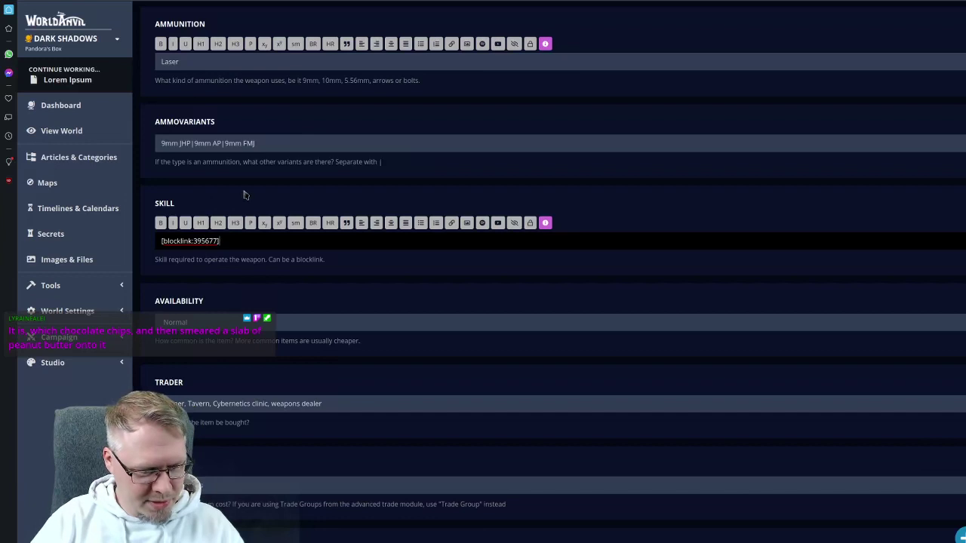
# - Look up the traders in the old Arming Sword statblock and set the new sheet's trader to "B, U22"
pyautogui.scroll(-1, 192, 292)
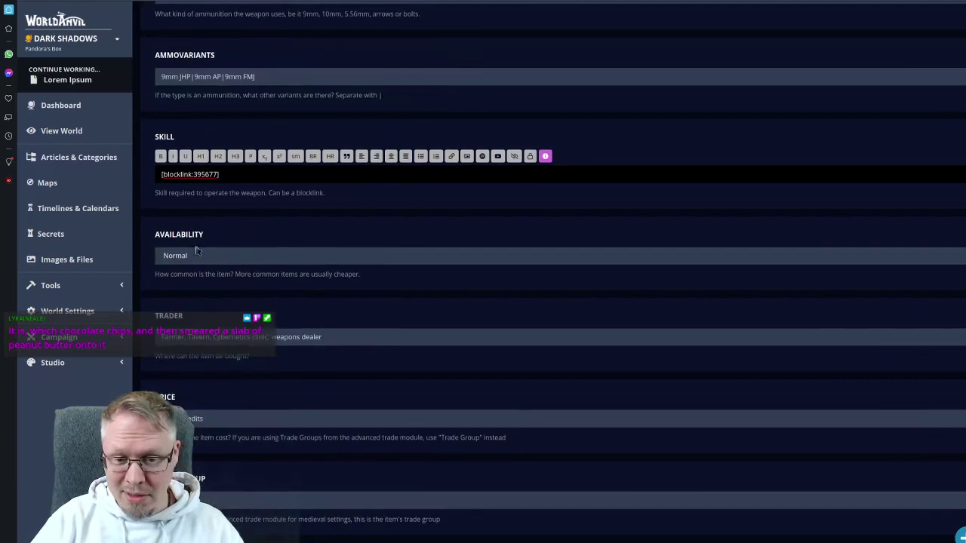
pyautogui.scroll(-2, 244, 231)
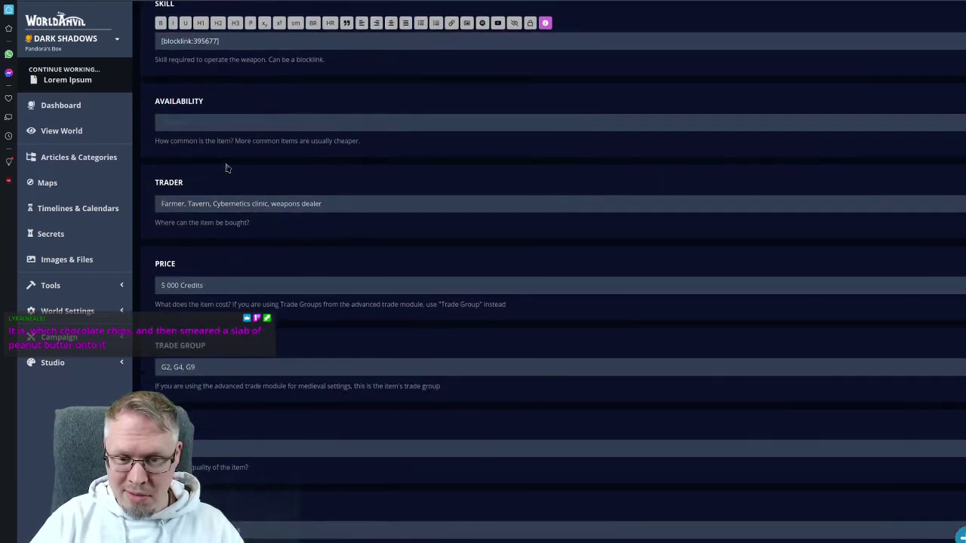
pyautogui.click(178, 202)
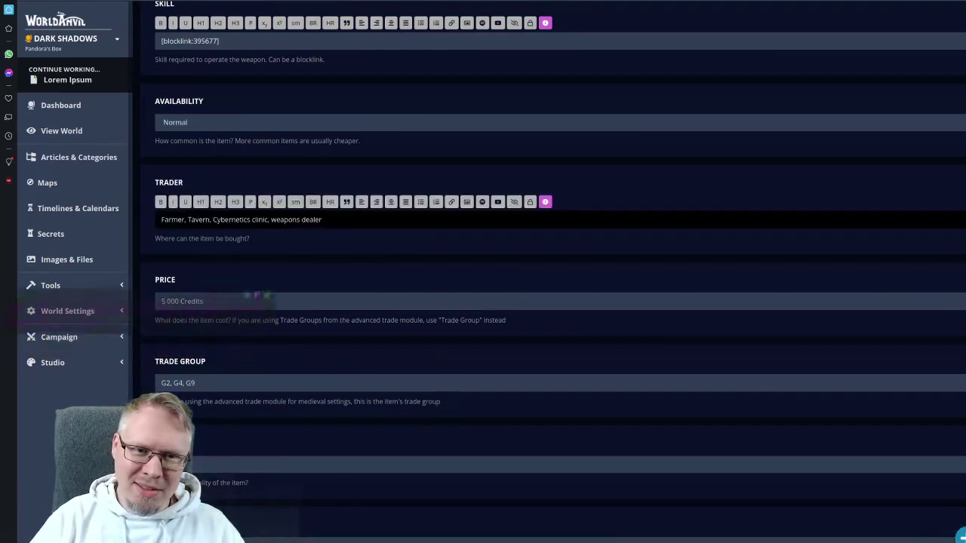
pyautogui.hotkey('ctrl', 'Tab')
pyautogui.hotkey('ctrl', 'shift', 'Tab')
pyautogui.hotkey('ctrl', 'shift', 'Tab')
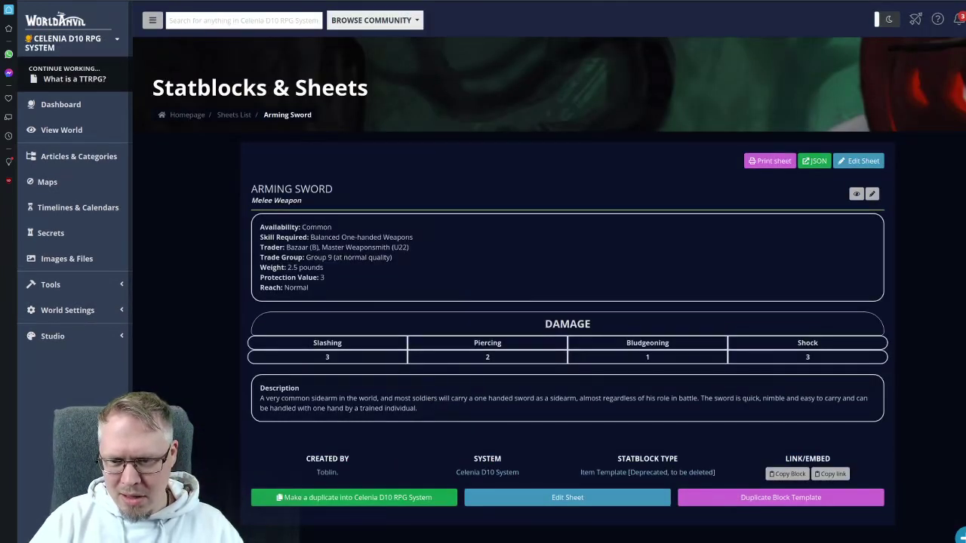
pyautogui.hotkey('ctrl', 'Tab')
pyautogui.hotkey('ctrl', 'a')
pyautogui.write('B')
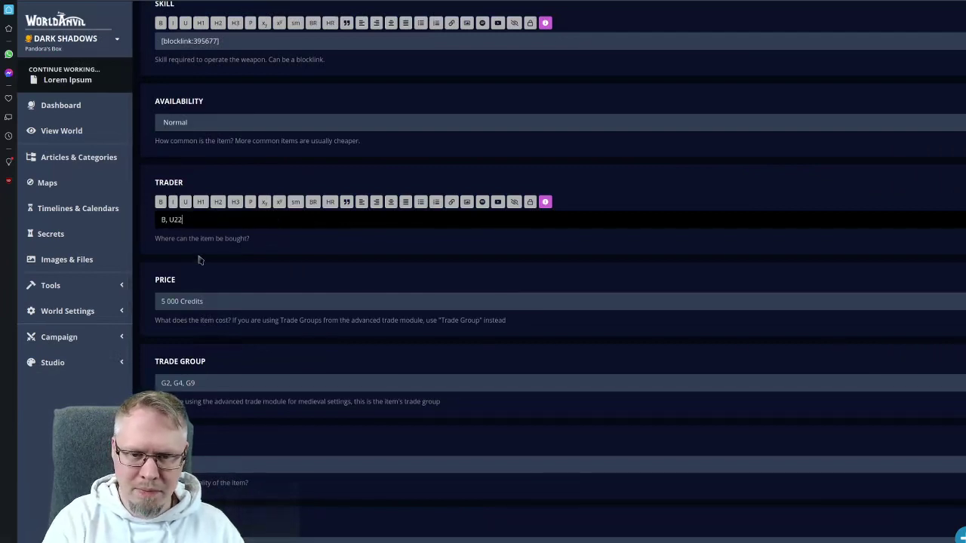
pyautogui.write(', U22')
pyautogui.hotkey('ctrl', 'shift', 'Tab')
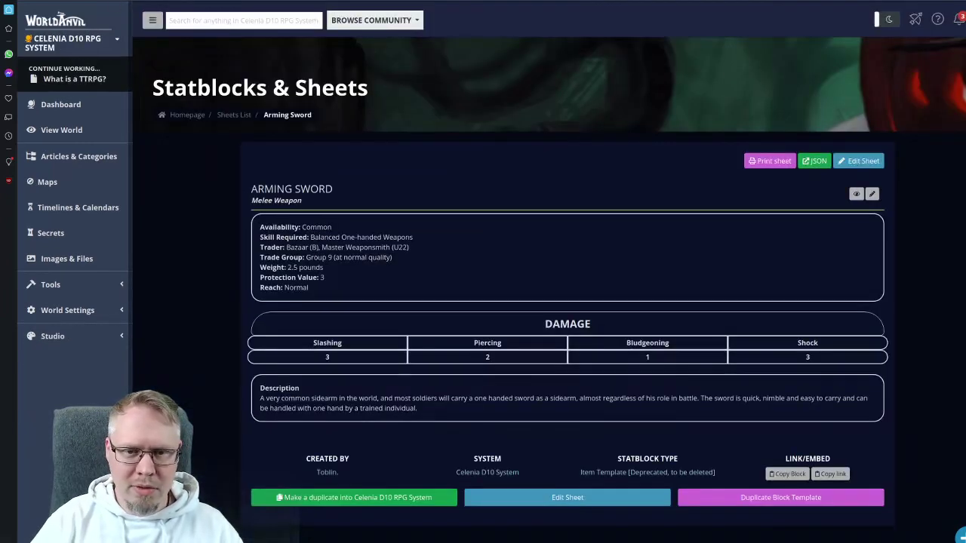
pyautogui.hotkey('ctrl', 'Tab')
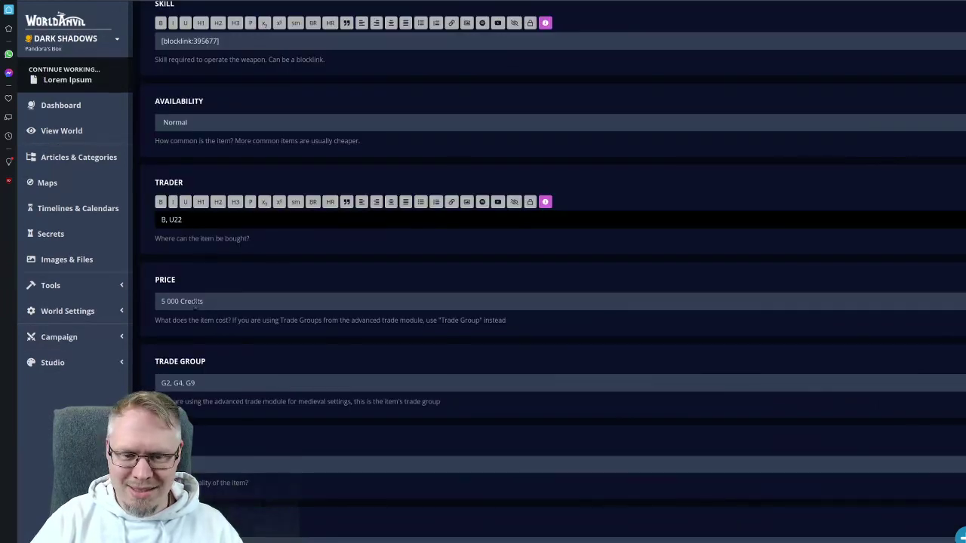
pyautogui.click(196, 305)
pyautogui.hotkey('ctrl', 'a')
pyautogui.write('G')
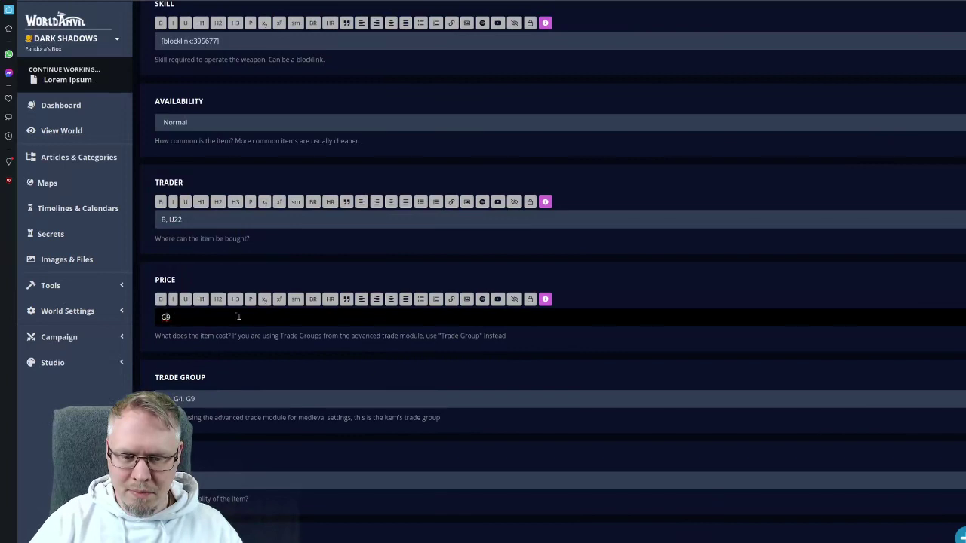
pyautogui.hotkey('ctrl', 'z')
pyautogui.hotkey('ctrl', 'z')
pyautogui.hotkey('ctrl', 'z')
# - Set the new sheet's trade group to G9 and return to the old Arming Sword statblock
pyautogui.click(245, 404)
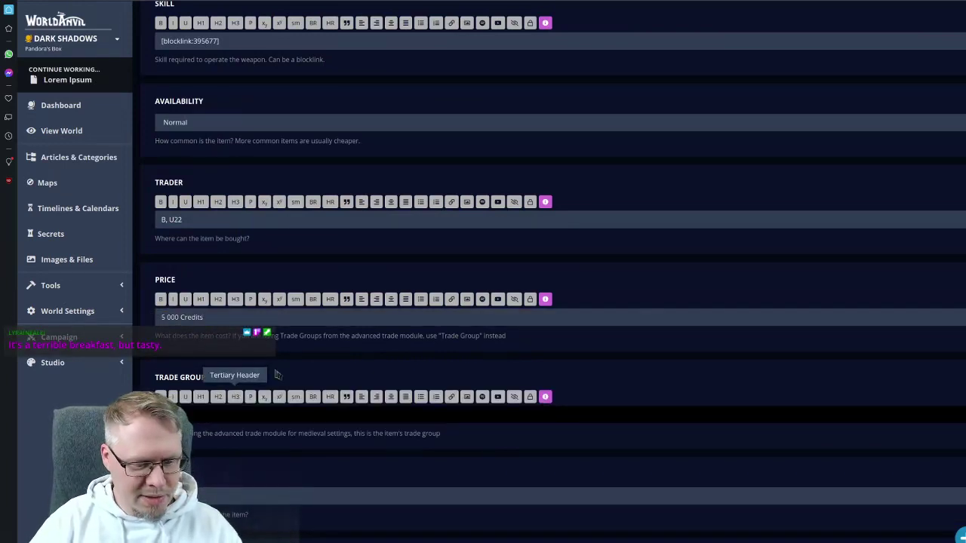
pyautogui.scroll(-1, 279, 378)
pyautogui.scroll(-1, 227, 284)
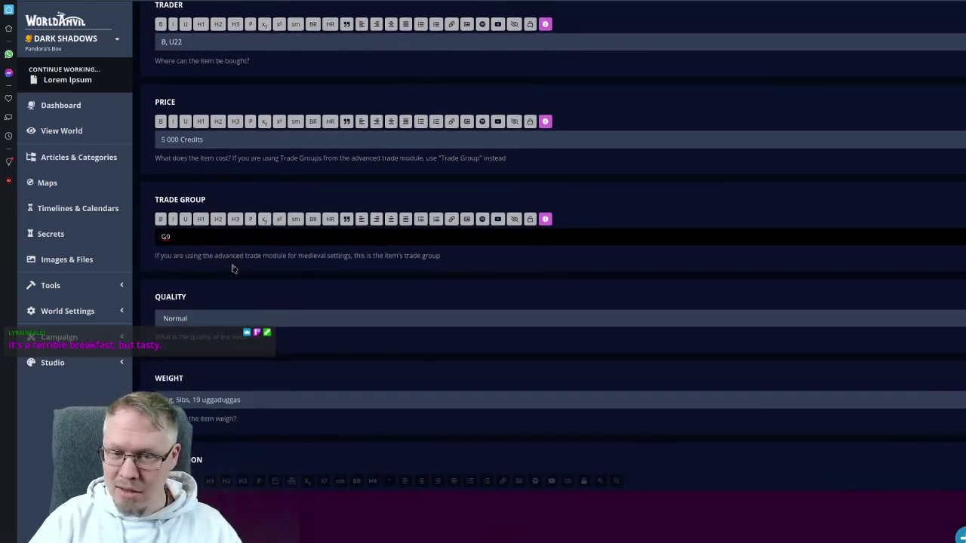
pyautogui.scroll(-2, 242, 252)
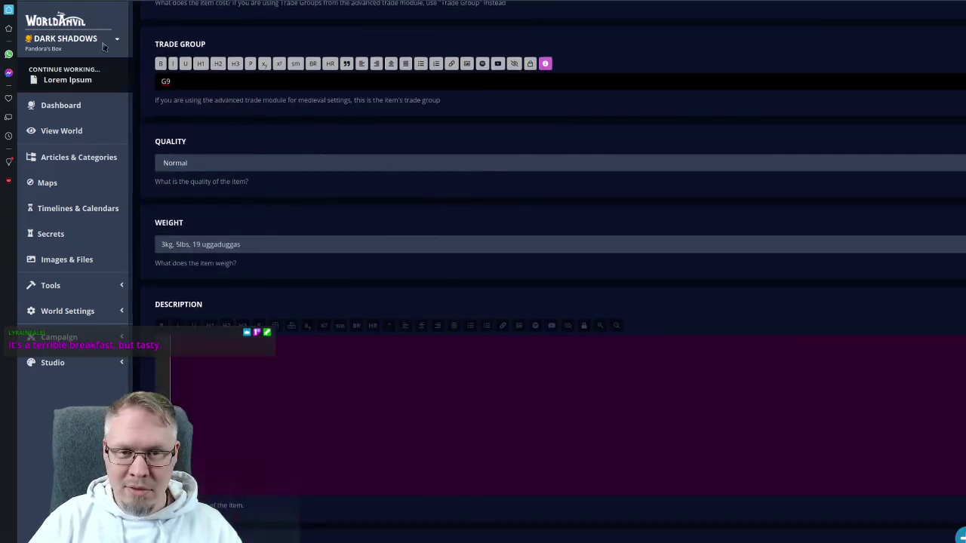
pyautogui.hotkey('ctrl', 'Tab')
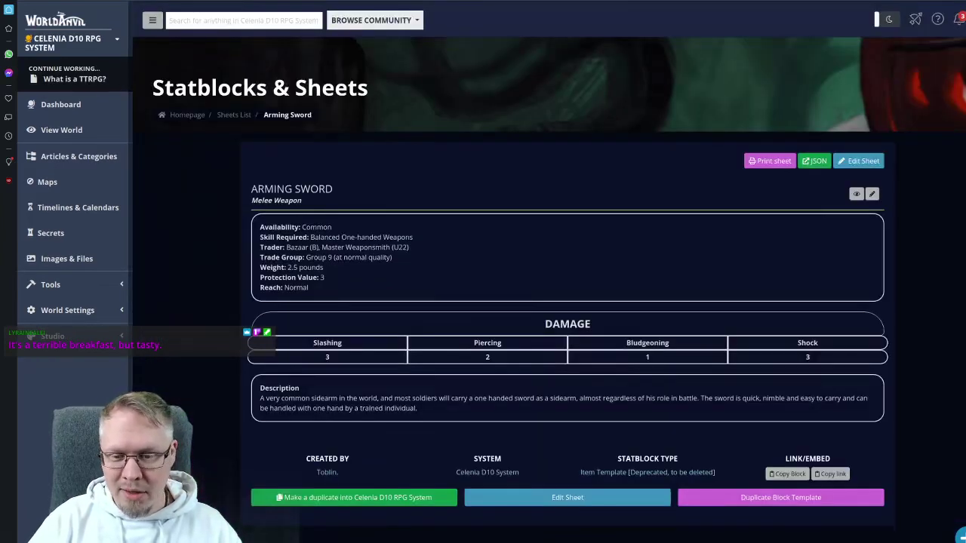
# - Set the new Arming Sword sheet's weight to 2.5 pounds
pyautogui.hotkey('ctrl', 'shift', 'Tab')
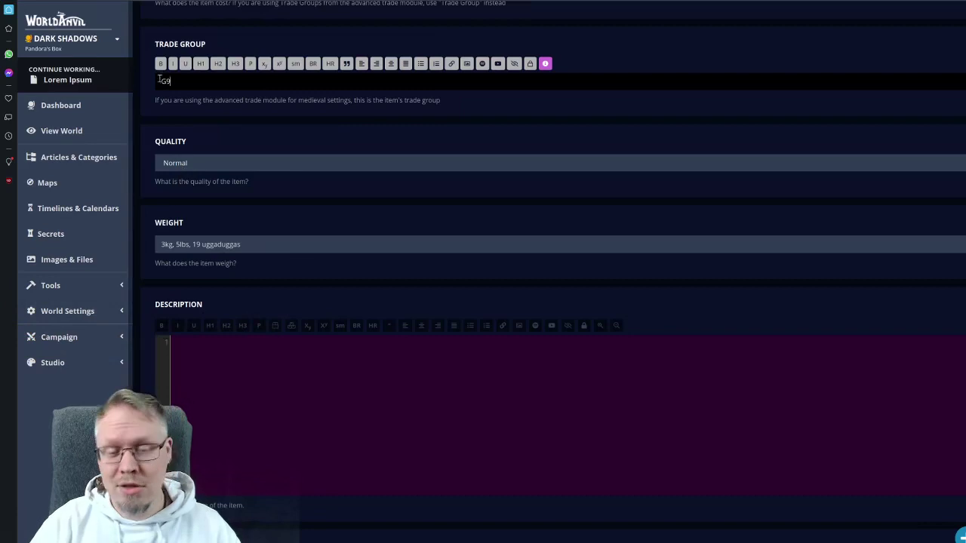
pyautogui.click(161, 245)
pyautogui.hotkey('ctrl', 'a')
pyautogui.write('2')
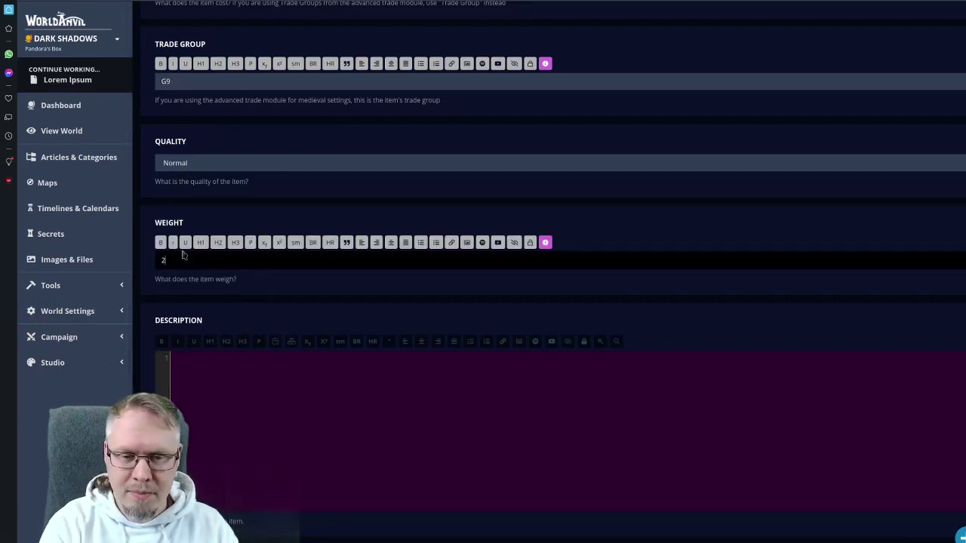
pyautogui.write(',5 pound')
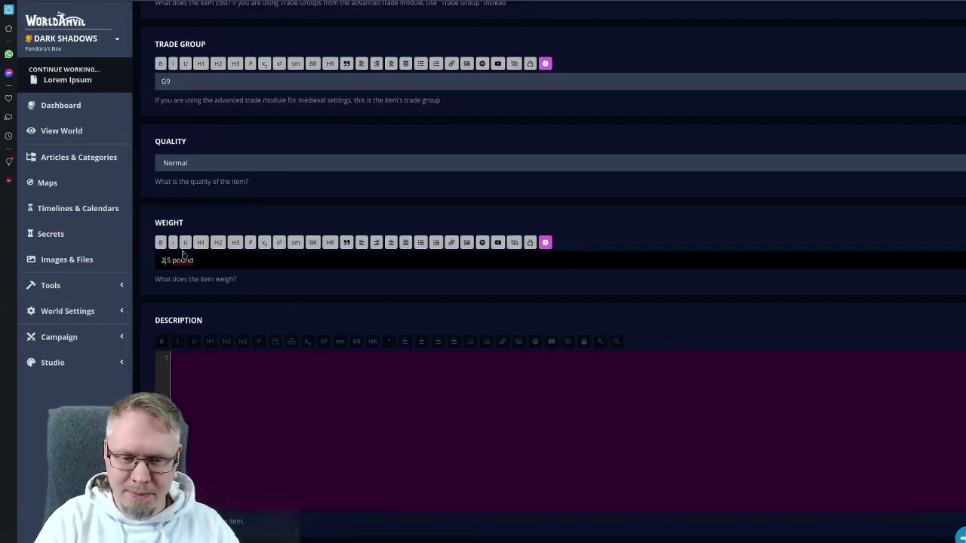
pyautogui.press('BackSpace')
pyautogui.write('.')
pyautogui.press('End')
pyautogui.write('s')
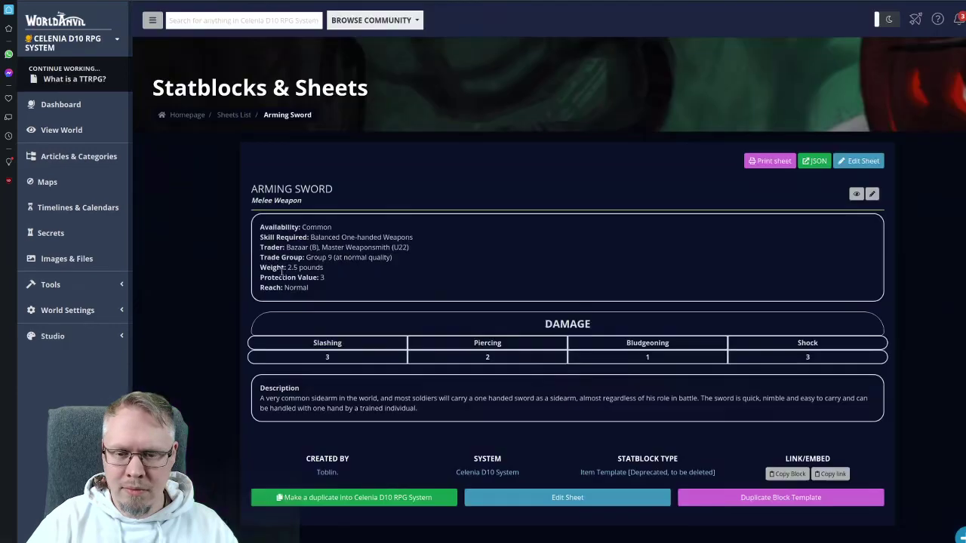
# - Copy the description text from the old Arming Sword statblock into the new sheet's description
pyautogui.scroll(-2, 281, 272)
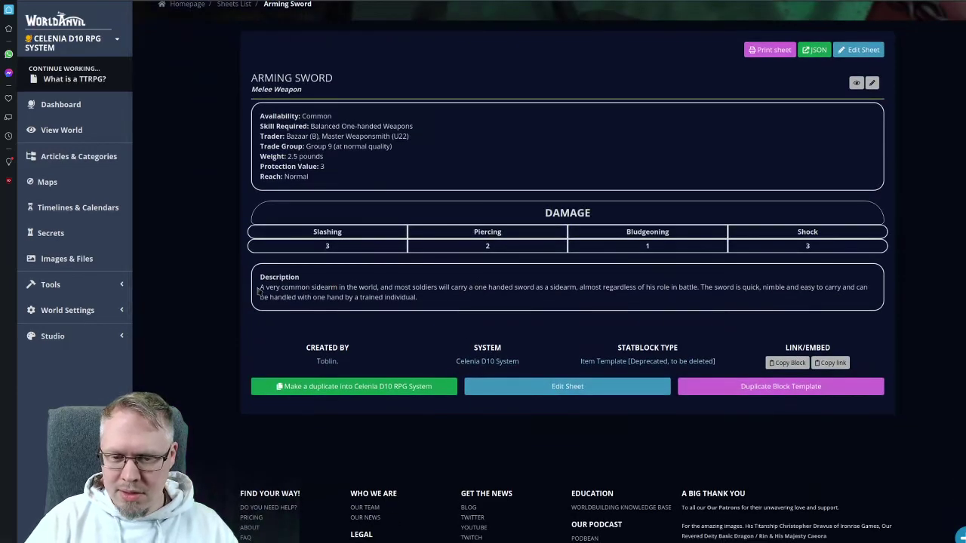
pyautogui.moveTo(261, 287); pyautogui.dragTo(453, 303)
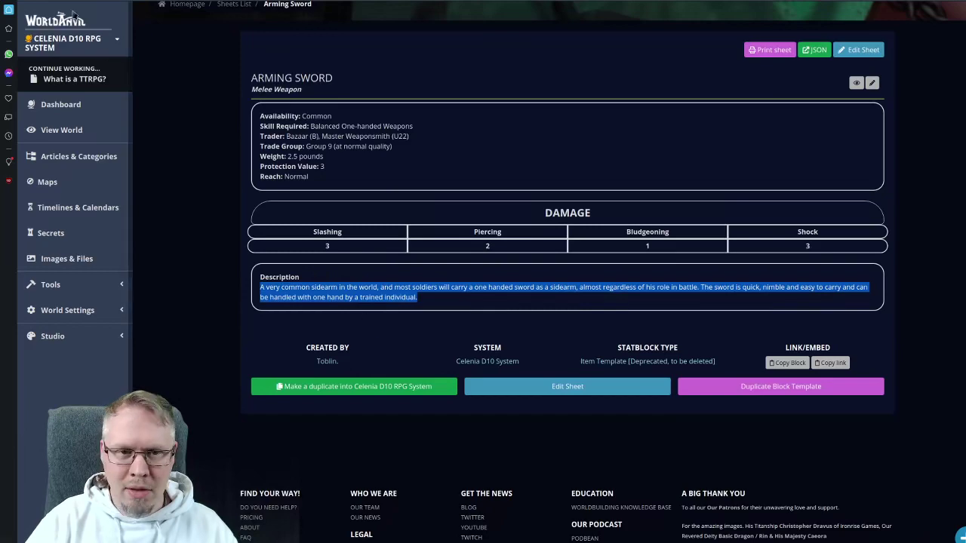
pyautogui.hotkey('ctrl', 'c')
pyautogui.hotkey('ctrl', 'Tab')
pyautogui.click(235, 420)
pyautogui.hotkey('ctrl', 'v')
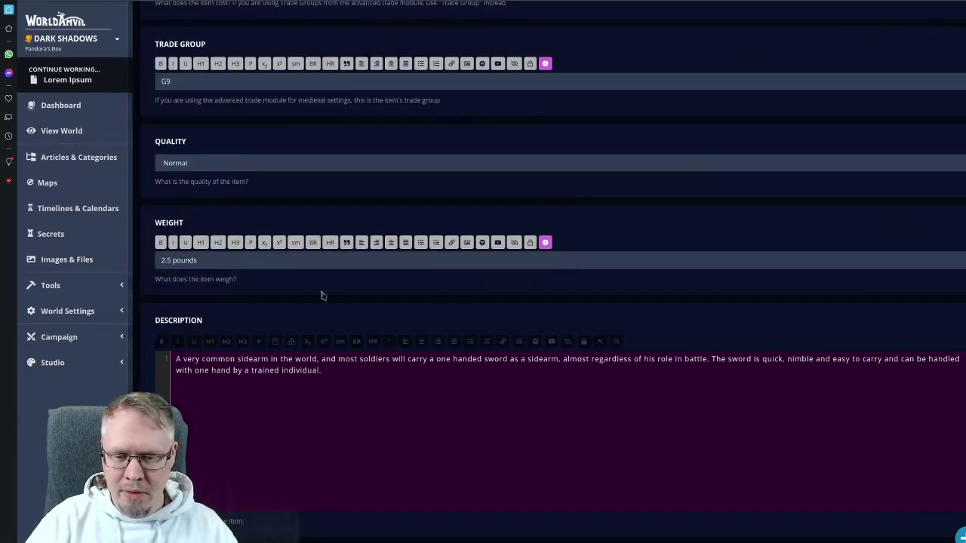
# - Match the new sheet's damage to the old statblock: Slash 3, Pierce 2, Blunt 1 and Shock 3, with Energy blank
pyautogui.scroll(-4, 325, 294)
pyautogui.scroll(-2, 329, 292)
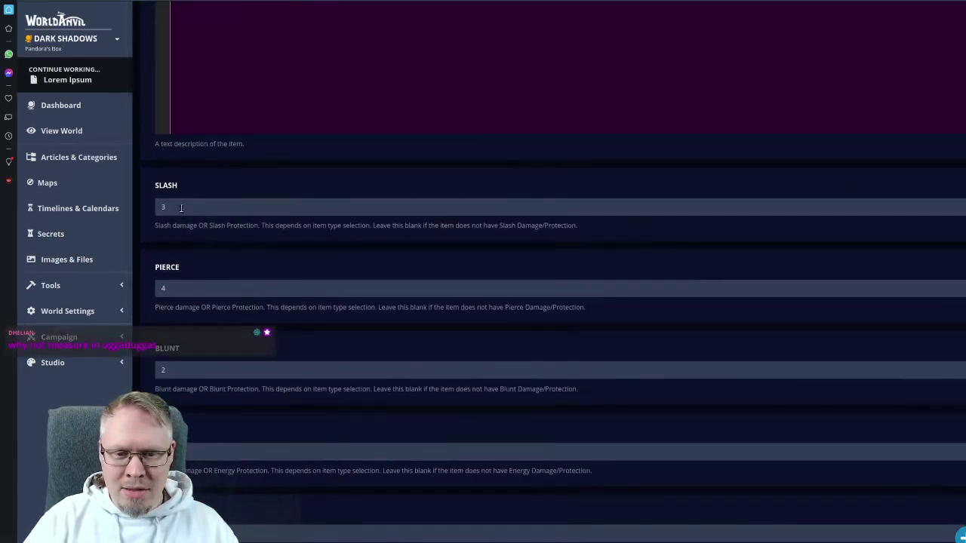
pyautogui.click(189, 207)
pyautogui.hotkey('ctrl', 'shift', 'Tab')
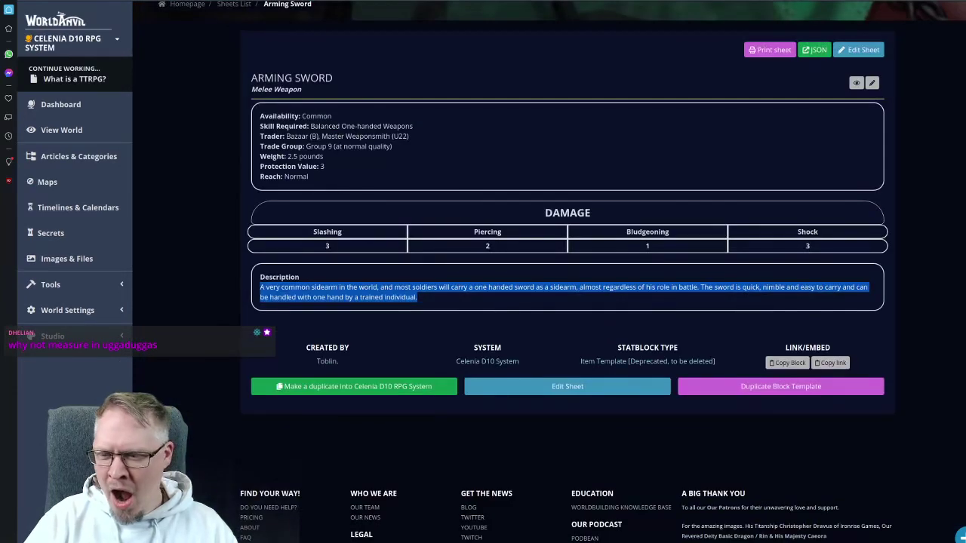
pyautogui.hotkey('ctrl', 'Tab')
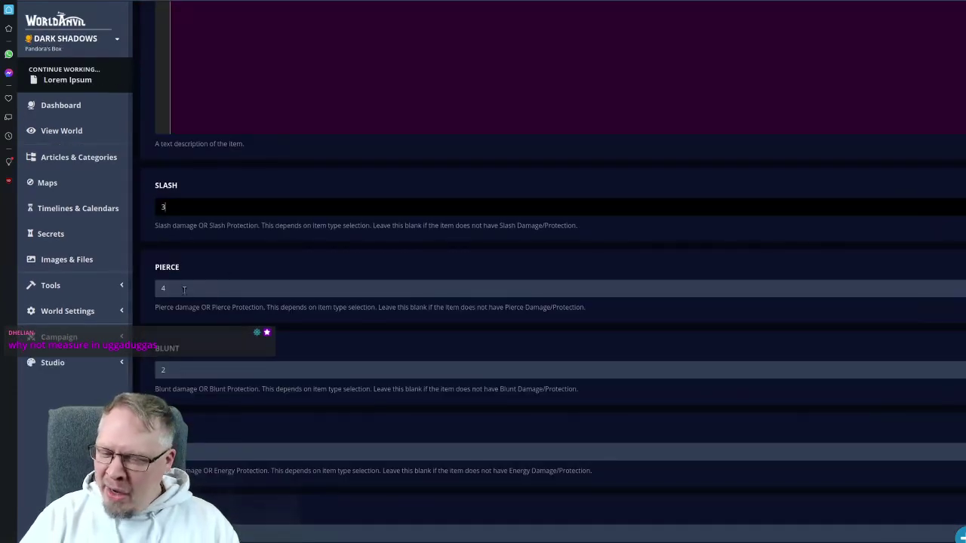
pyautogui.press('Tab')
pyautogui.write('2')
pyautogui.press('Tab')
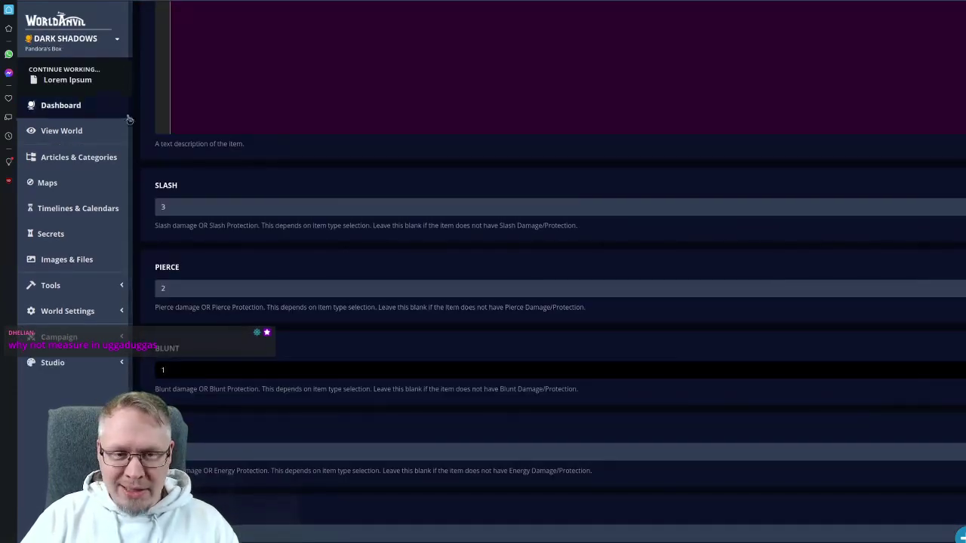
pyautogui.hotkey('ctrl', 'shift', 'Tab')
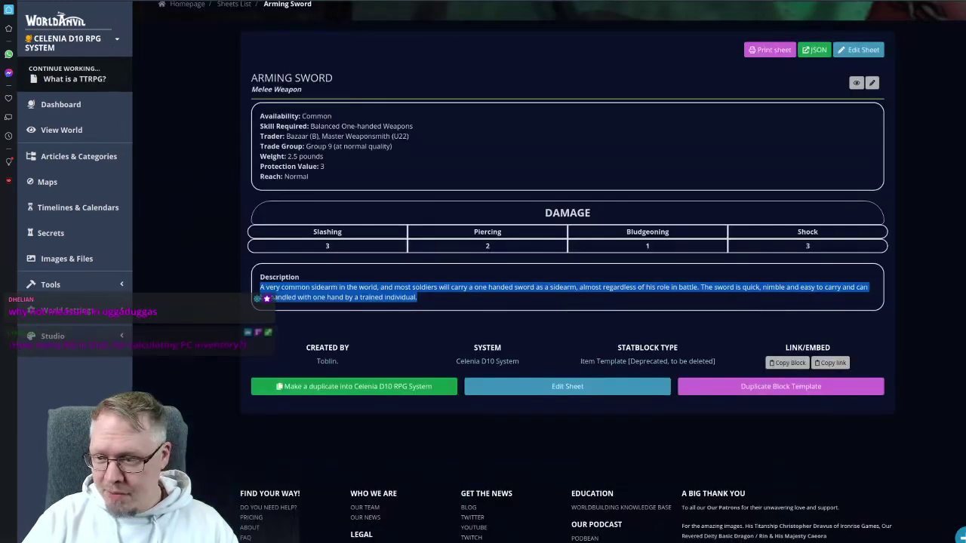
pyautogui.hotkey('ctrl', 'Tab')
pyautogui.write('1')
pyautogui.click(193, 402)
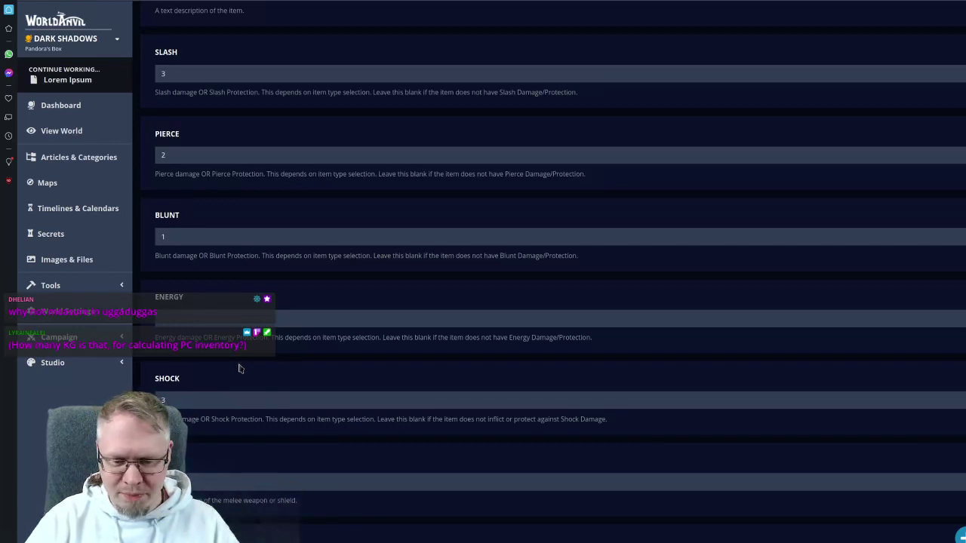
# - Tag the new Arming Sword sheet with Medieval,Melee,One-Handed,Weapon,Balanced
pyautogui.scroll(-1, 240, 368)
pyautogui.scroll(-2, 240, 368)
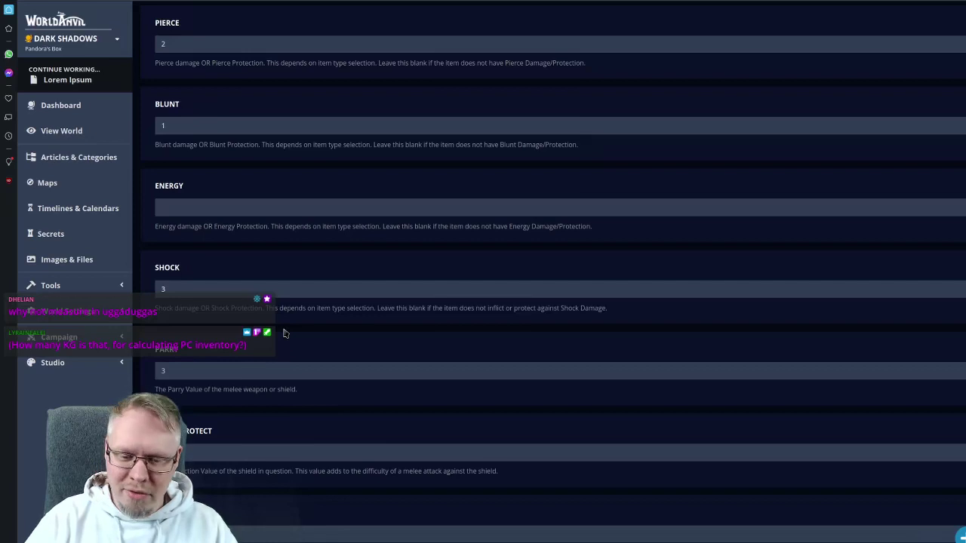
pyautogui.scroll(-5, 284, 332)
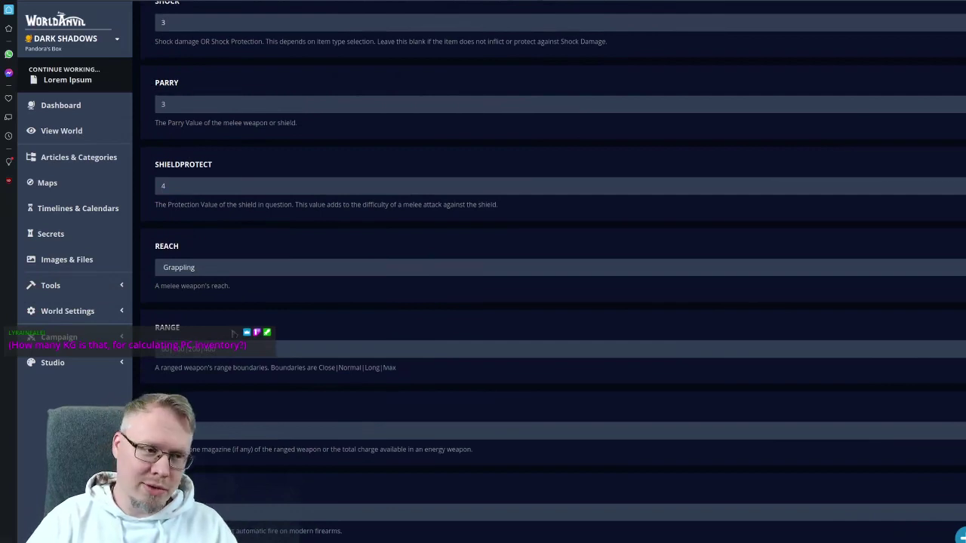
pyautogui.scroll(-5, 231, 331)
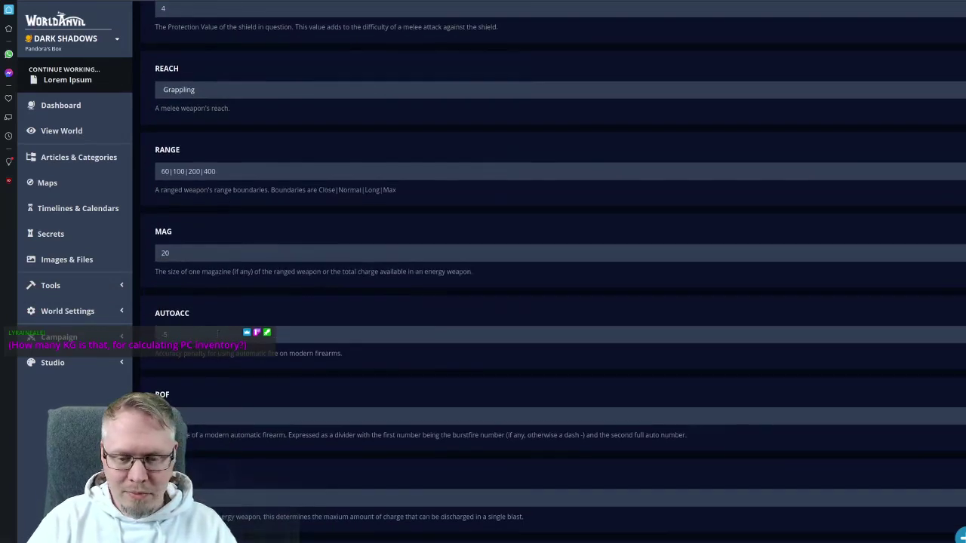
pyautogui.scroll(-5, 221, 333)
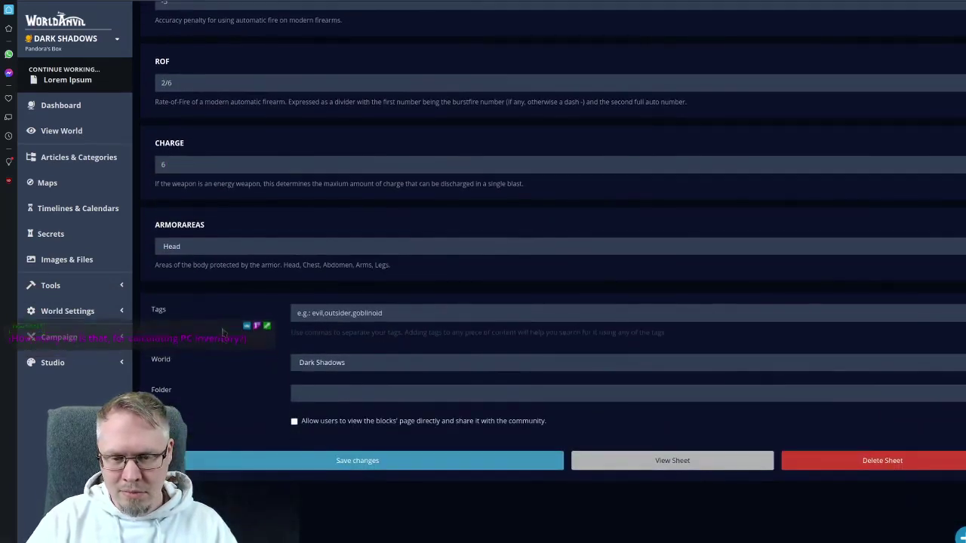
pyautogui.click(436, 315)
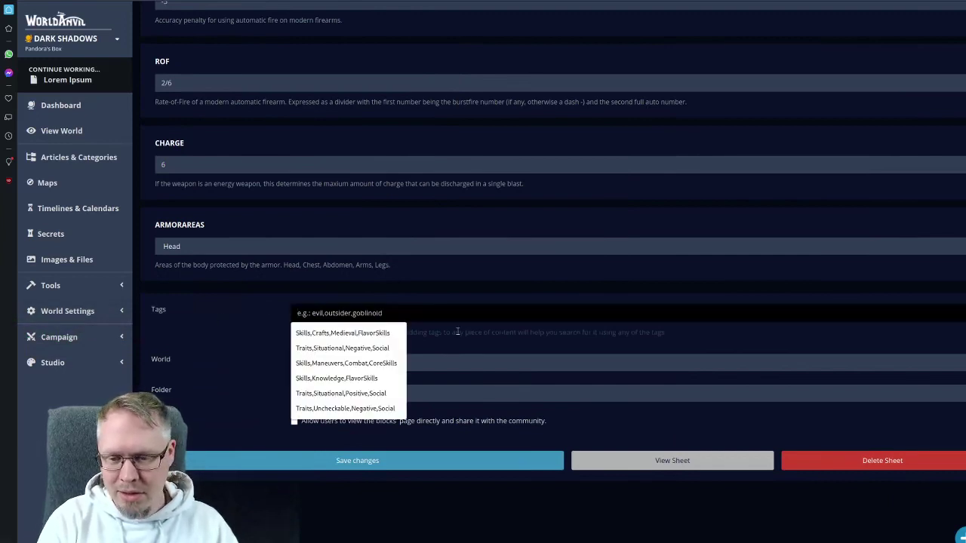
pyautogui.write('Medieval')
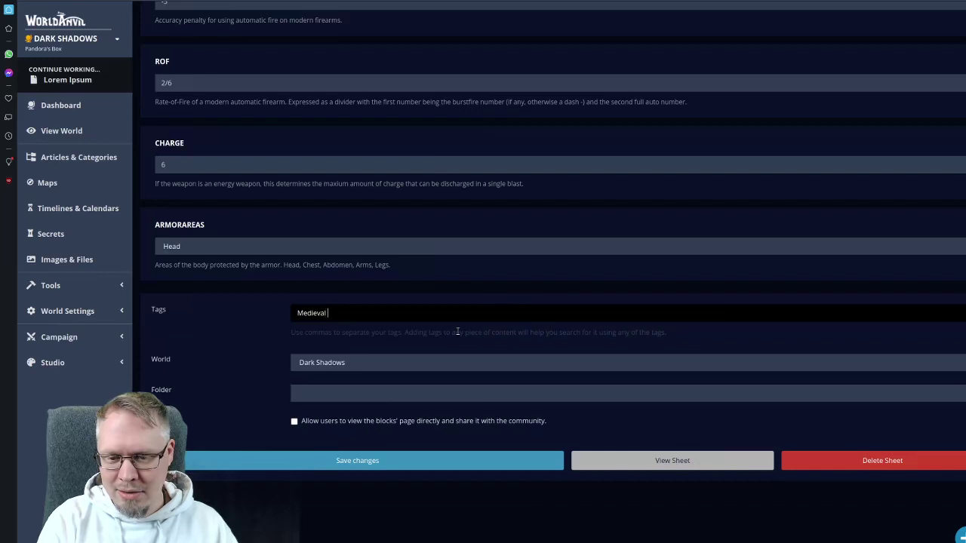
pyautogui.write(',Melee')
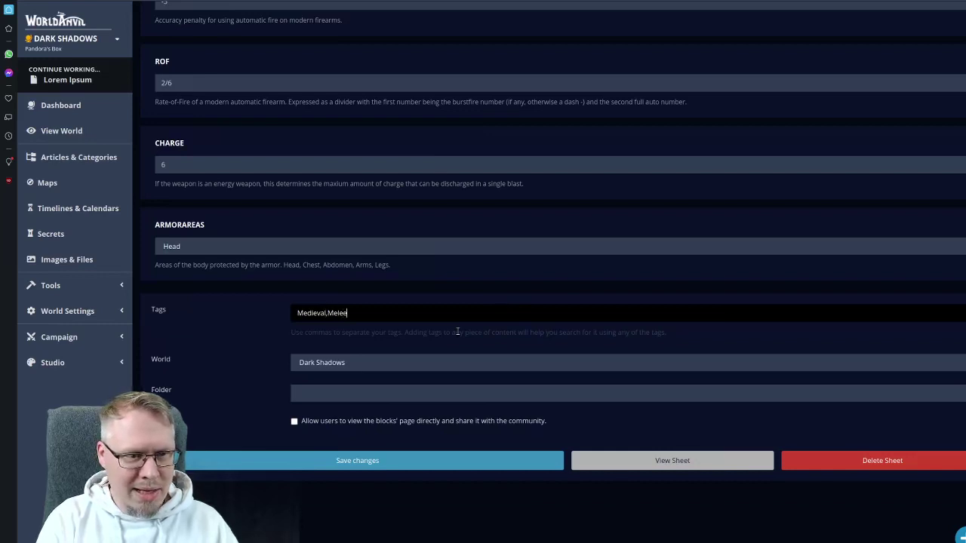
pyautogui.write(',One-Hande')
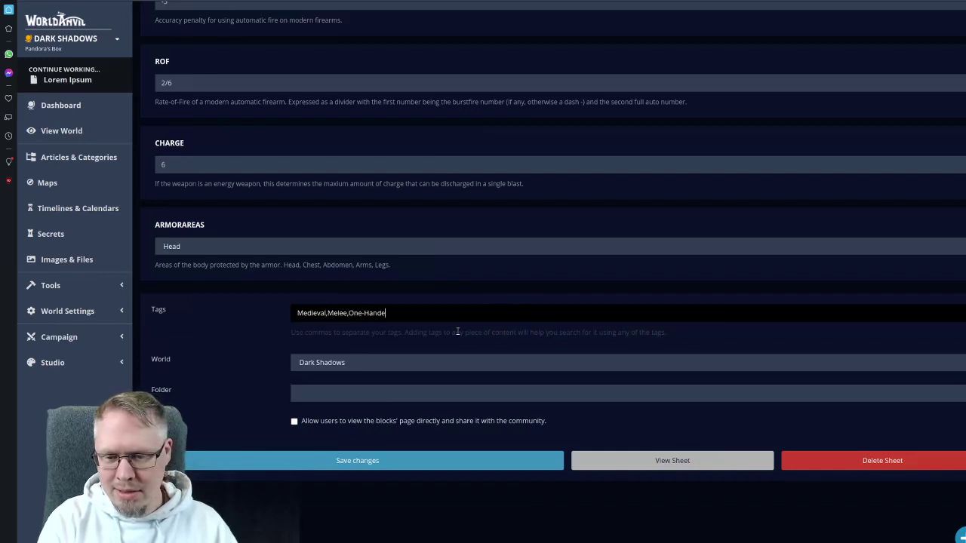
pyautogui.write('d,Weapon')
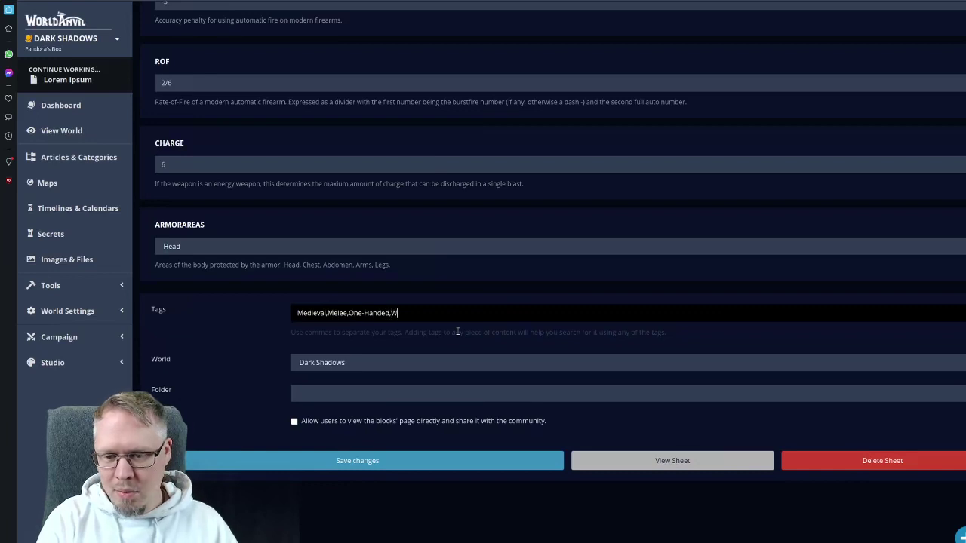
pyautogui.write('ed')
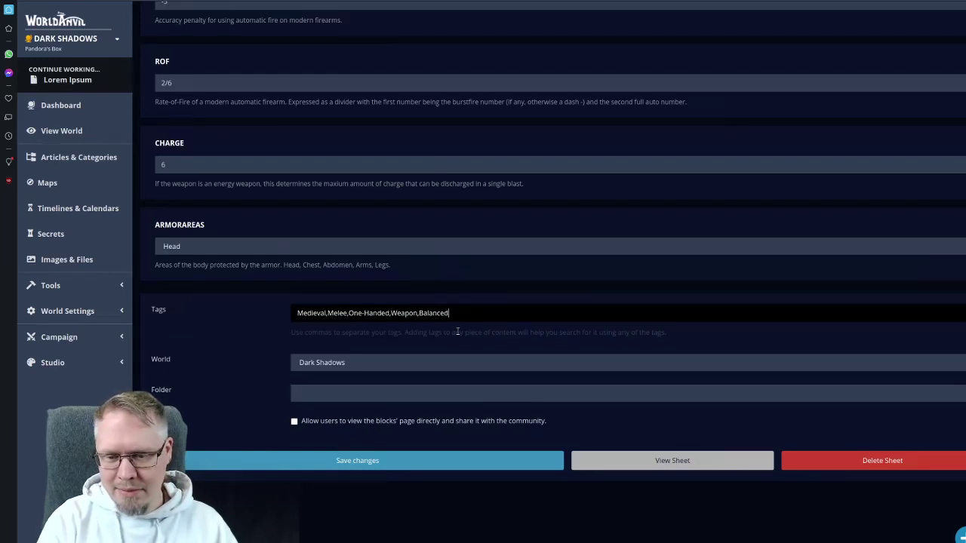
# - Assign the Arming Sword sheet to the Celenia D10 RPG System world, allow users to view and share it, and save
pyautogui.click(324, 394)
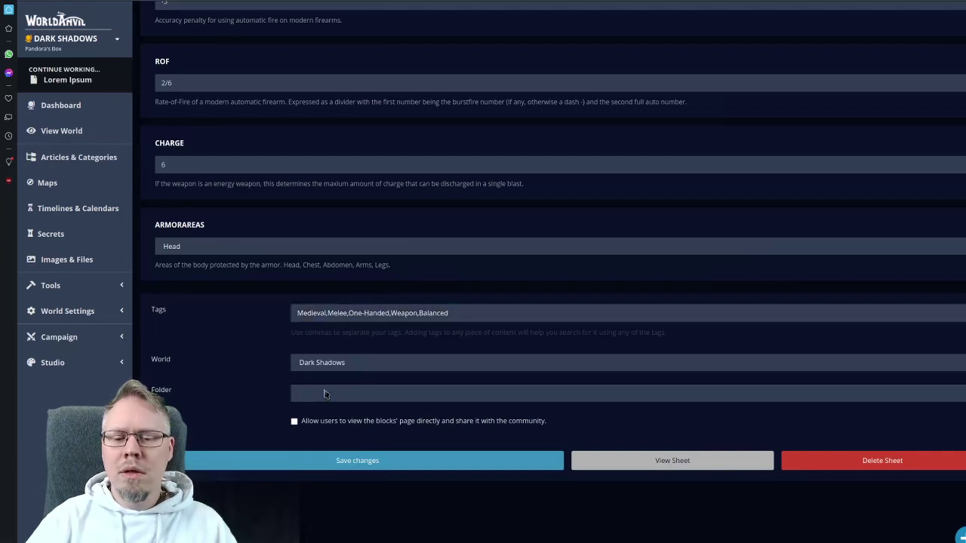
pyautogui.click(320, 368)
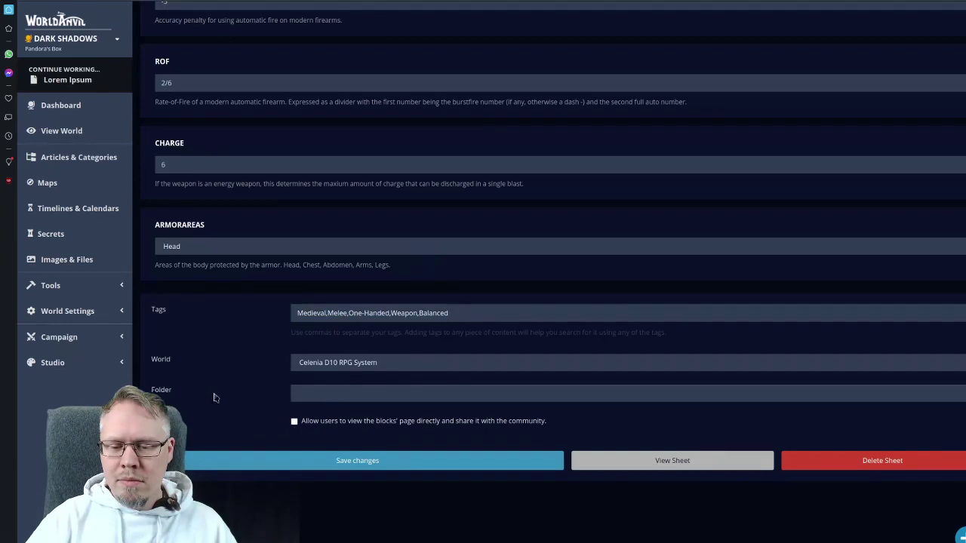
pyautogui.click(295, 423)
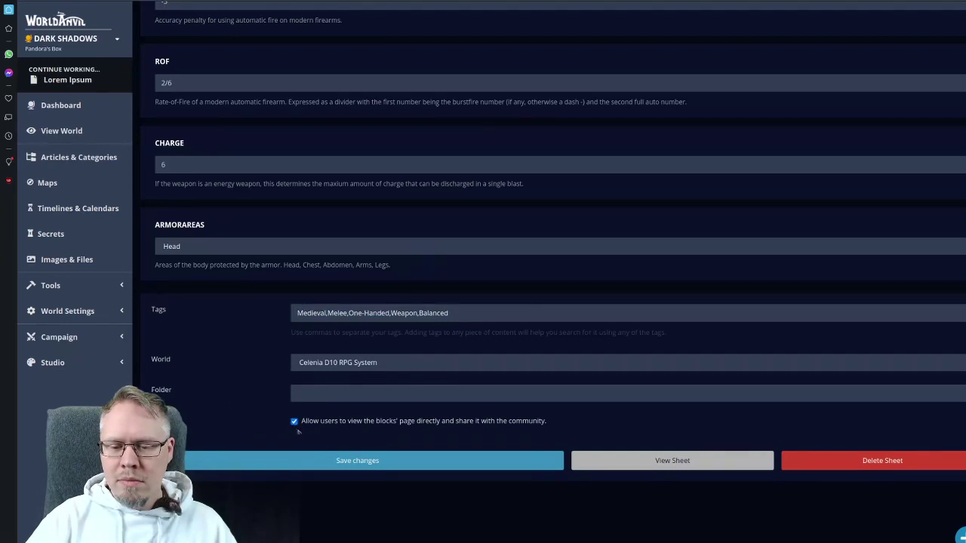
pyautogui.click(320, 462)
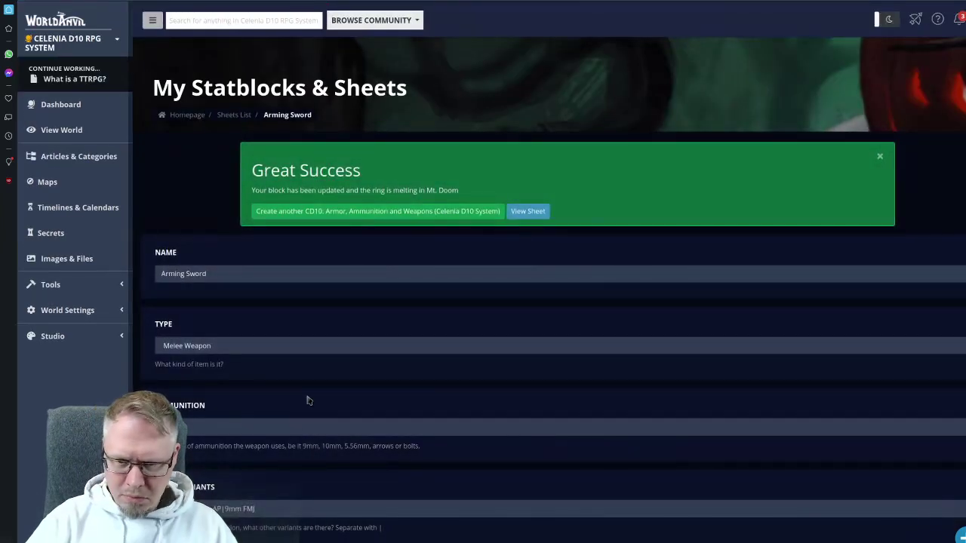
# - Check the sheet's fields and world assignment, save the Arming Sword again and view the finished sheet
pyautogui.scroll(-15, 308, 401)
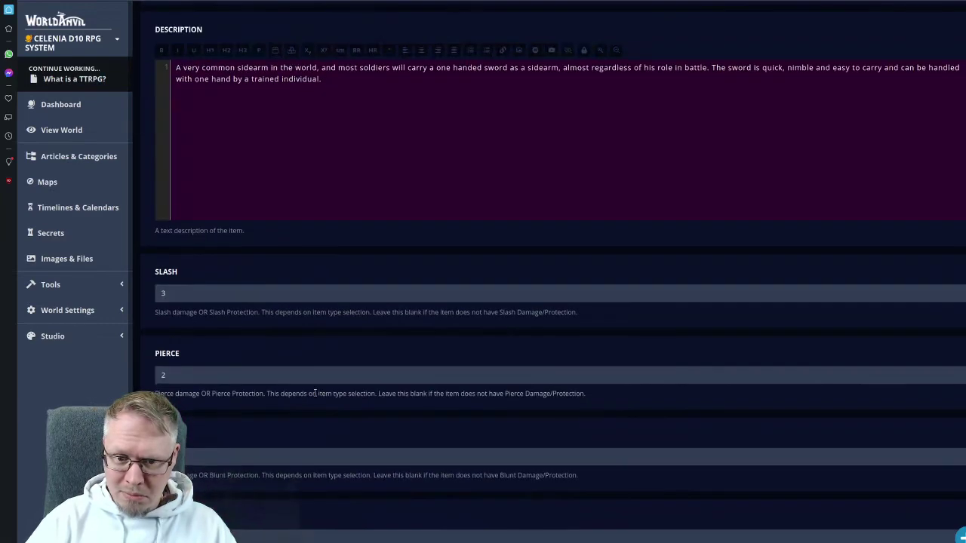
pyautogui.scroll(-15, 315, 393)
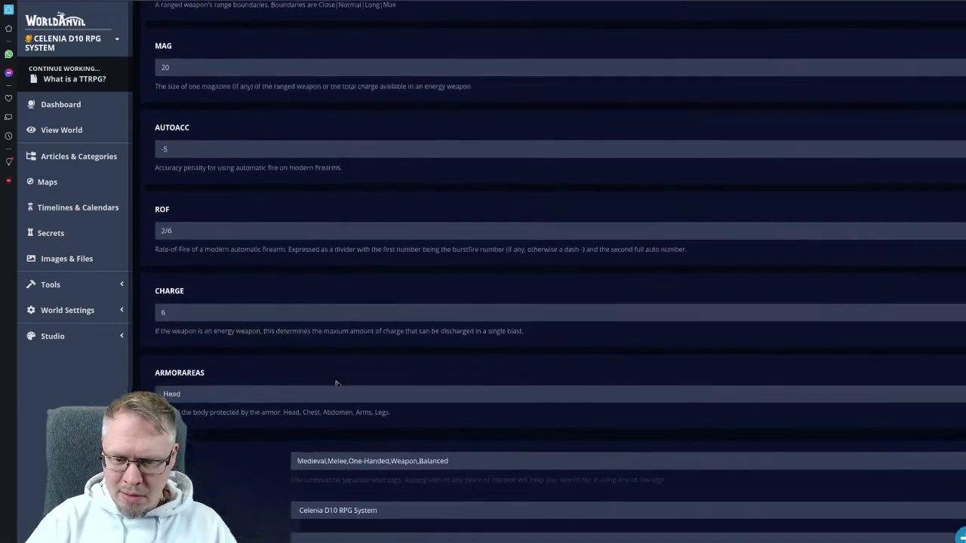
pyautogui.scroll(-5, 336, 384)
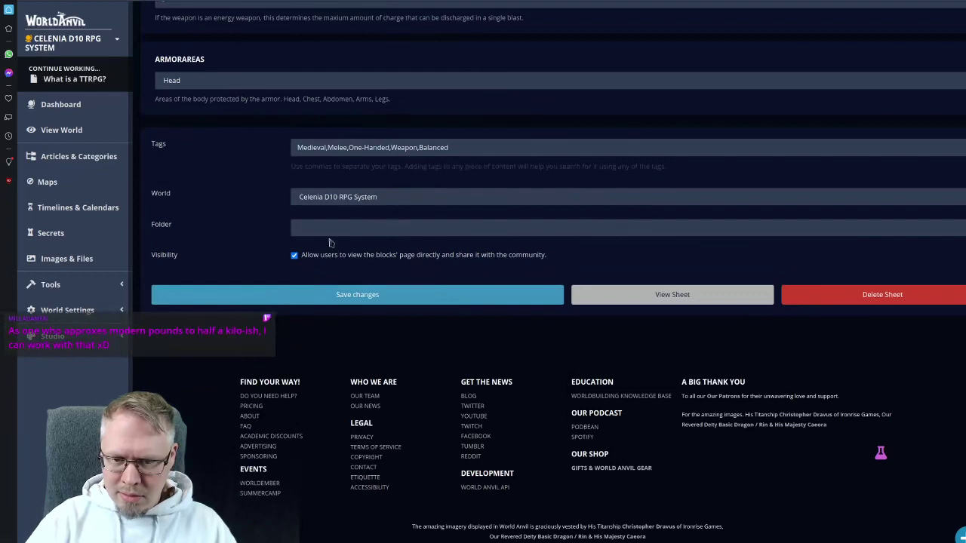
pyautogui.click(370, 296)
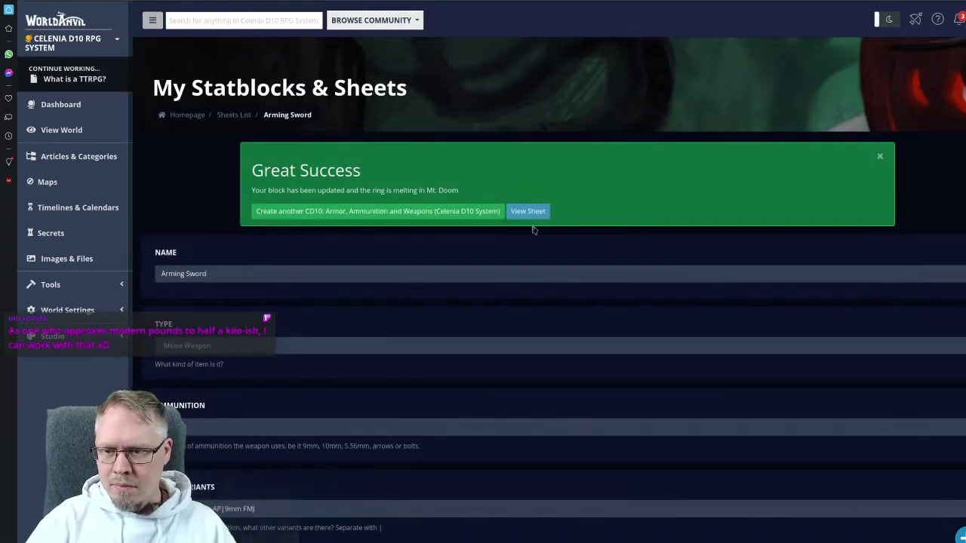
pyautogui.click(527, 211)
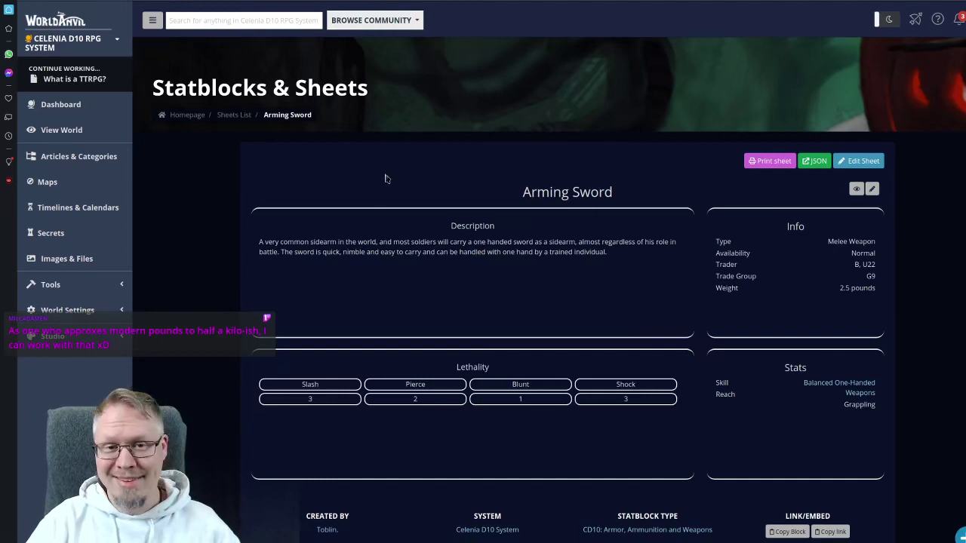
# - Go to the Balanced One-Handed Weapons skill statblock and open it for editing
pyautogui.hotkey('alt', 'Left')
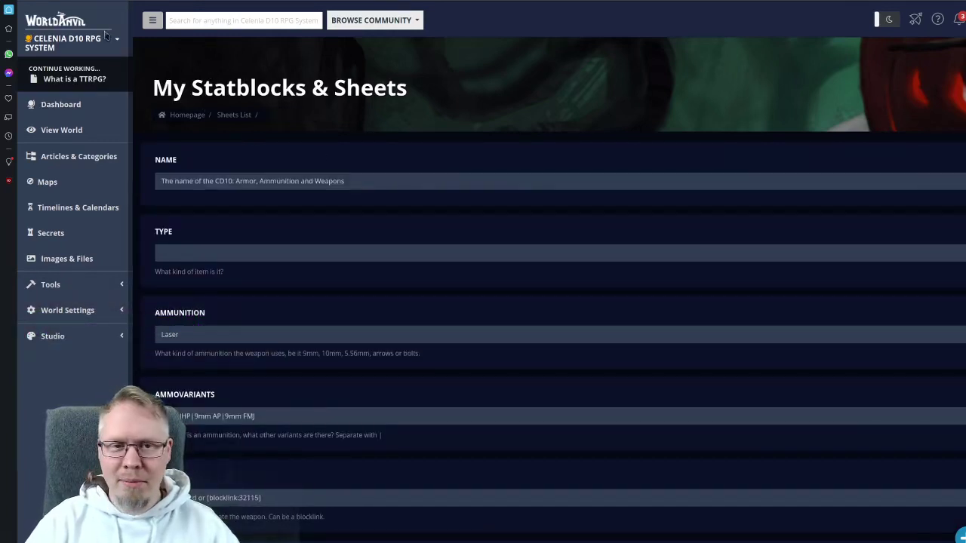
pyautogui.hotkey('alt', 'Left')
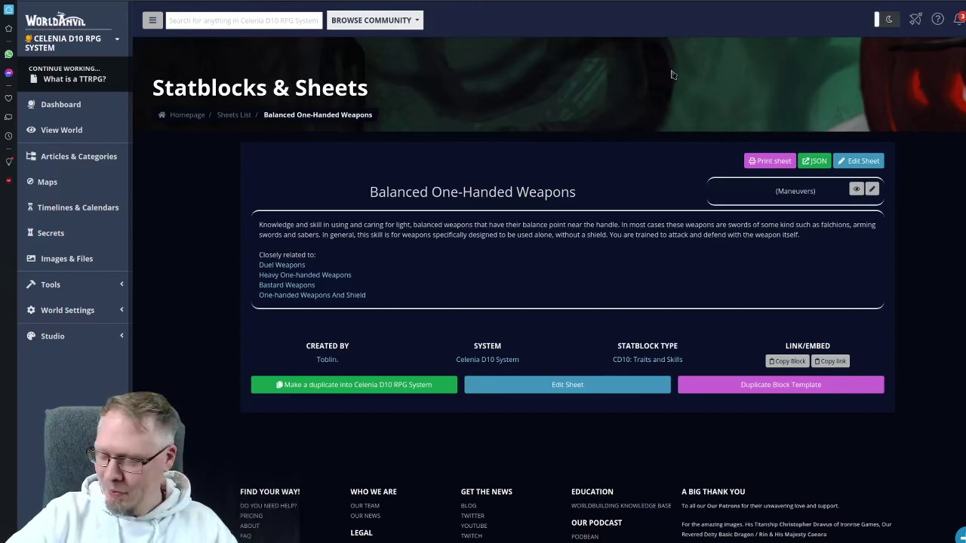
pyautogui.click(856, 160)
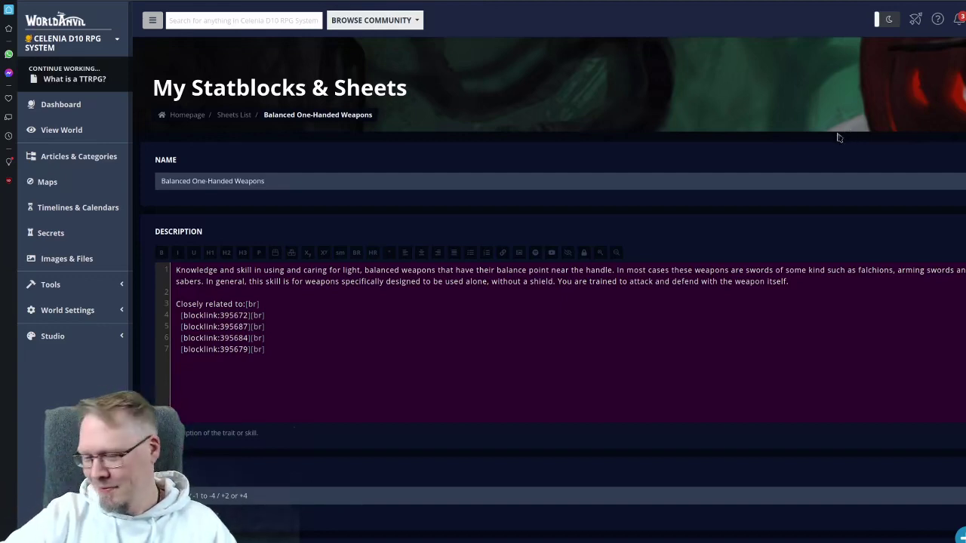
# - Rename the Balanced One-Handed Weapons skill to Balanced 1H Weapons
pyautogui.scroll(-2, 649, 325)
pyautogui.scroll(-1, 649, 325)
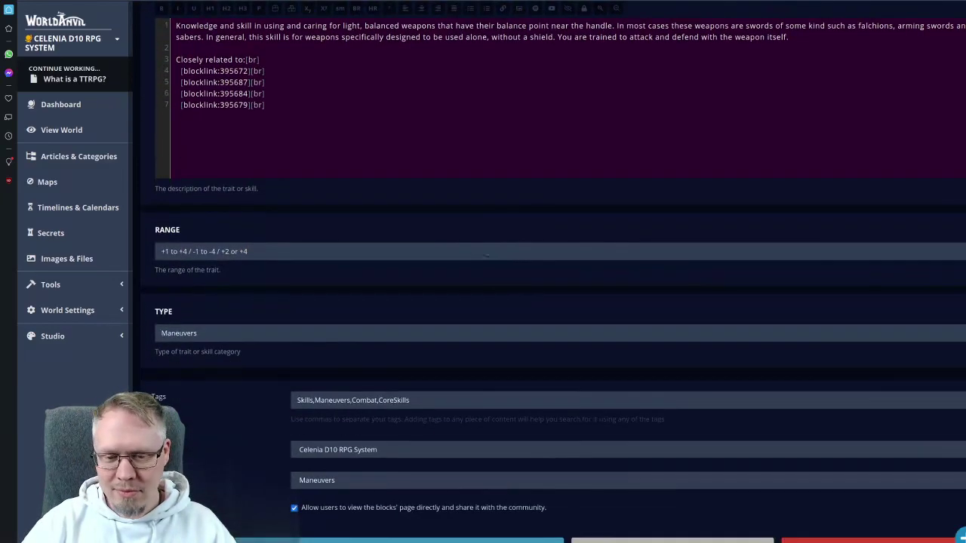
pyautogui.scroll(3, 470, 249)
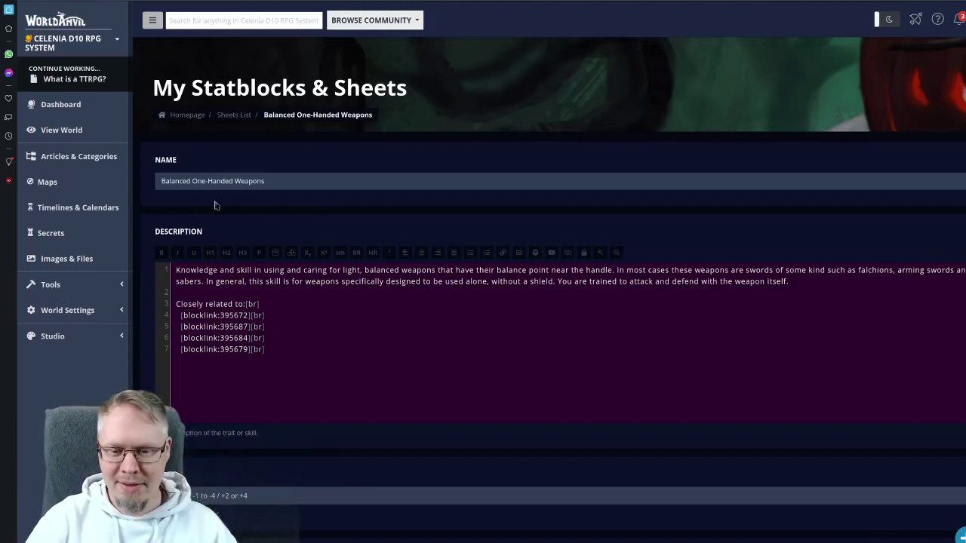
pyautogui.moveTo(192, 181); pyautogui.dragTo(235, 181)
pyautogui.write('1')
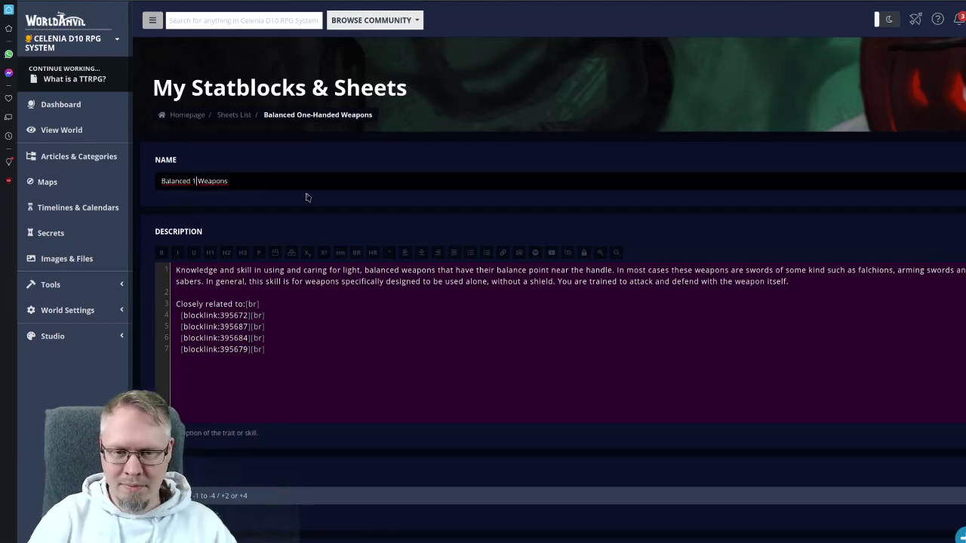
pyautogui.write('H')
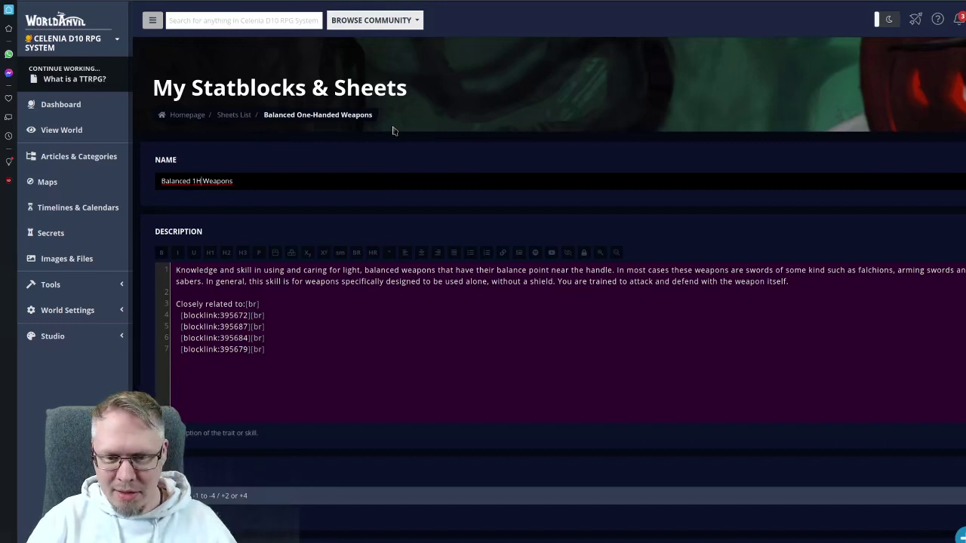
# - Insert ", commonly swung with one hand" after "balanced weapons" in the skill's description and save the statblock
pyautogui.click(440, 270)
pyautogui.write(', commonl')
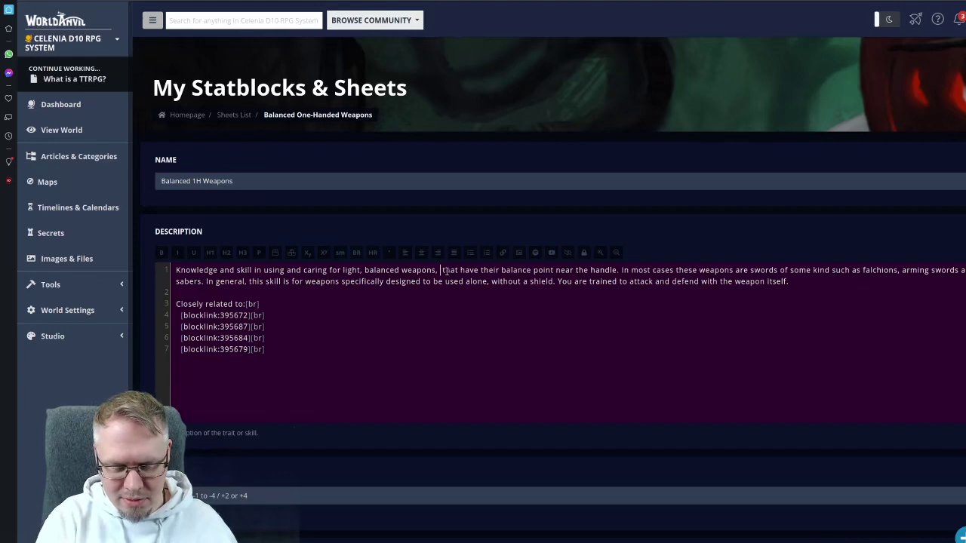
pyautogui.write('y swung')
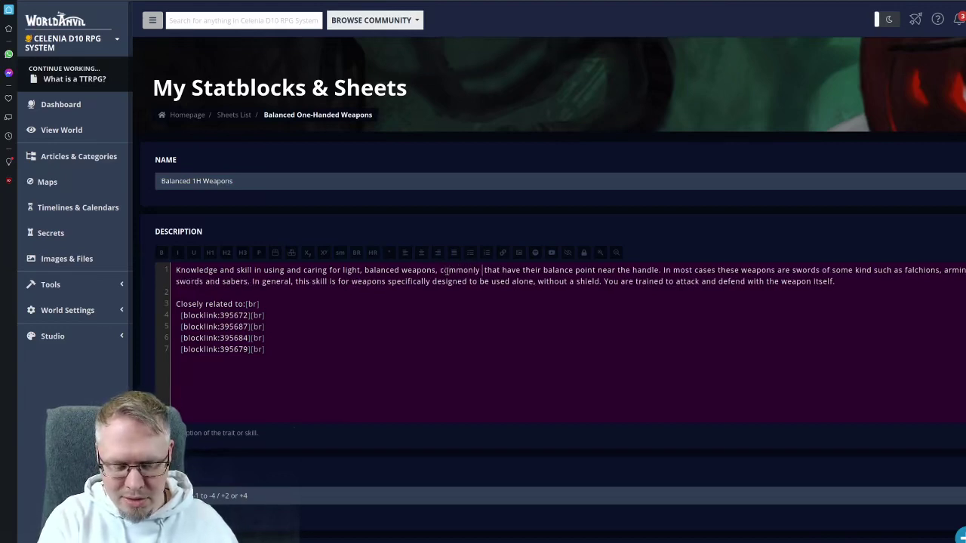
pyautogui.write(' with')
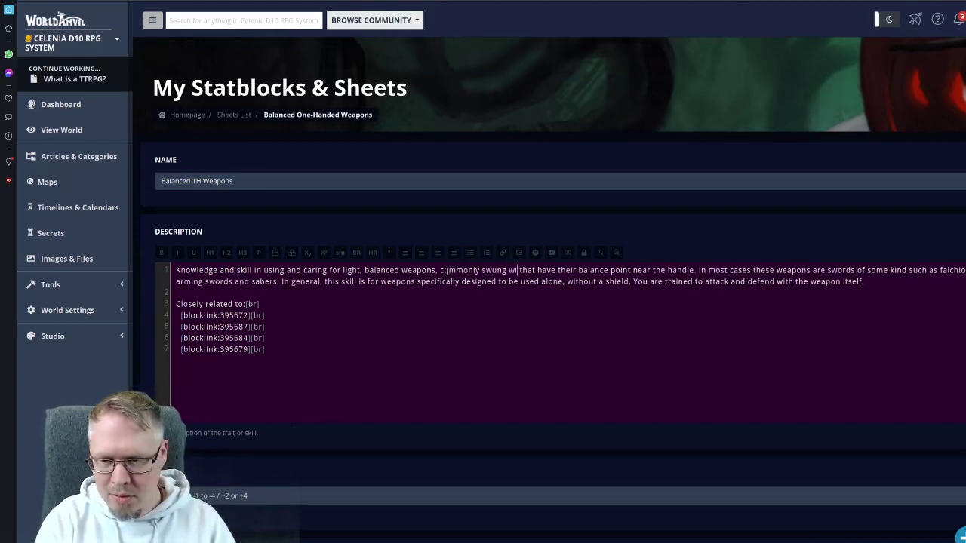
pyautogui.write(' one hand')
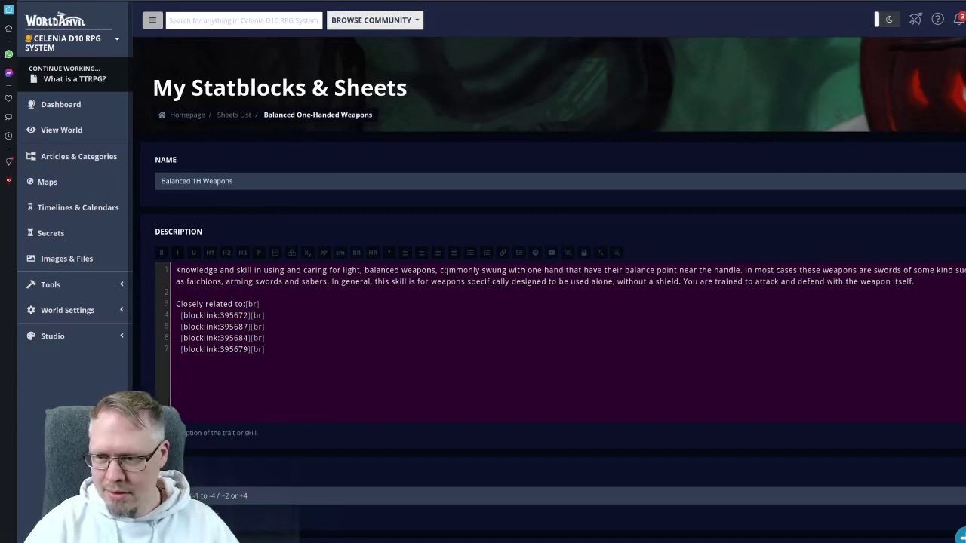
pyautogui.scroll(-2, 461, 284)
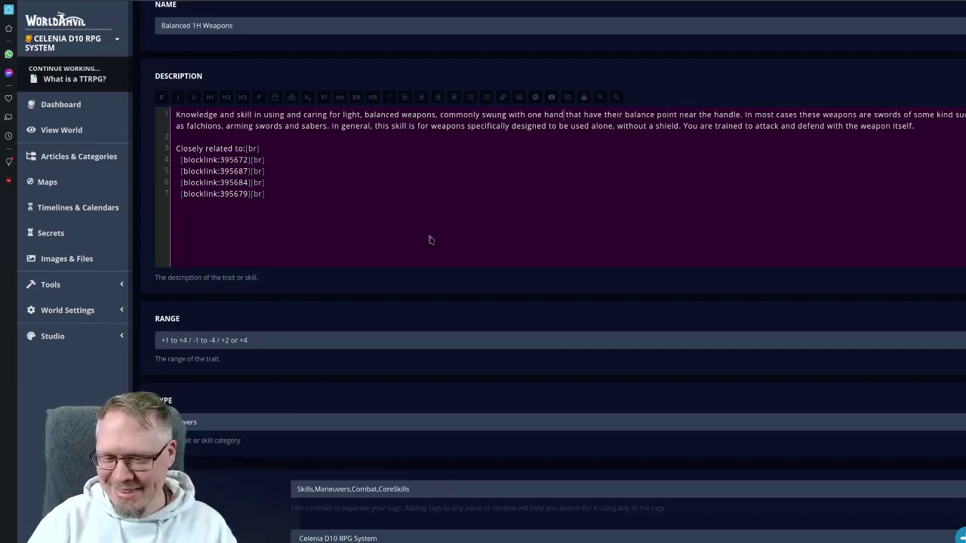
pyautogui.scroll(-2, 426, 239)
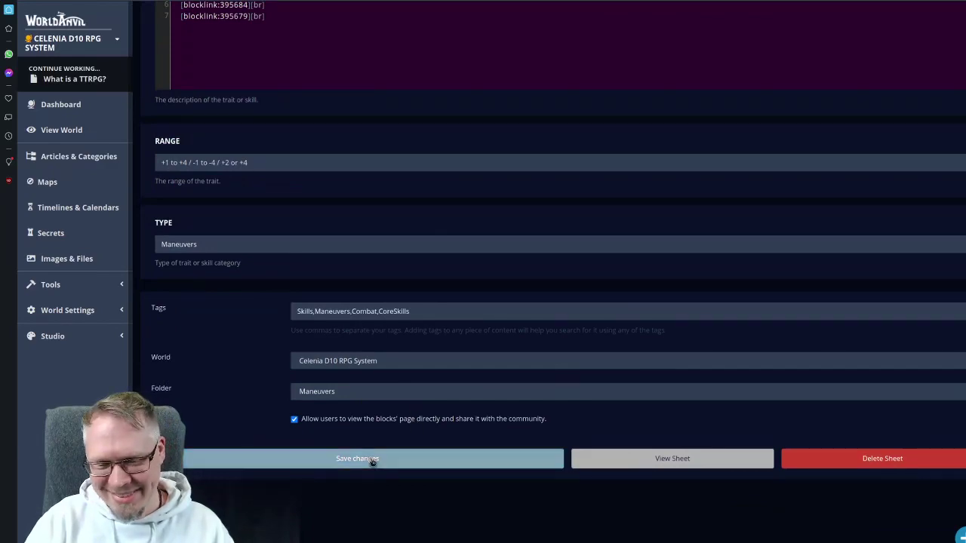
pyautogui.click(346, 458)
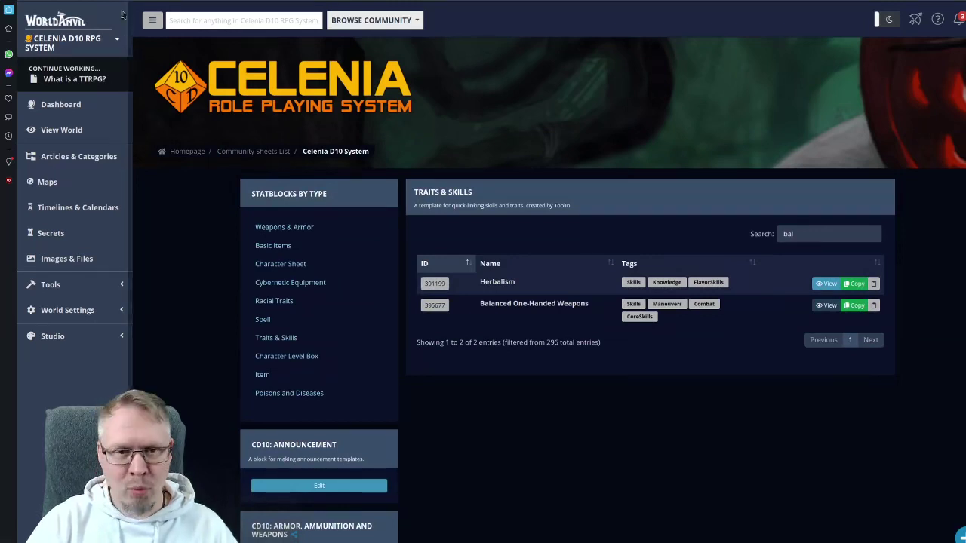
# - Review the deprecated Maþka and Arming Sword item sheets
pyautogui.hotkey('alt', 'Left')
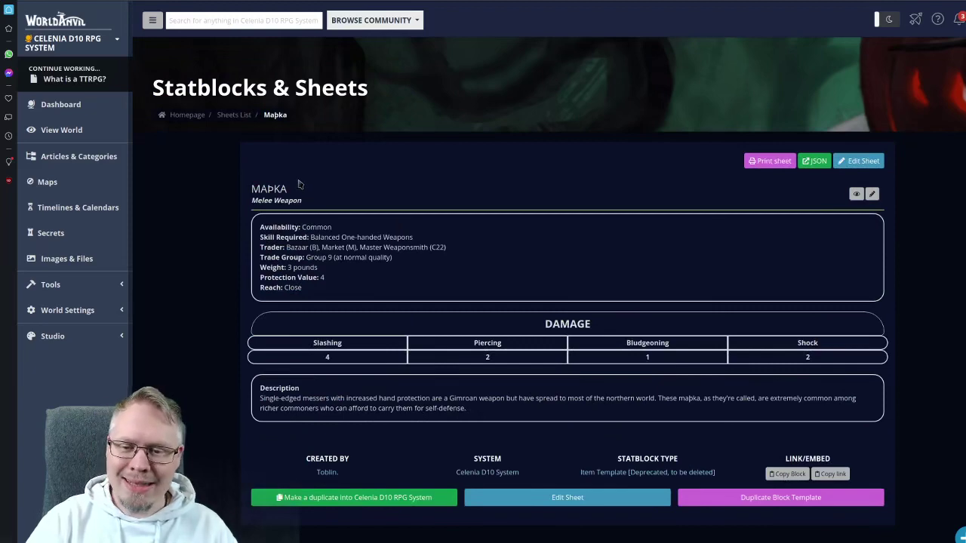
pyautogui.doubleClick(268, 189)
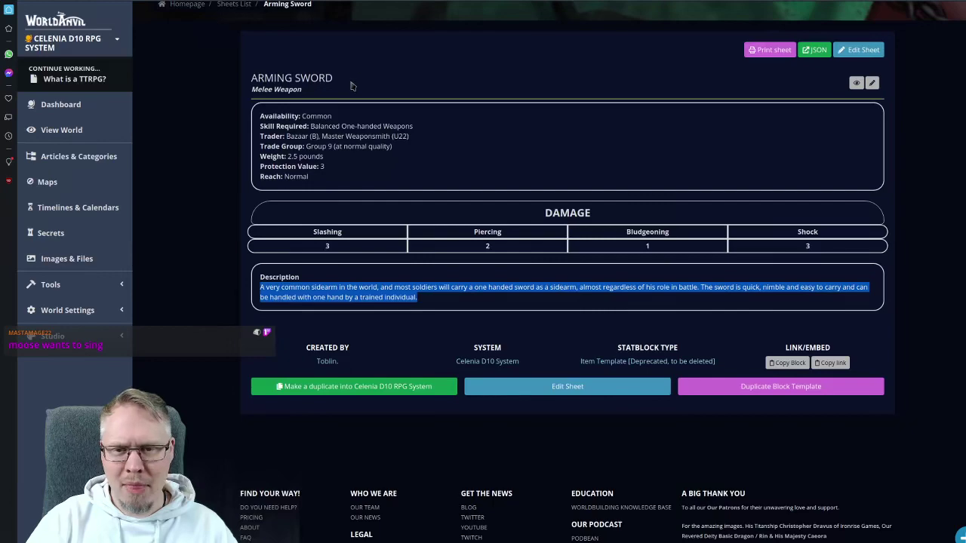
pyautogui.tripleClick(344, 88)
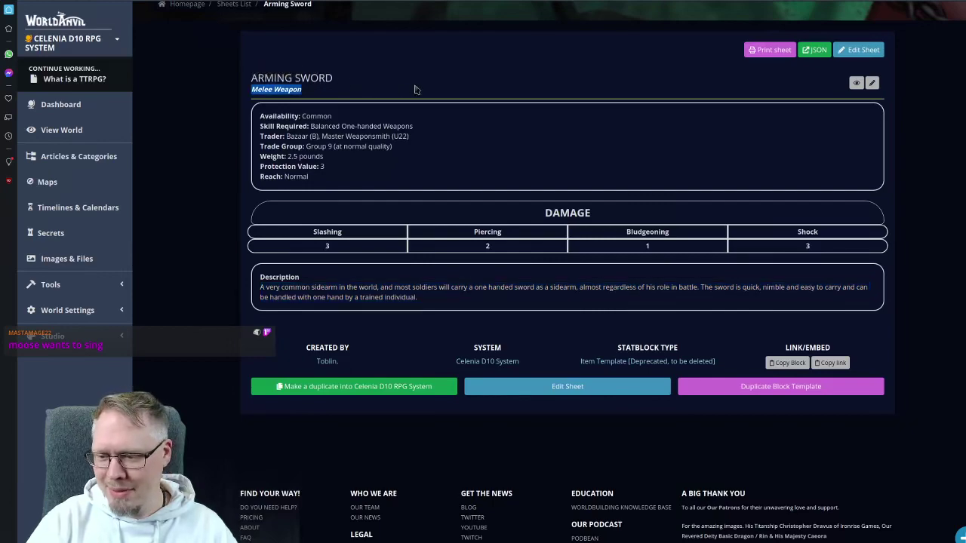
pyautogui.hotkey('alt', 'Left')
pyautogui.hotkey('alt', 'Left')
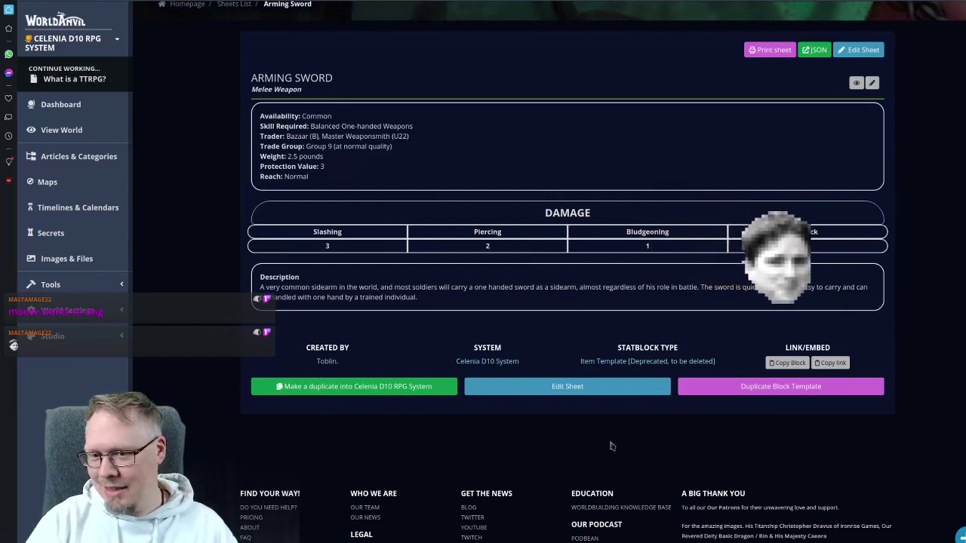
pyautogui.scroll(2, 612, 446)
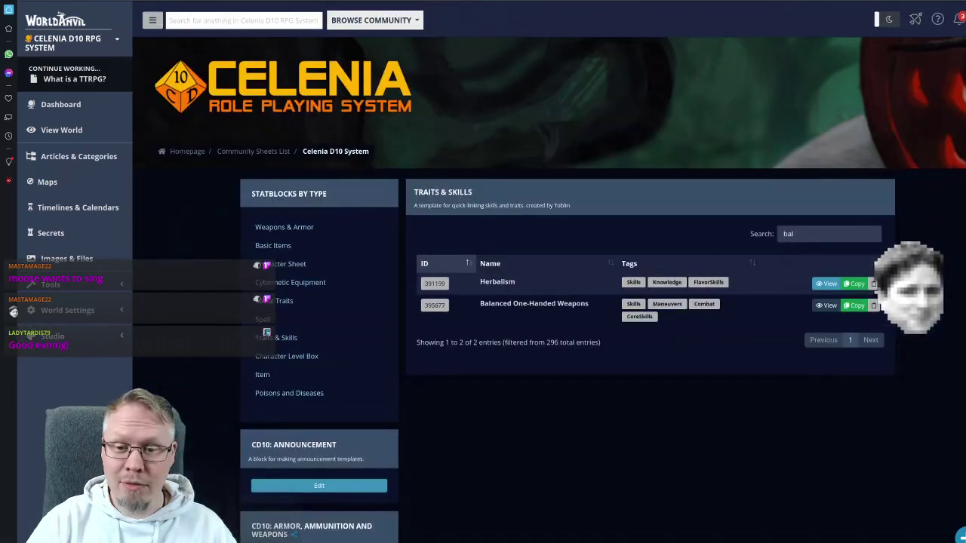
# - Search the Traits & Skills statblock list for arming, reloading the list between attempts
pyautogui.doubleClick(788, 234)
pyautogui.write('arm')
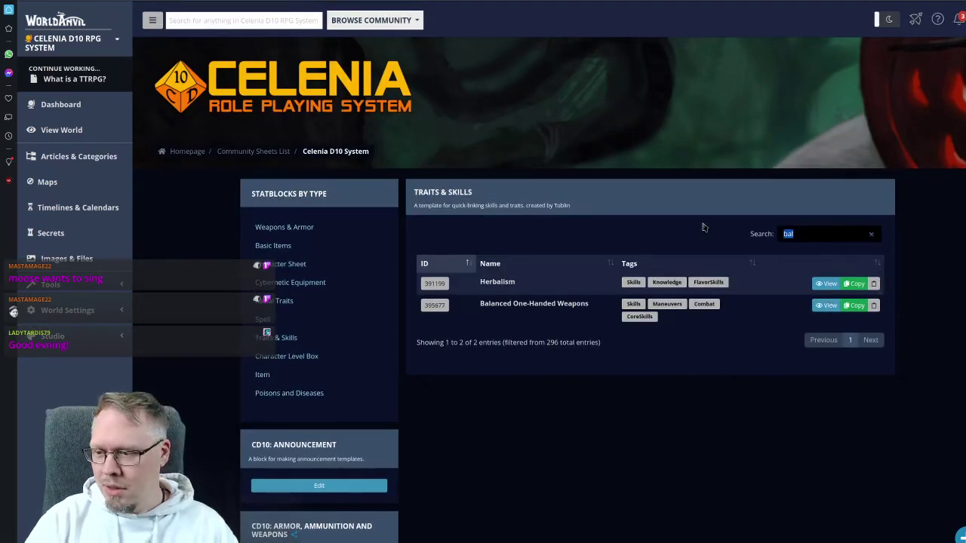
pyautogui.write('in')
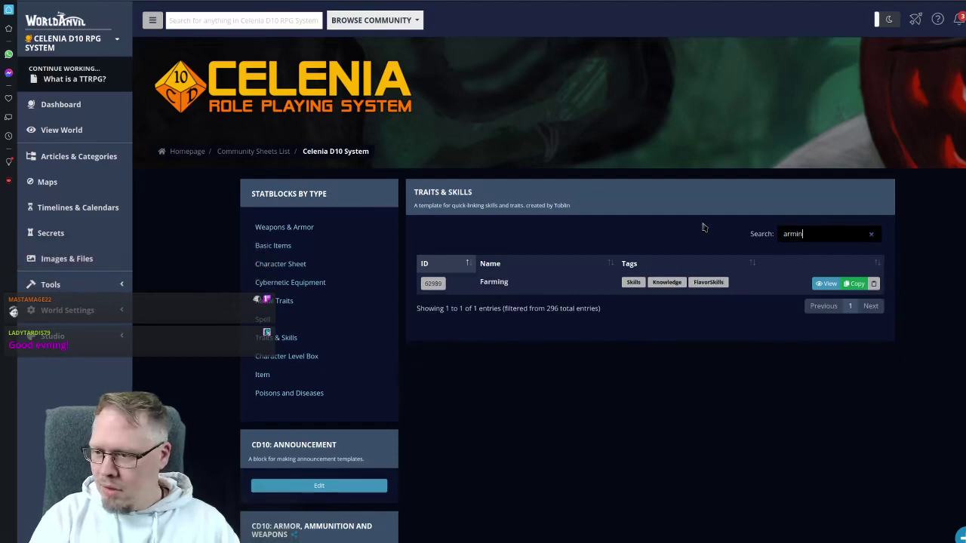
pyautogui.click(620, 252)
pyautogui.press('F5')
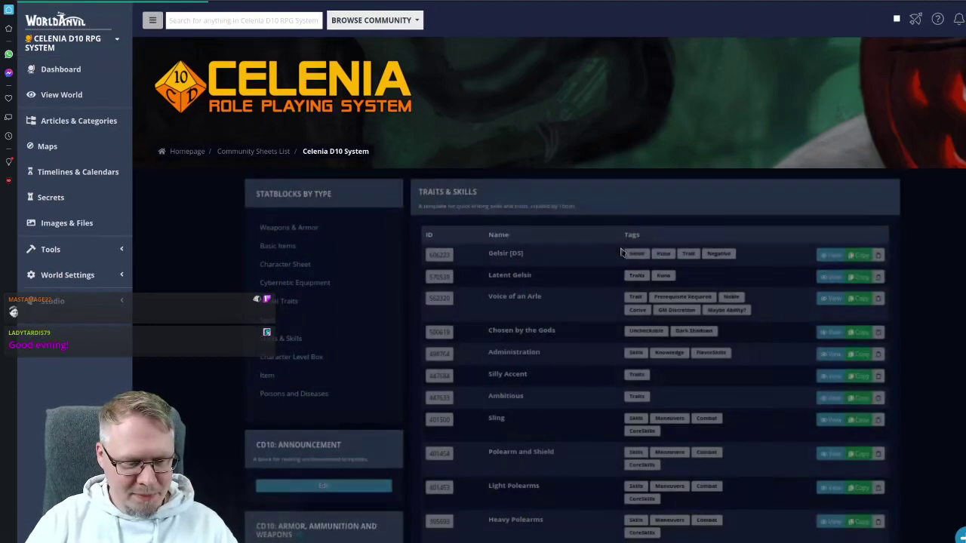
pyautogui.click(822, 234)
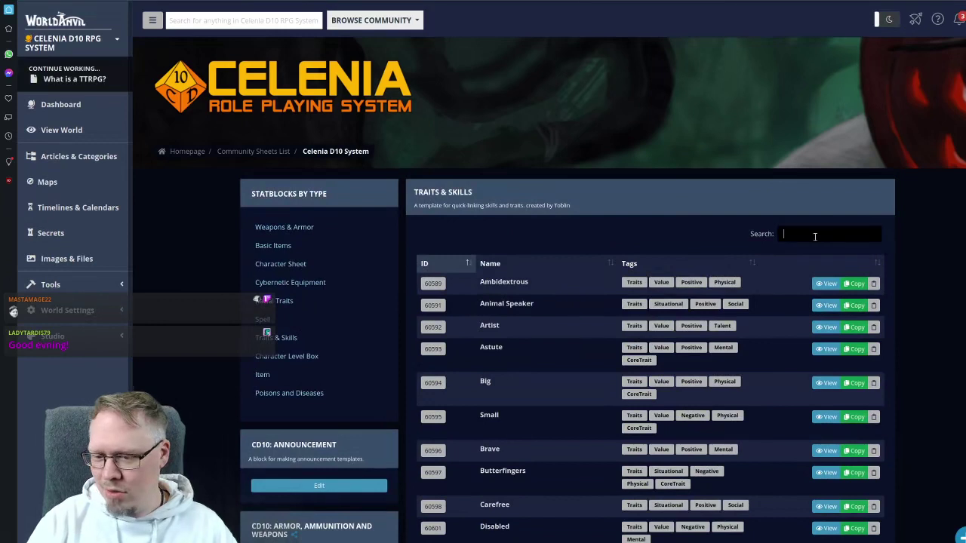
pyautogui.write('arm')
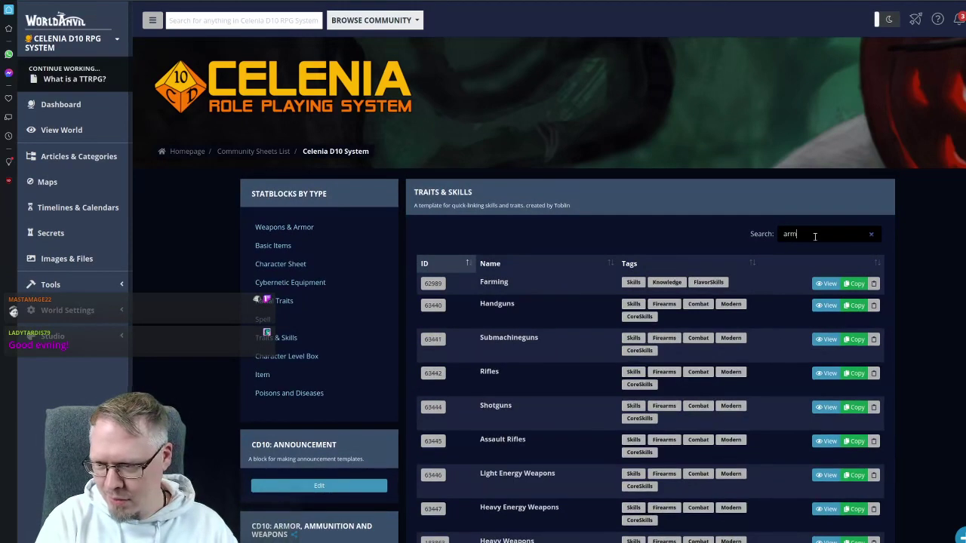
pyautogui.write('ing')
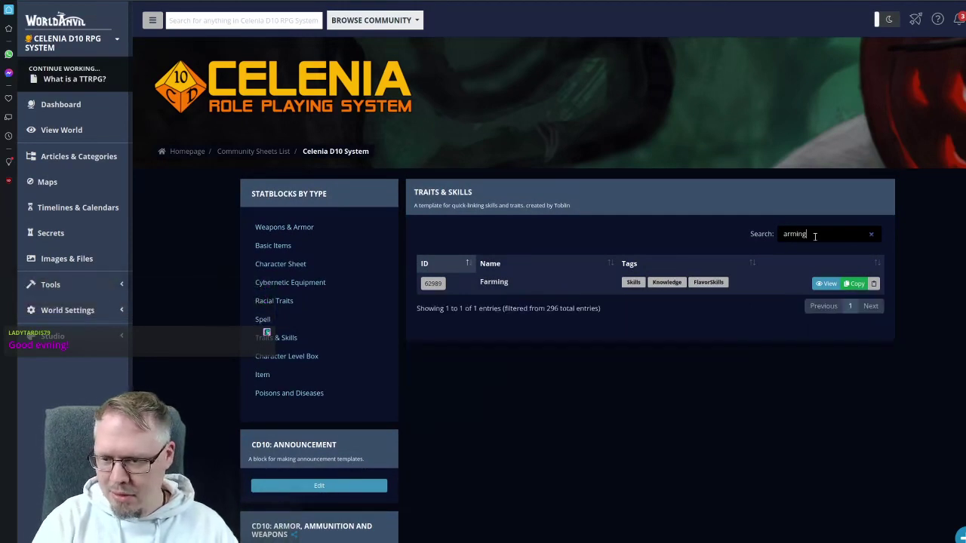
# - Find the new Arming Sword among the Weapons & Armor statblocks and open its sheet for editing
pyautogui.click(287, 236)
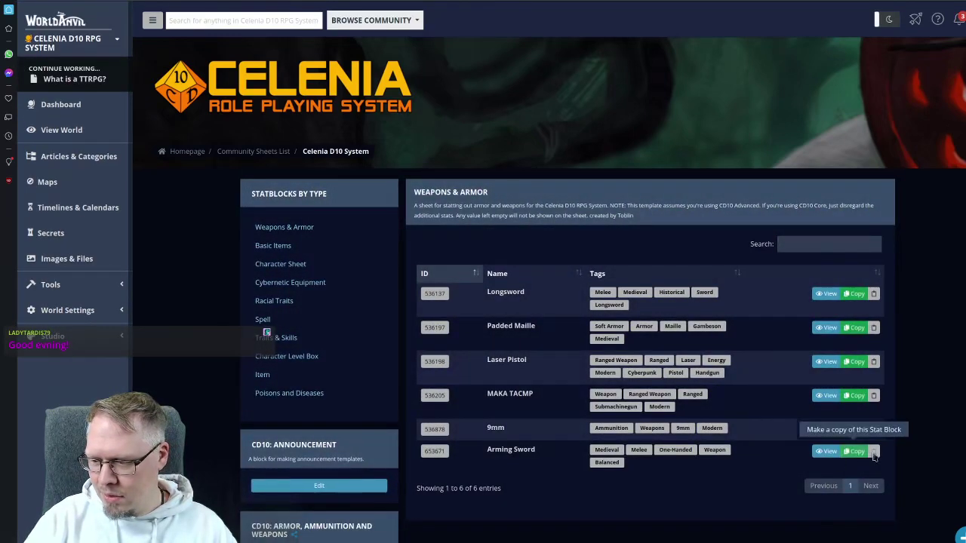
pyautogui.click(820, 453)
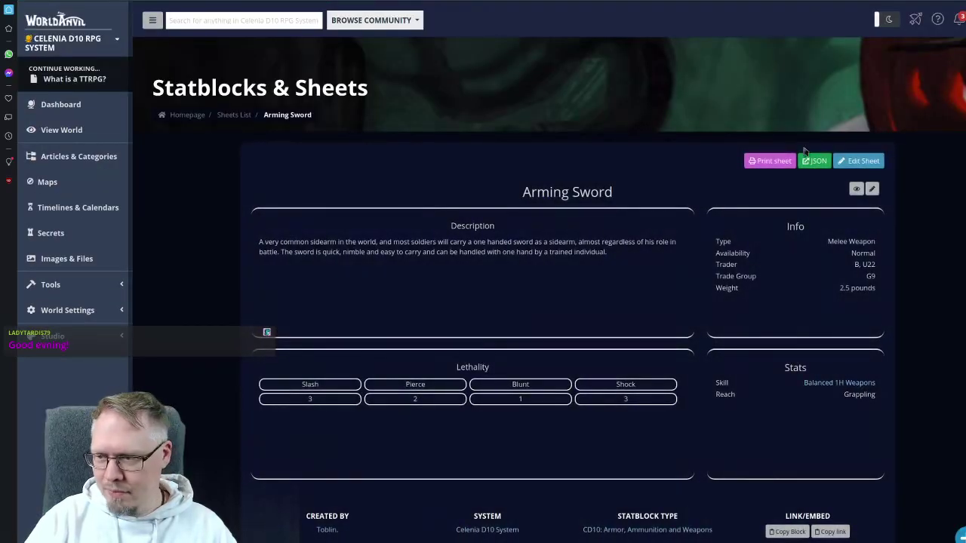
pyautogui.click(857, 162)
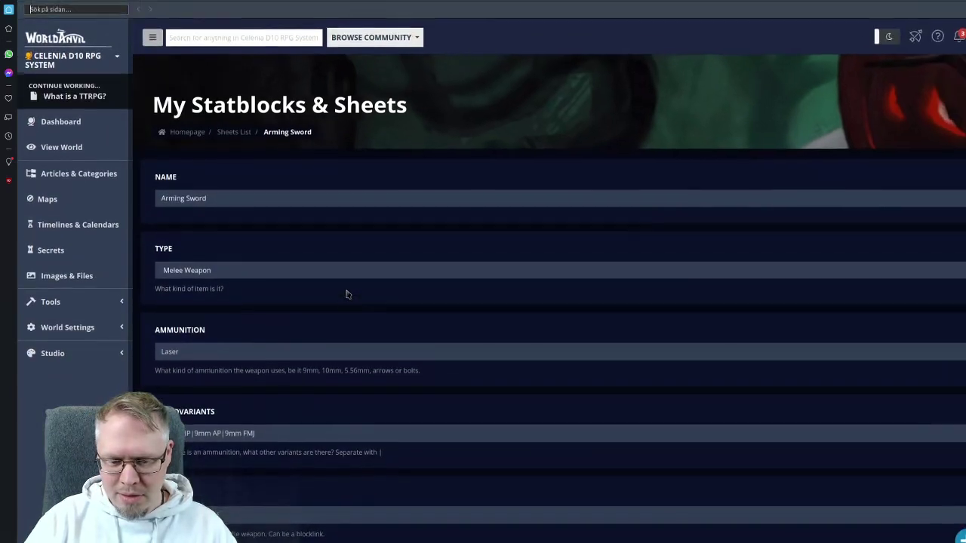
# - Set the Arming Sword's reach to Normal and save the sheet
pyautogui.hotkey('ctrl', 'f')
pyautogui.write('reac')
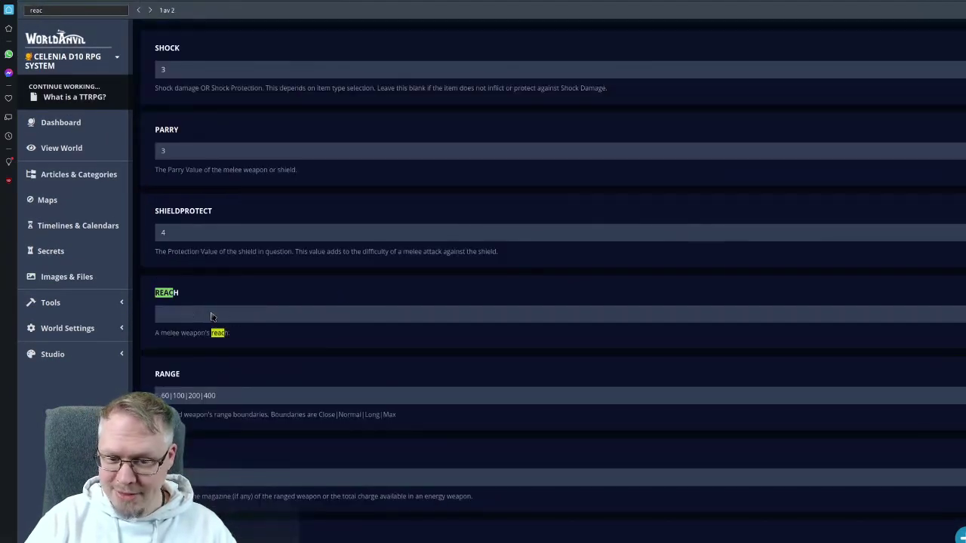
pyautogui.scroll(-10, 312, 344)
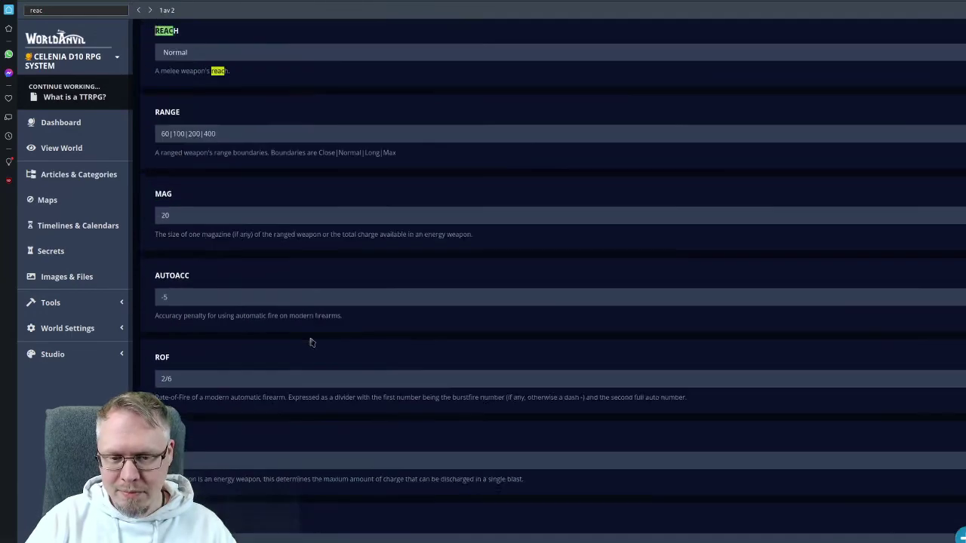
pyautogui.click(342, 297)
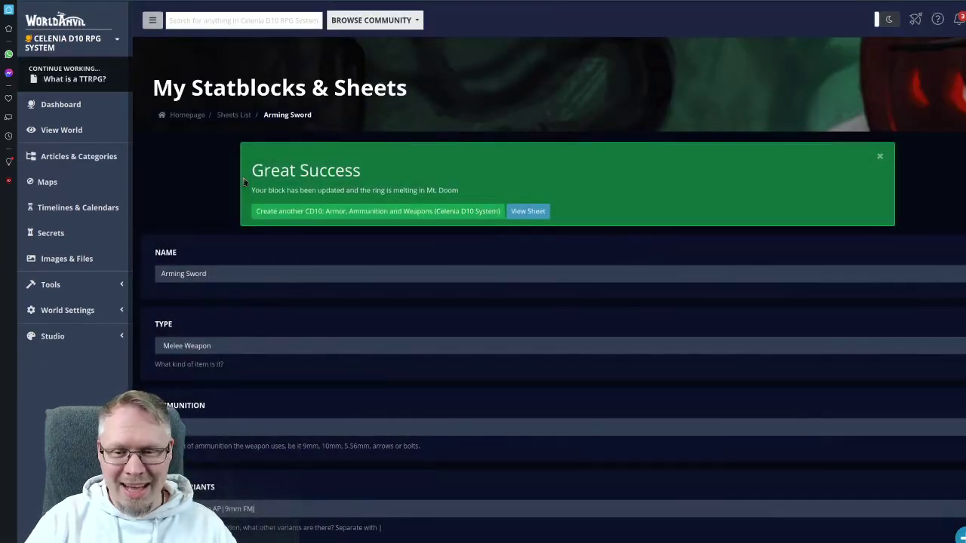
# - Create another CD10: Armor, Ammunition and Weapons sheet, name it Maþka and choose its item type
pyautogui.click(234, 174)
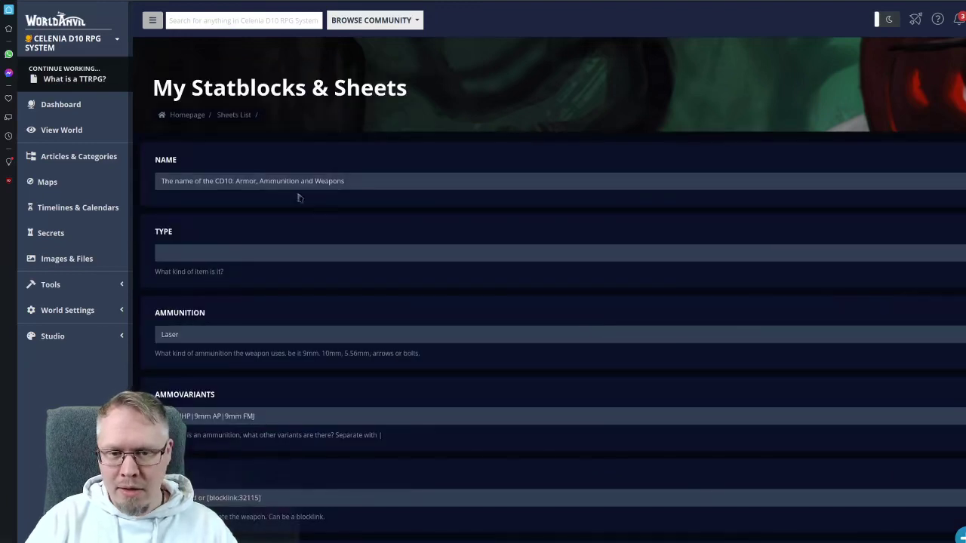
pyautogui.click(241, 182)
pyautogui.write('MAPKA')
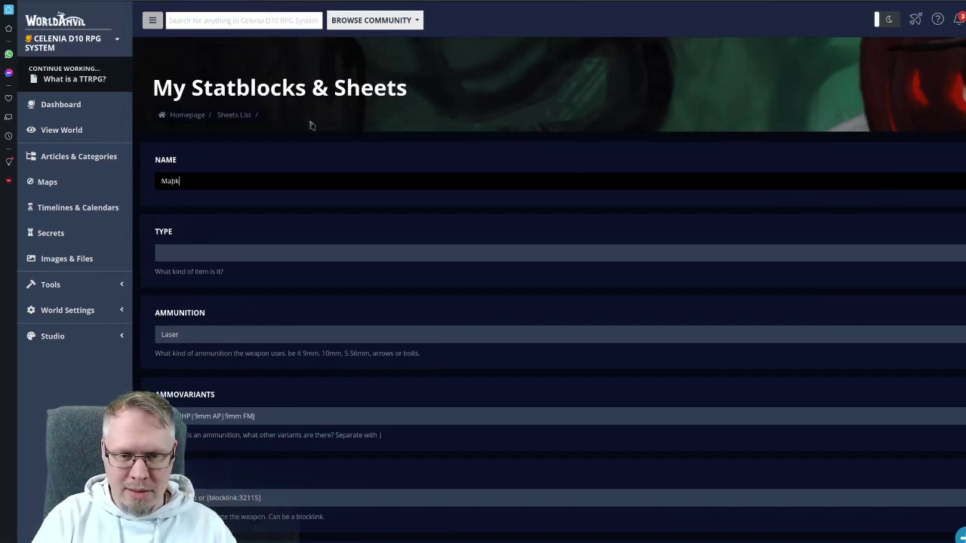
pyautogui.click(200, 259)
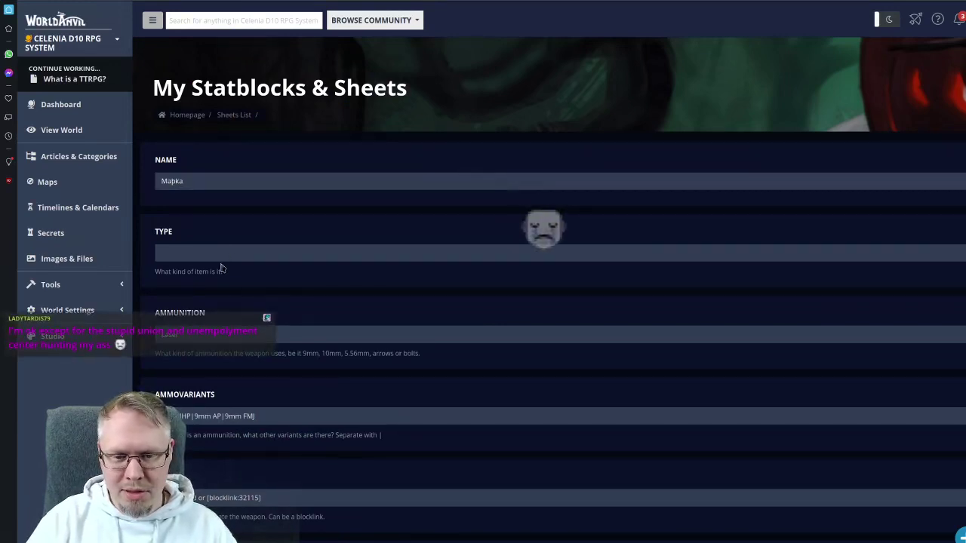
pyautogui.click(274, 285)
# - Set the Maþka's required skill to [blocklink:395677]
pyautogui.scroll(-4, 274, 286)
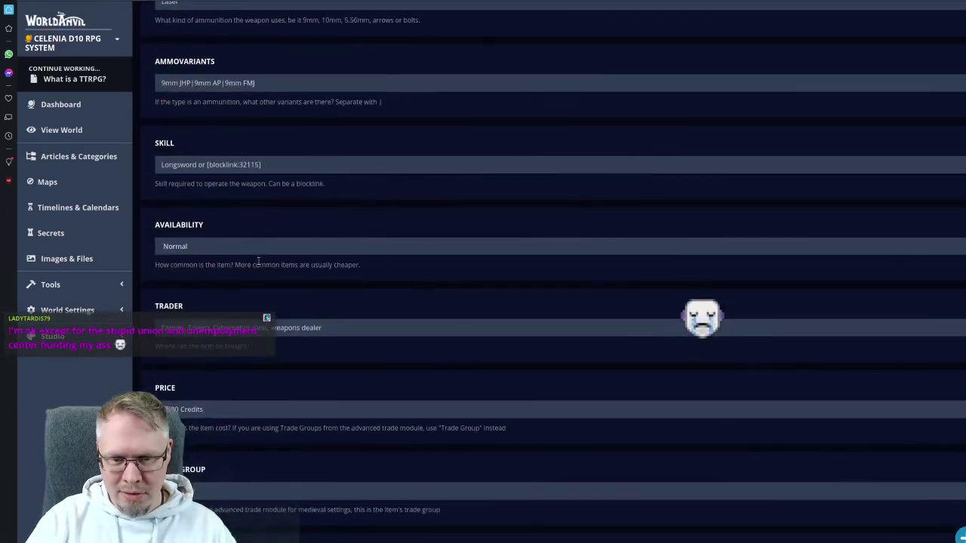
pyautogui.click(208, 168)
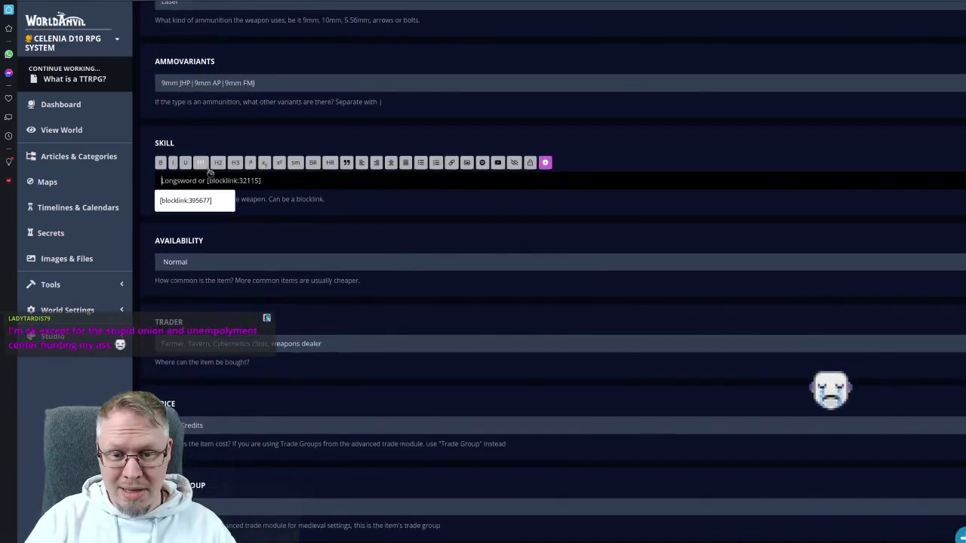
pyautogui.click(212, 198)
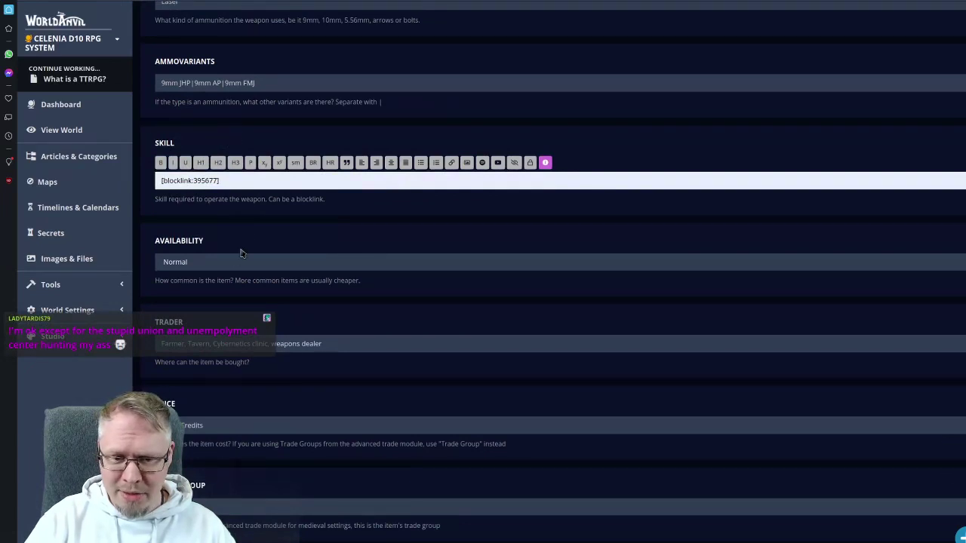
pyautogui.scroll(-1, 241, 252)
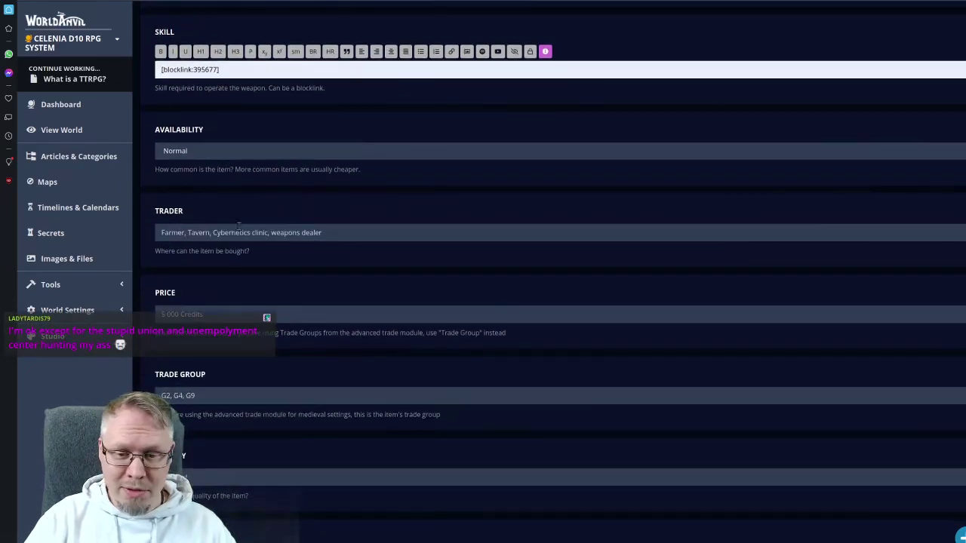
# - Set the Maþka's trader to B, U22
pyautogui.click(217, 238)
pyautogui.click(200, 265)
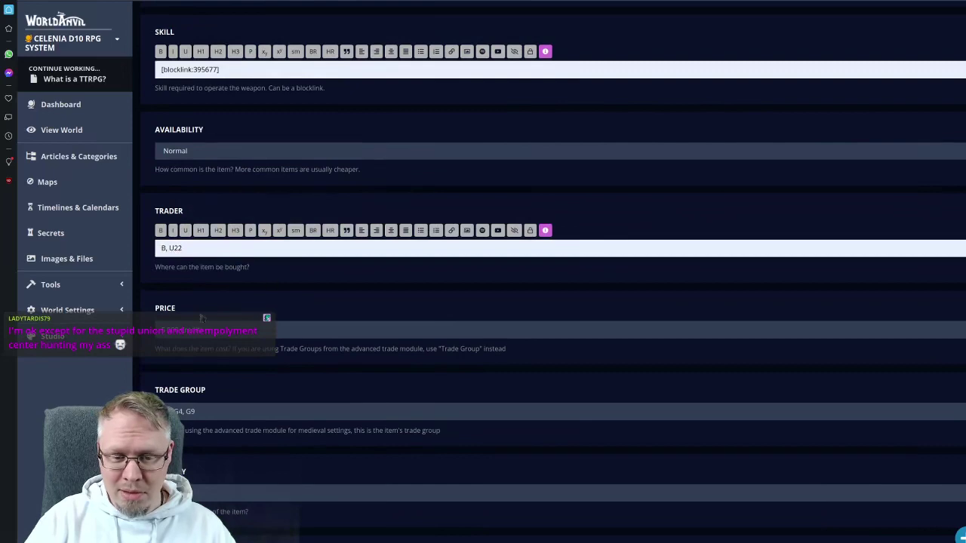
pyautogui.scroll(-1, 201, 318)
# - Open the deprecated Item Template version of the Arming Sword for editing and delete that sheet
pyautogui.hotkey('ctrl', 's')
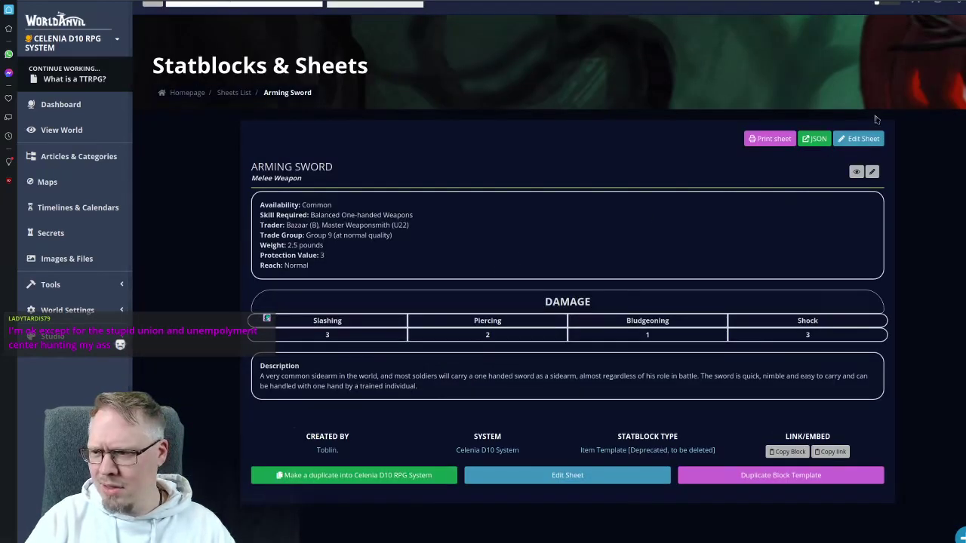
pyautogui.click(861, 140)
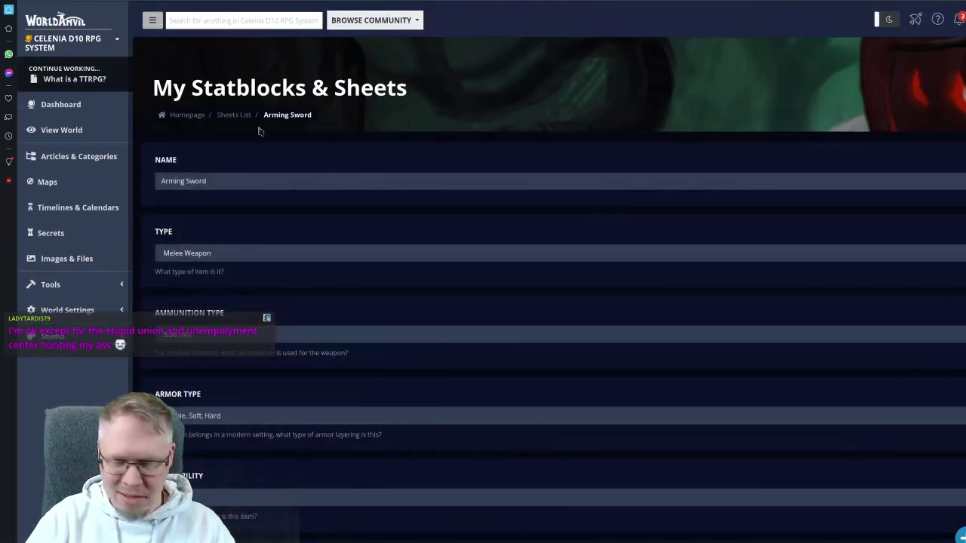
pyautogui.scroll(-15, 378, 208)
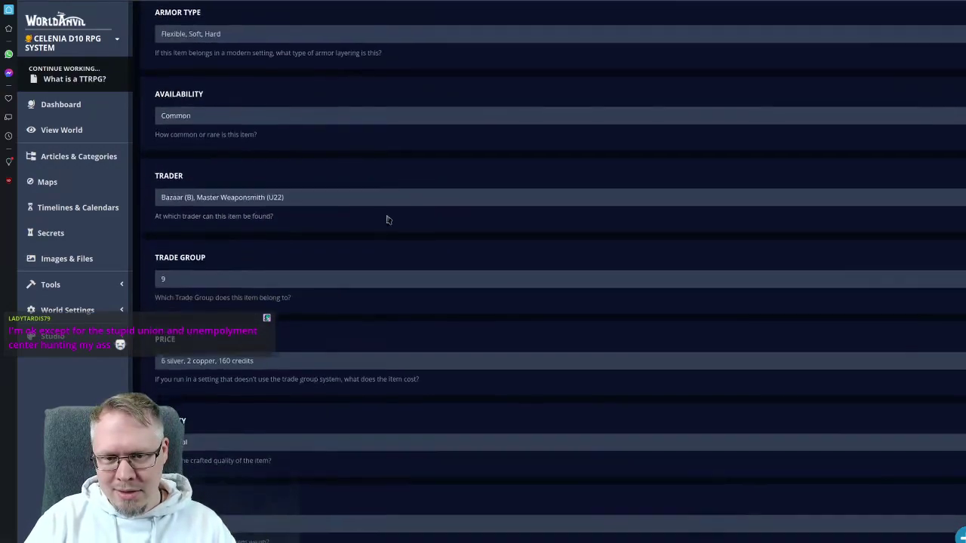
pyautogui.scroll(-20, 402, 213)
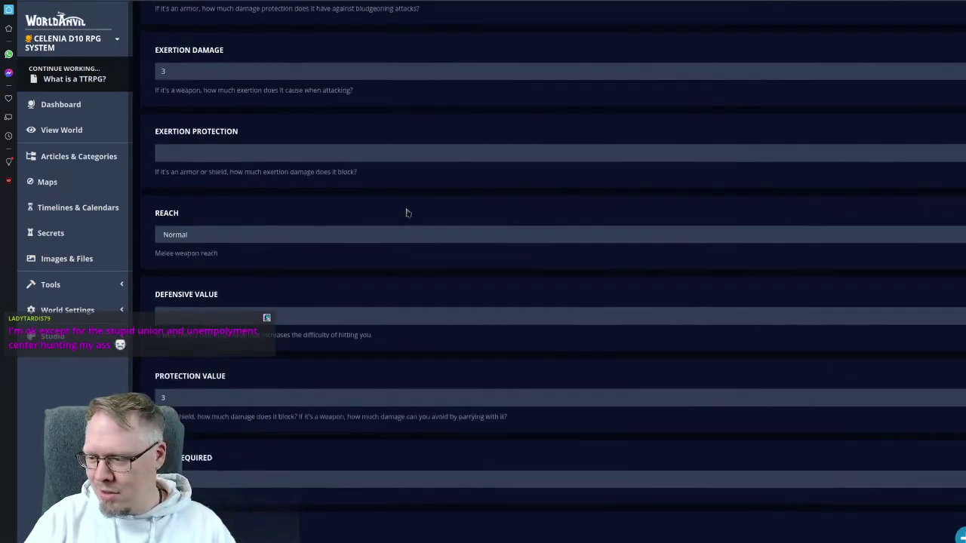
pyautogui.scroll(-10, 405, 209)
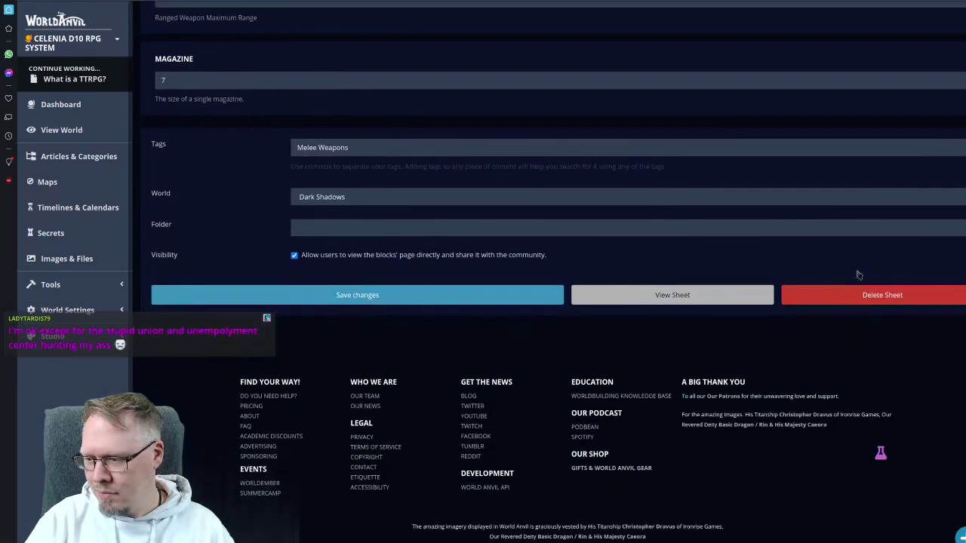
pyautogui.click(860, 295)
pyautogui.click(569, 46)
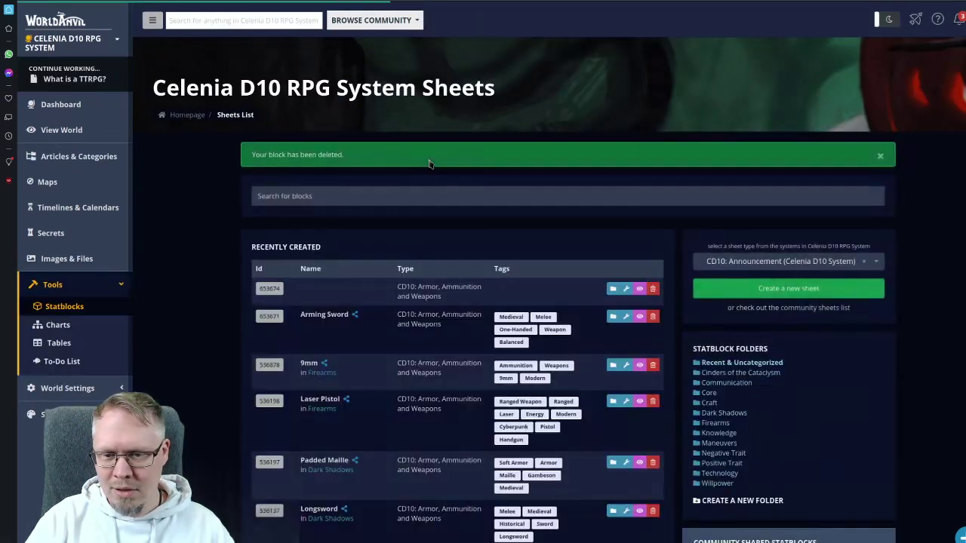
# - Return to the new Maþka sheet and set its trade group to G9 and its weight to 3 pounds
pyautogui.hotkey('alt', 'Left')
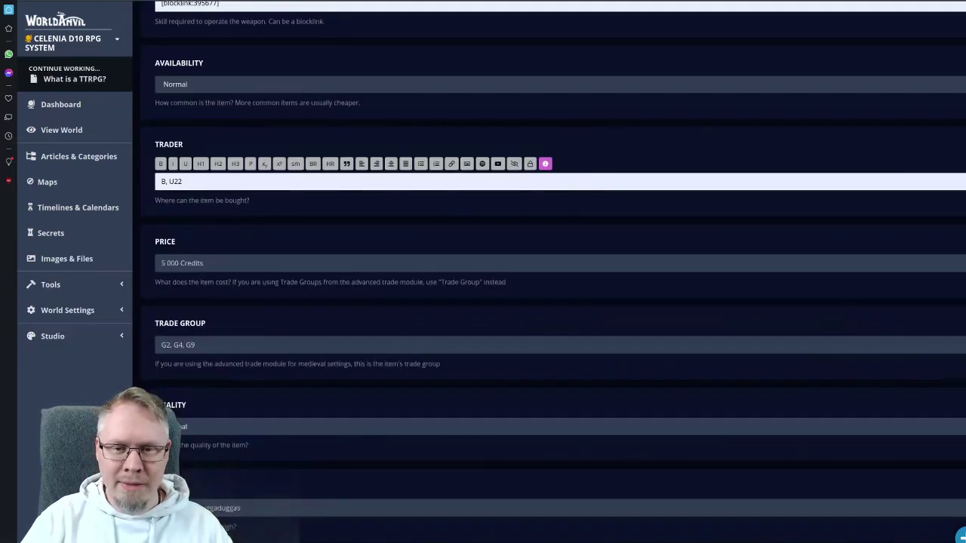
pyautogui.click(218, 263)
pyautogui.click(206, 362)
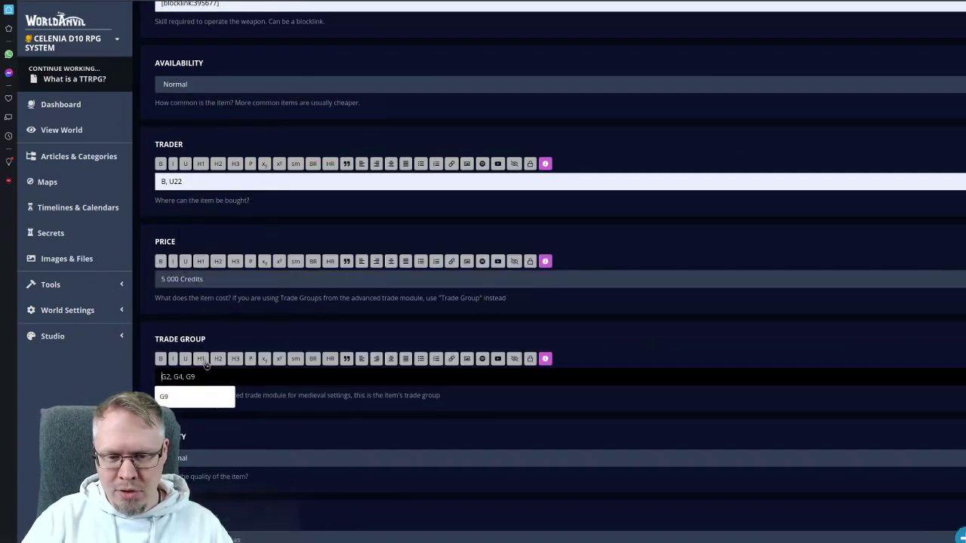
pyautogui.click(199, 394)
pyautogui.scroll(-1, 298, 293)
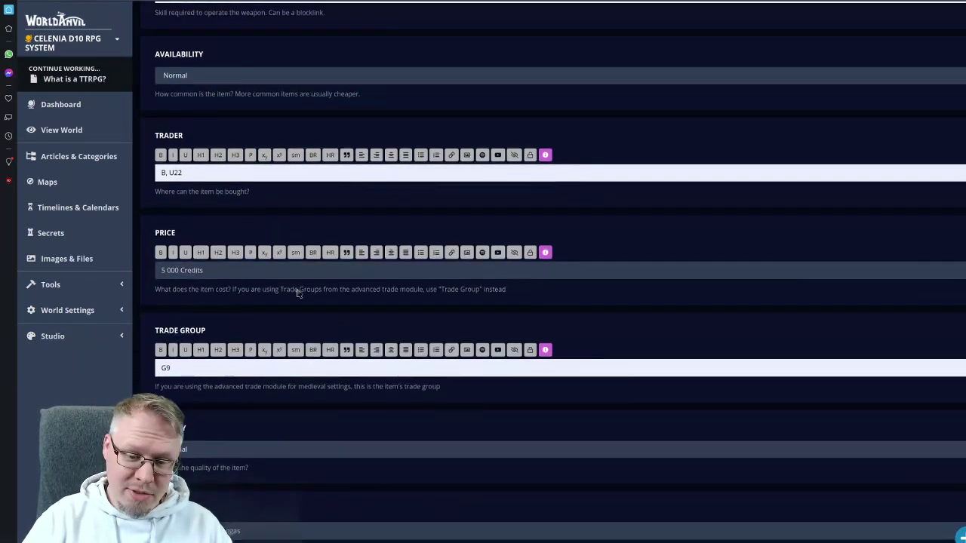
pyautogui.scroll(-4, 298, 293)
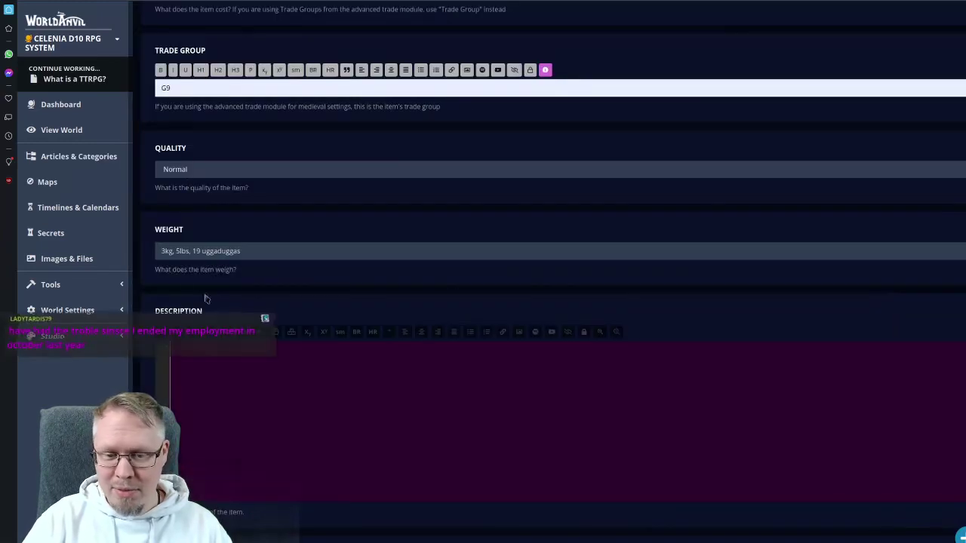
pyautogui.click(215, 253)
pyautogui.write('3 poun')
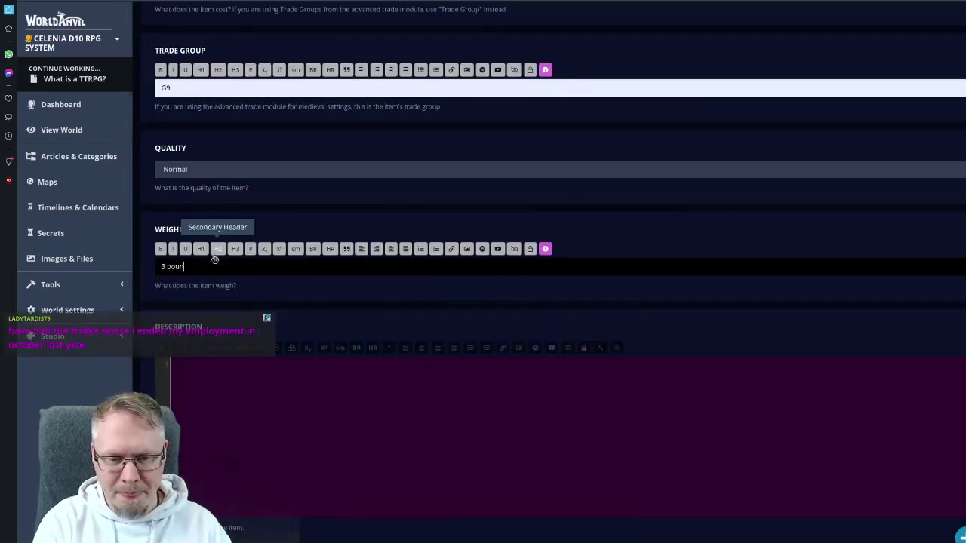
pyautogui.write('ds')
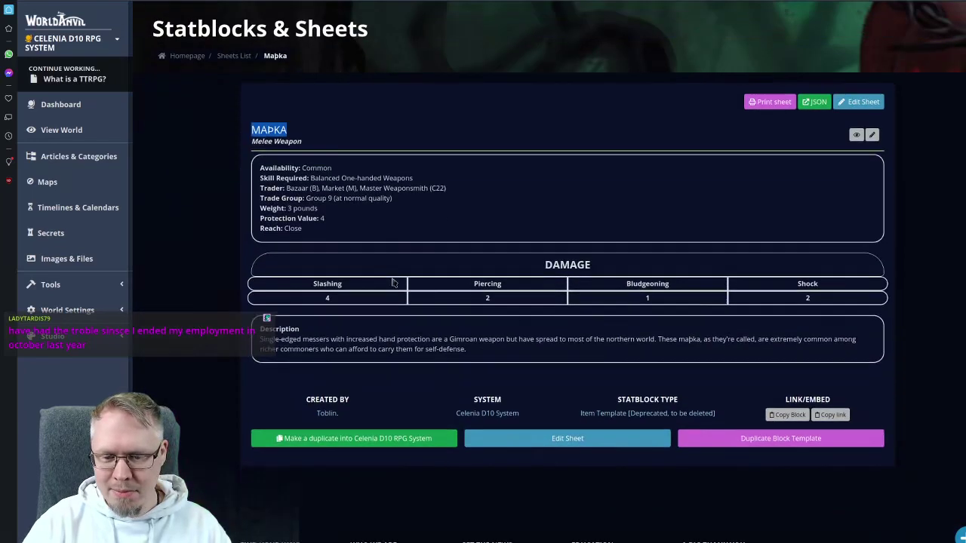
# - Copy the description text from the deprecated Maþka sheet into the new Maþka's description
pyautogui.scroll(-1, 392, 283)
pyautogui.moveTo(260, 332); pyautogui.dragTo(486, 356)
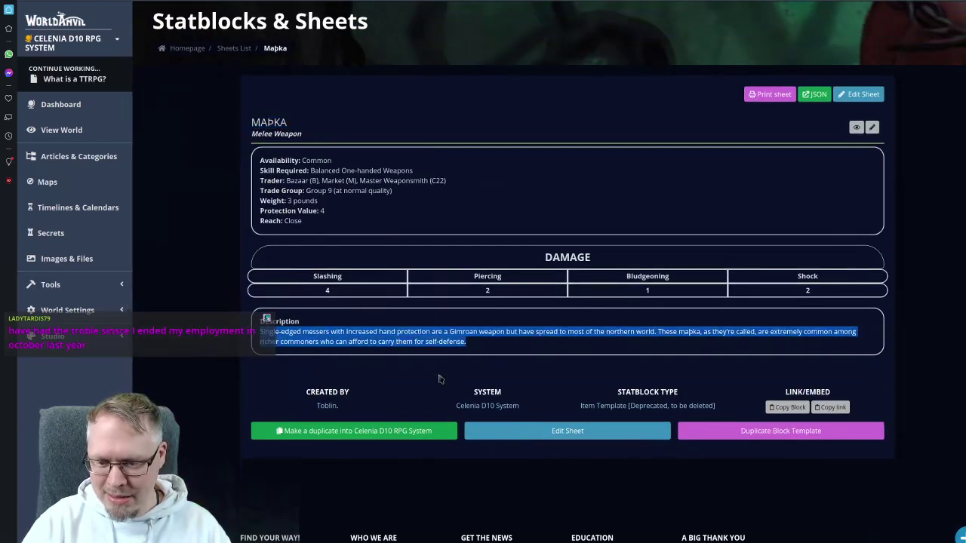
pyautogui.click(233, 181)
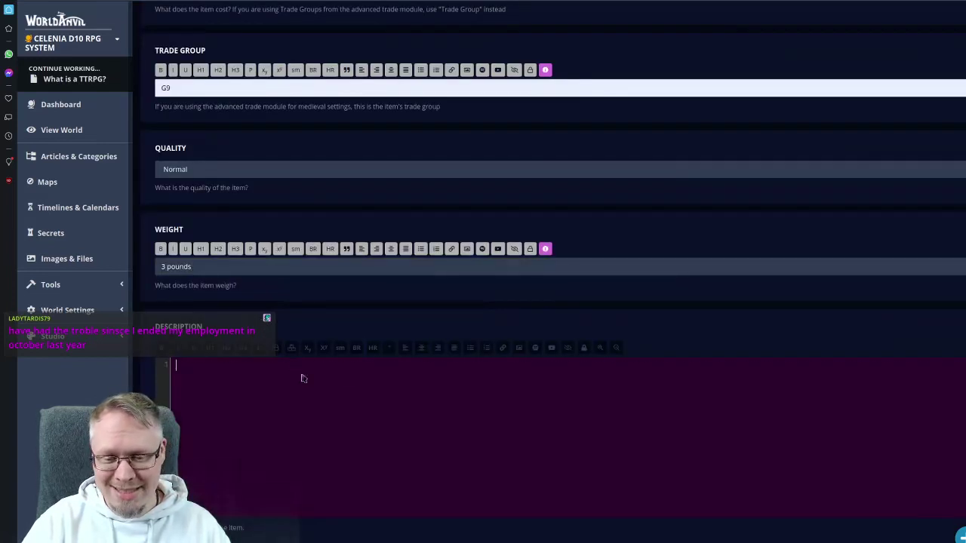
pyautogui.scroll(-7, 311, 321)
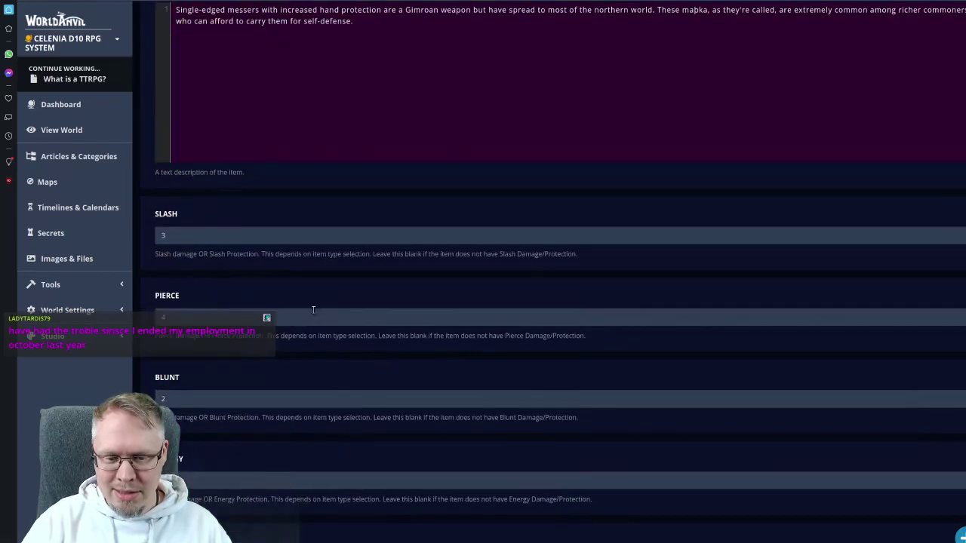
# - Set the new Maþka's damage to slash 4, pierce 2, blunt 1 and shock 2, matching the deprecated sheet
pyautogui.hotkey('alt', 'Left')
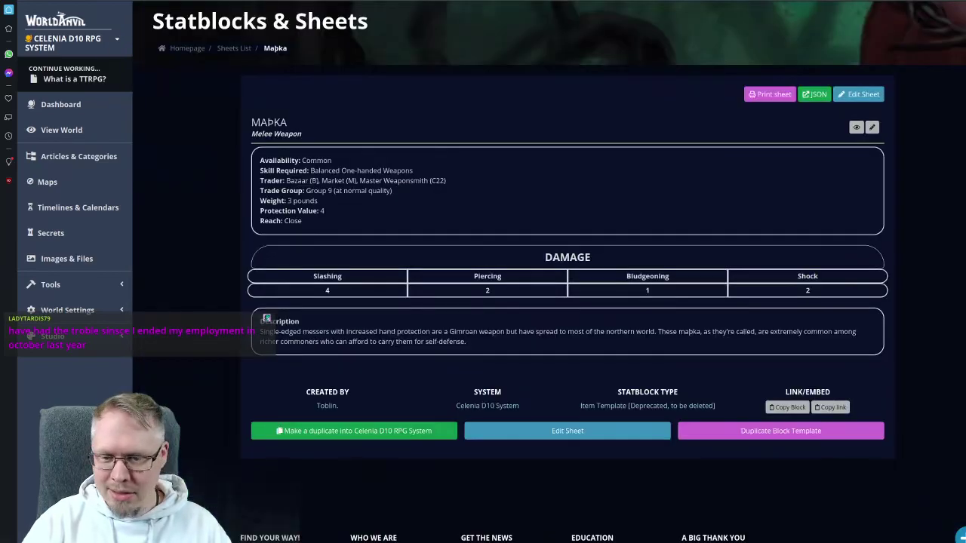
pyautogui.hotkey('alt', 'Right')
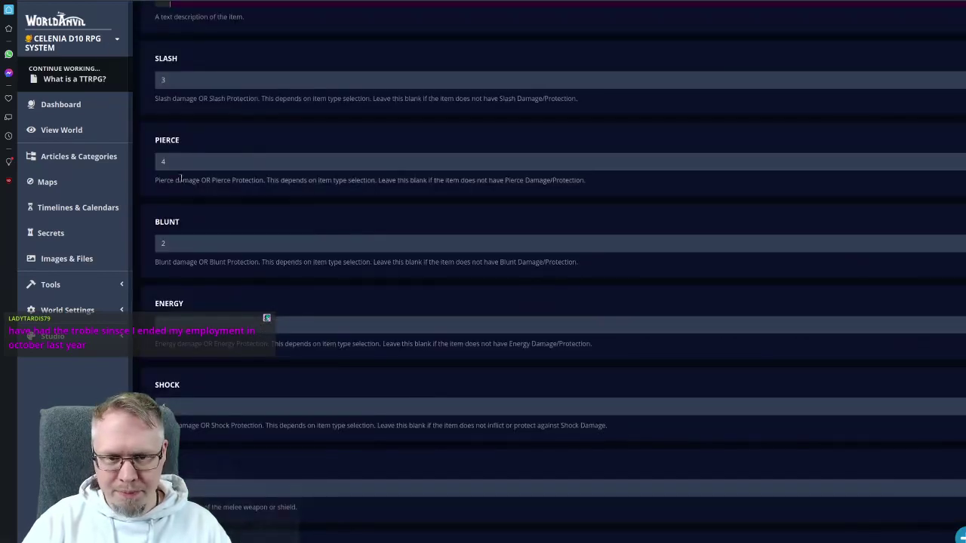
pyautogui.doubleClick(163, 79)
pyautogui.write('4')
pyautogui.press('Tab')
pyautogui.write('2')
pyautogui.press('Tab')
pyautogui.write('1')
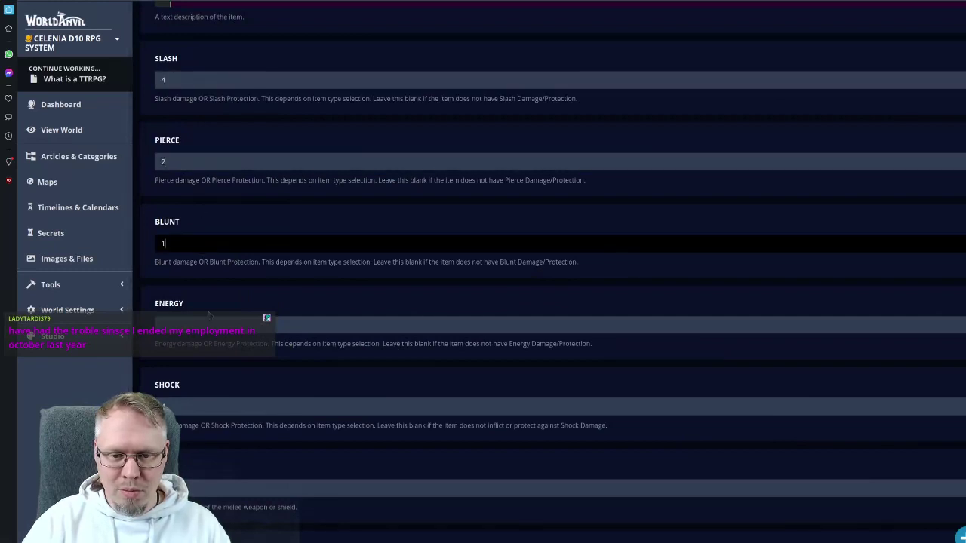
pyautogui.click(181, 408)
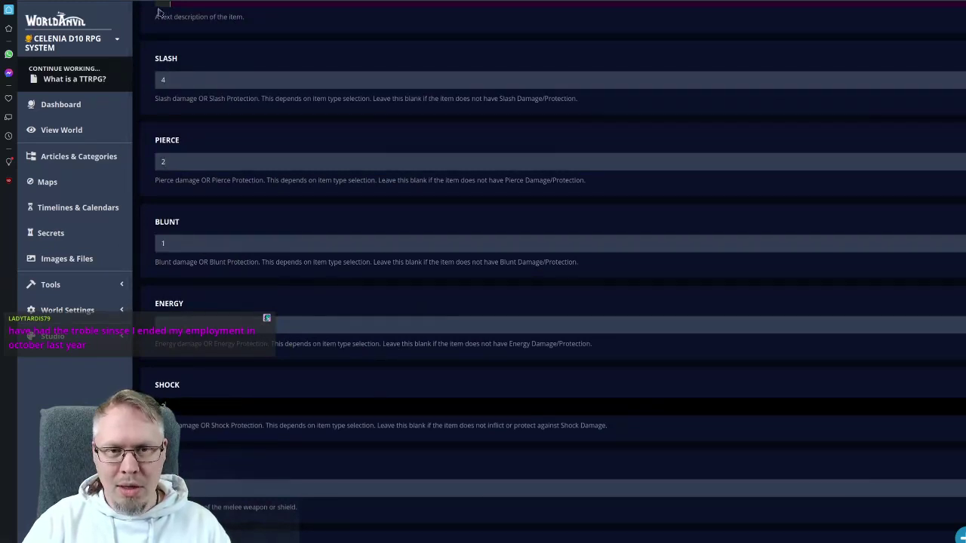
pyautogui.press('Return')
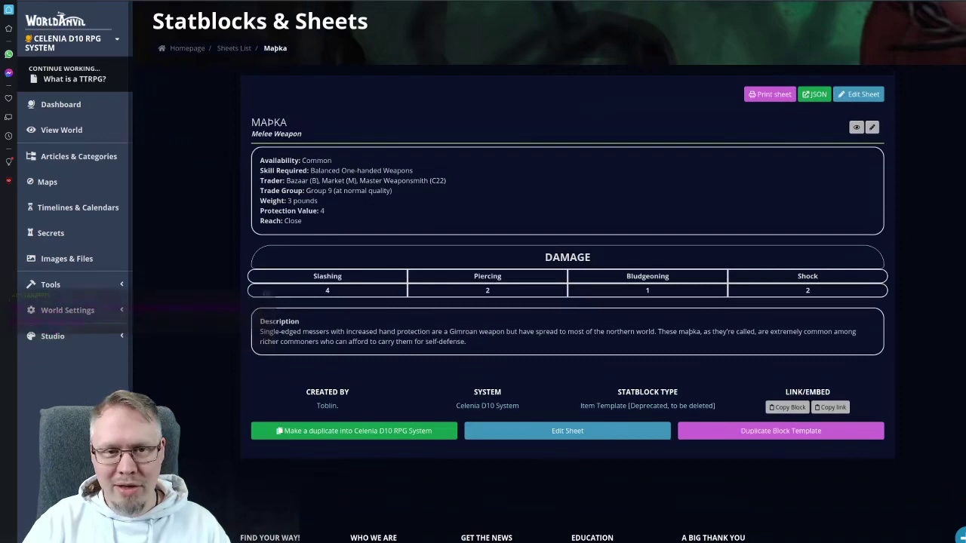
# - Set the new Maþka's parry value to 4, checking it against the deprecated sheet's protection value
pyautogui.hotkey('alt', 'Left')
pyautogui.scroll(-2, 249, 407)
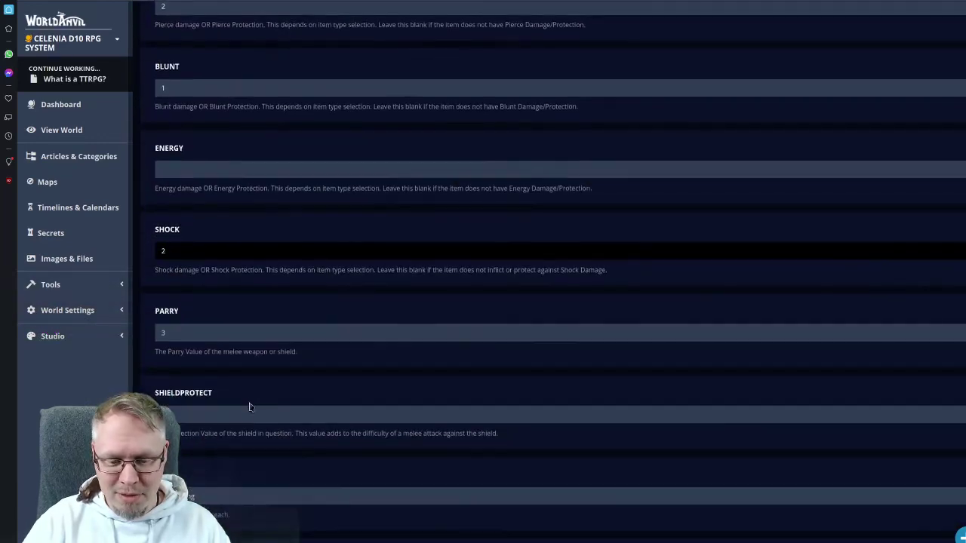
pyautogui.click(173, 332)
pyautogui.press('Return')
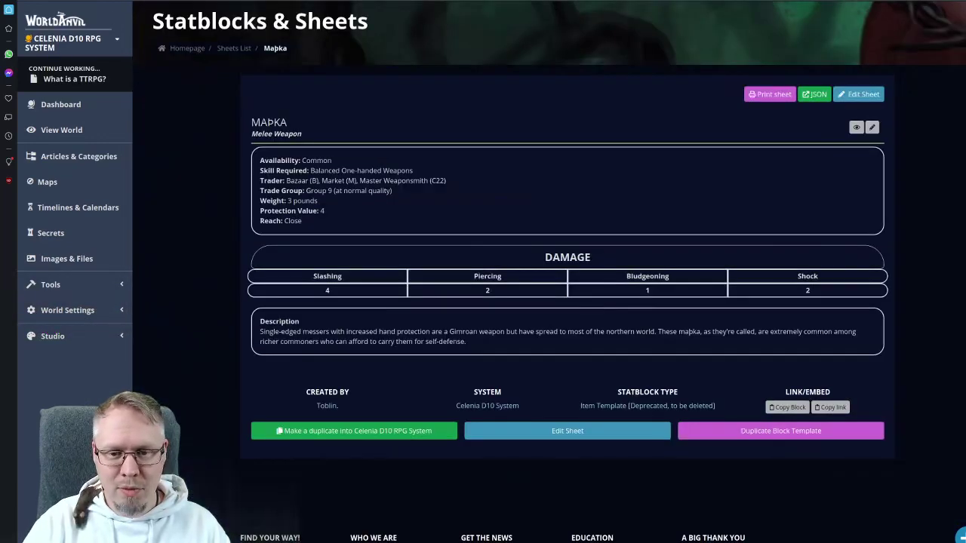
pyautogui.hotkey('alt', 'Left')
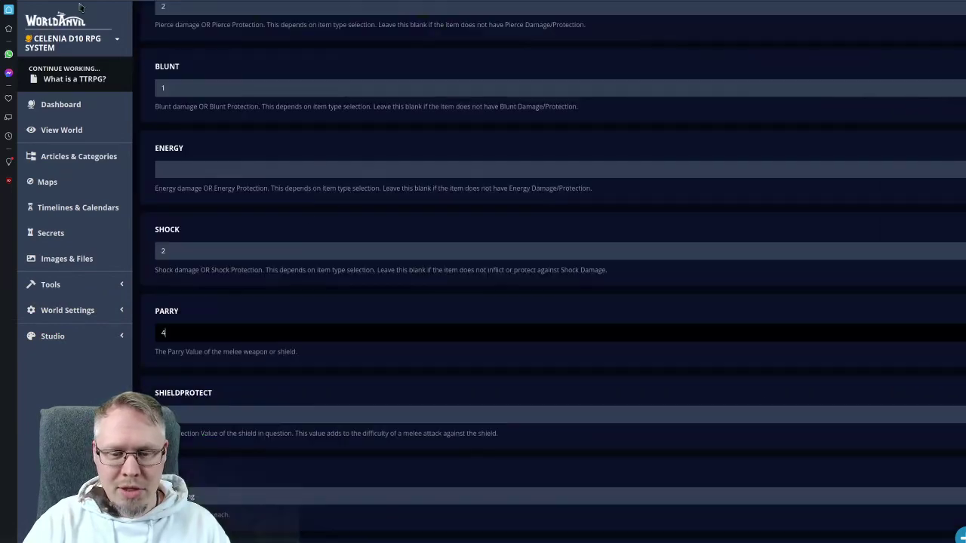
# - Tag the Maþka Medieval,Melee,One-Handed,Weapon,Balanced, allow users to view and share the block, and save the sheet
pyautogui.scroll(-2, 209, 380)
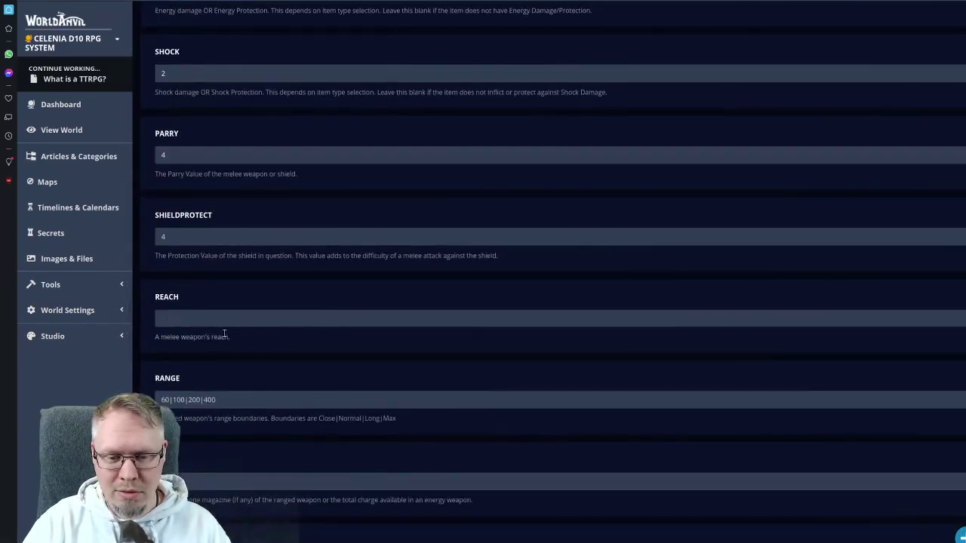
pyautogui.scroll(-9, 272, 307)
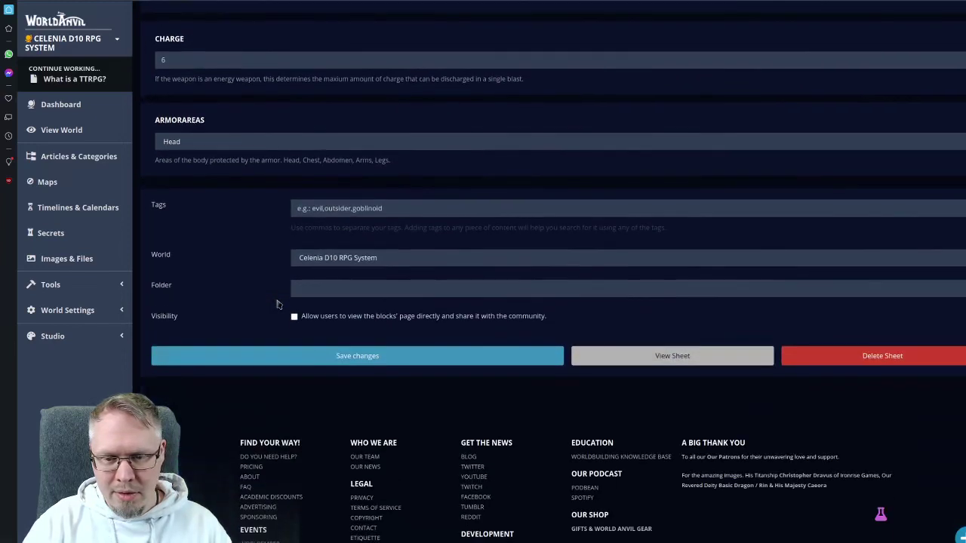
pyautogui.click(375, 210)
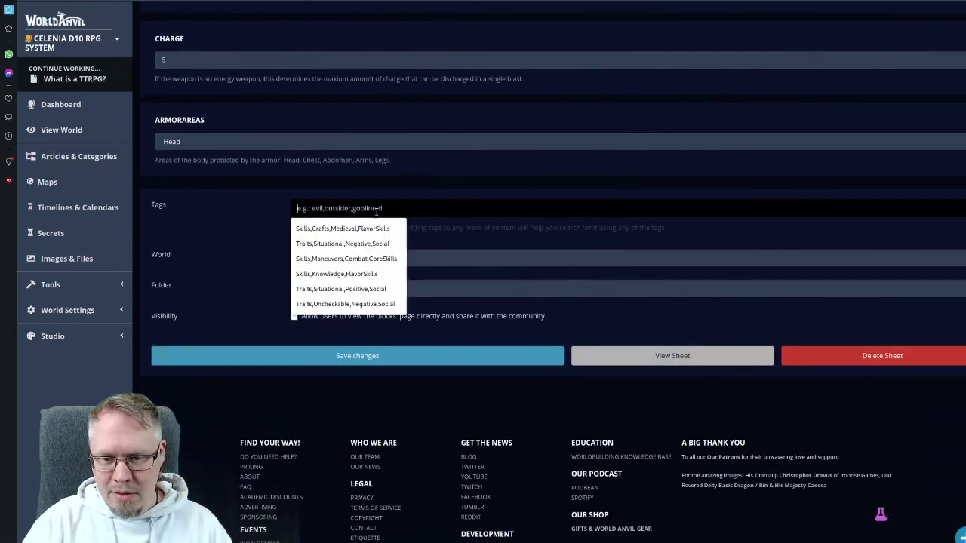
pyautogui.write('NM')
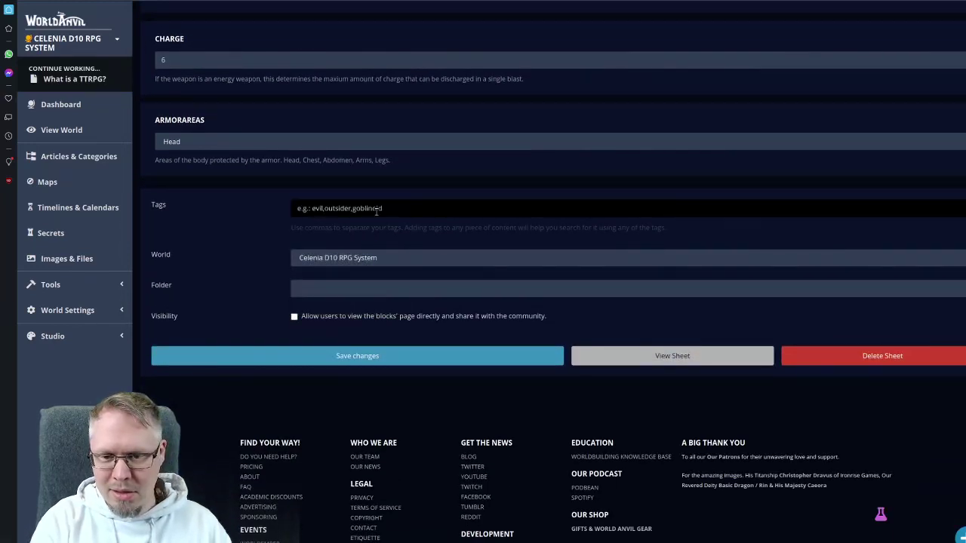
pyautogui.write('Med')
pyautogui.press('Down')
pyautogui.press('Return')
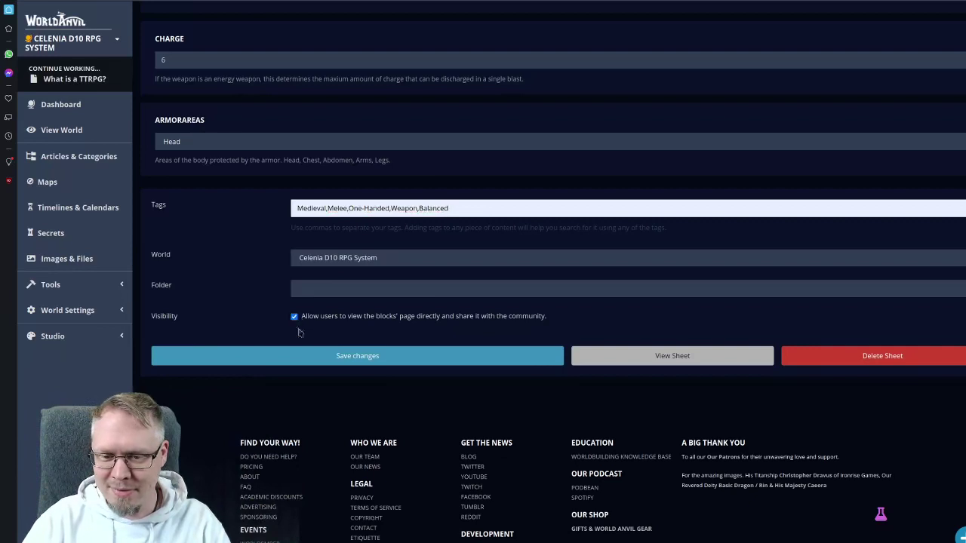
pyautogui.click(336, 353)
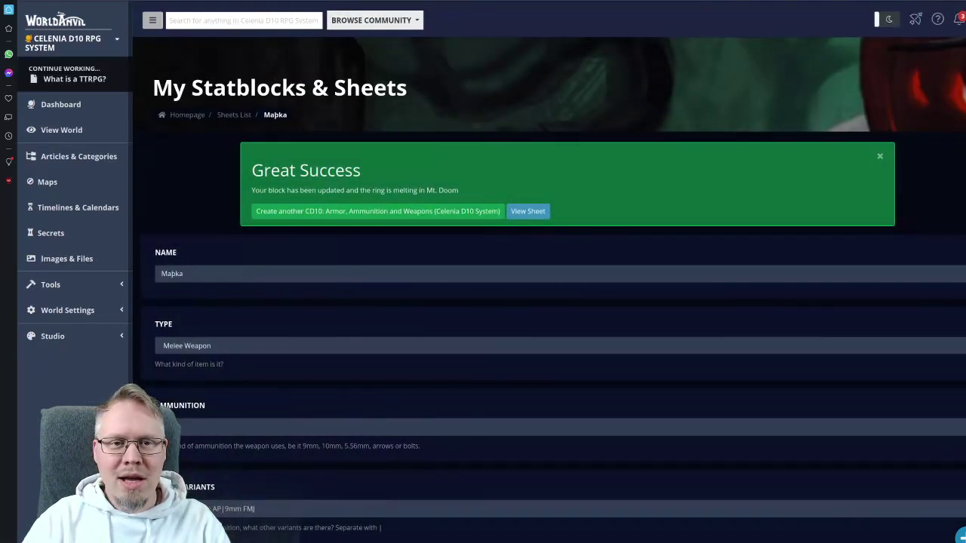
# - Open the deprecated Item Template version of the Maþka for editing and delete that sheet
pyautogui.click(275, 114)
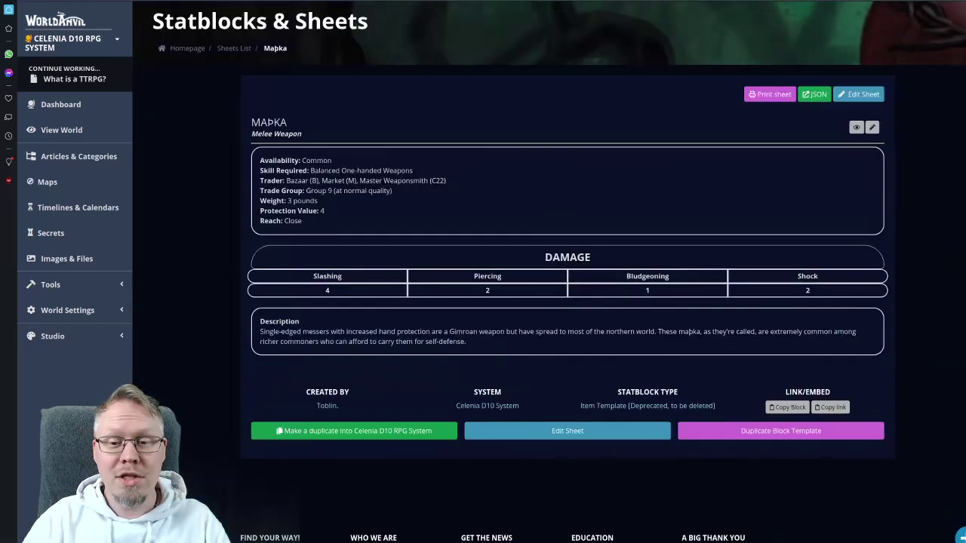
pyautogui.click(842, 98)
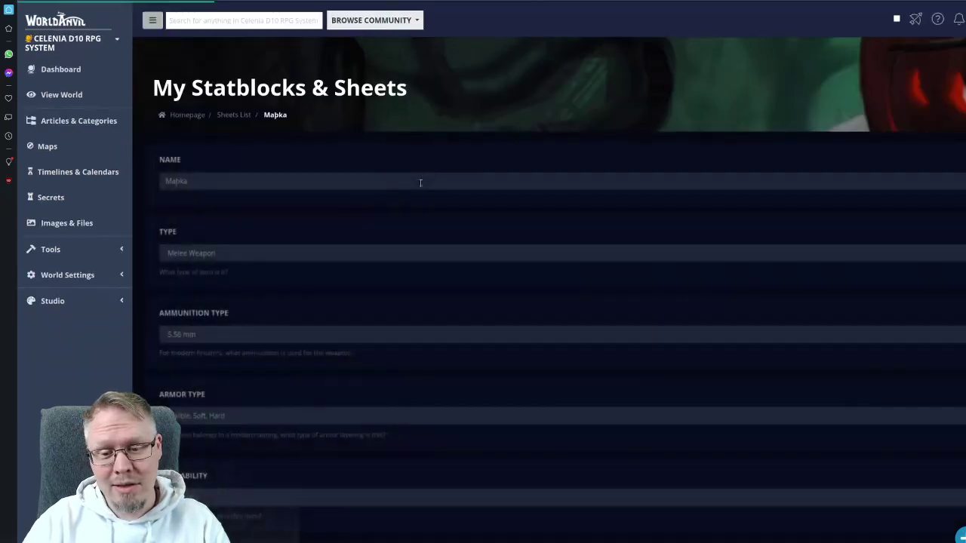
pyautogui.scroll(-1, 349, 367)
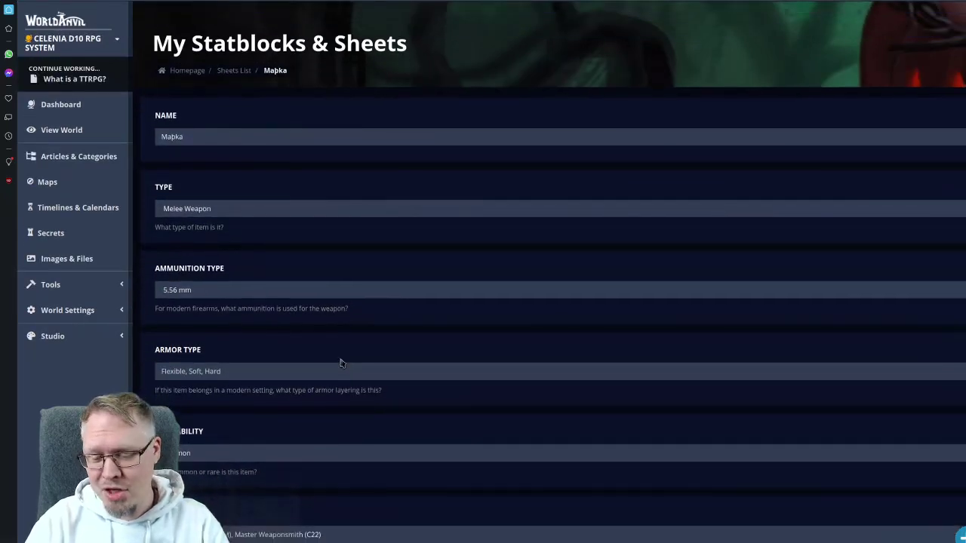
pyautogui.scroll(-10, 340, 364)
pyautogui.click(829, 295)
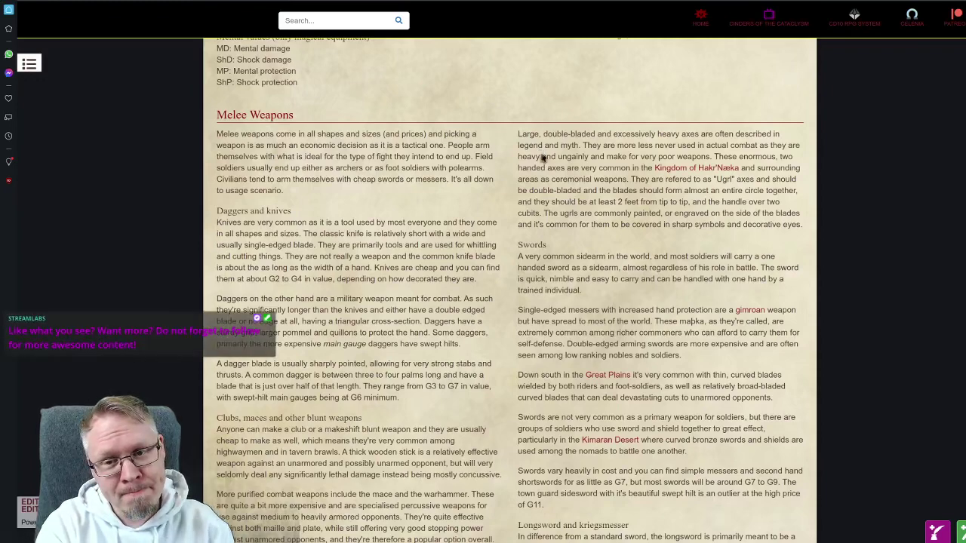
# - Check the Arming Sword's parry value in the melee weapons table of the published equipment page
pyautogui.hotkey('ctrl', 'Tab')
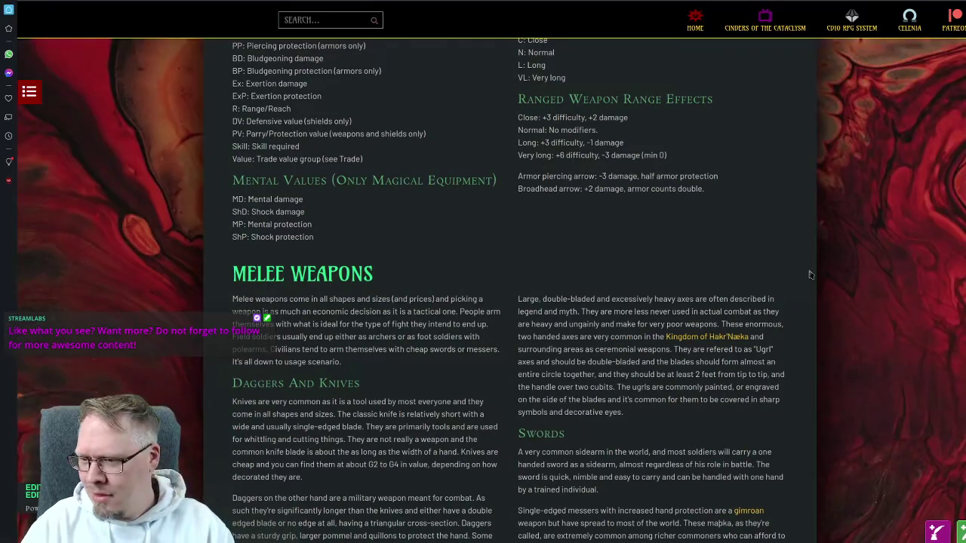
pyautogui.scroll(-15, 810, 274)
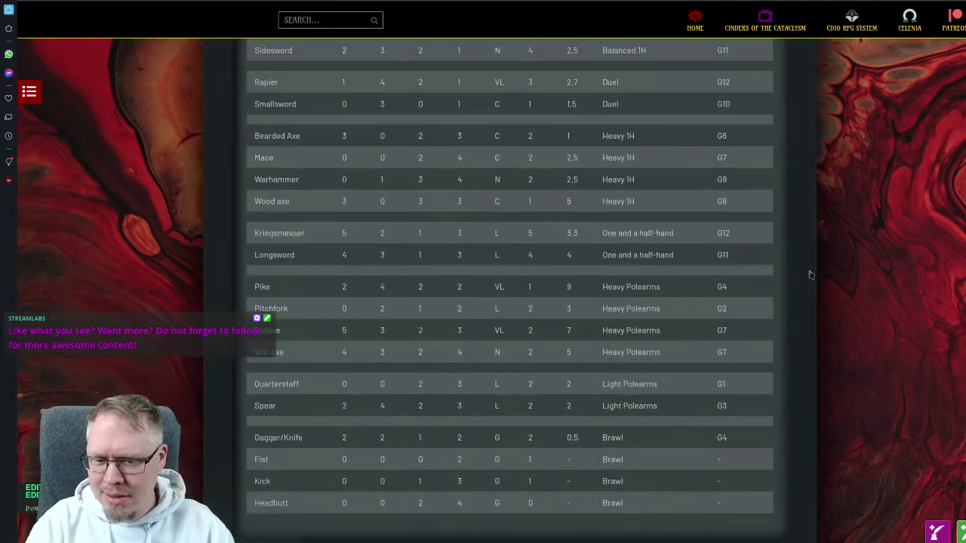
pyautogui.scroll(2, 328, 440)
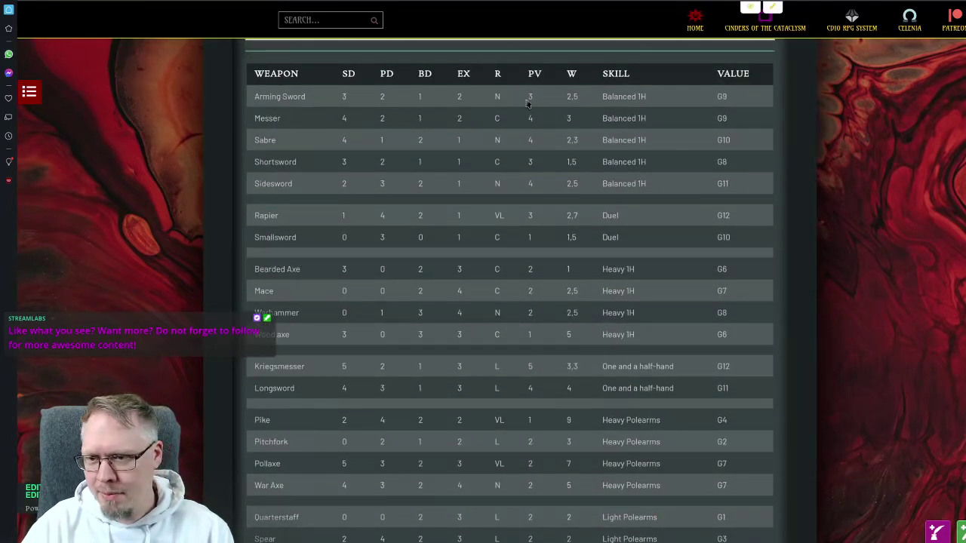
pyautogui.moveTo(526, 97); pyautogui.dragTo(556, 104)
pyautogui.click(562, 103)
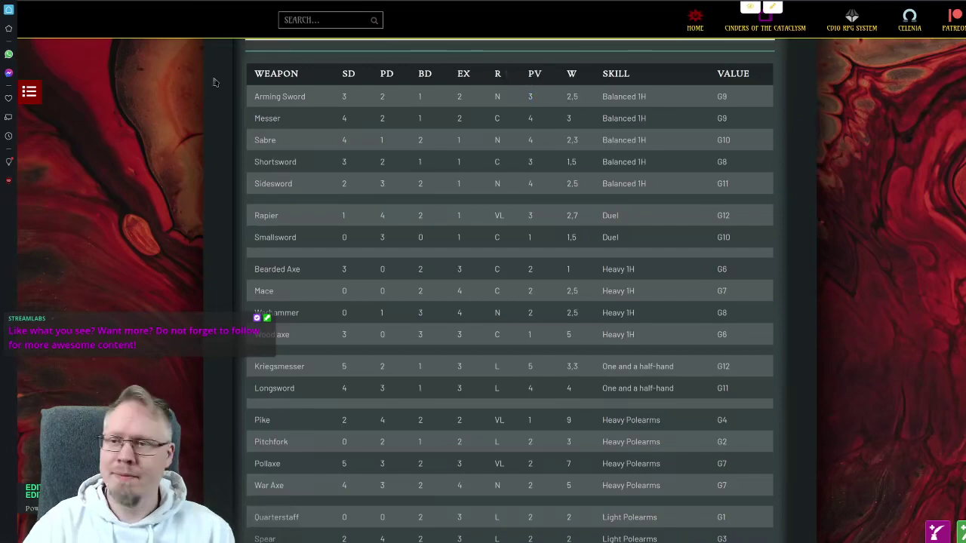
# - Save the deprecated Maþka sheet, which is assigned to the Dark Shadows world, and return to the sheets list
pyautogui.hotkey('ctrl', 'Tab')
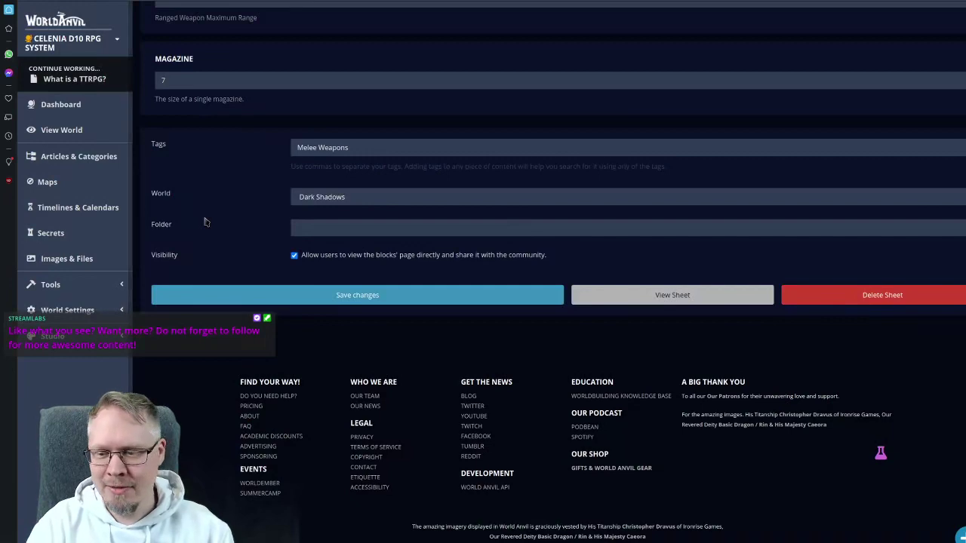
pyautogui.press('Home')
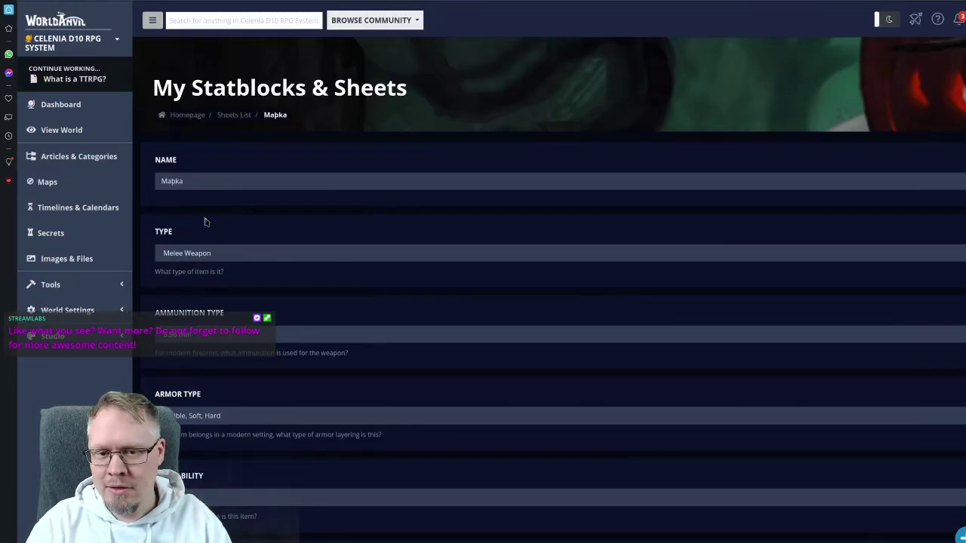
pyautogui.press('End')
pyautogui.click(359, 295)
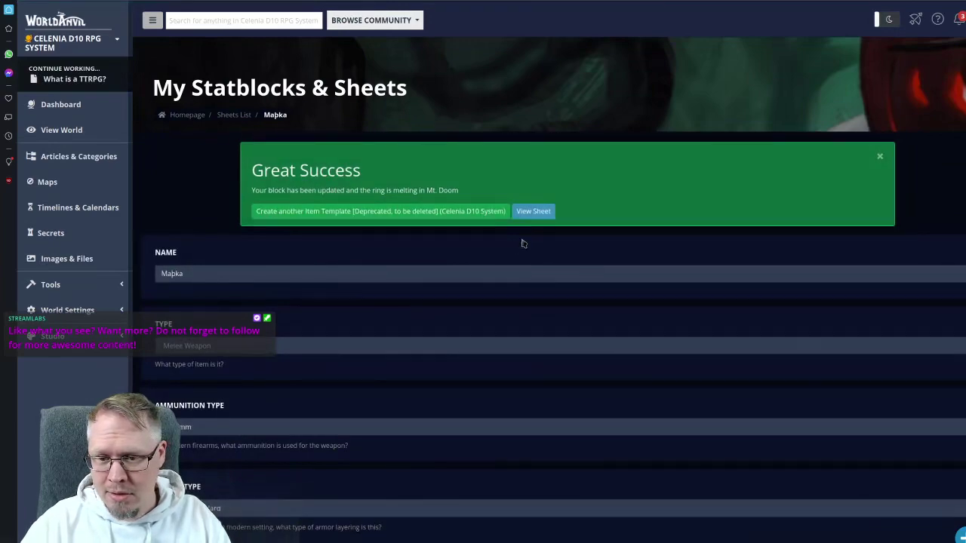
pyautogui.click(231, 115)
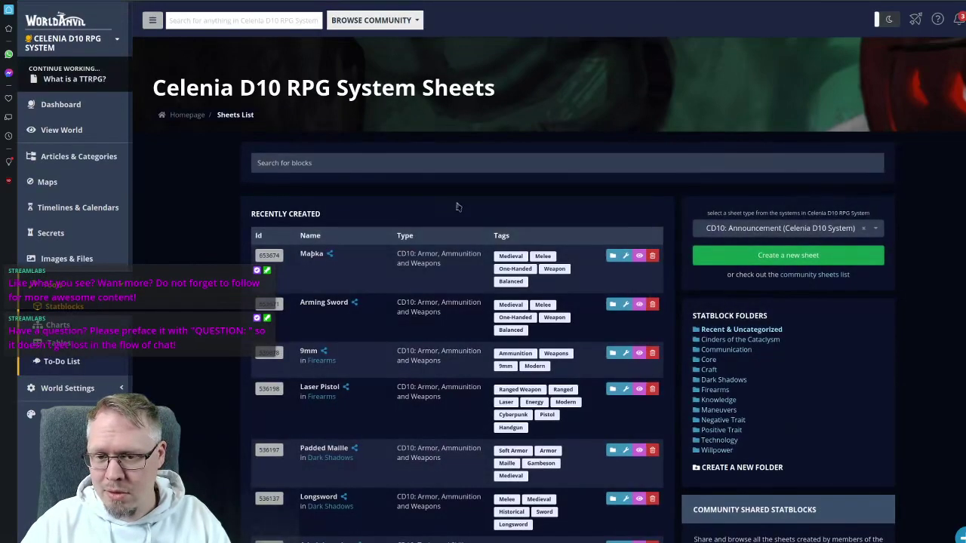
# - Open the new Arming Sword sheet for editing, set its parry value to 3, save it and view the result
pyautogui.click(625, 304)
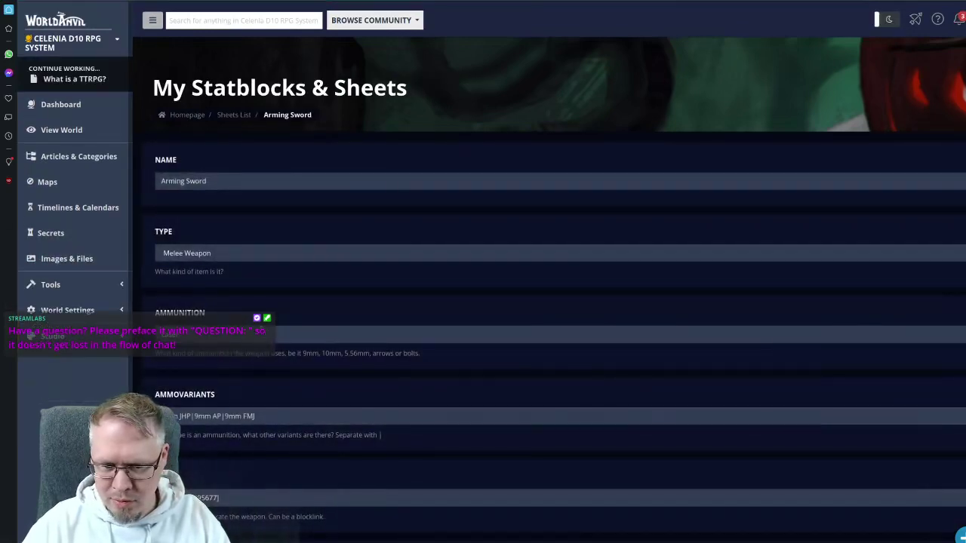
pyautogui.scroll(-20, 216, 308)
pyautogui.scroll(5, 216, 308)
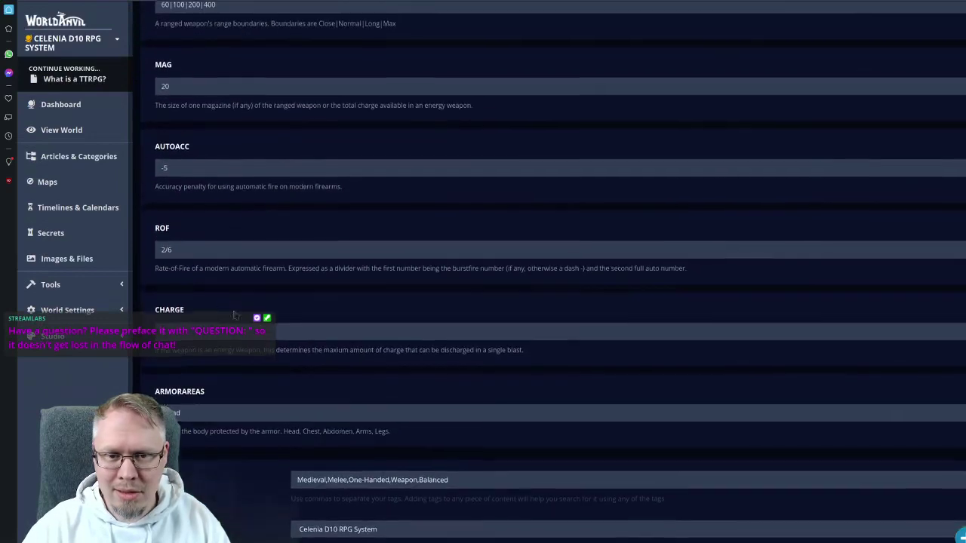
pyautogui.scroll(6, 216, 309)
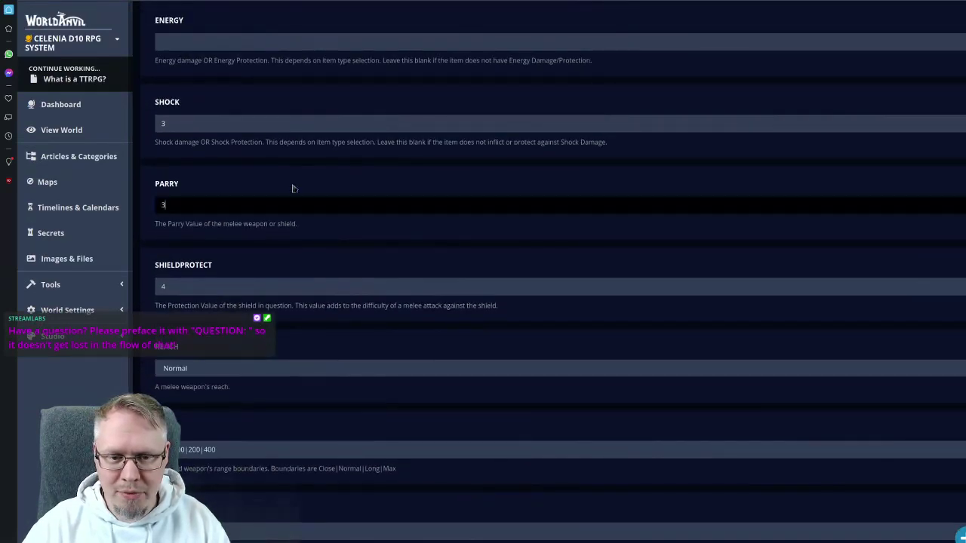
pyautogui.scroll(-10, 425, 280)
pyautogui.scroll(-2, 425, 285)
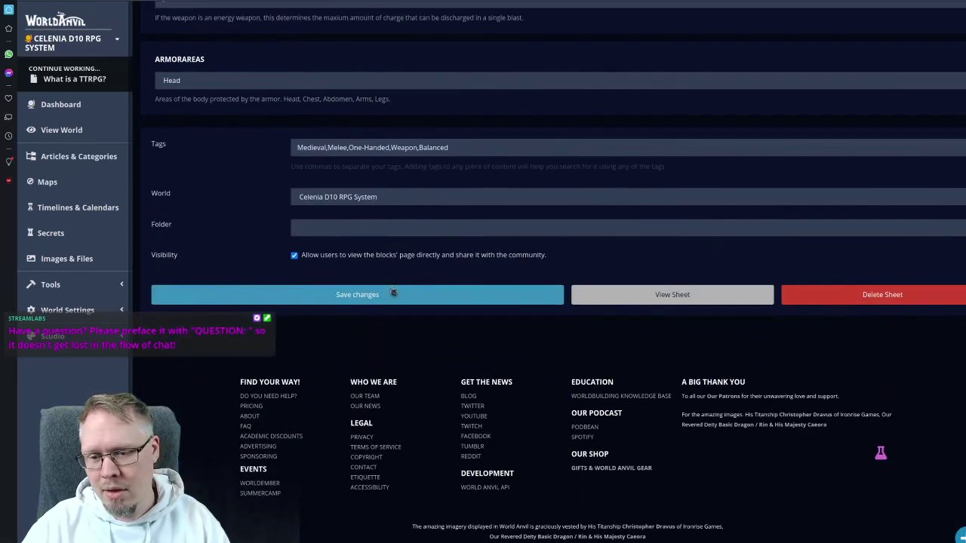
pyautogui.click(455, 297)
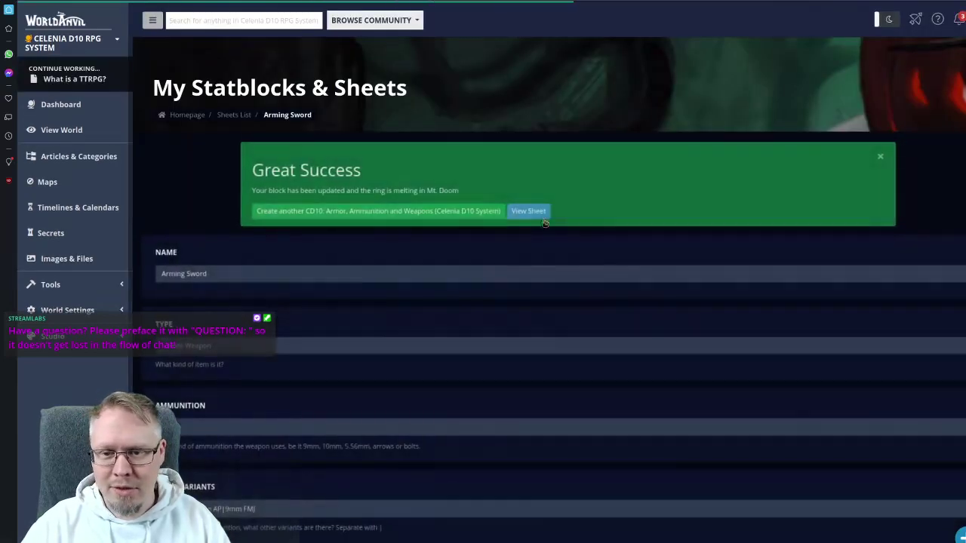
pyautogui.click(532, 211)
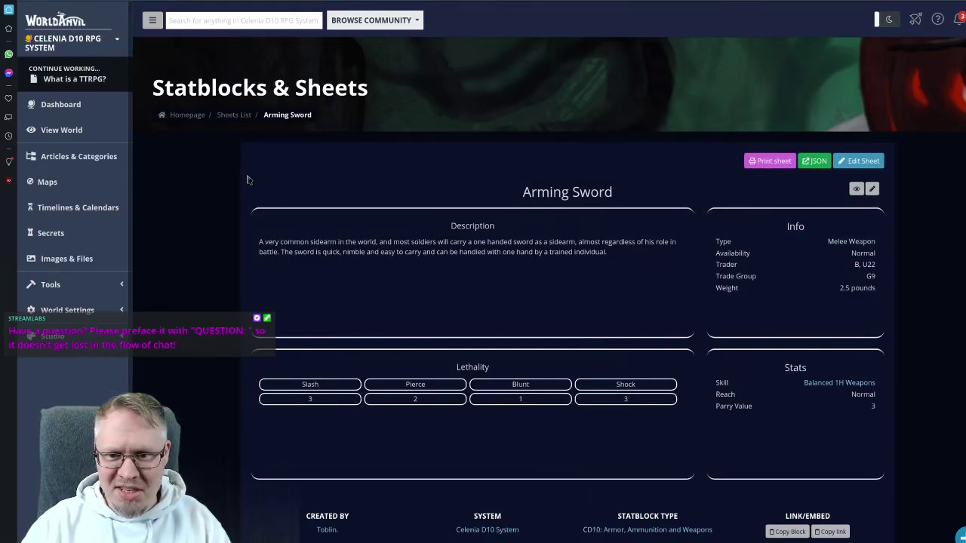
# - Start a new sheet of the type CD10: Armor, Ammunition and Weapons from the world's statblocks
pyautogui.hotkey('alt', 'Left')
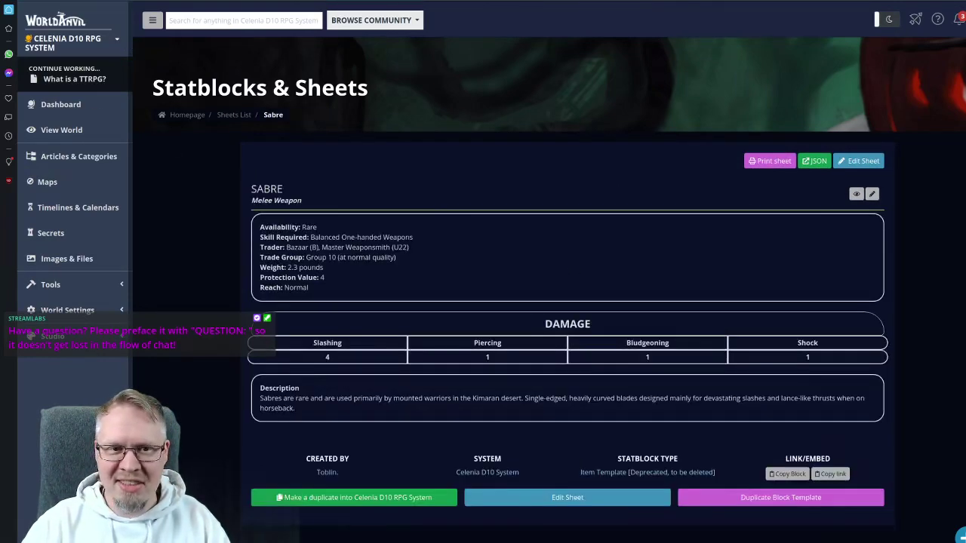
pyautogui.hotkey('alt', 'Left')
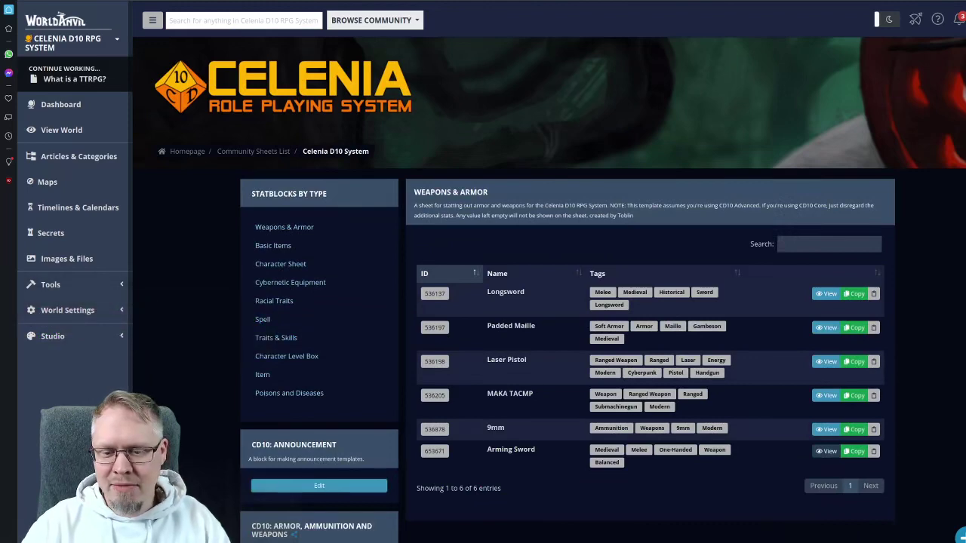
pyautogui.scroll(-2, 214, 339)
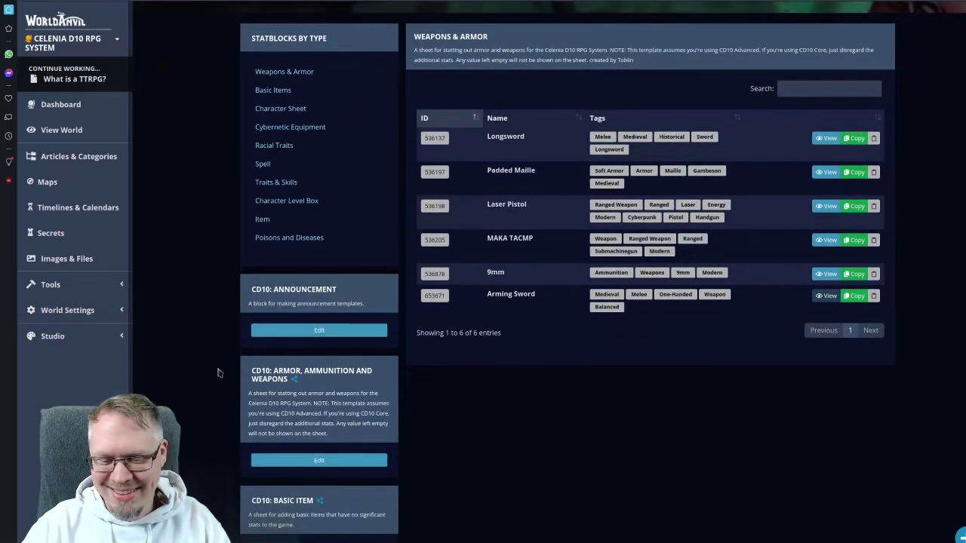
pyautogui.scroll(2, 210, 278)
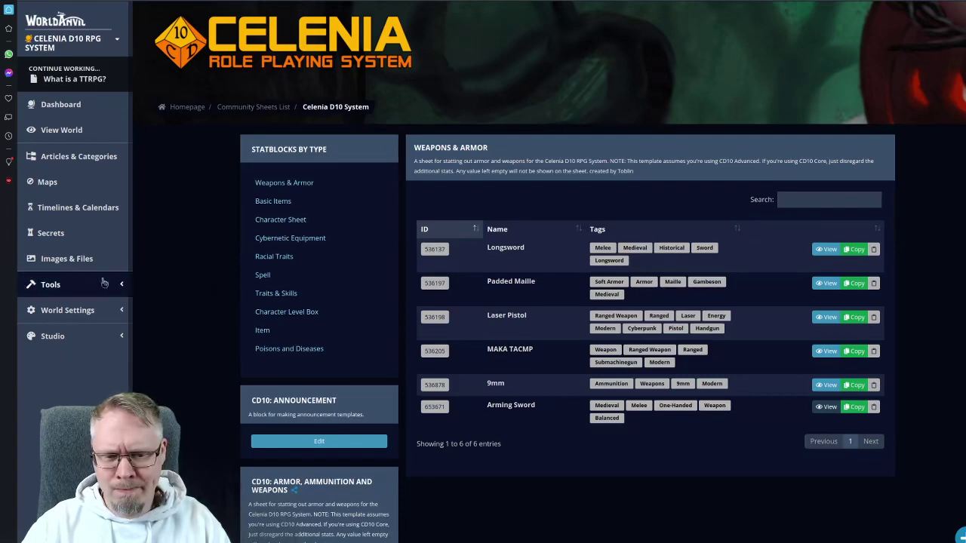
pyautogui.click(53, 284)
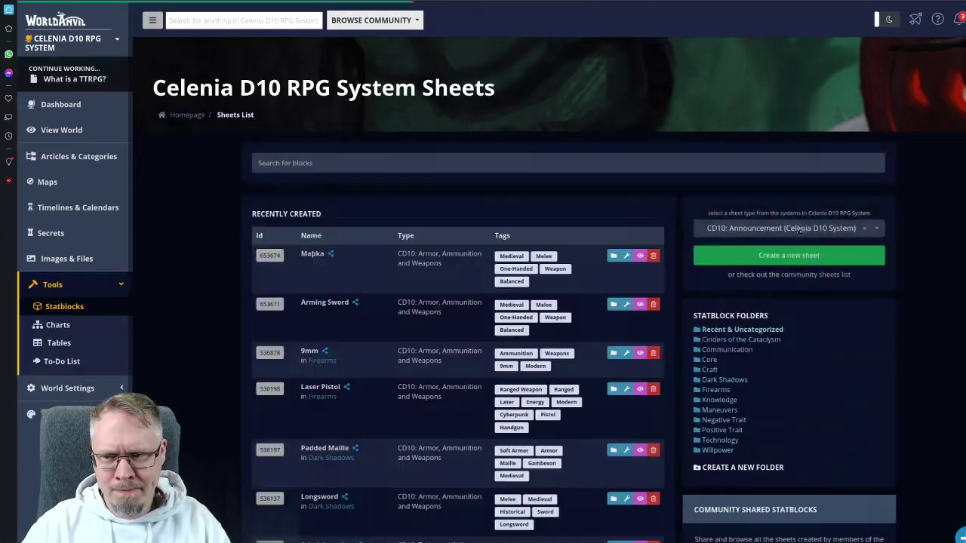
pyautogui.click(805, 229)
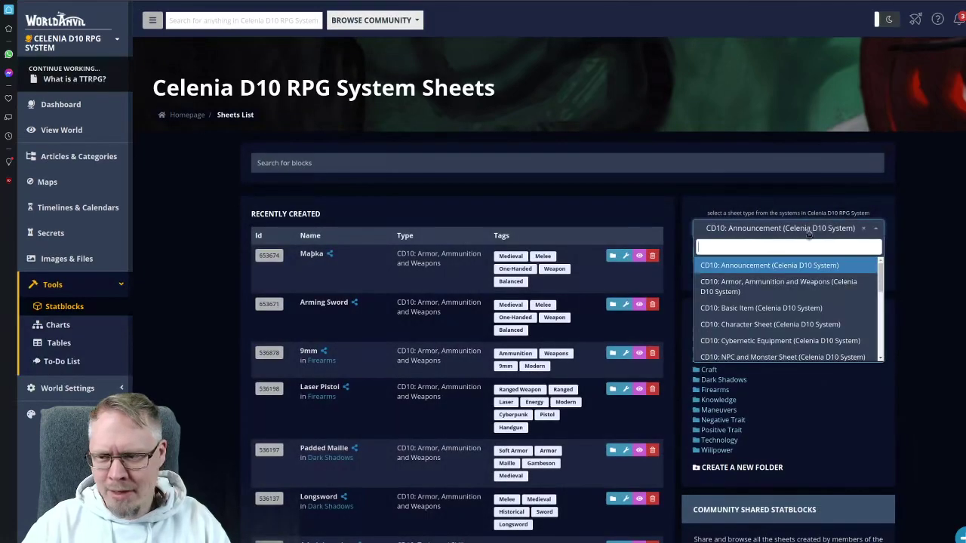
pyautogui.click(795, 291)
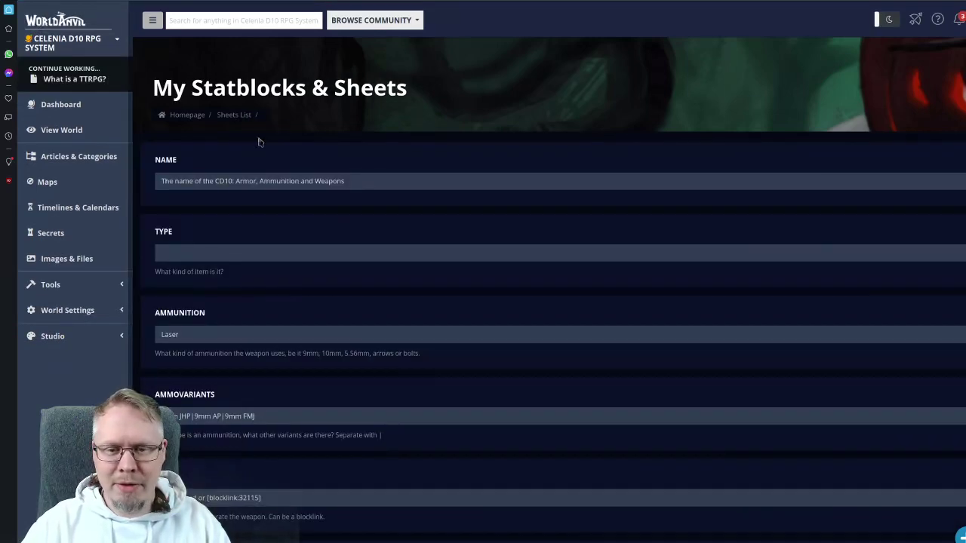
# - Name the new sheet Sabre, make it a Melee Weapon and set its skill to [blocklink:395677]
pyautogui.click(227, 181)
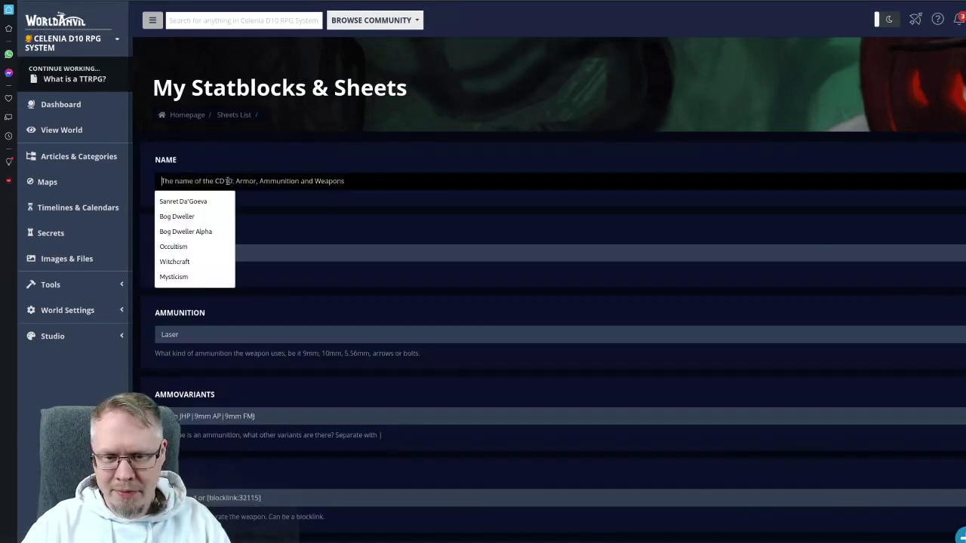
pyautogui.write('Sabre')
pyautogui.click(192, 263)
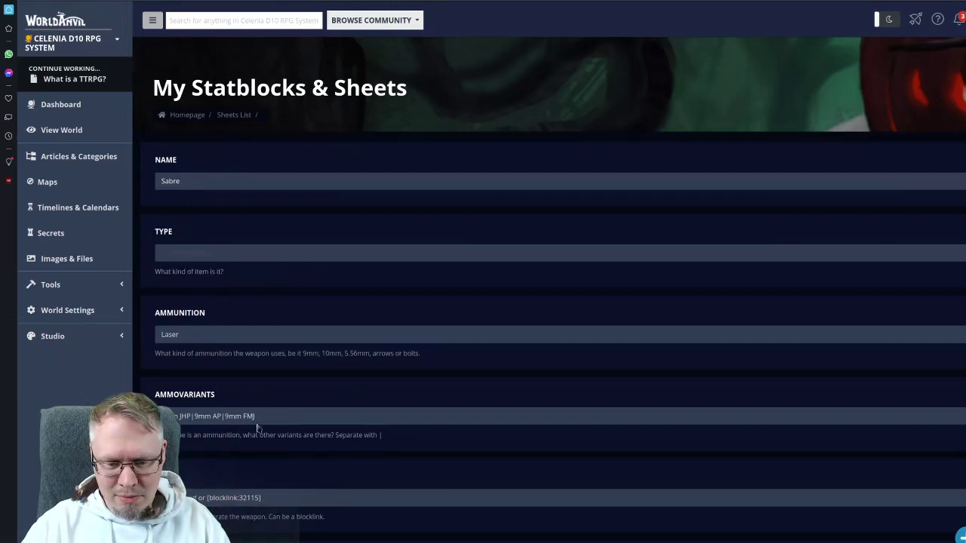
pyautogui.scroll(-3, 264, 407)
pyautogui.click(219, 388)
pyautogui.click(216, 423)
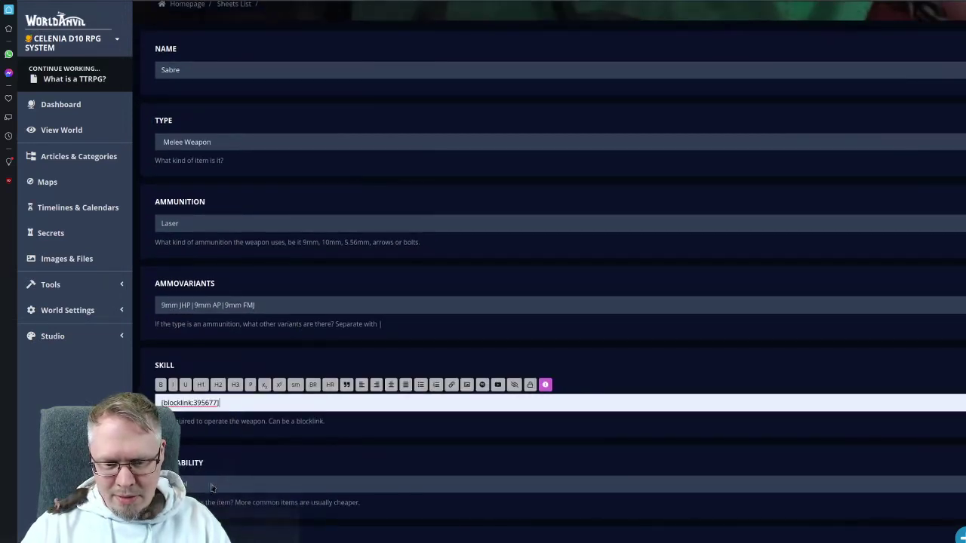
# - Set the Sabre's availability to Rare, trader to B, U22 and trade group to G10, matching the deprecated sheet
pyautogui.hotkey('ctrl', 's')
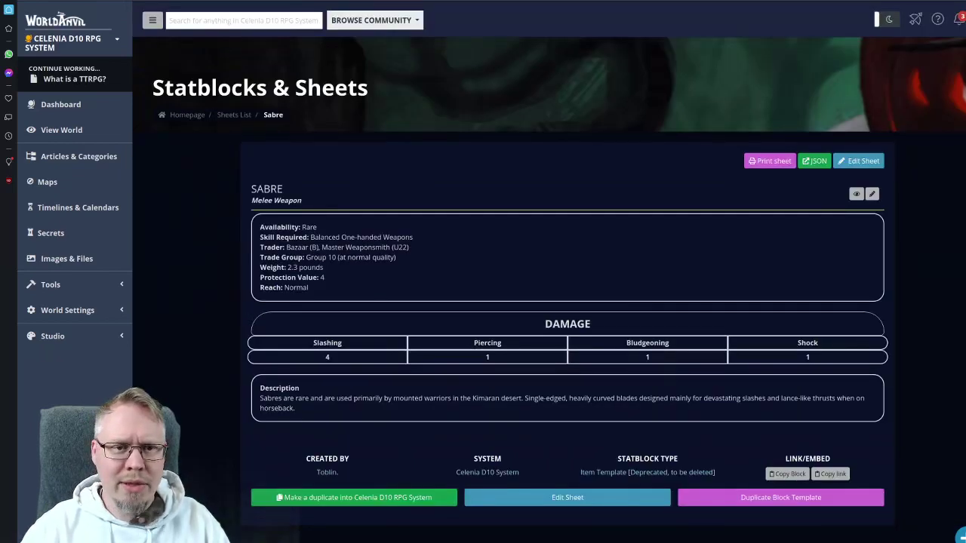
pyautogui.hotkey('alt', 'Left')
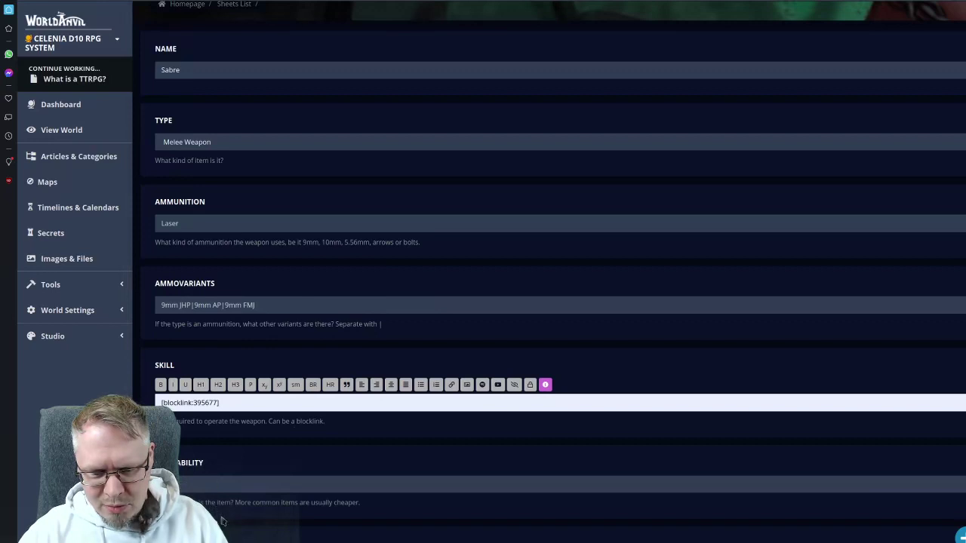
pyautogui.scroll(-4, 208, 473)
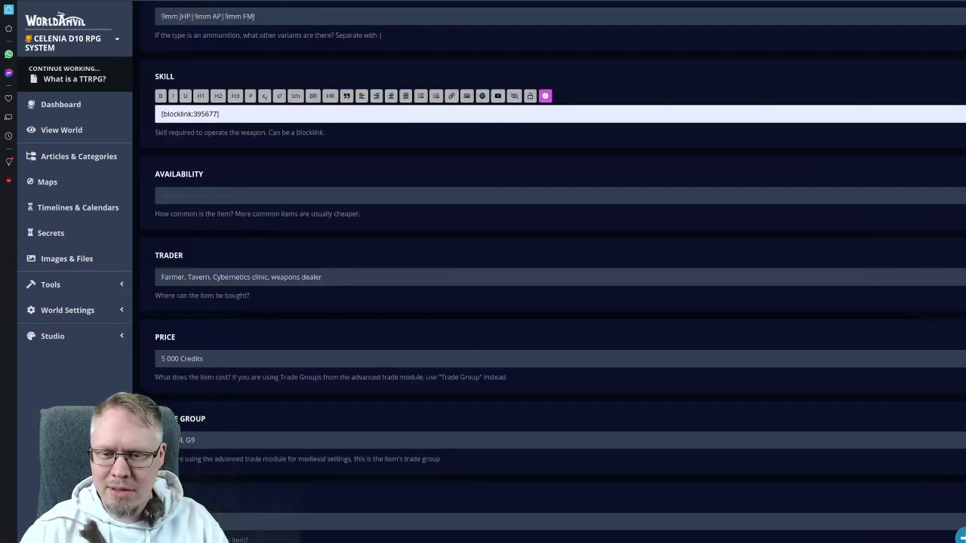
pyautogui.click(216, 276)
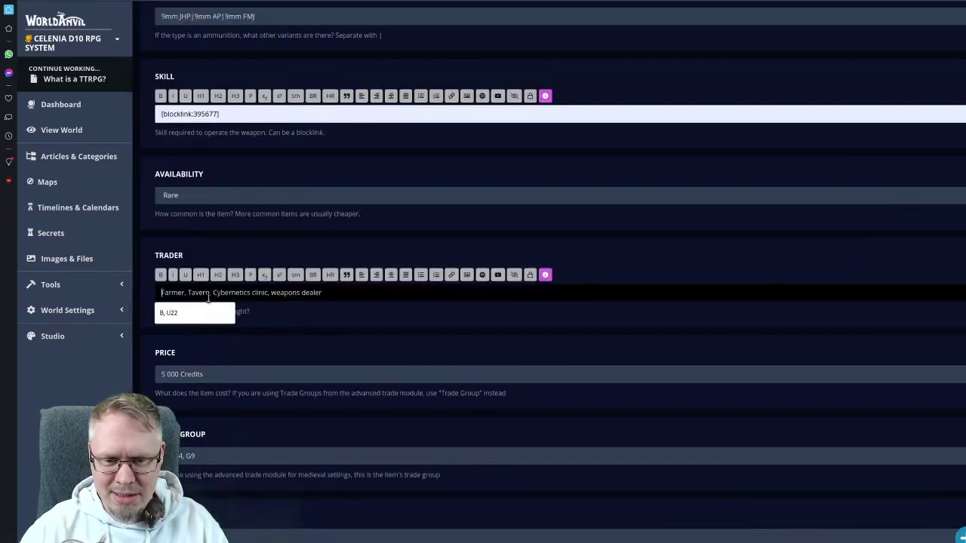
pyautogui.click(185, 312)
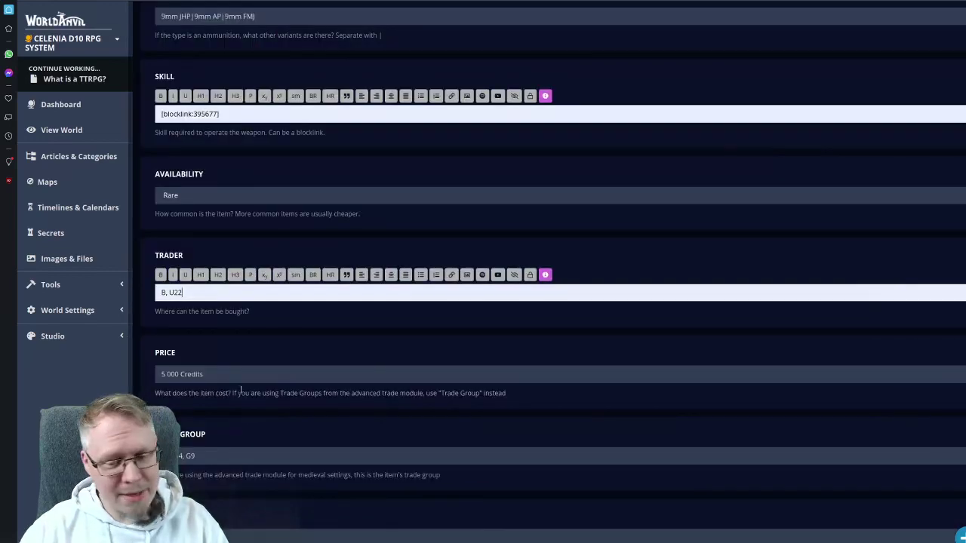
pyautogui.click(186, 467)
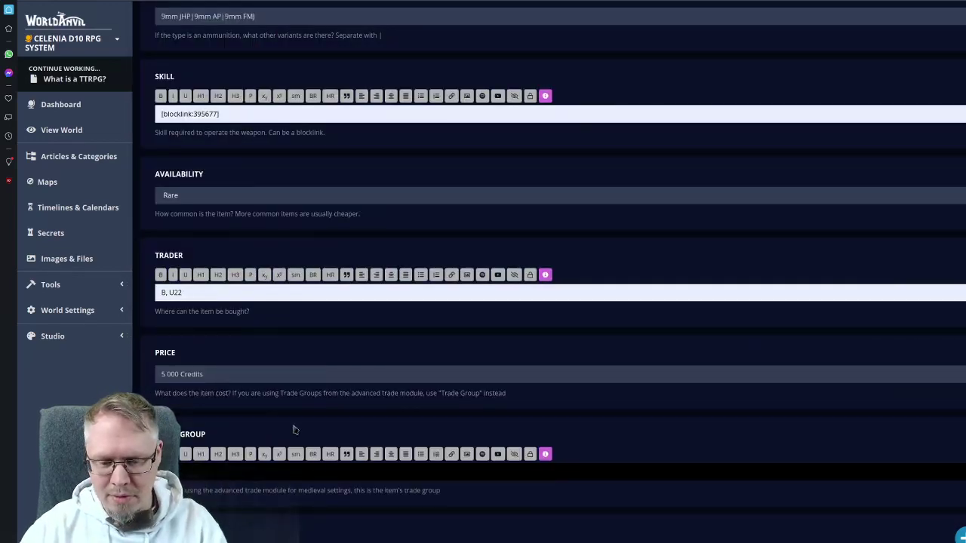
pyautogui.write('G10')
# - Set the Sabre's quality to Normal and weight to 2.3 pounds, and copy its description from the deprecated sheet
pyautogui.click(294, 430)
pyautogui.scroll(-5, 313, 375)
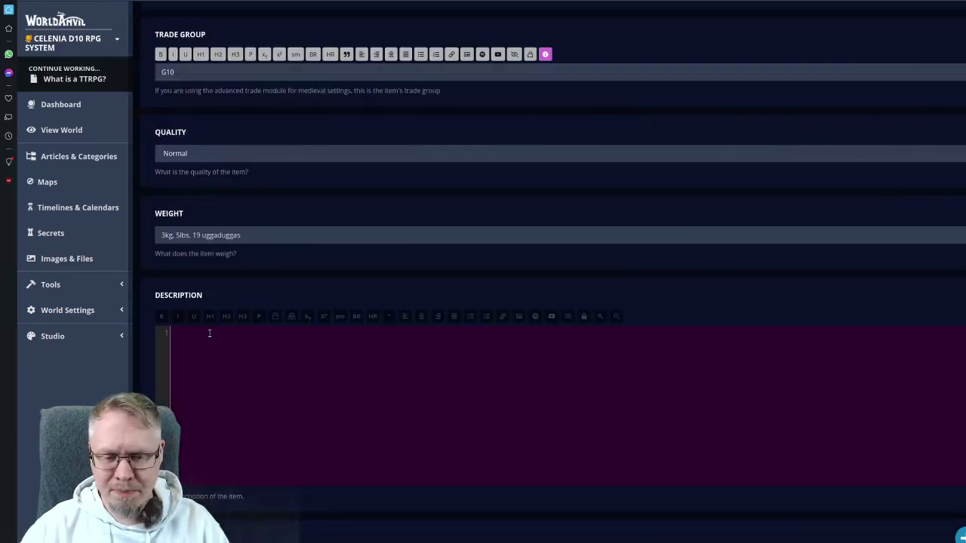
pyautogui.click(187, 233)
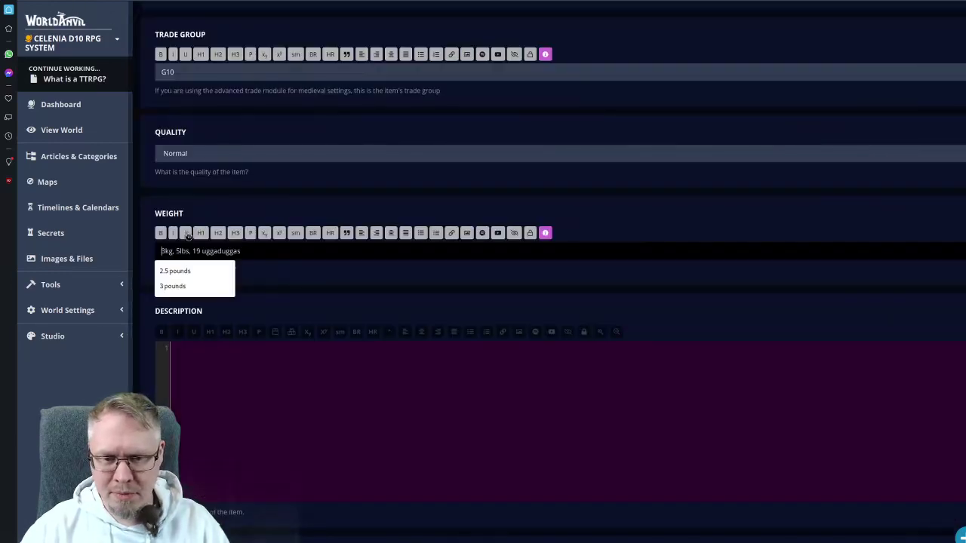
pyautogui.write('2.3')
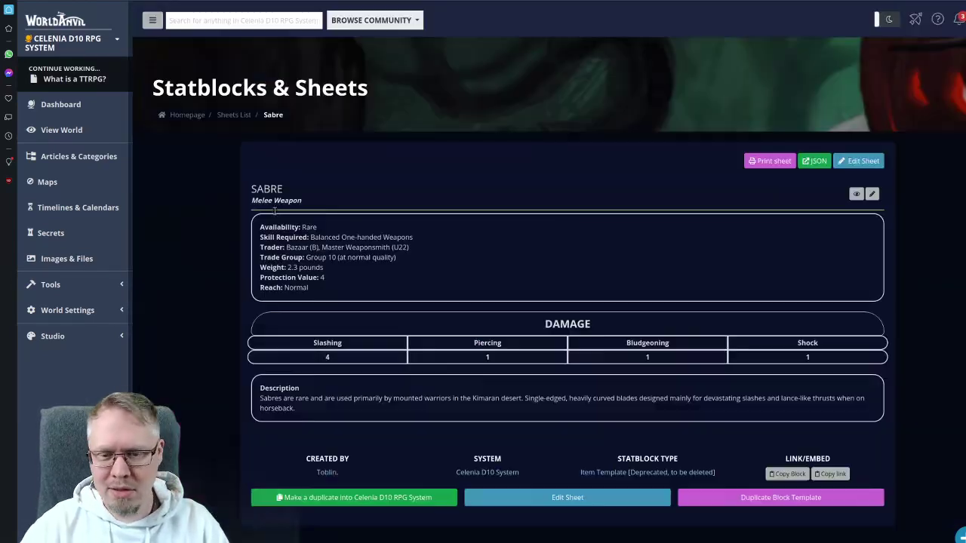
pyautogui.moveTo(259, 398); pyautogui.dragTo(317, 409)
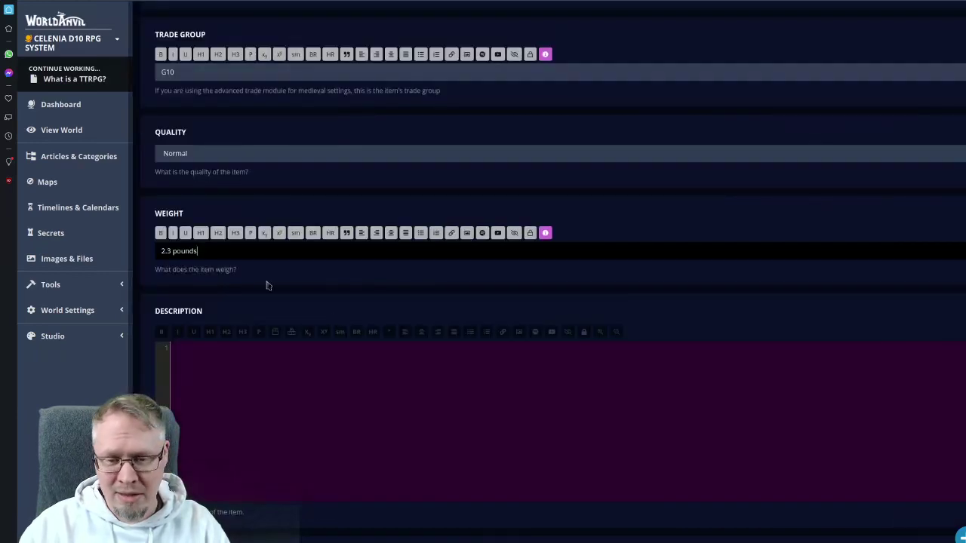
pyautogui.write('Sabres are rare and are used primarily by mounted warriors in the Kimoran desert. Single edged, heavily curved blades designed mainly for devastating slashes and lance-like thrusts when on horseback.')
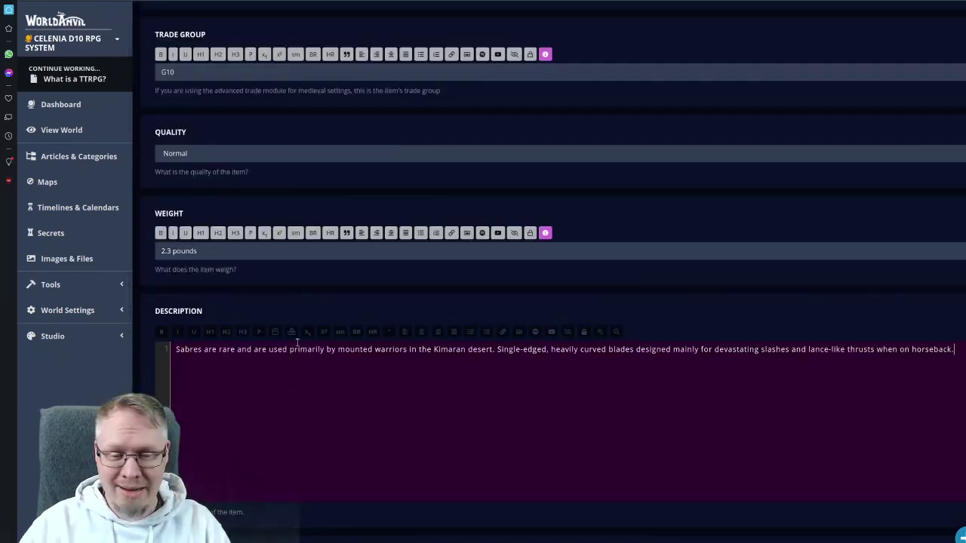
# - Set the Sabre's damage to slash 4, pierce 1, blunt 1 and shock 1, matching the deprecated sheet
pyautogui.scroll(-5, 329, 317)
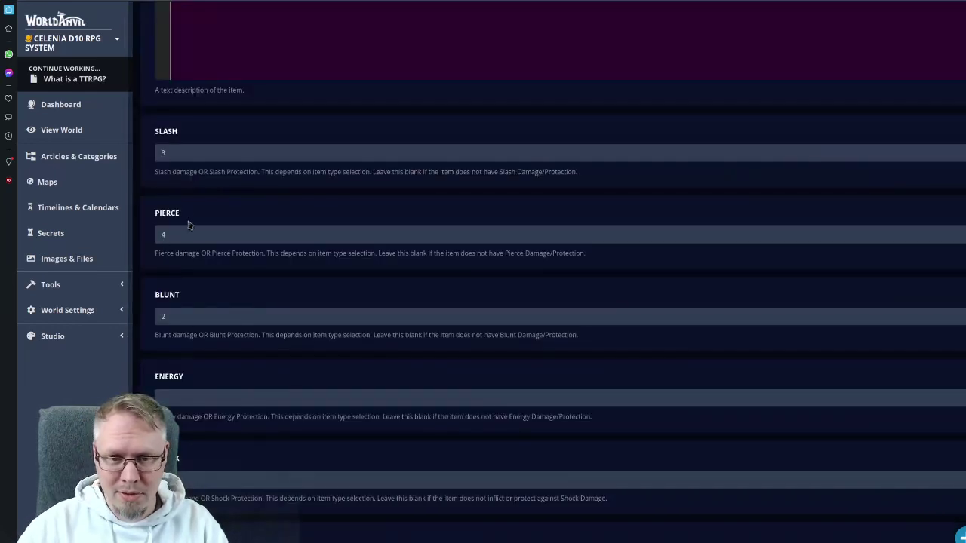
pyautogui.click(181, 158)
pyautogui.press('Tab')
pyautogui.write('1')
pyautogui.press('Tab')
pyautogui.write('1')
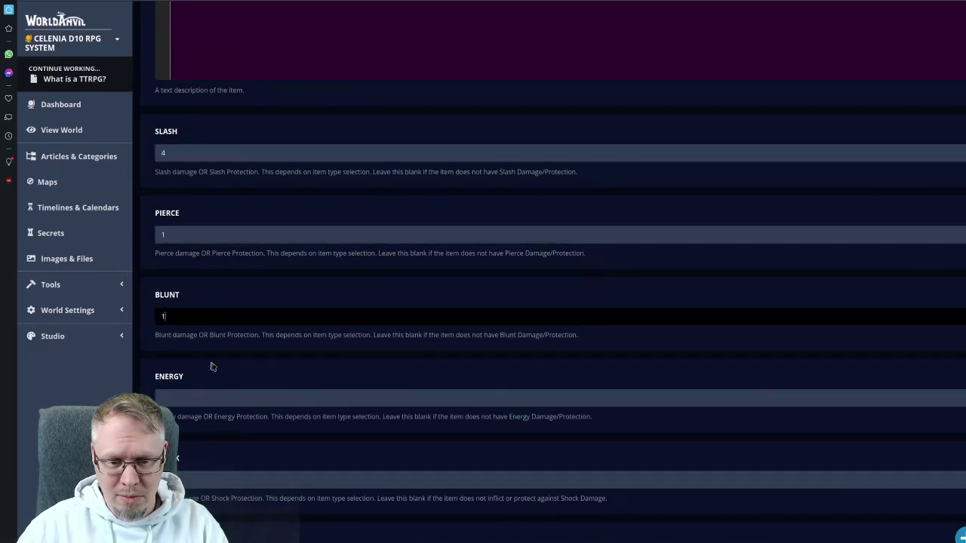
pyautogui.click(209, 480)
pyautogui.scroll(-3, 227, 378)
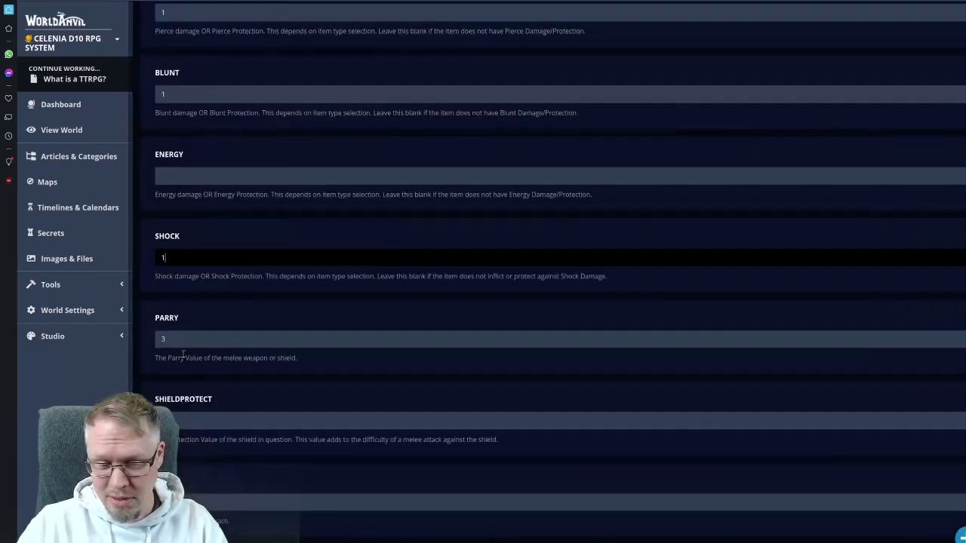
# - Set the Sabre's parry value to 4 and its reach to Normal
pyautogui.press('Tab')
pyautogui.write('4')
pyautogui.scroll(-4, 278, 314)
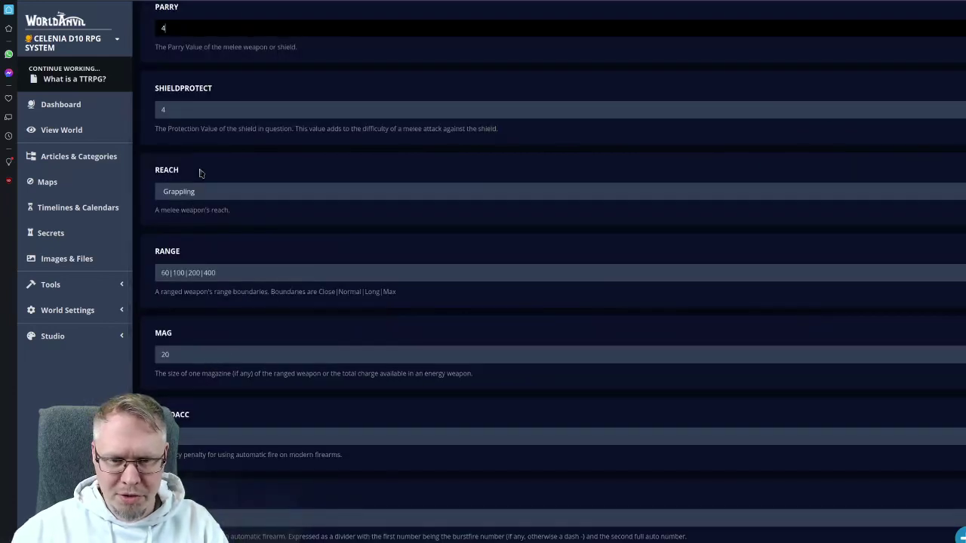
pyautogui.click(198, 193)
pyautogui.click(195, 223)
pyautogui.scroll(-6, 230, 162)
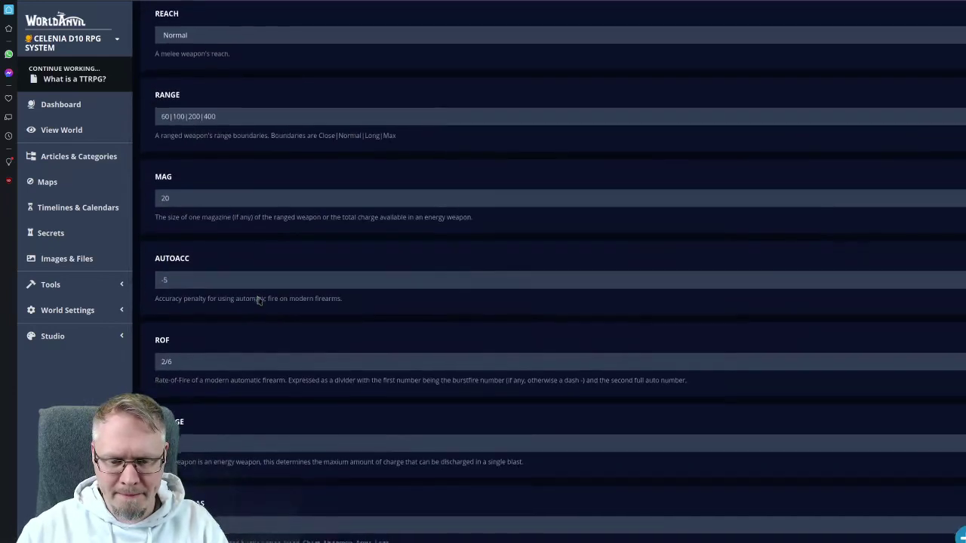
# - Tag the Sabre Medieval,Melee,One-Handed,Weapon,Balanced, allow users to view and share its page, and save the sheet
pyautogui.click(332, 281)
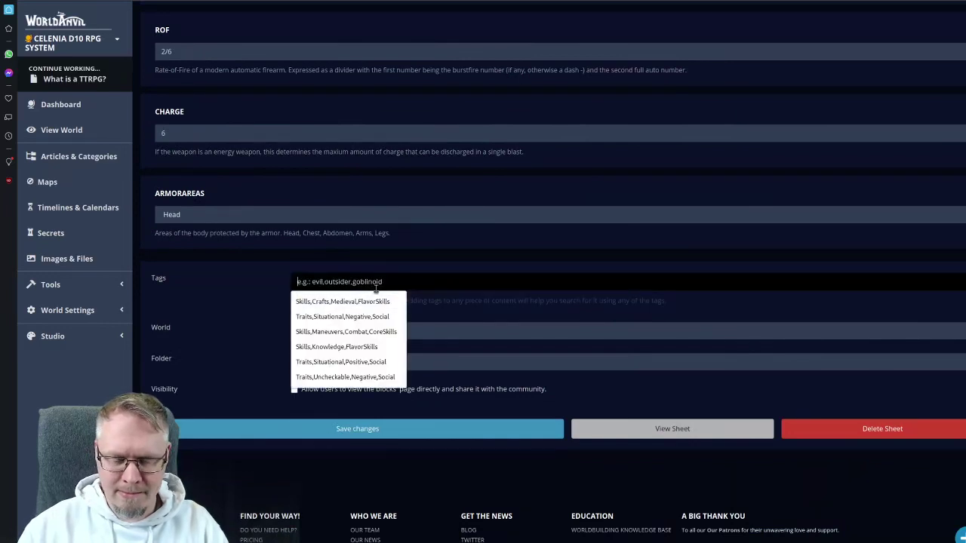
pyautogui.write('Me')
pyautogui.click(362, 318)
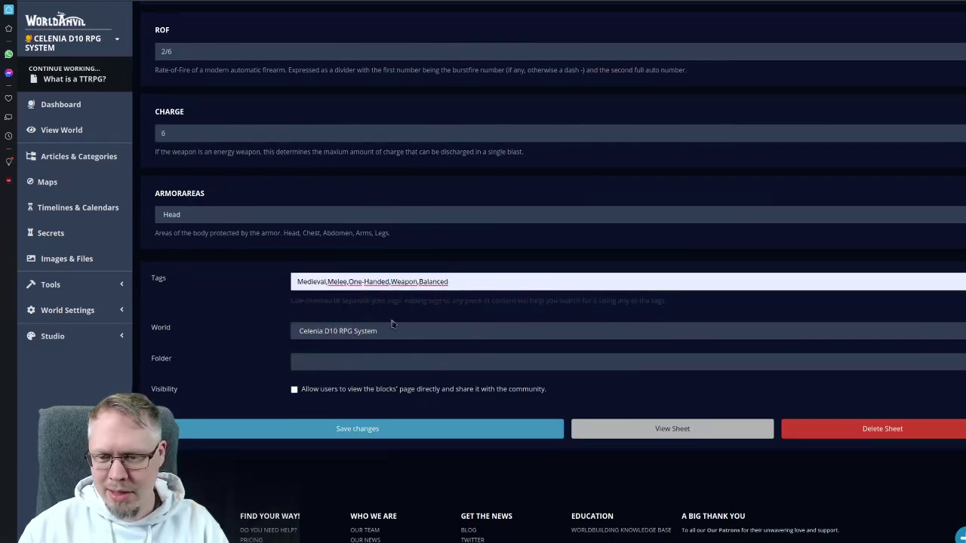
pyautogui.moveTo(308, 390); pyautogui.dragTo(300, 417)
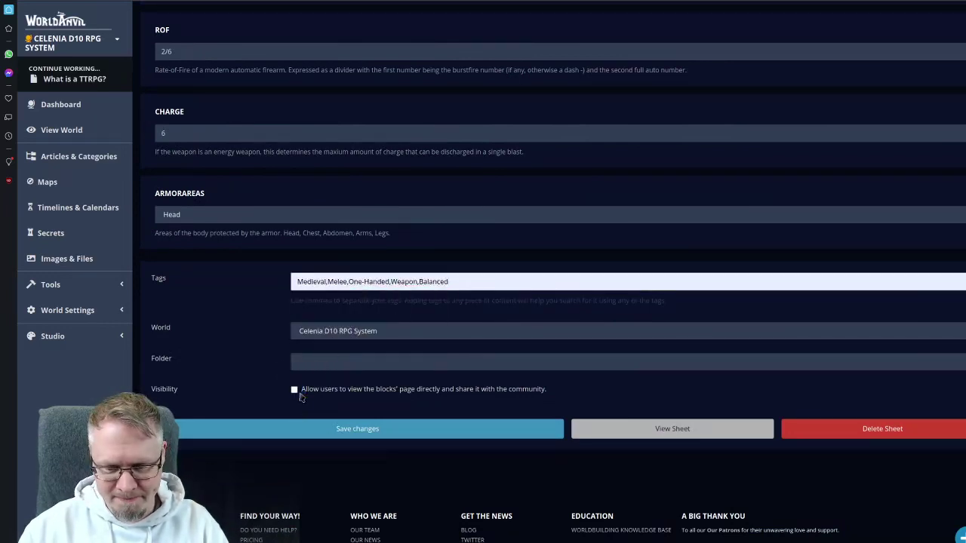
pyautogui.click(294, 389)
pyautogui.click(310, 433)
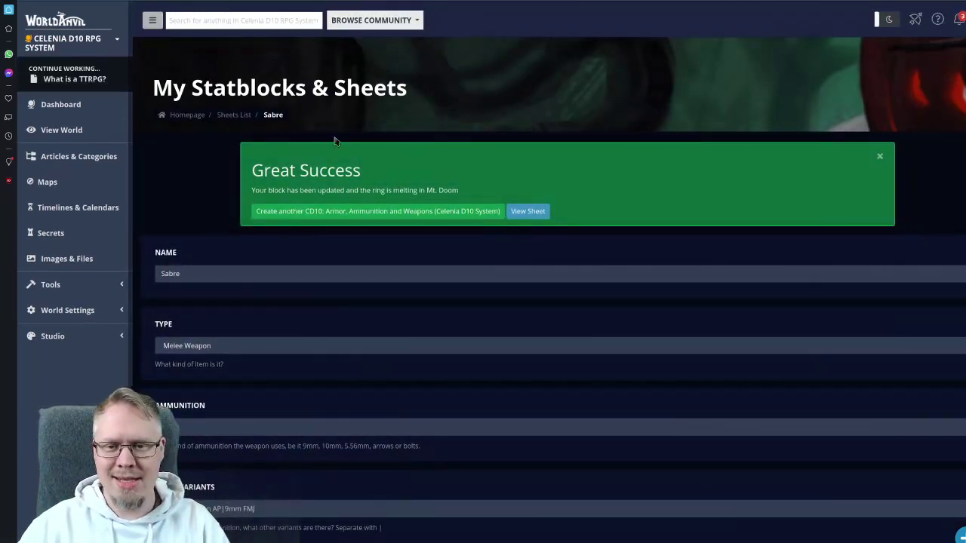
# - Open the deprecated Item Template sheet of the Sabre for editing and delete it permanently
pyautogui.click(528, 212)
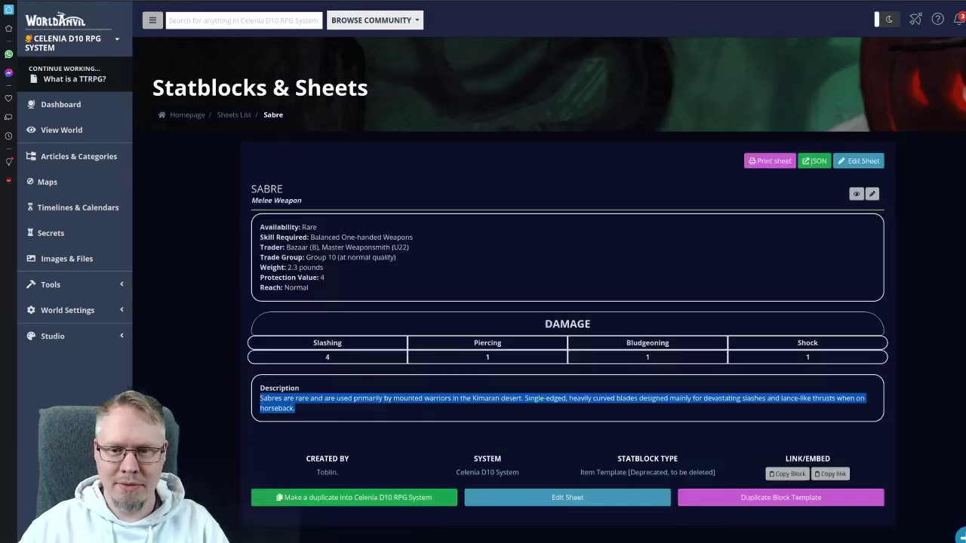
pyautogui.click(858, 161)
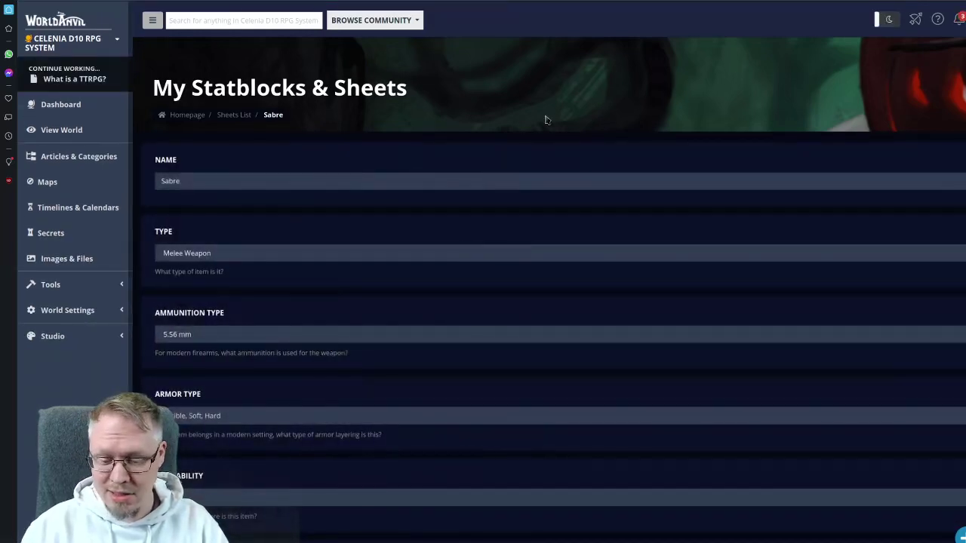
pyautogui.scroll(-15, 547, 119)
pyautogui.click(890, 296)
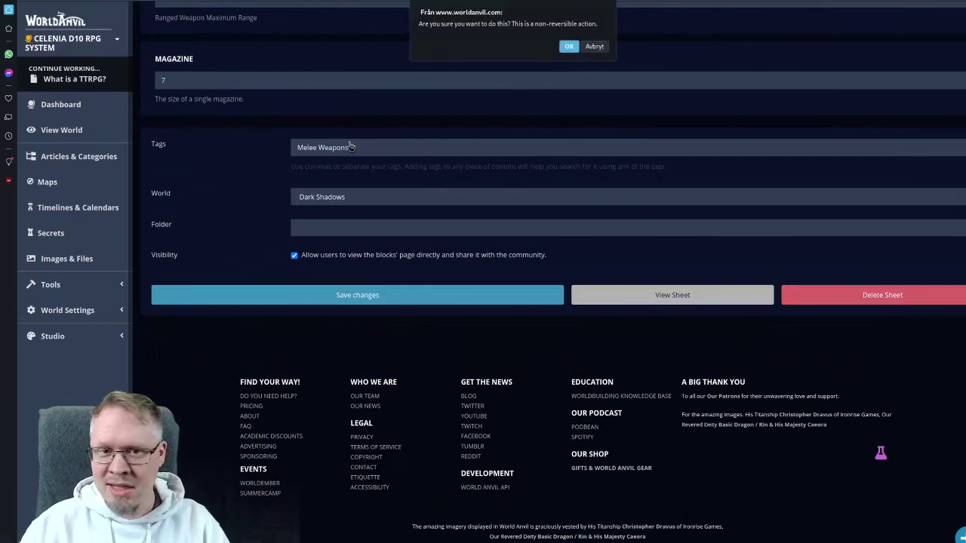
pyautogui.click(567, 47)
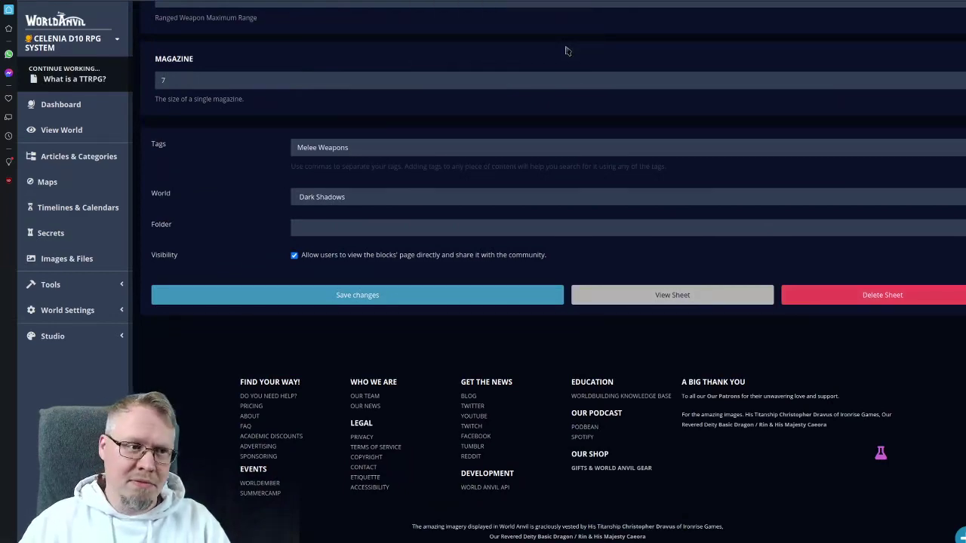
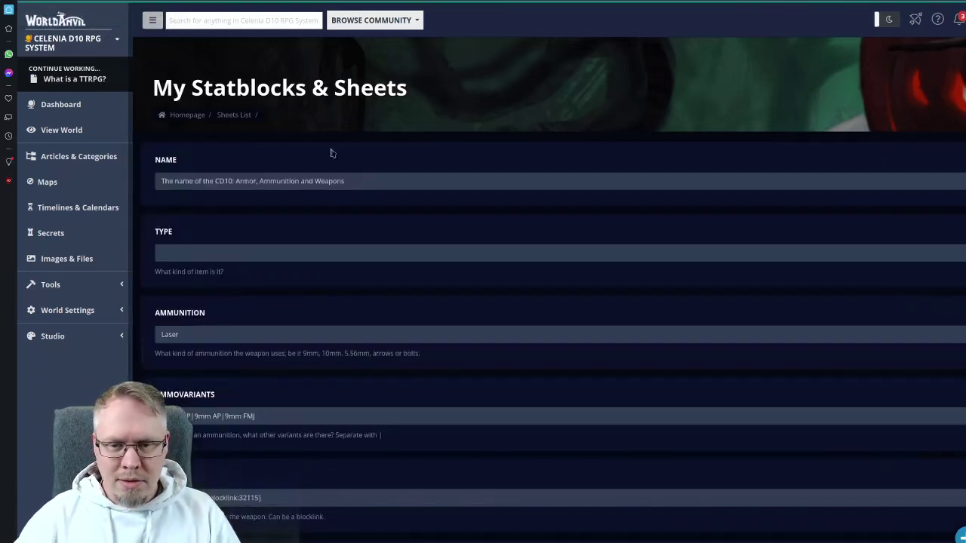
# - Name the new sheet Shortsword, make it a Melee Weapon and set its skill to [blocklink:395677]
pyautogui.click(219, 181)
pyautogui.write('Shortsword')
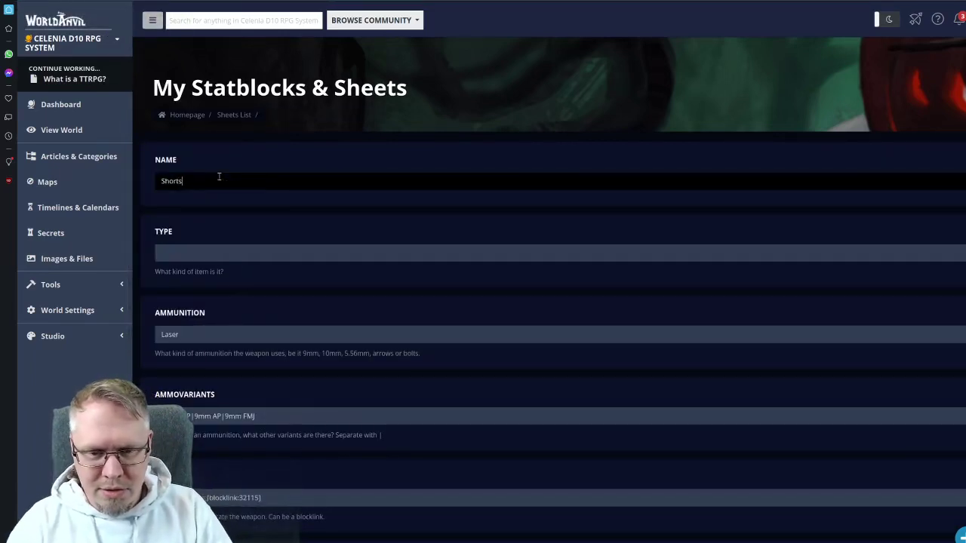
pyautogui.click(209, 255)
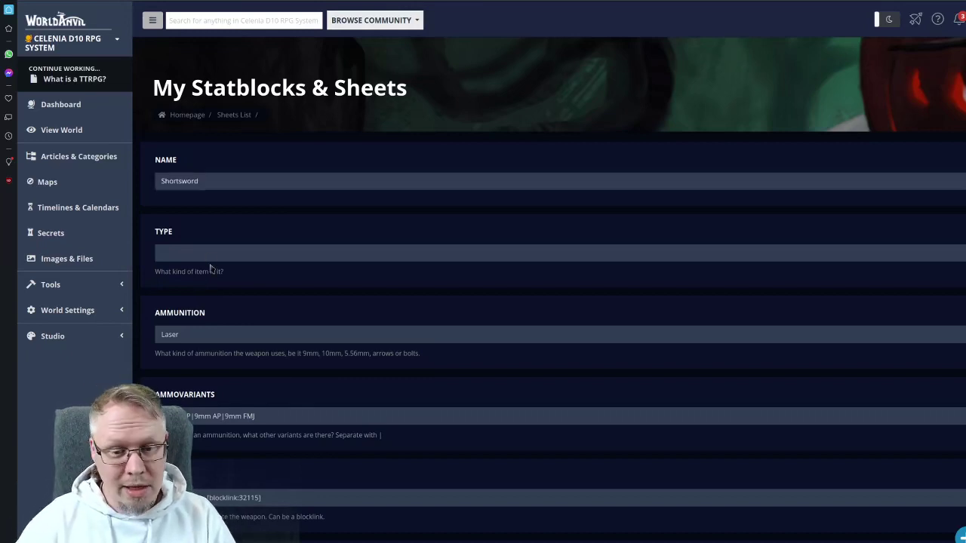
pyautogui.write('Melee Weapon')
pyautogui.scroll(-4, 319, 253)
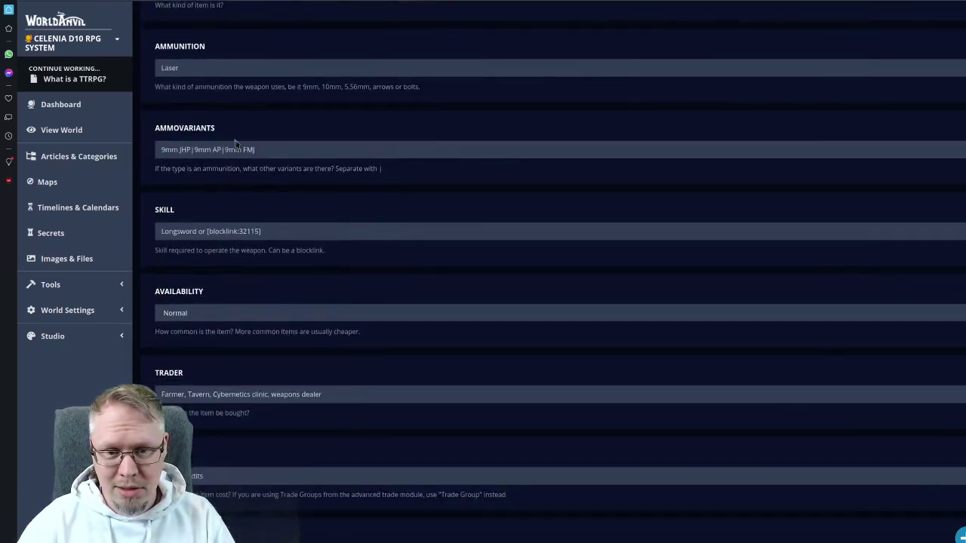
pyautogui.click(189, 230)
pyautogui.click(188, 267)
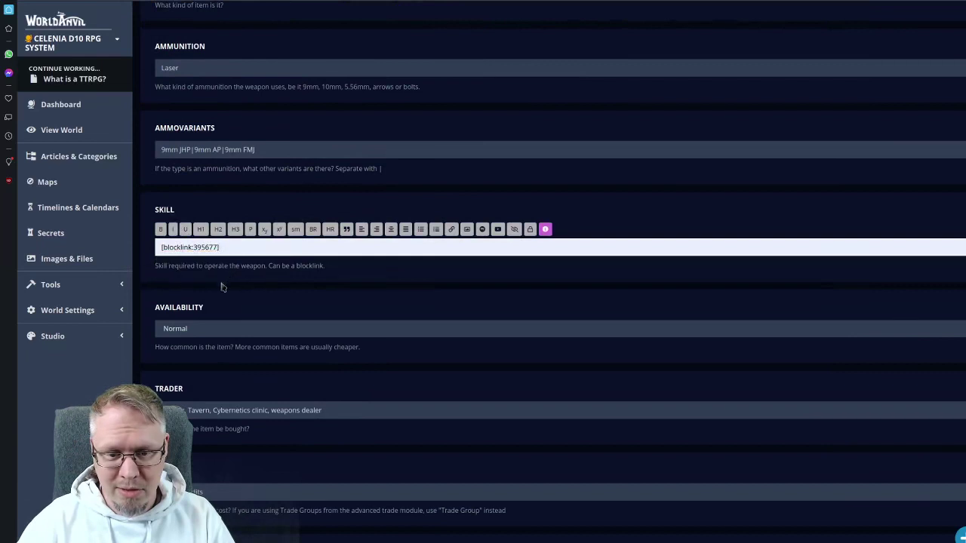
# - Set the Shortsword's availability to Normal, trader to B, U22 and trade group to G8, and save the sheet
pyautogui.scroll(-2, 204, 249)
pyautogui.click(193, 198)
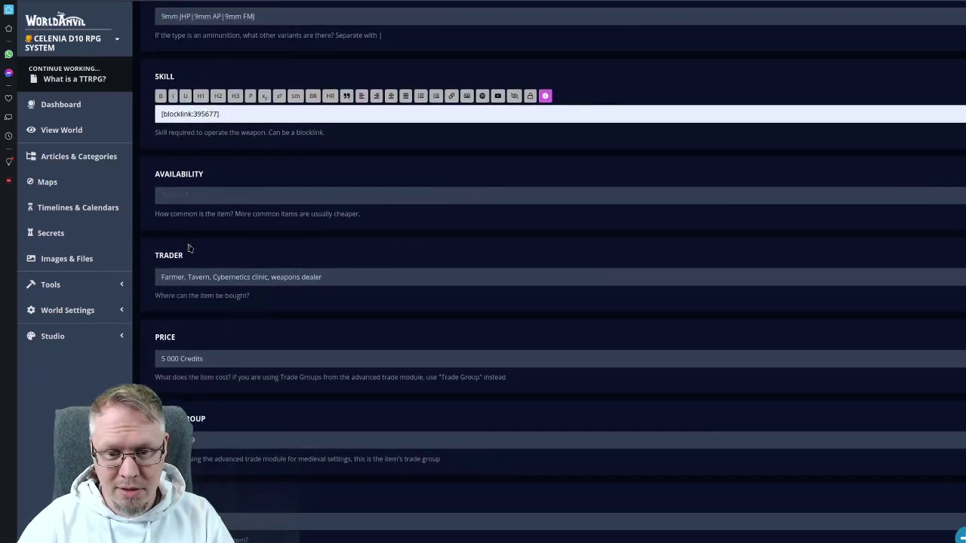
pyautogui.click(219, 273)
pyautogui.click(195, 290)
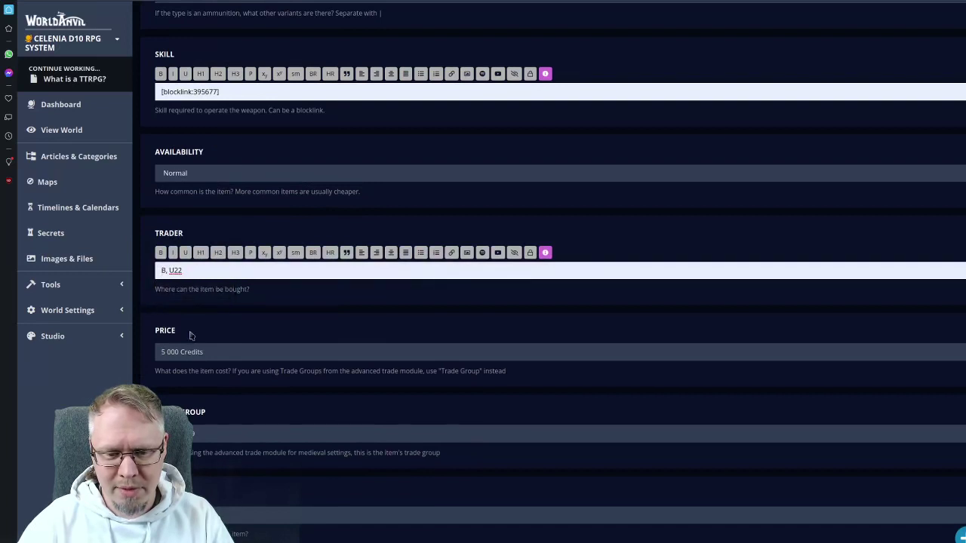
pyautogui.click(219, 434)
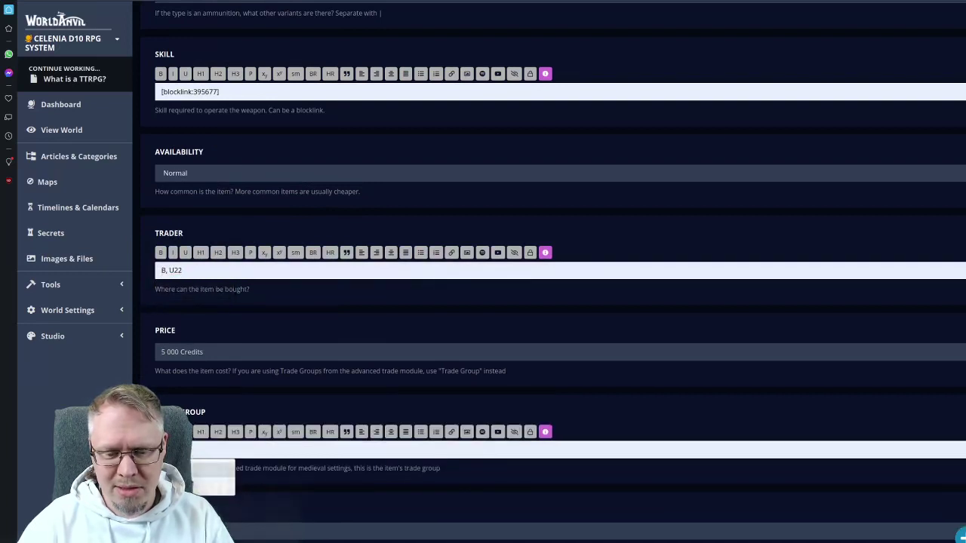
pyautogui.click(199, 453)
pyautogui.press('Return')
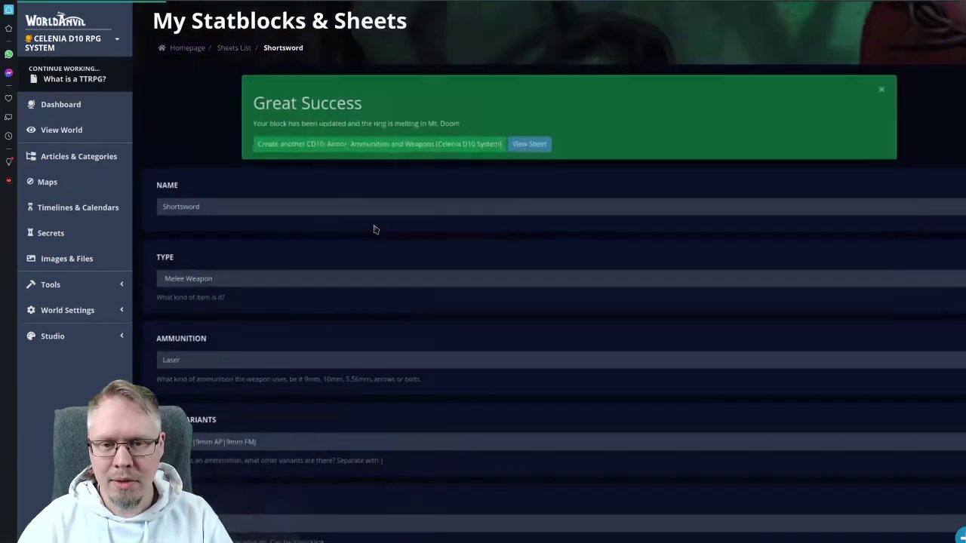
# - Set the Shortsword's weight to 1.5 pounds
pyautogui.scroll(-7, 374, 230)
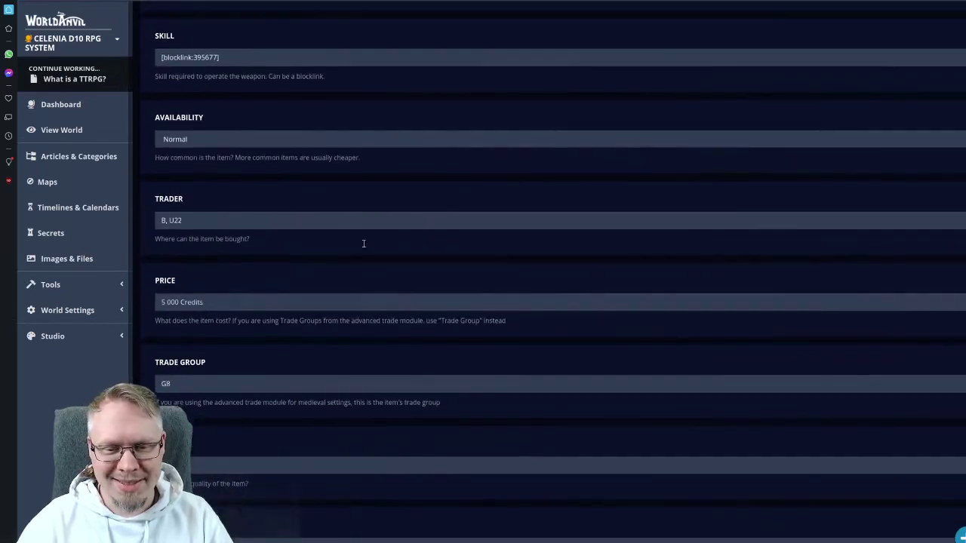
pyautogui.scroll(-3, 302, 211)
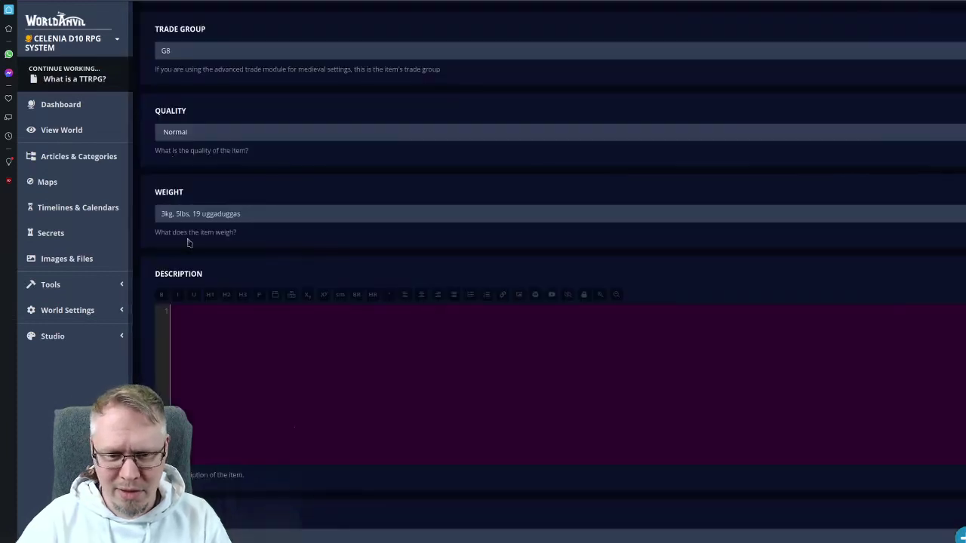
pyautogui.click(188, 215)
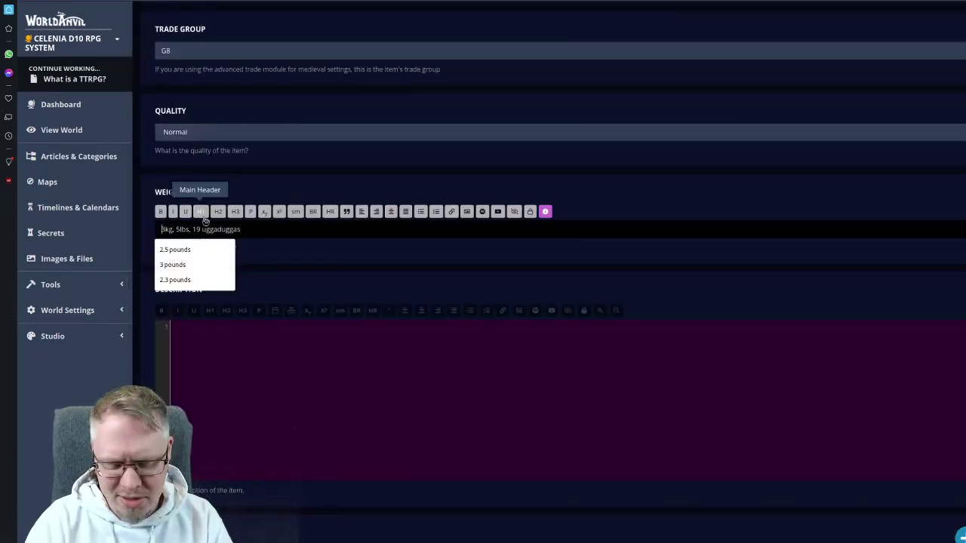
pyautogui.write('1.5 p')
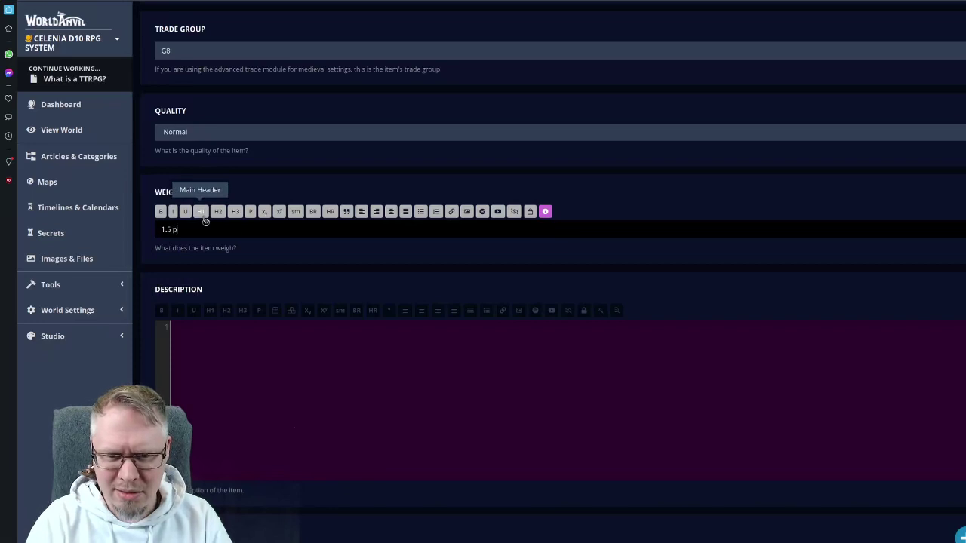
pyautogui.write('ou')
pyautogui.press('BackSpace')
pyautogui.press('BackSpace')
pyautogui.press('BackSpace')
pyautogui.write('pounds')
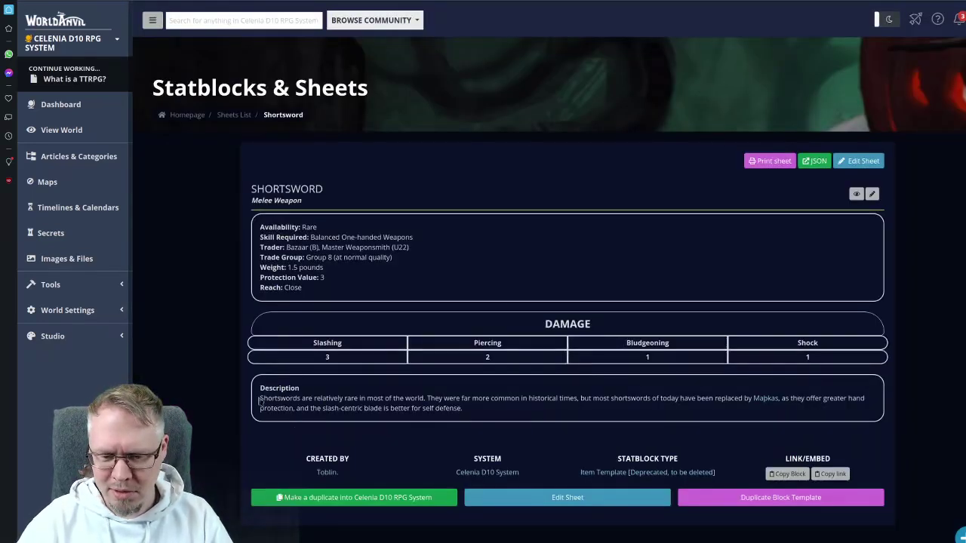
# - Copy the description text from the deprecated Shortsword sheet into the new sheet's description
pyautogui.moveTo(259, 400); pyautogui.dragTo(494, 418)
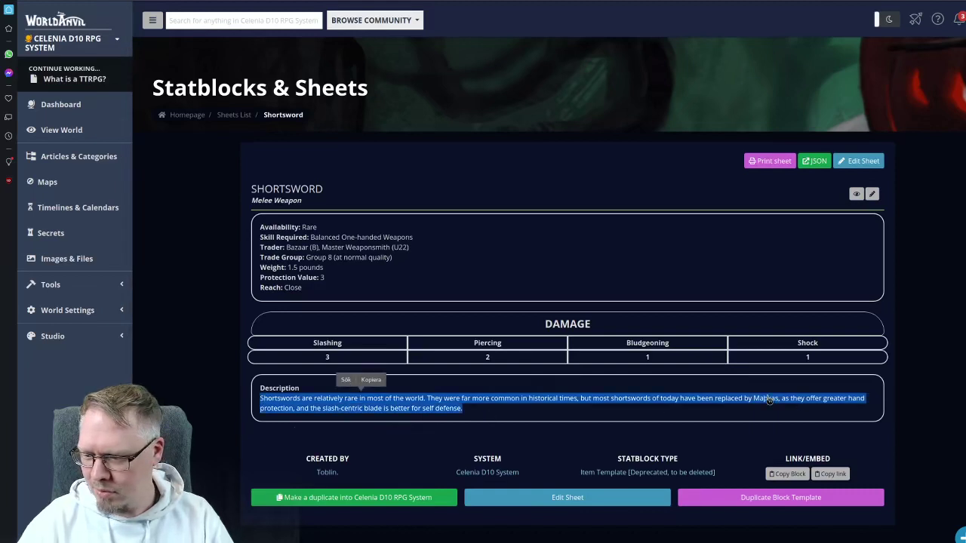
pyautogui.hotkey('ctrl', 'c')
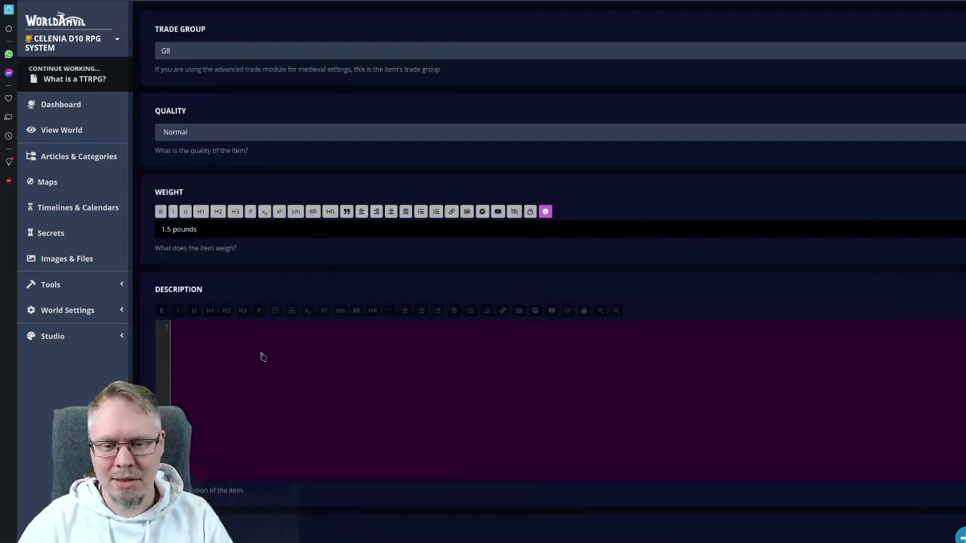
pyautogui.click(271, 354)
pyautogui.hotkey('ctrl', 'v')
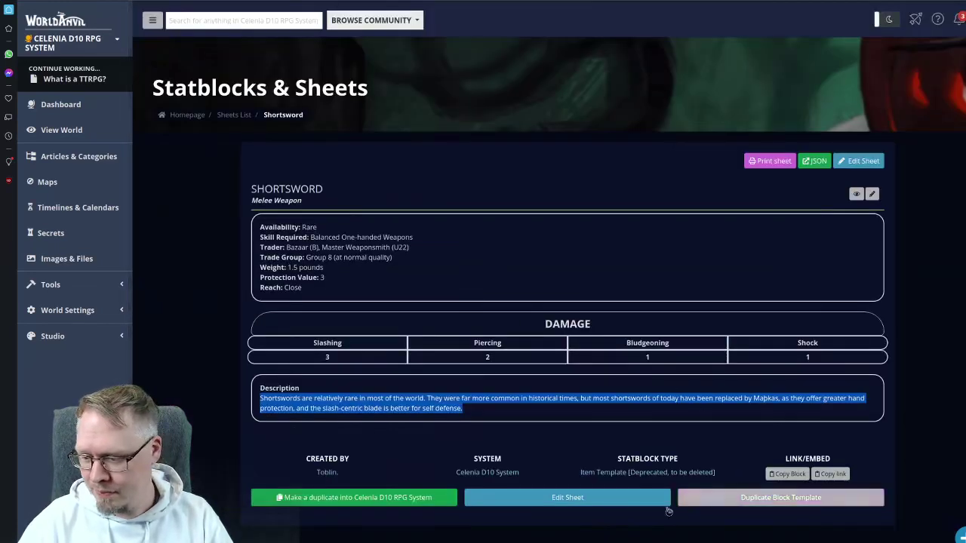
# - Look up the Maþkas link's block number in the deprecated Shortsword description and insert [blocklink:32103 before that word in the new description
pyautogui.click(559, 501)
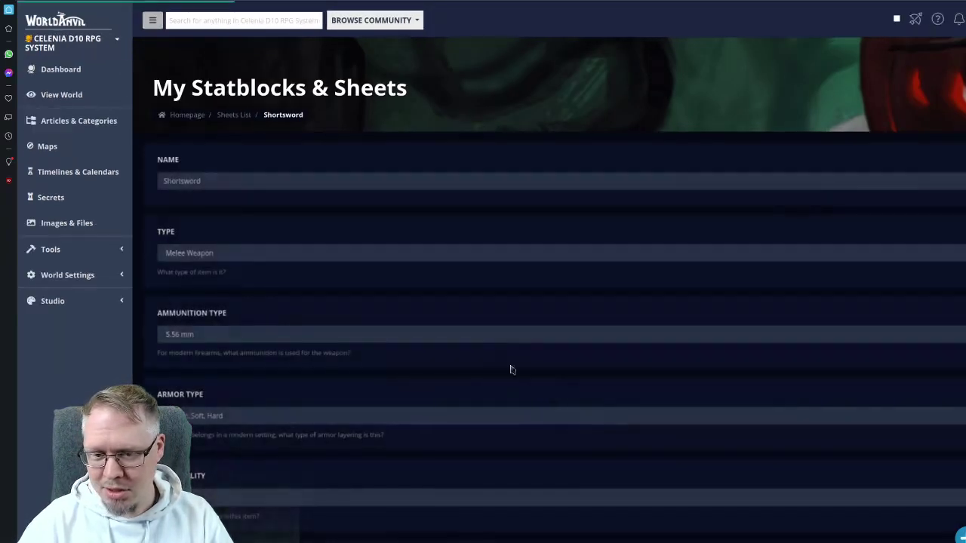
pyautogui.scroll(-15, 412, 387)
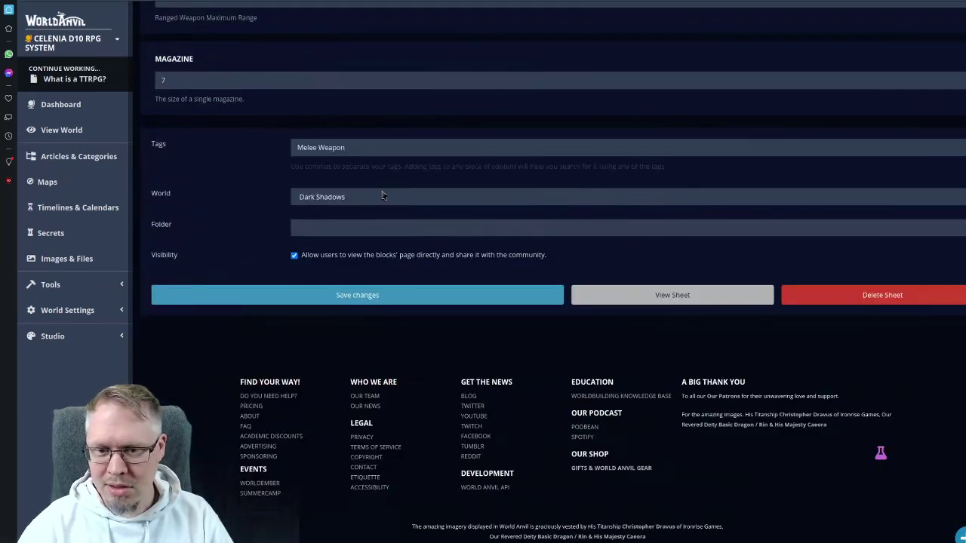
pyautogui.scroll(10, 382, 196)
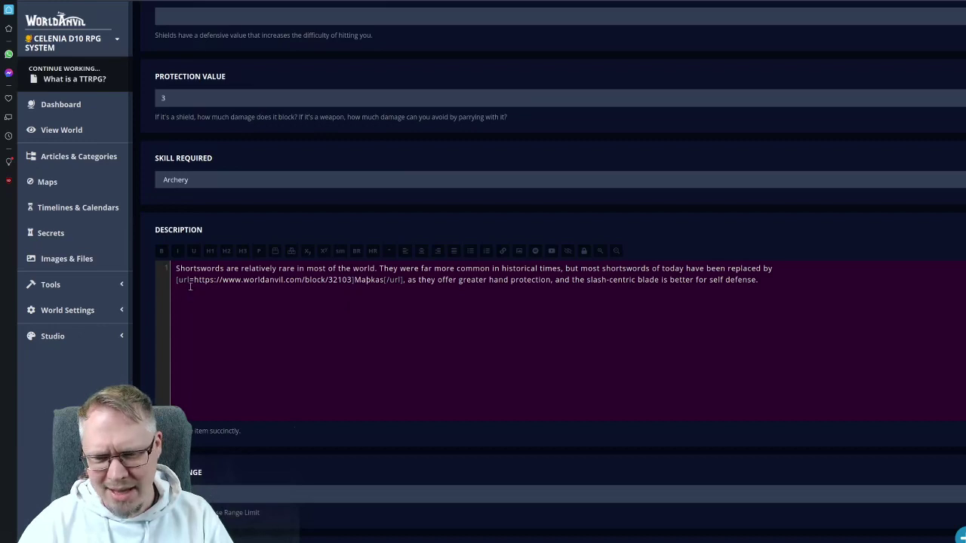
pyautogui.doubleClick(332, 280)
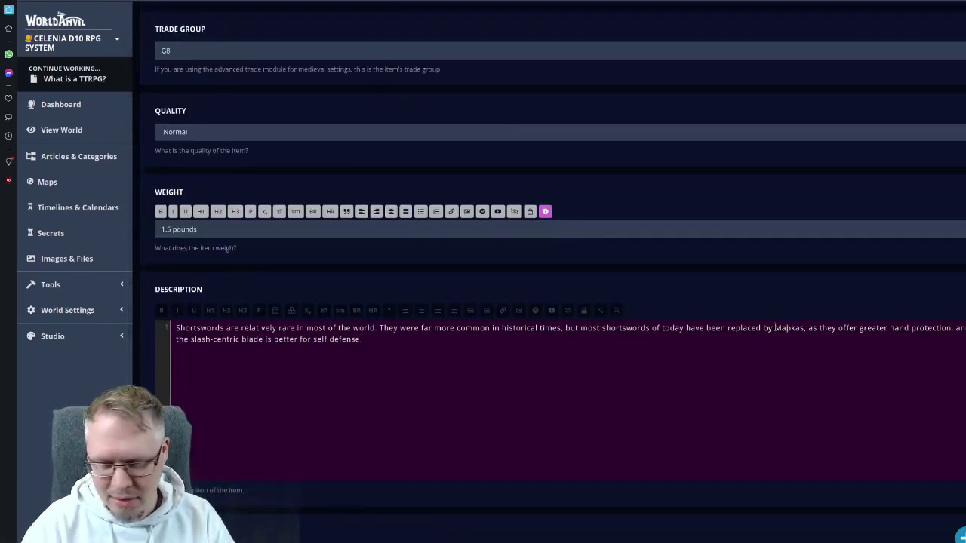
pyautogui.click(775, 327)
pyautogui.write('[blocklink')
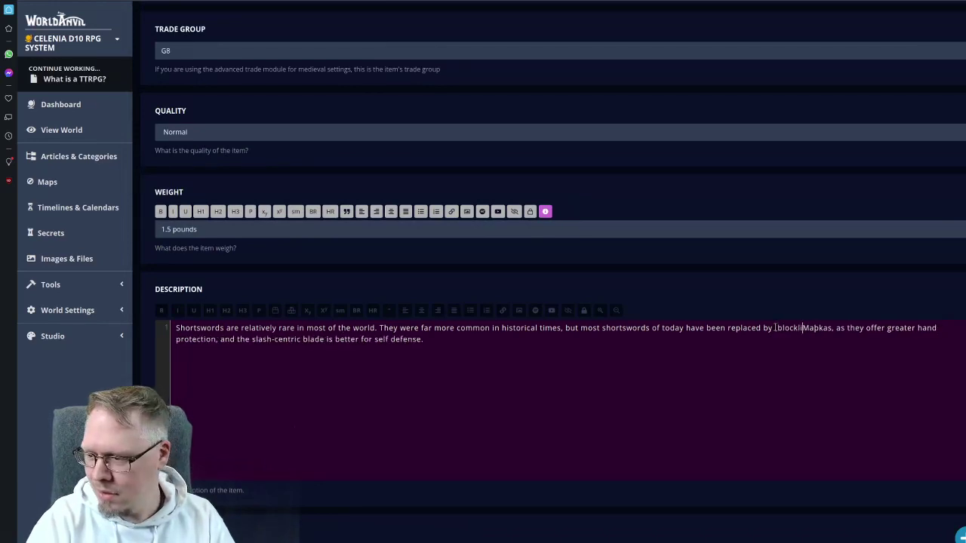
pyautogui.write(':32103')
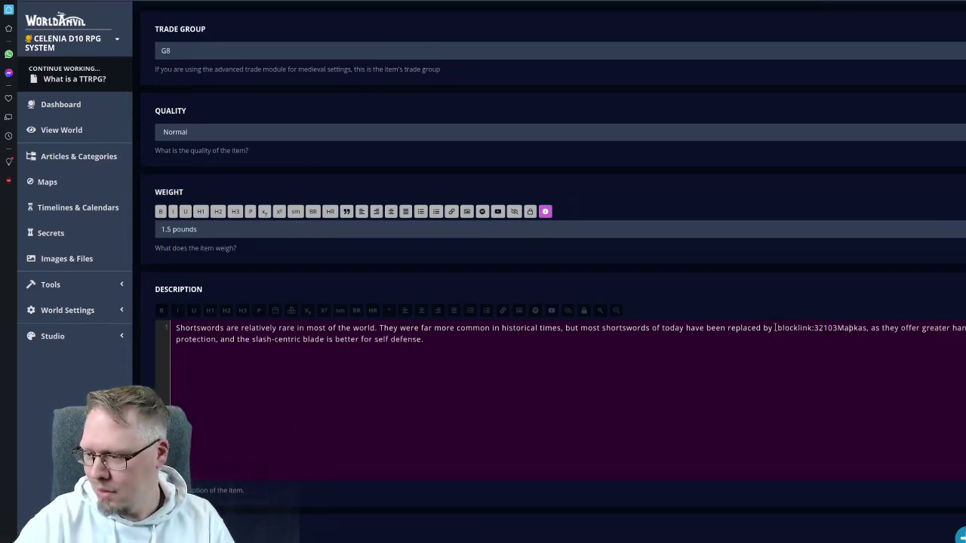
# - Replace the Maþkas mention in the Shortsword description with the block link [blocklink:32103] followed by a plural s
pyautogui.write(']s')
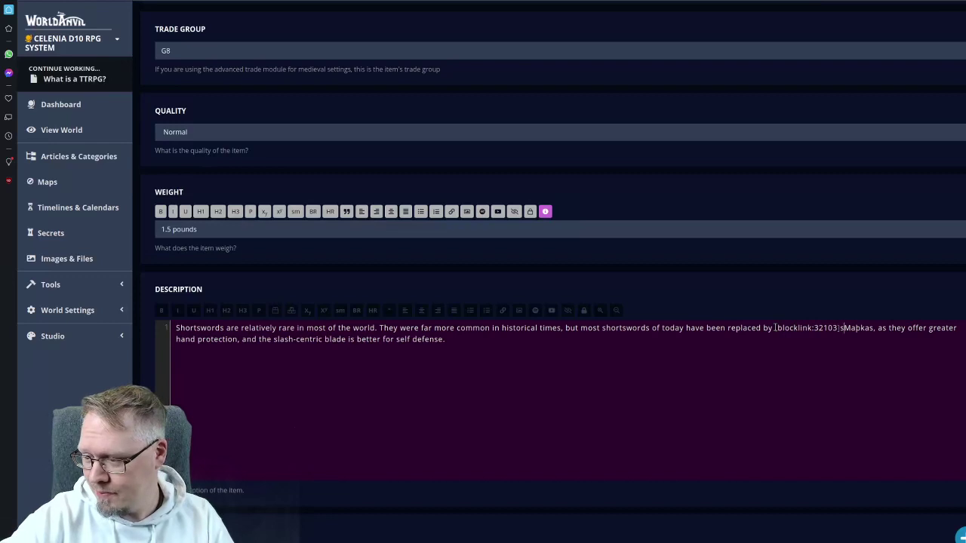
pyautogui.press('Delete')
pyautogui.press('Delete')
pyautogui.press('Delete')
pyautogui.press('Delete')
pyautogui.press('Delete')
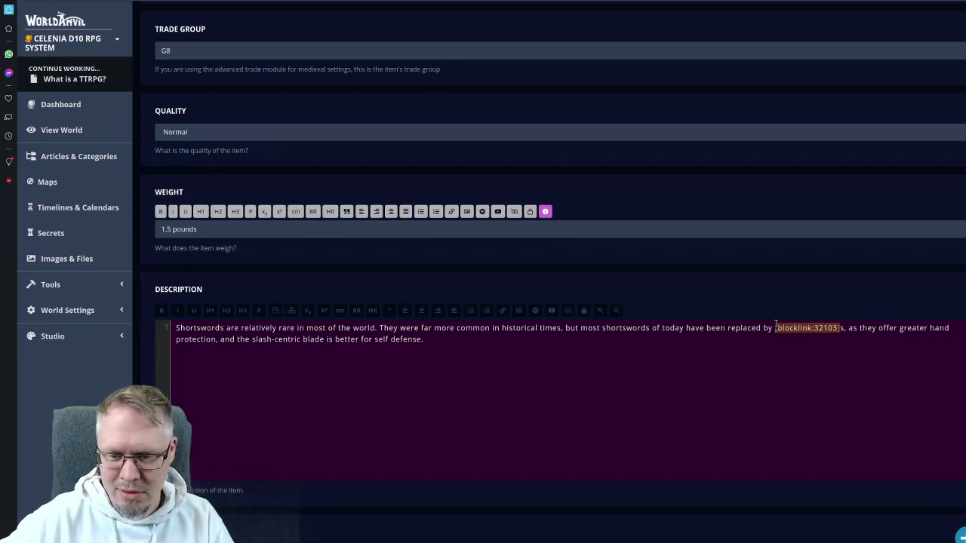
# - Set the Shortsword's damage values to slash 3, pierce 2, blunt 1 and shock 1
pyautogui.scroll(-5, 802, 384)
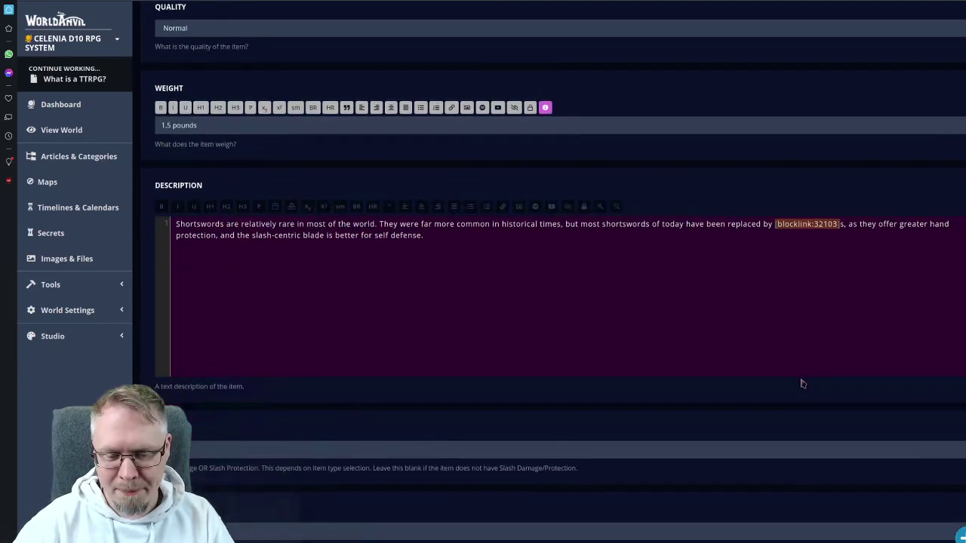
pyautogui.click(194, 195)
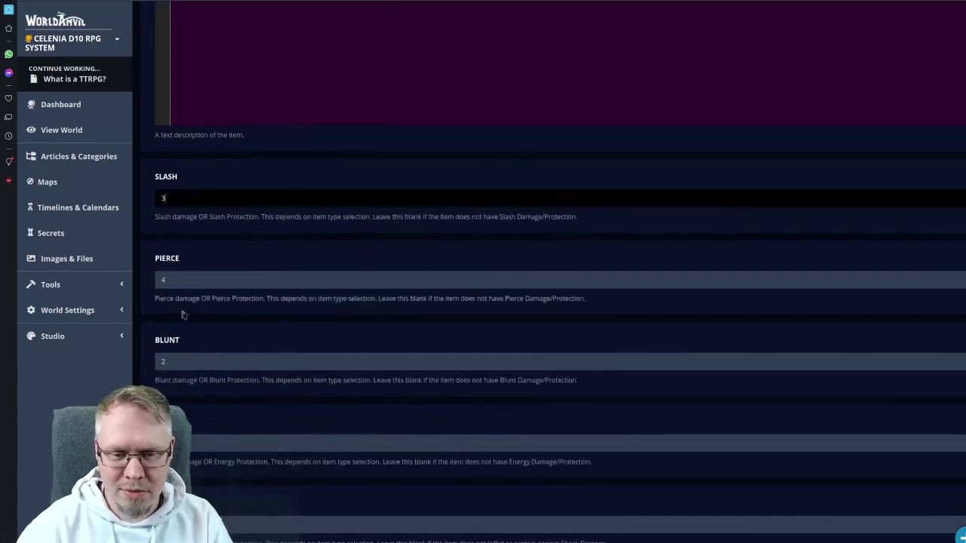
pyautogui.click(201, 279)
pyautogui.press('BackSpace')
pyautogui.write('2')
pyautogui.click(193, 363)
pyautogui.press('BackSpace')
pyautogui.write('1')
pyautogui.scroll(-2, 194, 362)
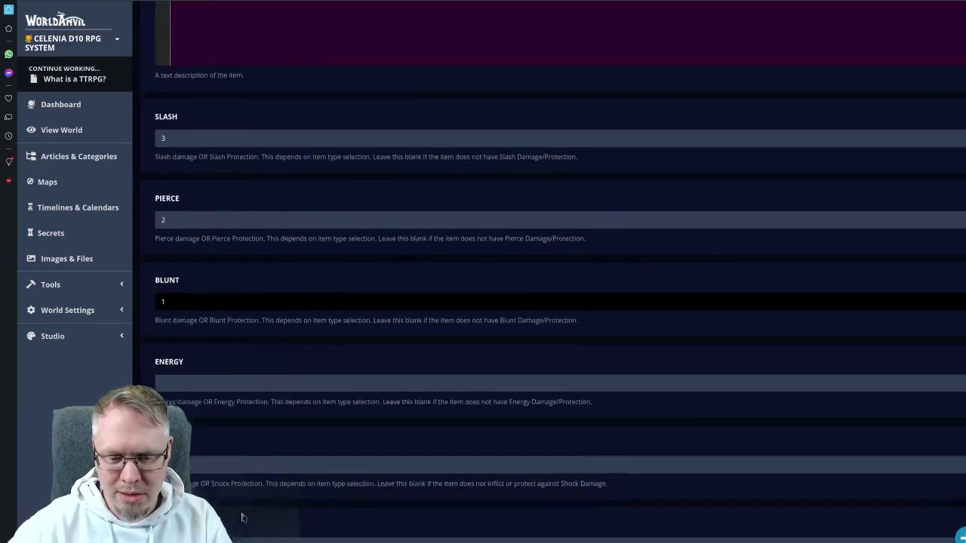
pyautogui.click(250, 347)
pyautogui.write('1')
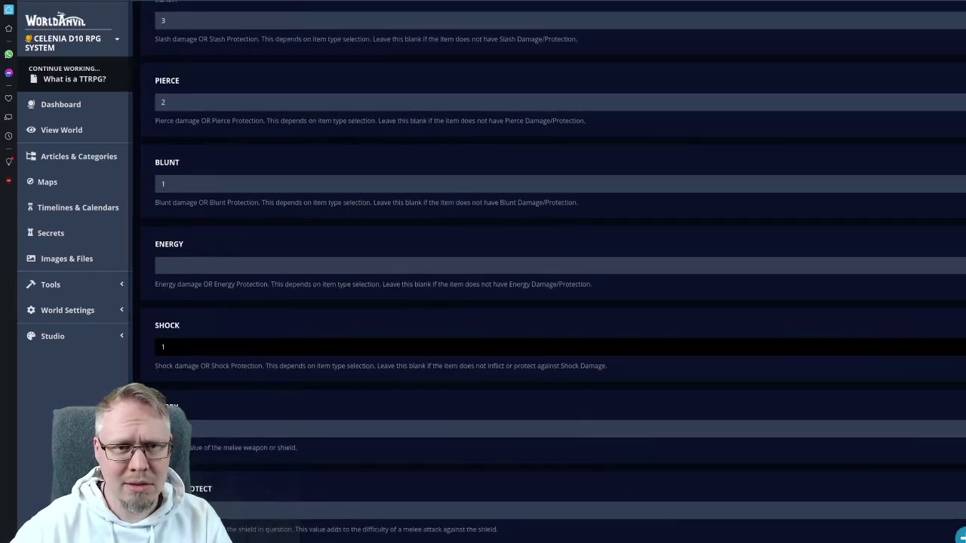
# - Check the old Shortsword sheet and set the new one's parry to 3 and its reach to Close
pyautogui.scroll(-8, 367, 280)
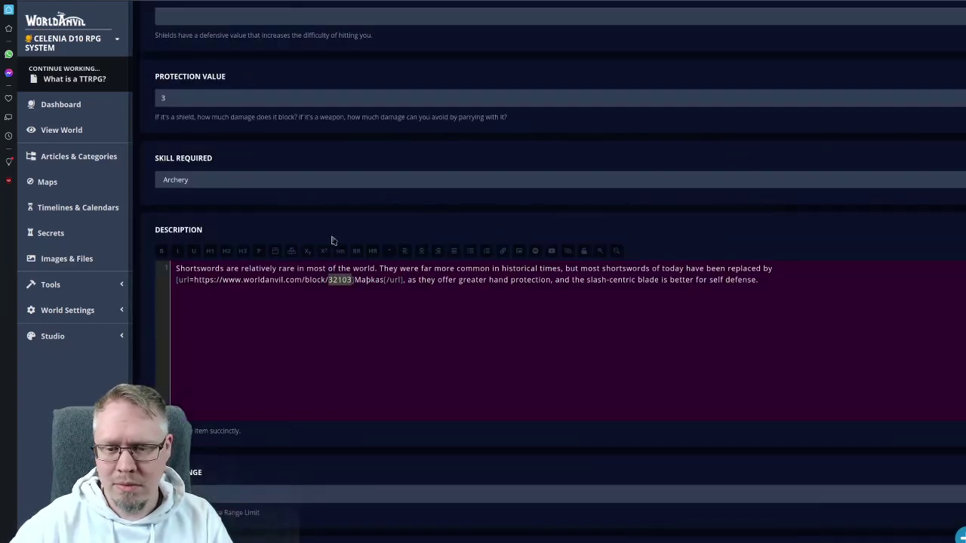
pyautogui.hotkey('ctrl', 's')
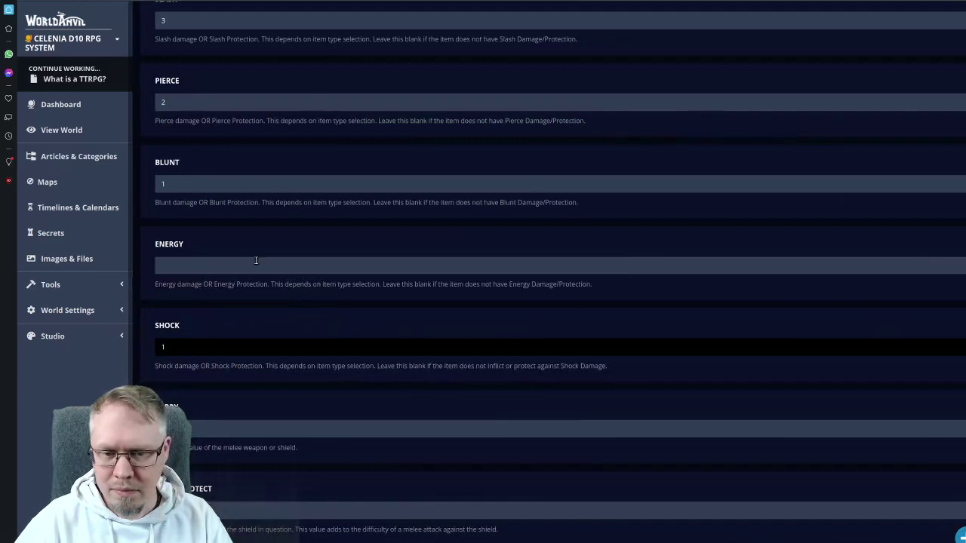
pyautogui.scroll(-2, 252, 334)
pyautogui.click(205, 276)
pyautogui.write('3')
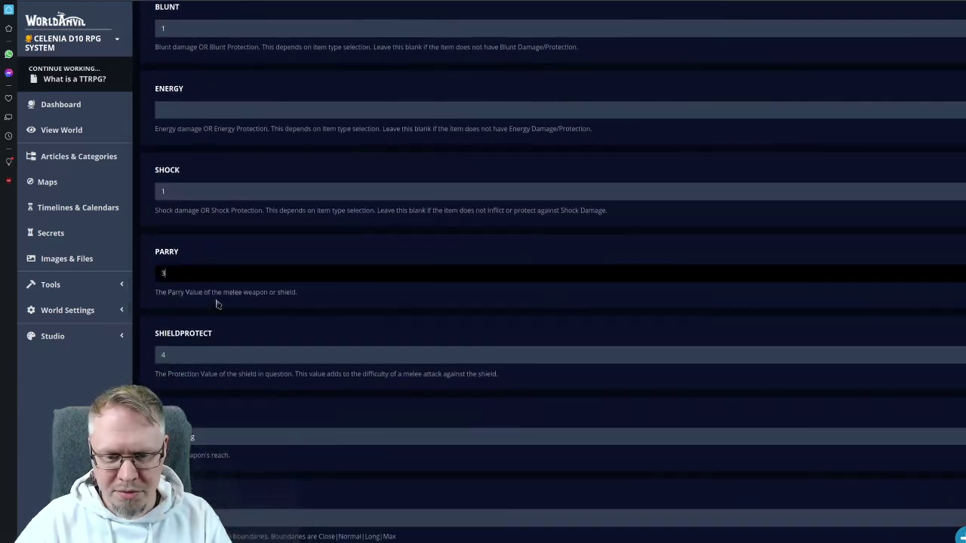
pyautogui.click(216, 304)
pyautogui.scroll(-2, 216, 304)
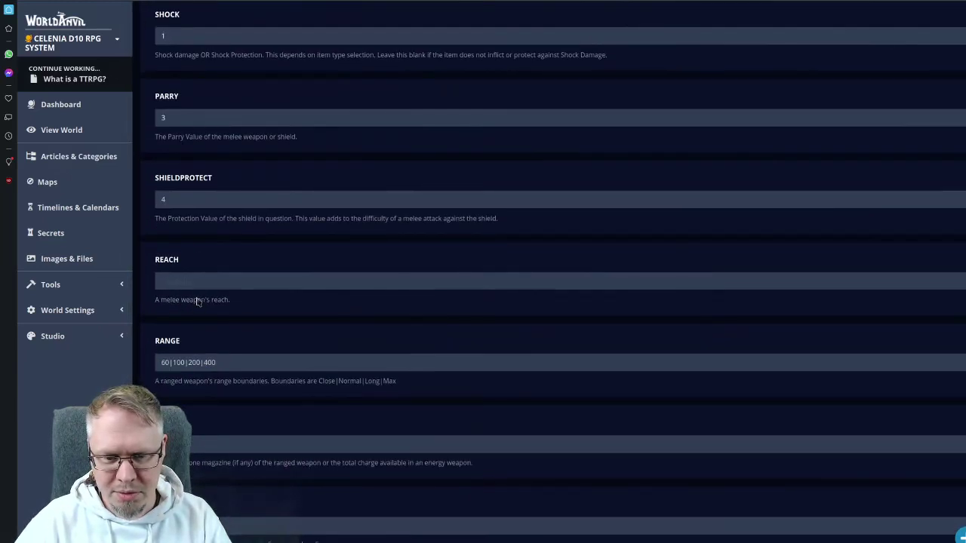
pyautogui.click(267, 285)
pyautogui.write('Close')
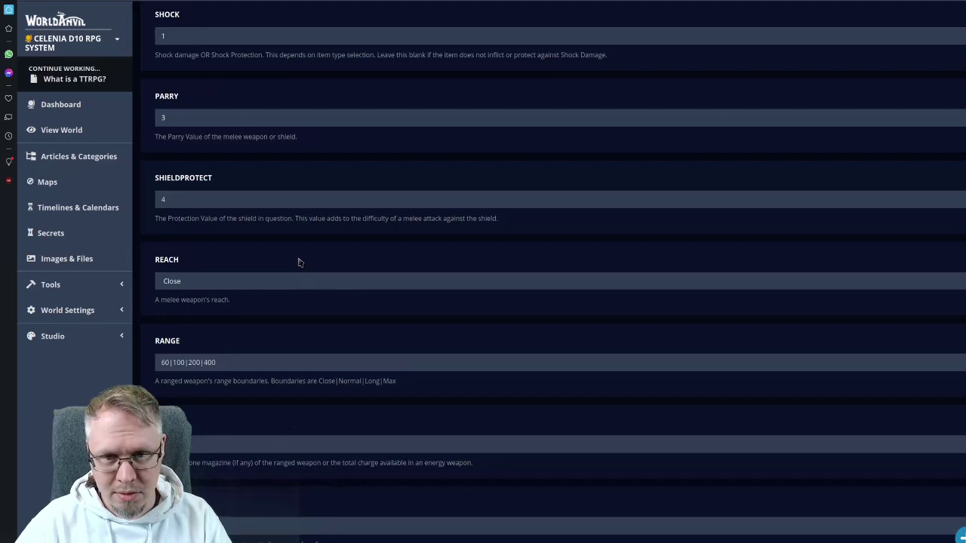
# - Tag the sheet Medieval,Melee,One-Handed,Weapon,Balanced, allow users to view and share it, and save the changes
pyautogui.scroll(-7, 300, 262)
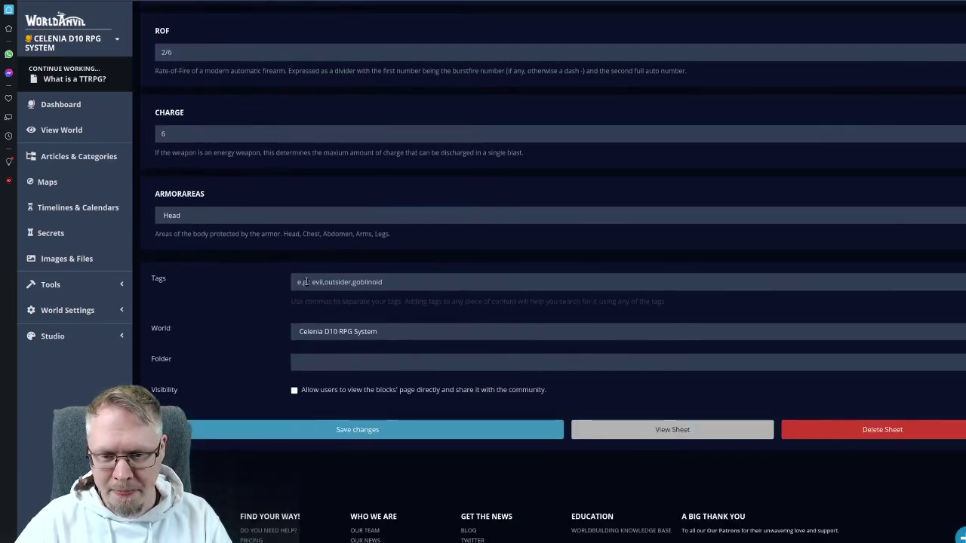
pyautogui.click(306, 282)
pyautogui.write('M')
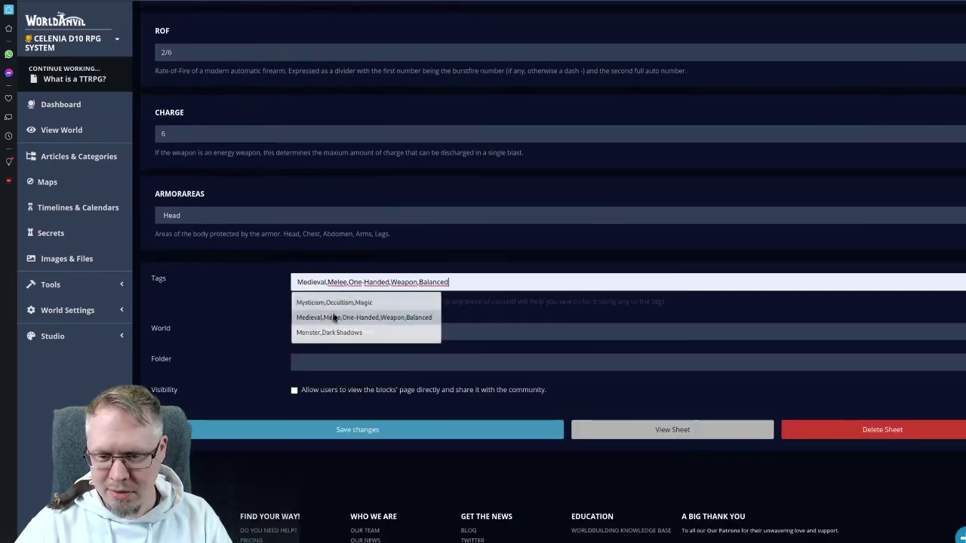
pyautogui.click(334, 317)
pyautogui.click(294, 390)
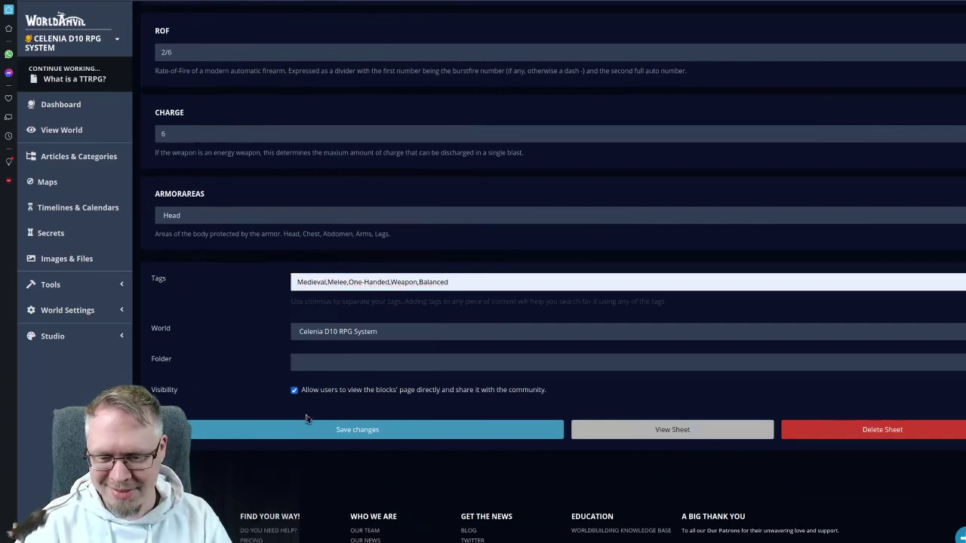
pyautogui.click(307, 424)
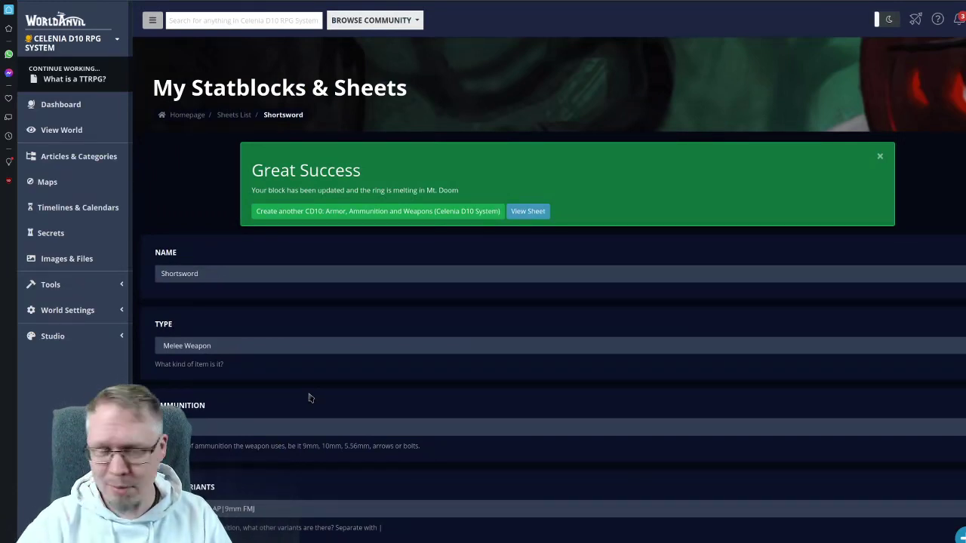
# - Start another CD10: Armor, Ammunition and Weapons sheet and delete the old Shortsword sheet belonging to the Dark Shadows world
pyautogui.click(447, 214)
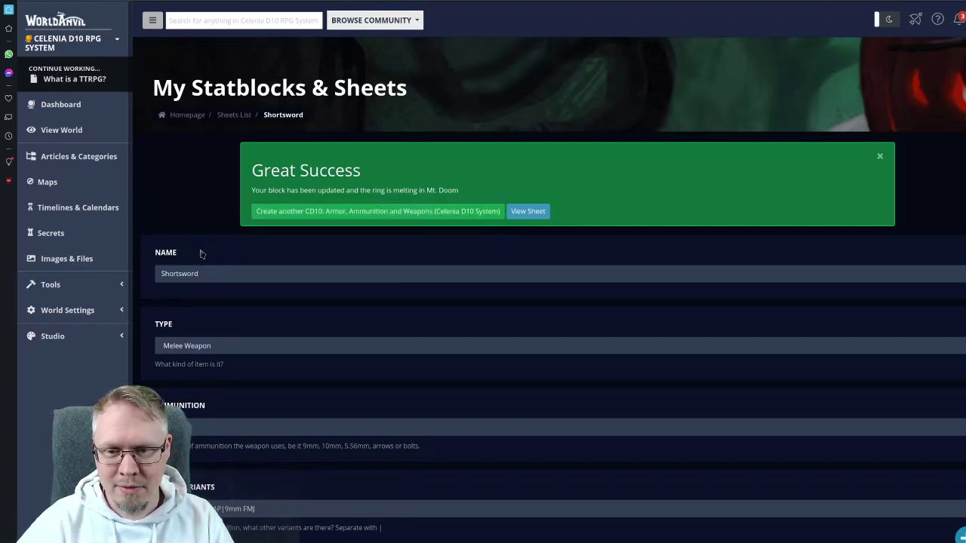
pyautogui.hotkey('alt', 'Left')
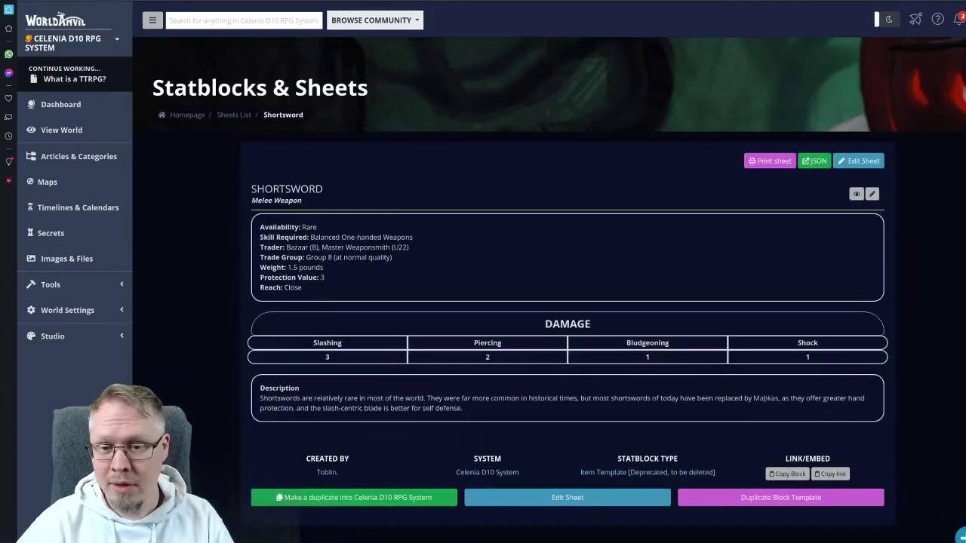
pyautogui.click(853, 161)
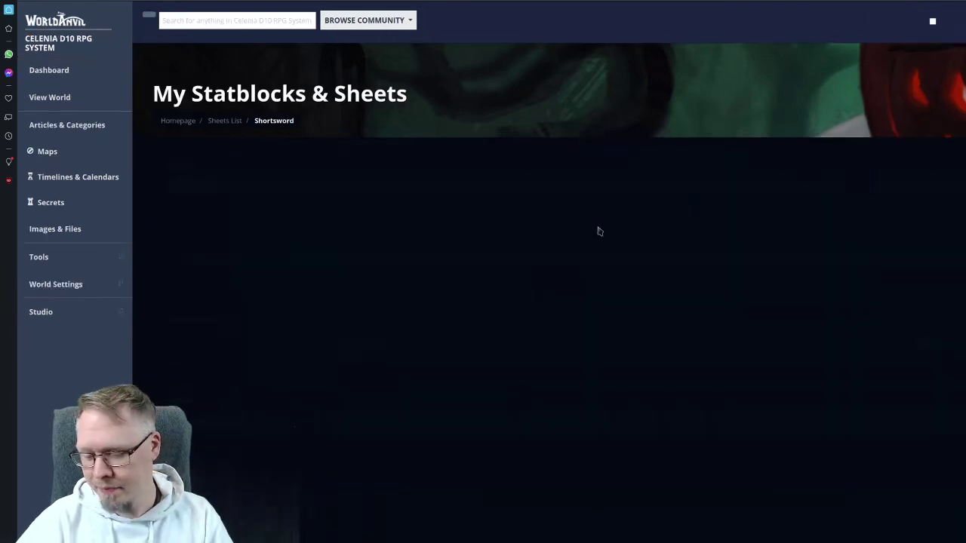
pyautogui.scroll(-10, 525, 309)
pyautogui.click(789, 295)
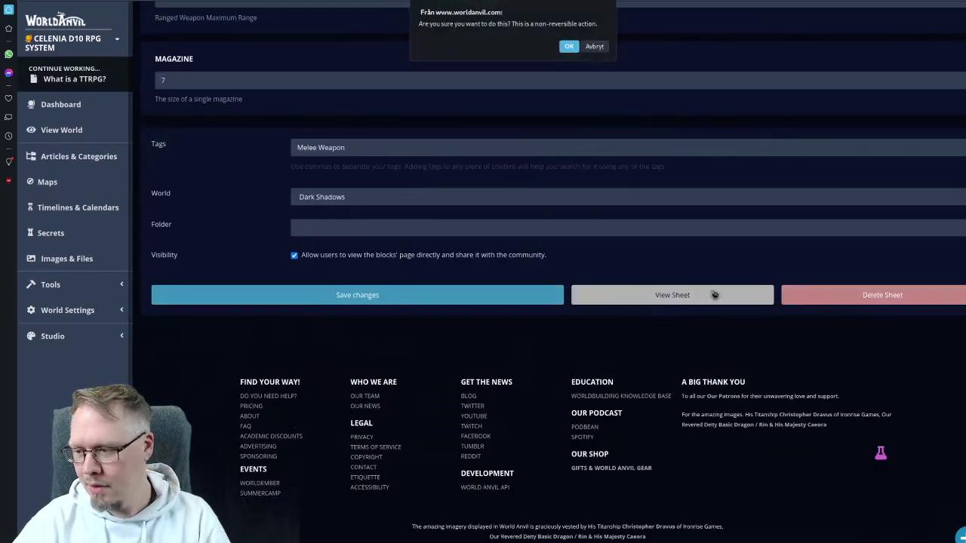
pyautogui.click(569, 46)
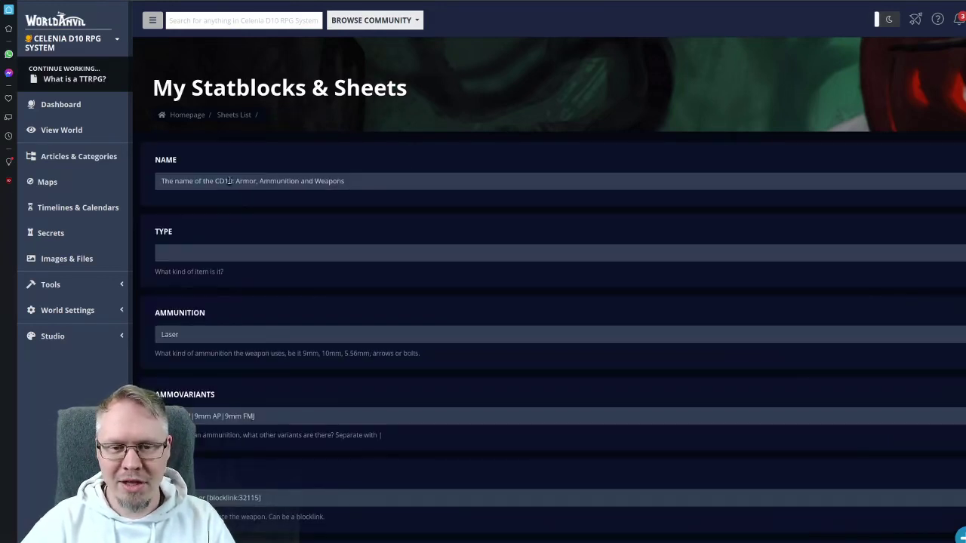
# - Name the new sheet Sidesword, set its type to Melee Weapon and its skill to [blocklink:395677]
pyautogui.click(227, 181)
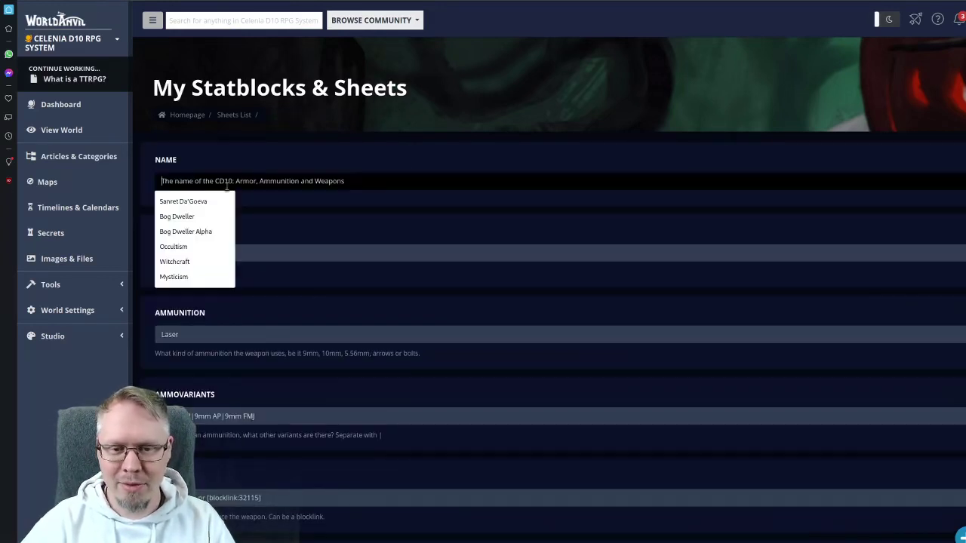
pyautogui.write('Sidesword')
pyautogui.press('Tab')
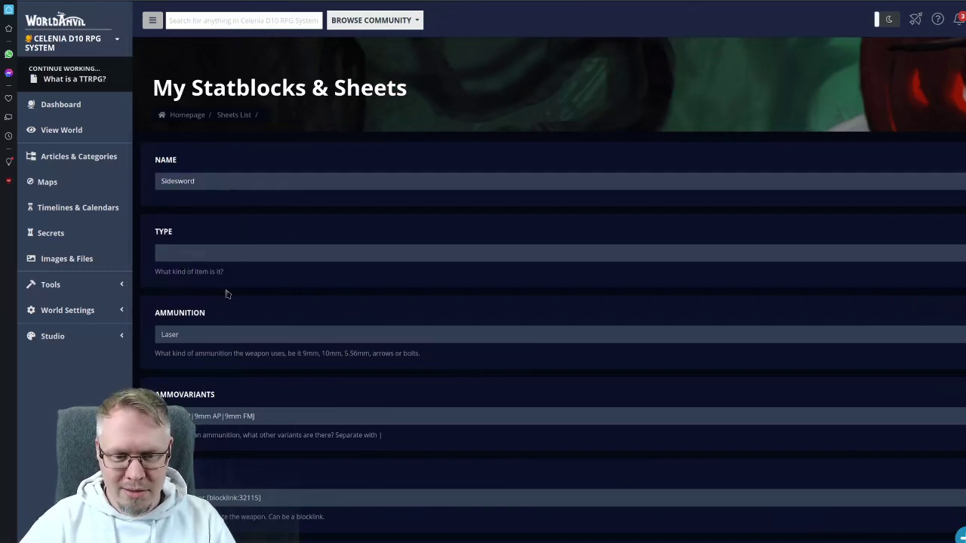
pyautogui.write('Melee Weapon')
pyautogui.scroll(-2, 228, 287)
pyautogui.click(199, 341)
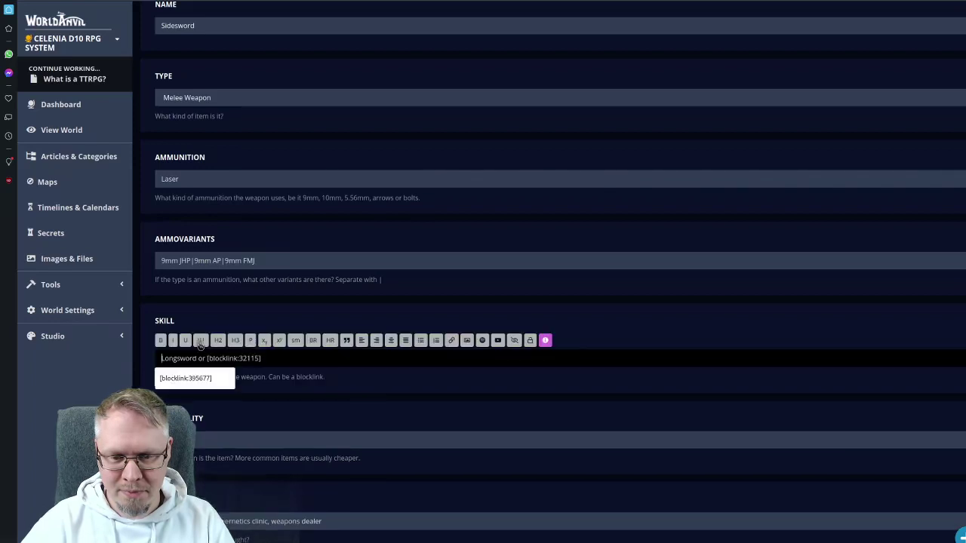
pyautogui.click(194, 380)
# - Set the Sidesword's availability to Rare, its trader to B, U22 and its trade group to G11
pyautogui.scroll(-2, 245, 308)
pyautogui.scroll(-2, 245, 309)
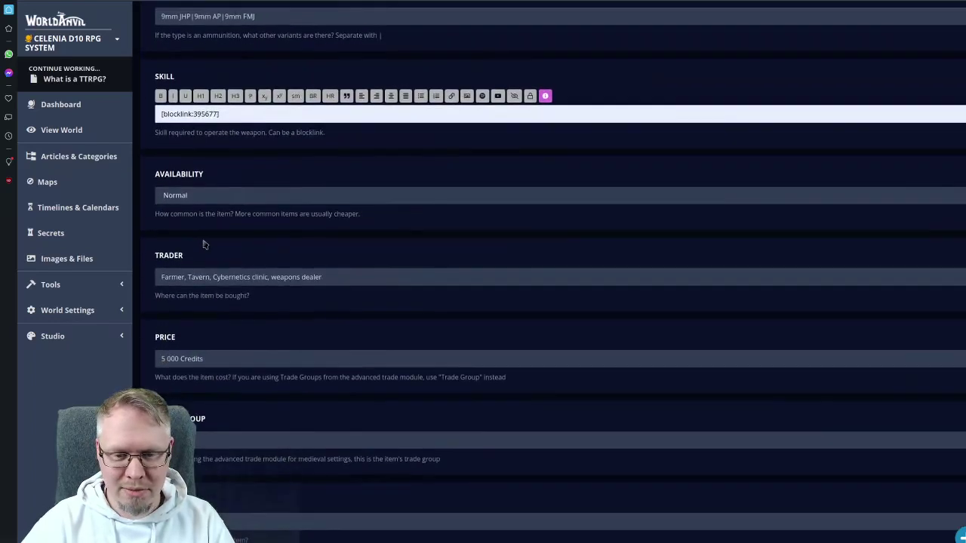
pyautogui.click(209, 198)
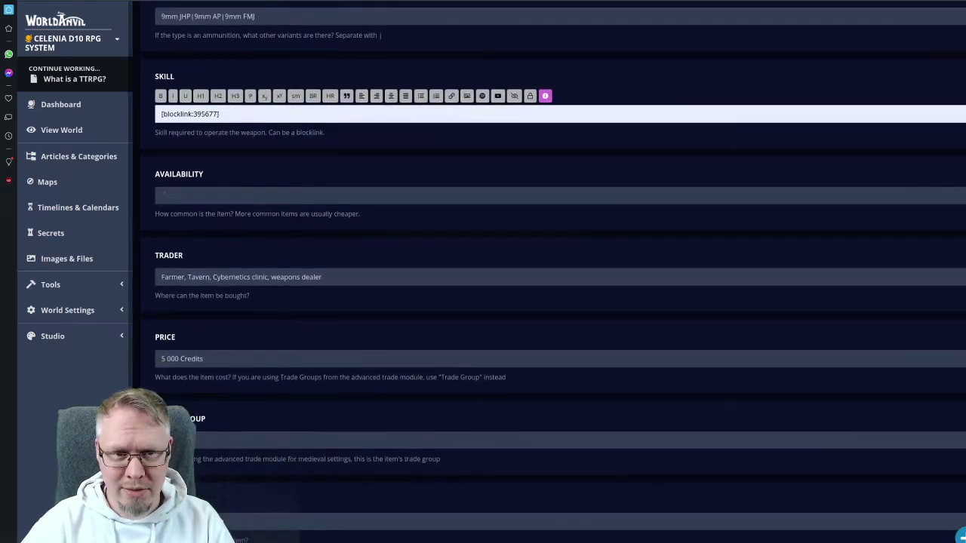
pyautogui.hotkey('ctrl', 'Tab')
pyautogui.hotkey('ctrl', 'shift', 'Tab')
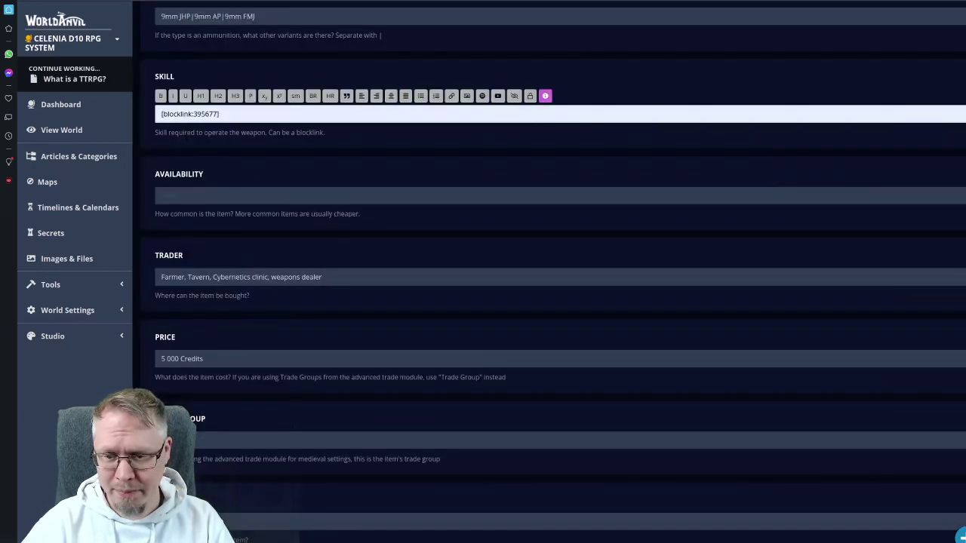
pyautogui.click(195, 312)
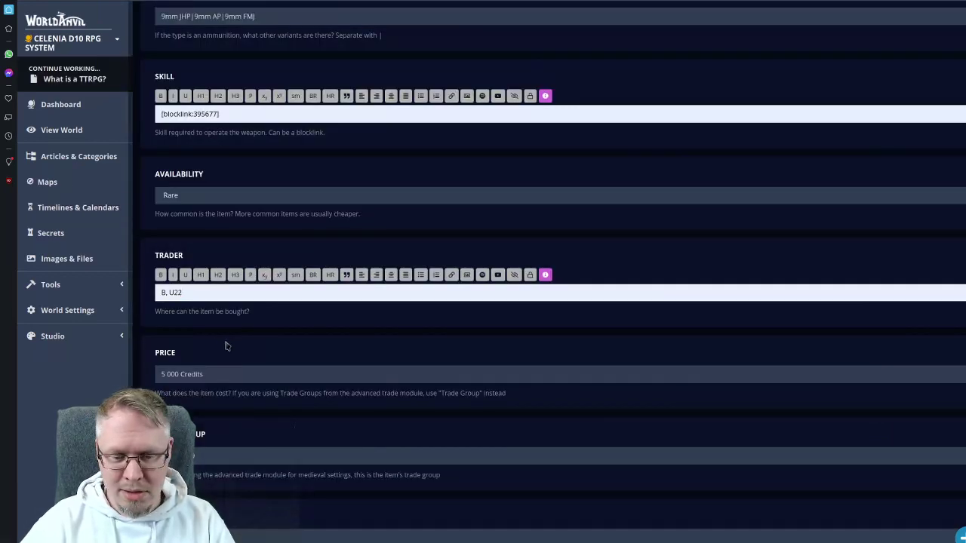
pyautogui.scroll(-3, 218, 345)
pyautogui.tripleClick(207, 346)
pyautogui.write('G11')
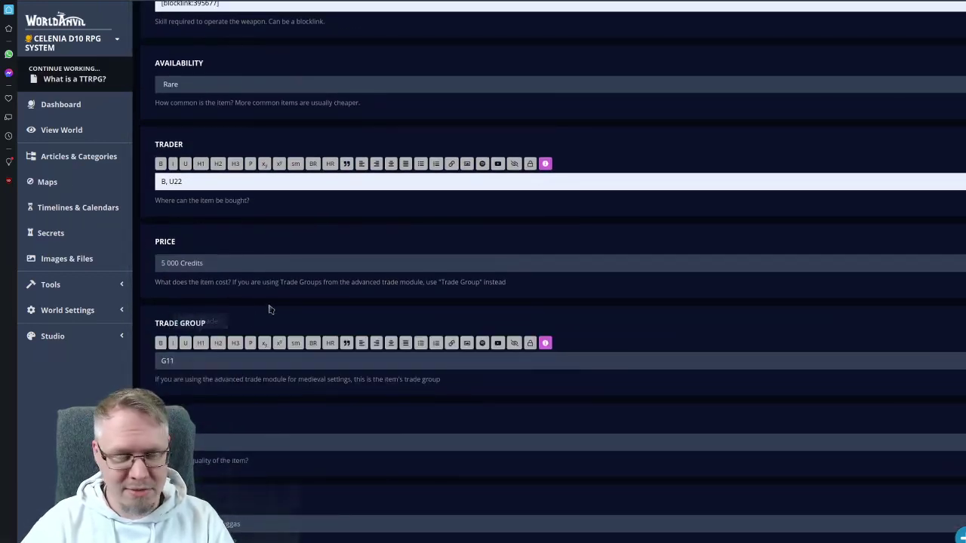
# - Copy the description text from the old Sidesword sheet into the new sheet's description
pyautogui.scroll(-2, 273, 303)
pyautogui.scroll(-5, 273, 304)
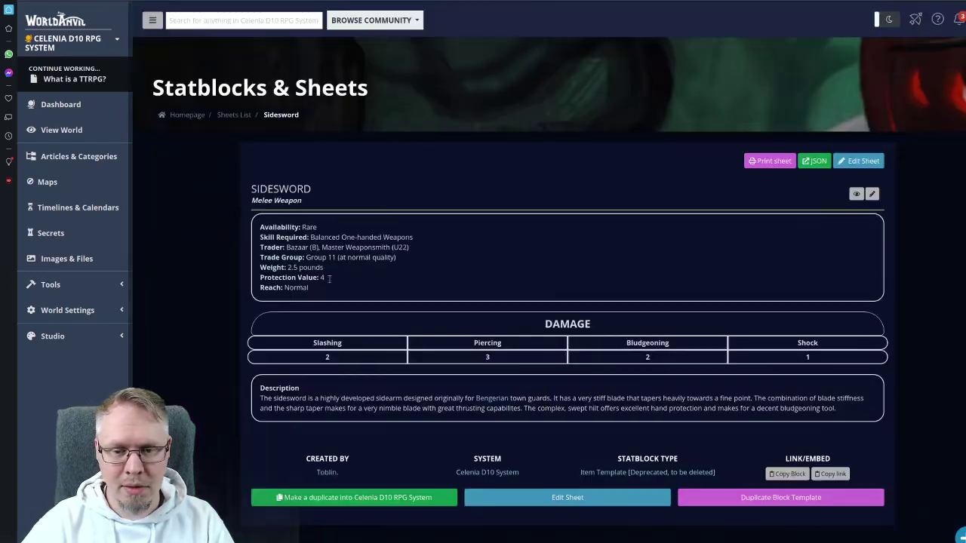
pyautogui.scroll(-2, 329, 278)
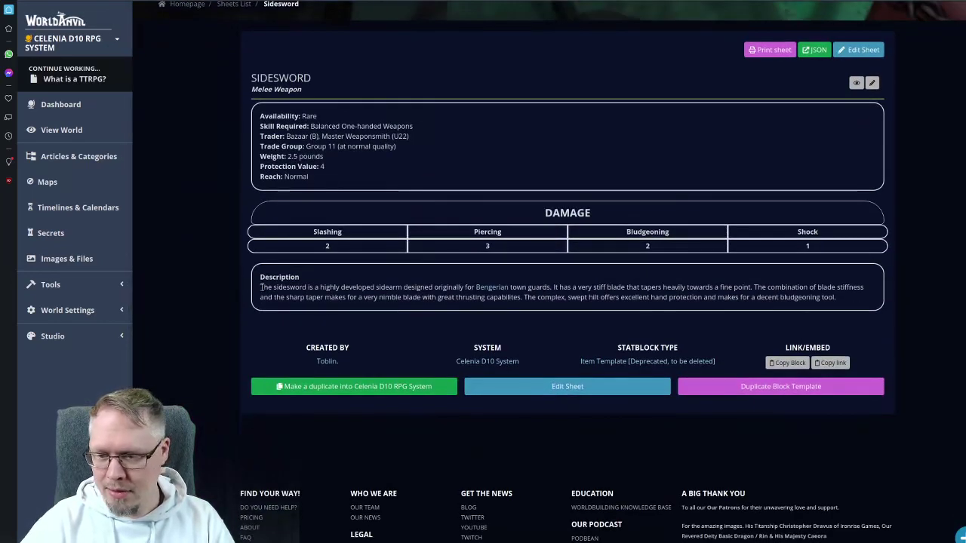
pyautogui.moveTo(261, 286); pyautogui.dragTo(841, 303)
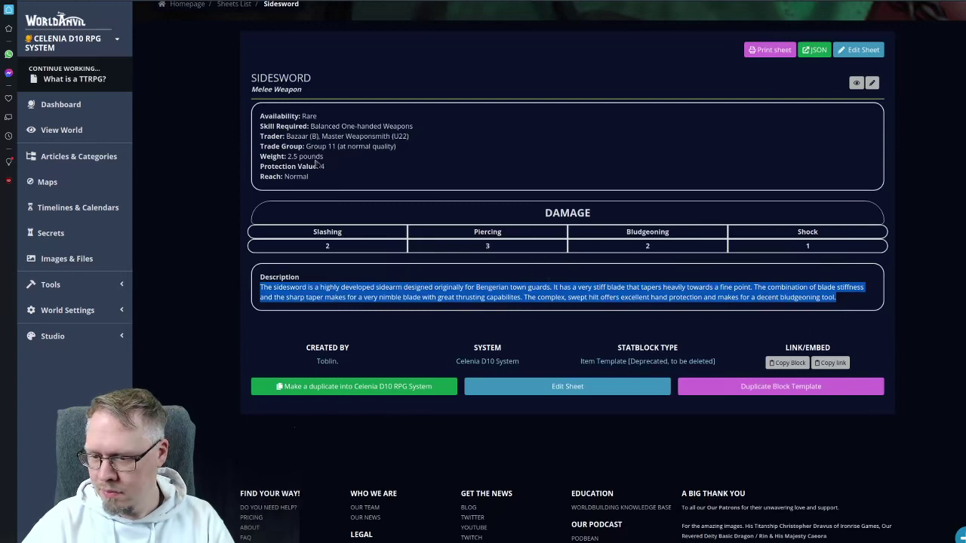
pyautogui.hotkey('ctrl', 'c')
pyautogui.hotkey('ctrl', 'Tab')
pyautogui.click(252, 393)
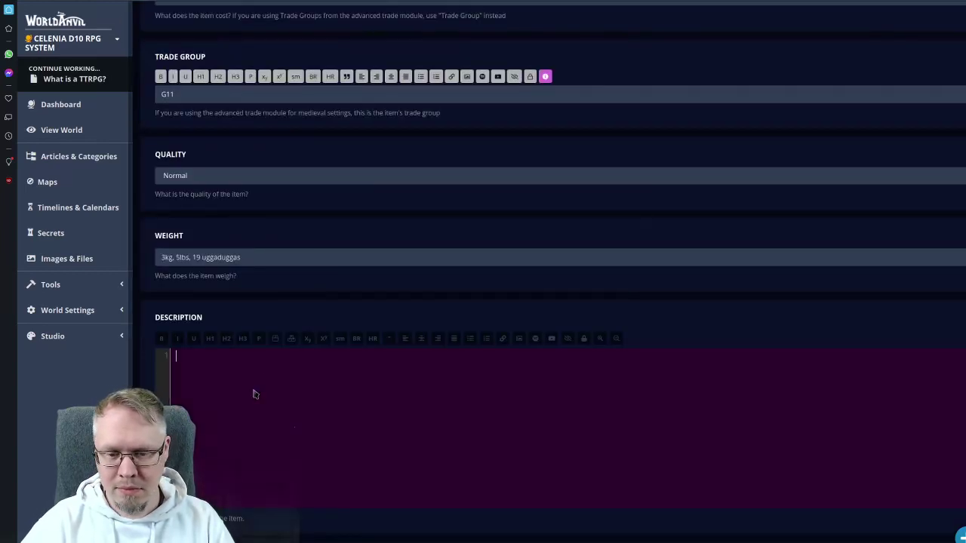
pyautogui.hotkey('ctrl', 'v')
pyautogui.scroll(-1, 414, 280)
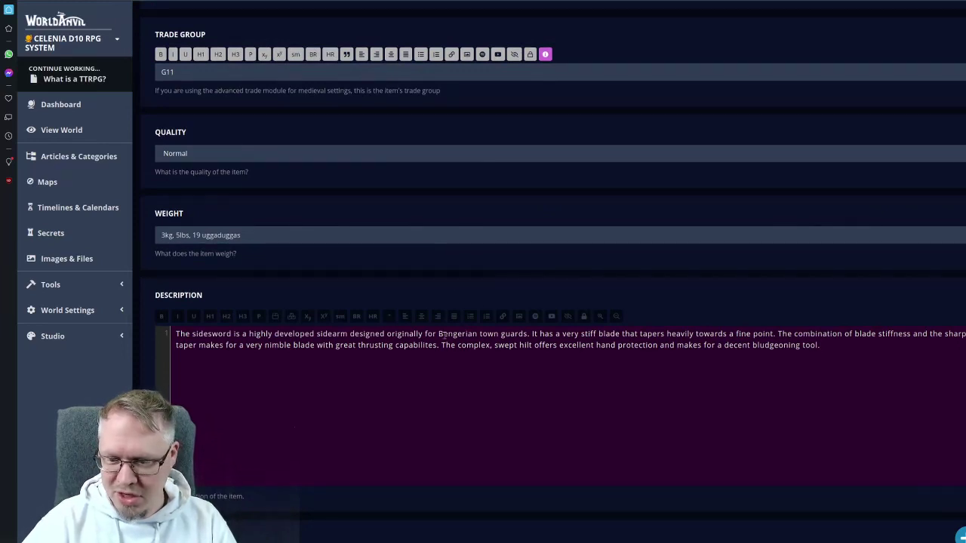
# - Remove the word "Bengerian" before "town guards" from the Sidesword's description
pyautogui.moveTo(439, 334); pyautogui.dragTo(474, 333)
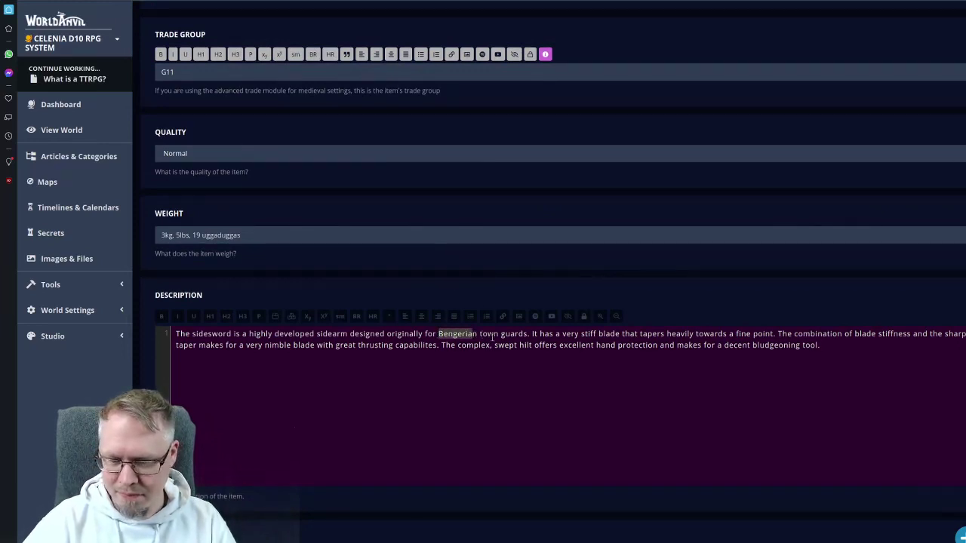
pyautogui.write('@beng')
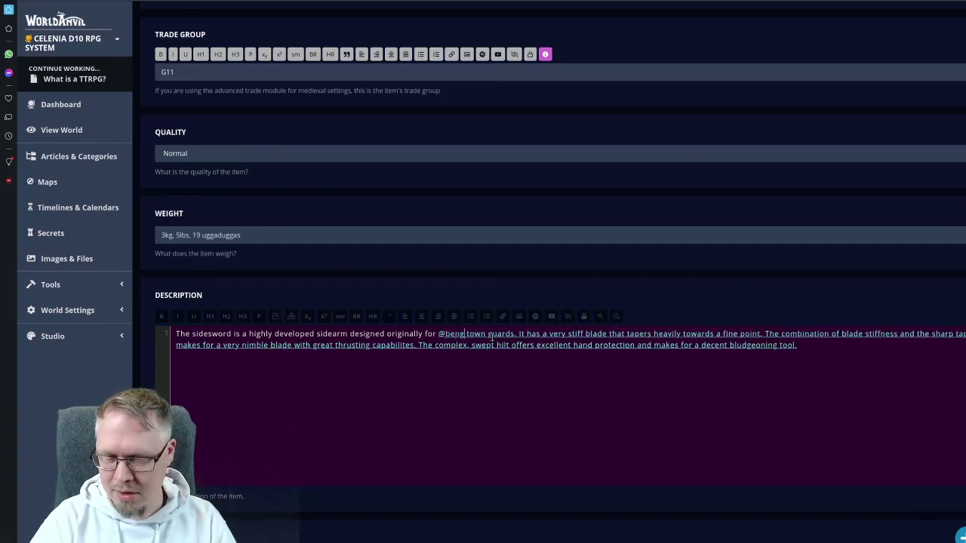
pyautogui.press('BackSpace')
pyautogui.press('BackSpace')
pyautogui.press('BackSpace')
pyautogui.press('BackSpace')
pyautogui.press('BackSpace')
pyautogui.press('BackSpace')
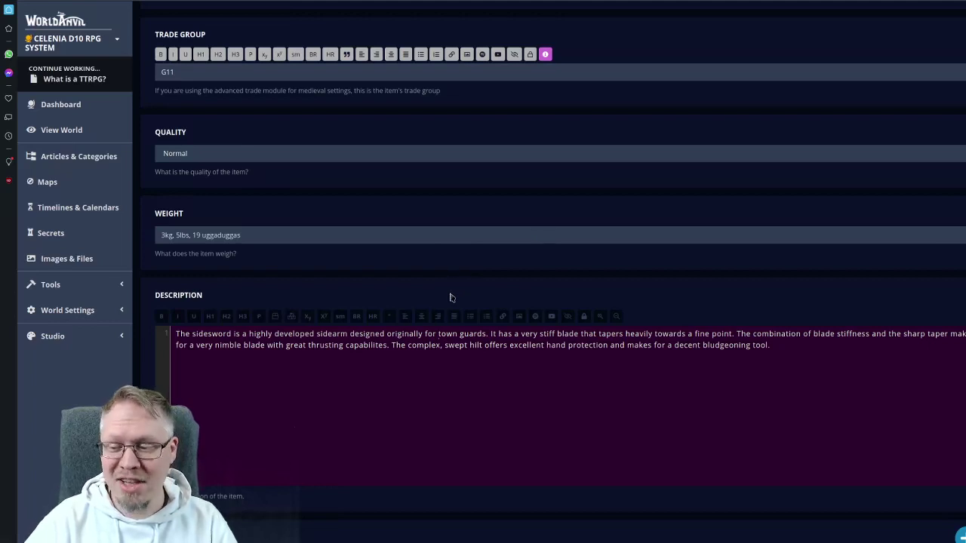
# - Set the Sidesword's weight to 2.5 pound
pyautogui.click(208, 235)
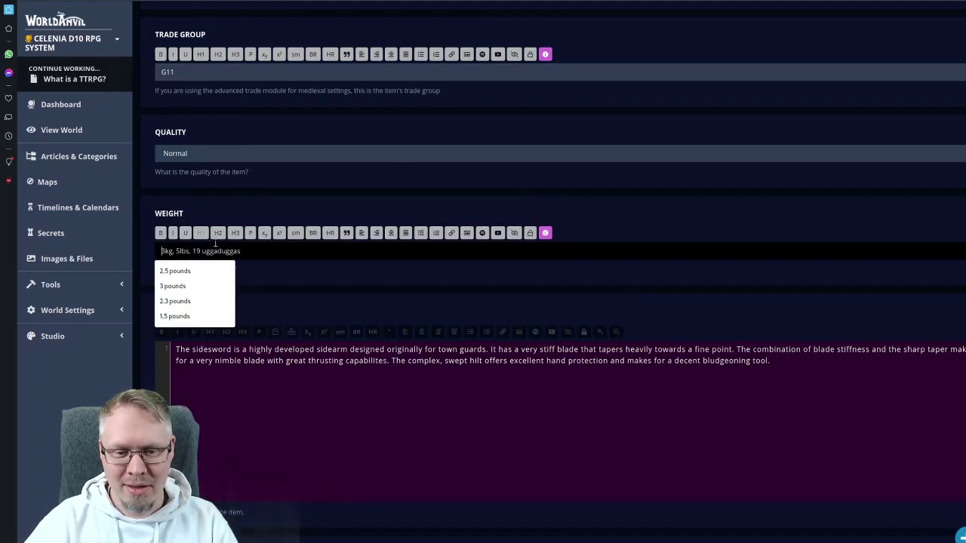
pyautogui.write('2.5 p')
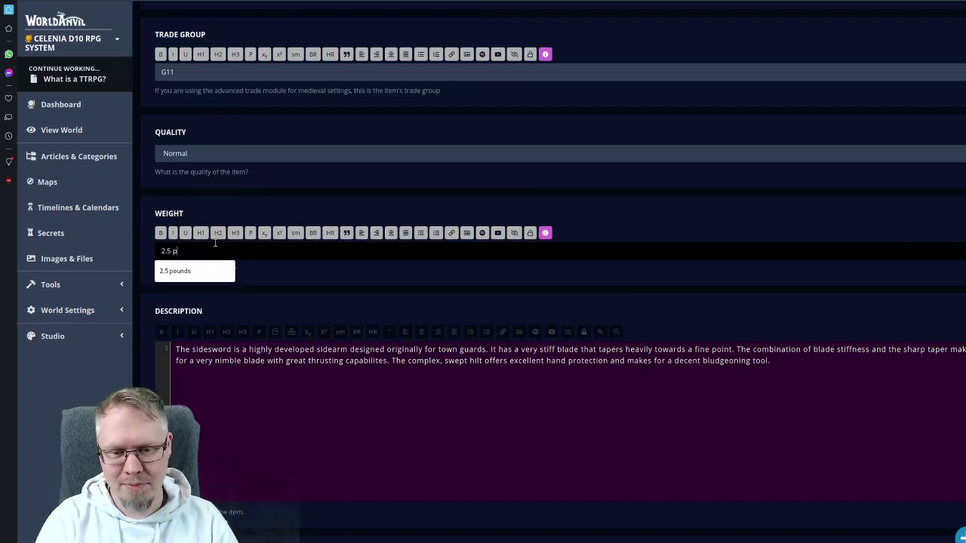
pyautogui.write('ound')
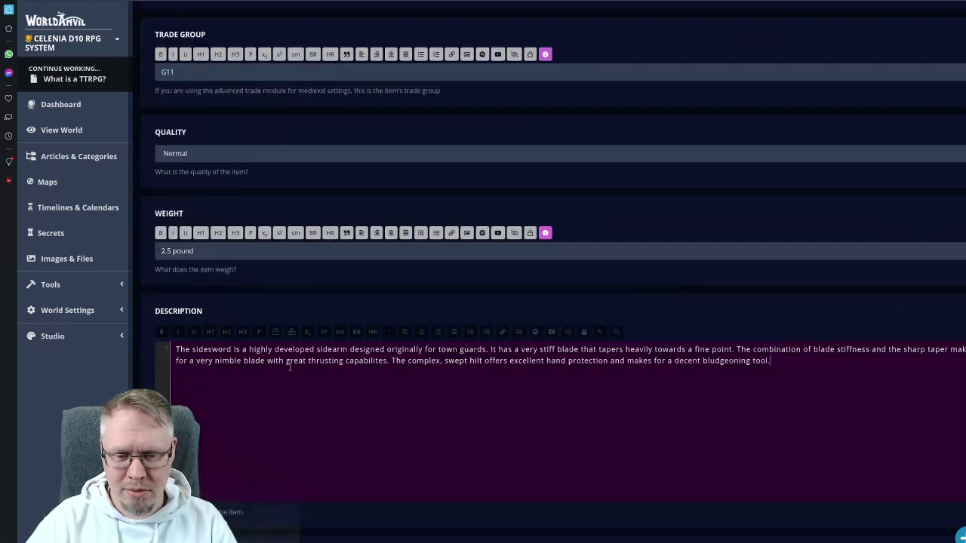
# - Set the Sidesword's damage values to slash 2, pierce 3, blunt 2 and shock 1
pyautogui.scroll(-6, 293, 351)
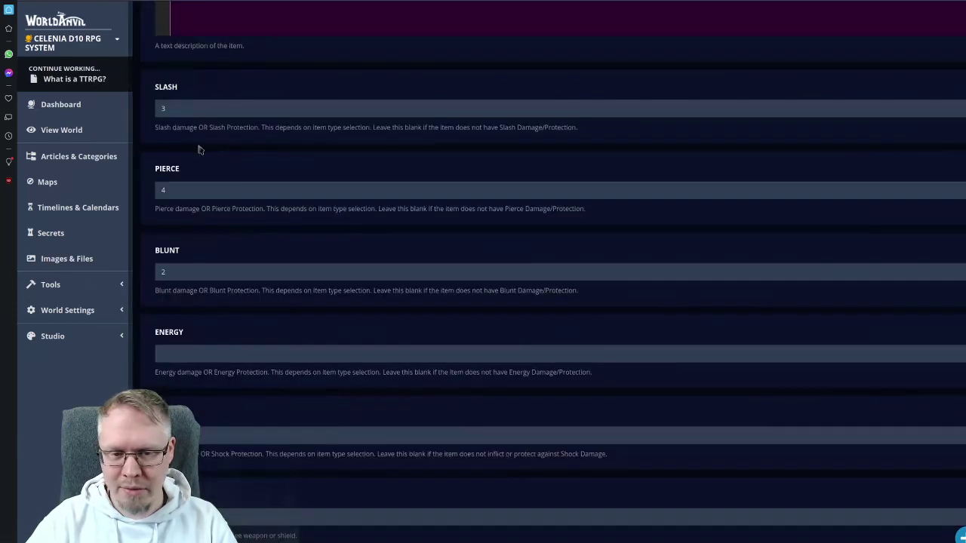
pyautogui.click(188, 189)
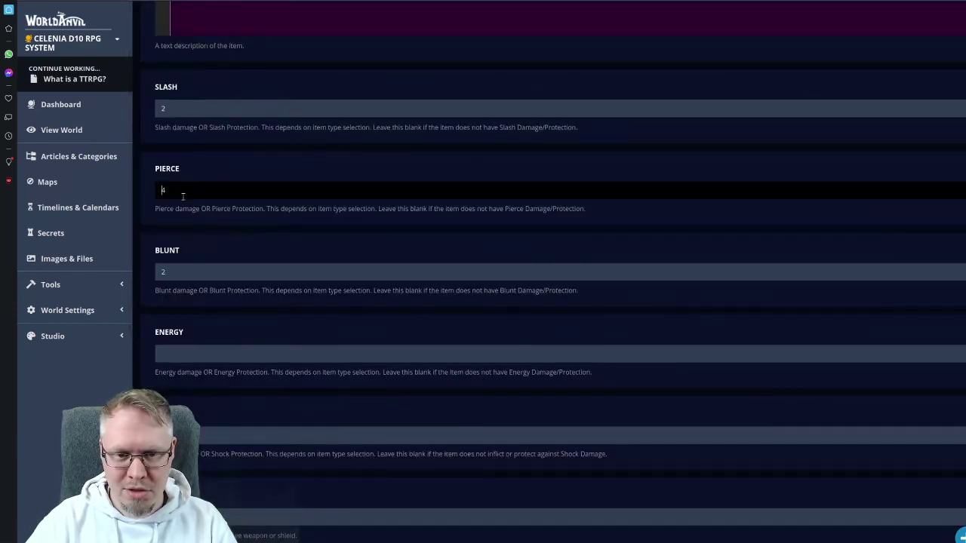
pyautogui.press('BackSpace')
pyautogui.write('3')
pyautogui.click(185, 271)
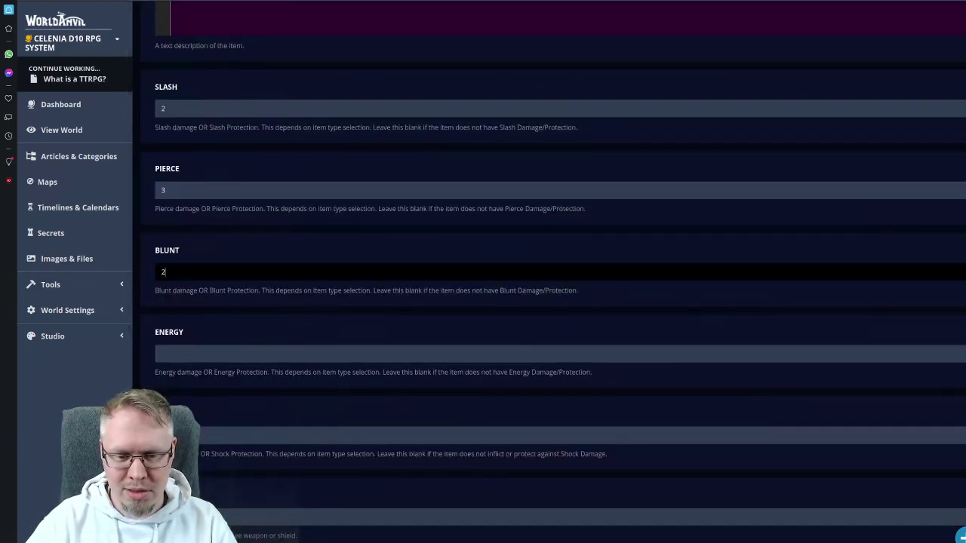
pyautogui.click(181, 435)
# - Set the Sidesword's parry value to 4 and choose its reach
pyautogui.scroll(-2, 230, 395)
pyautogui.click(181, 383)
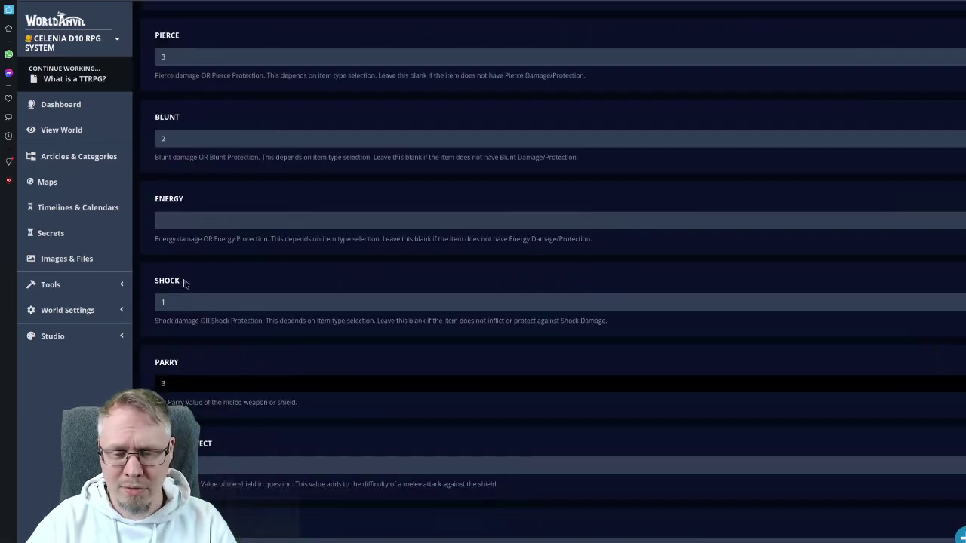
pyautogui.press('BackSpace')
pyautogui.write('4')
pyautogui.scroll(-3, 216, 419)
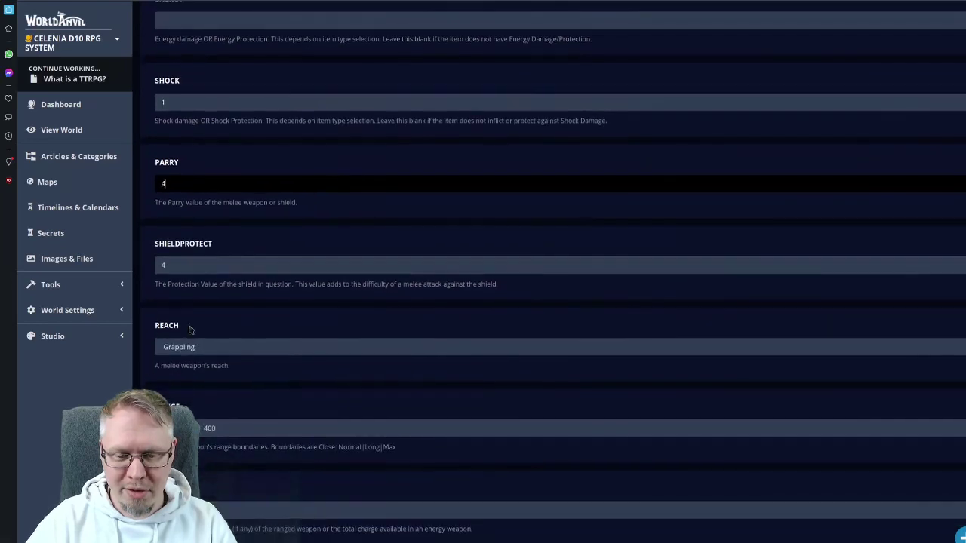
pyautogui.click(209, 351)
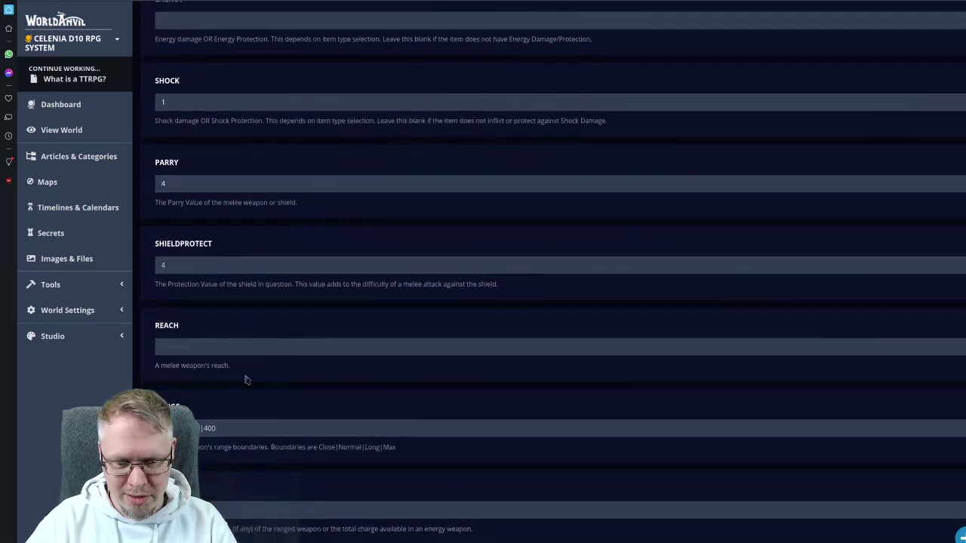
# - Tag the Sidesword Medieval,Melee,One-Handed,Weapon,Balanced, allow users to view and share it, and save the sheet
pyautogui.scroll(-8, 245, 380)
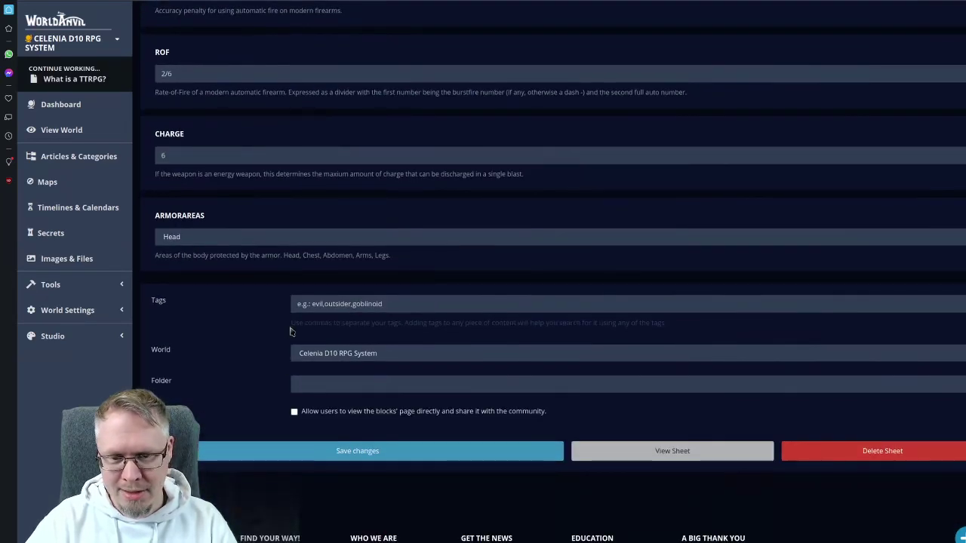
pyautogui.click(332, 305)
pyautogui.write('Mysticism,Occultism,Magic')
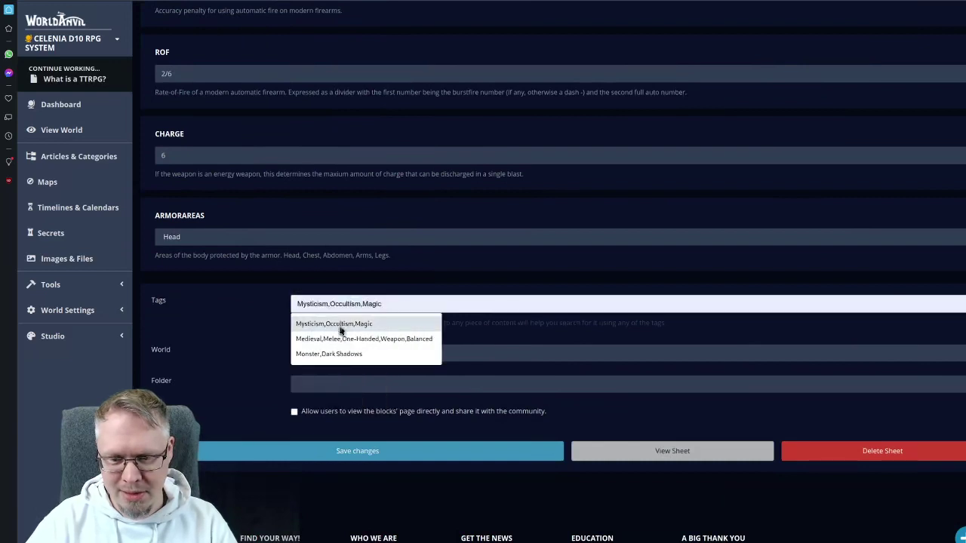
pyautogui.click(338, 339)
pyautogui.click(295, 412)
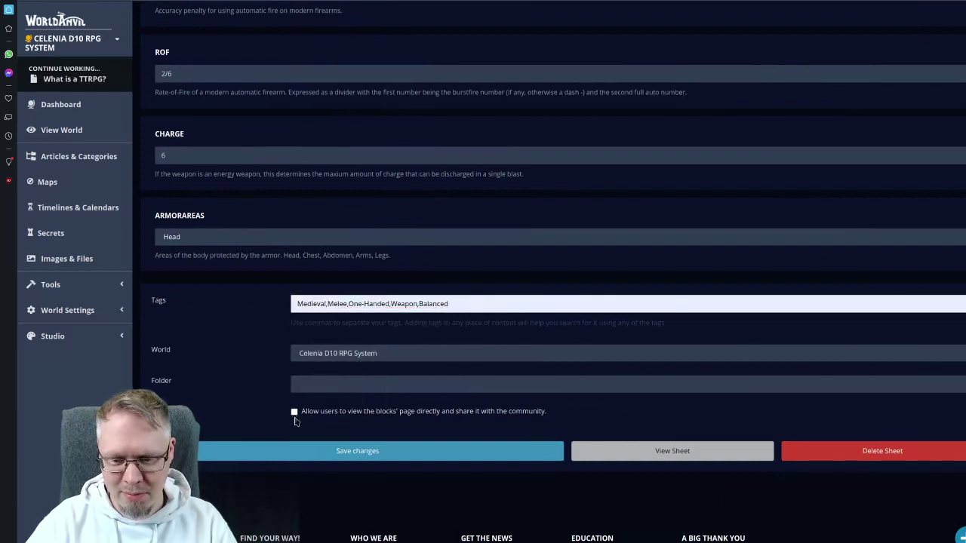
pyautogui.click(343, 451)
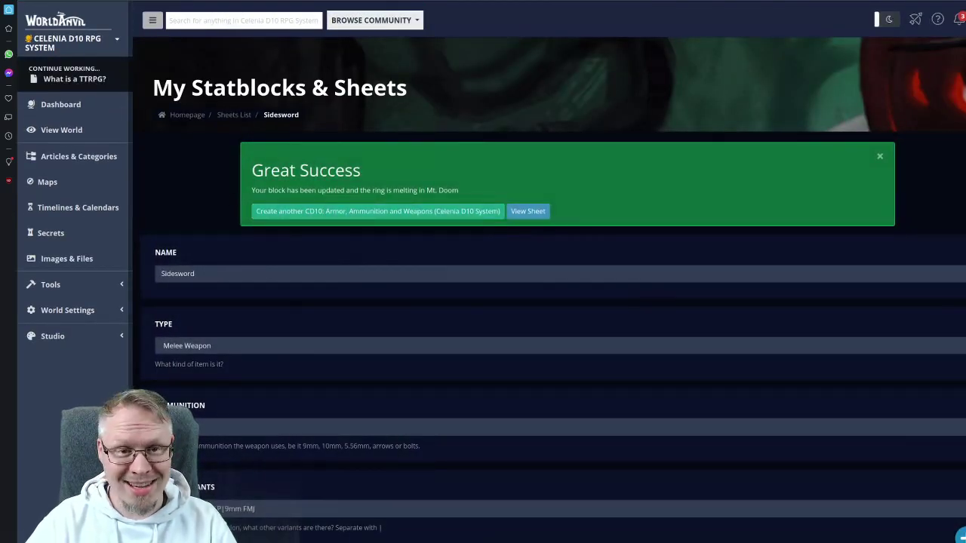
# - Start another CD10: Armor, Ammunition and Weapons sheet and delete the old Sidesword sheet belonging to the Dark Shadows world
pyautogui.click(527, 211)
pyautogui.click(864, 50)
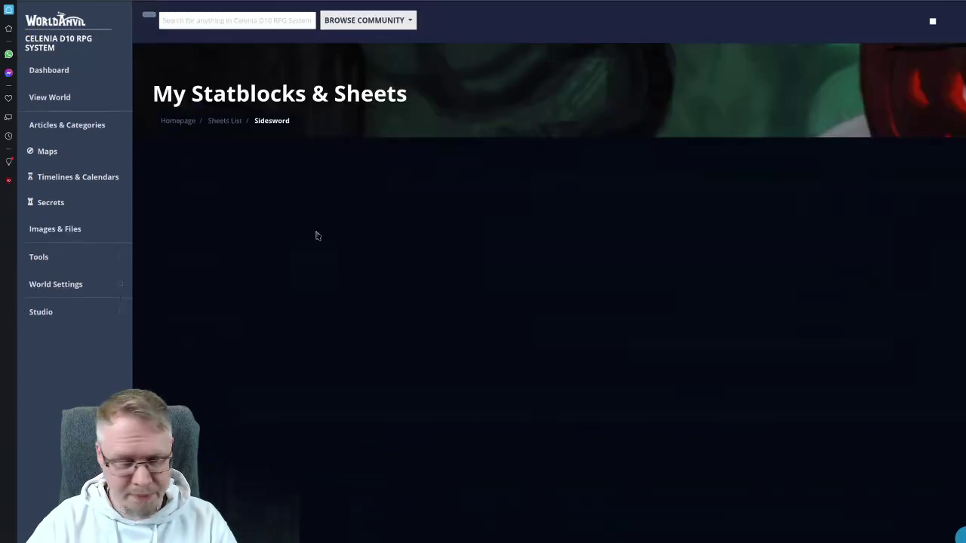
pyautogui.scroll(-2, 374, 246)
pyautogui.scroll(-10, 375, 247)
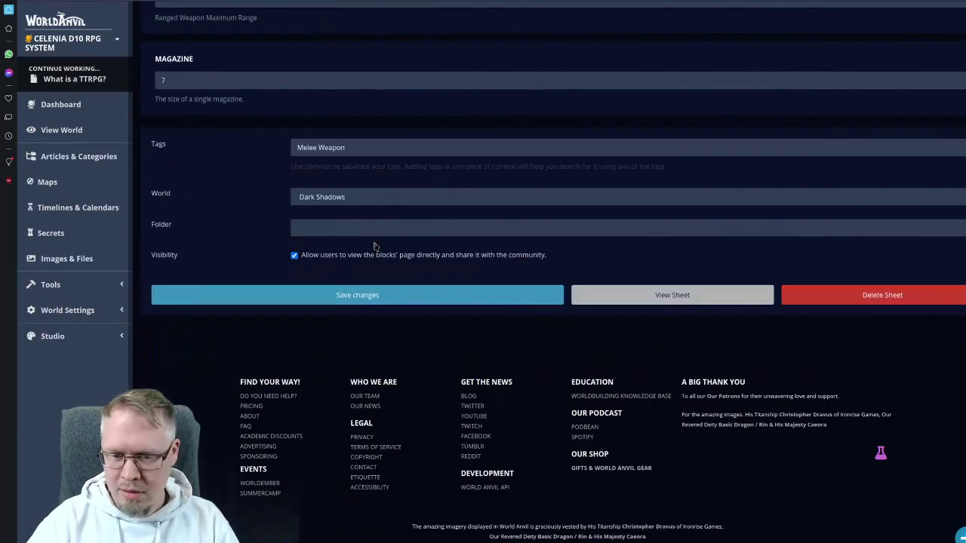
pyautogui.click(845, 295)
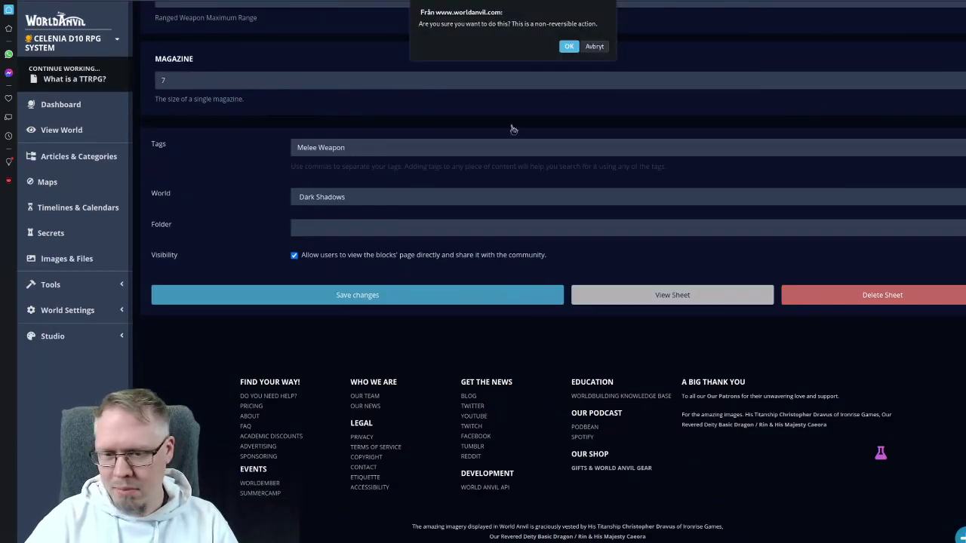
pyautogui.click(569, 46)
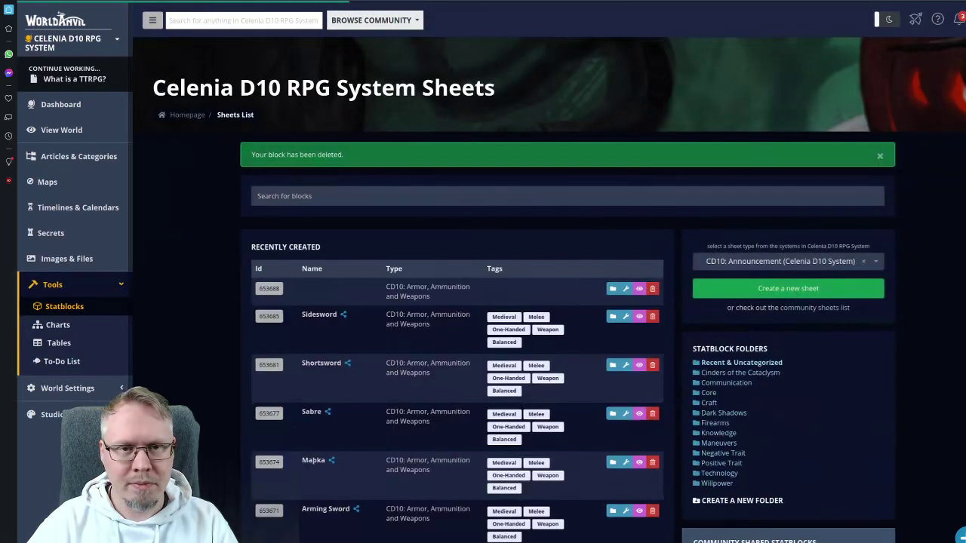
# - Copy both description paragraphs from the old Rapier sheet and return to the blank new sheet
pyautogui.click(302, 285)
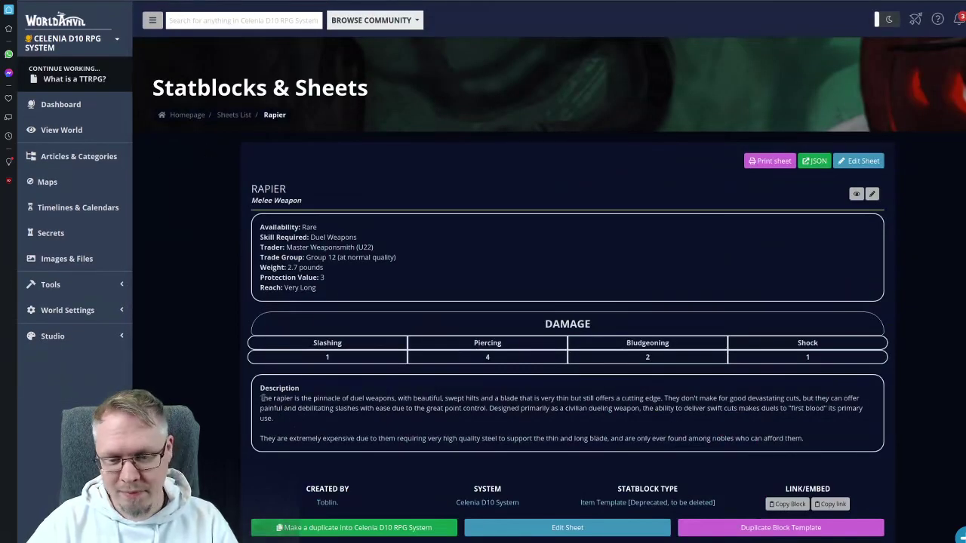
pyautogui.moveTo(260, 398); pyautogui.dragTo(813, 440)
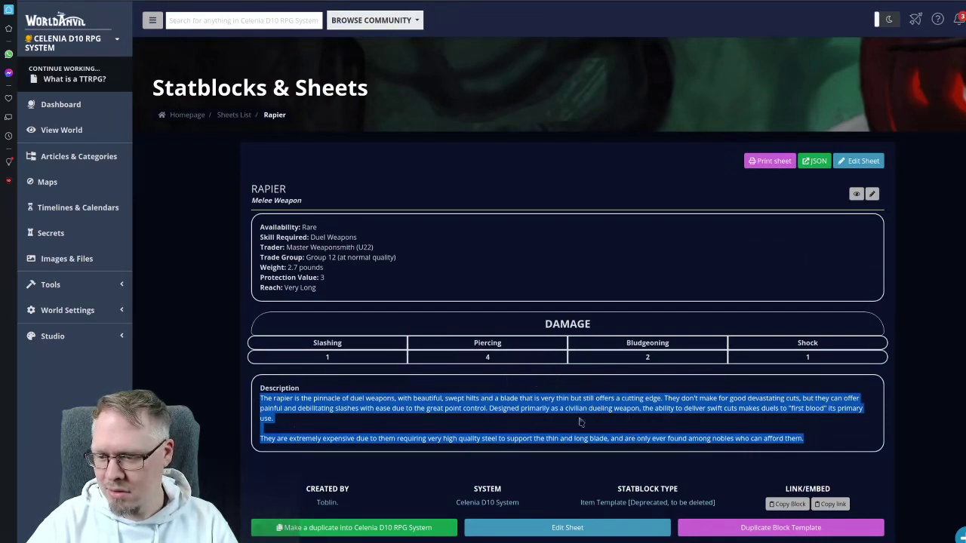
pyautogui.click(492, 391)
pyautogui.click(278, 527)
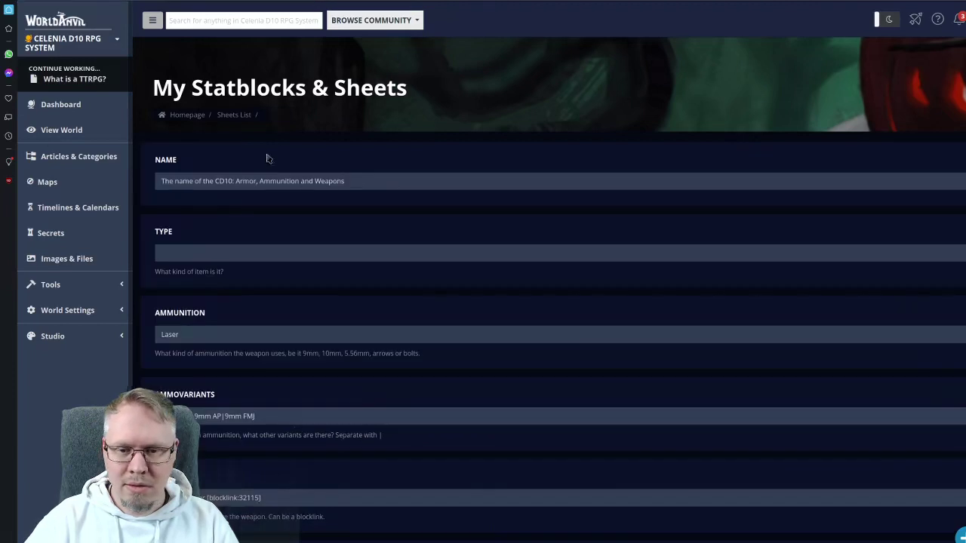
# - Name the new sheet Rapier, set its type to Melee Weapon and paste the copied text into its description
pyautogui.click(183, 180)
pyautogui.write('Rapier')
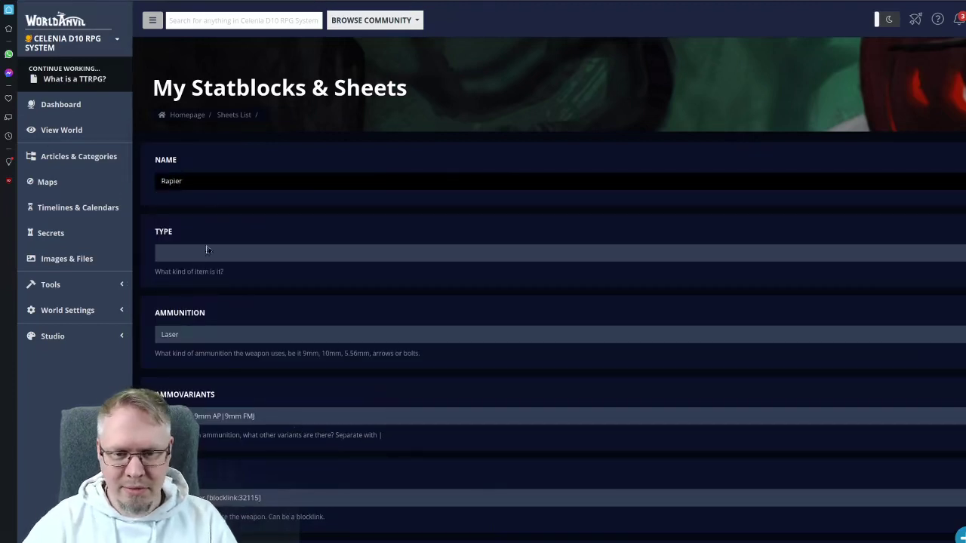
pyautogui.click(203, 264)
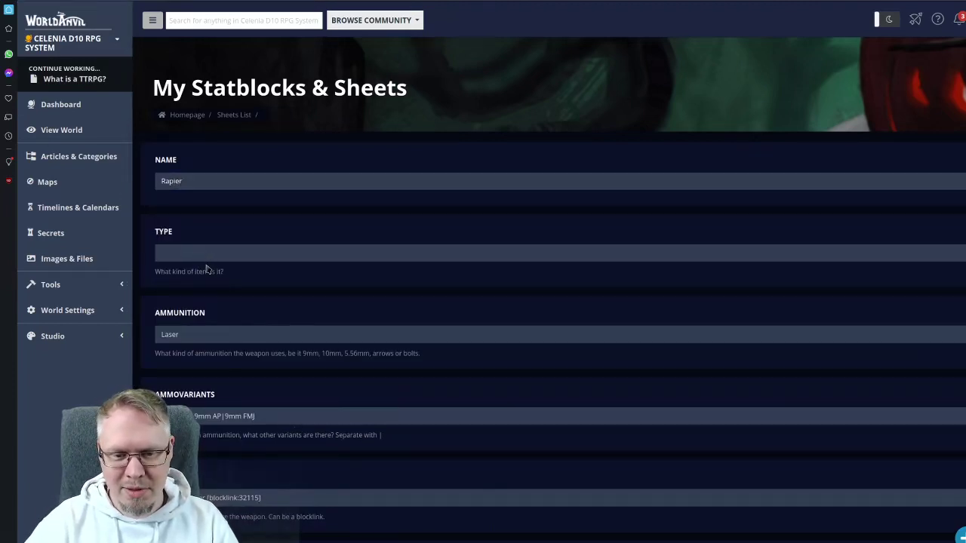
pyautogui.scroll(-2, 218, 456)
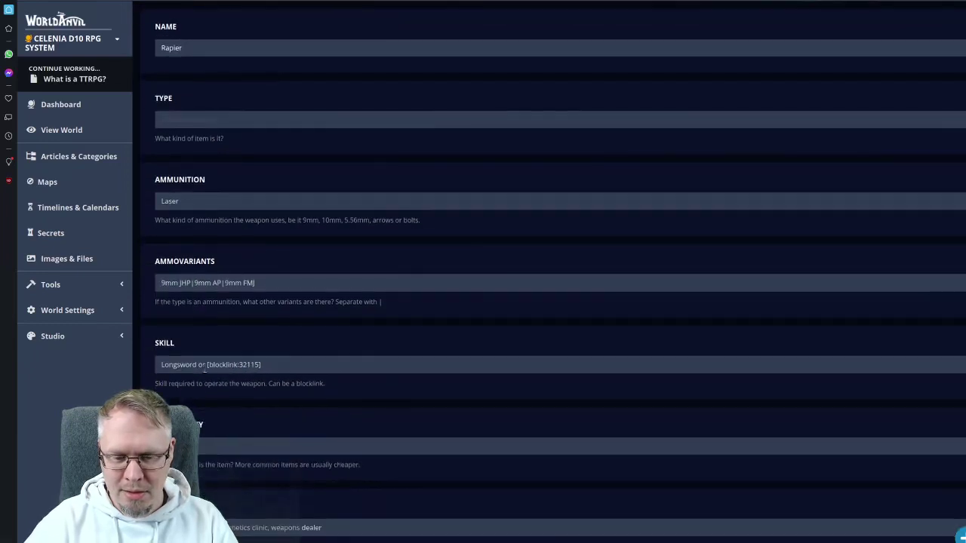
pyautogui.click(206, 365)
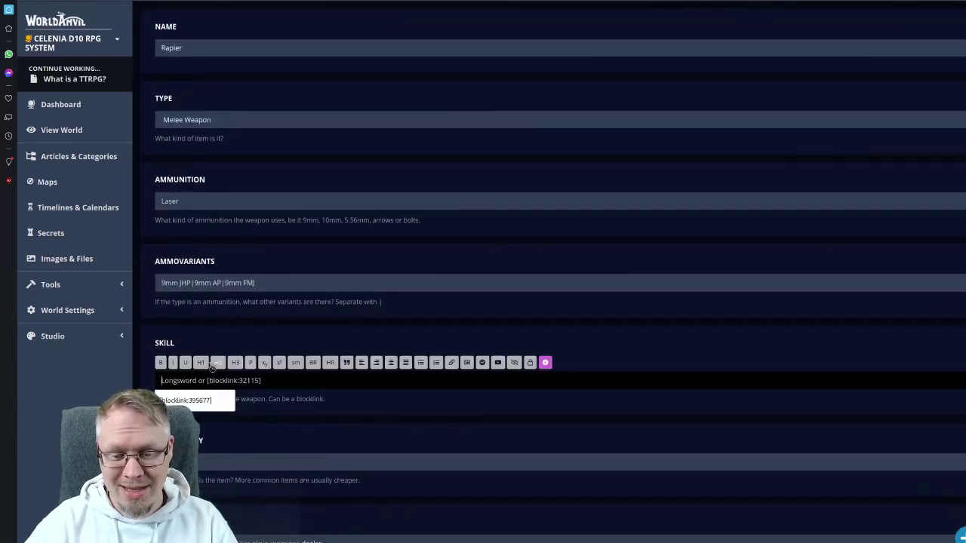
pyautogui.scroll(-10, 339, 282)
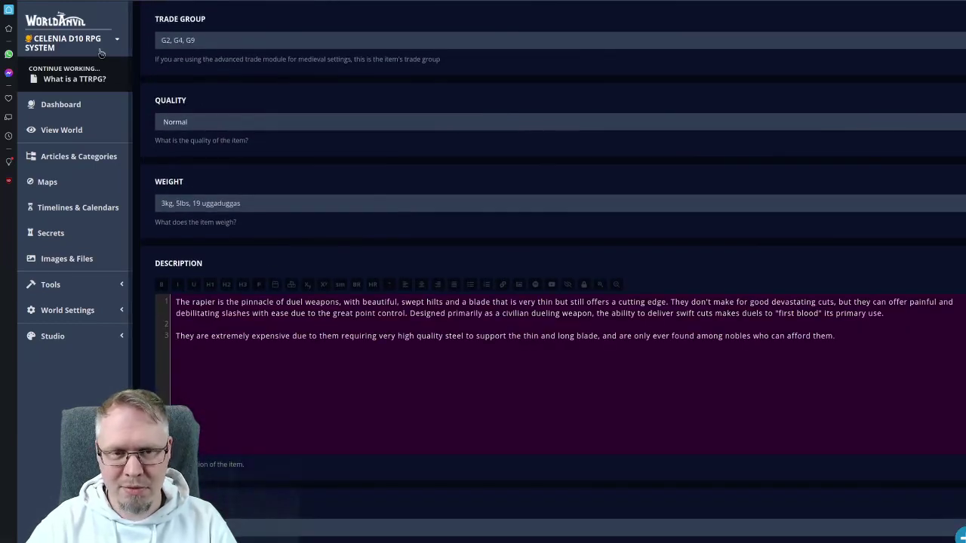
# - Search the Celenia D10 RPG System sheets list for "rapier"
pyautogui.click(89, 20)
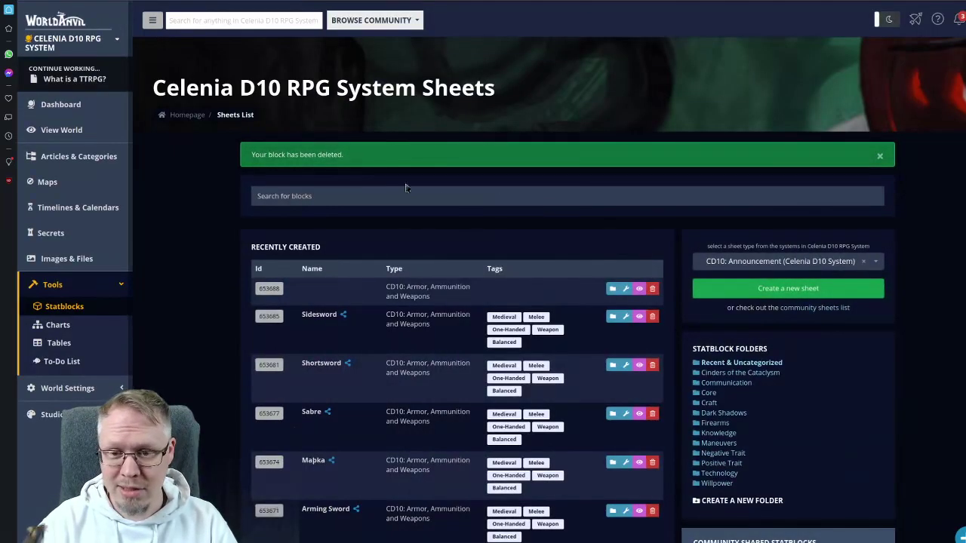
pyautogui.click(345, 200)
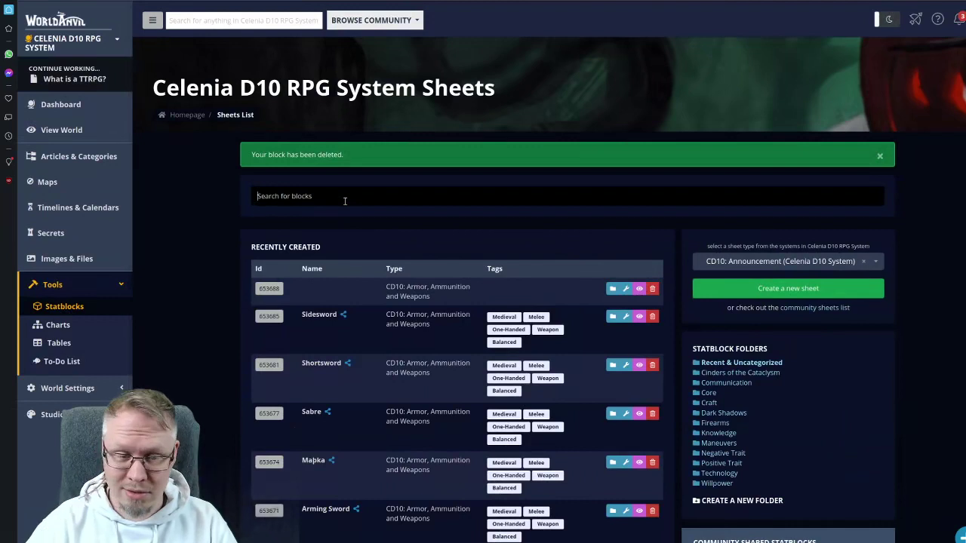
pyautogui.write('r')
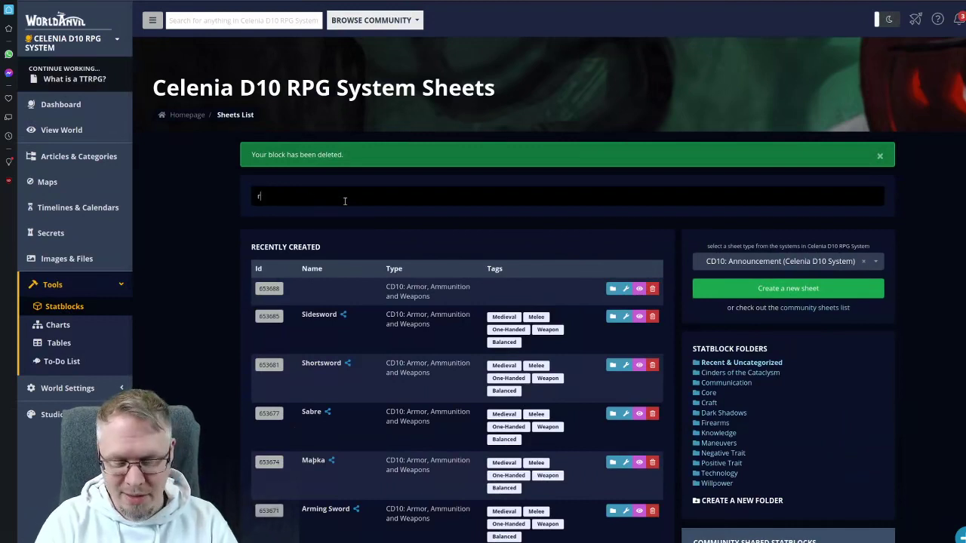
pyautogui.write('apier')
pyautogui.hotkey('ctrl', 'a')
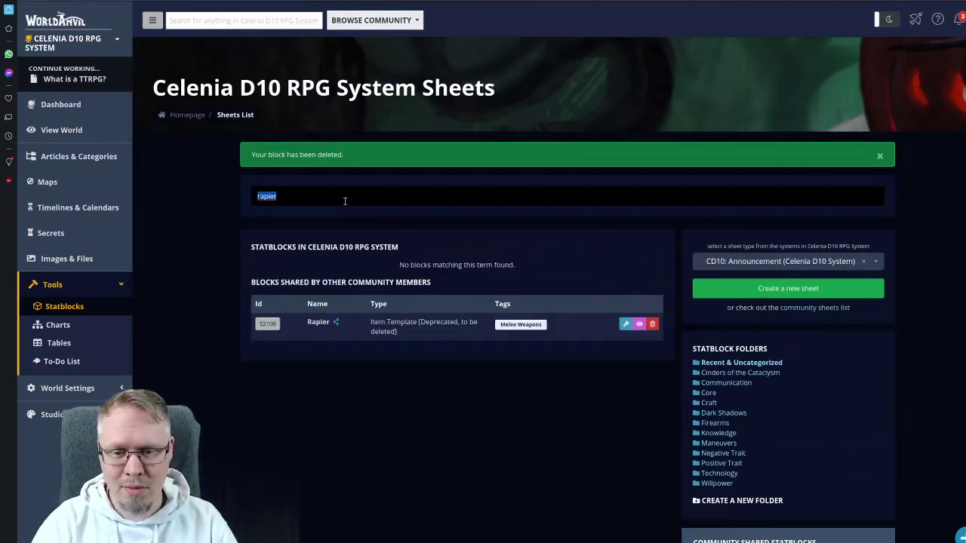
# - Search the sheets for "duel", copy the Duel Weapons skill's block reference and return to the new Rapier sheet
pyautogui.write('duel')
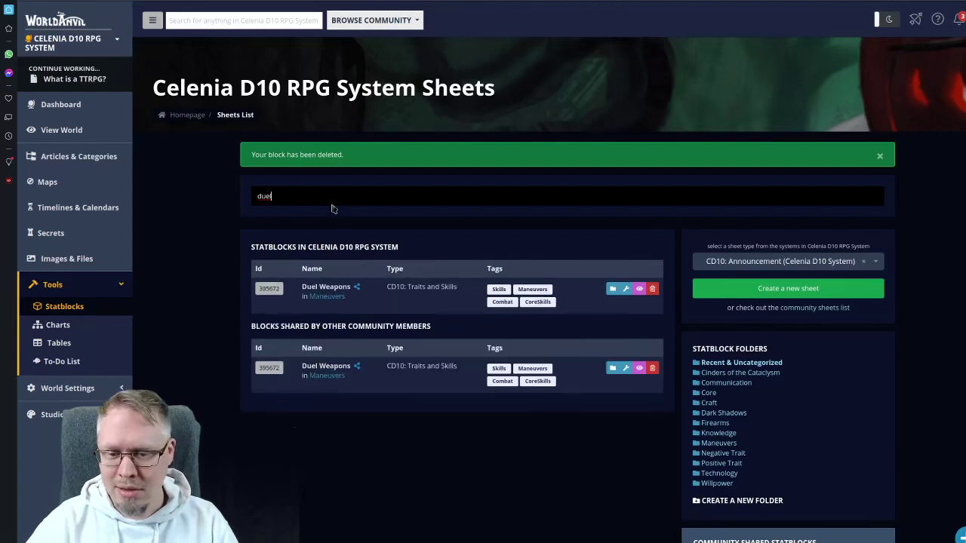
pyautogui.click(269, 288)
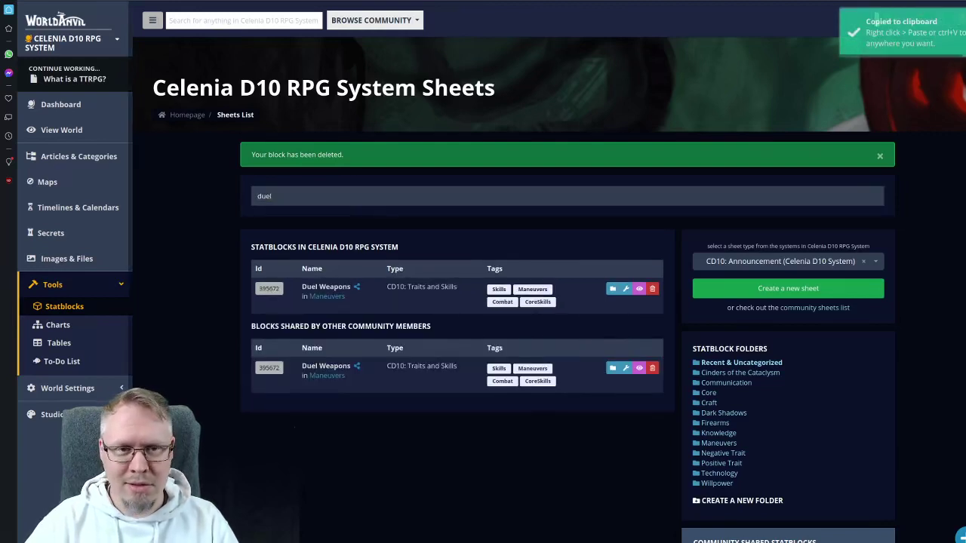
pyautogui.hotkey('ctrl', 'Tab')
pyautogui.hotkey('ctrl', 'Tab')
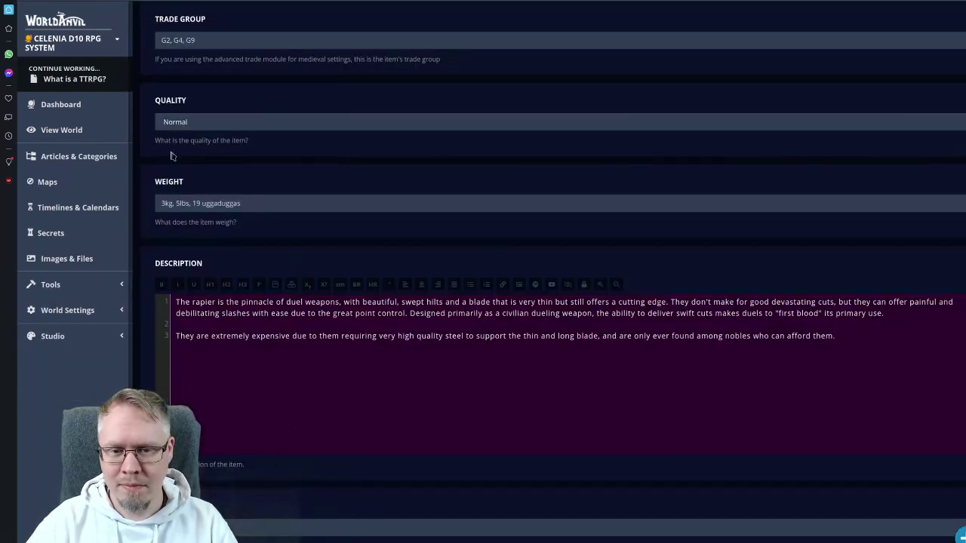
# - Replace the Rapier's skill entry with the copied Duel Weapons reference, changed into the block link [blocklink:395672]
pyautogui.scroll(4, 293, 211)
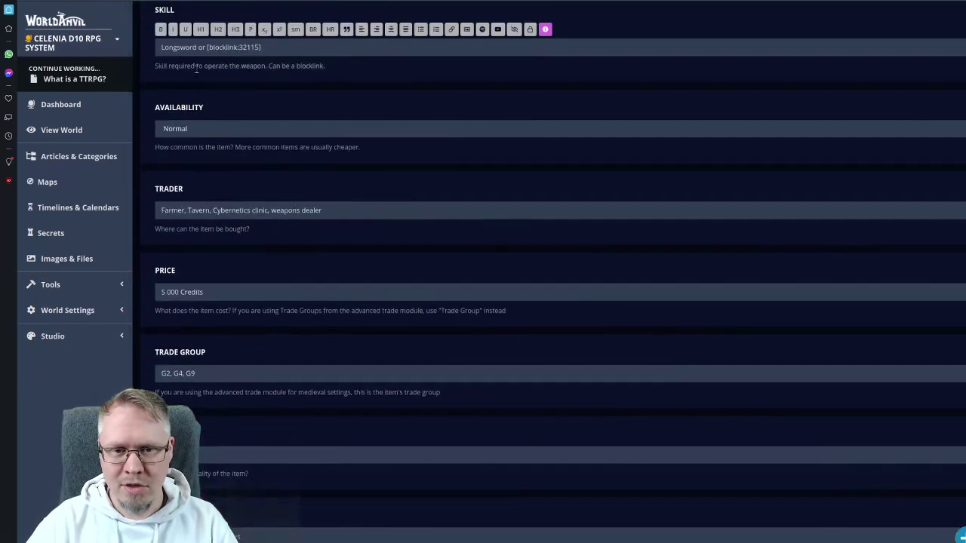
pyautogui.click(306, 49)
pyautogui.hotkey('ctrl', 'a')
pyautogui.hotkey('ctrl', 'v')
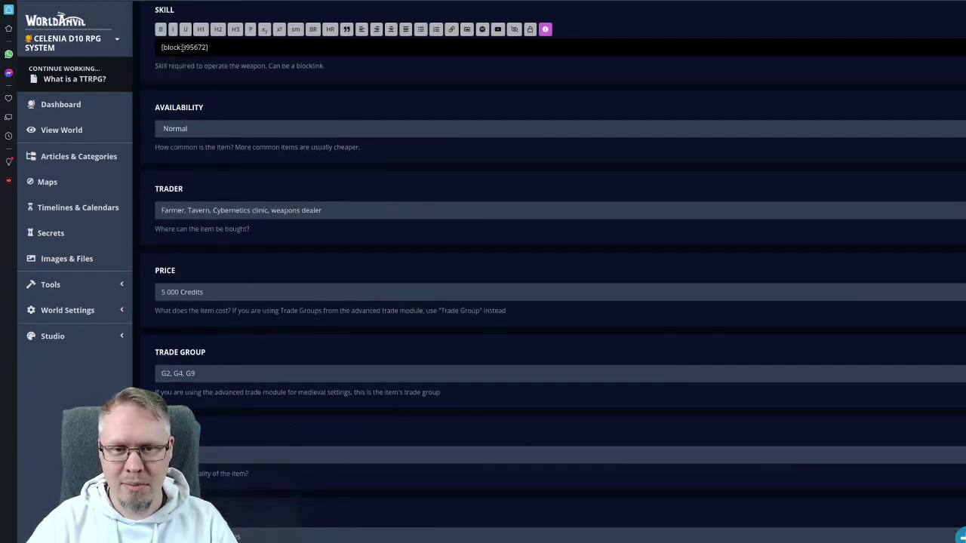
pyautogui.write('link')
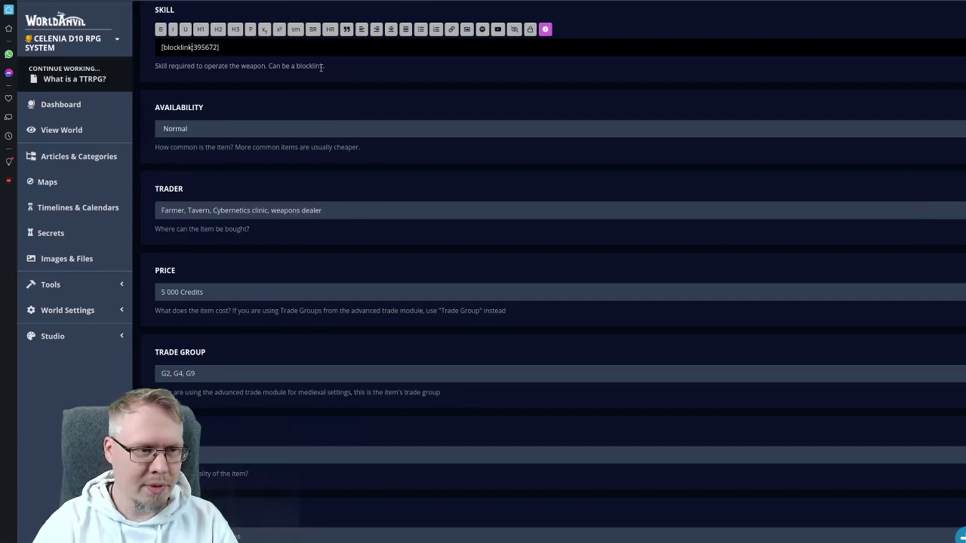
# - Set the Rapier's availability to Rare and its trader to U22
pyautogui.click(190, 131)
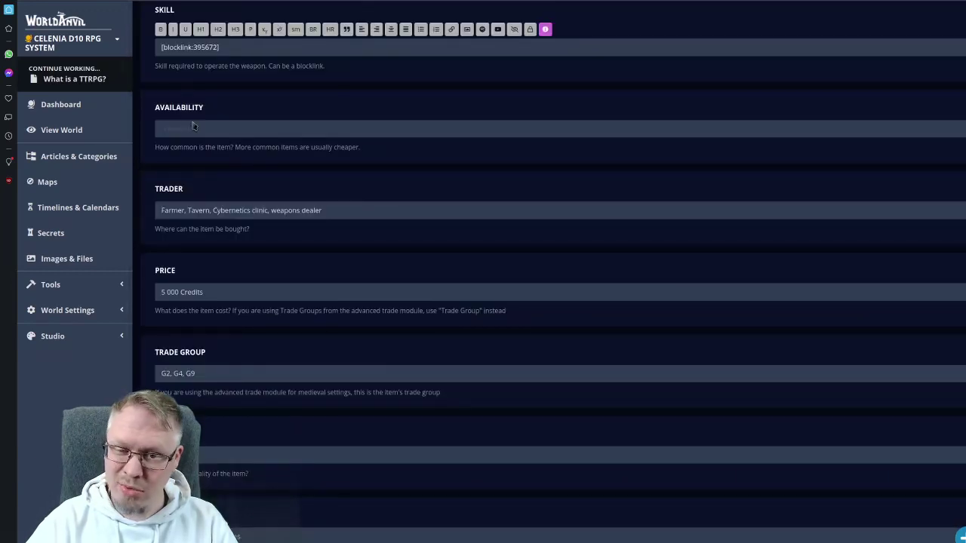
pyautogui.write('Rare')
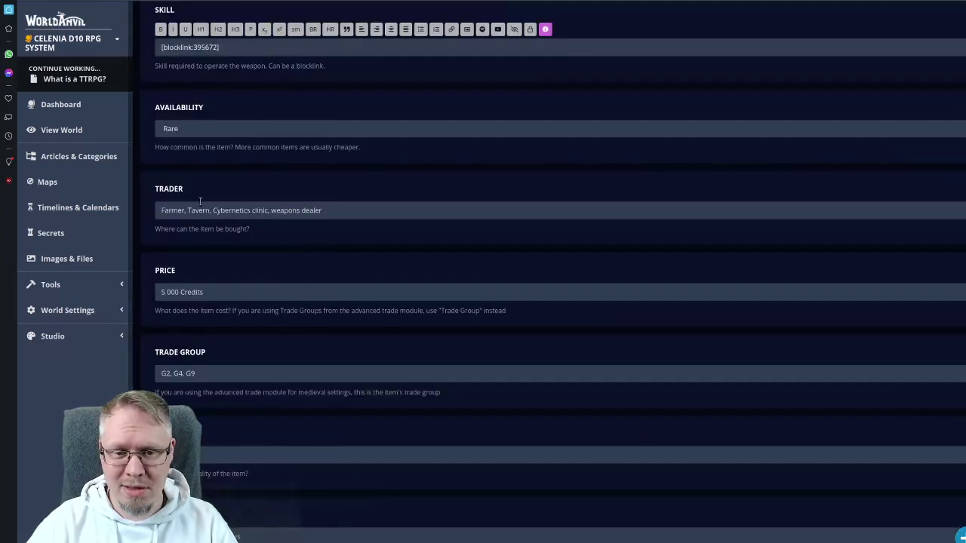
pyautogui.click(203, 221)
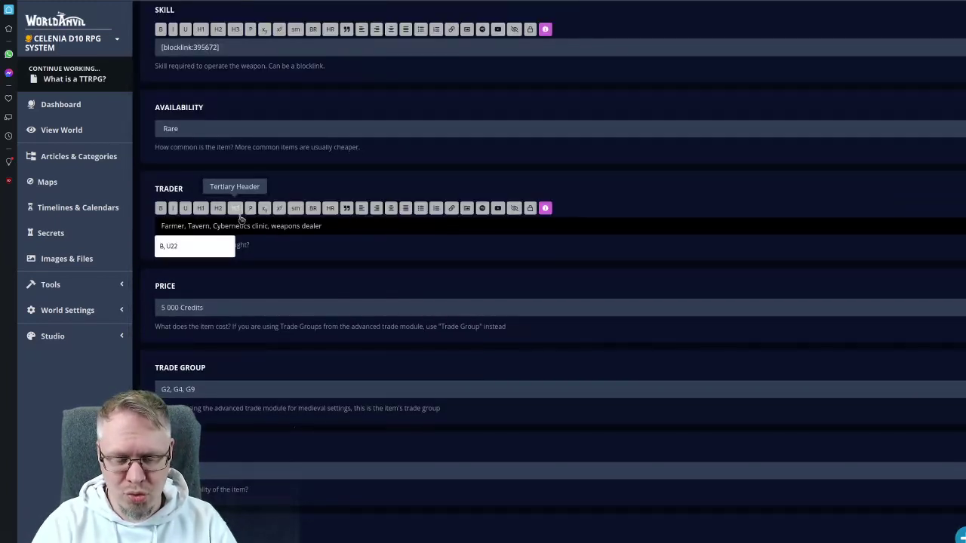
pyautogui.hotkey('ctrl', 'a')
pyautogui.write('U22')
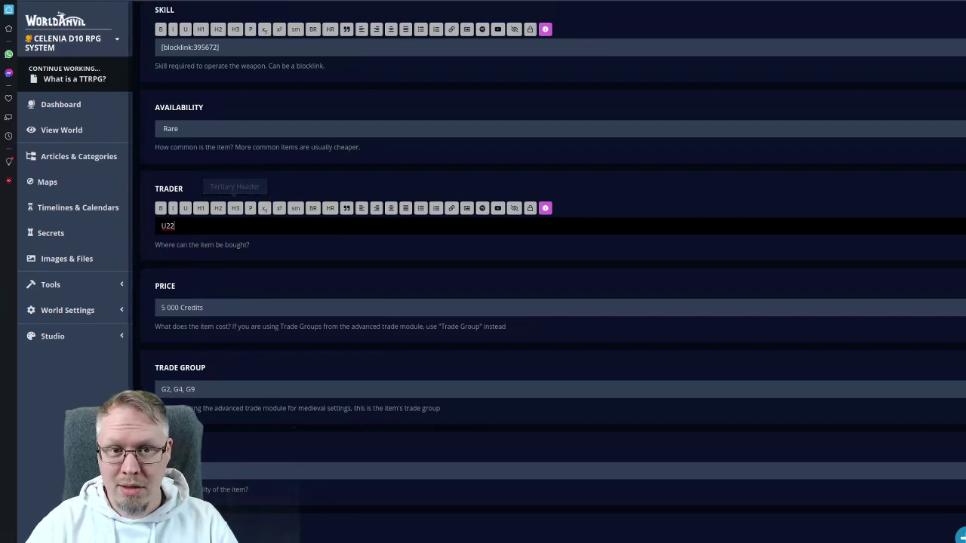
# - Set the Rapier's trade group to G12 and its weight to 2.7 pounds
pyautogui.click(225, 389)
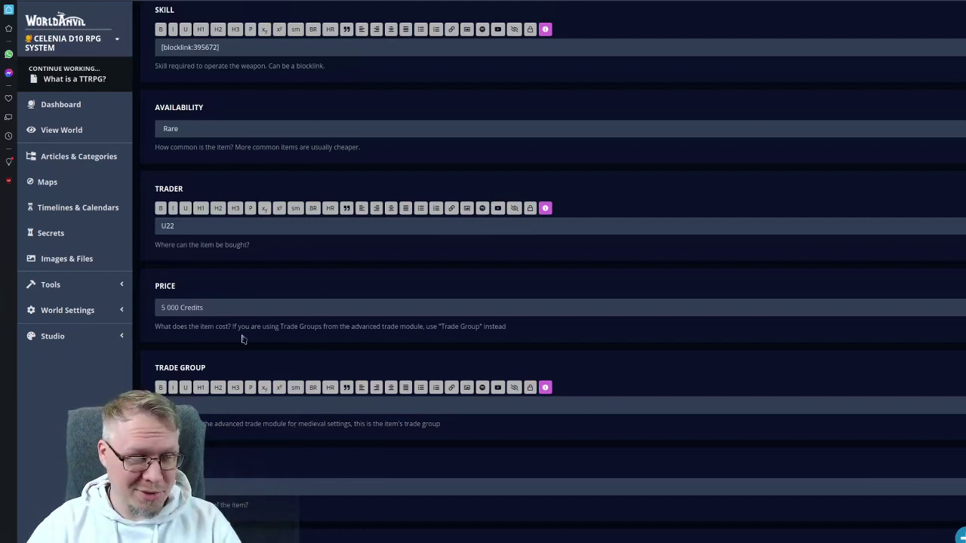
pyautogui.scroll(-2, 252, 355)
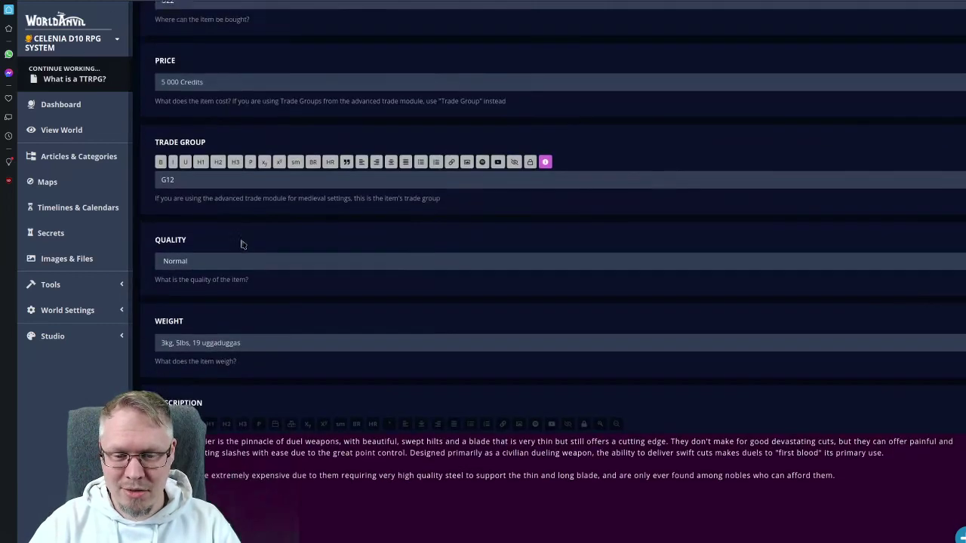
pyautogui.click(198, 272)
pyautogui.press('BackSpace')
pyautogui.press('BackSpace')
pyautogui.press('BackSpace')
pyautogui.press('BackSpace')
pyautogui.press('BackSpace')
pyautogui.press('BackSpace')
pyautogui.press('BackSpace')
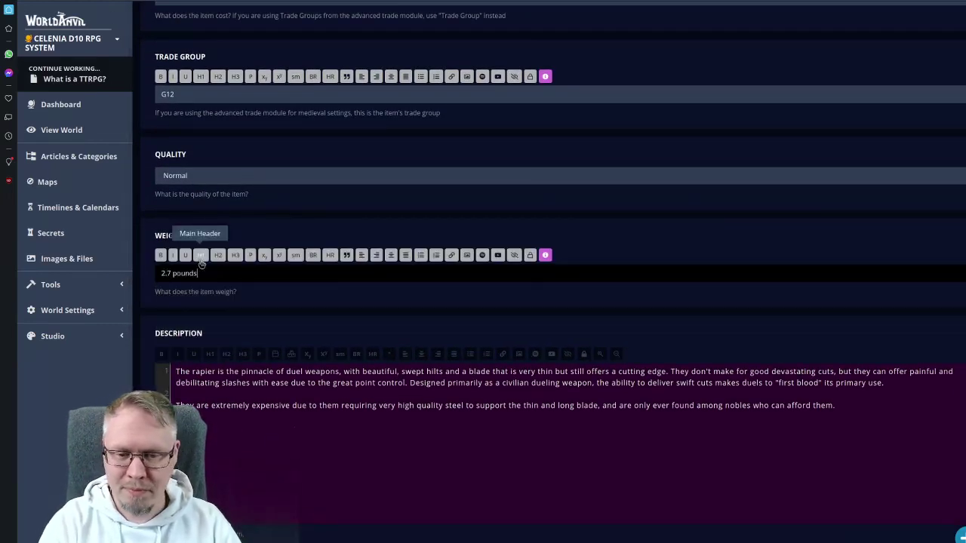
pyautogui.click(295, 205)
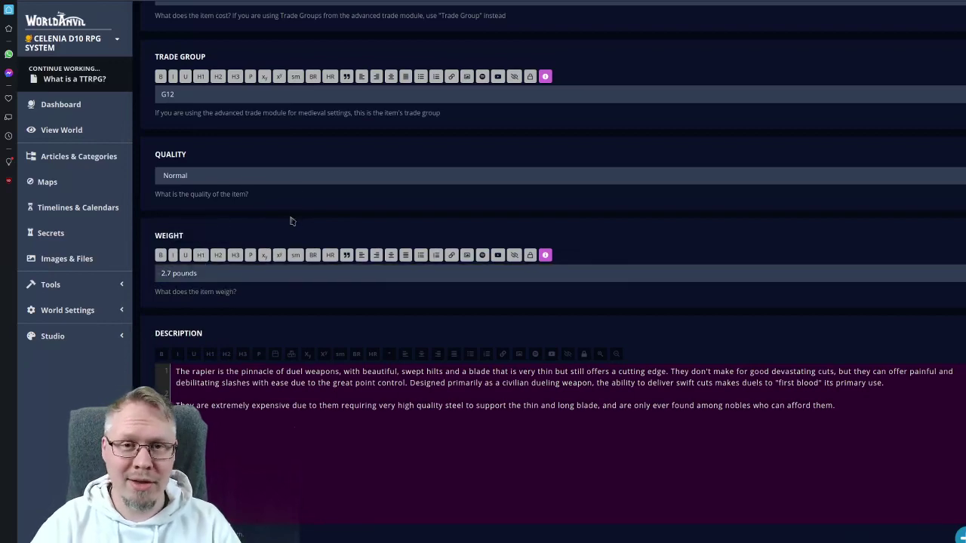
# - Set the Rapier's slash damage to 1, leave energy damage blank and set shock damage to 1
pyautogui.scroll(-6, 302, 209)
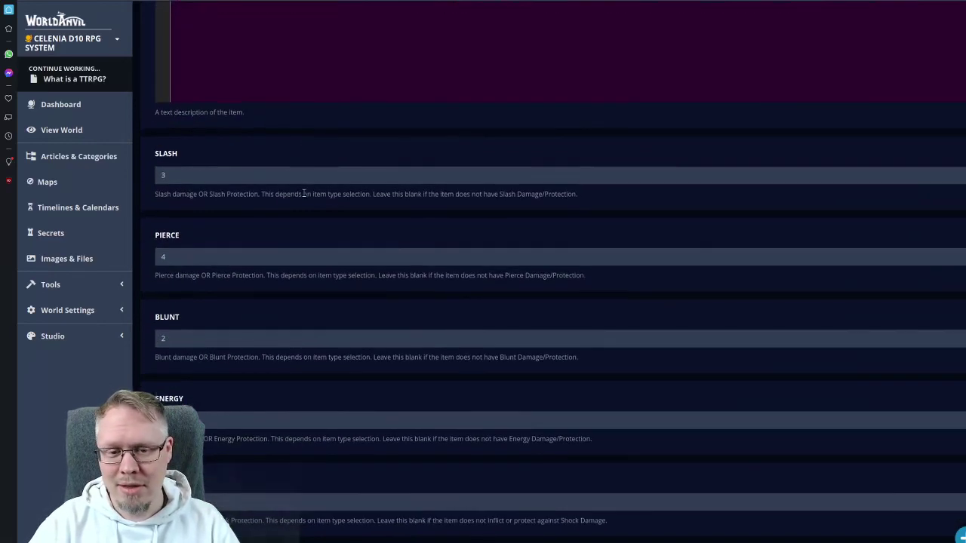
pyautogui.click(197, 174)
pyautogui.press('BackSpace')
pyautogui.write('1')
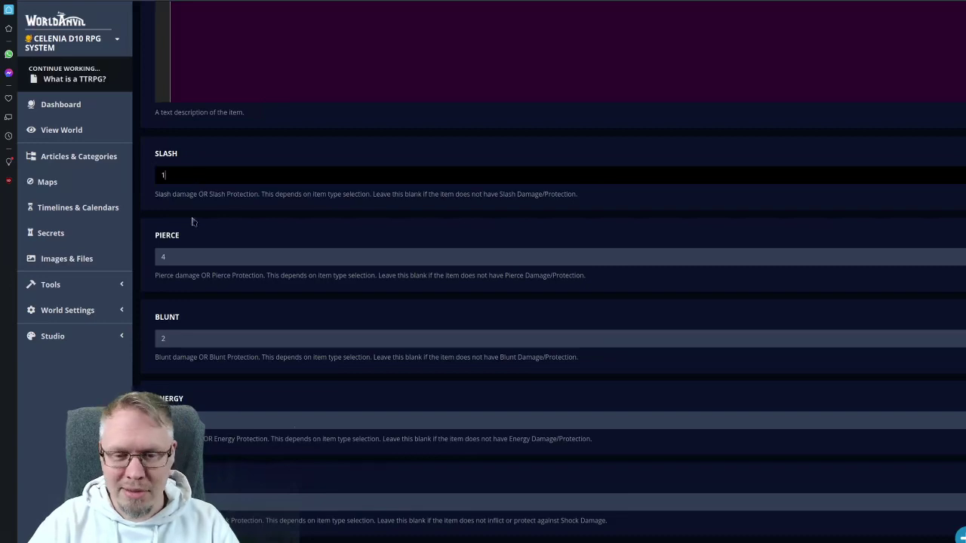
pyautogui.click(180, 255)
pyautogui.click(185, 341)
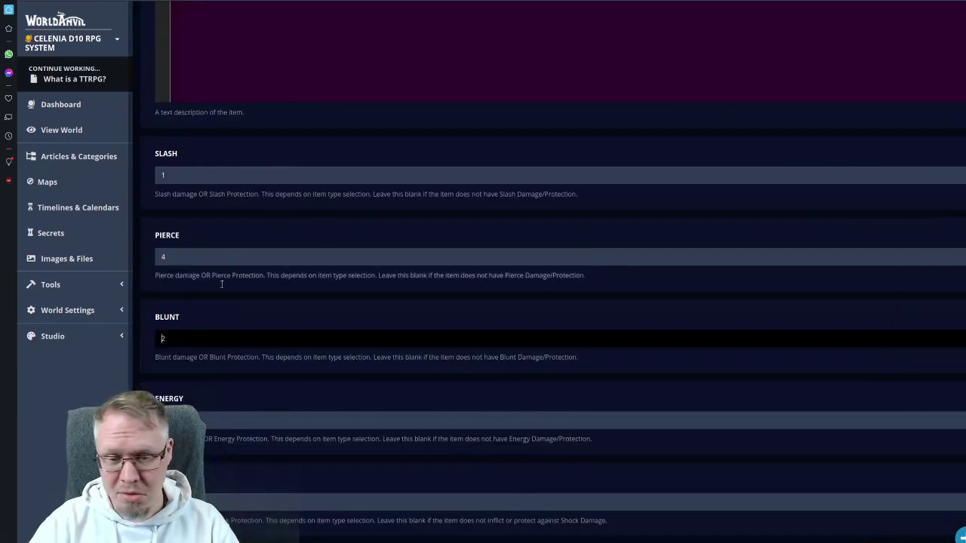
pyautogui.click(188, 421)
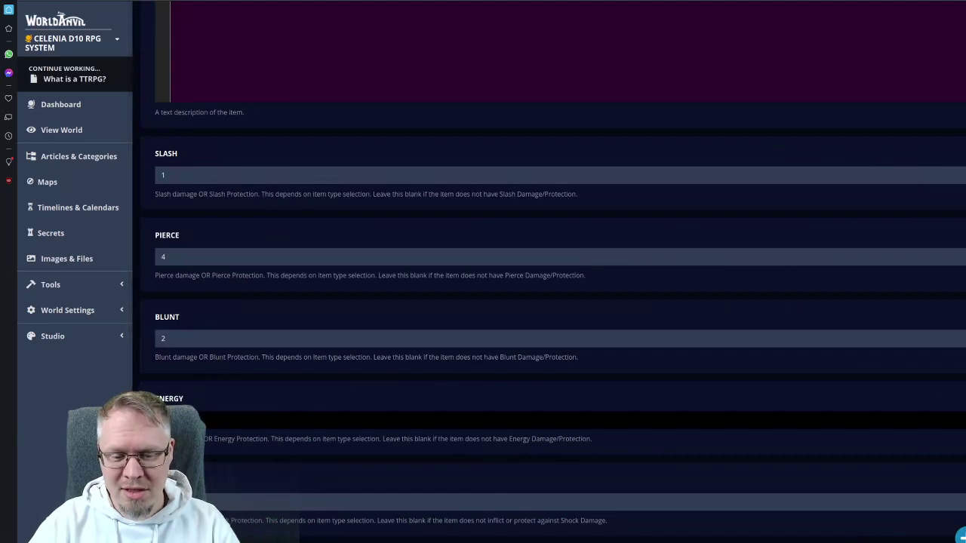
pyautogui.click(189, 502)
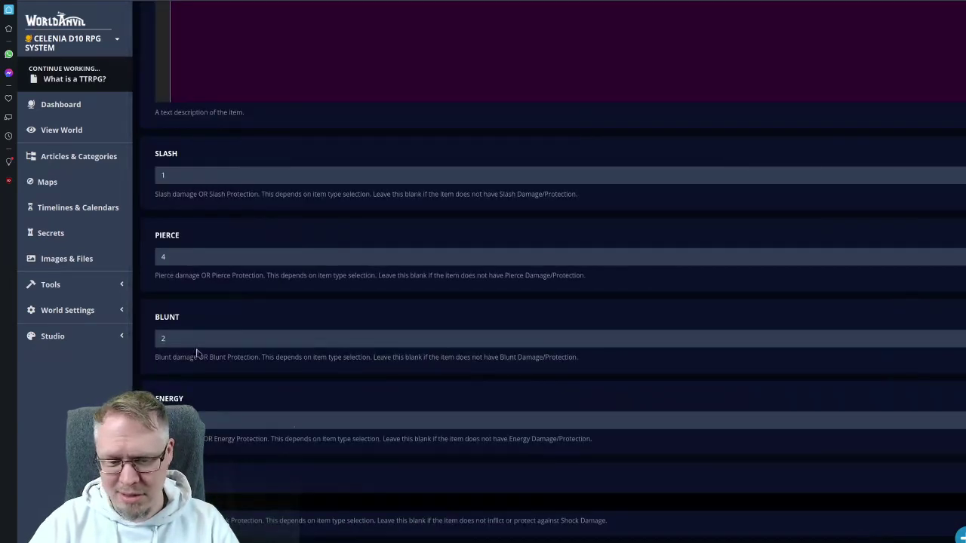
pyautogui.scroll(-3, 200, 351)
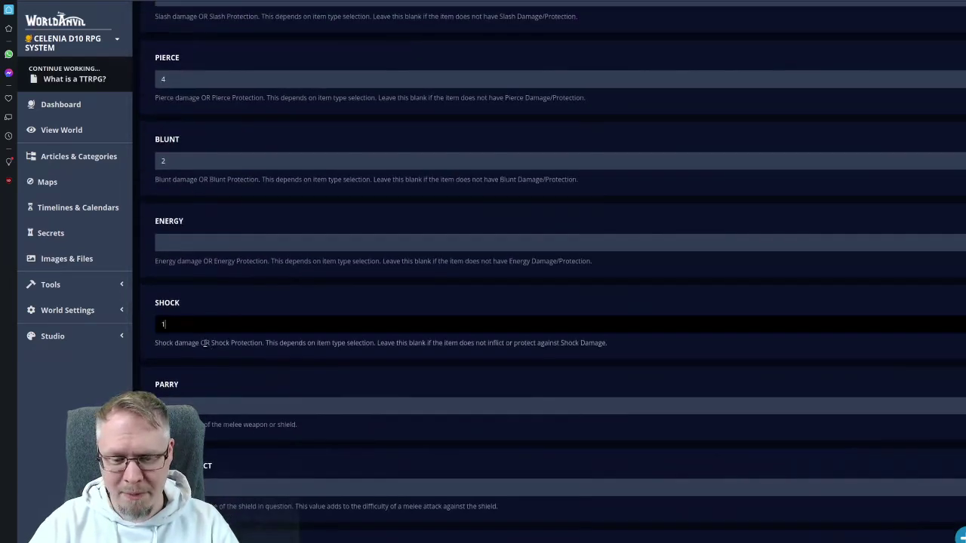
# - Set the Rapier's parry value to 3 and its reach to Very Long
pyautogui.click(191, 405)
pyautogui.scroll(-2, 235, 362)
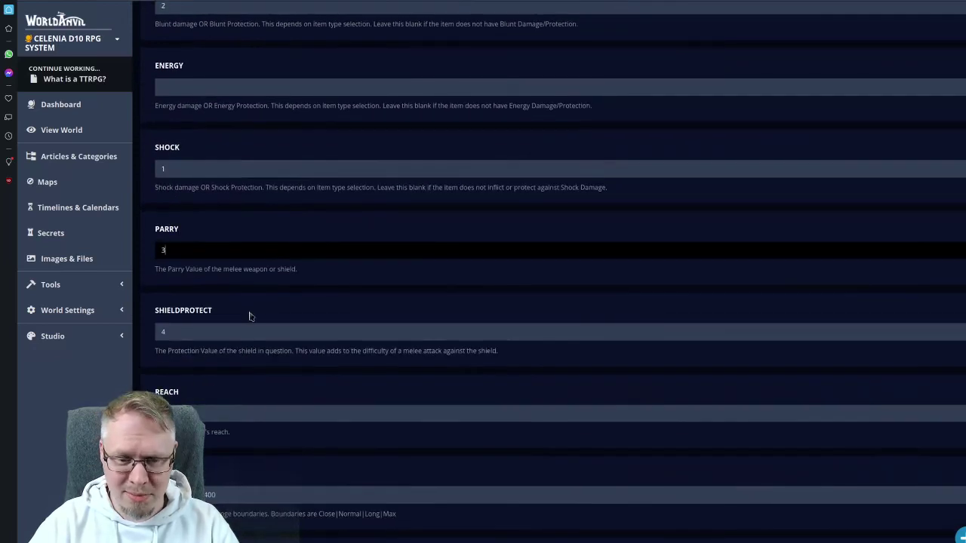
pyautogui.scroll(-2, 227, 301)
pyautogui.click(181, 279)
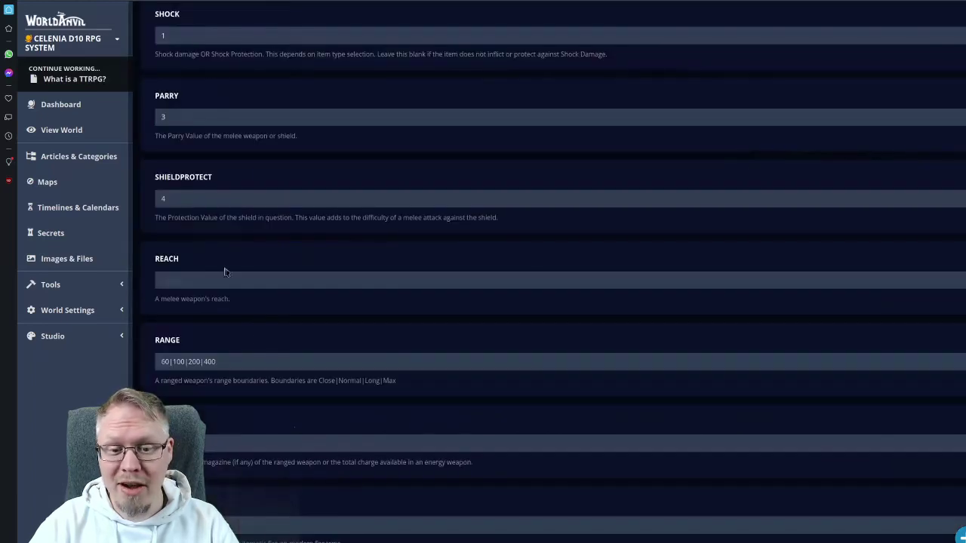
pyautogui.scroll(-2, 241, 317)
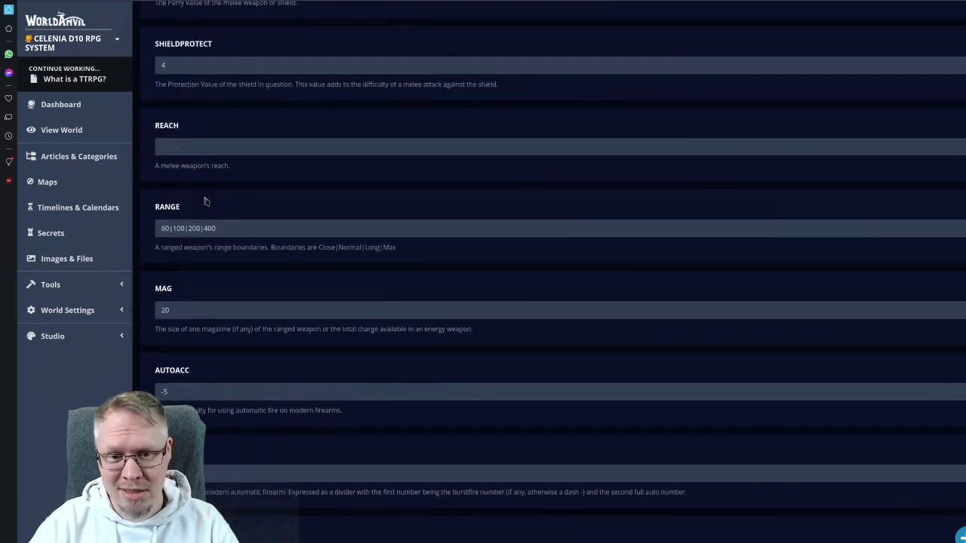
pyautogui.write('Very Long')
pyautogui.press('Tab')
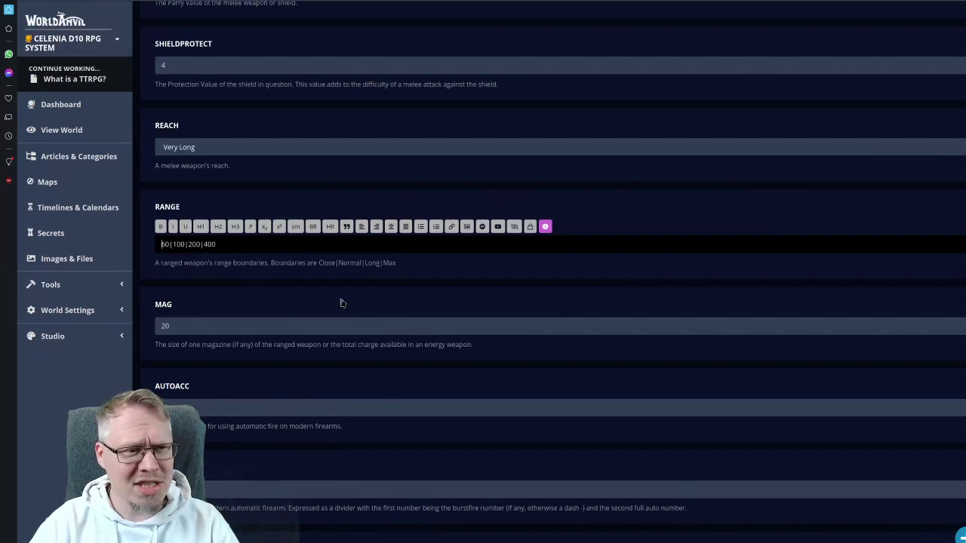
pyautogui.click(335, 168)
# - Tag the Rapier sheet with Medieval,Melee,One-Handed,Weapon,Duel, reusing the earlier melee tag set with Duel in place of Balanced
pyautogui.scroll(-3, 334, 325)
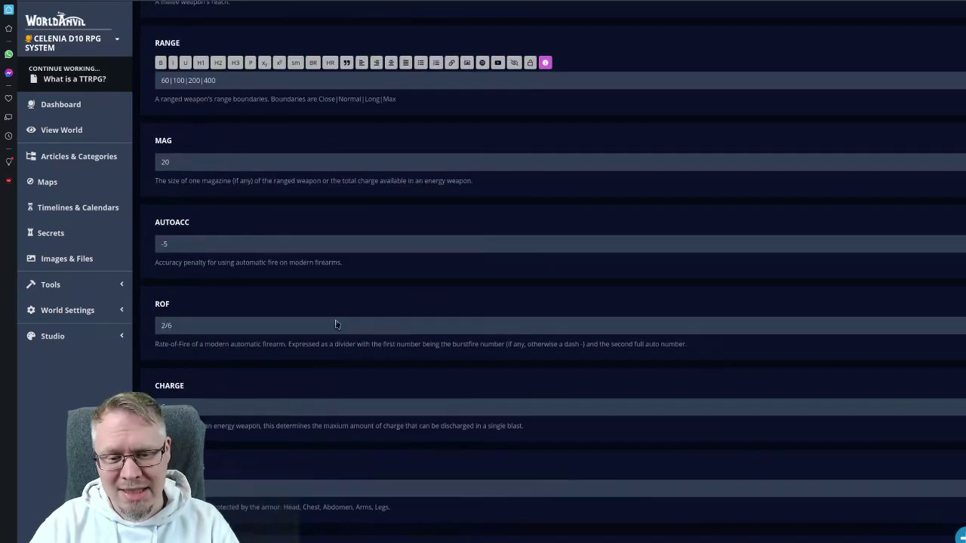
pyautogui.scroll(-5, 338, 324)
pyautogui.click(391, 209)
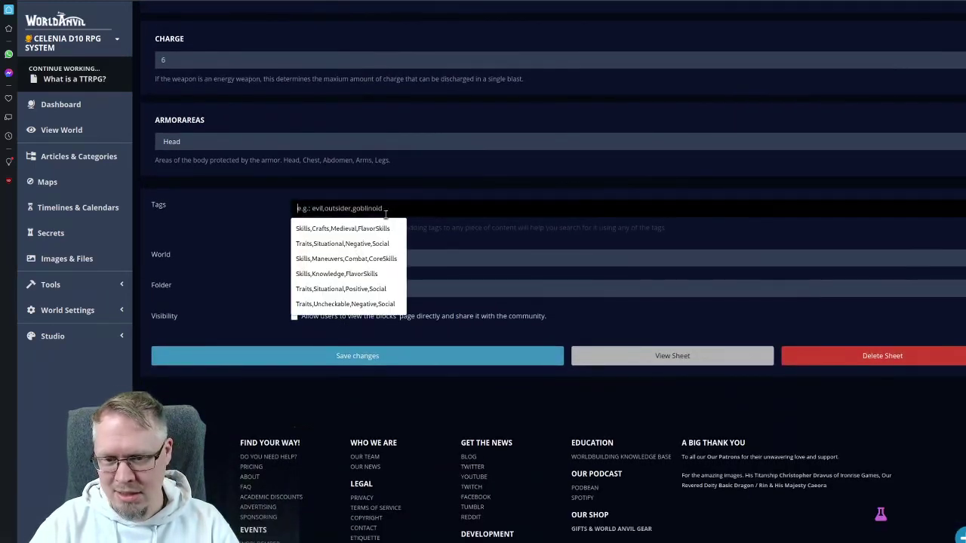
pyautogui.write('m')
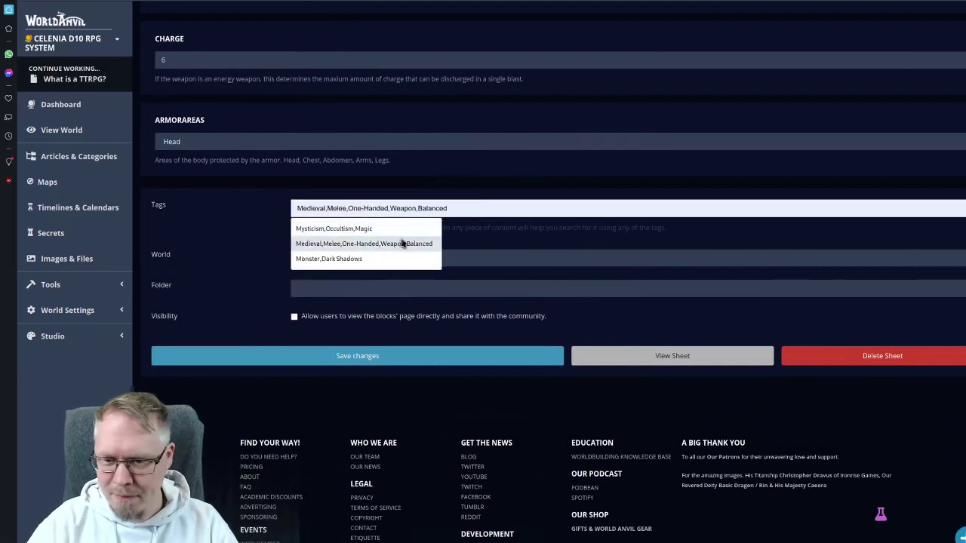
pyautogui.click(370, 243)
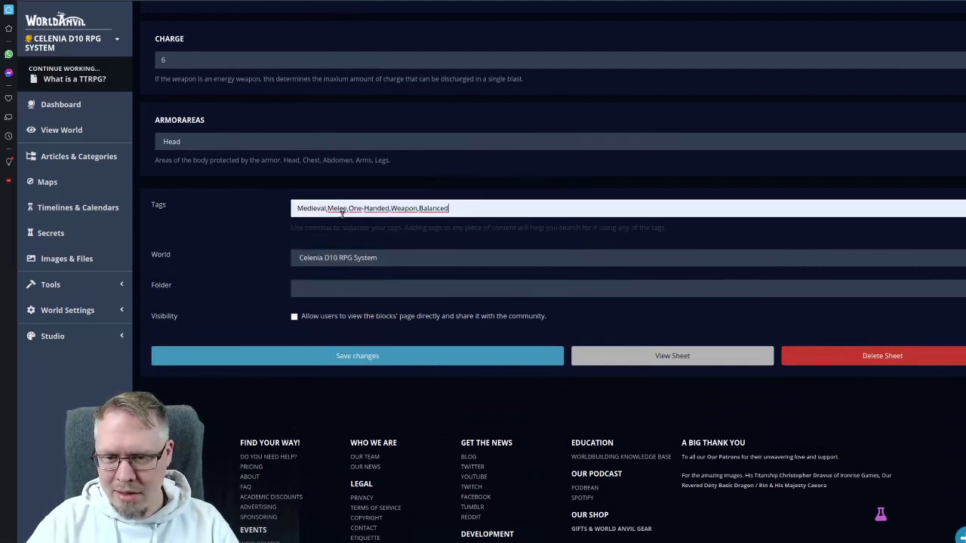
pyautogui.doubleClick(422, 207)
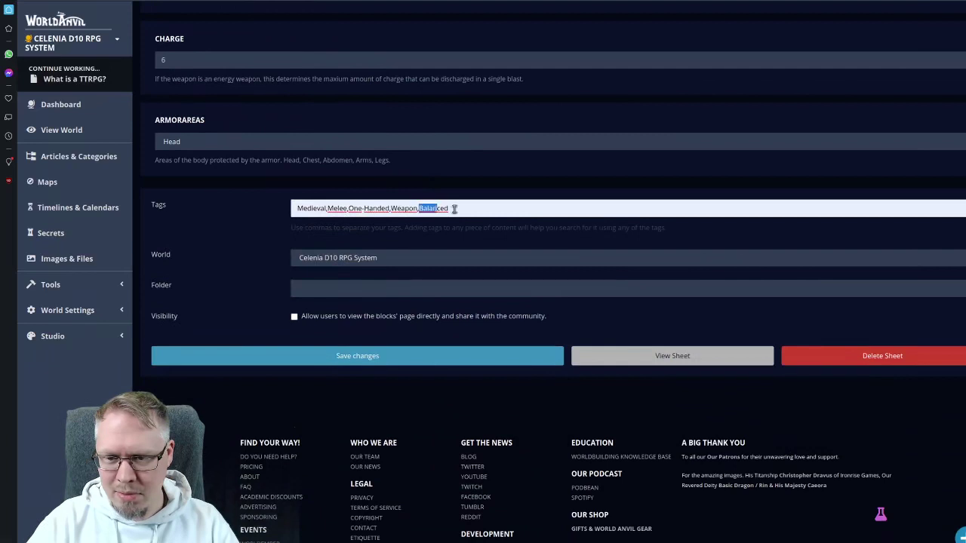
pyautogui.write('Duel')
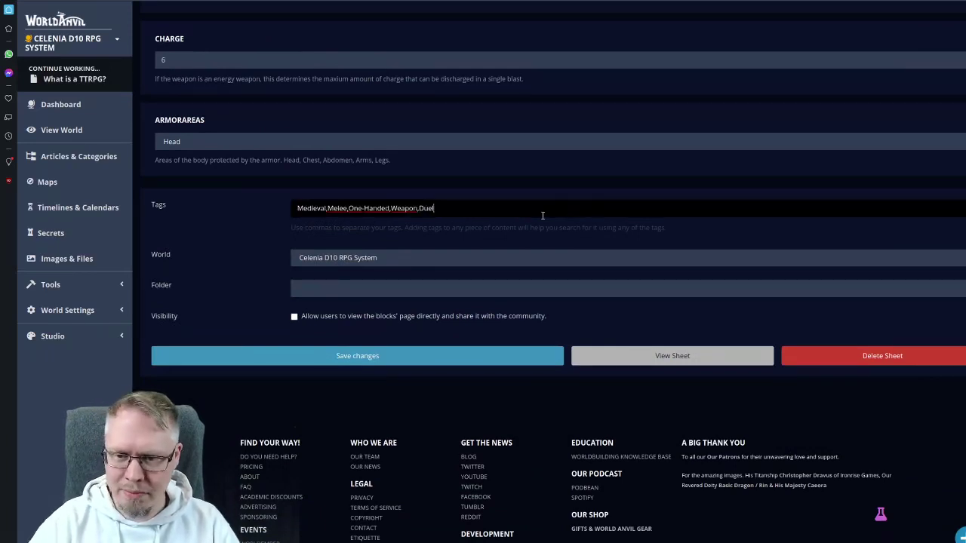
# - Allow users to view and share the new Rapier sheet directly, and save the changes
pyautogui.click(299, 319)
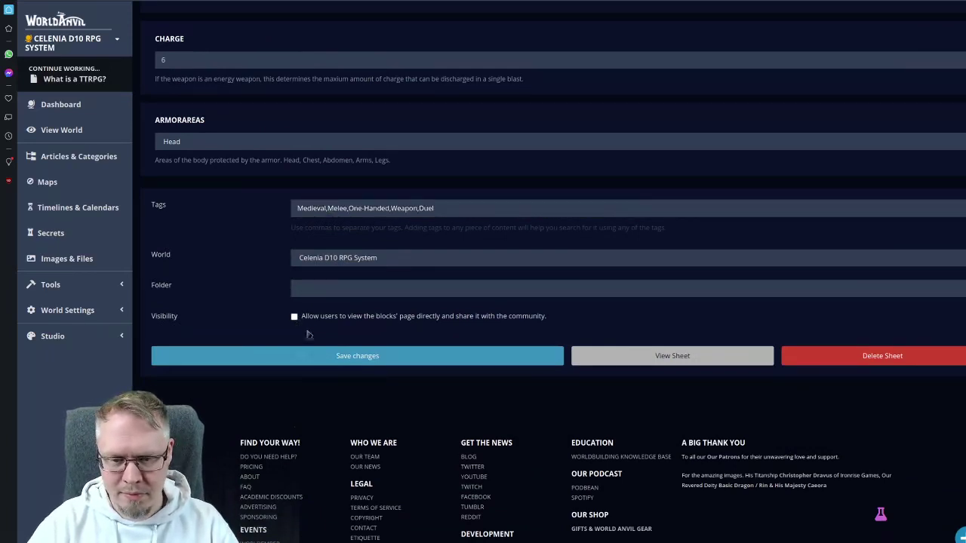
pyautogui.click(294, 316)
pyautogui.click(323, 360)
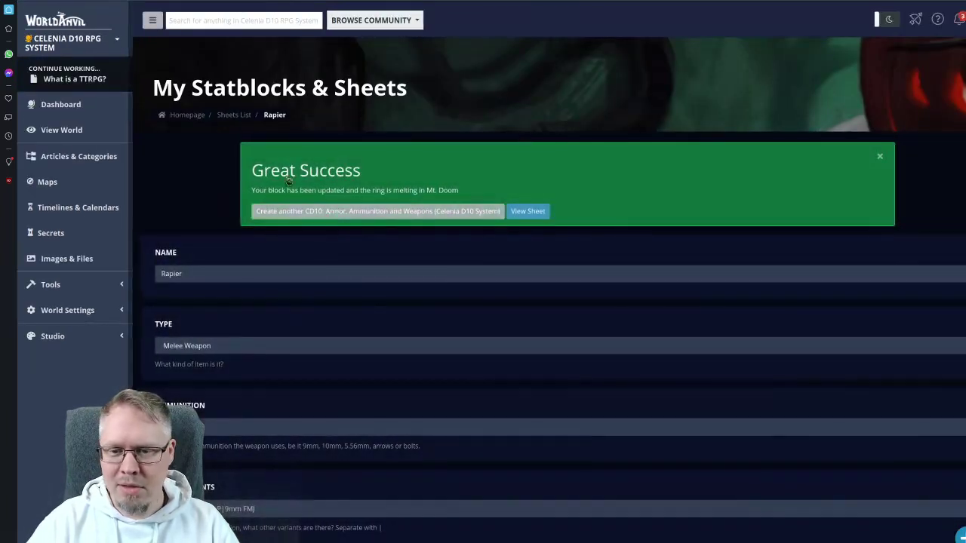
# - Delete the deprecated old Rapier sheet and open the old Smallsword sheet
pyautogui.click(527, 210)
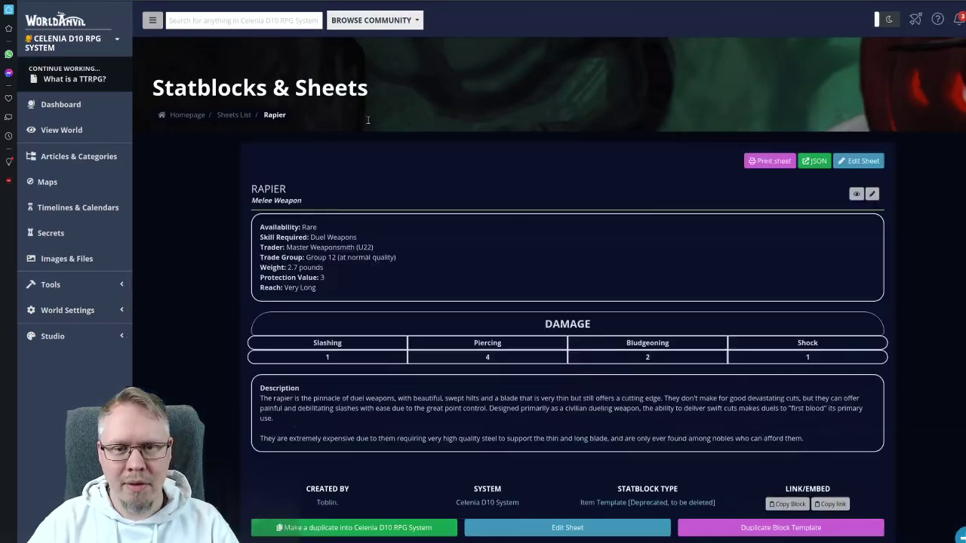
pyautogui.click(868, 163)
pyautogui.scroll(-5, 369, 279)
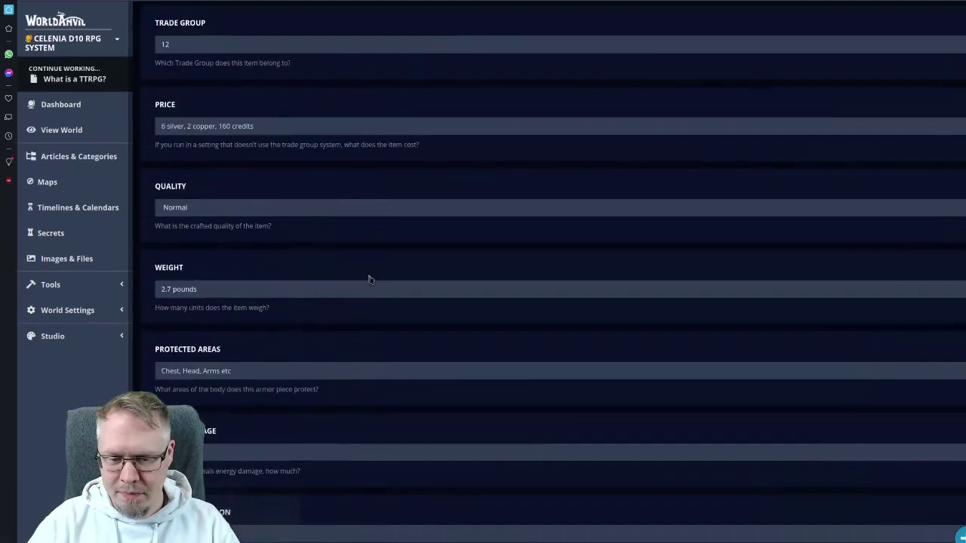
pyautogui.scroll(-18, 370, 280)
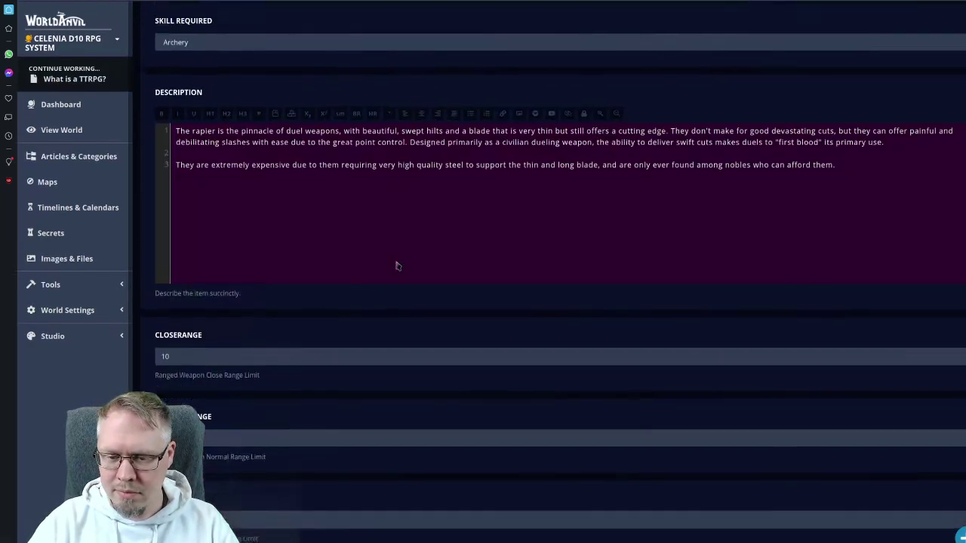
pyautogui.scroll(-15, 396, 266)
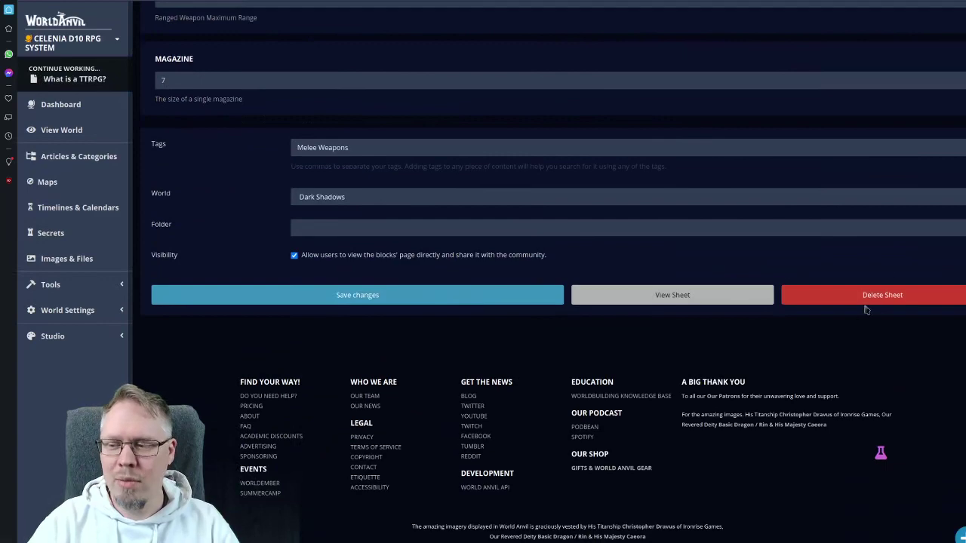
pyautogui.click(845, 298)
pyautogui.click(569, 48)
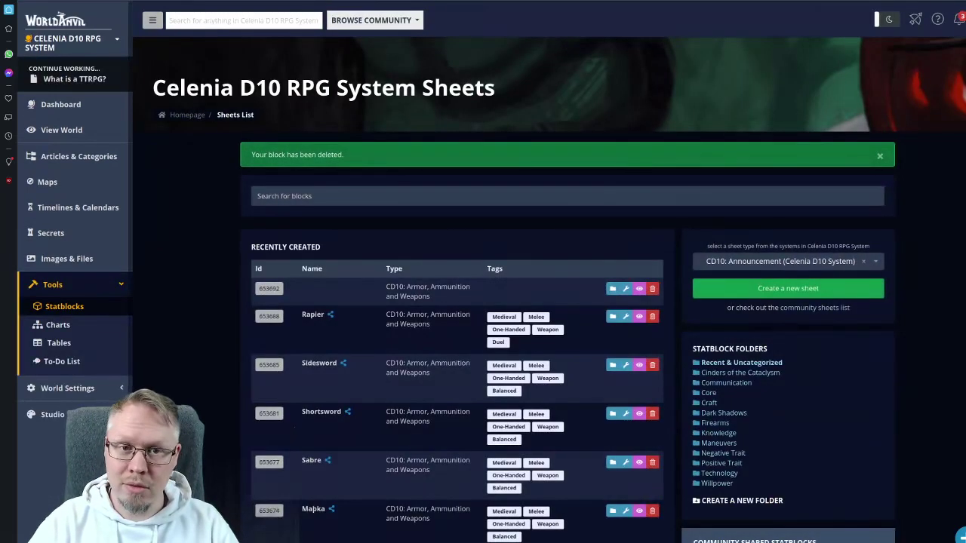
pyautogui.hotkey('alt', 'Left')
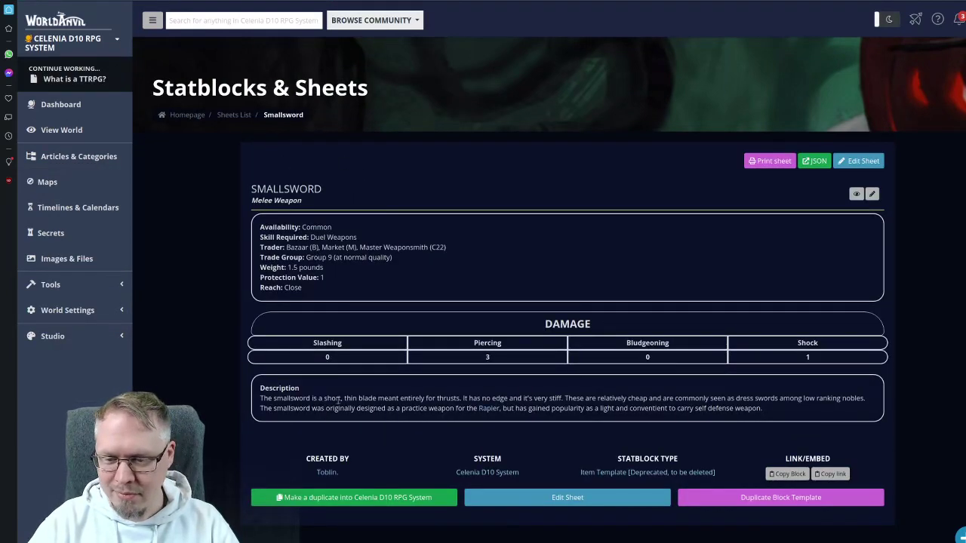
# - Copy the description text from the old Smallsword sheet and return to the blank new item sheet
pyautogui.moveTo(260, 400); pyautogui.dragTo(783, 418)
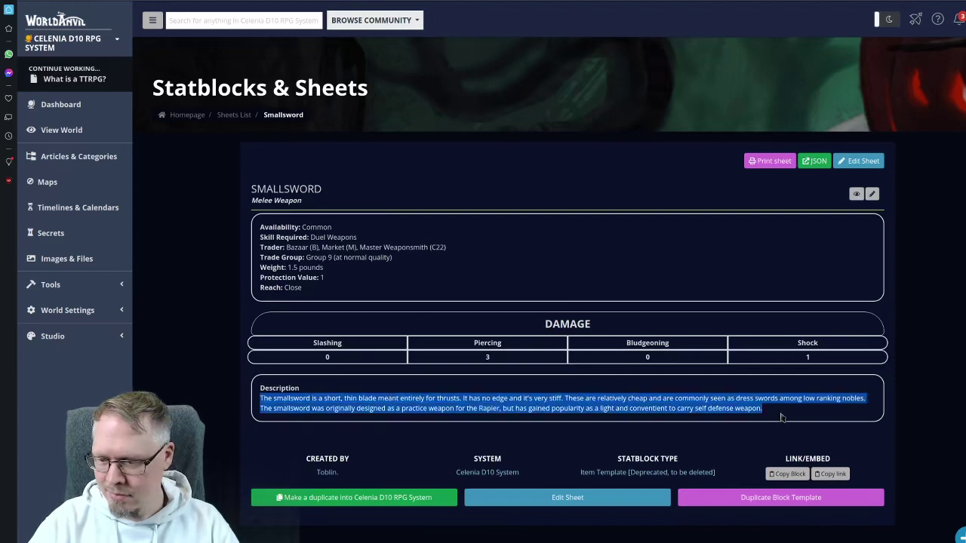
pyautogui.hotkey('ctrl', 'c')
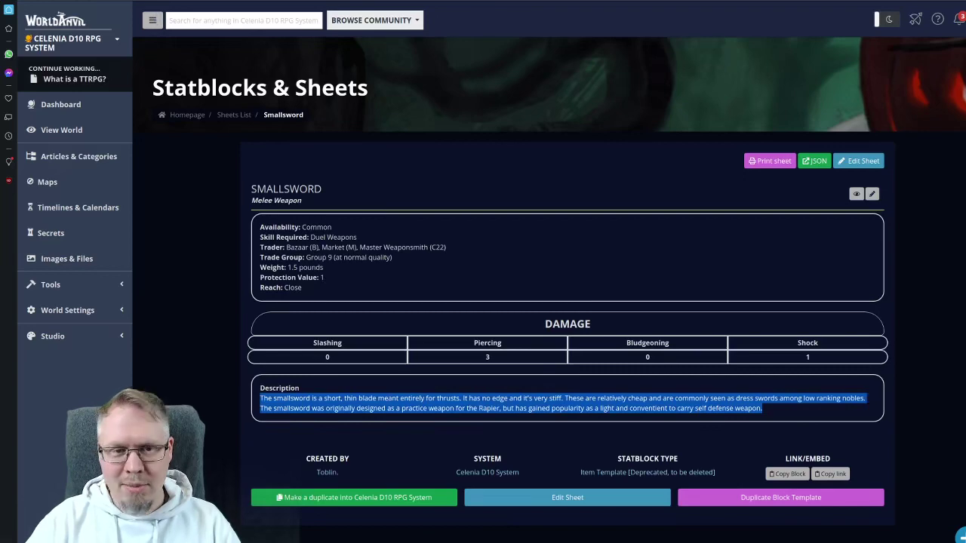
pyautogui.hotkey('alt', 'Tab')
pyautogui.hotkey('alt', 'Tab')
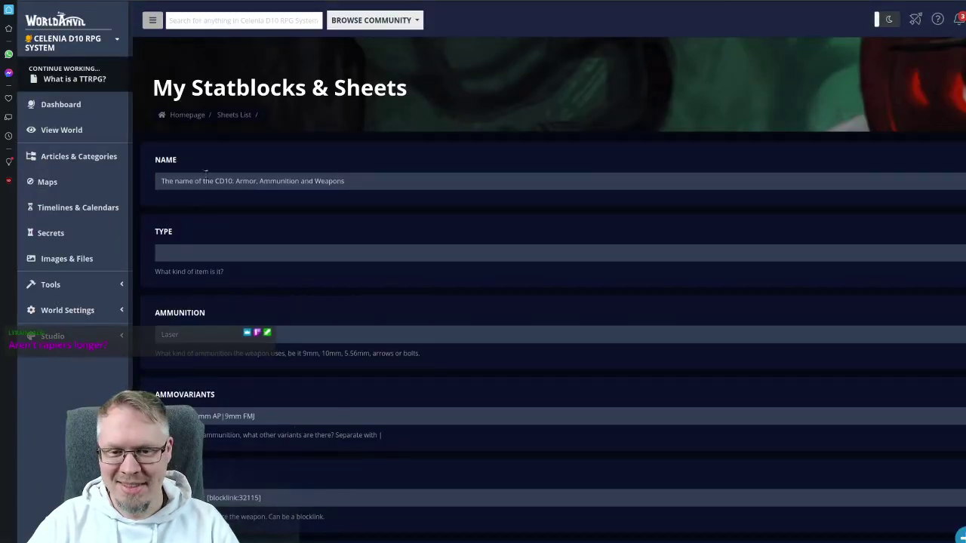
# - Name the new sheet Smallsword and set its type to Melee Weapon
pyautogui.click(205, 181)
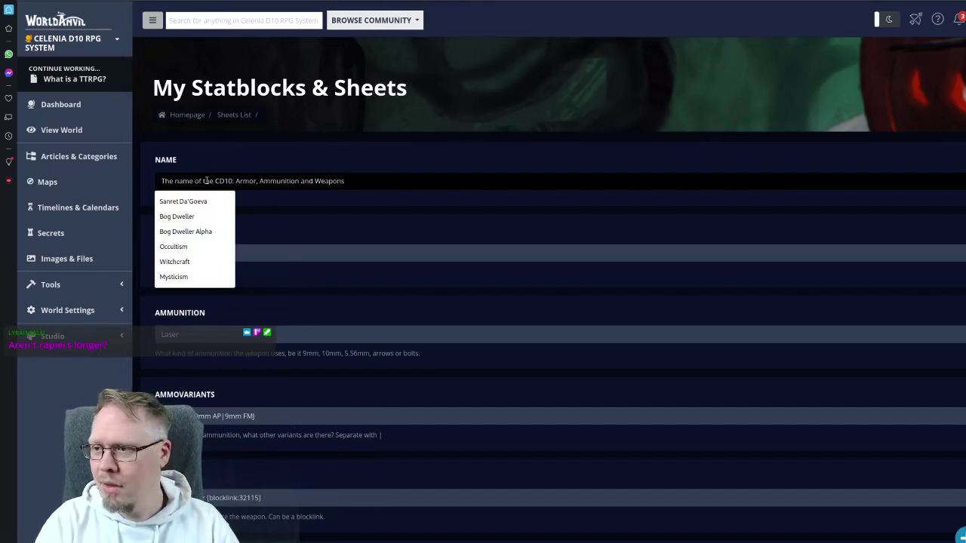
pyautogui.write('Smallsword')
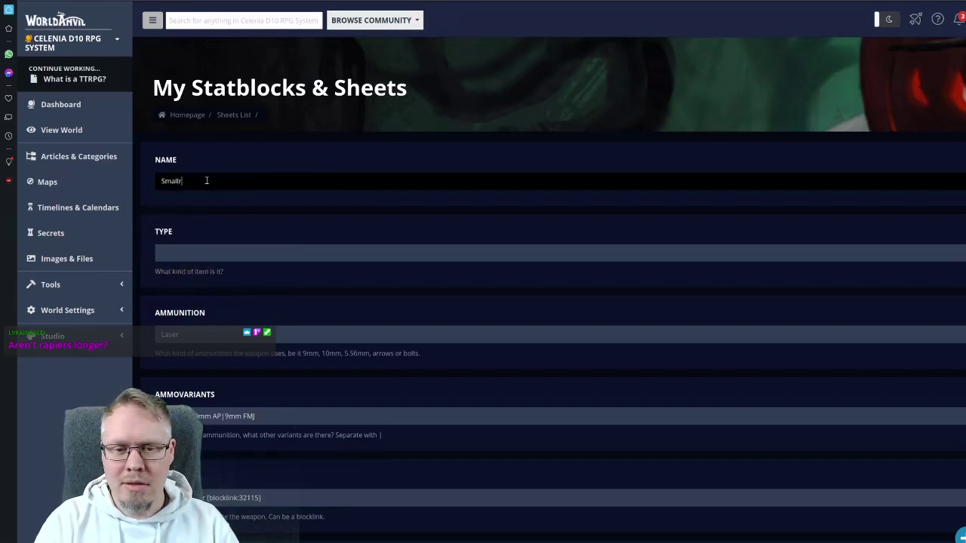
pyautogui.click(192, 260)
pyautogui.write('Melee Weapon')
# - Set the Smallsword's required skill to [blocklink:395677], checking the skill on the old sheet
pyautogui.scroll(-2, 281, 306)
pyautogui.scroll(-2, 280, 276)
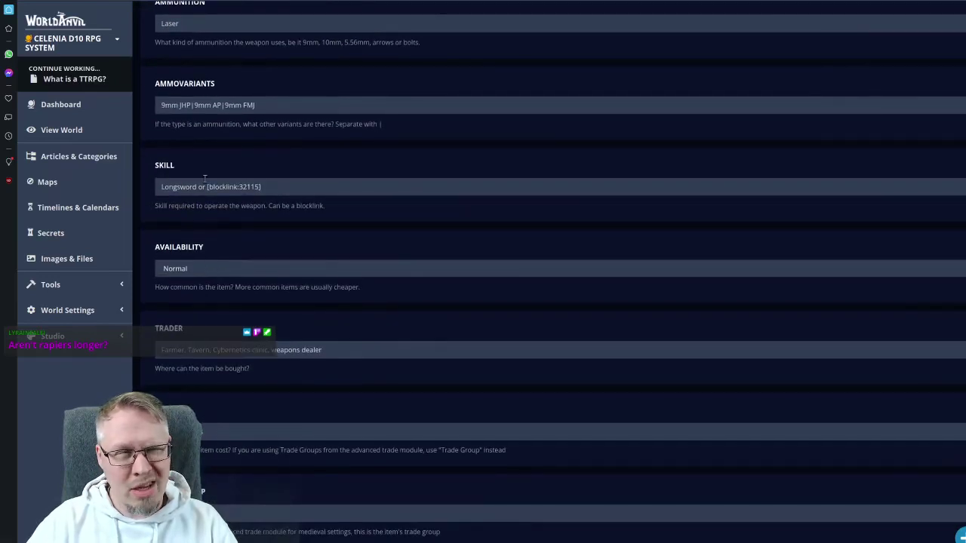
pyautogui.hotkey('ctrl', 'Tab')
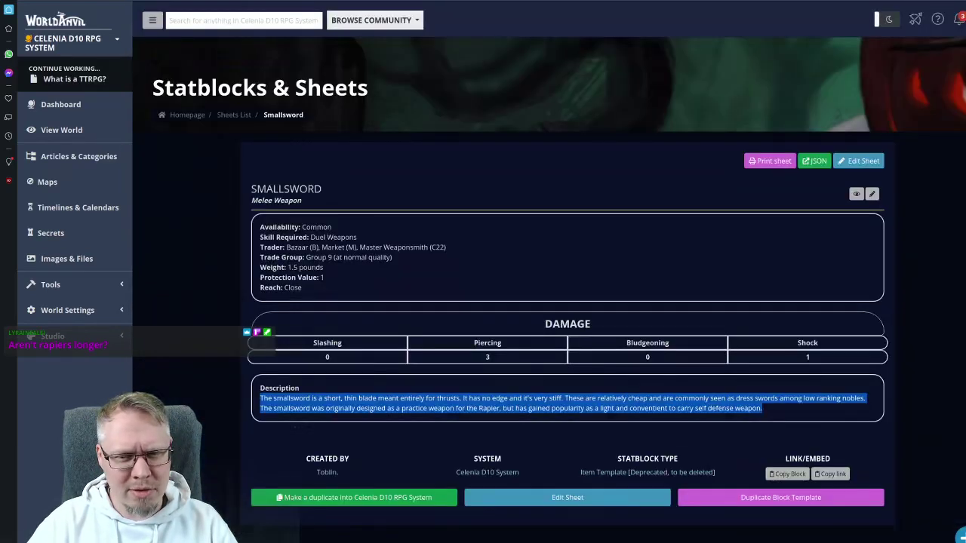
pyautogui.hotkey('ctrl', 'shift', 'Tab')
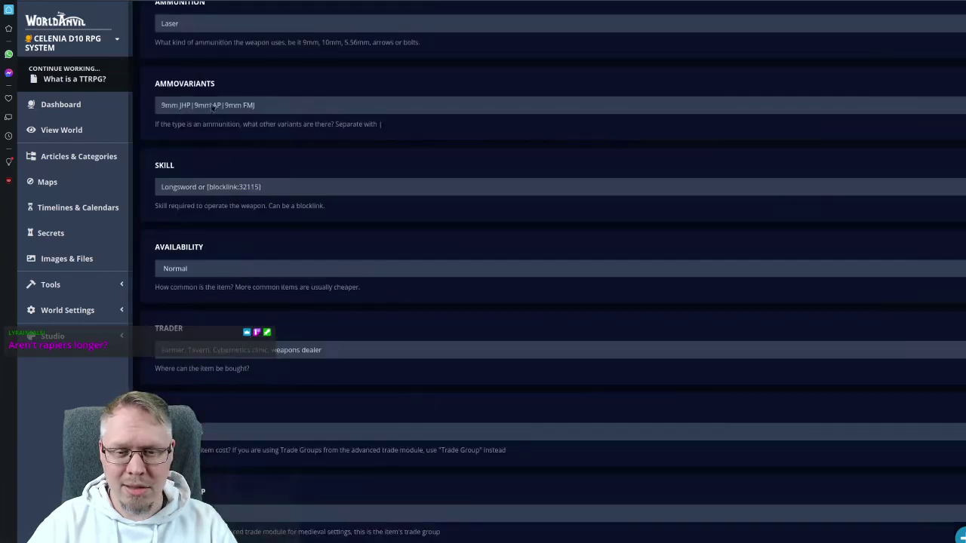
pyautogui.click(212, 193)
pyautogui.click(209, 222)
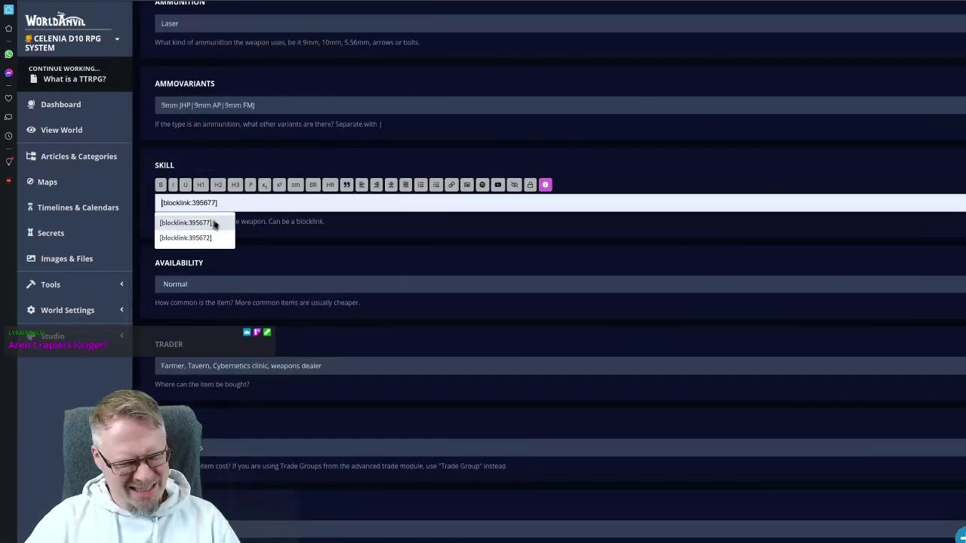
pyautogui.click(212, 238)
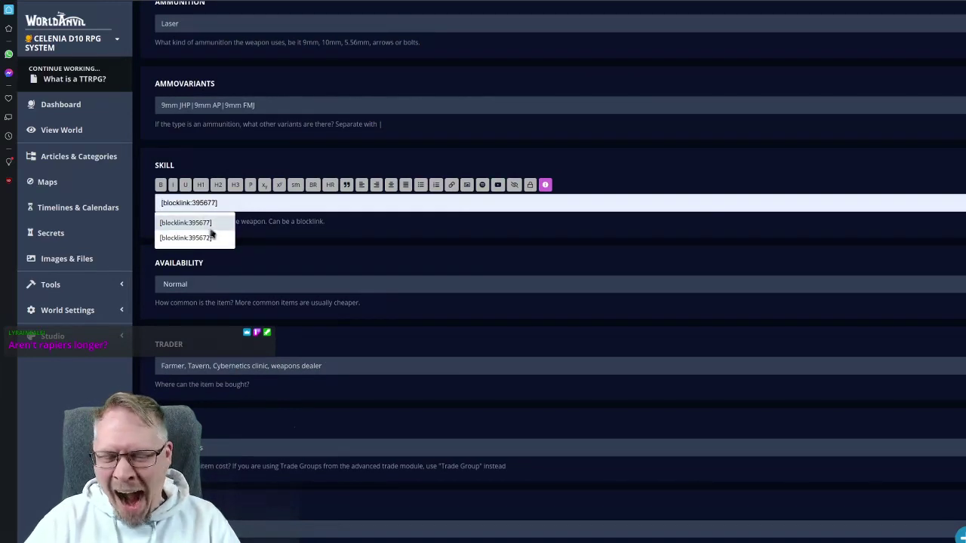
pyautogui.click(212, 224)
pyautogui.click(213, 224)
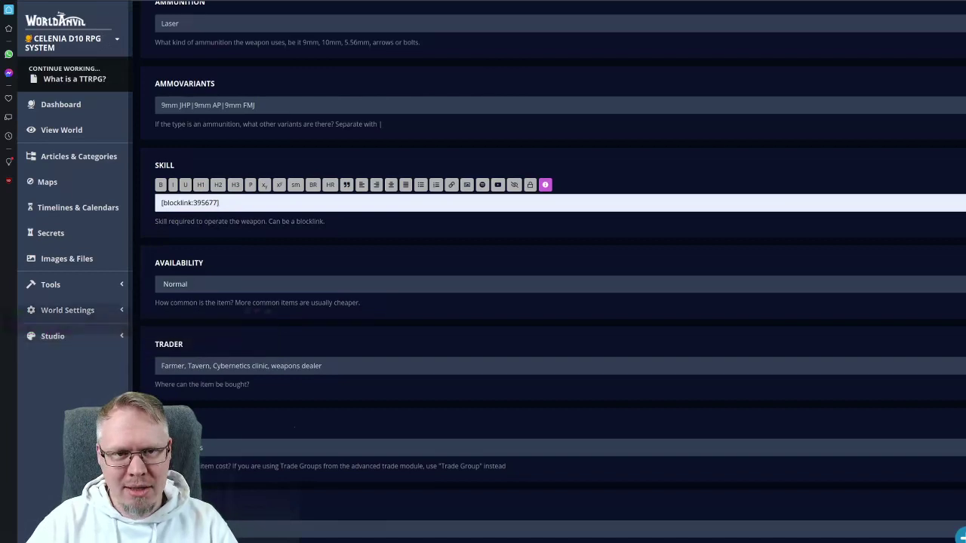
# - Set the Smallsword's availability to Common and its trader to B, M, C22, following the old sheet
pyautogui.hotkey('ctrl', 'Tab')
pyautogui.hotkey('ctrl', 'Tab')
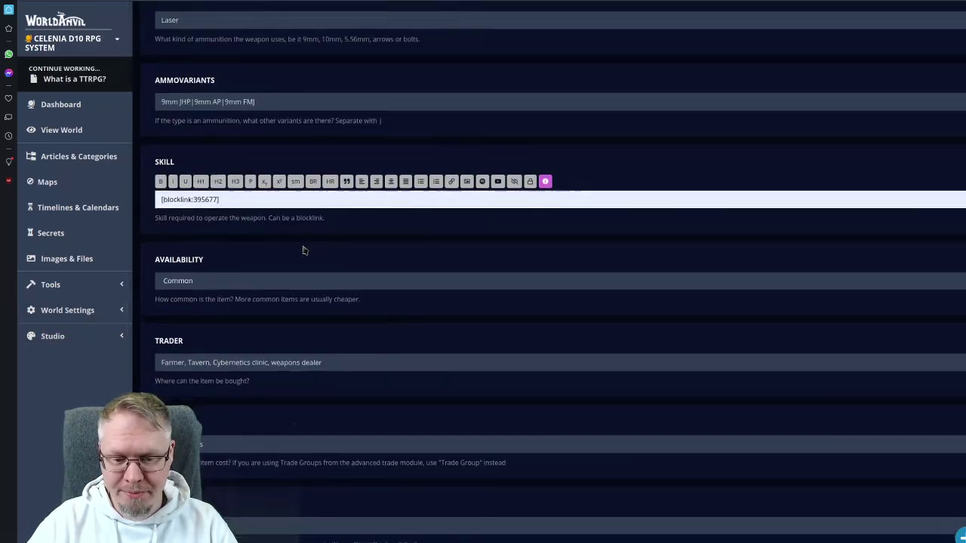
pyautogui.scroll(-2, 300, 251)
pyautogui.hotkey('ctrl', 'Tab')
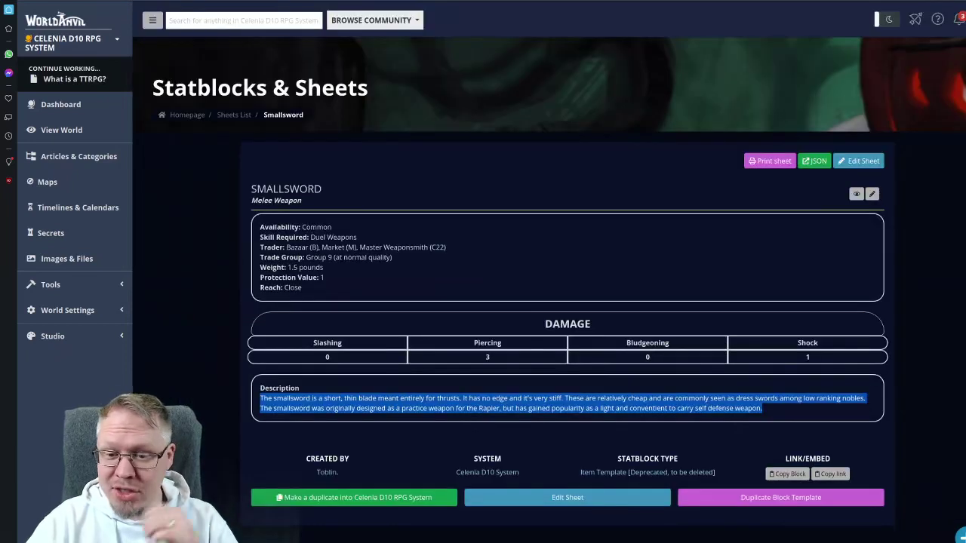
pyautogui.hotkey('ctrl', 'Tab')
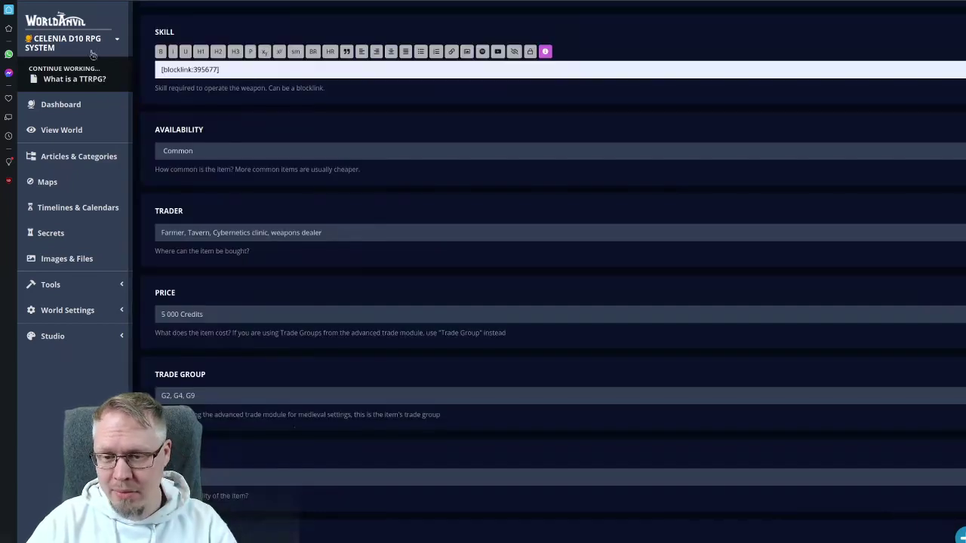
pyautogui.click(189, 243)
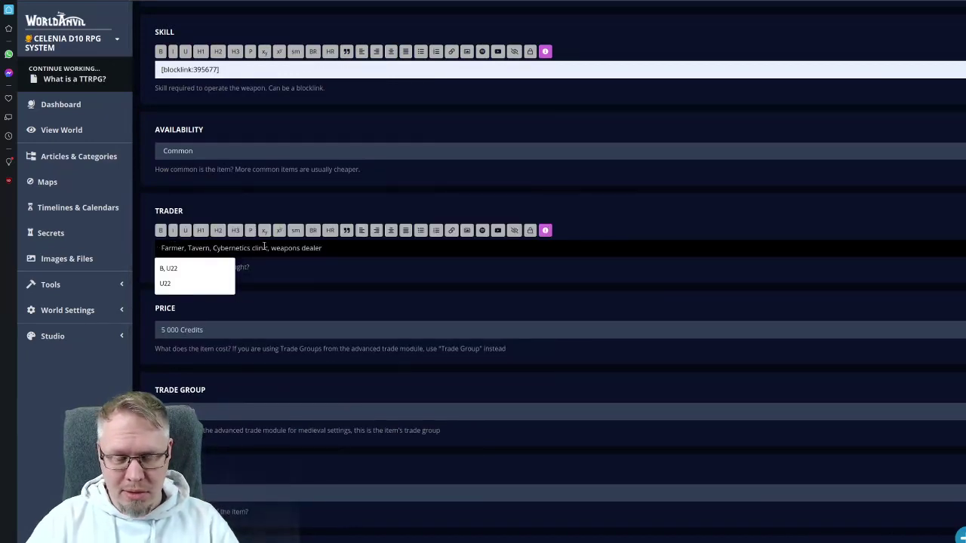
pyautogui.hotkey('ctrl', 'a')
pyautogui.write('B, M,')
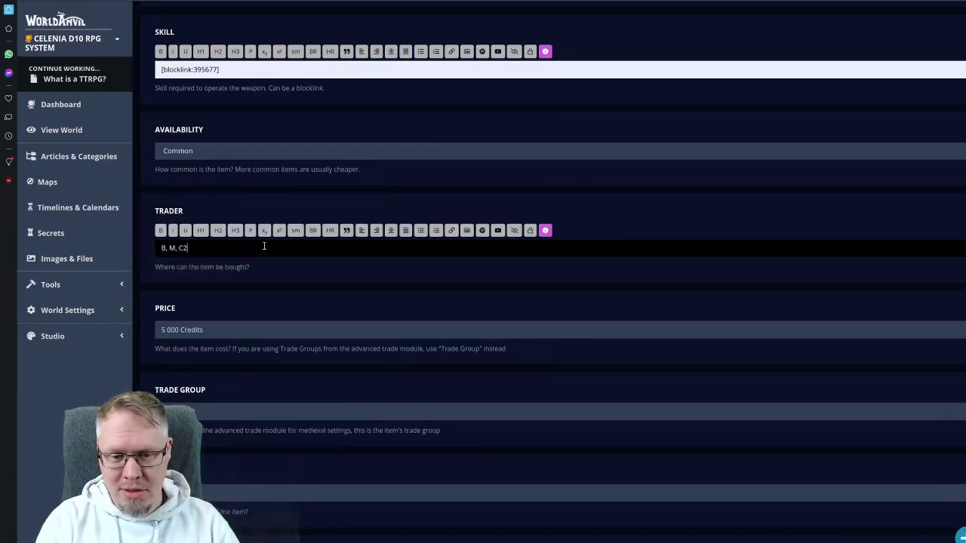
# - Set the Smallsword's trade group to G9 and its weight to 1.5 pounds, following the old sheet
pyautogui.hotkey('ctrl', 'Tab')
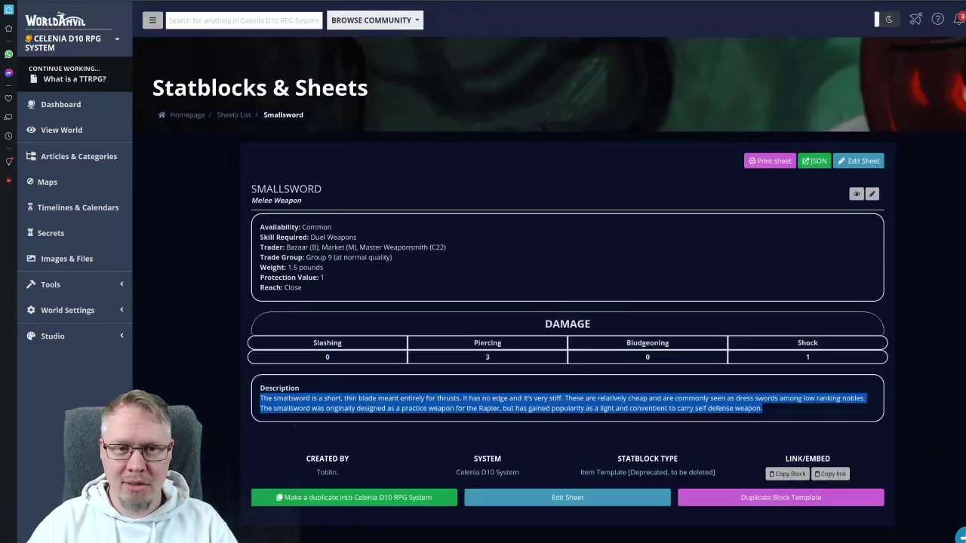
pyautogui.hotkey('ctrl', 'Tab')
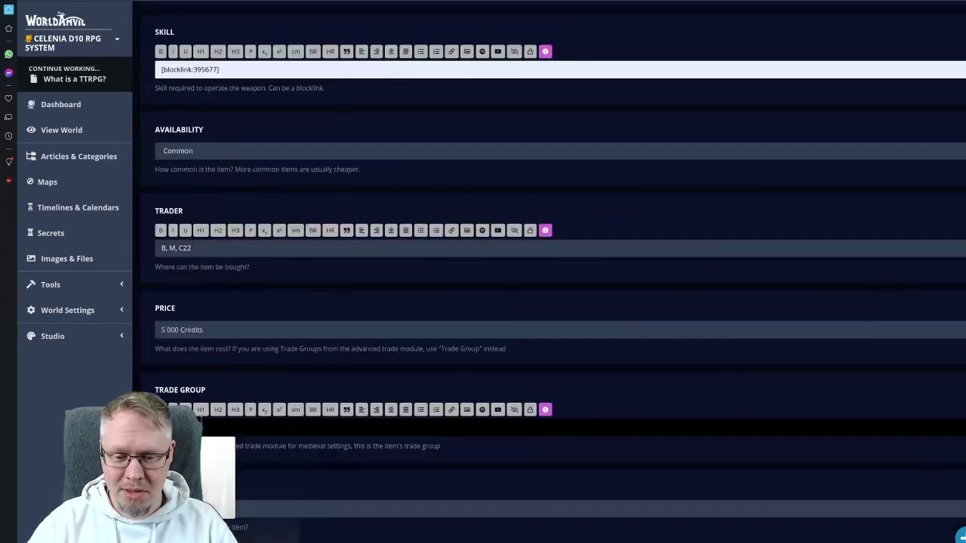
pyautogui.scroll(-4, 166, 230)
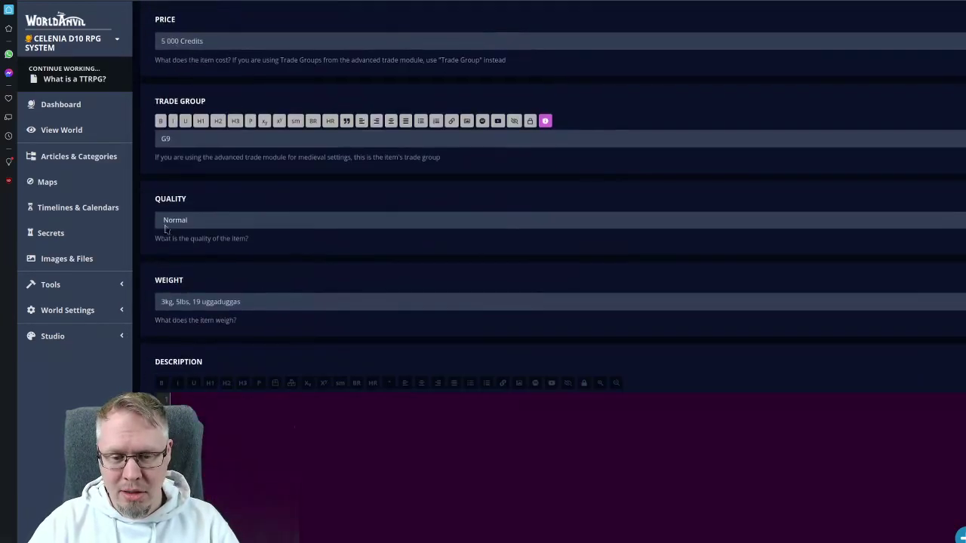
pyautogui.click(192, 302)
pyautogui.hotkey('ctrl', 'a')
pyautogui.write('1.')
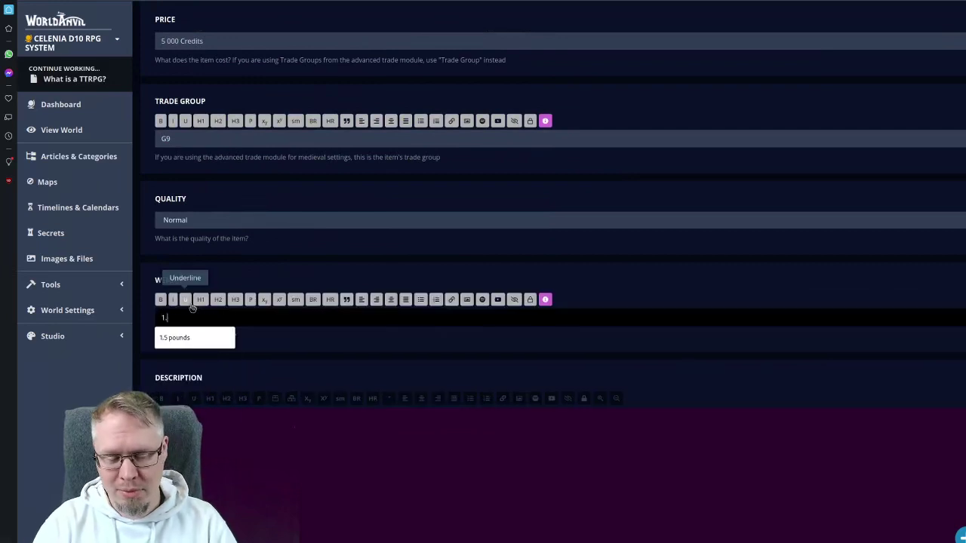
pyautogui.write('5 pounds')
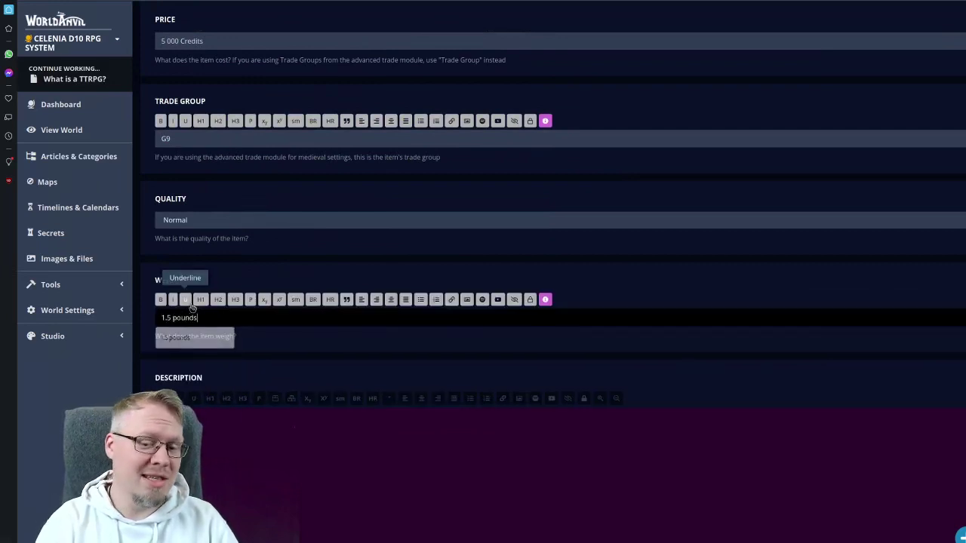
# - Copy the old Smallsword description again and paste it into the new sheet's description
pyautogui.hotkey('ctrl', 'Tab')
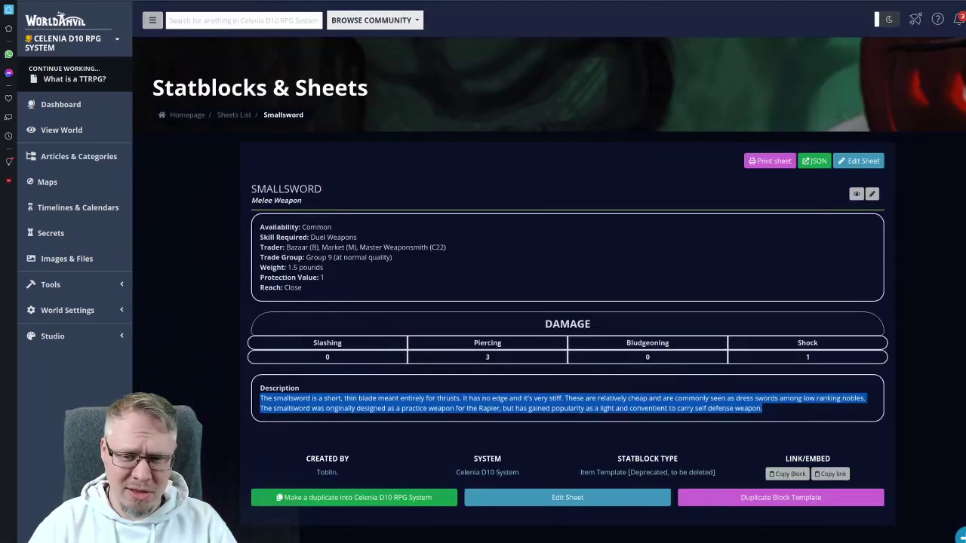
pyautogui.hotkey('ctrl', 'c')
pyautogui.hotkey('ctrl', 'shift', 'Tab')
pyautogui.scroll(-4, 282, 293)
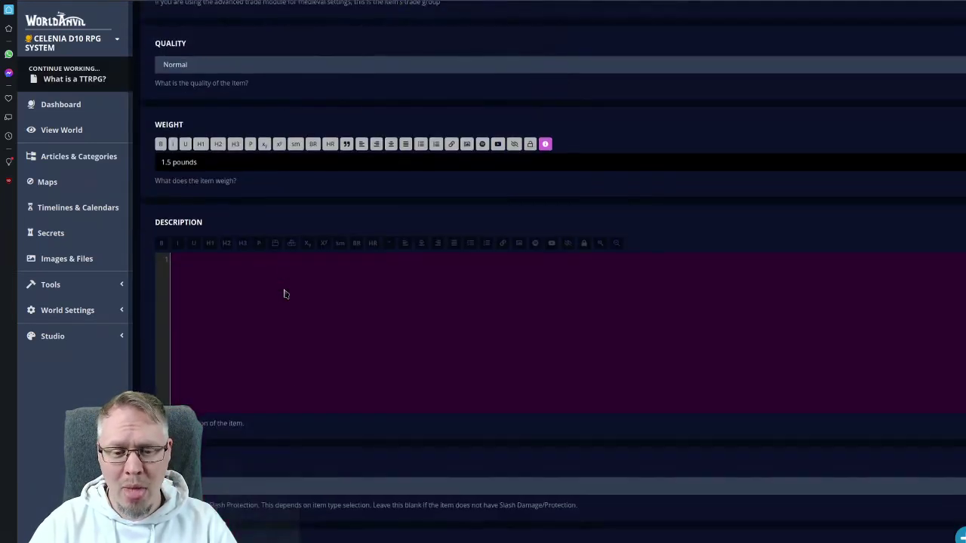
pyautogui.click(265, 187)
pyautogui.hotkey('ctrl', 'v')
# - Set the Smallsword's damage values to slash 0, pierce 3, blunt 0 and shock 1
pyautogui.scroll(-3, 274, 216)
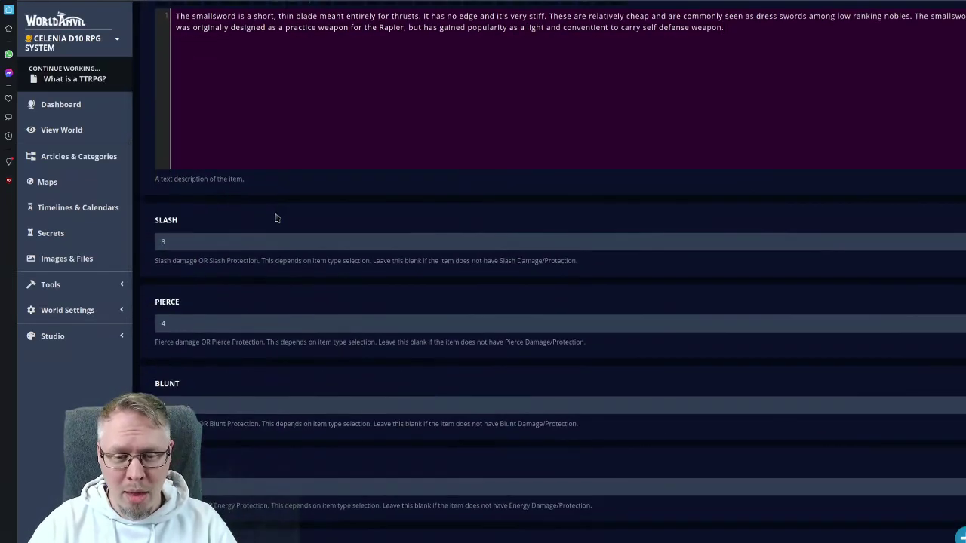
pyautogui.click(181, 240)
pyautogui.press('Tab')
pyautogui.write('3')
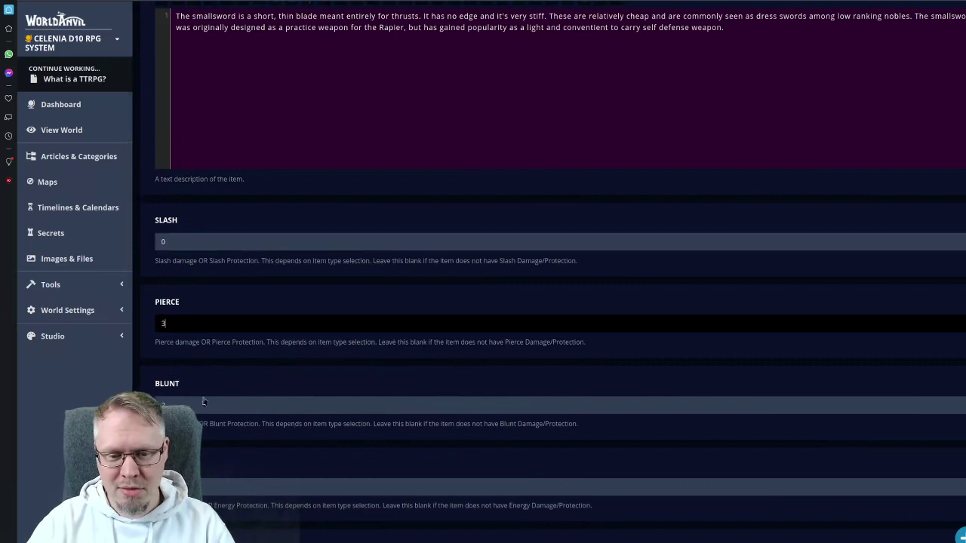
pyautogui.press('Tab')
pyautogui.write('0')
pyautogui.scroll(-1, 258, 306)
pyautogui.scroll(-8, 259, 305)
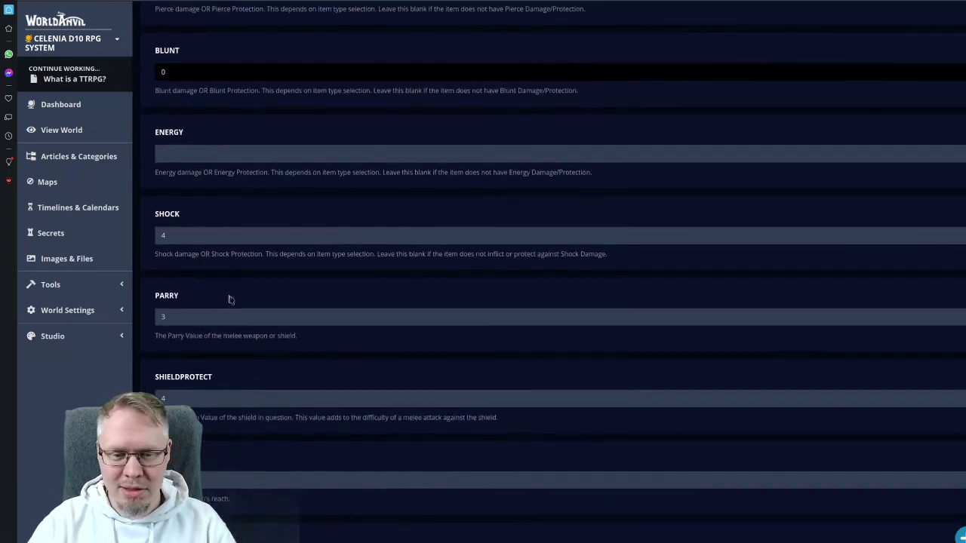
pyautogui.press('Tab')
pyautogui.press('Tab')
pyautogui.write('1')
# - Set the Smallsword's parry value to 1 and its reach to Close
pyautogui.click(184, 320)
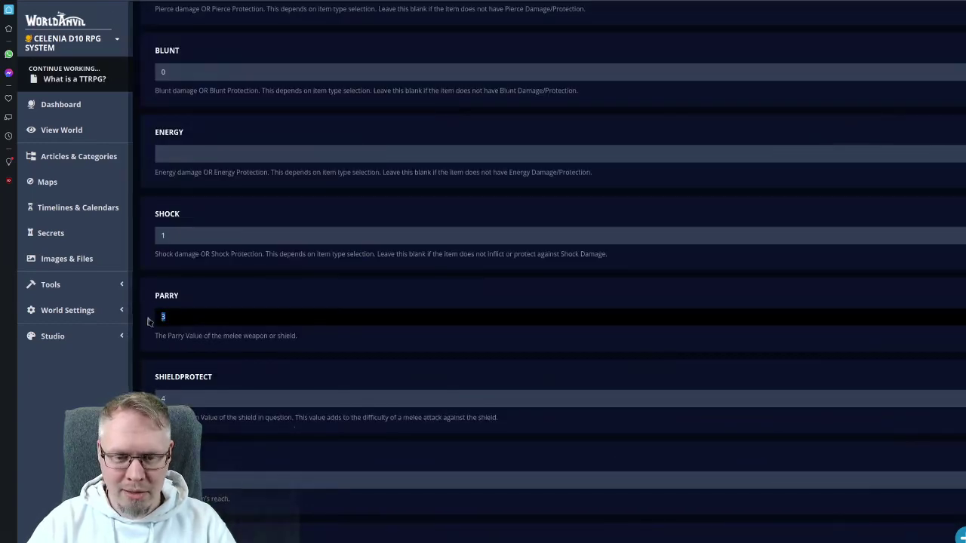
pyautogui.write('1')
pyautogui.scroll(-3, 211, 287)
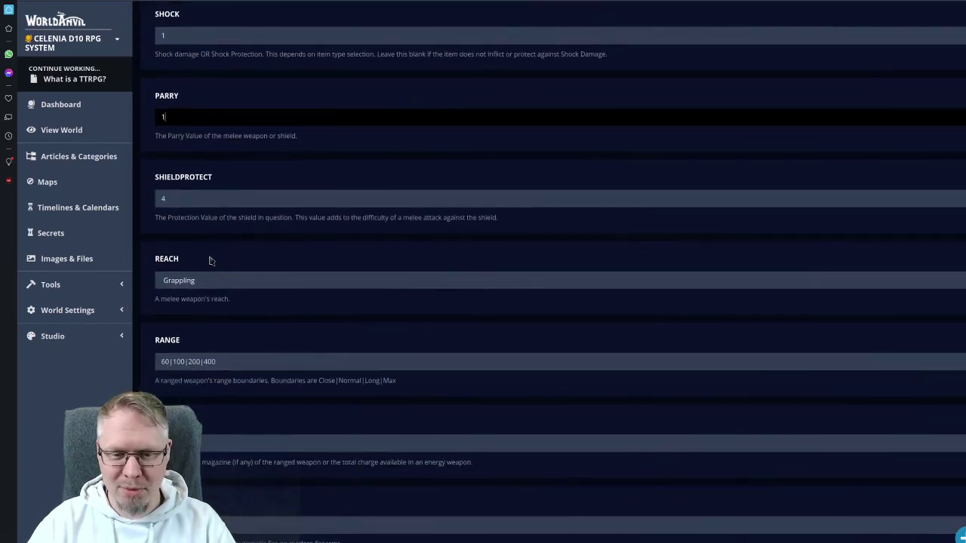
pyautogui.scroll(-1, 207, 263)
pyautogui.click(180, 264)
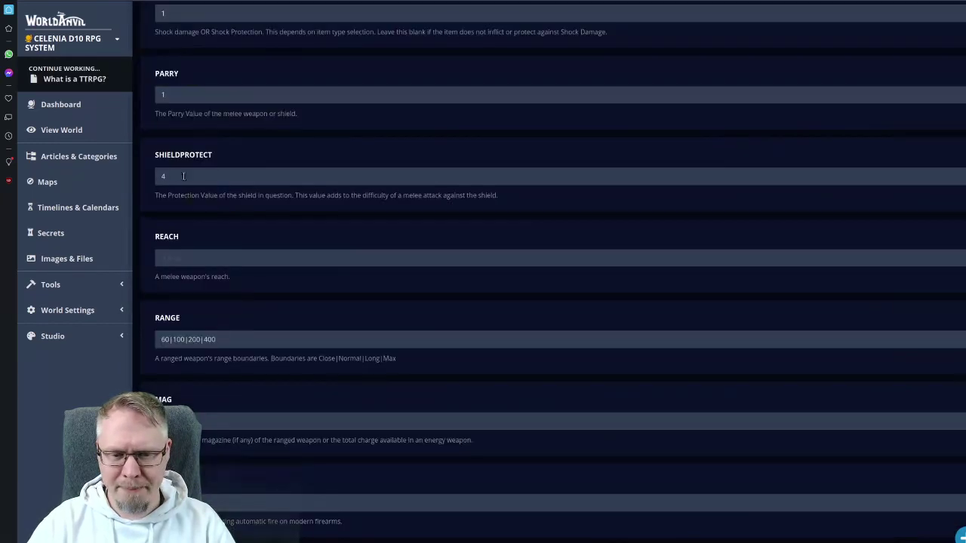
pyautogui.write('Close')
# - Tag the Smallsword sheet with Medieval,Melee,One-Handed,Weapon,Duel, allow users to view and share it directly, and save the changes
pyautogui.scroll(-4, 335, 337)
pyautogui.scroll(-4, 335, 337)
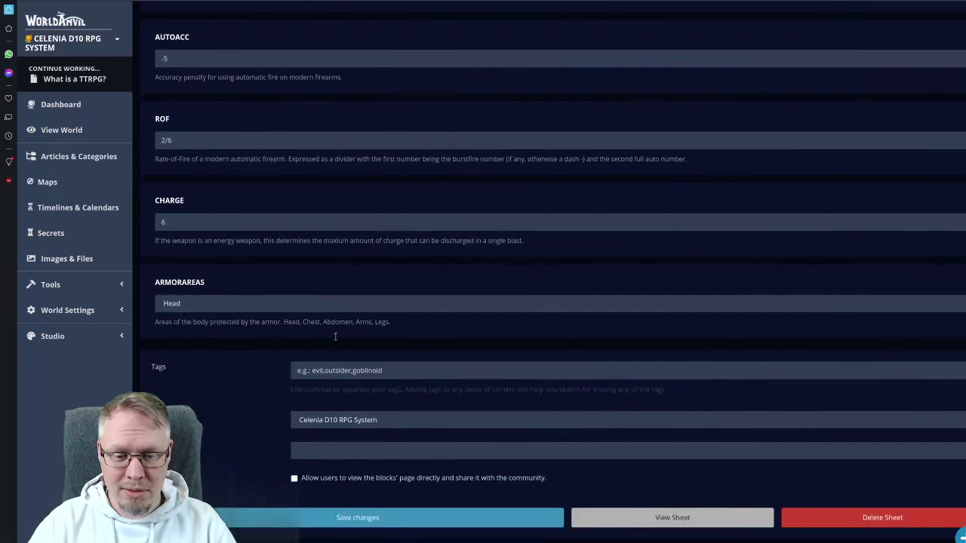
pyautogui.click(341, 215)
pyautogui.write('Me')
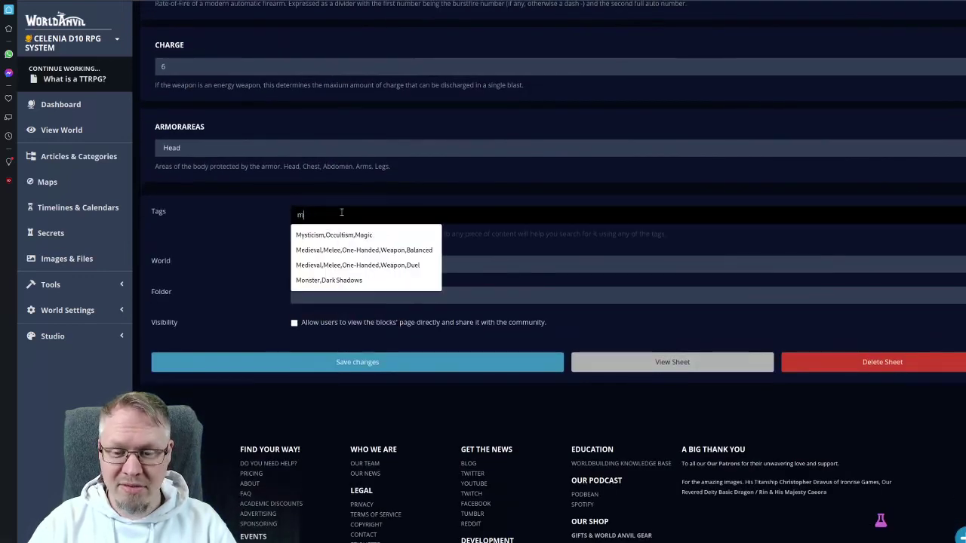
pyautogui.click(396, 264)
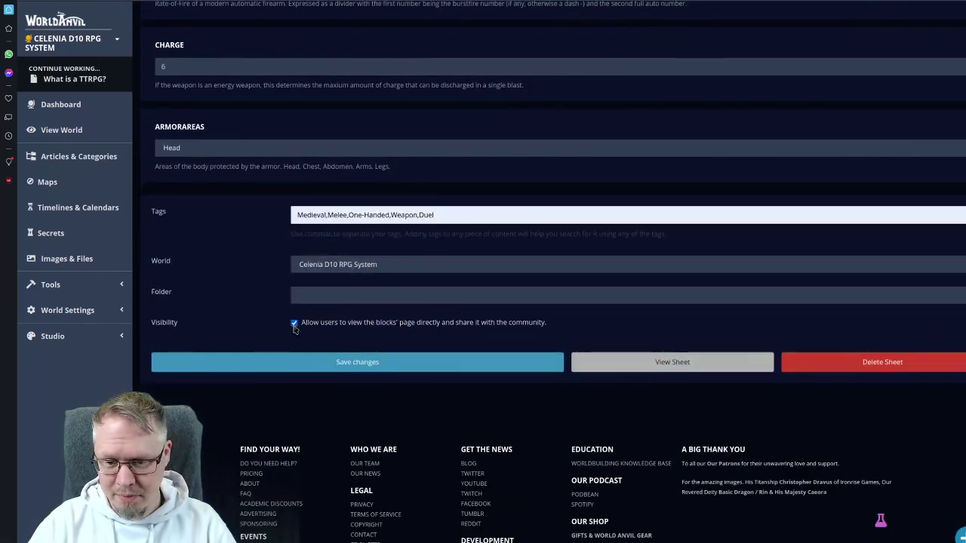
pyautogui.click(295, 323)
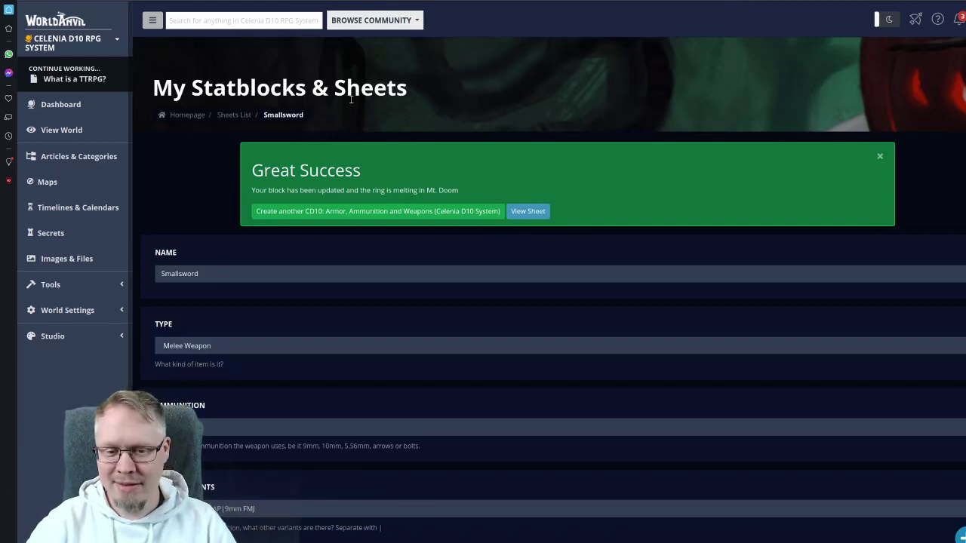
# - Start another CD10: Armor, Ammunition and Weapons sheet and view the saved Smallsword sheet
pyautogui.click(466, 214)
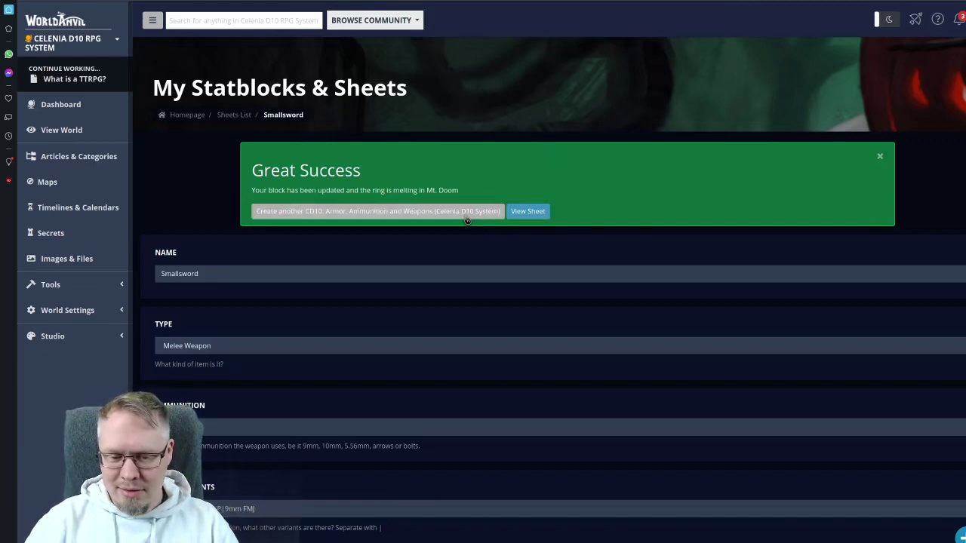
pyautogui.click(528, 211)
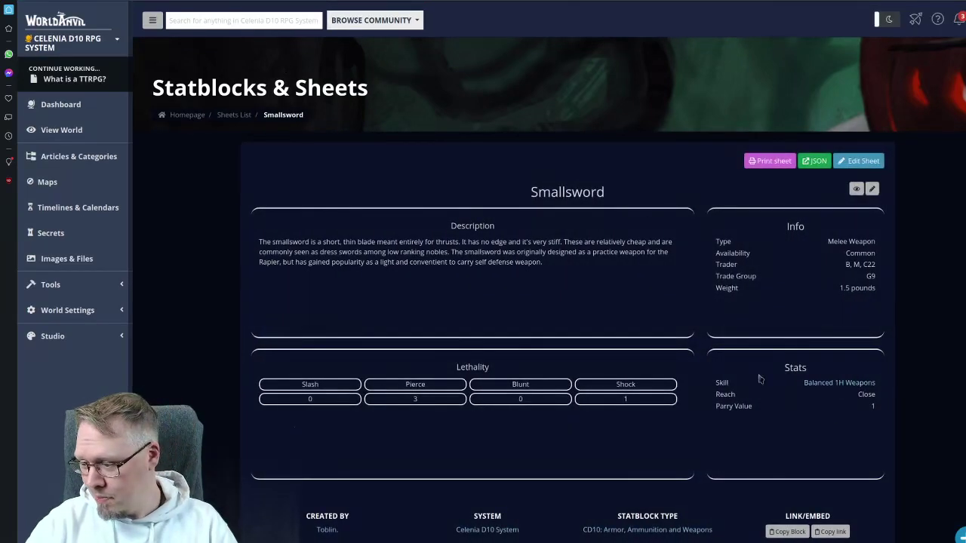
# - Replace the Smallsword sheet's skill reference with [blocklink:395672]
pyautogui.hotkey('alt', 'Left')
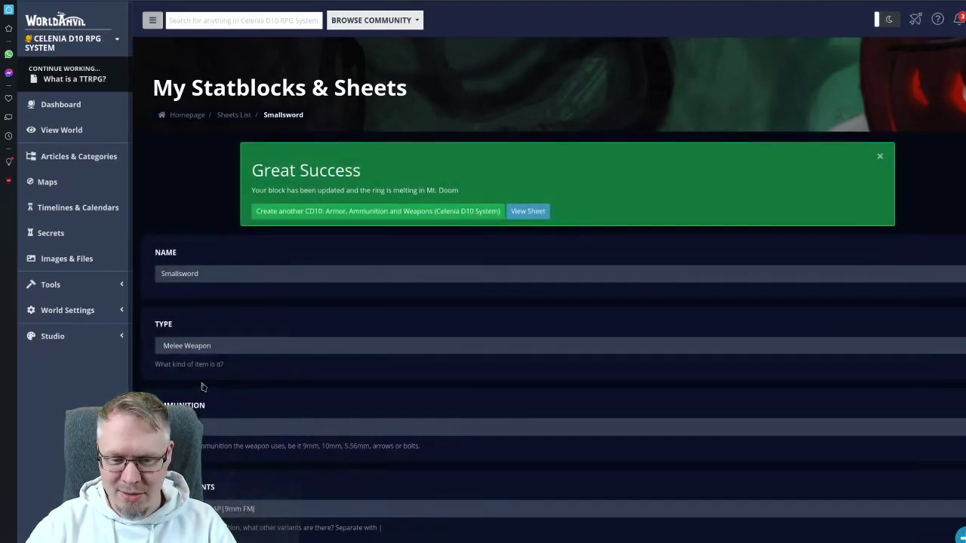
pyautogui.scroll(-2, 223, 398)
pyautogui.click(168, 399)
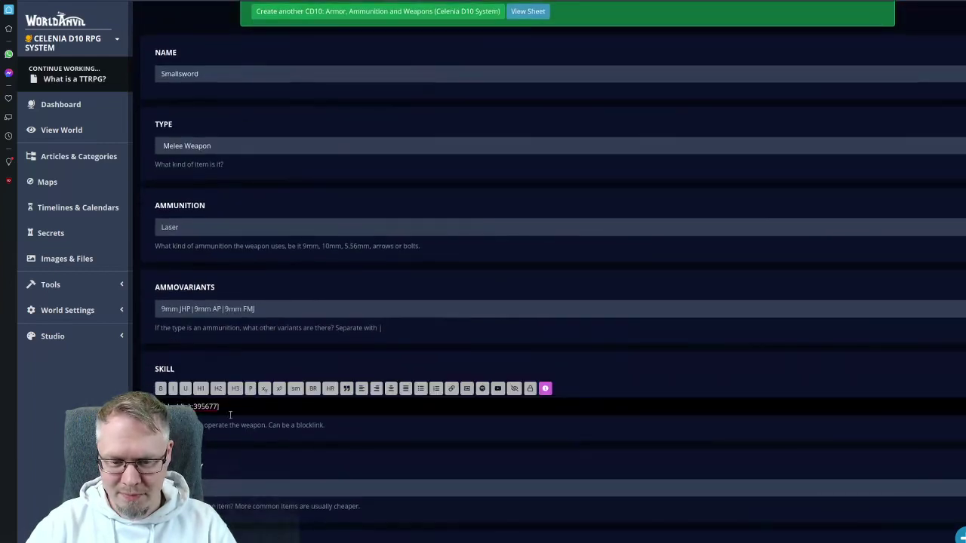
pyautogui.hotkey('ctrl', 'a')
pyautogui.hotkey('ctrl', 'v')
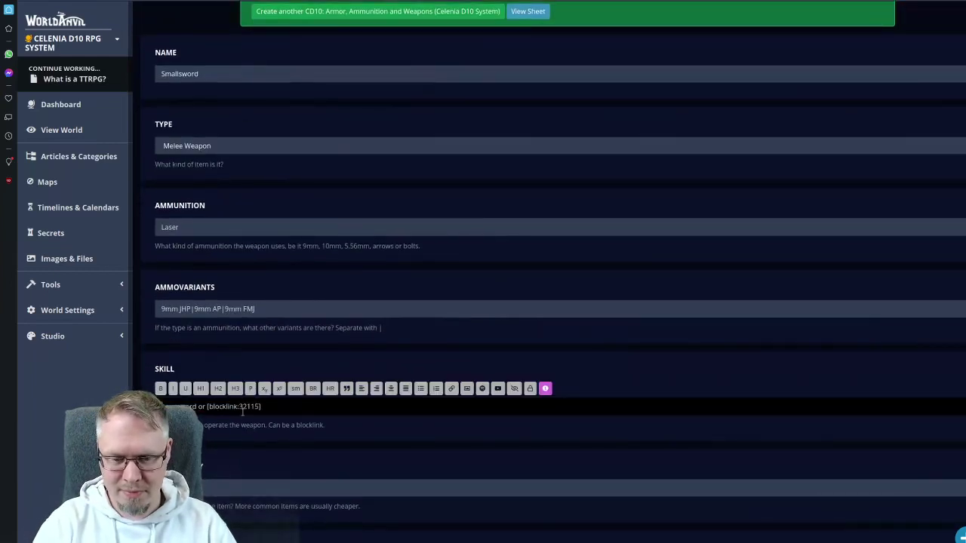
pyautogui.hotkey('ctrl', 'a')
pyautogui.press('BackSpace')
pyautogui.hotkey('ctrl', 'v')
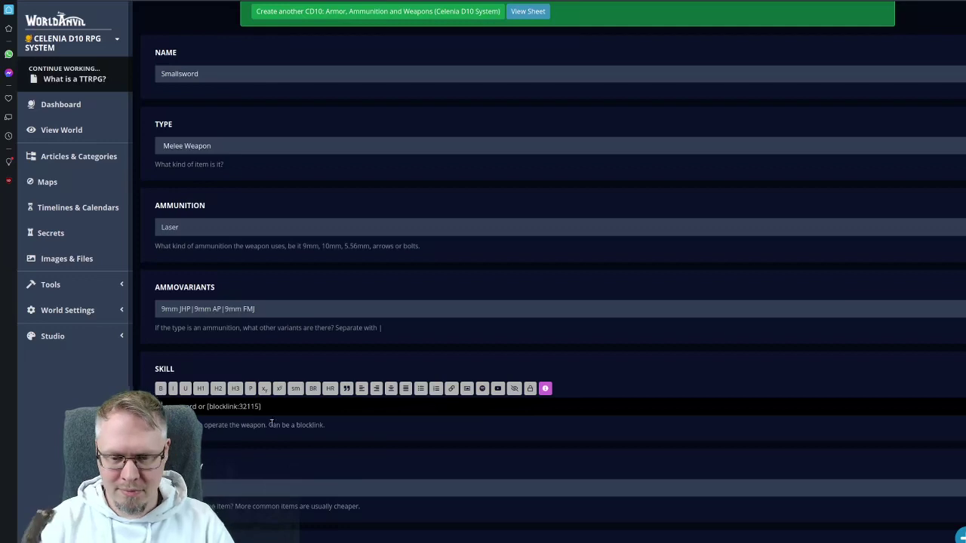
pyautogui.click(271, 409)
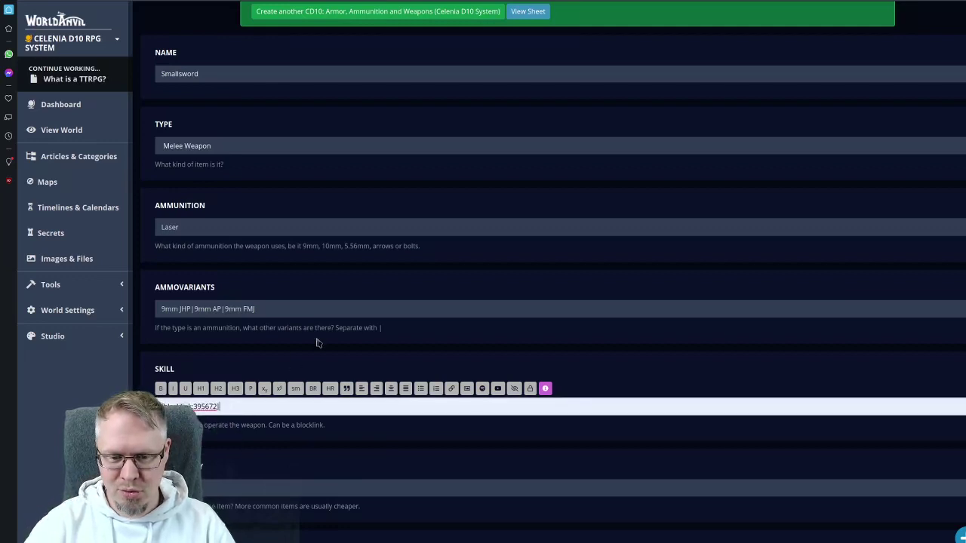
# - Save the changes to the new Smallsword sheet and view the updated sheet
pyautogui.scroll(-15, 317, 343)
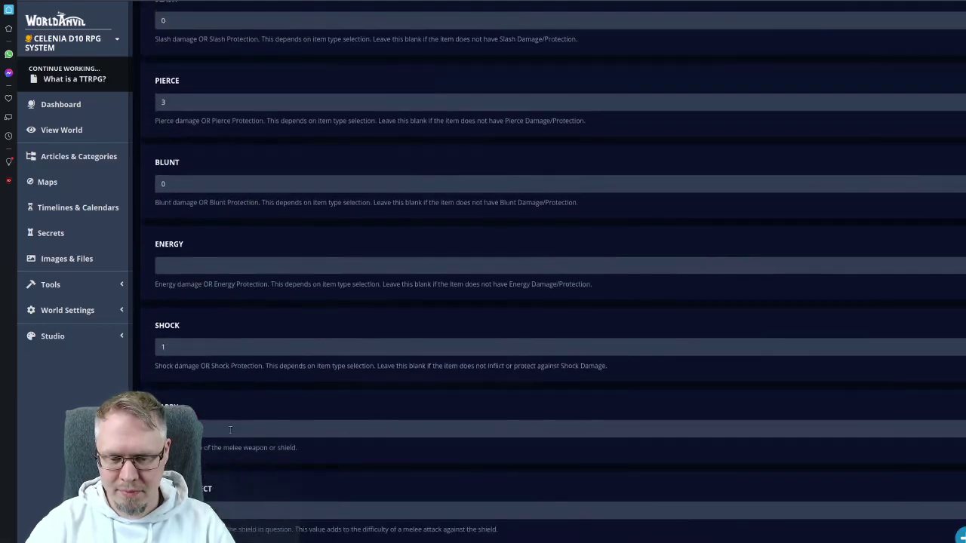
pyautogui.scroll(-10, 230, 430)
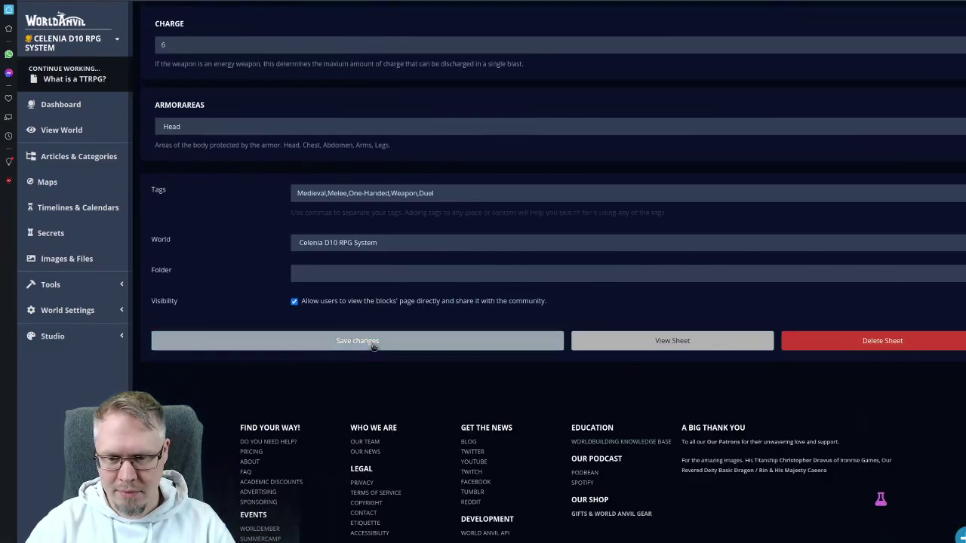
pyautogui.click(373, 345)
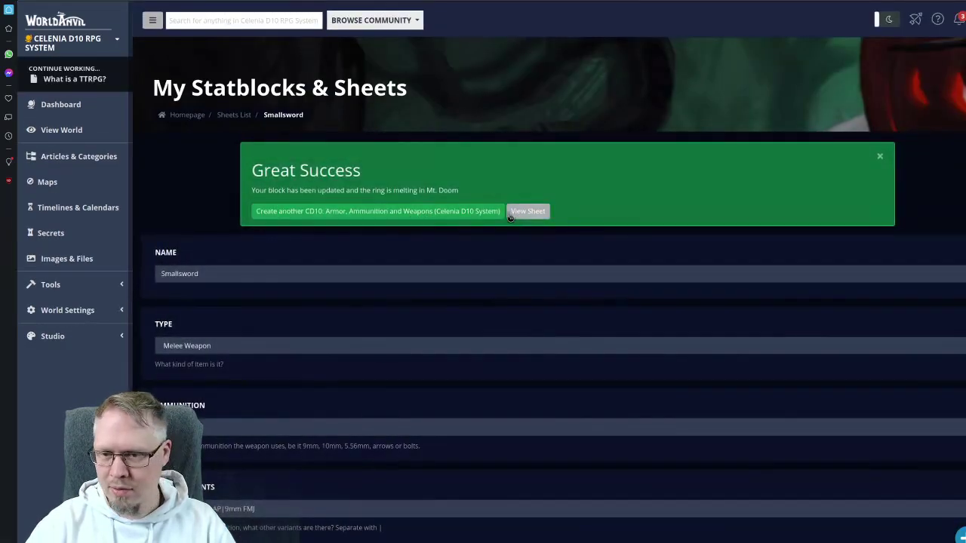
pyautogui.click(528, 211)
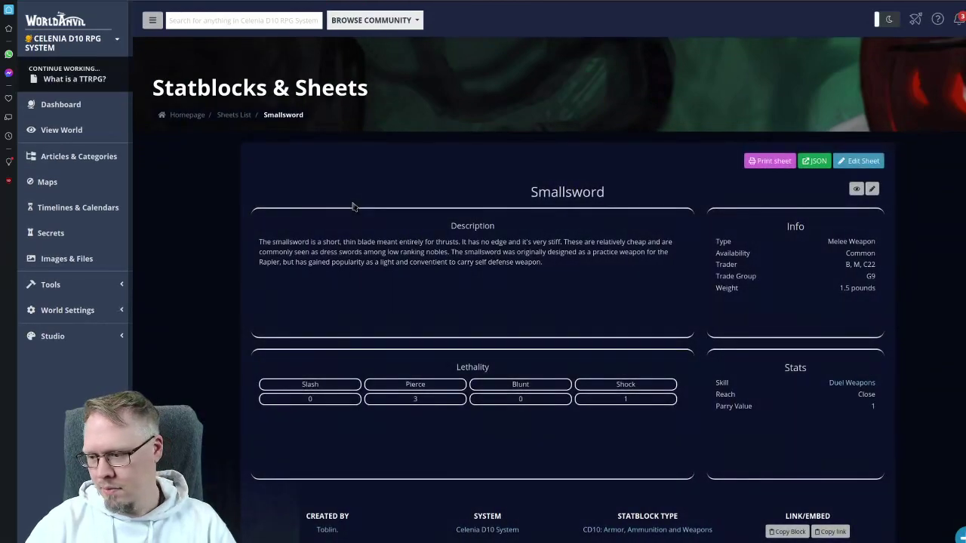
# - Delete the old Smallsword sheet made with the deprecated Item Template
pyautogui.hotkey('alt', 'Left')
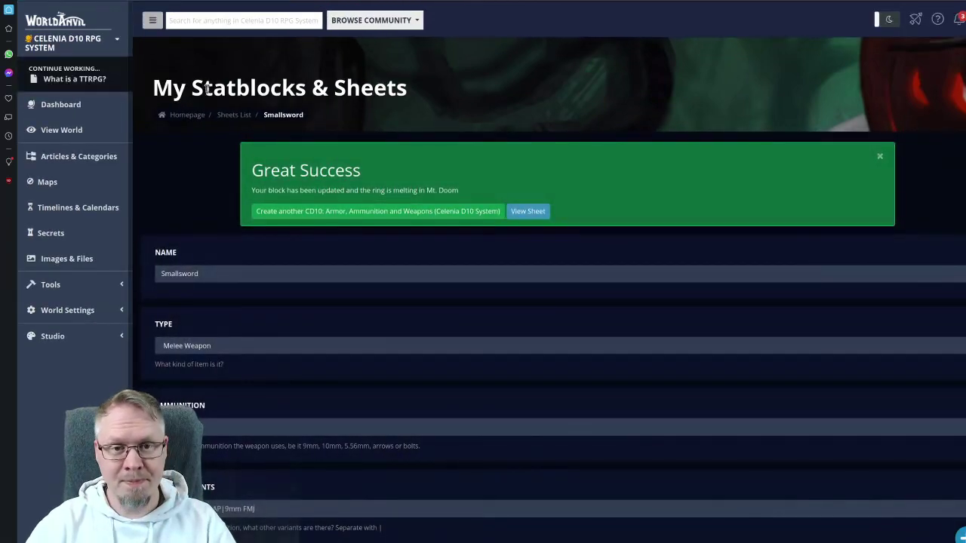
pyautogui.hotkey('alt', 'Right')
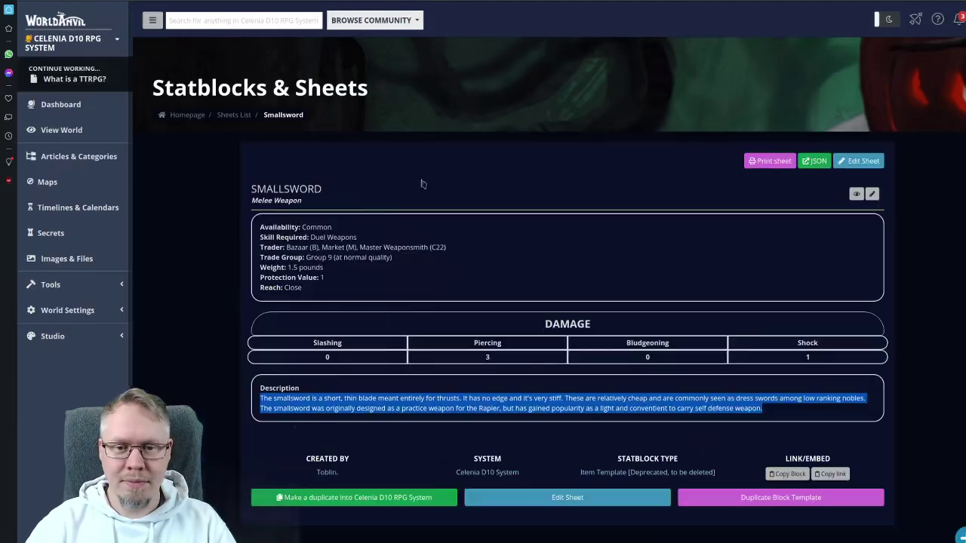
pyautogui.click(858, 161)
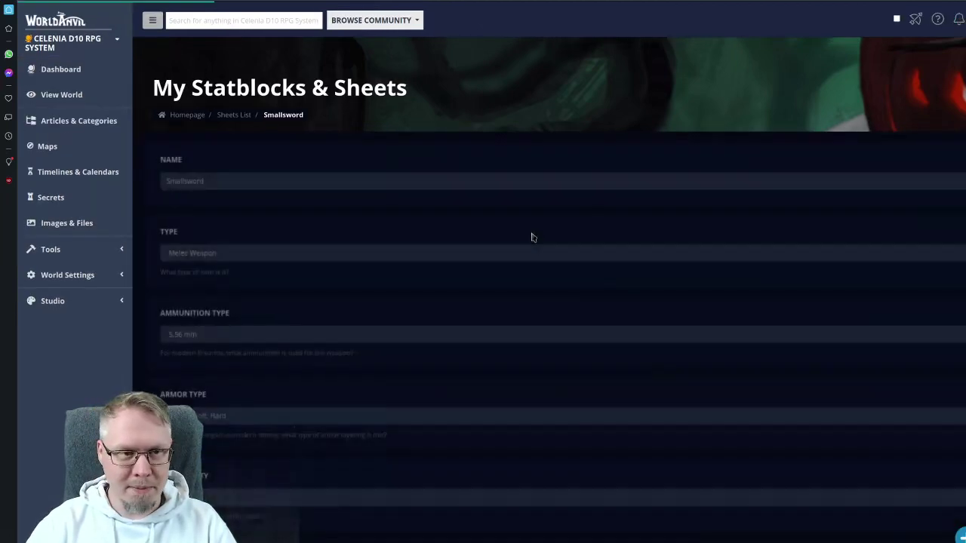
pyautogui.scroll(-15, 332, 299)
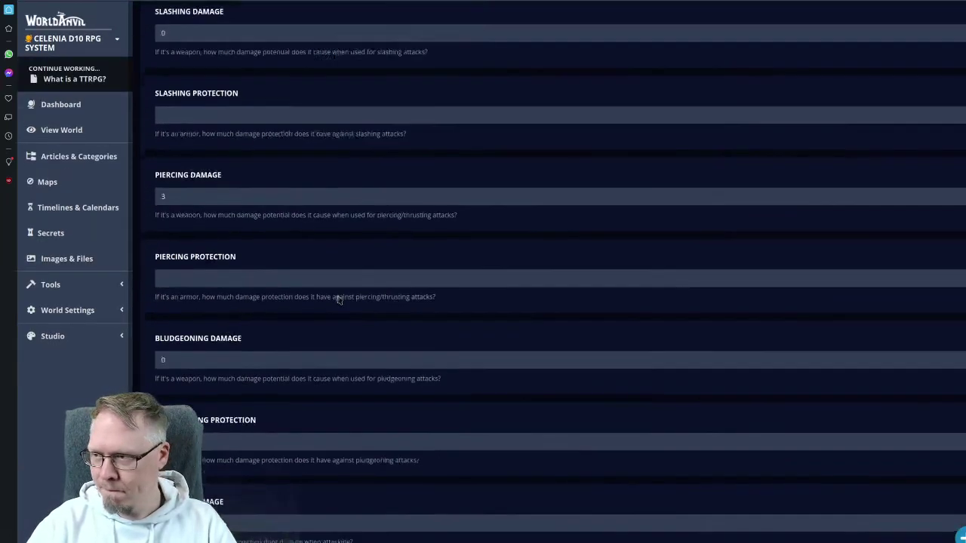
pyautogui.scroll(-20, 338, 299)
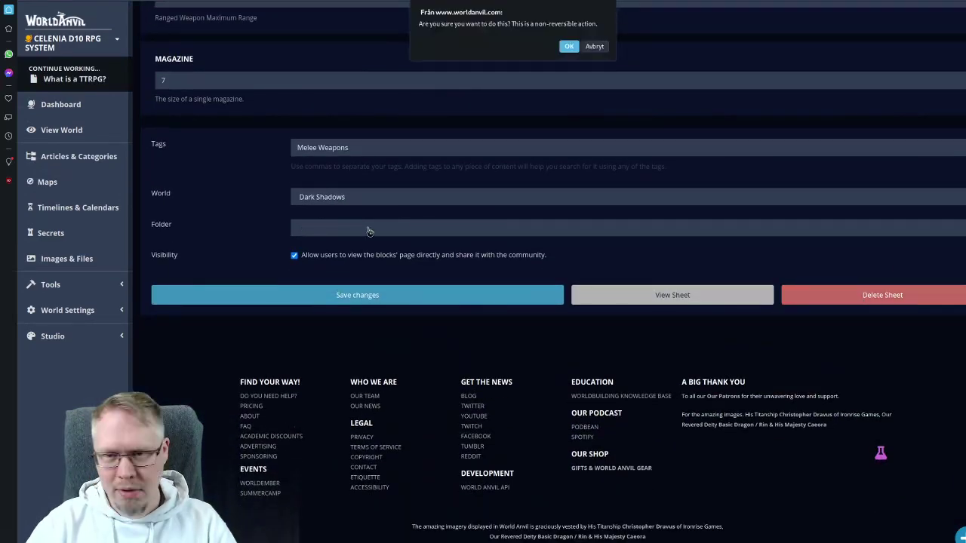
pyautogui.click(569, 46)
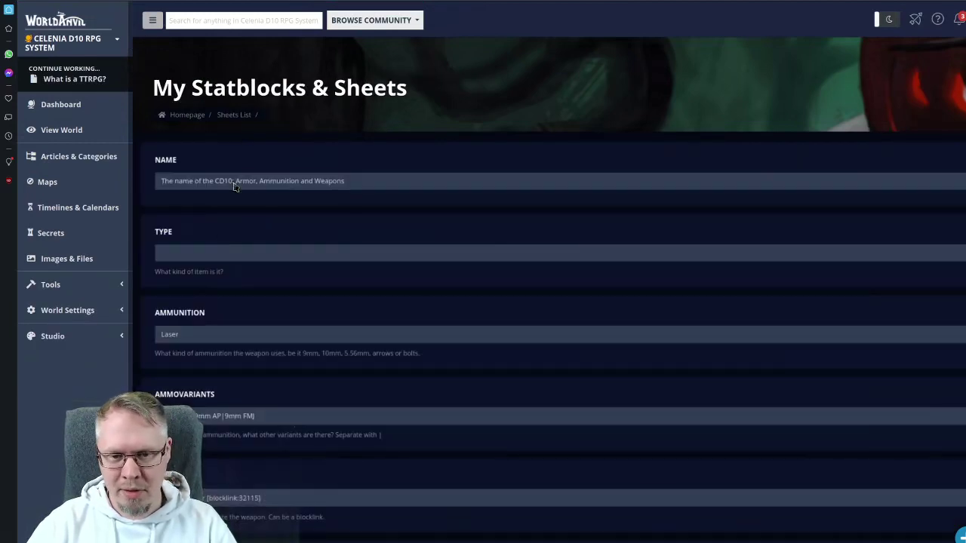
# - Name the new blank sheet Bearded Axe and set its type to Melee Weapon
pyautogui.click(231, 181)
pyautogui.write('Bearded Axe')
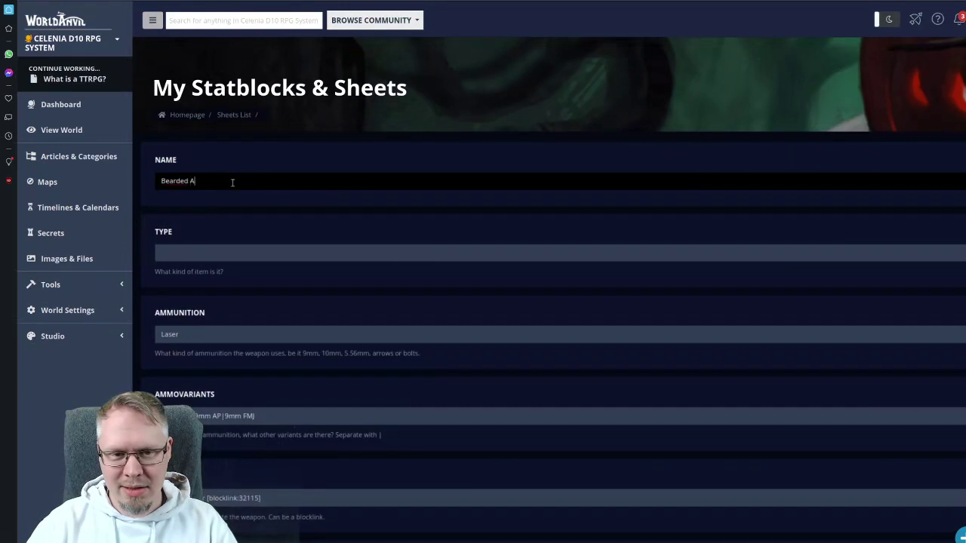
pyautogui.click(270, 155)
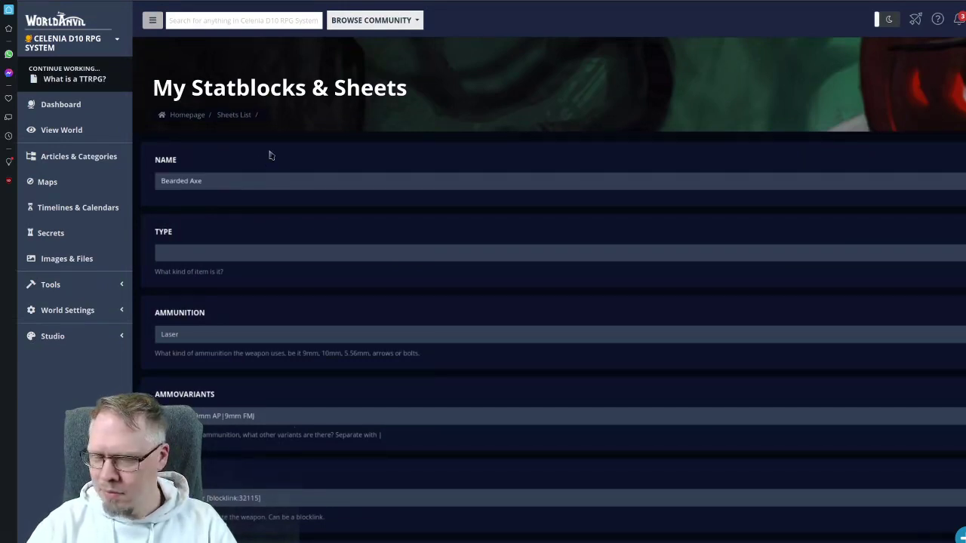
pyautogui.click(204, 254)
pyautogui.write('Melee Weapon')
pyautogui.scroll(-2, 237, 228)
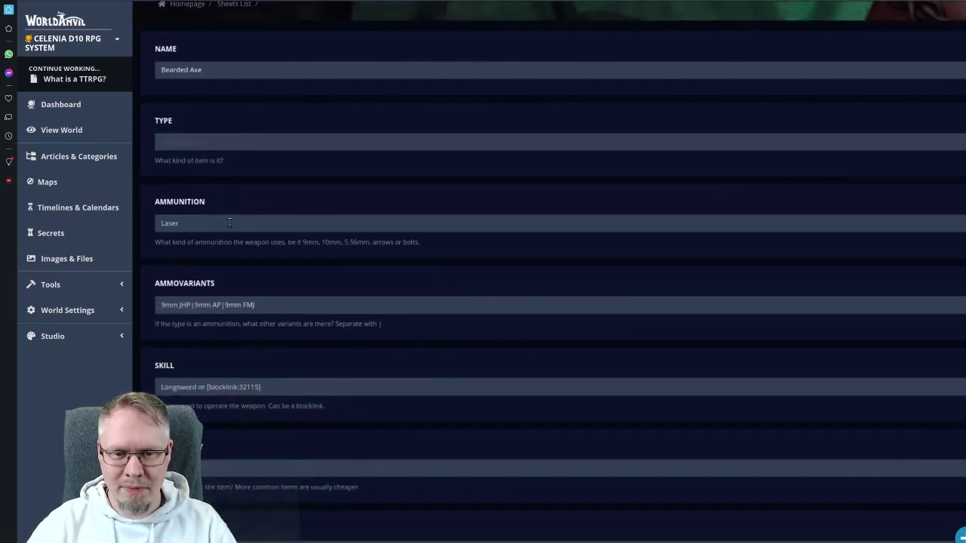
# - Search the statblocks for "weapons", copy the Heavy One-handed Weapons block reference and open the old Bearded Axe sheet
pyautogui.click(195, 388)
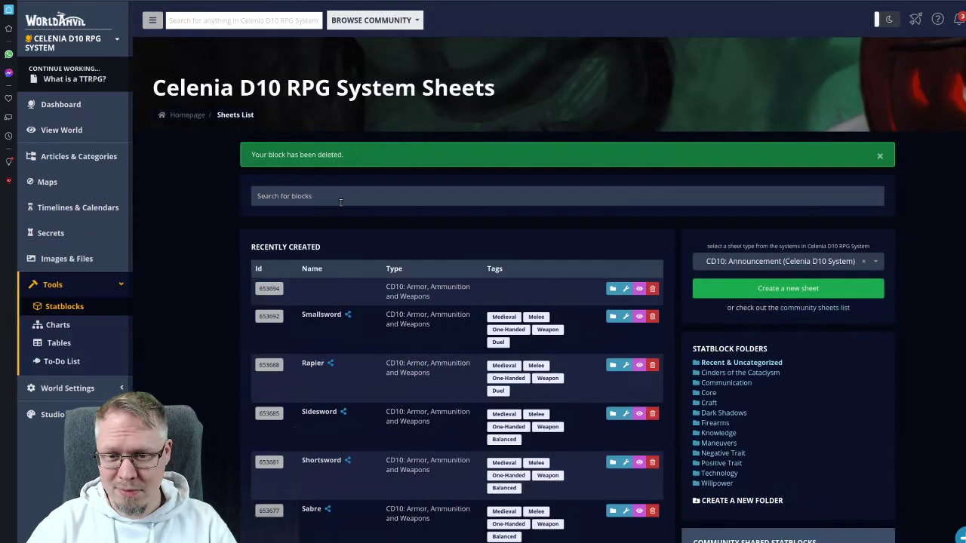
pyautogui.click(340, 198)
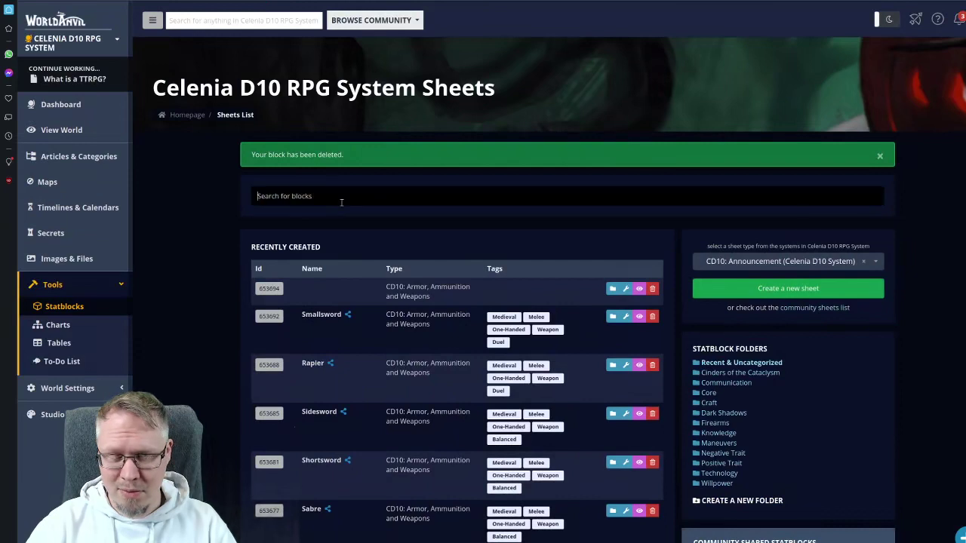
pyautogui.write('one han')
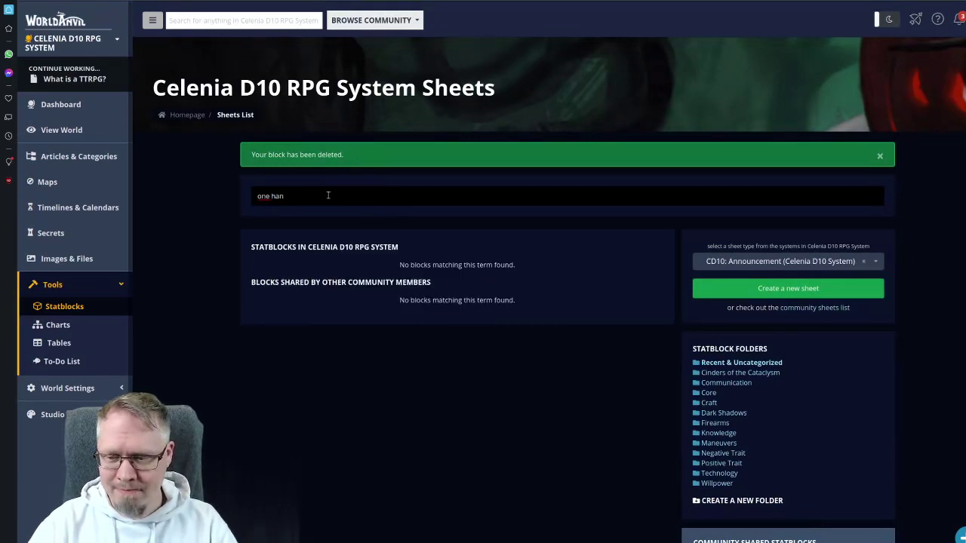
pyautogui.hotkey('ctrl', 'a')
pyautogui.write('weapon')
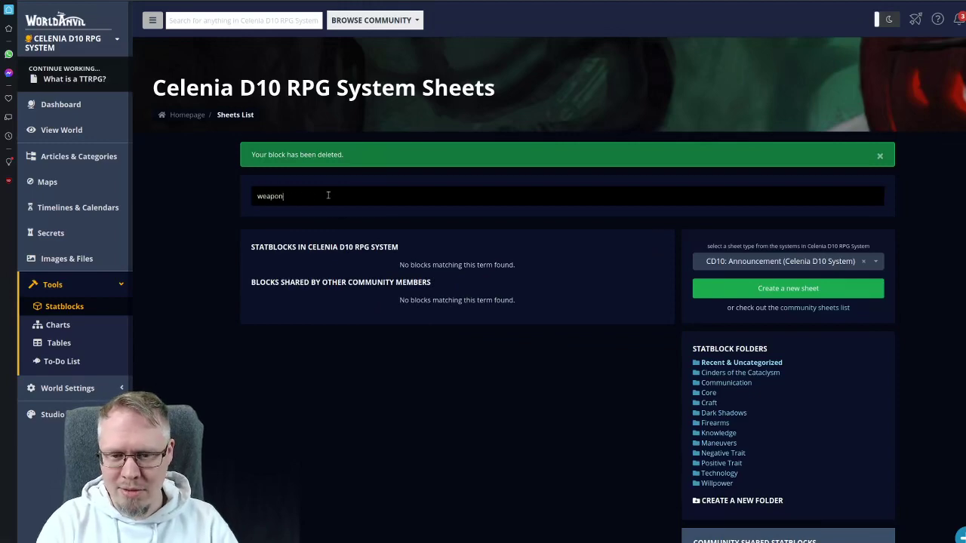
pyautogui.write('s')
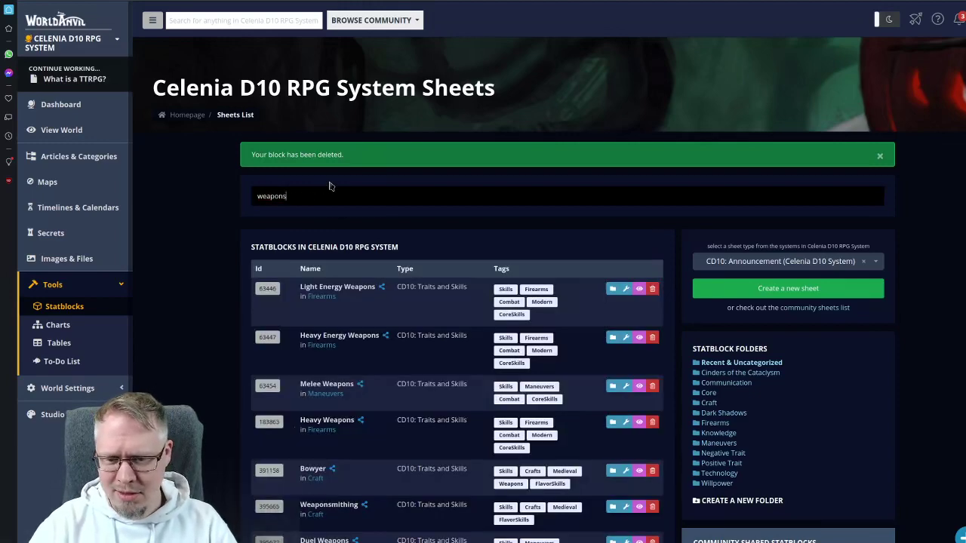
pyautogui.scroll(-4, 330, 186)
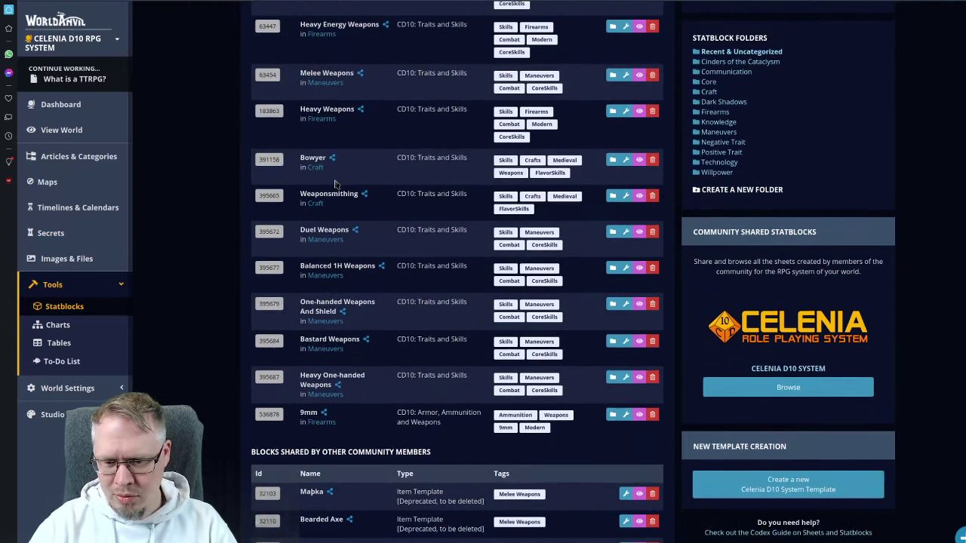
pyautogui.click(269, 378)
pyautogui.click(625, 520)
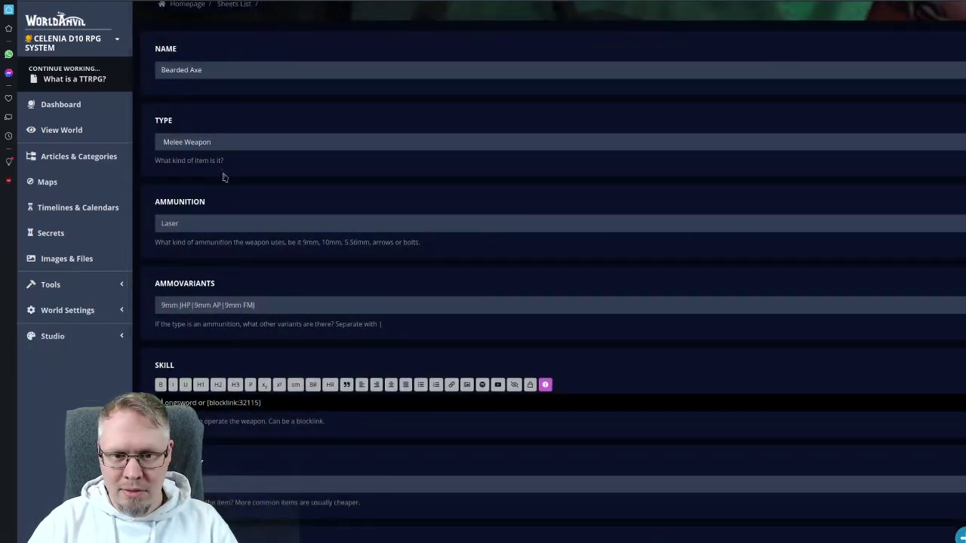
# - Set the Bearded Axe's skill to [blocklink:395687] in the new sheet
pyautogui.tripleClick(249, 403)
pyautogui.hotkey('ctrl', 'v')
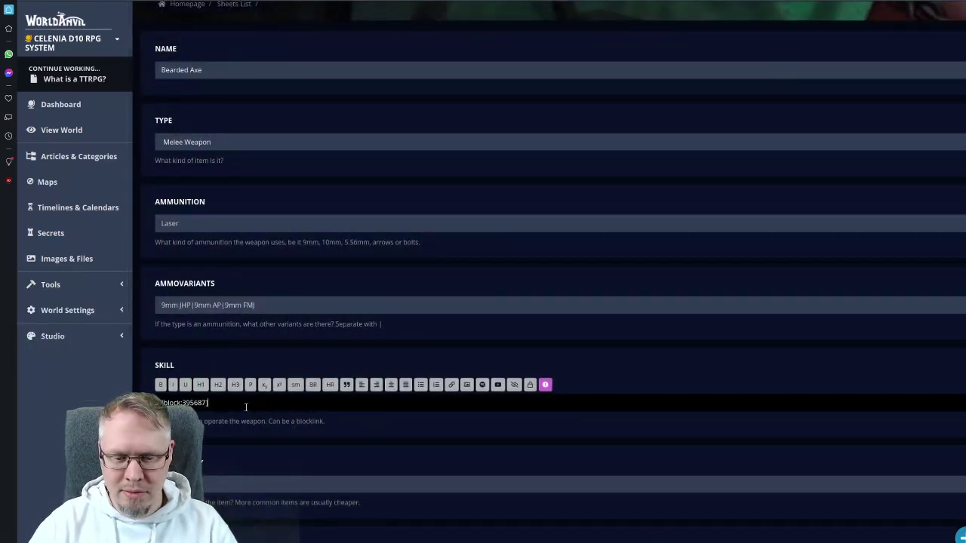
pyautogui.write('lin')
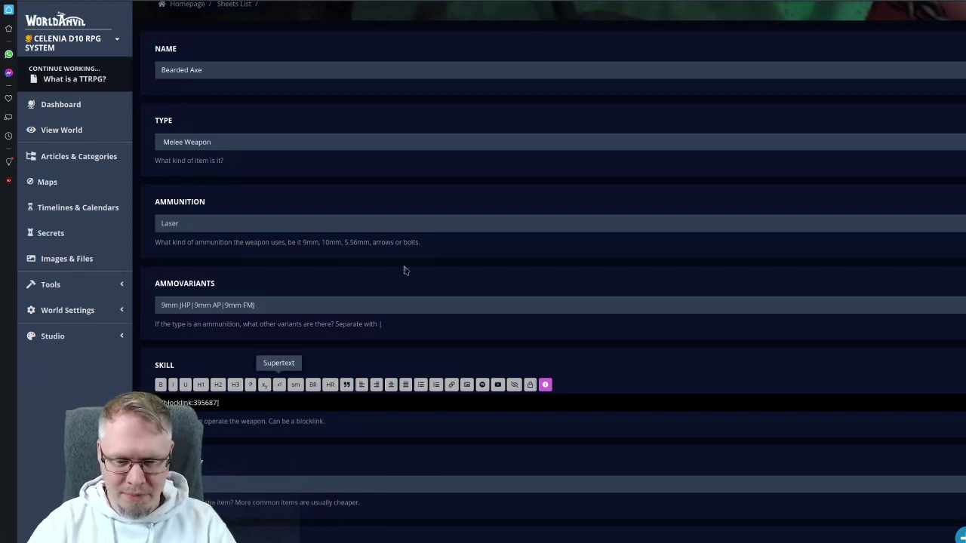
# - Check the old Bearded Axe sheet and set the new sheet's availability to Rare
pyautogui.scroll(-3, 403, 270)
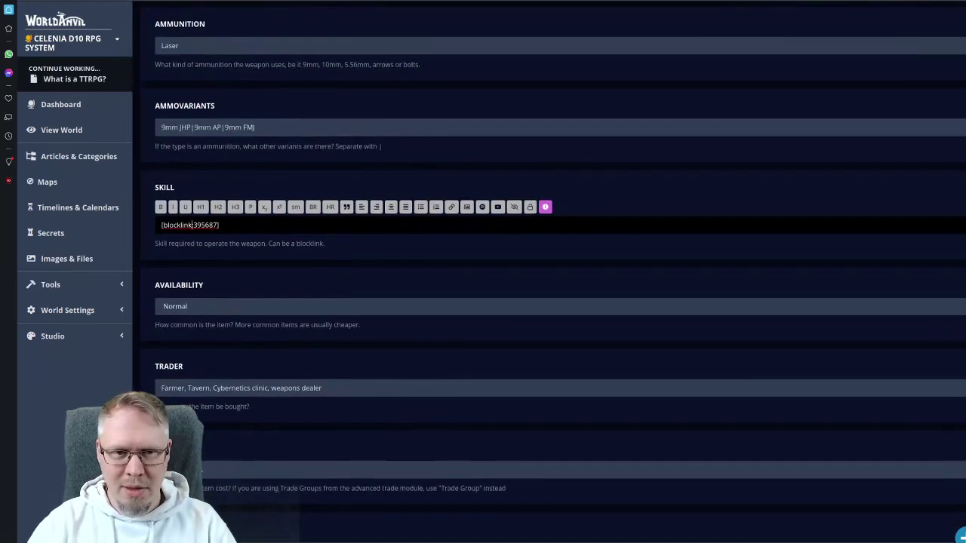
pyautogui.hotkey('ctrl', 'Tab')
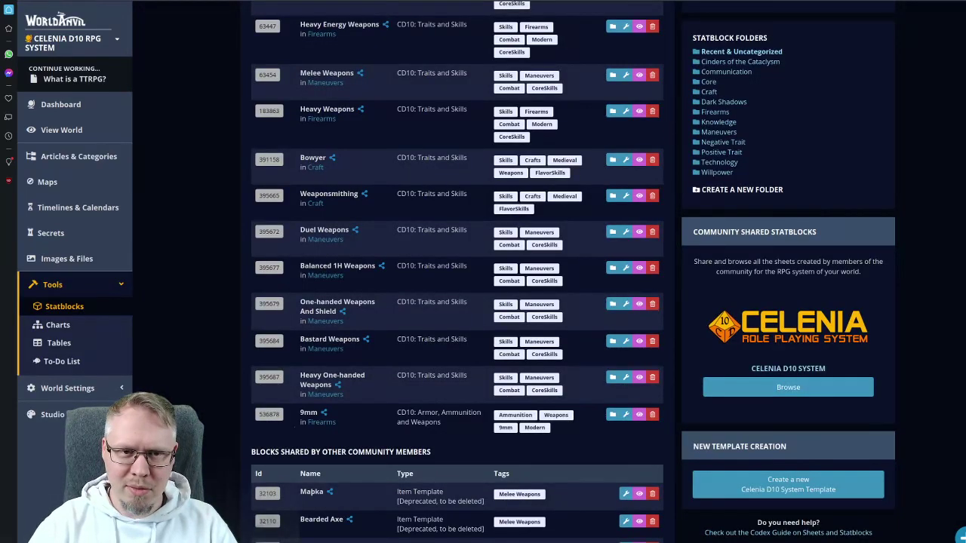
pyautogui.hotkey('ctrl', 'Tab')
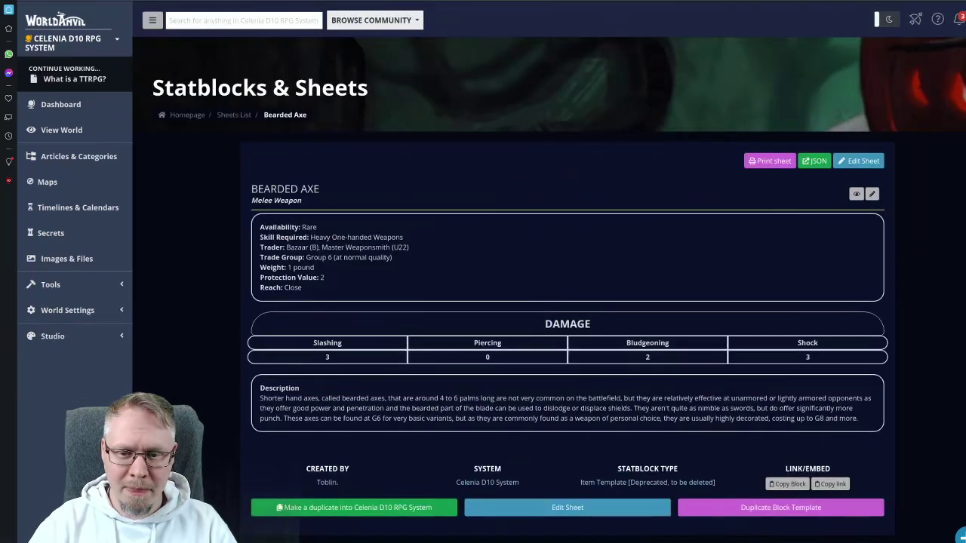
pyautogui.hotkey('ctrl', 'Tab')
pyautogui.scroll(-3, 284, 268)
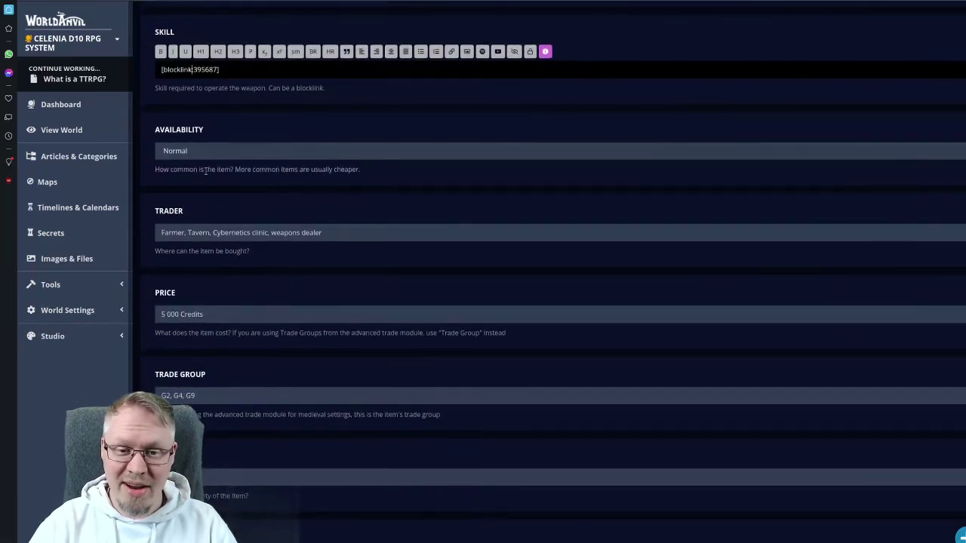
pyautogui.write('Rare')
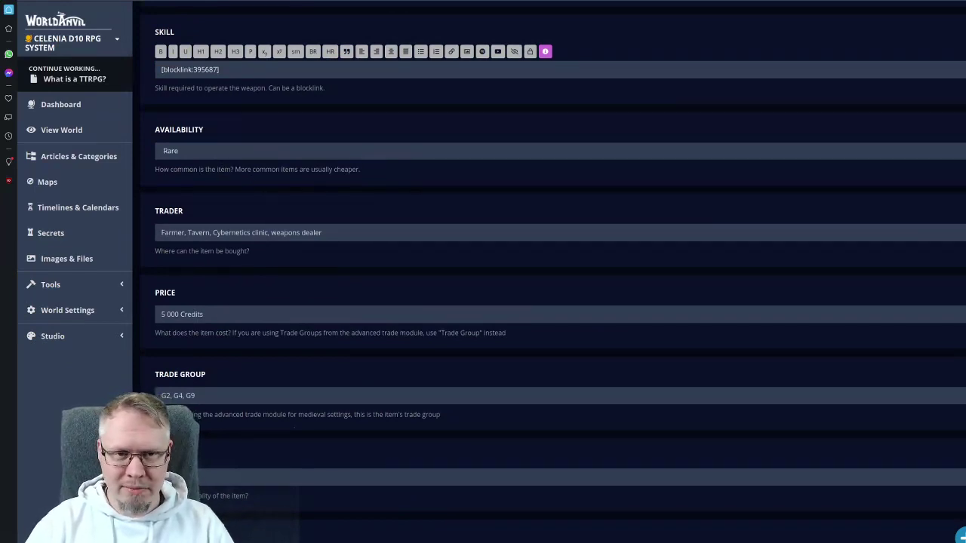
# - Set the Bearded Axe's trader to B, U22, following the old sheet
pyautogui.hotkey('ctrl', 'shift', 'Tab')
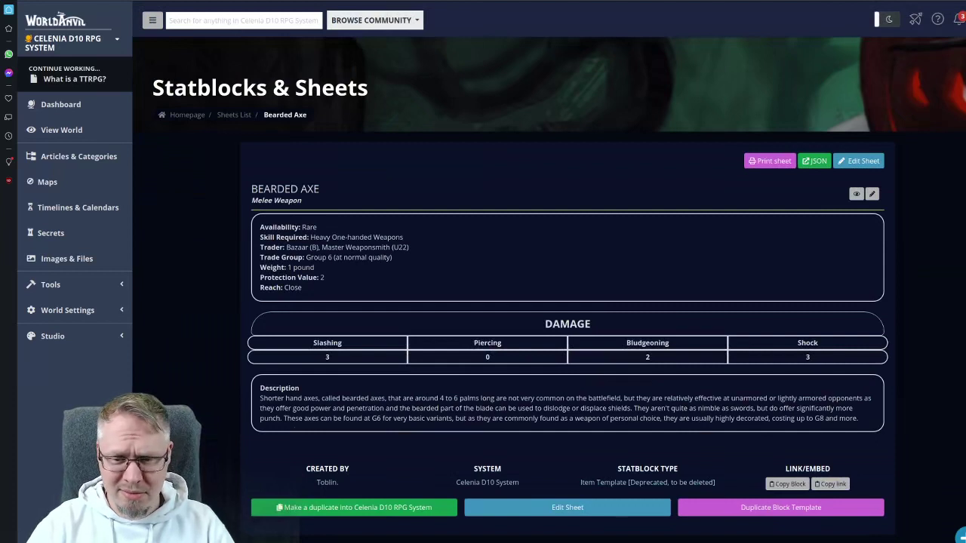
pyautogui.hotkey('ctrl', 'Tab')
pyautogui.click(223, 239)
pyautogui.write('B')
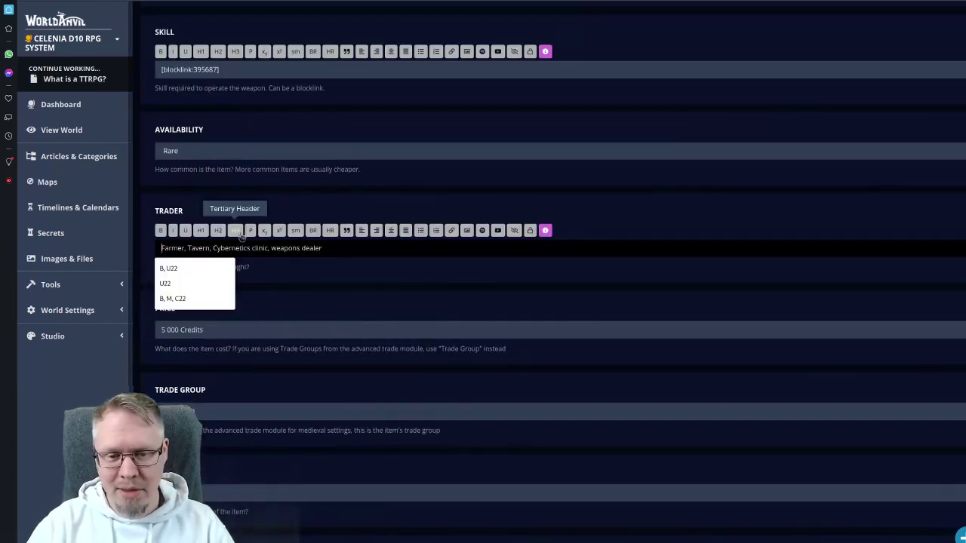
pyautogui.write(', U22')
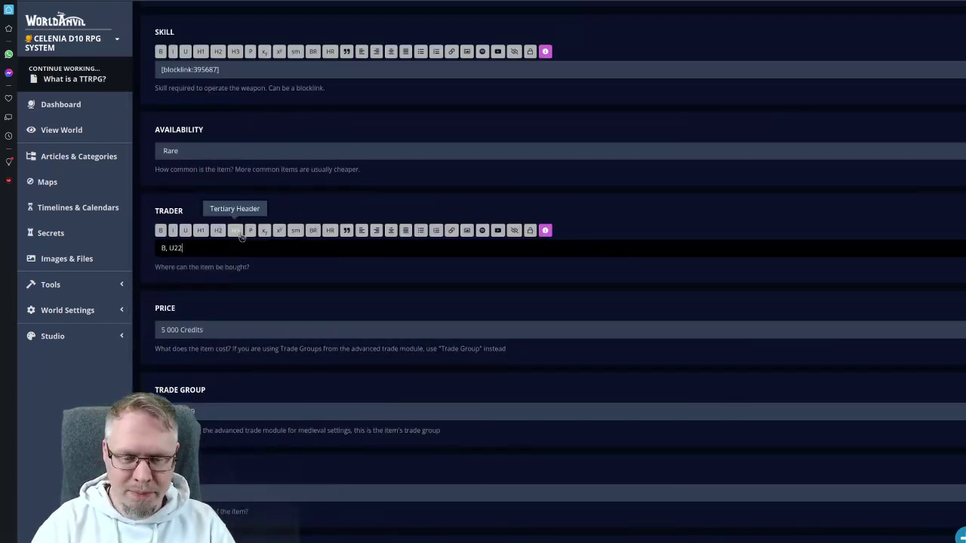
pyautogui.moveTo(194, 248); pyautogui.dragTo(156, 252)
pyautogui.click(236, 263)
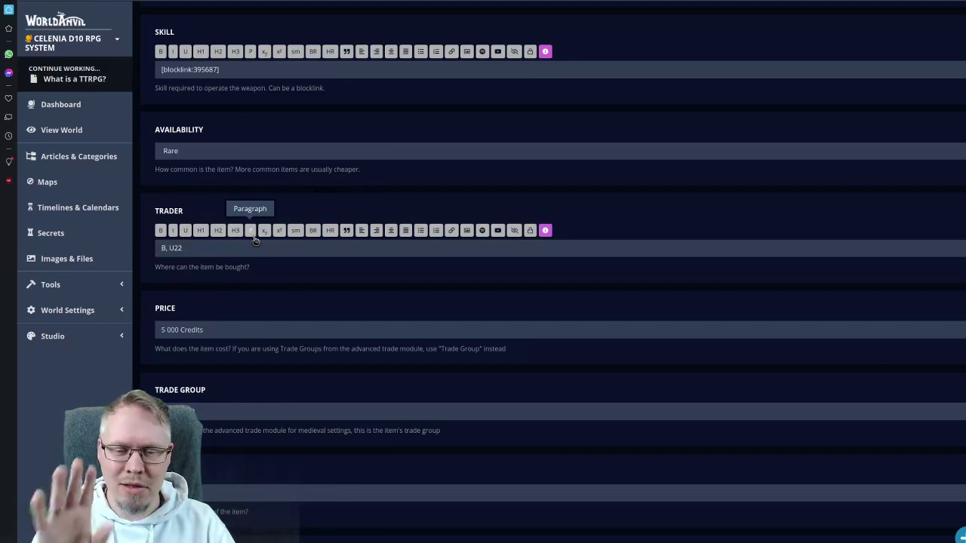
pyautogui.moveTo(160, 248); pyautogui.dragTo(182, 249)
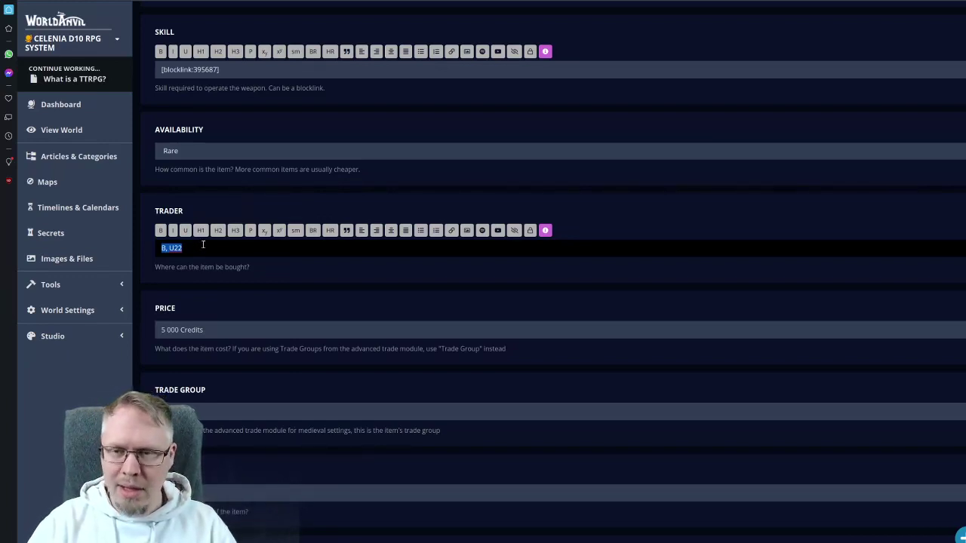
pyautogui.click(182, 248)
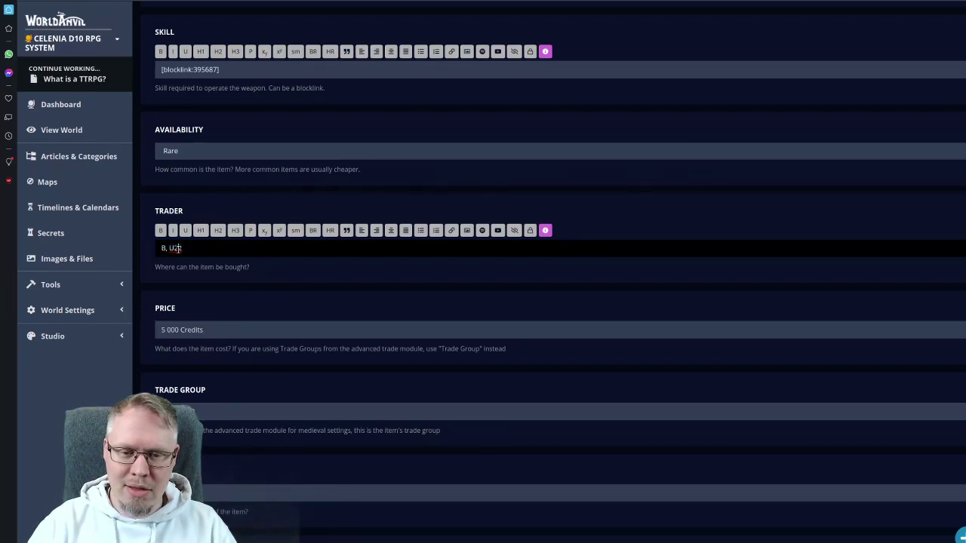
pyautogui.doubleClick(182, 247)
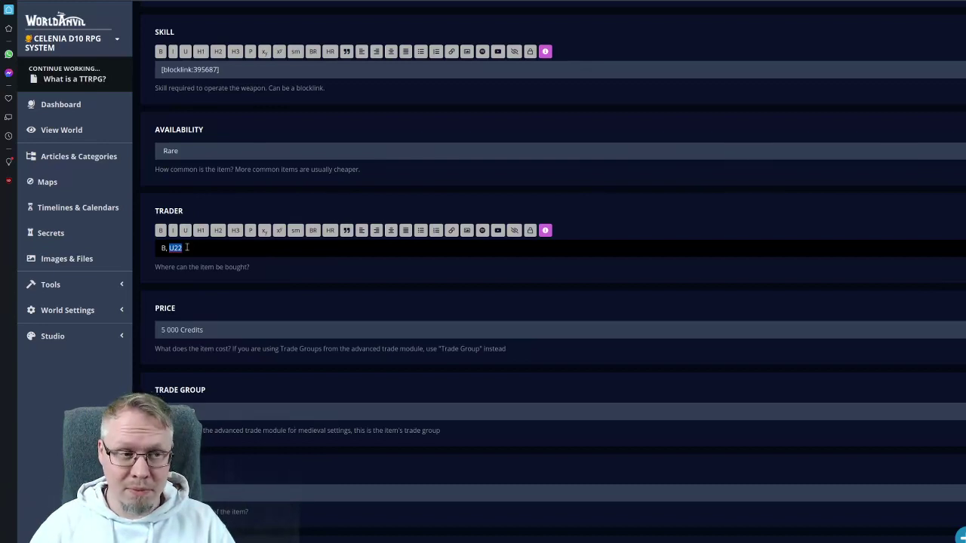
pyautogui.click(185, 247)
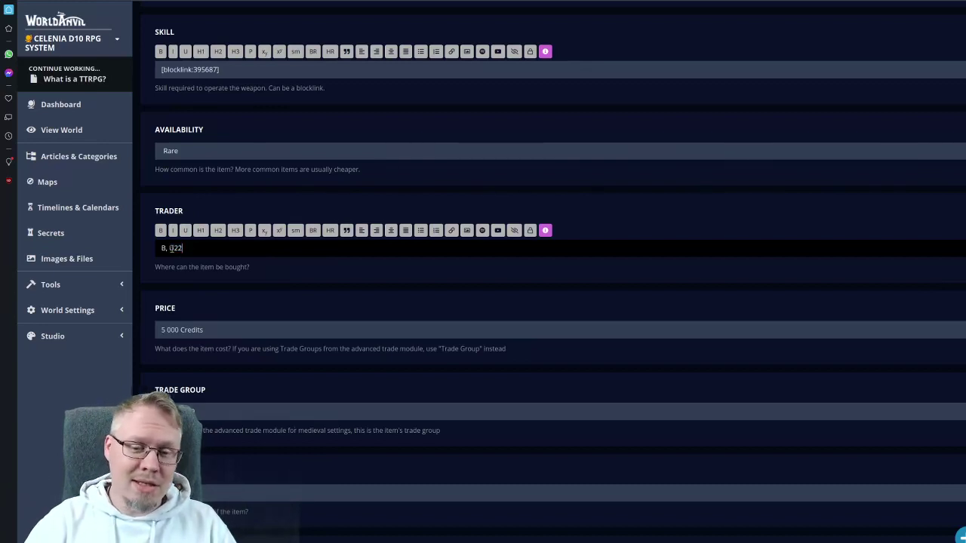
pyautogui.doubleClick(185, 247)
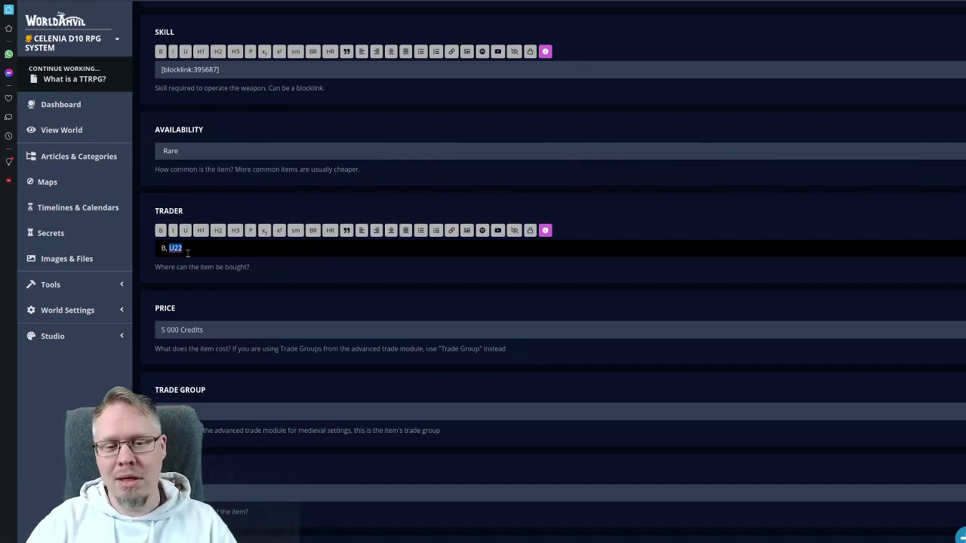
pyautogui.click(187, 252)
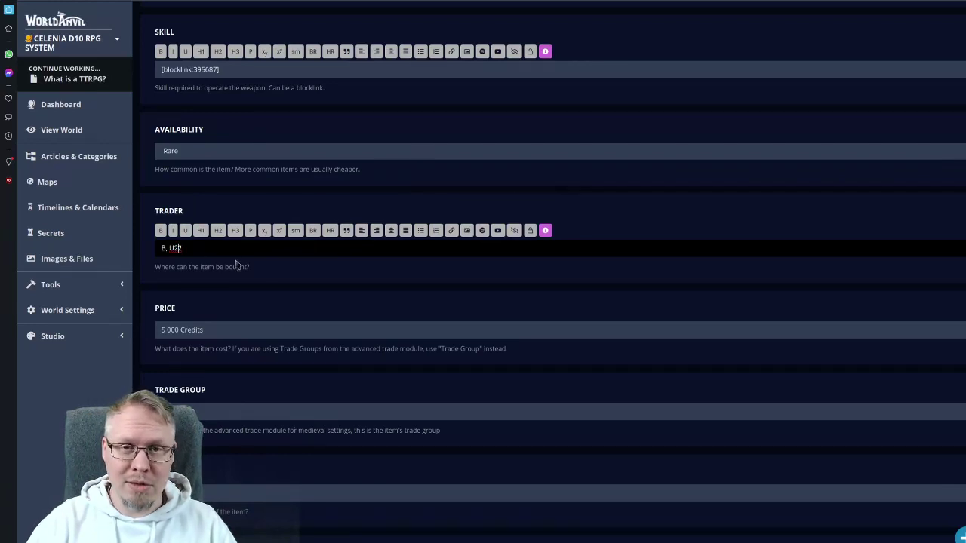
pyautogui.hotkey('shift', 'Left')
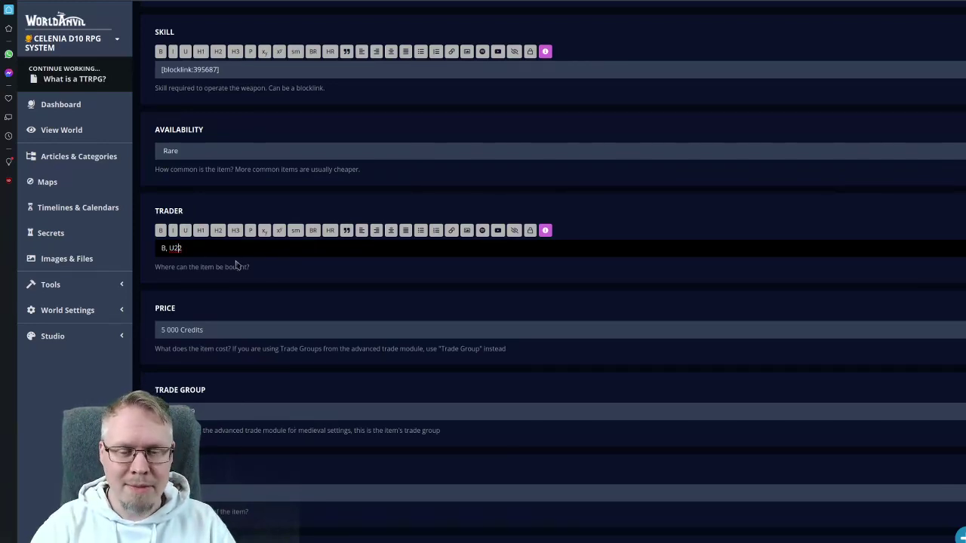
pyautogui.press('Right')
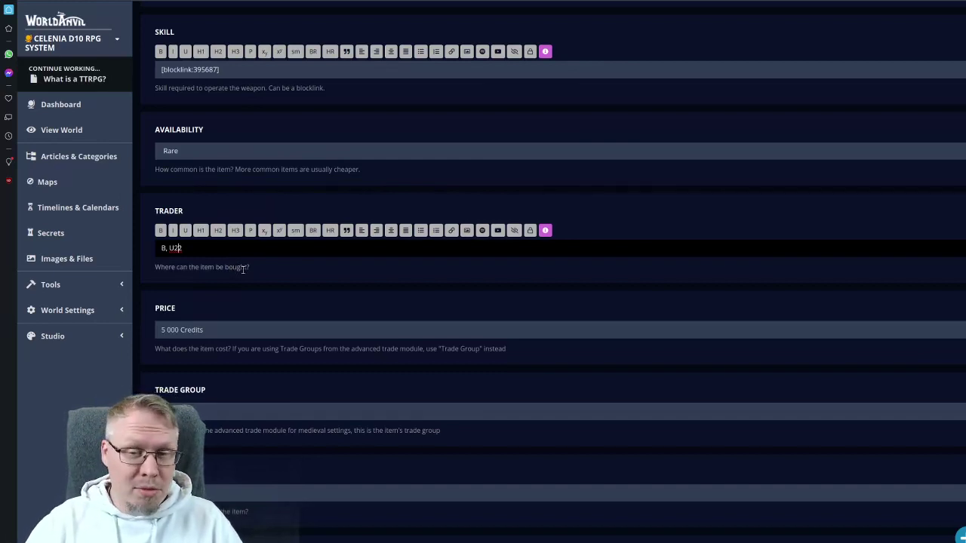
pyautogui.click(281, 282)
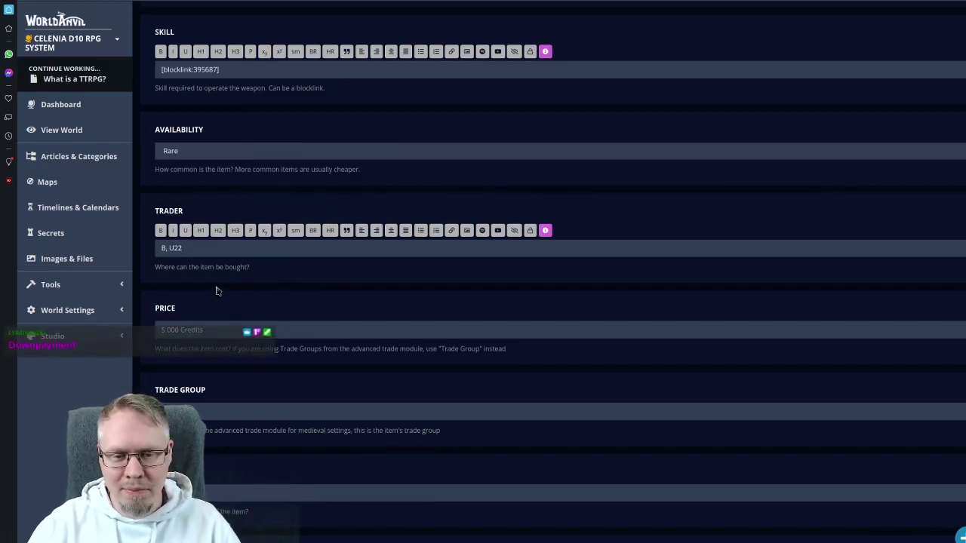
# - Check the old Bearded Axe sheet and set the new sheet's trade group to G6
pyautogui.scroll(-1, 223, 287)
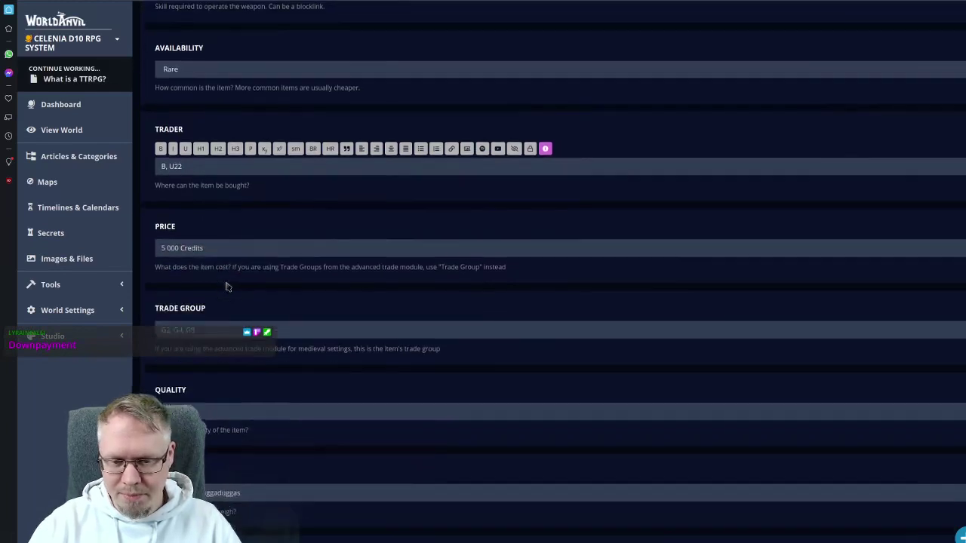
pyautogui.hotkey('ctrl', 's')
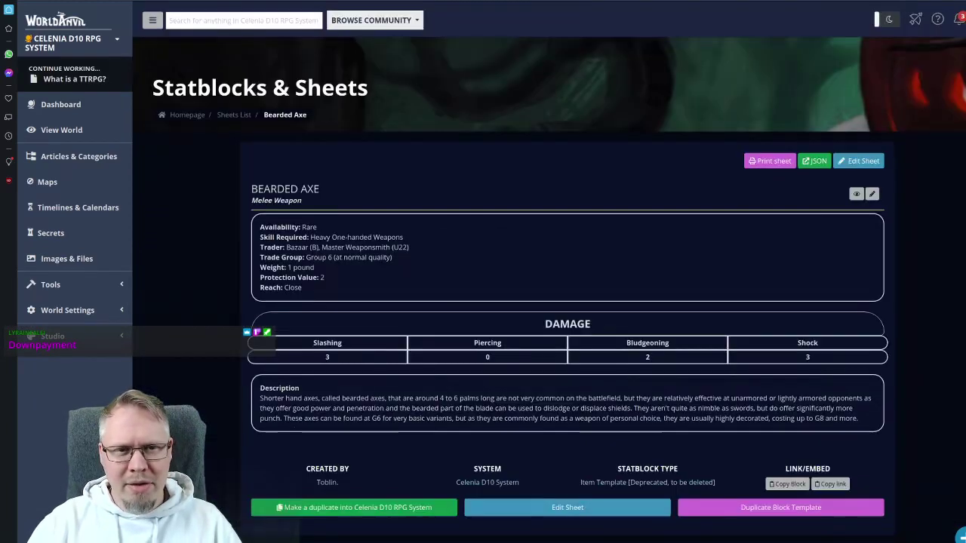
pyautogui.hotkey('alt', 'Left')
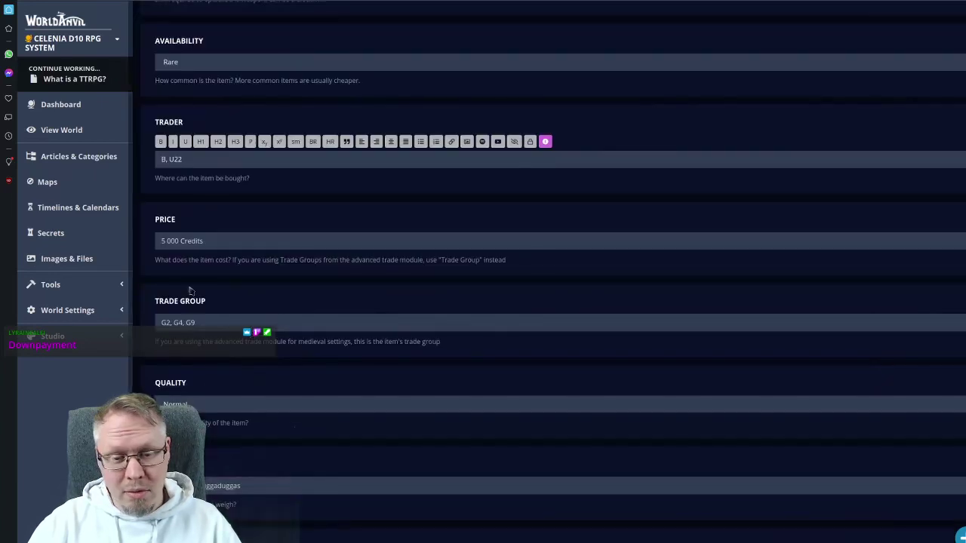
pyautogui.click(196, 337)
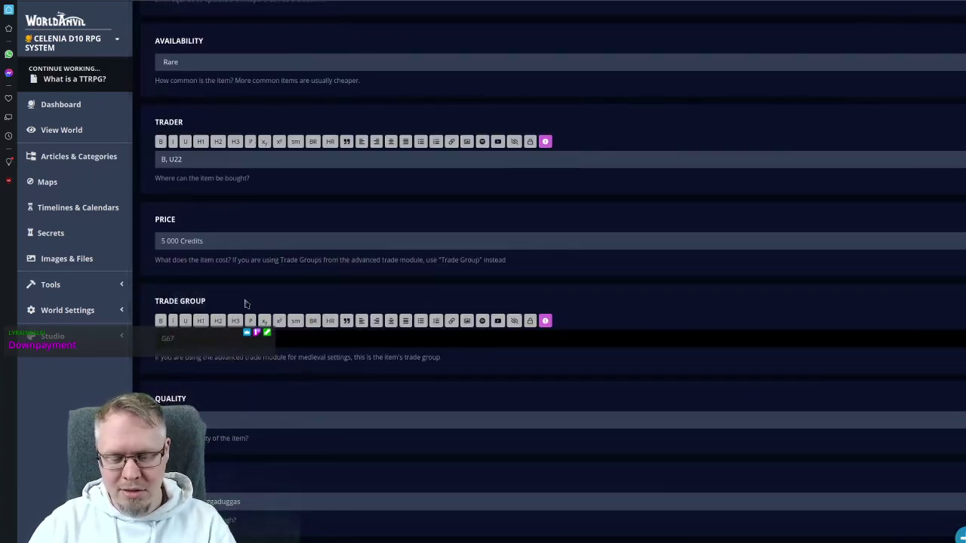
# - Set the Bearded Axe's weight to 1 pound, following the old sheet
pyautogui.scroll(-2, 259, 286)
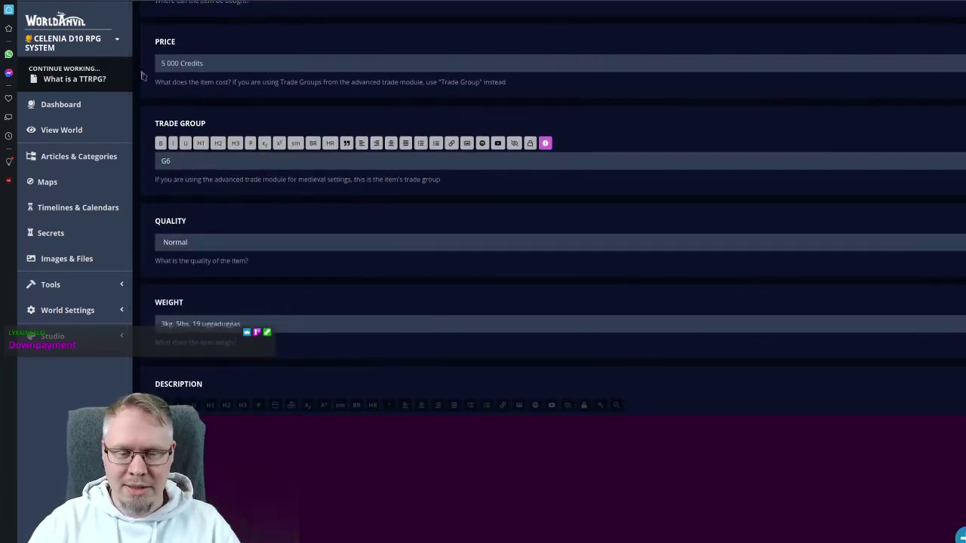
pyautogui.hotkey('ctrl', 's')
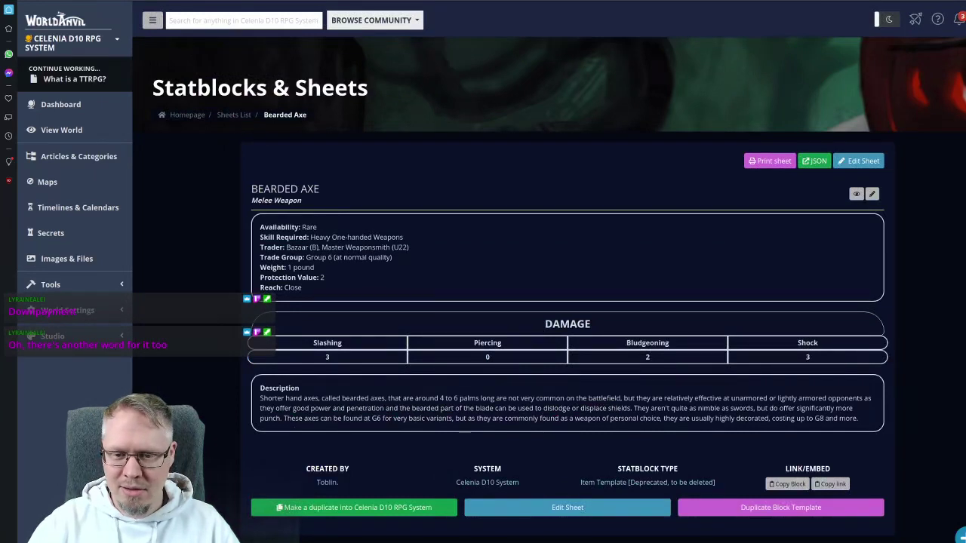
pyautogui.hotkey('alt', 'Left')
pyautogui.click(219, 340)
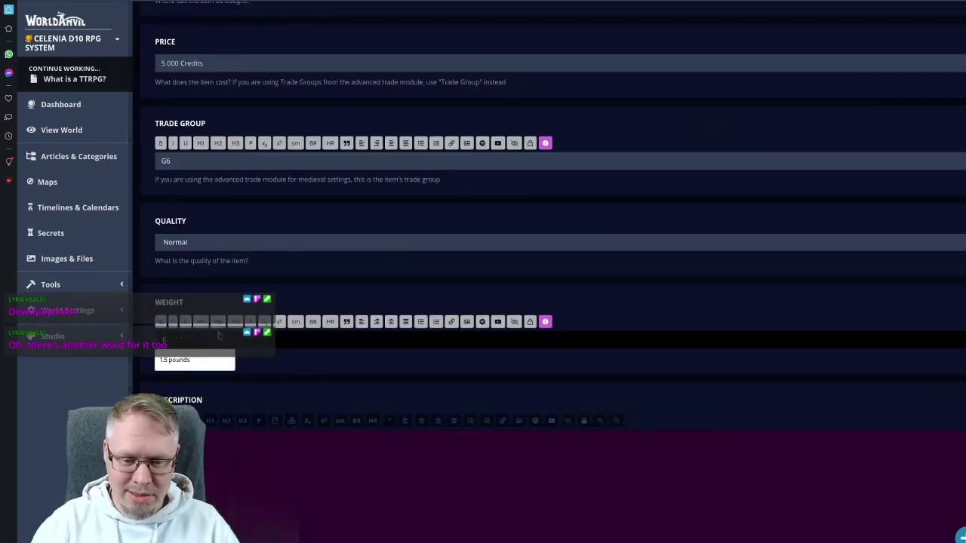
pyautogui.write('ound')
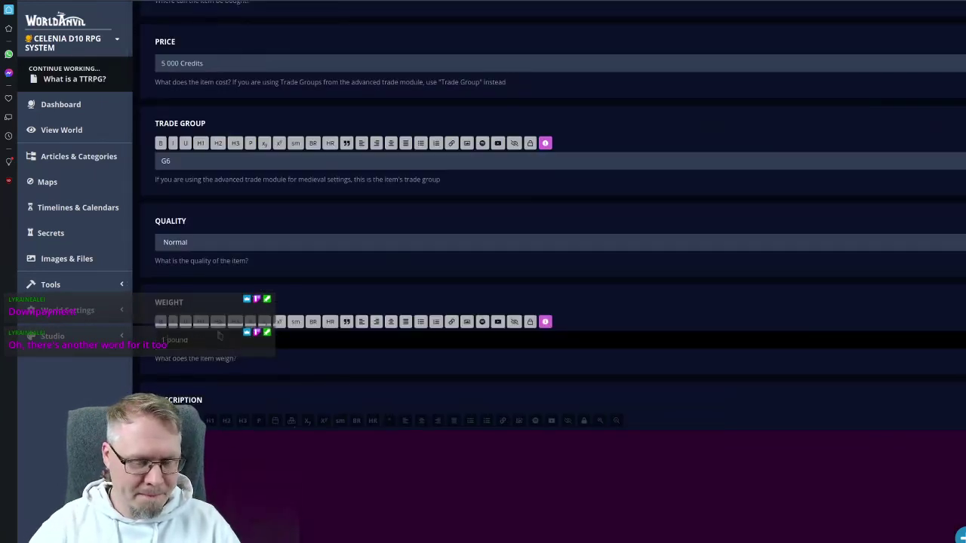
pyautogui.click(296, 291)
# - Copy the description text from the old Bearded Axe sheet into the new sheet's description
pyautogui.scroll(-4, 295, 286)
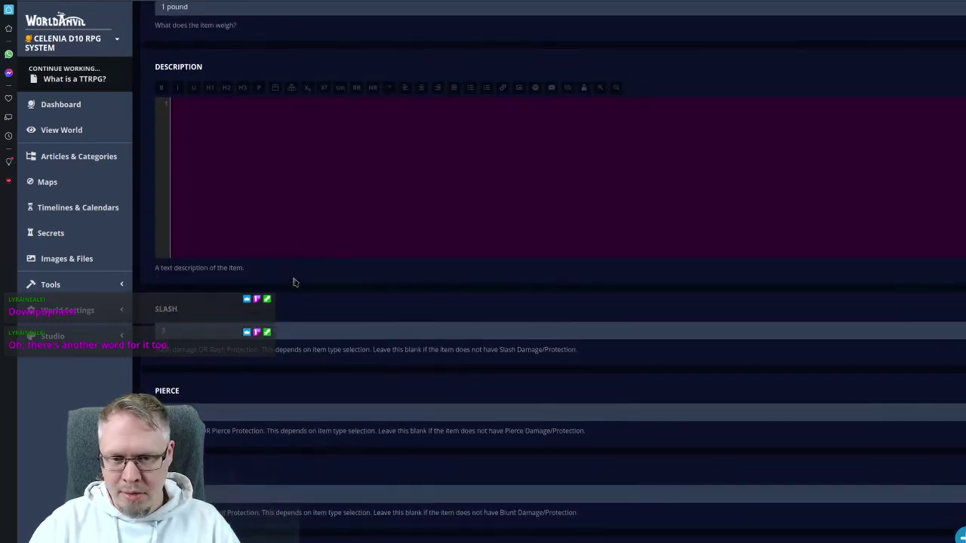
pyautogui.hotkey('ctrl', 's')
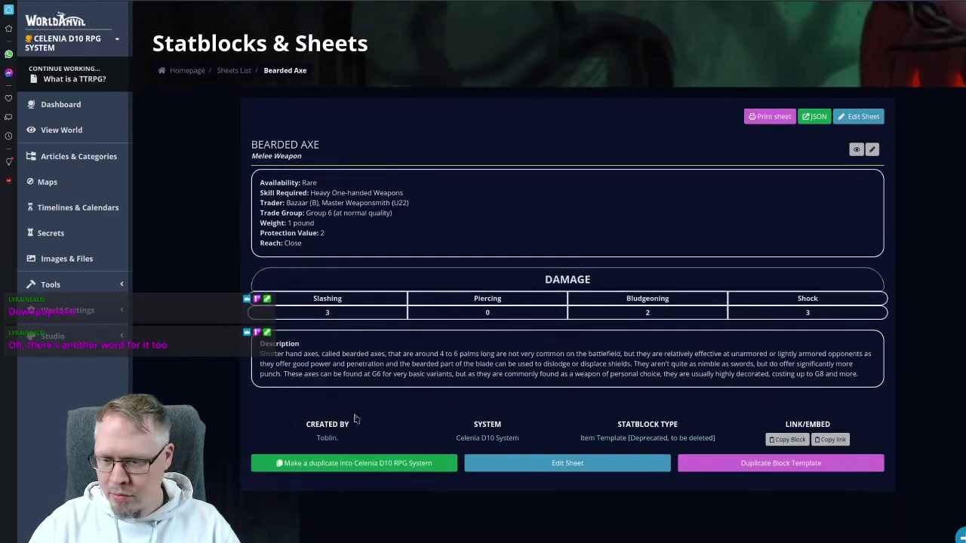
pyautogui.moveTo(259, 353); pyautogui.dragTo(862, 377)
pyautogui.hotkey('ctrl', 'c')
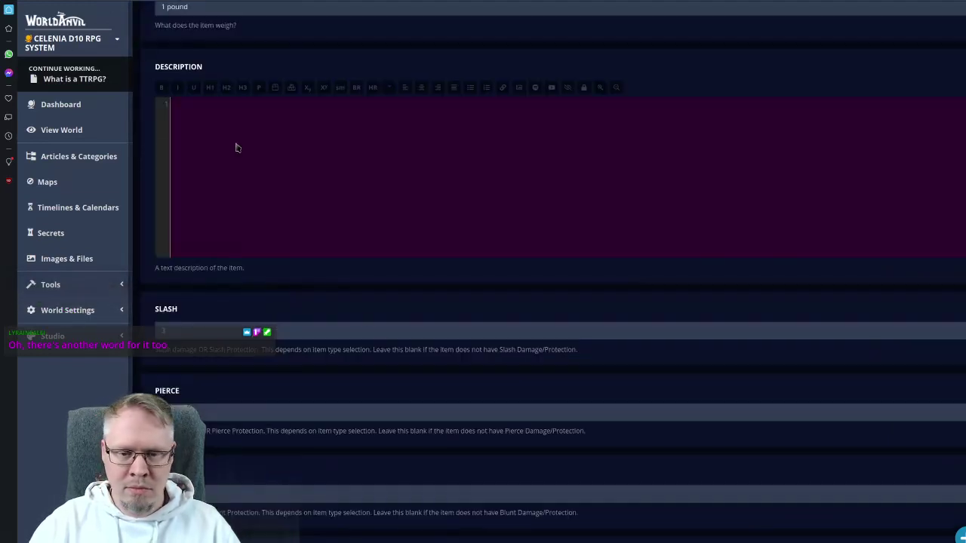
pyautogui.hotkey('alt', 'Left')
pyautogui.hotkey('ctrl', 'v')
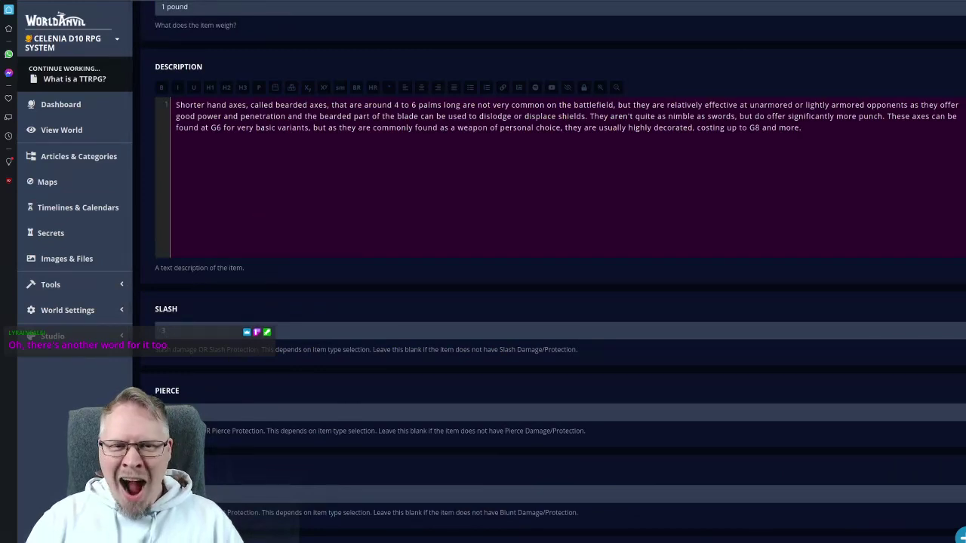
# - Fill in the Bearded Axe's damage from the old sheet: Slash 3, Pierce 0, Blunt 2 and Shock 3
pyautogui.hotkey('alt', 'Right')
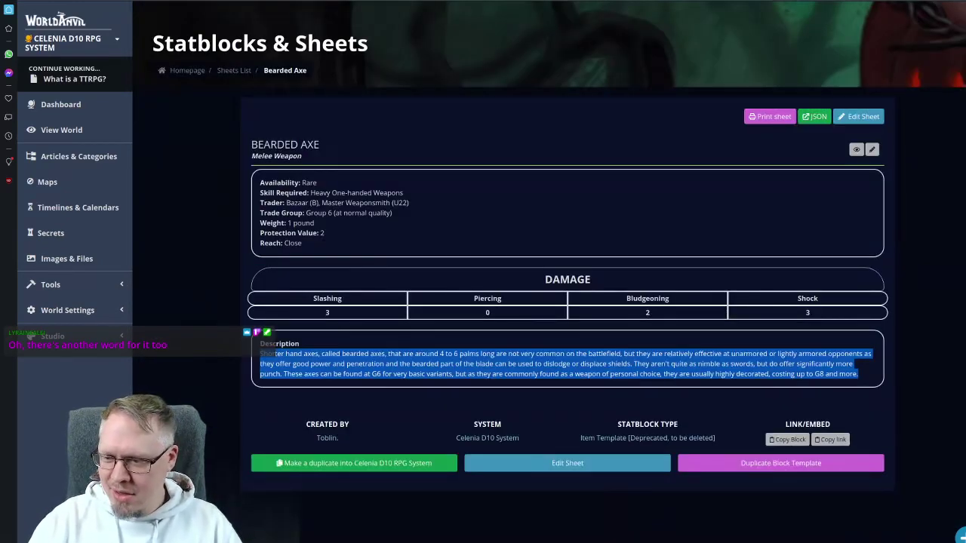
pyautogui.hotkey('alt', 'Left')
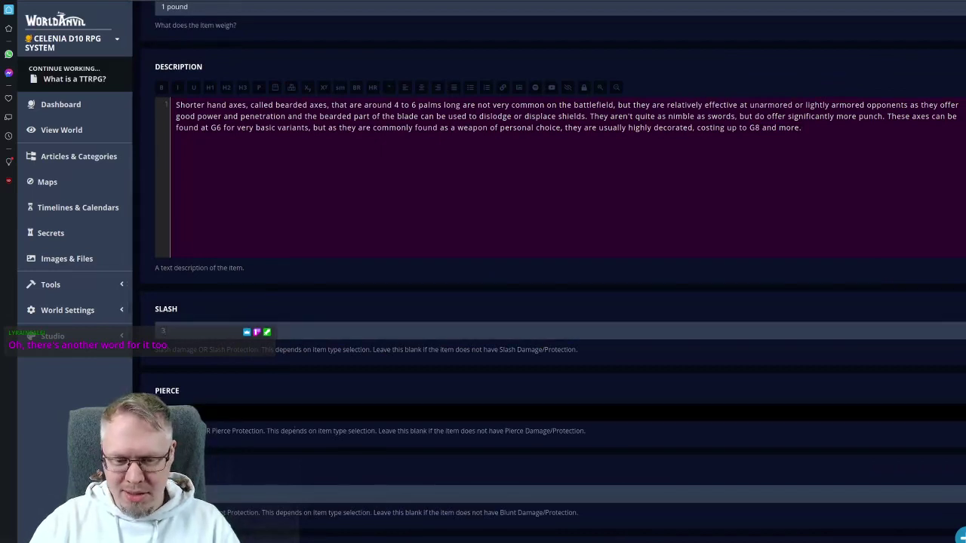
pyautogui.scroll(-2, 226, 403)
pyautogui.click(186, 360)
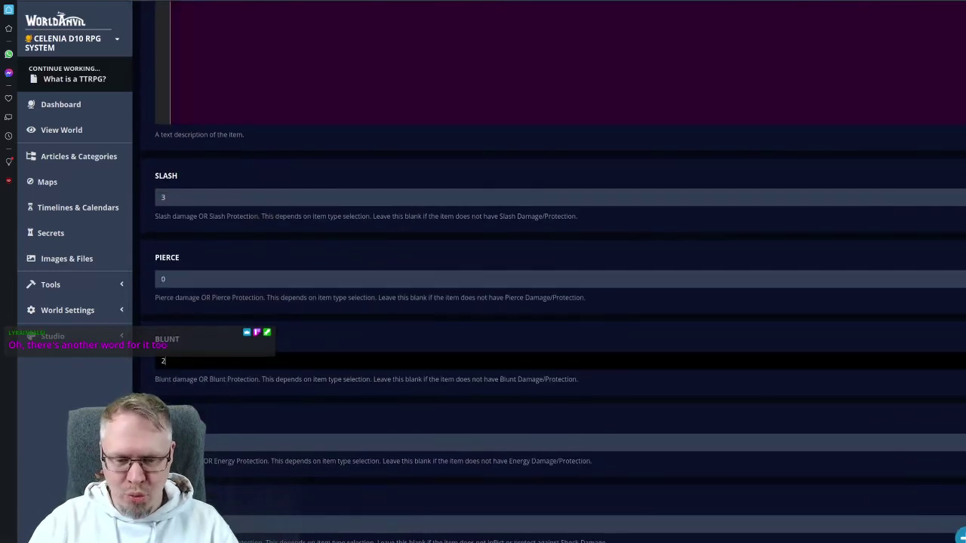
pyautogui.press('Tab')
pyautogui.press('Tab')
pyautogui.write('3')
# - Check the old sheet's protection value and set the Bearded Axe's parry to 2
pyautogui.scroll(-5, 261, 429)
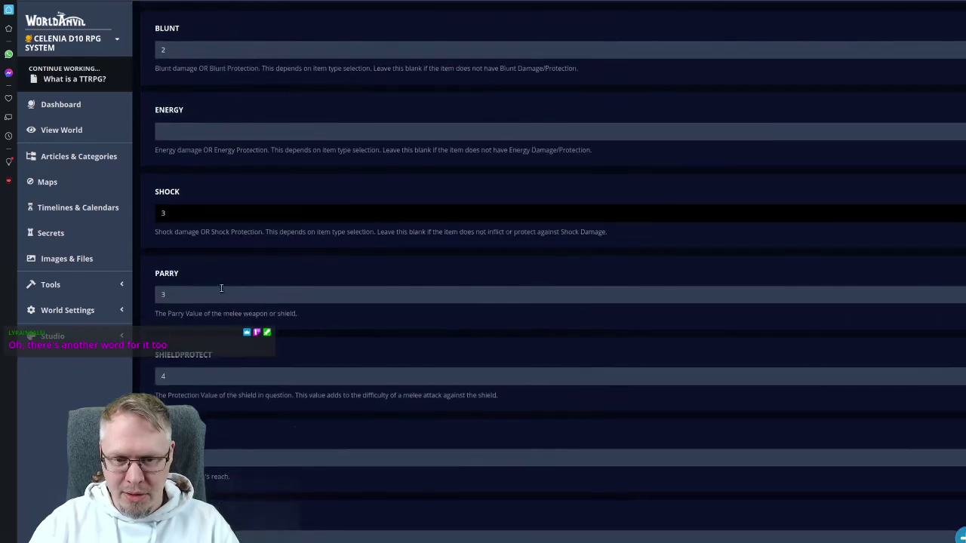
pyautogui.hotkey('alt', 'Right')
pyautogui.hotkey('alt', 'Left')
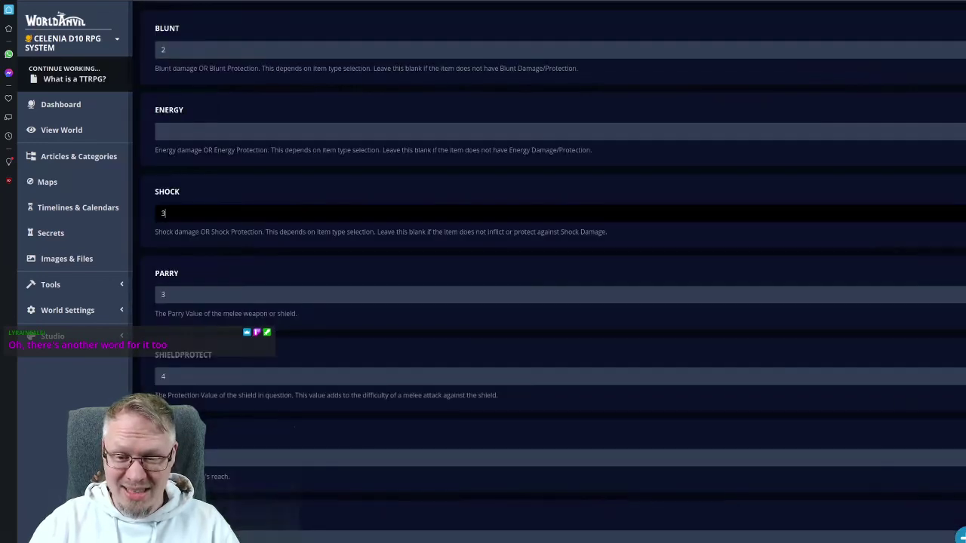
pyautogui.click(186, 298)
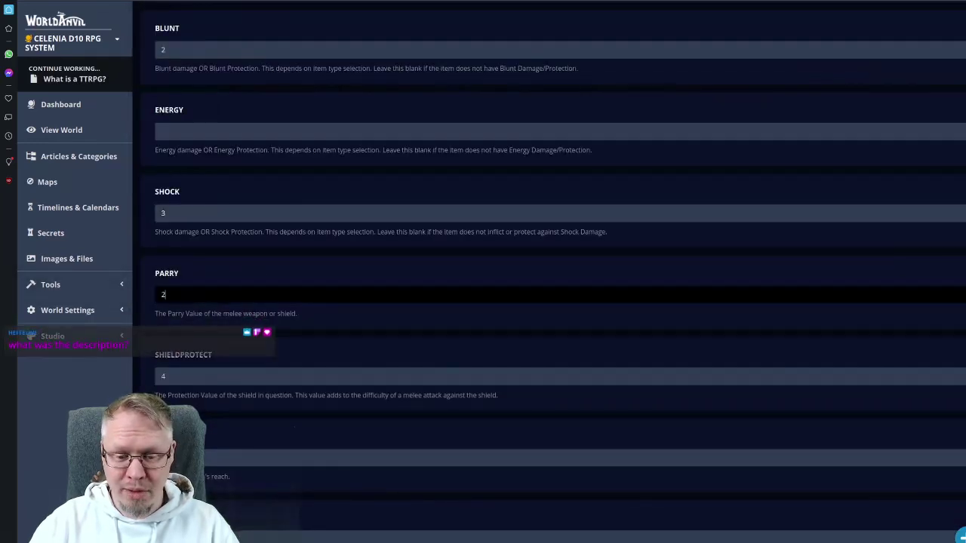
# - Tag the Bearded Axe with Medieval,Melee,One-Handed,Weapon,Heavy, replacing Balanced in the suggested tag set
pyautogui.scroll(-2, 320, 341)
pyautogui.scroll(-8, 319, 341)
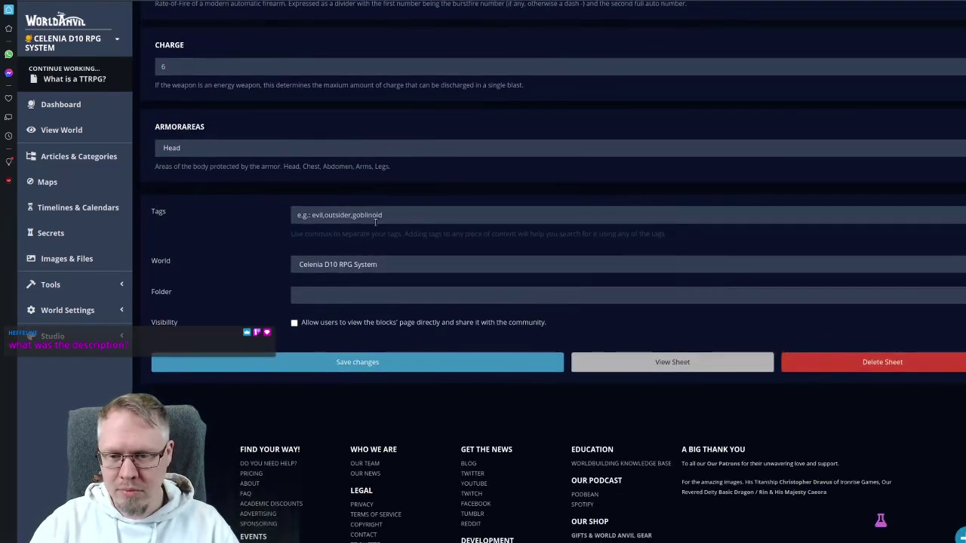
pyautogui.click(375, 219)
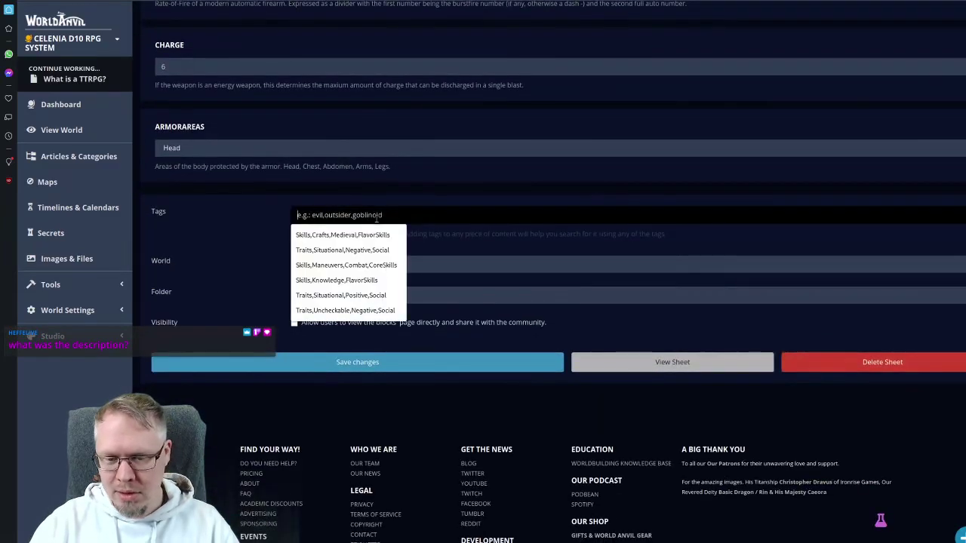
pyautogui.write('me')
pyautogui.click(403, 253)
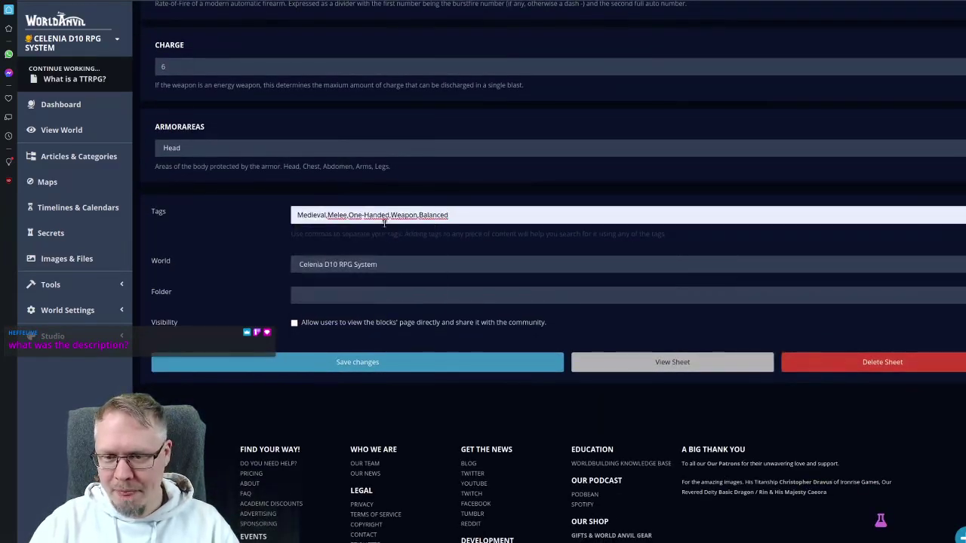
pyautogui.click(420, 216)
pyautogui.hotkey('shift', 'End')
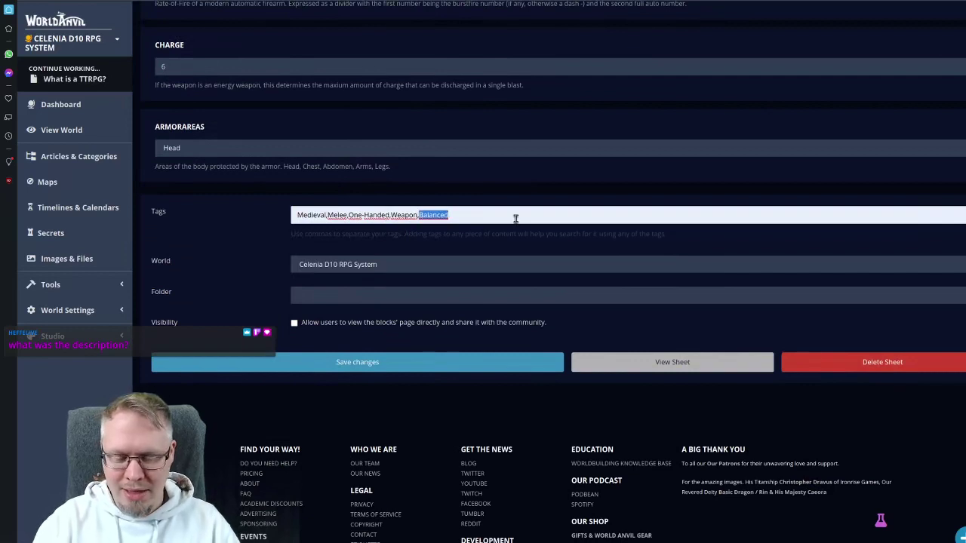
pyautogui.write('Heavy')
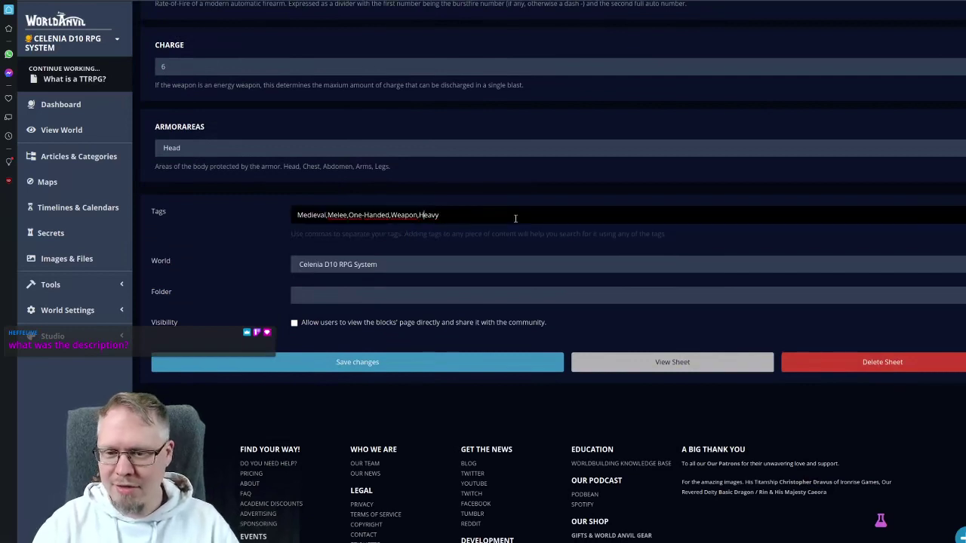
# - Allow users to view and share the Bearded Axe block's page, and save the sheet
pyautogui.click(294, 322)
pyautogui.click(370, 364)
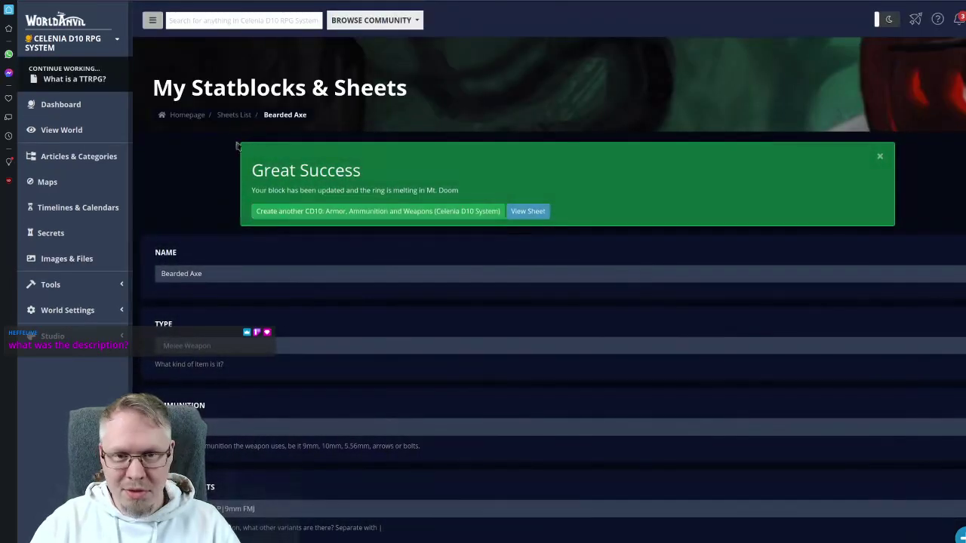
pyautogui.click(230, 117)
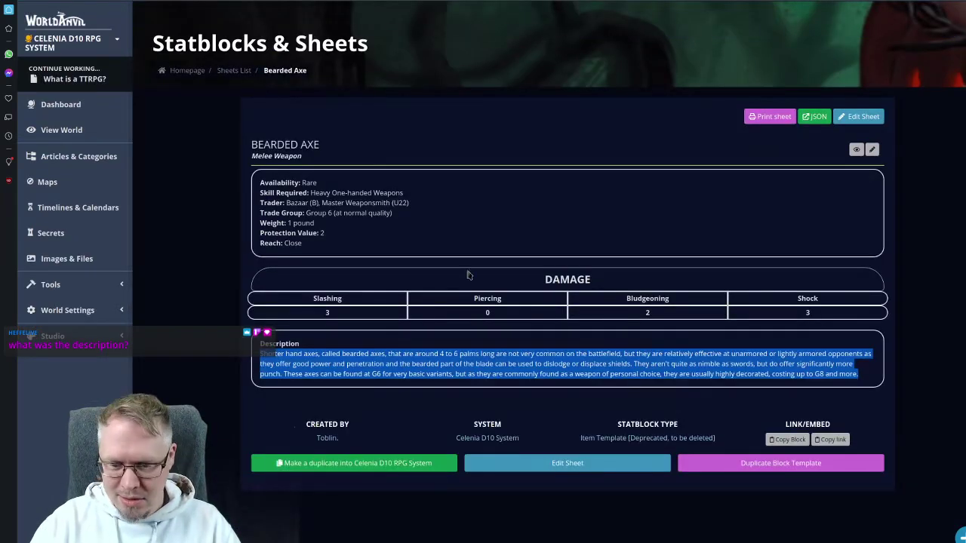
# - Return to the new Bearded Axe sheet, re-enter Bearded Axe as its name and save the changes
pyautogui.click(358, 408)
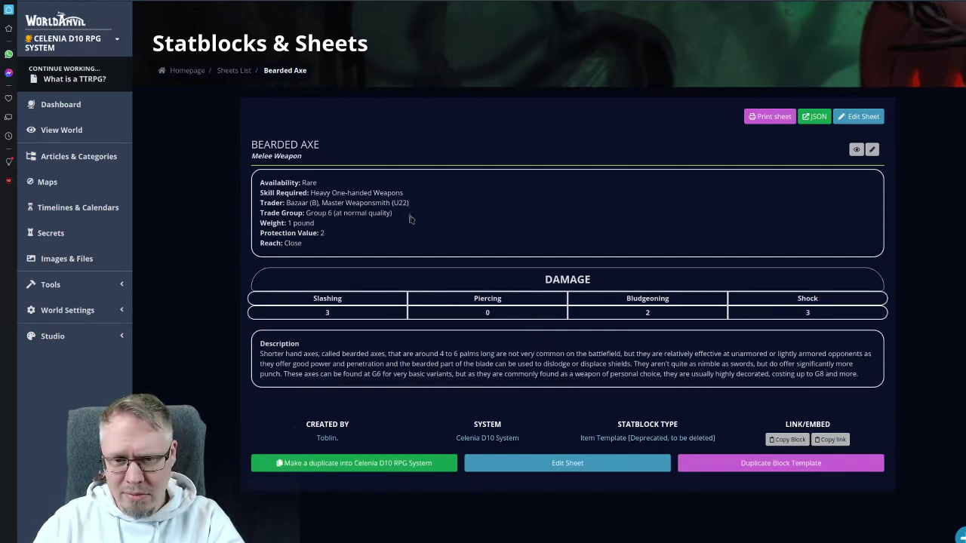
pyautogui.hotkey('alt', 'Left')
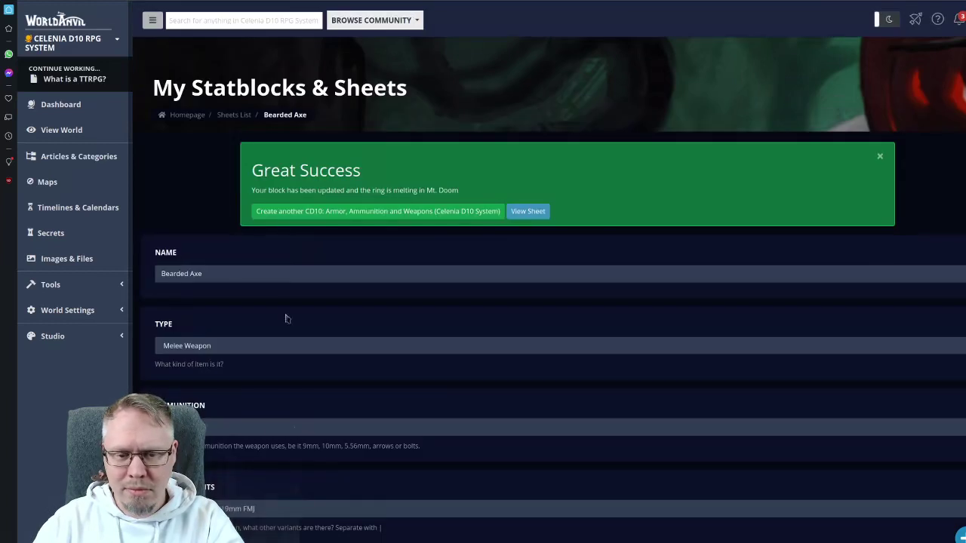
pyautogui.press('Tab')
pyautogui.hotkey('ctrl', 'c')
pyautogui.press('BackSpace')
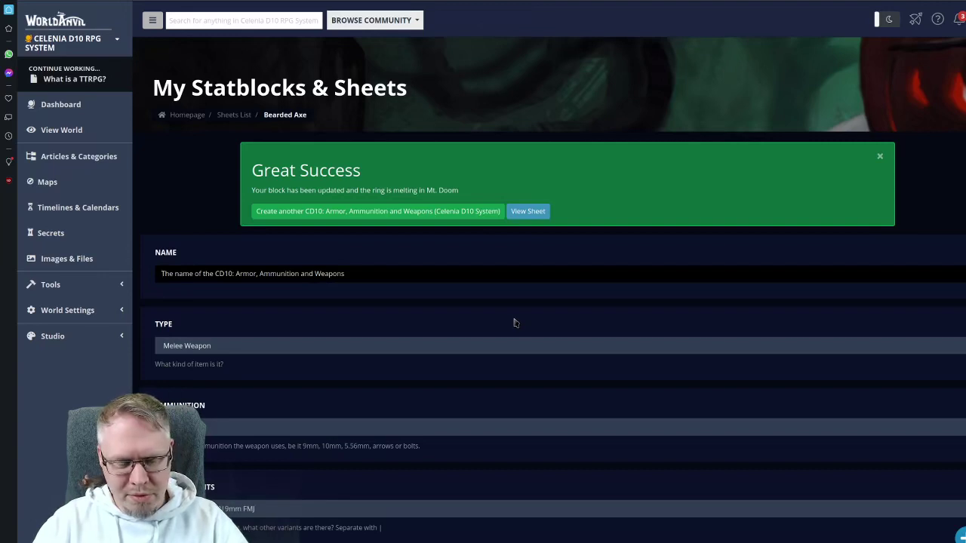
pyautogui.hotkey('ctrl', 'v')
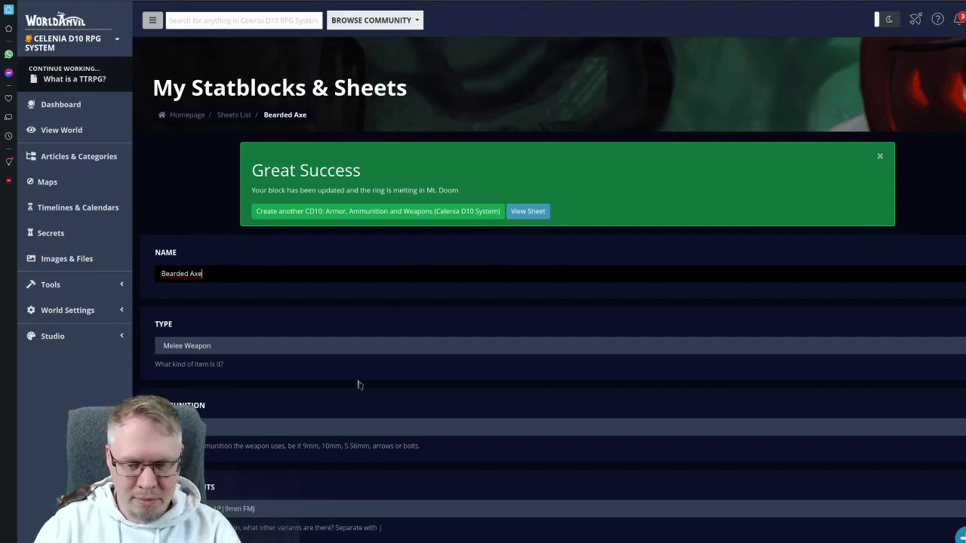
pyautogui.scroll(-8, 358, 384)
pyautogui.scroll(-7, 365, 376)
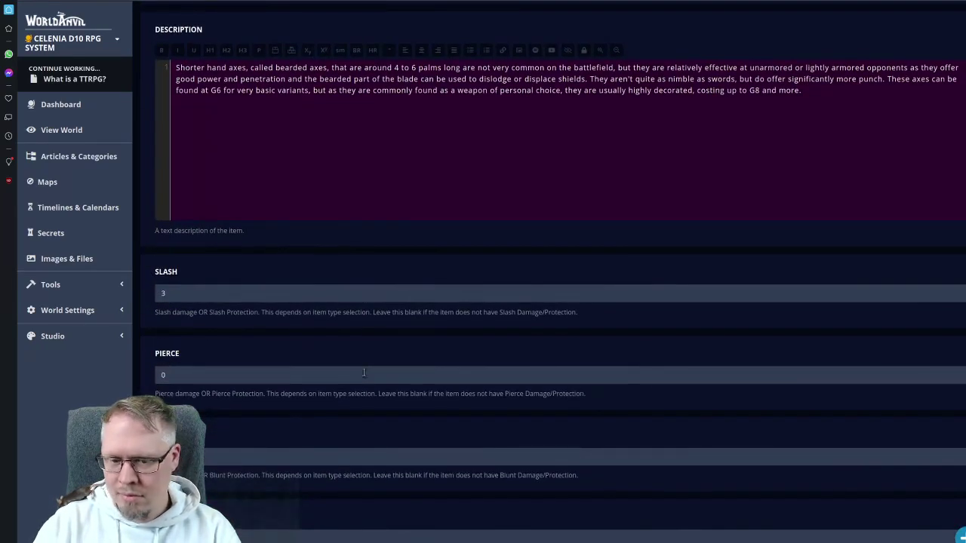
pyautogui.scroll(-15, 364, 373)
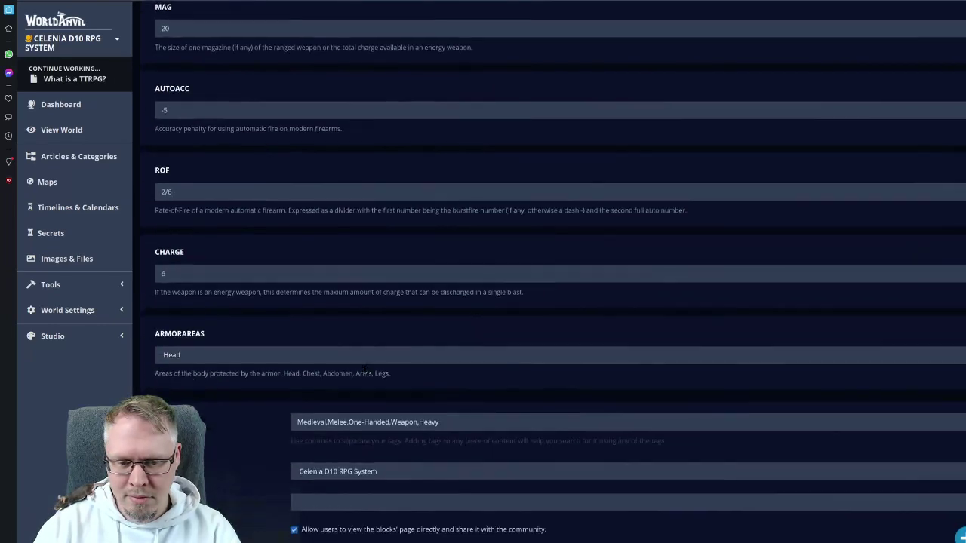
pyautogui.scroll(-3, 364, 373)
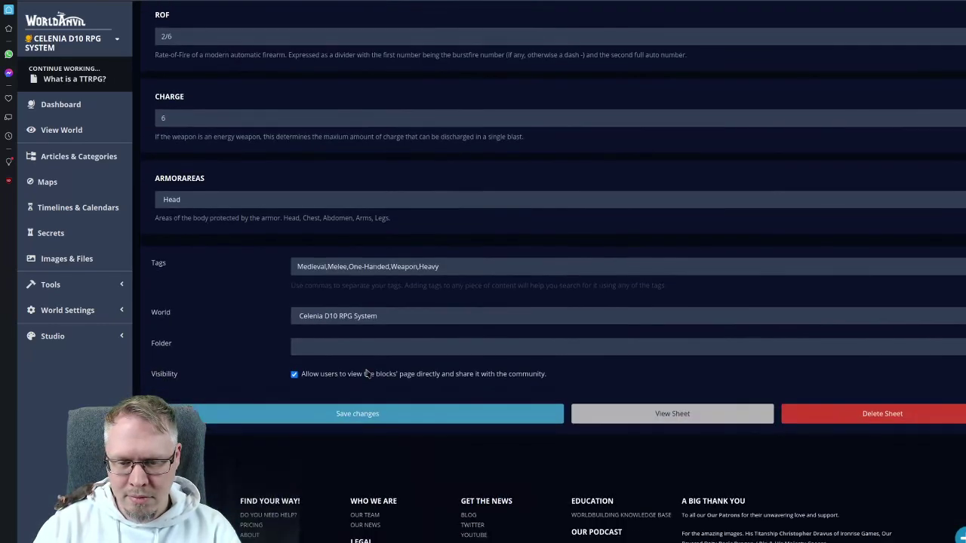
pyautogui.click(360, 413)
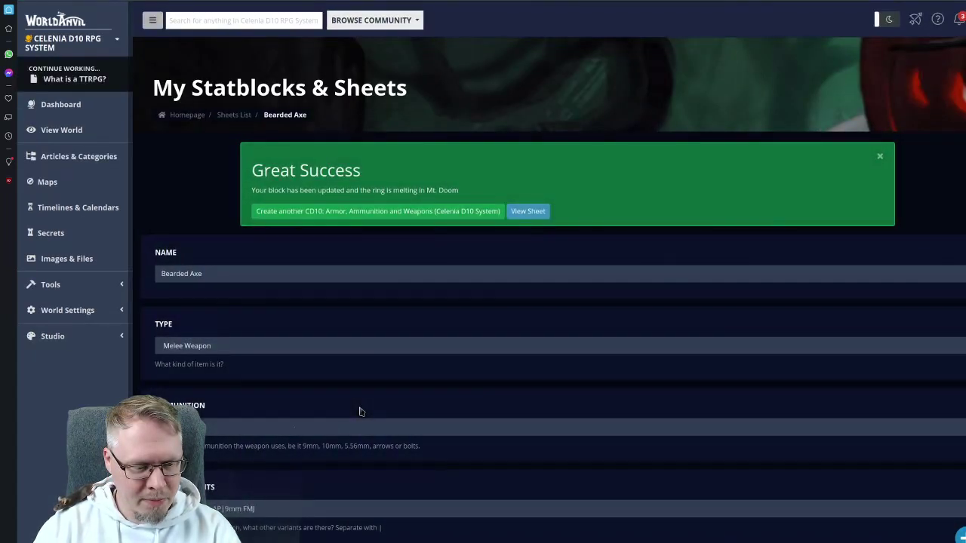
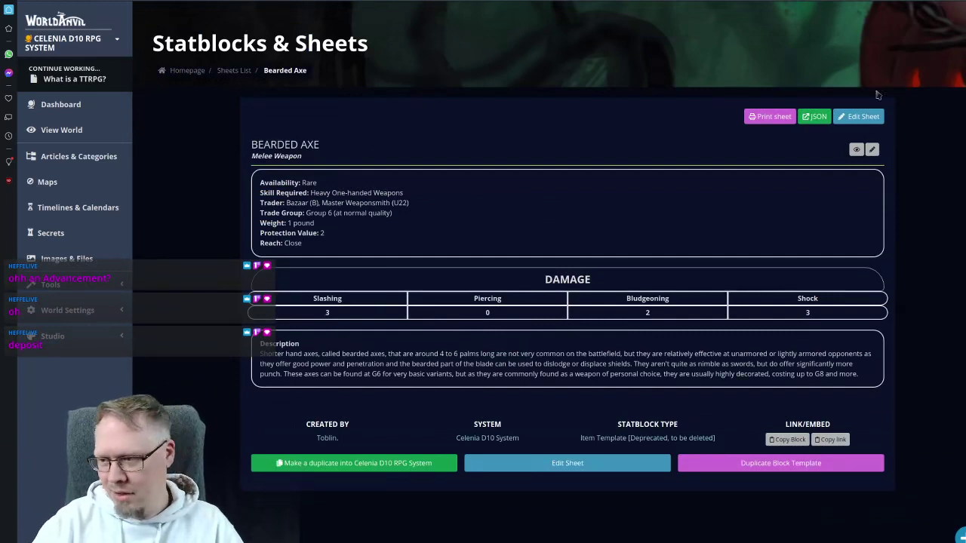
# - Delete the old Bearded Axe sheet that uses the deprecated item template
pyautogui.click(861, 117)
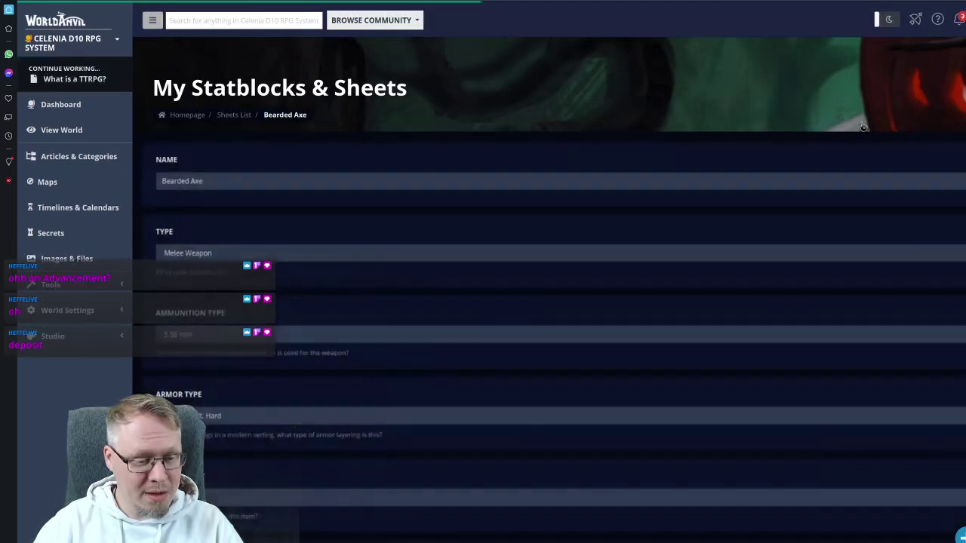
pyautogui.scroll(-15, 504, 111)
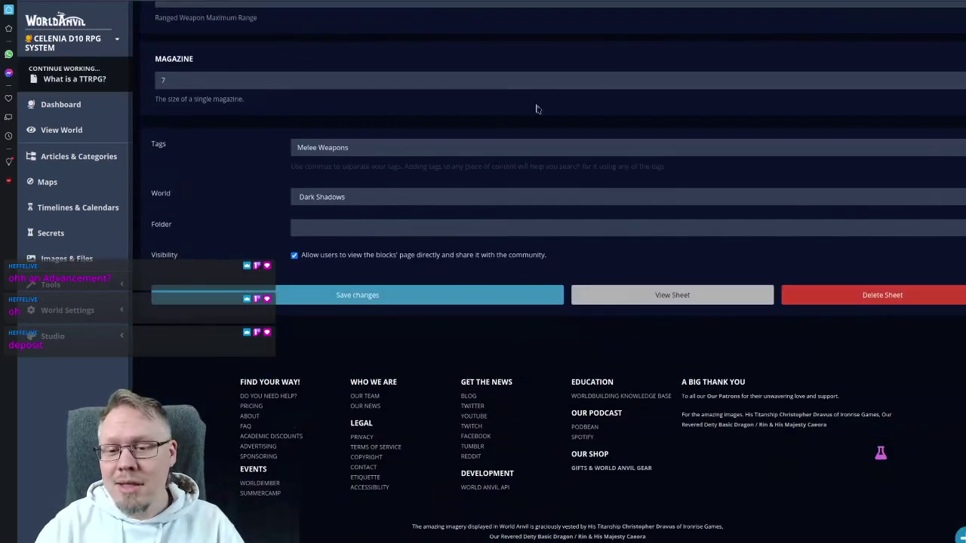
pyautogui.click(882, 295)
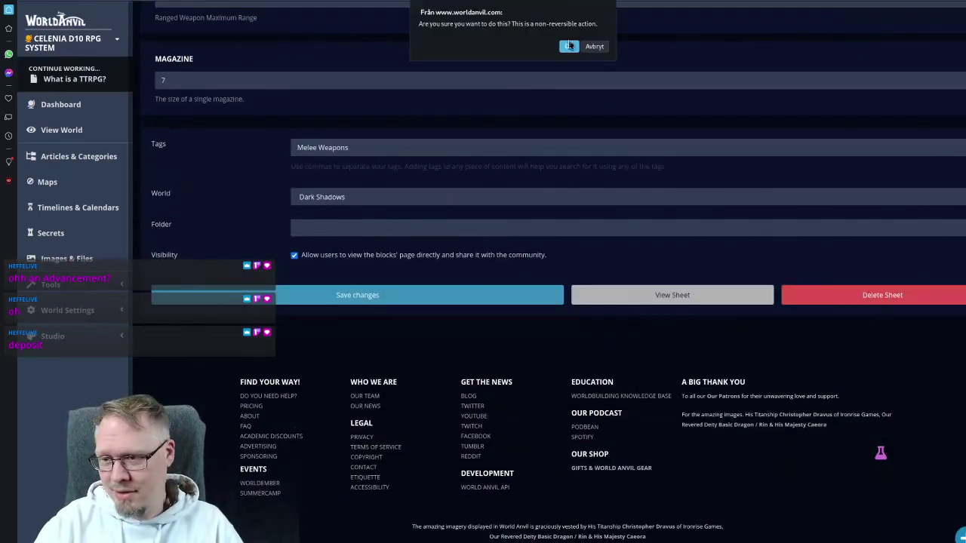
pyautogui.click(568, 45)
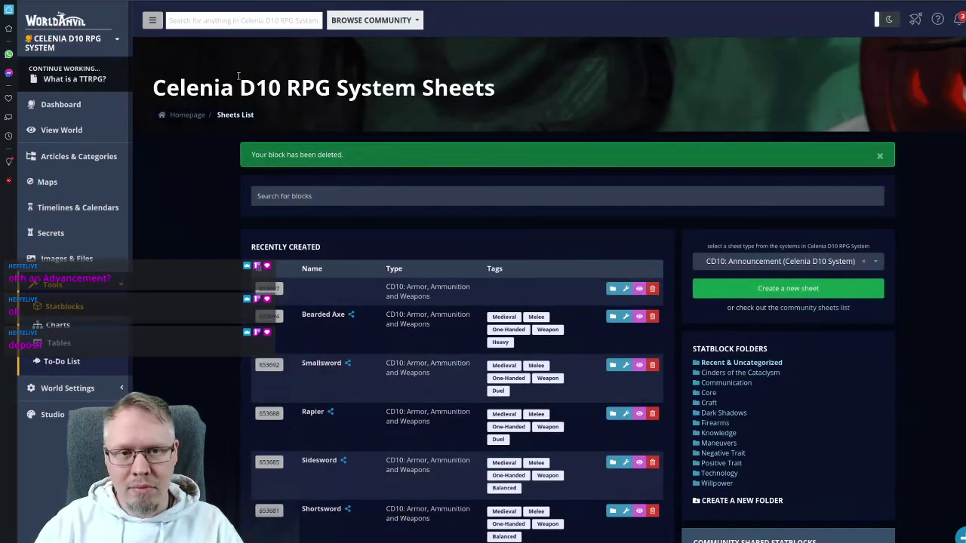
# - Open the old Mace sheet and copy its description text
pyautogui.hotkey('alt', 'Left')
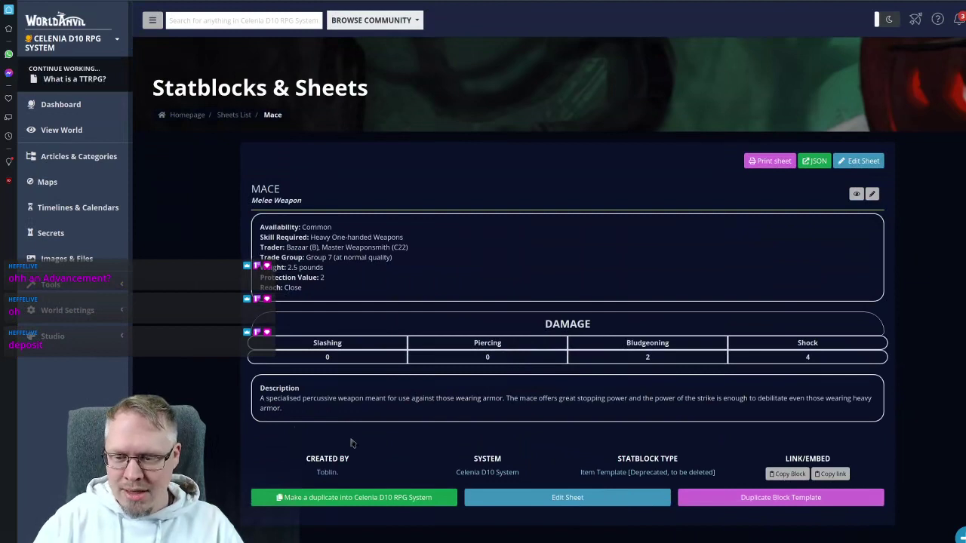
pyautogui.tripleClick(265, 403)
pyautogui.hotkey('ctrl', 'c')
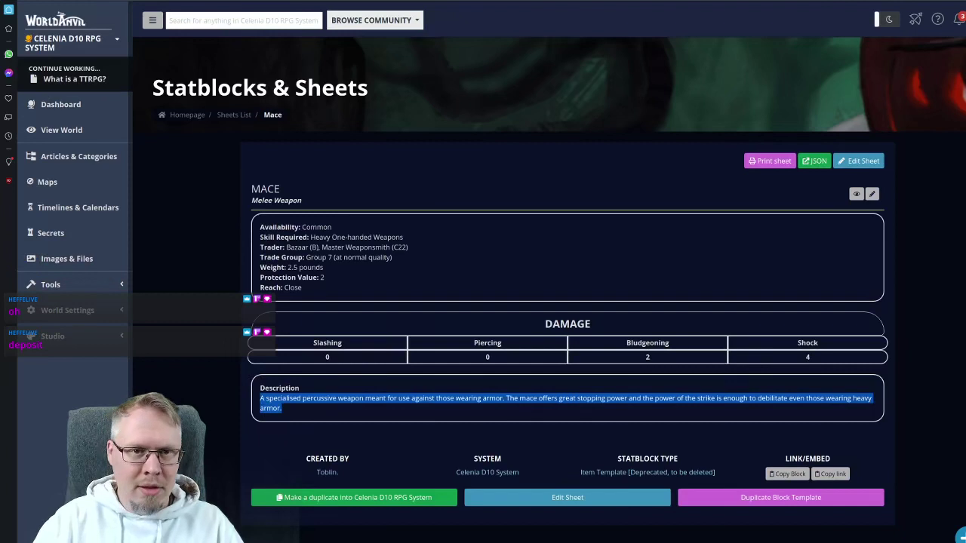
# - Name the new blank item sheet Mace and set its type to Melee Weapon
pyautogui.hotkey('ctrl', 'Tab')
pyautogui.click(247, 183)
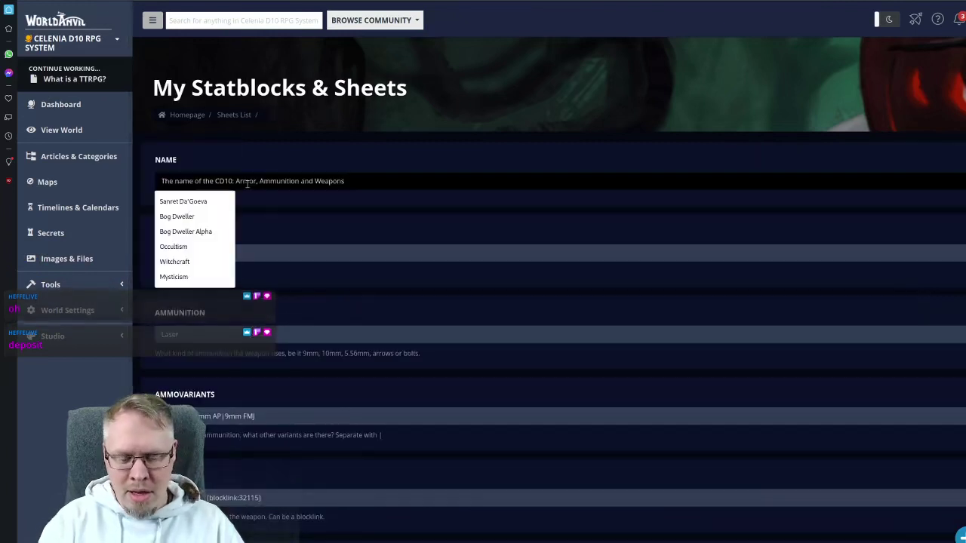
pyautogui.write('Mace')
pyautogui.click(201, 252)
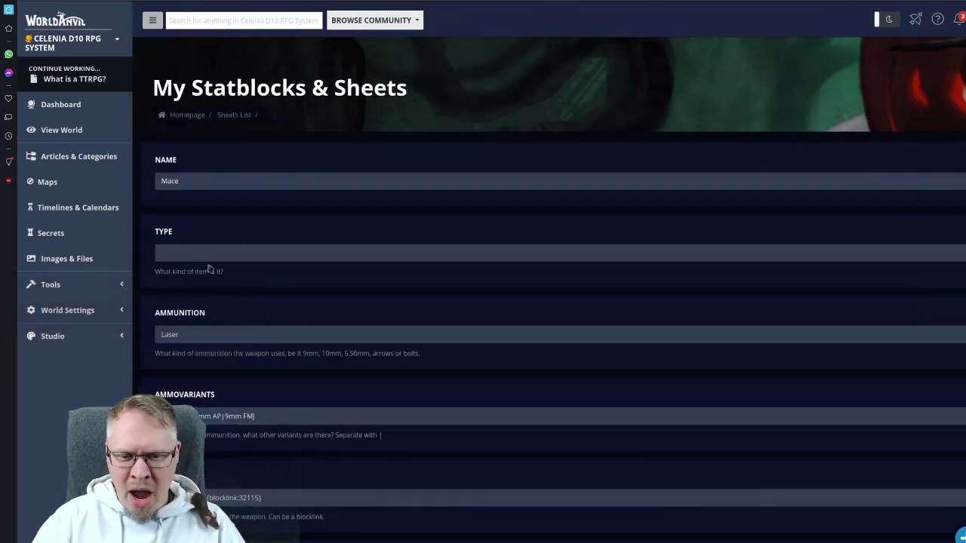
pyautogui.write('Melee Weapon')
# - Set the Mace's required skill to [blocklink:395687]
pyautogui.click(247, 396)
pyautogui.scroll(-2, 255, 378)
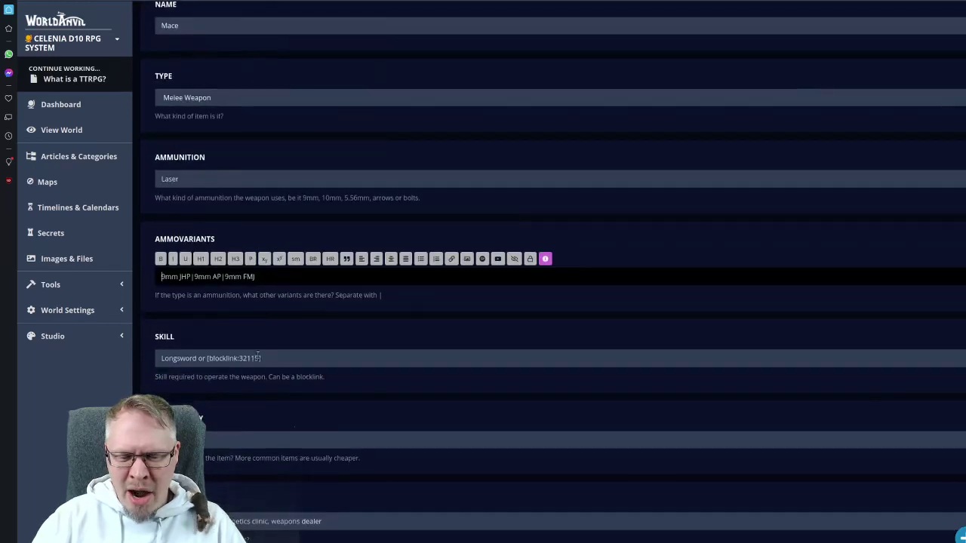
pyautogui.click(257, 357)
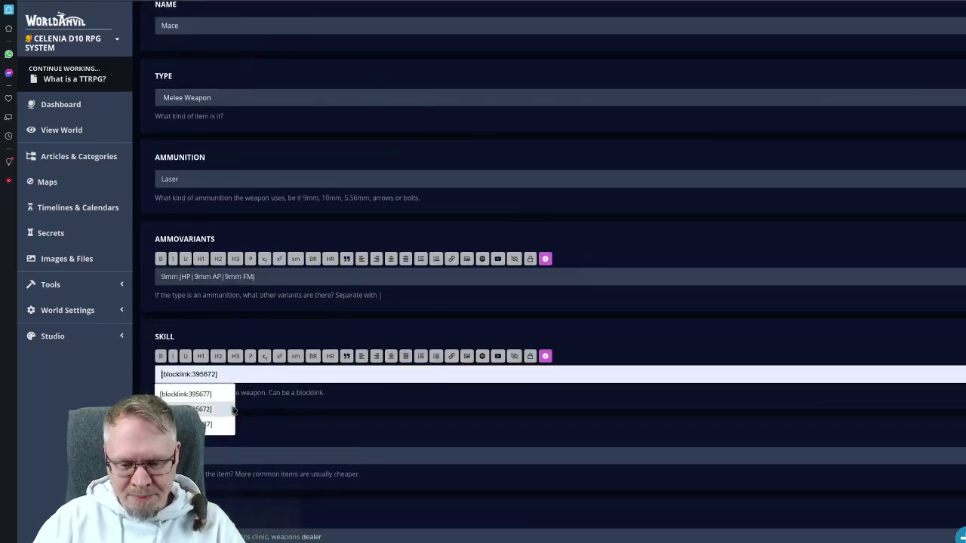
pyautogui.click(210, 426)
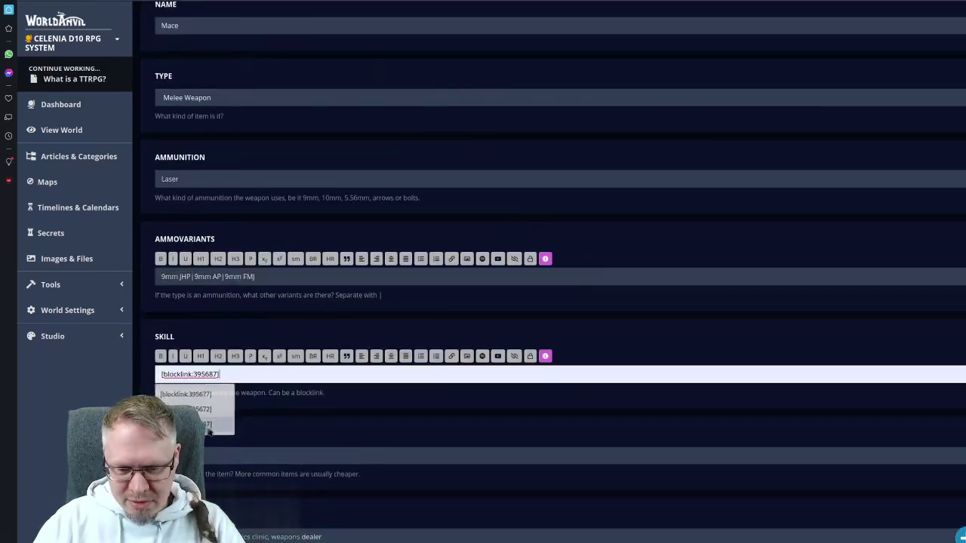
# - Set the Mace's trader to B, C22, adapting the suggested B, U22 entry
pyautogui.scroll(-4, 301, 412)
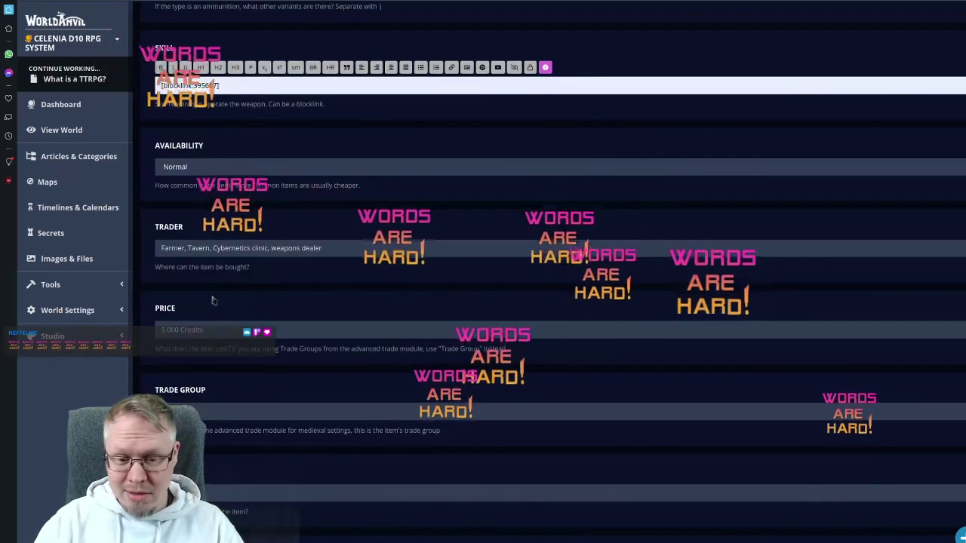
pyautogui.click(222, 253)
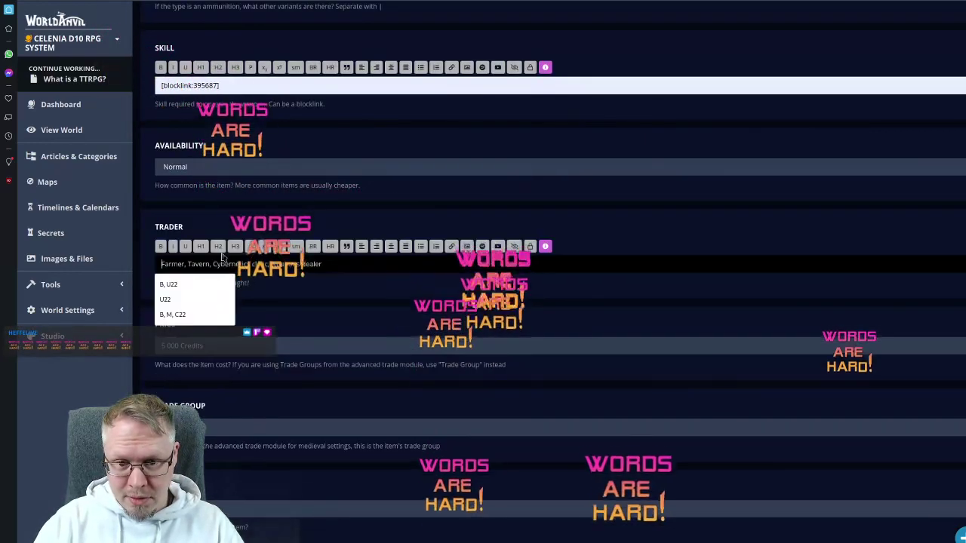
pyautogui.click(188, 284)
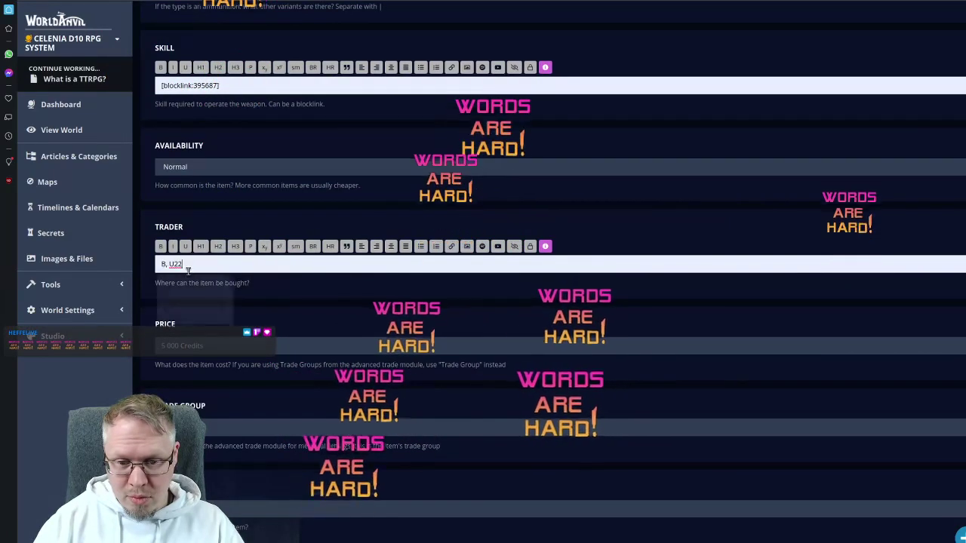
pyautogui.press('Left')
pyautogui.press('Left')
pyautogui.press('BackSpace')
pyautogui.write('M')
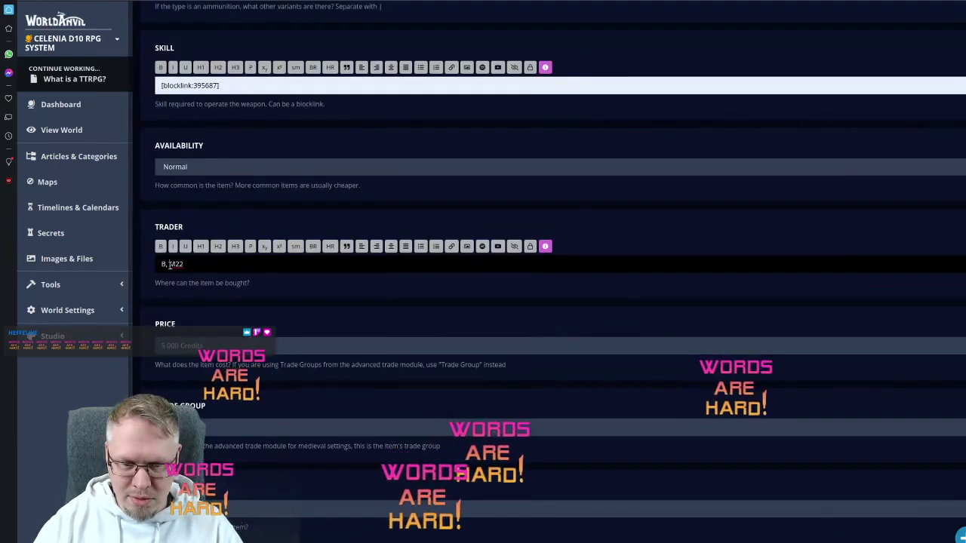
pyautogui.press('Delete')
pyautogui.write('C')
pyautogui.click(215, 302)
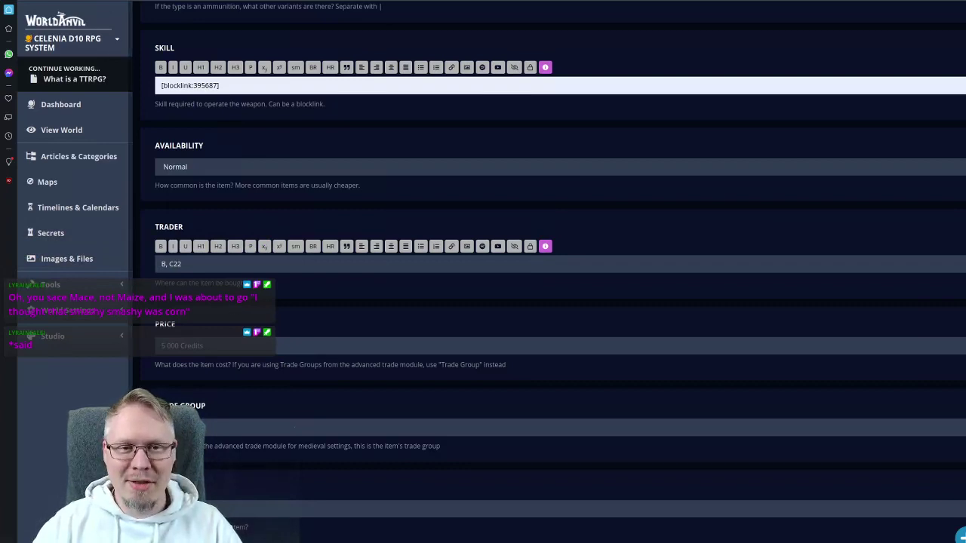
# - Set the Mace's trade group to G7 and its weight to 2.5 pounds, checking against the old sheet
pyautogui.hotkey('ctrl', 'Tab')
pyautogui.hotkey('ctrl', 'Tab')
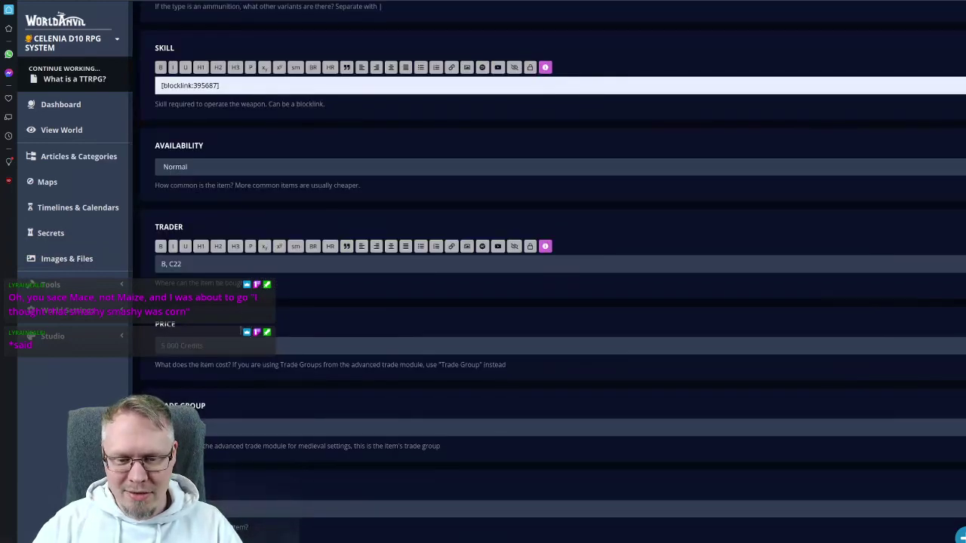
pyautogui.click(528, 428)
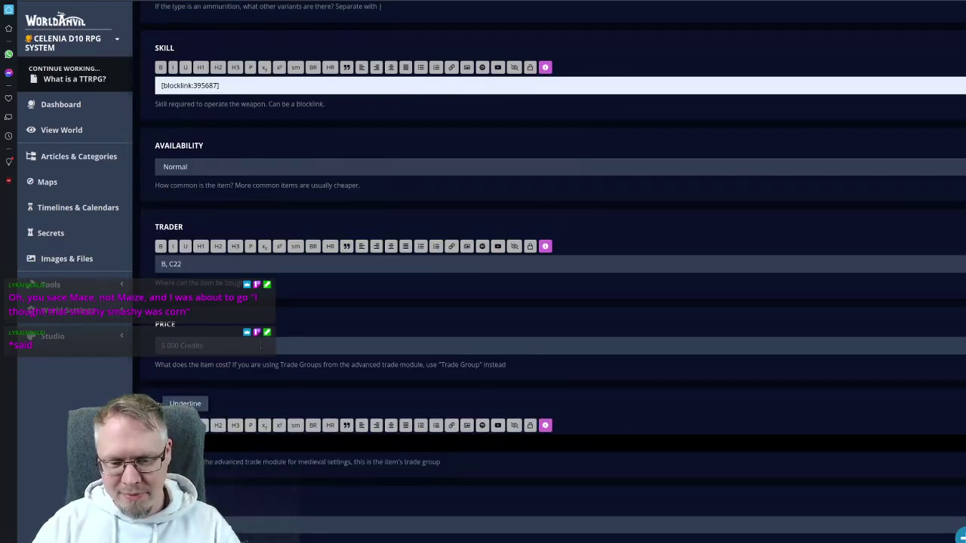
pyautogui.scroll(-4, 204, 249)
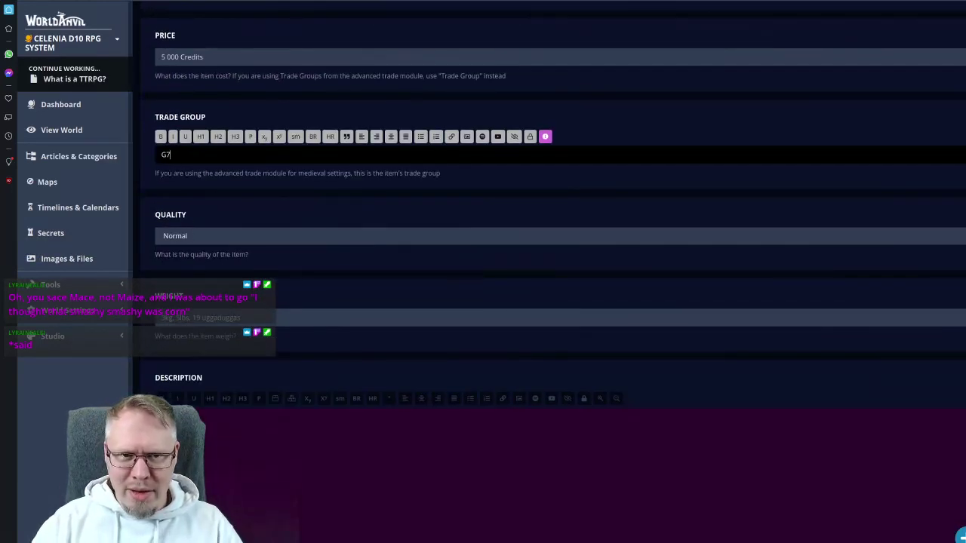
pyautogui.hotkey('ctrl', 'Tab')
pyautogui.hotkey('ctrl', 'shift', 'Tab')
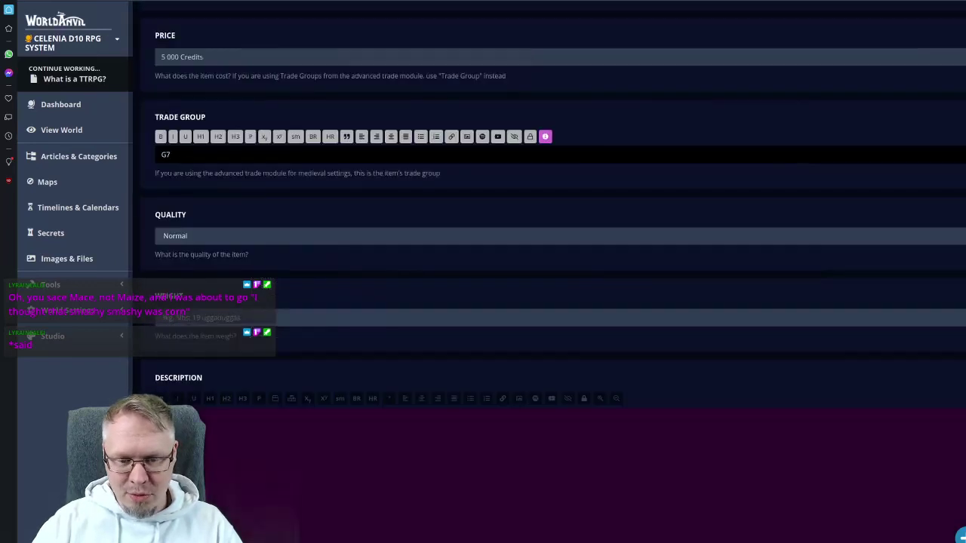
pyautogui.click(192, 332)
pyautogui.write('2.5 pounds')
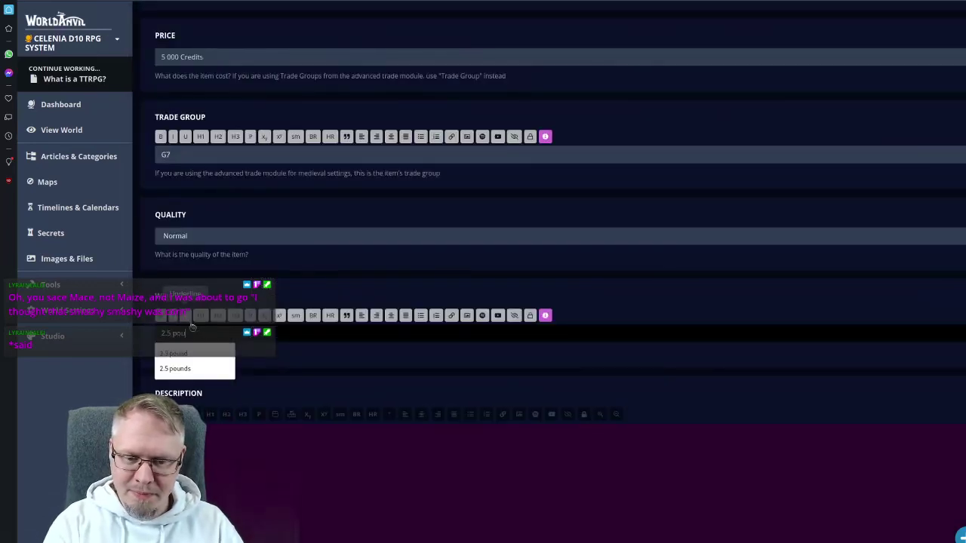
# - Paste the copied description into the new Mace sheet
pyautogui.click(269, 284)
pyautogui.scroll(-2, 269, 285)
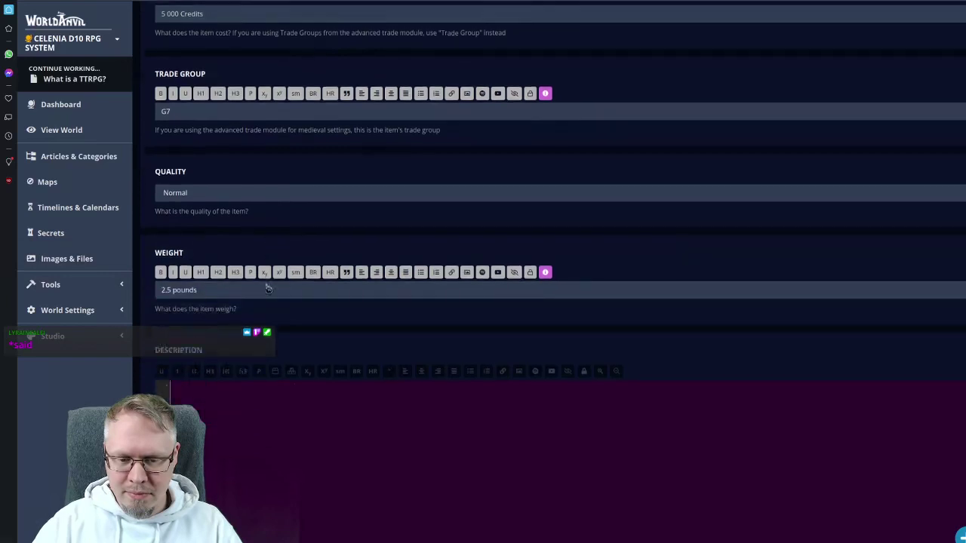
pyautogui.hotkey('ctrl', 'v')
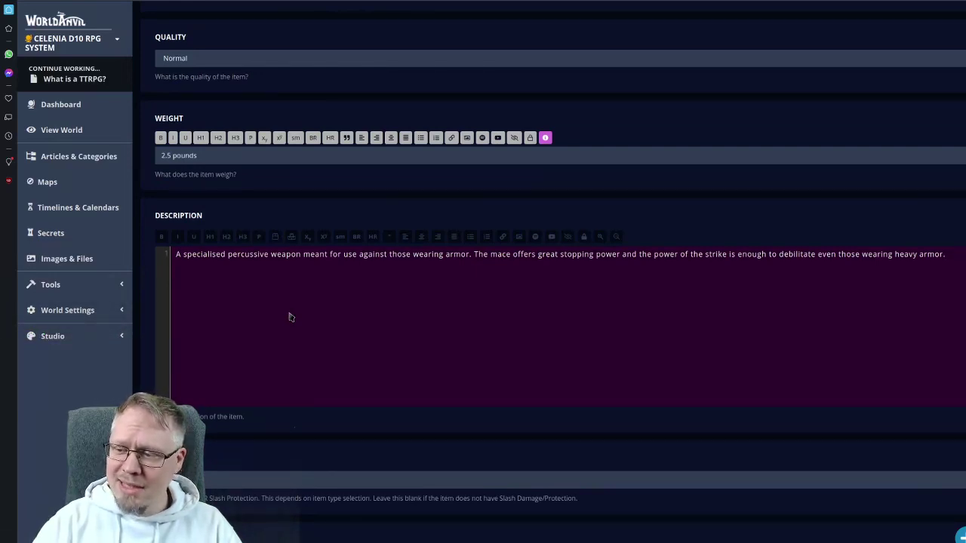
# - Set the Mace's slash and pierce damage to 0 and its blunt damage to 3, consulting the old sheet
pyautogui.scroll(-3, 207, 276)
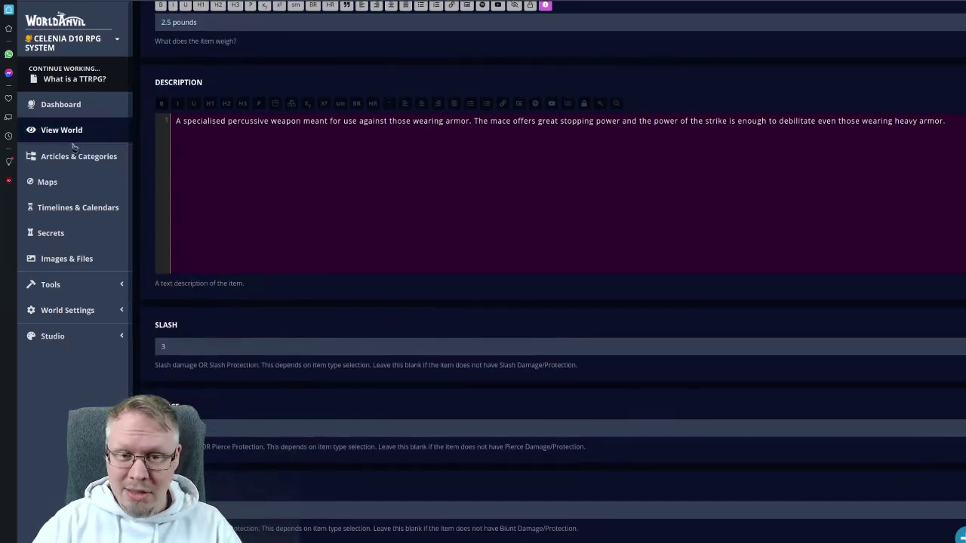
pyautogui.click(236, 276)
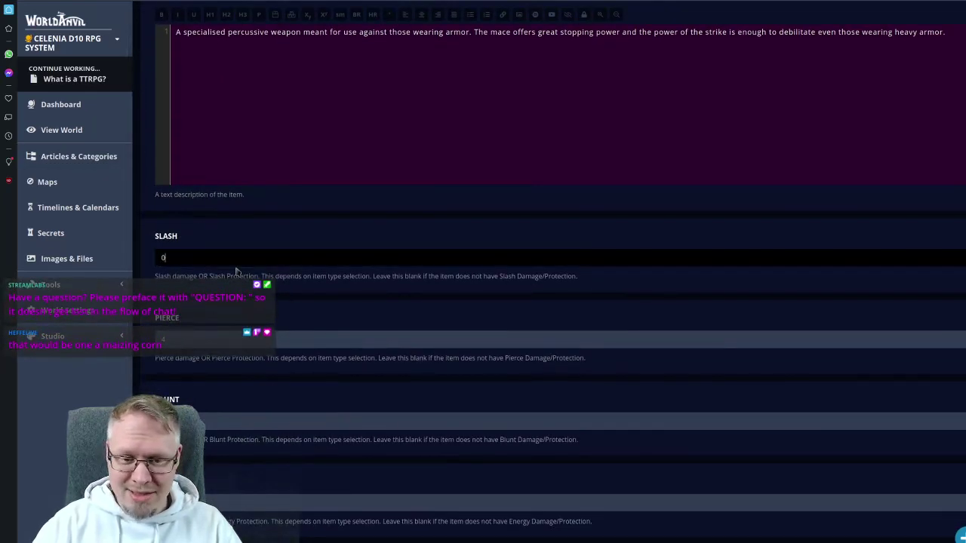
pyautogui.press('Return')
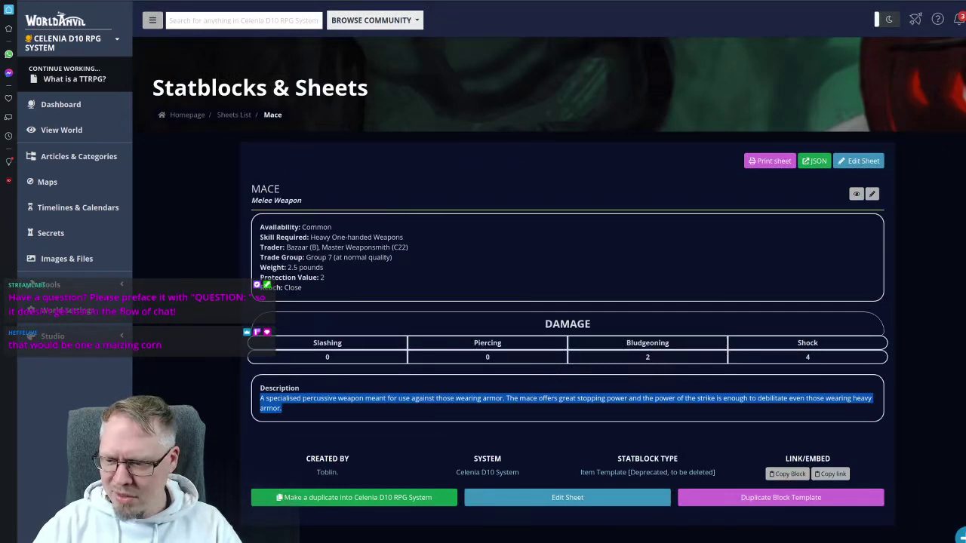
pyautogui.hotkey('alt', 'Left')
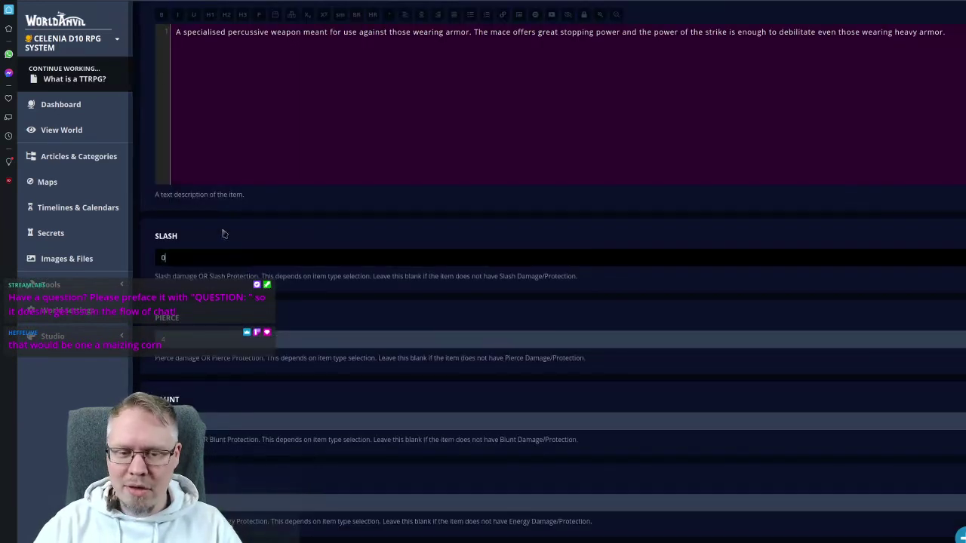
pyautogui.press('Tab')
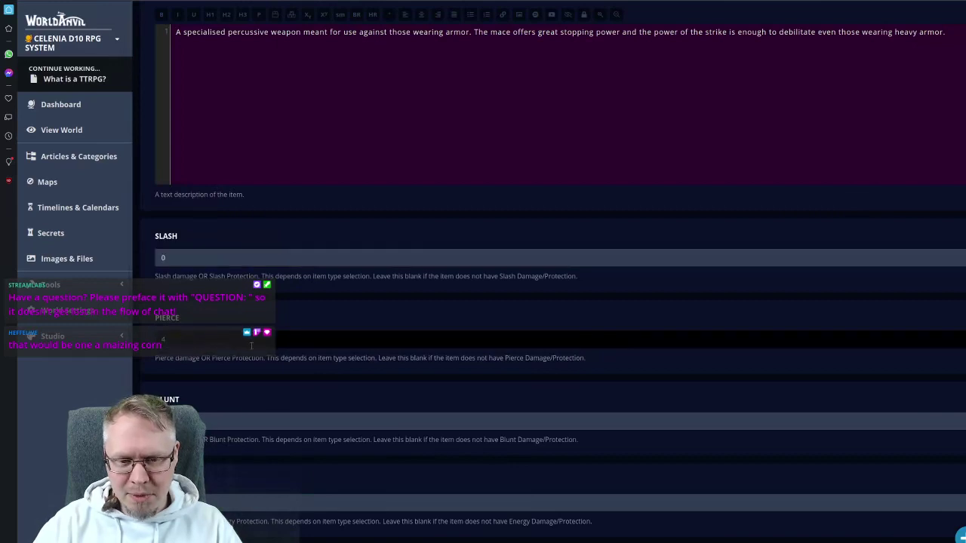
pyautogui.press('Tab')
pyautogui.press('Tab')
pyautogui.scroll(-4, 257, 386)
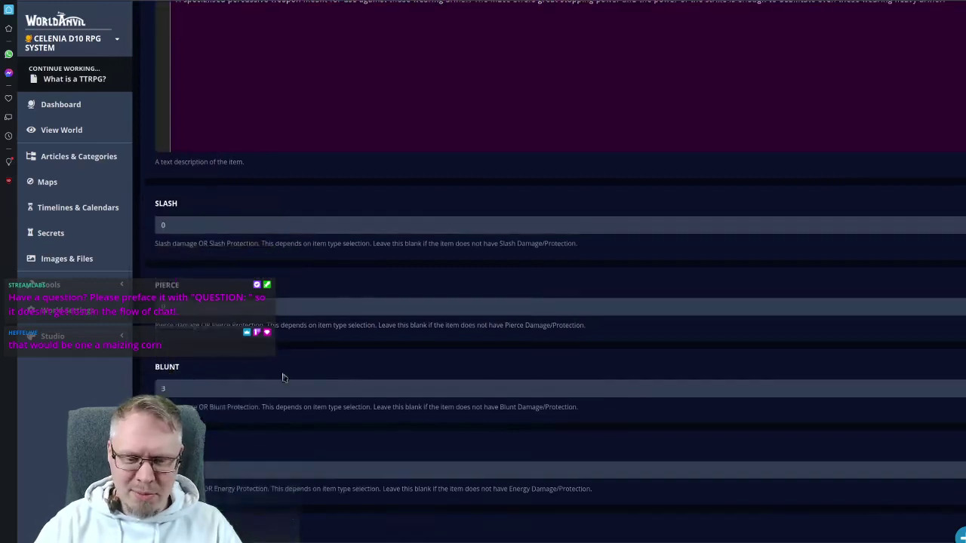
# - Set the Mace's shock damage to 4, parry value to 2 and reach to Close, using the old sheet as reference
pyautogui.click(187, 277)
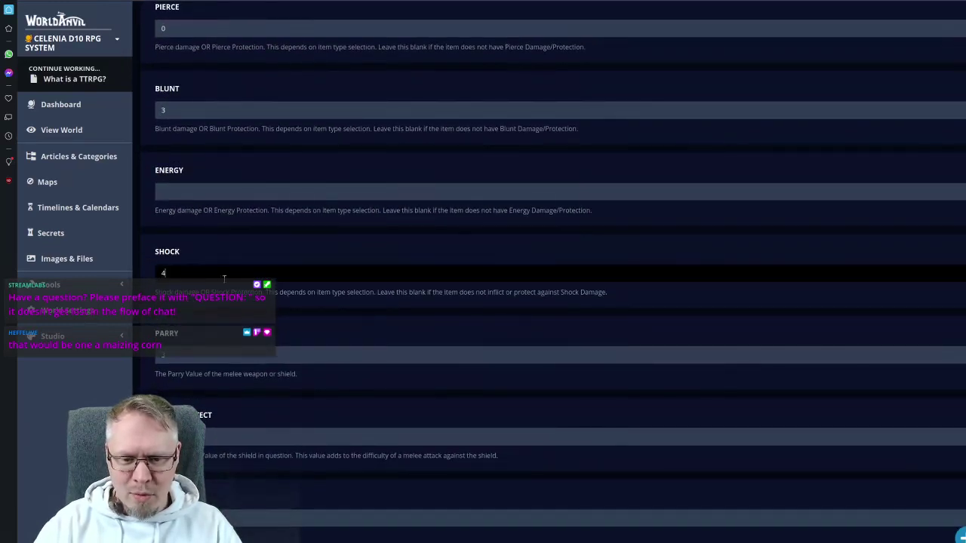
pyautogui.hotkey('alt', 'Right')
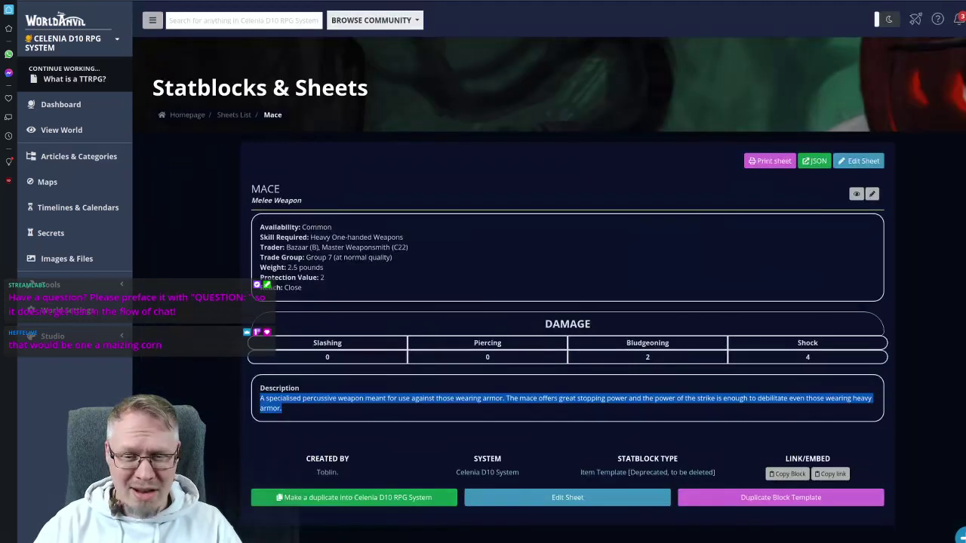
pyautogui.hotkey('alt', 'Left')
pyautogui.press('Tab')
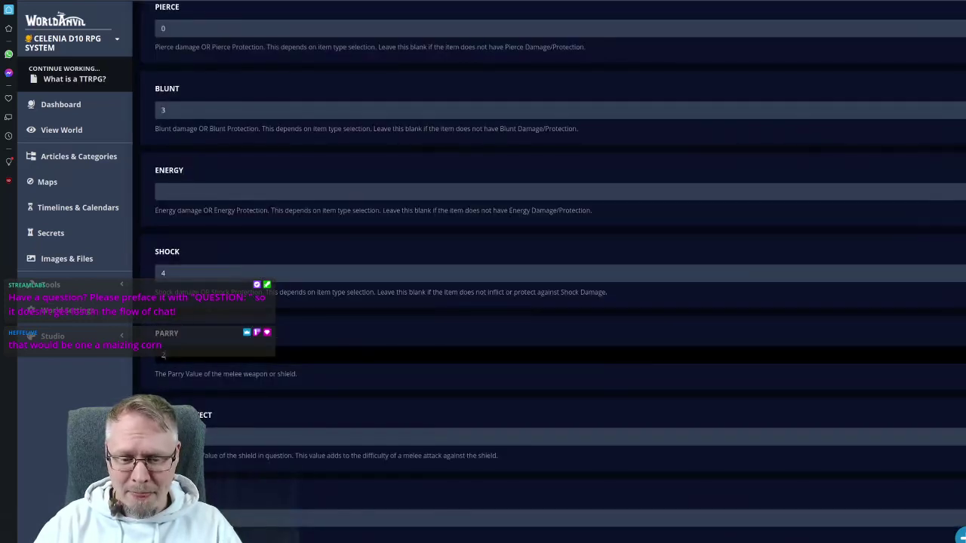
pyautogui.scroll(-3, 225, 392)
pyautogui.click(190, 347)
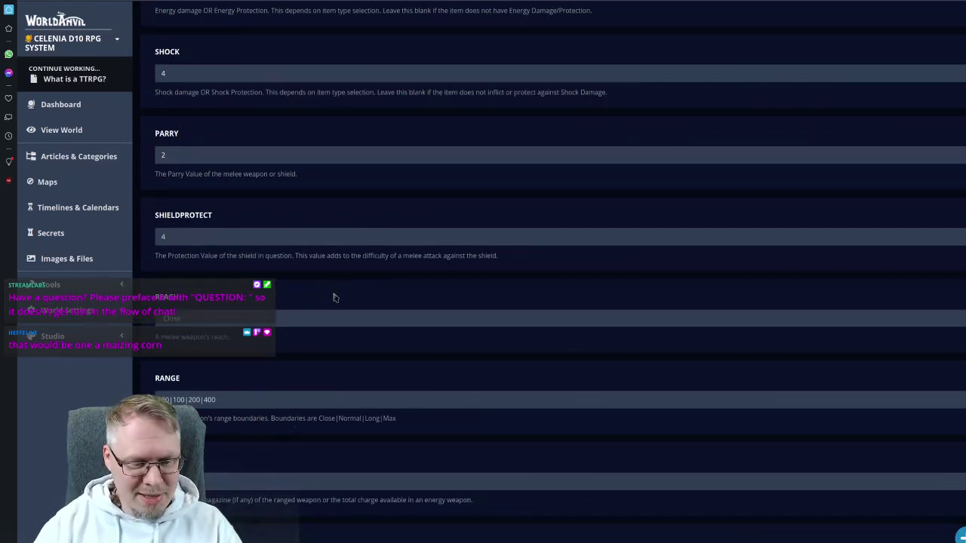
# - Tag the Mace as Medieval,Melee,One-Handed,Weapon,Heavy, allow users to view and share it, and save the sheet
pyautogui.scroll(-10, 334, 298)
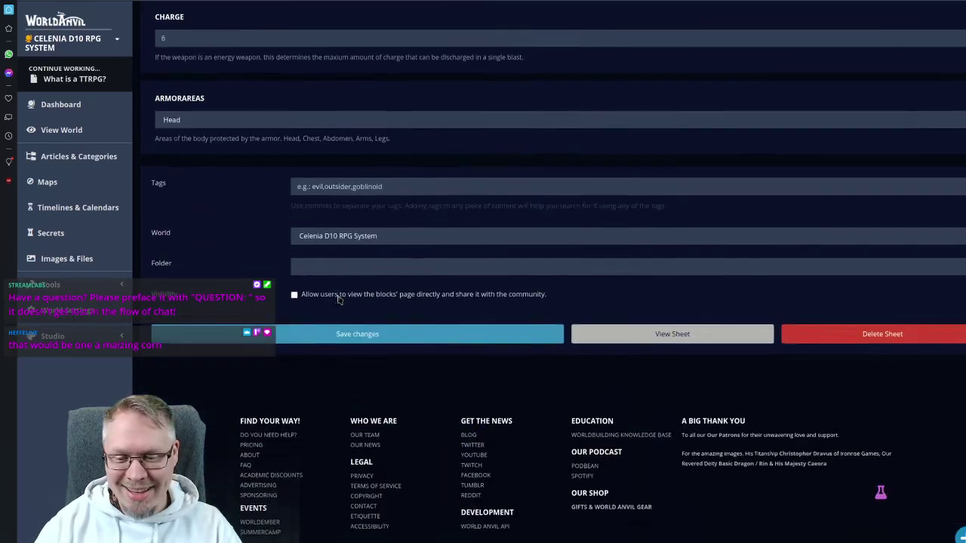
pyautogui.click(349, 189)
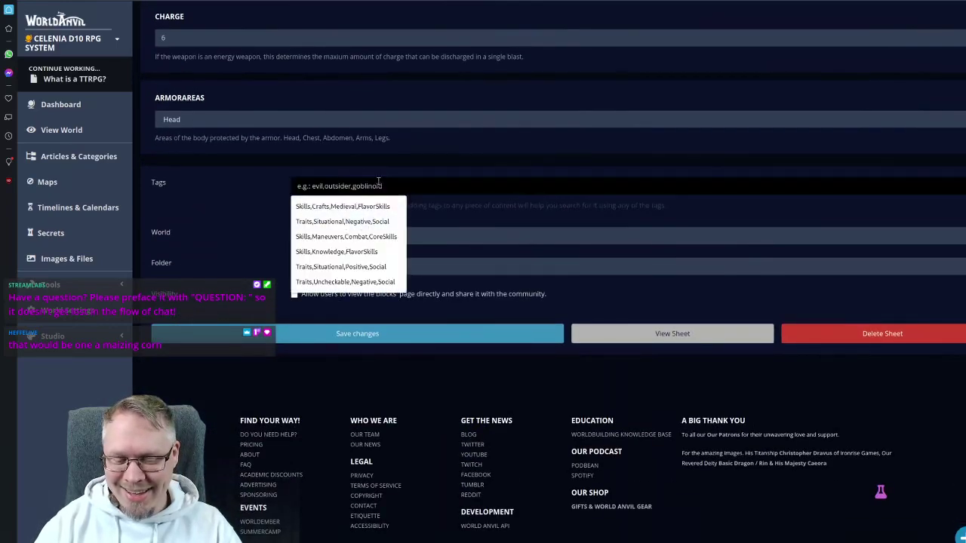
pyautogui.write('M')
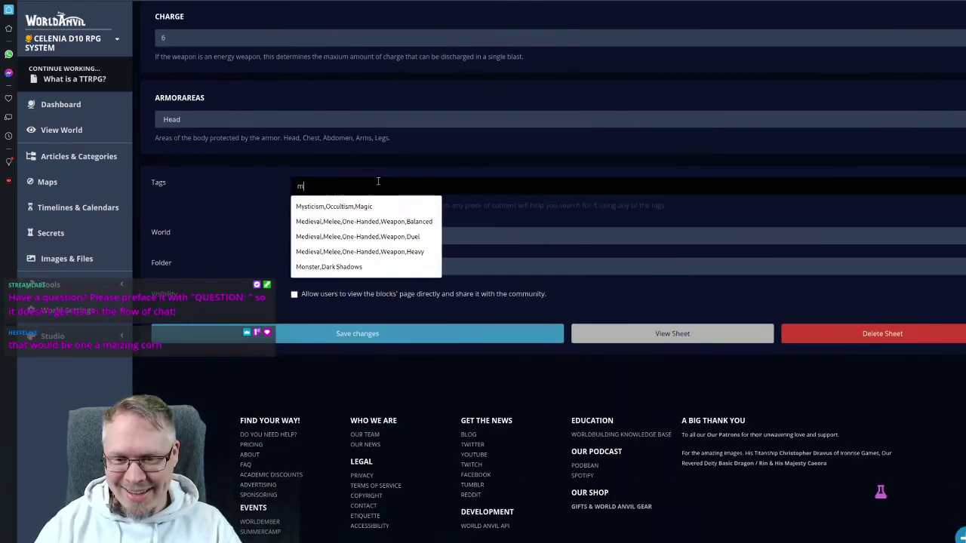
pyautogui.click(385, 256)
pyautogui.click(294, 294)
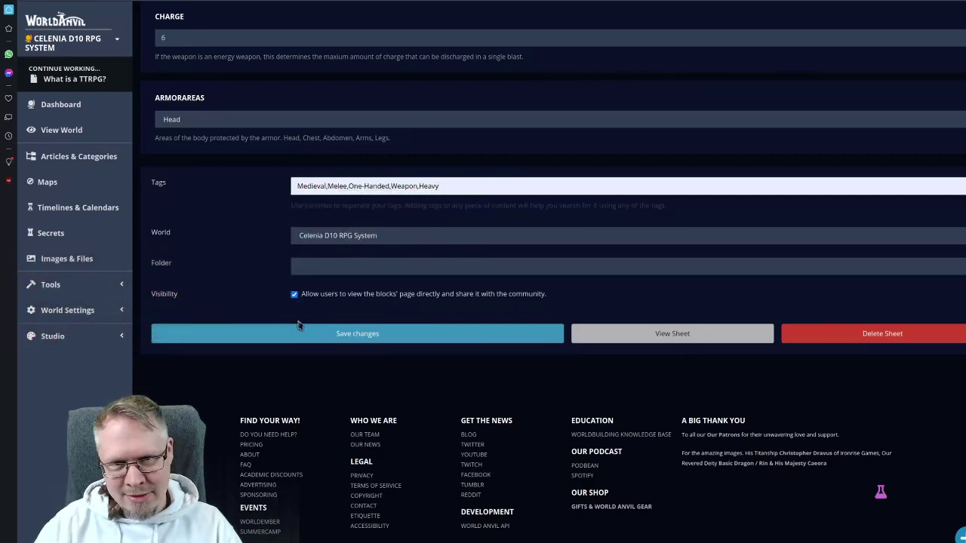
pyautogui.click(290, 331)
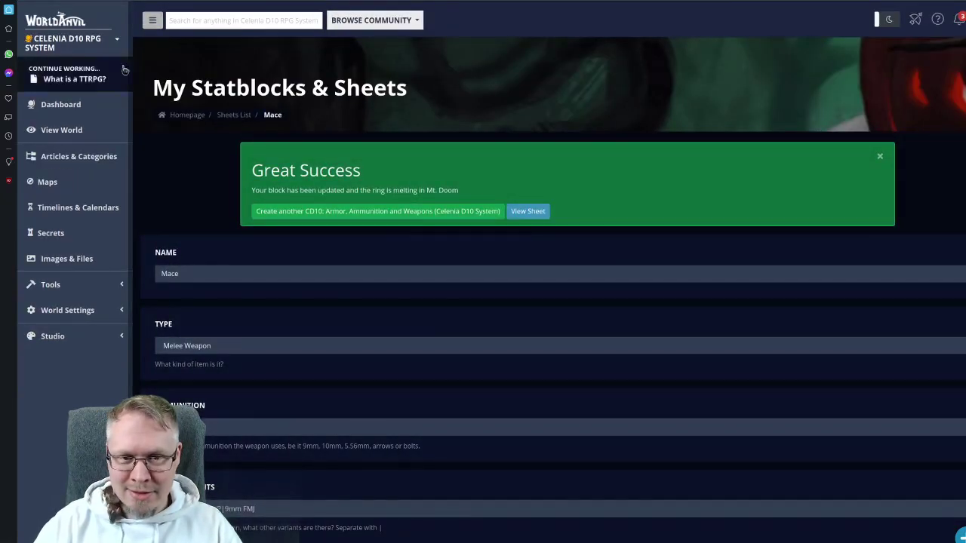
# - Open the old deprecated Mace sheet for editing
pyautogui.click(528, 210)
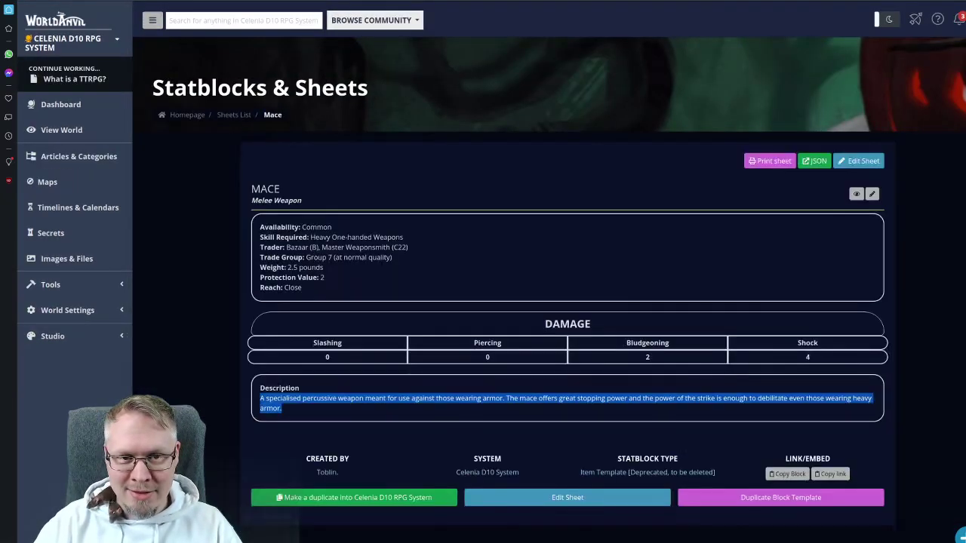
pyautogui.click(859, 162)
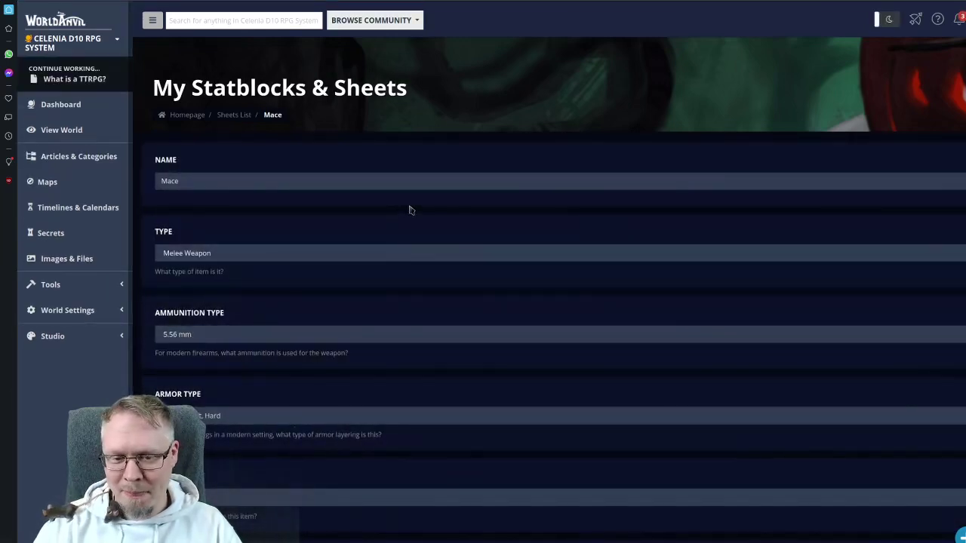
pyautogui.scroll(-10, 410, 210)
pyautogui.scroll(-3, 410, 209)
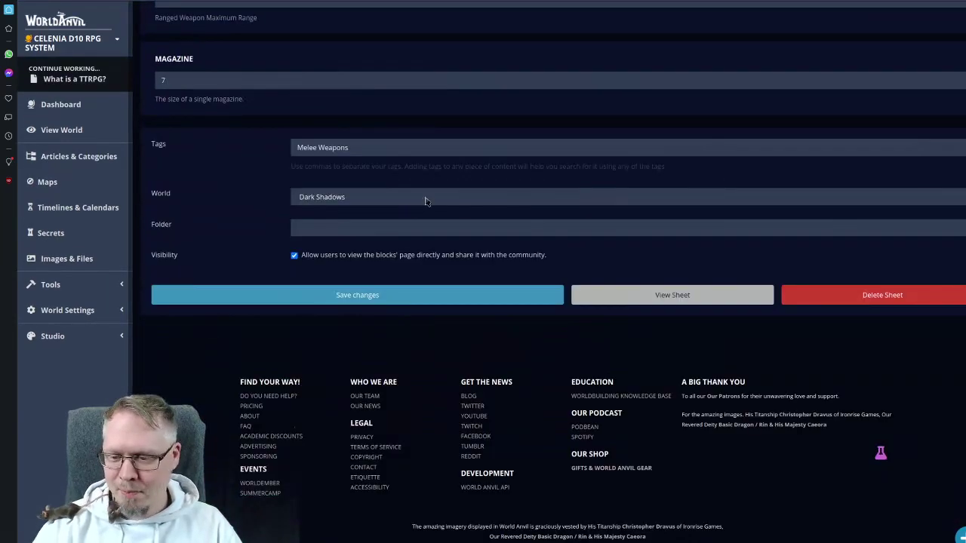
pyautogui.click(837, 295)
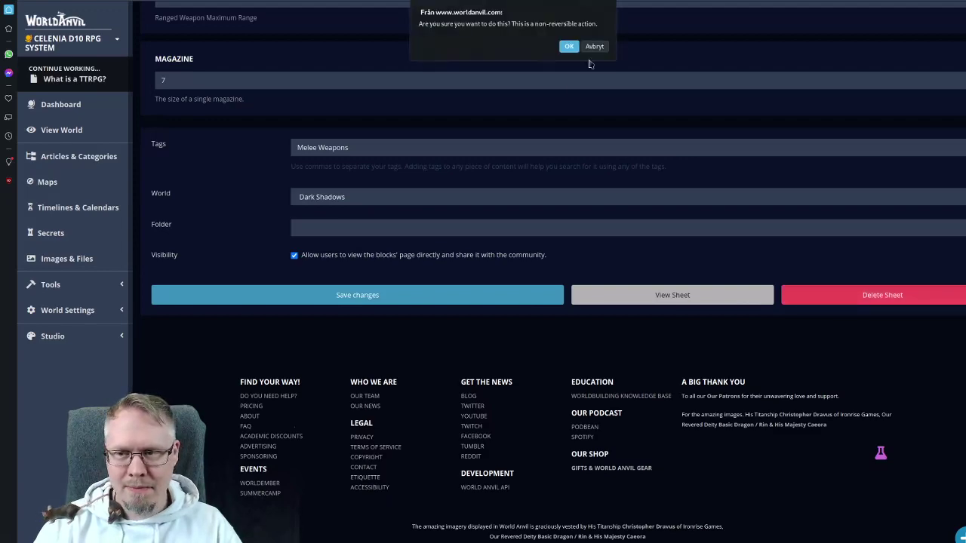
pyautogui.click(592, 46)
pyautogui.scroll(12, 483, 234)
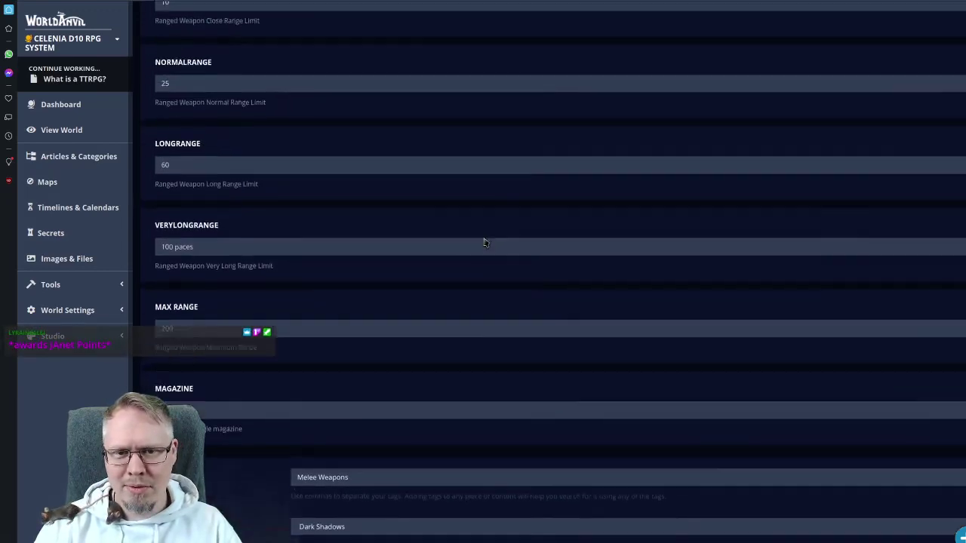
pyautogui.scroll(1, 484, 242)
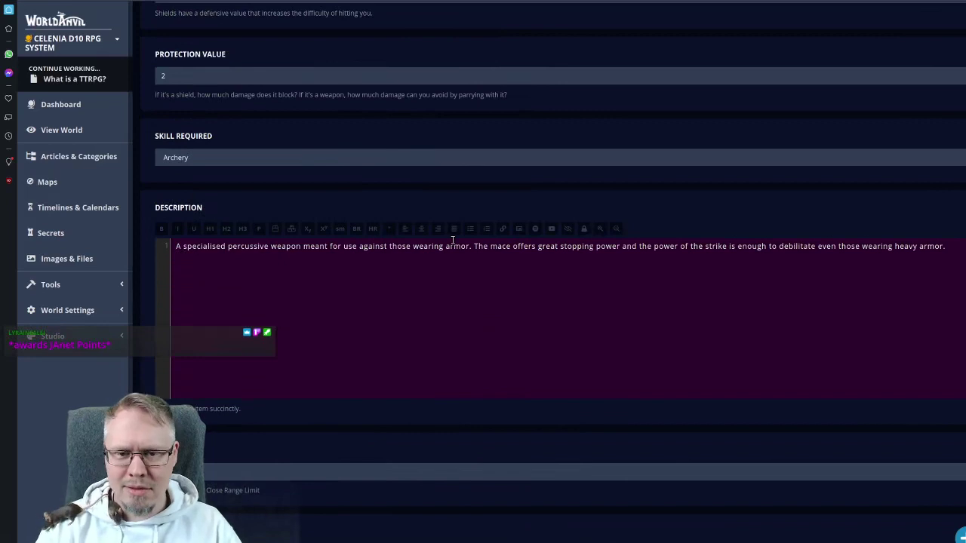
# - Delete the old Mace sheet and confirm the deletion
pyautogui.scroll(-15, 584, 121)
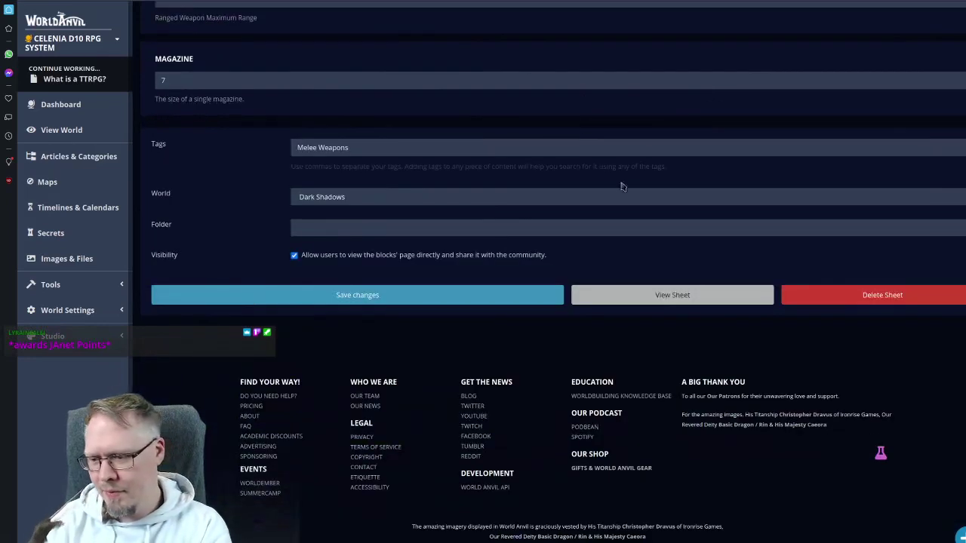
pyautogui.click(883, 295)
pyautogui.click(573, 45)
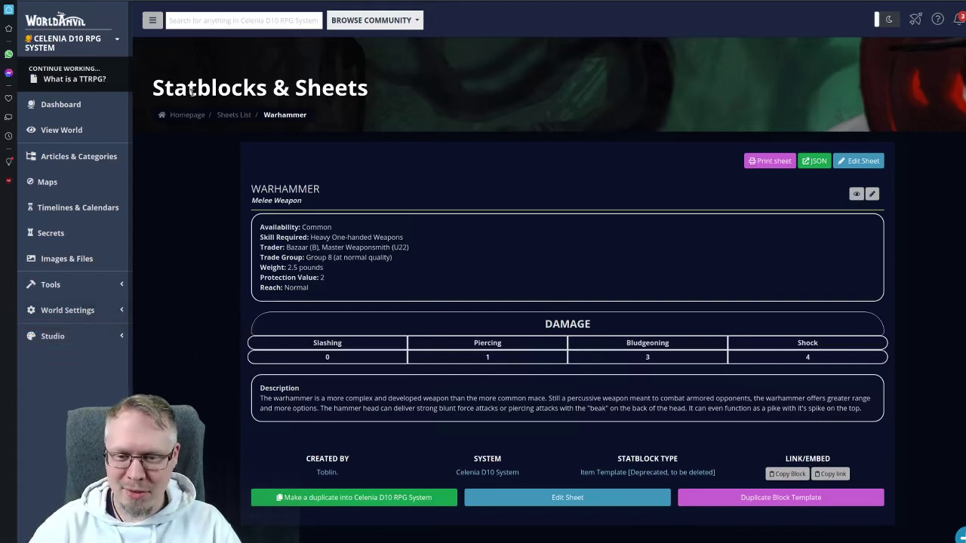
# - Name the new sheet Warhammer and set its type to Melee Weapon
pyautogui.click(286, 181)
pyautogui.write('W')
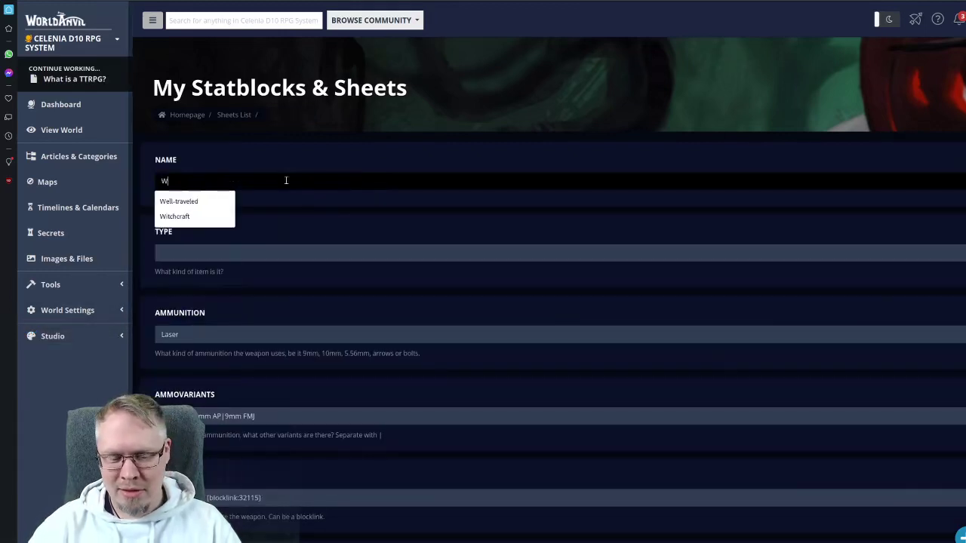
pyautogui.write('arhammer')
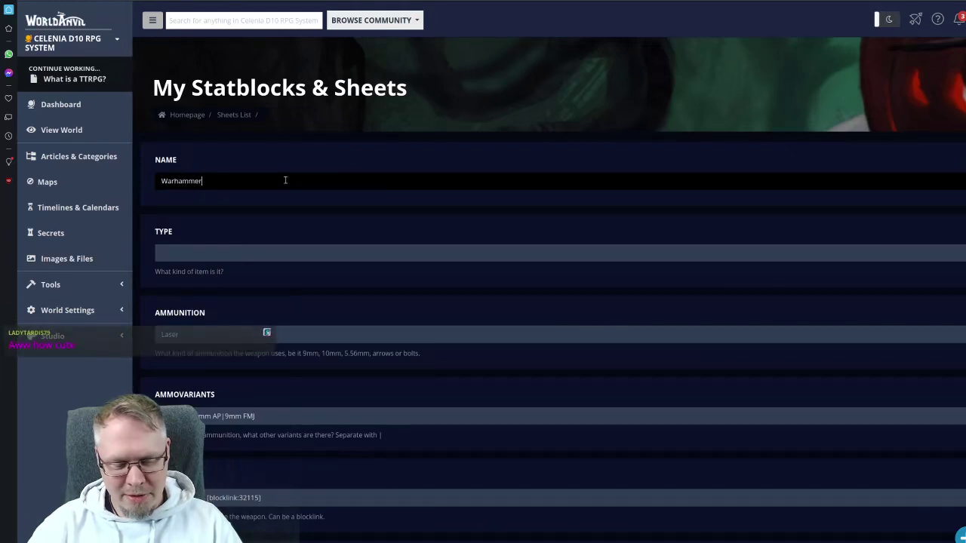
pyautogui.click(159, 254)
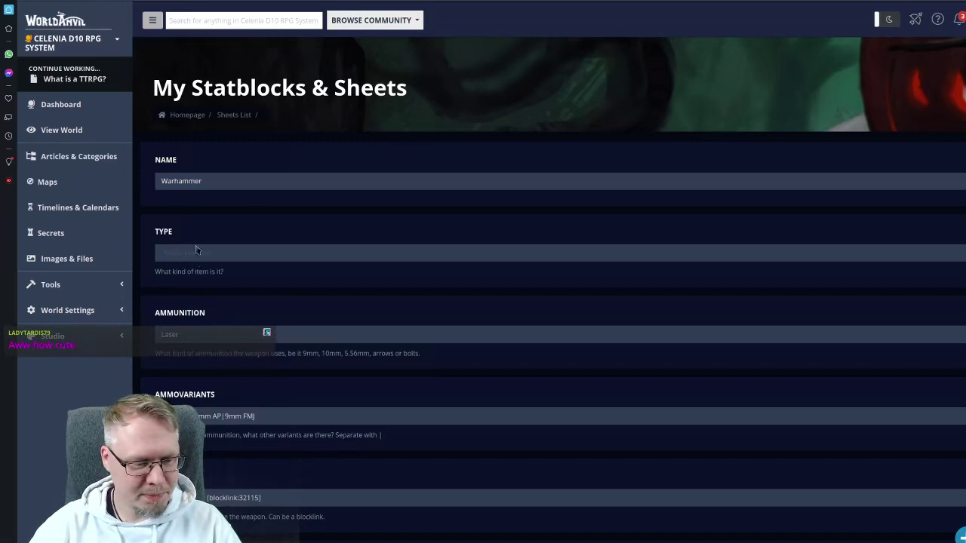
pyautogui.write('Melee Weapon')
# - Set the Warhammer's required skill to [blocklink:395687] and its availability to Common, matching the old sheet
pyautogui.scroll(-4, 224, 232)
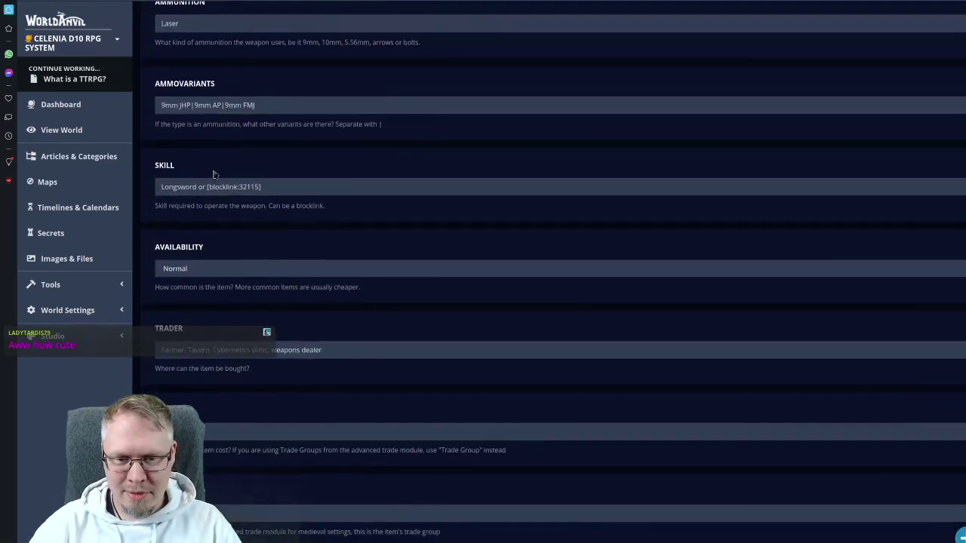
pyautogui.click(219, 186)
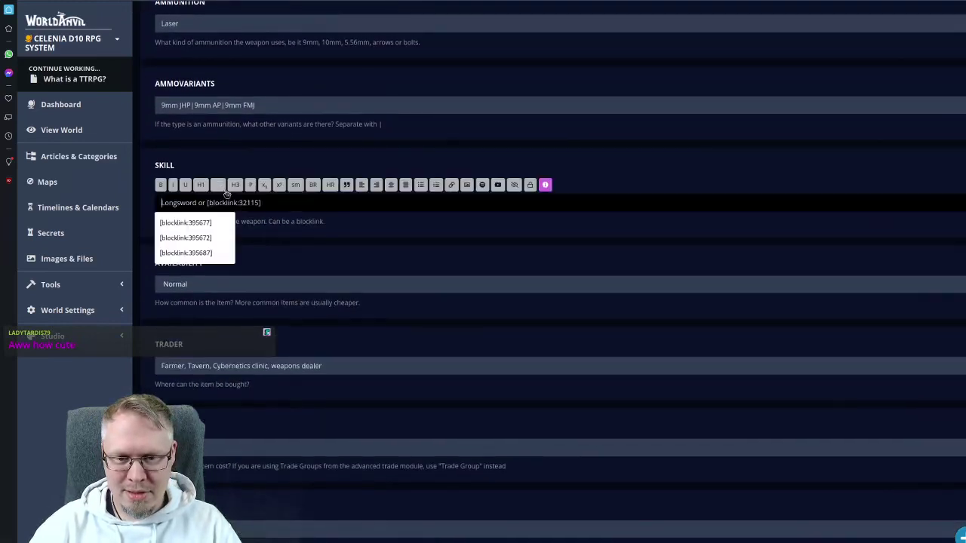
pyautogui.click(211, 254)
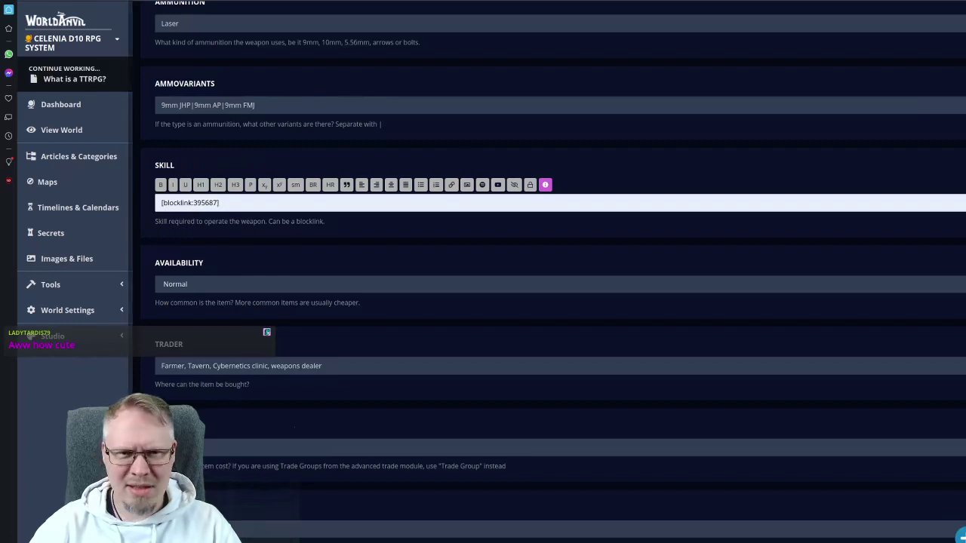
pyautogui.hotkey('ctrl', 'Tab')
pyautogui.hotkey('ctrl', 'shift', 'Tab')
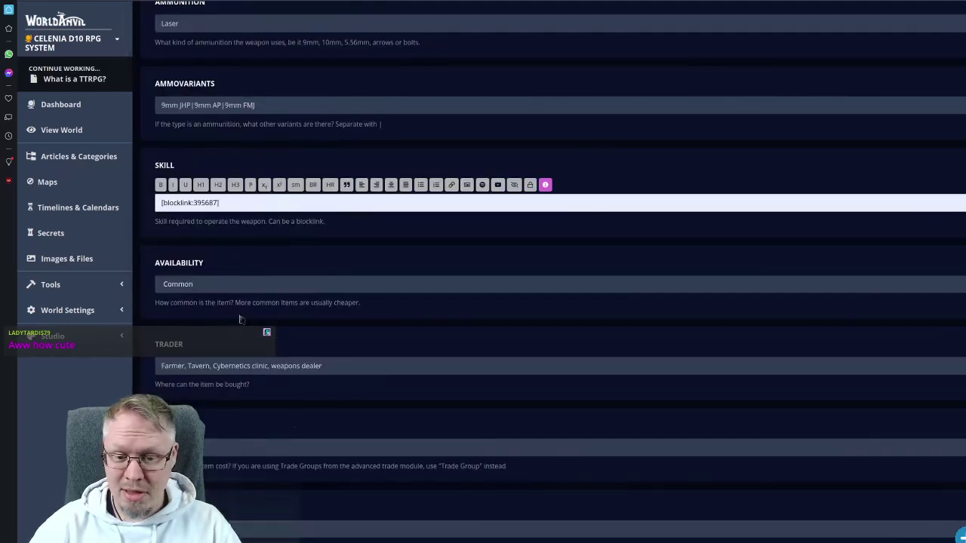
# - Set the Warhammer's trader to B, U22, checking against the old sheet
pyautogui.scroll(-3, 239, 317)
pyautogui.hotkey('ctrl', 'Tab')
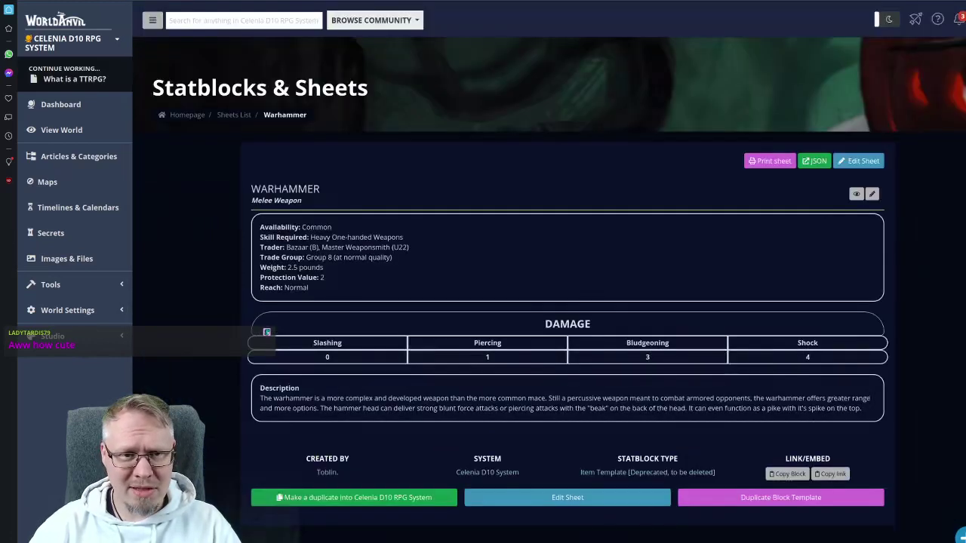
pyautogui.hotkey('ctrl', 'shift', 'Tab')
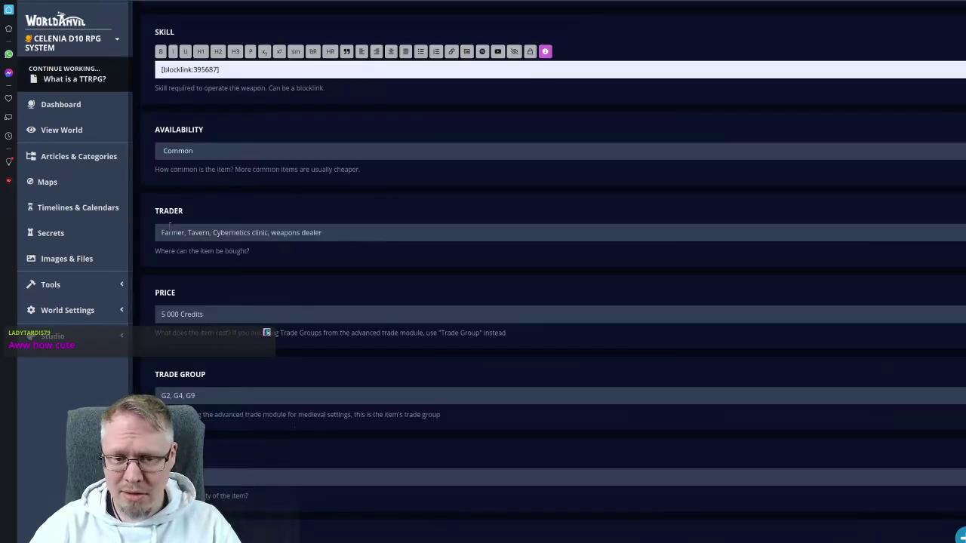
pyautogui.click(205, 249)
pyautogui.click(194, 268)
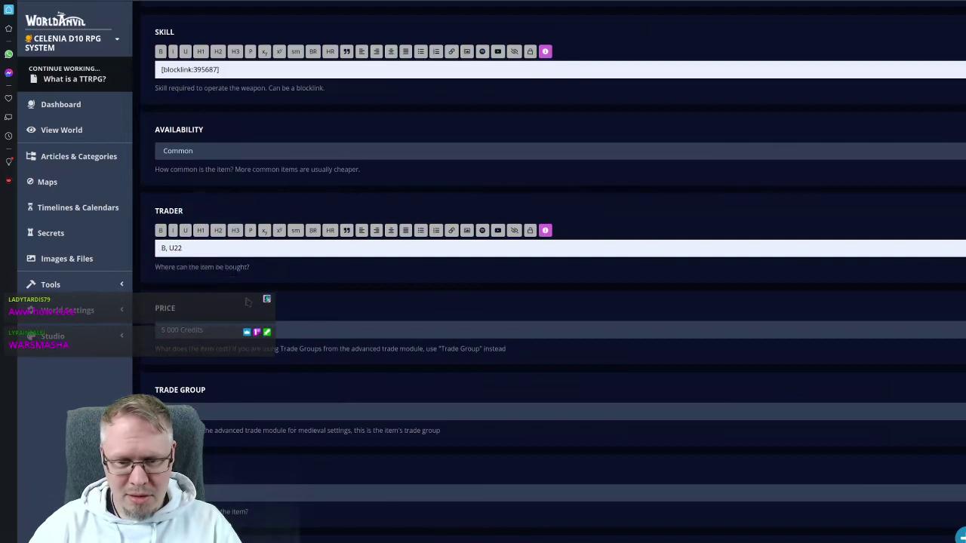
# - Set the Warhammer's trade group to G8, checking it against the old sheet
pyautogui.scroll(-3, 215, 270)
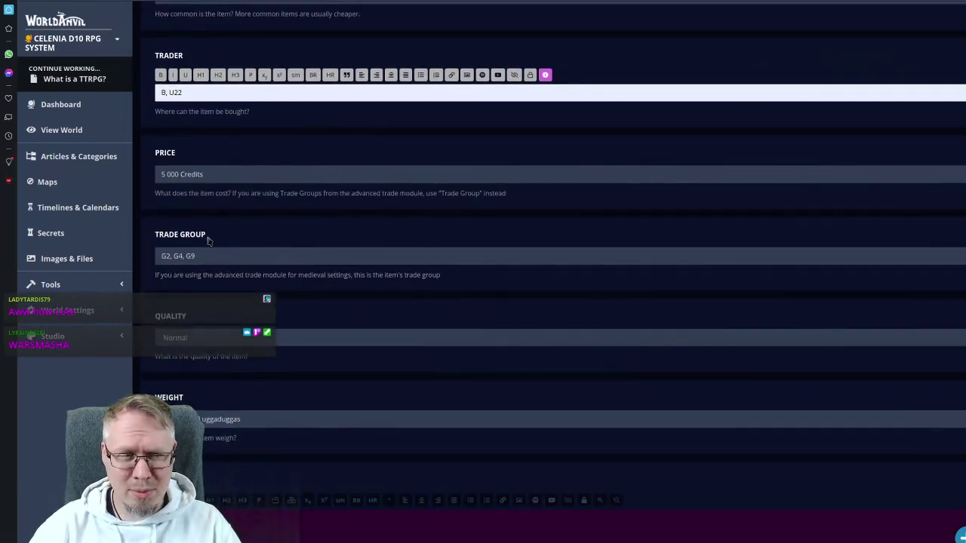
pyautogui.hotkey('ctrl', 'Tab')
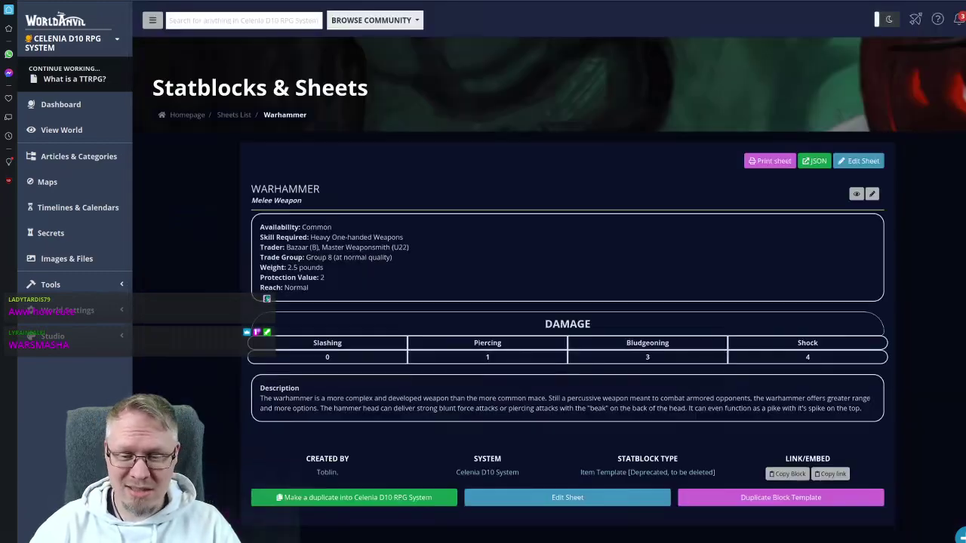
pyautogui.hotkey('ctrl', 'shift', 'Tab')
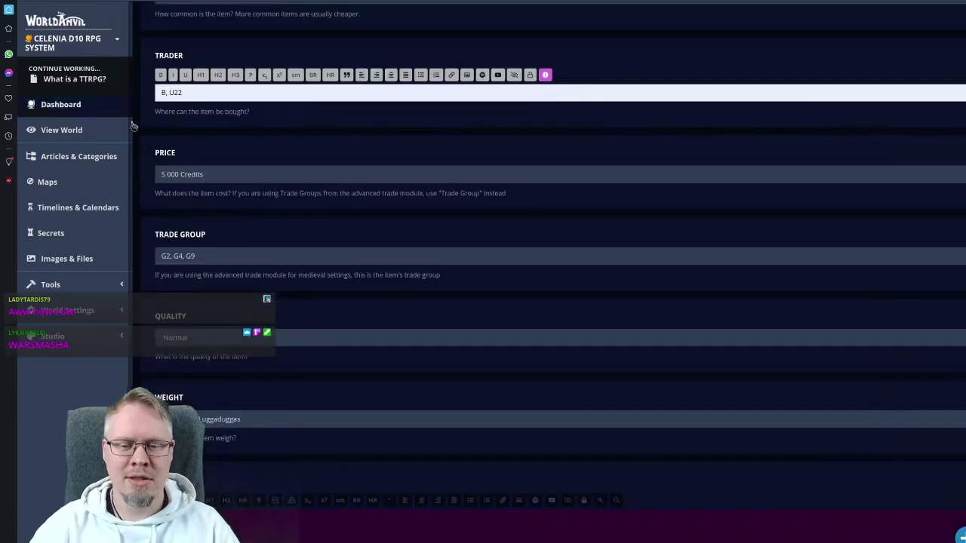
pyautogui.click(210, 270)
pyautogui.click(181, 321)
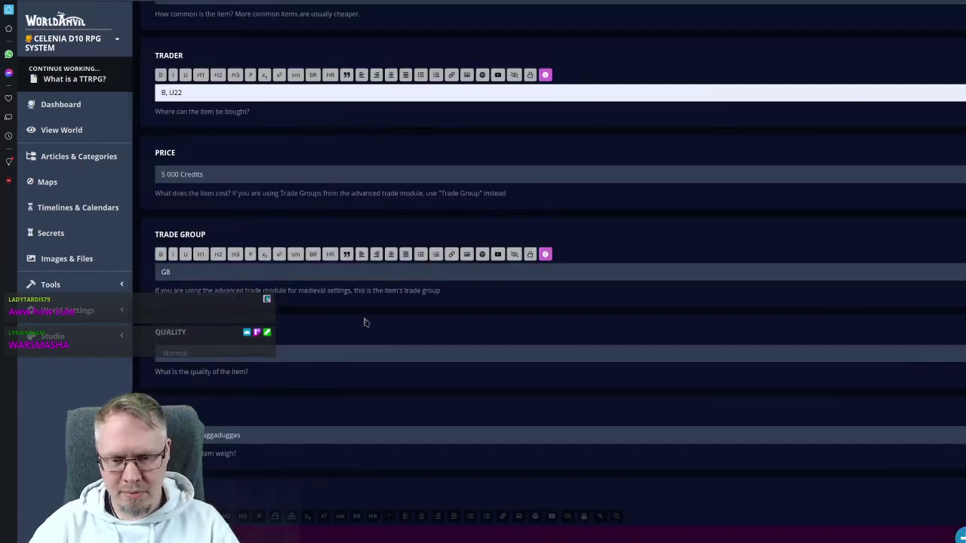
# - Set the Warhammer's weight to 2.5 pounds, matching the old sheet
pyautogui.scroll(-3, 294, 321)
pyautogui.hotkey('ctrl', 'Tab')
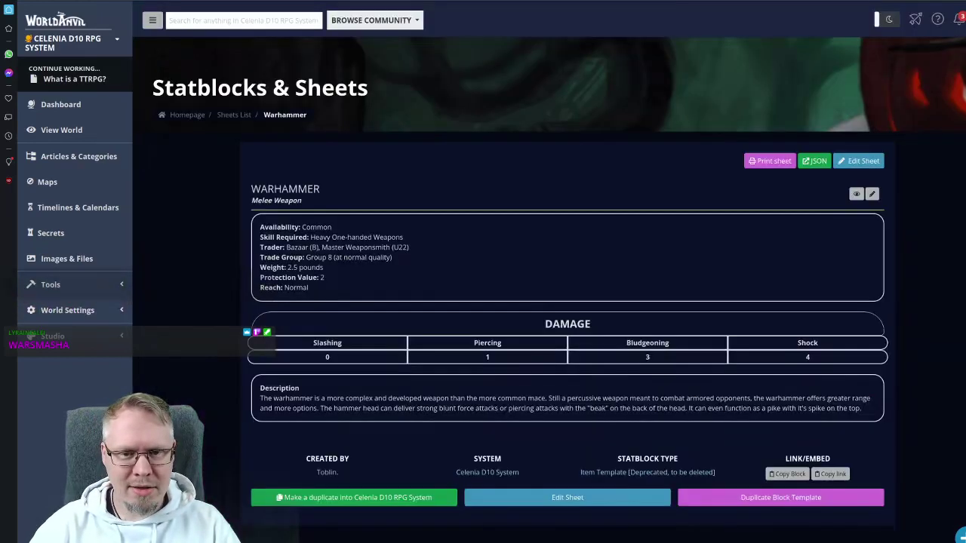
pyautogui.hotkey('ctrl', 'shift', 'Tab')
pyautogui.click(198, 302)
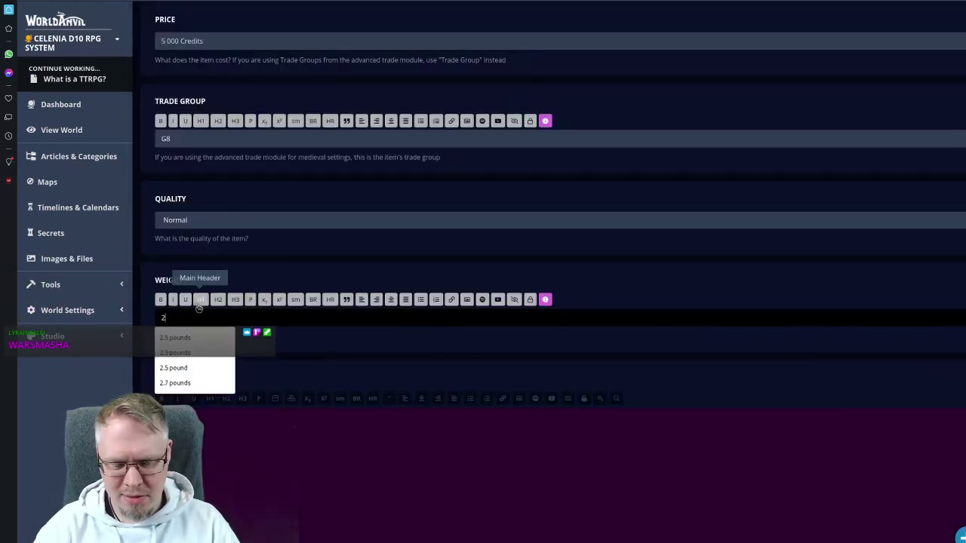
pyautogui.write('2.5 pounds')
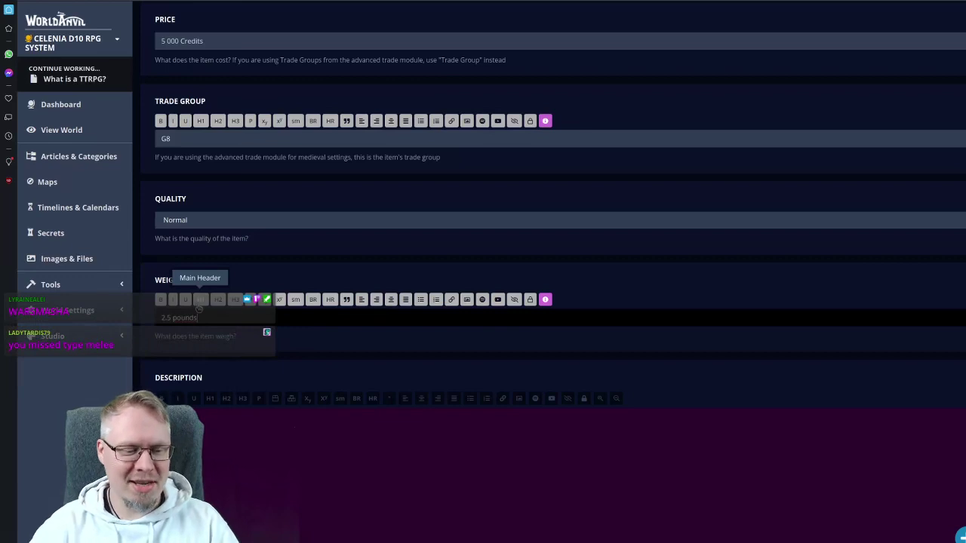
# - Recheck the Warhammer's type and select Melee Weapon again
pyautogui.scroll(-10, 356, 259)
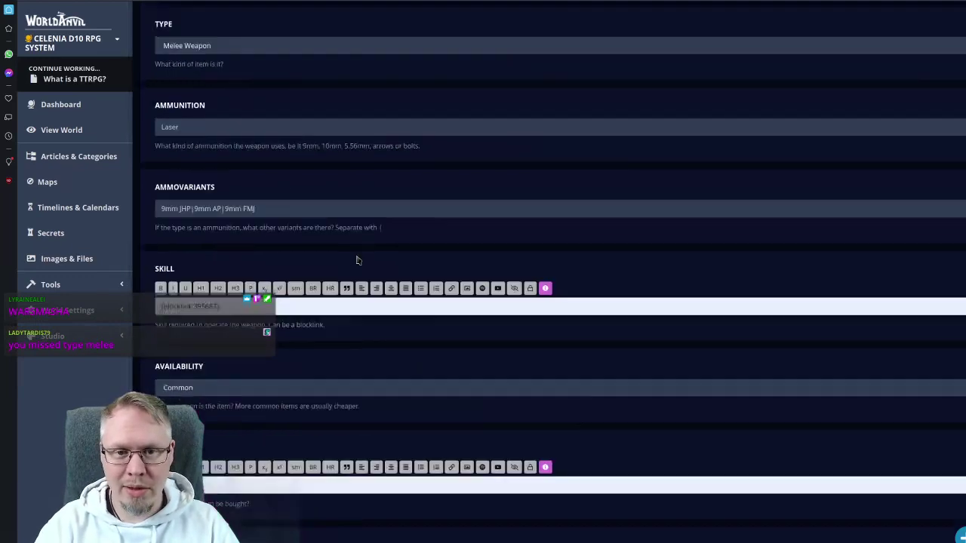
pyautogui.scroll(3, 354, 259)
pyautogui.click(211, 252)
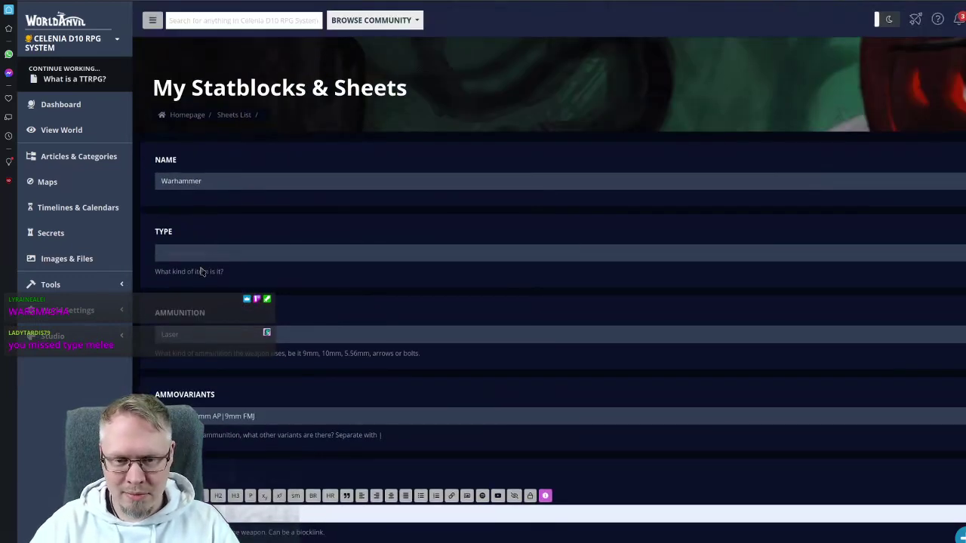
pyautogui.click(187, 262)
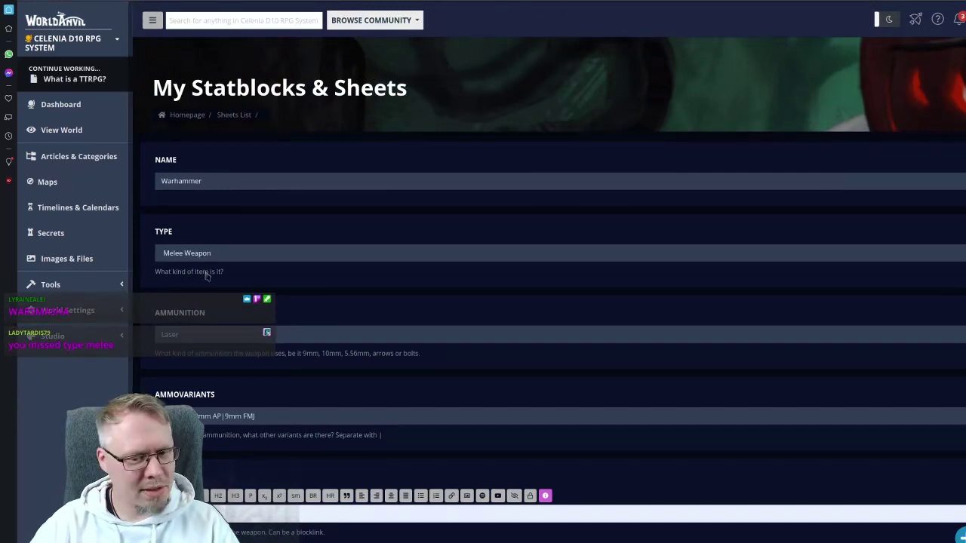
# - Copy the old Warhammer description into the new sheet and replace "pike" with "makeshift spear"
pyautogui.scroll(-5, 362, 302)
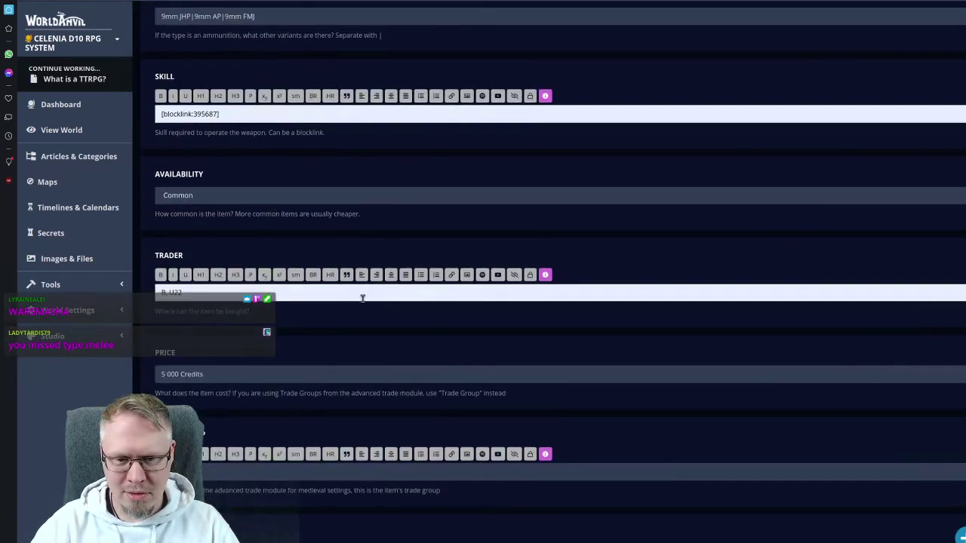
pyautogui.scroll(-6, 362, 298)
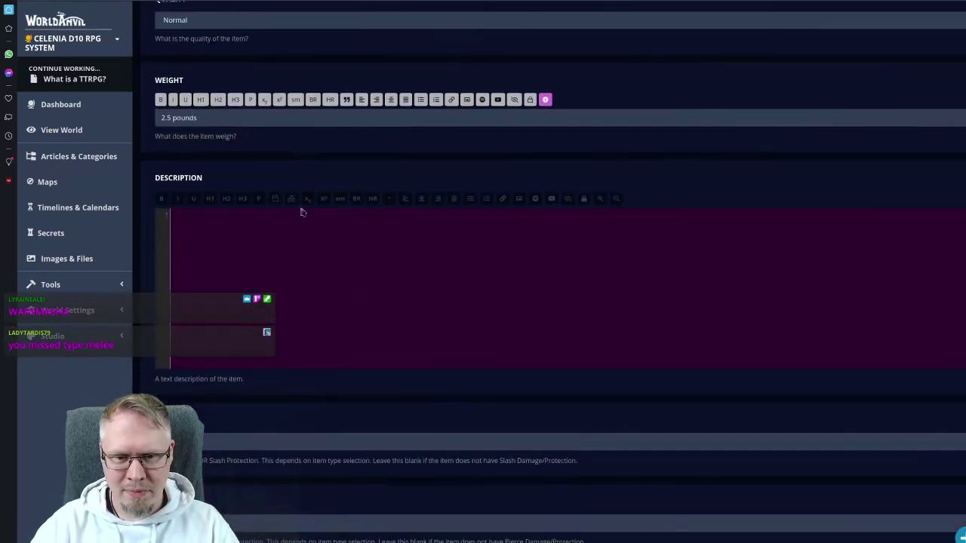
pyautogui.hotkey('ctrl', 'Tab')
pyautogui.moveTo(260, 398); pyautogui.dragTo(866, 411)
pyautogui.hotkey('ctrl', 'c')
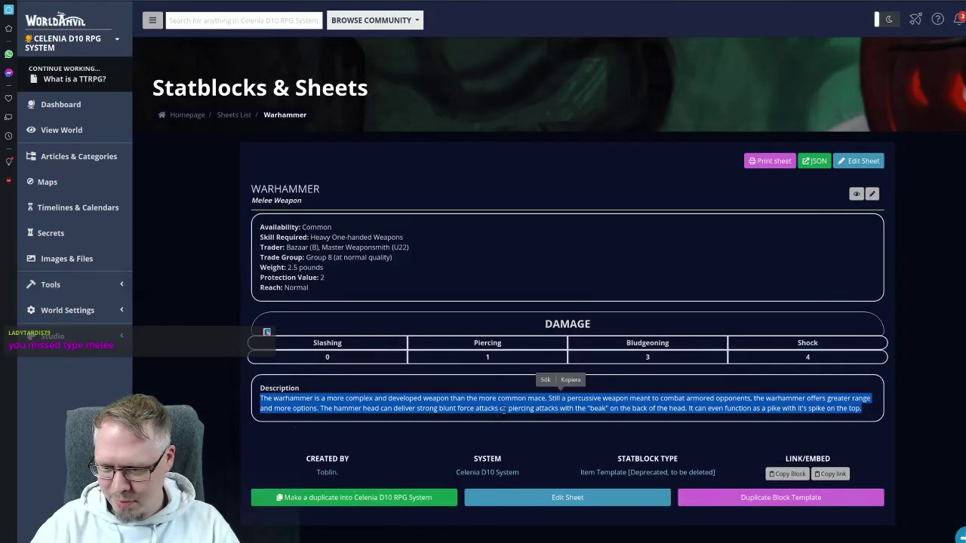
pyautogui.click(571, 380)
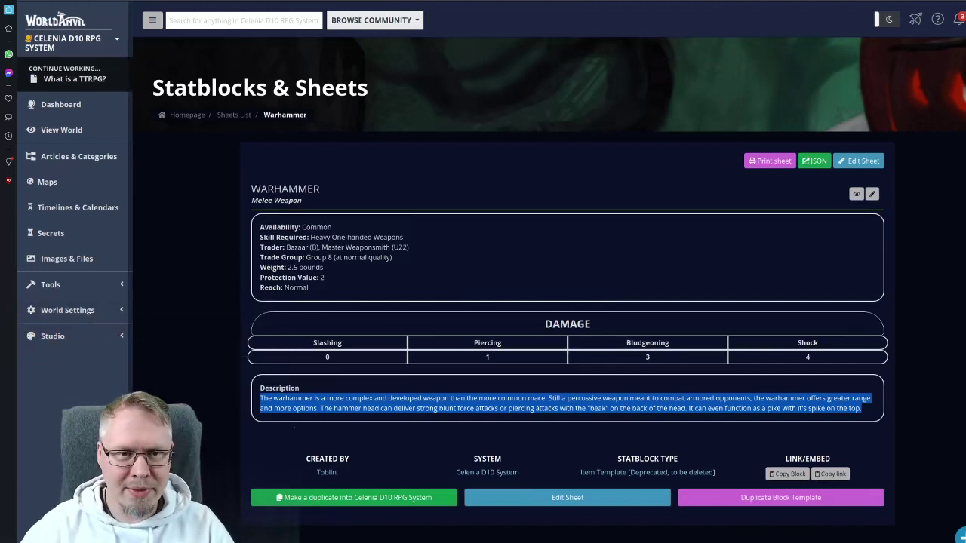
pyautogui.hotkey('ctrl', 'Tab')
pyautogui.click(322, 276)
pyautogui.hotkey('ctrl', 'v')
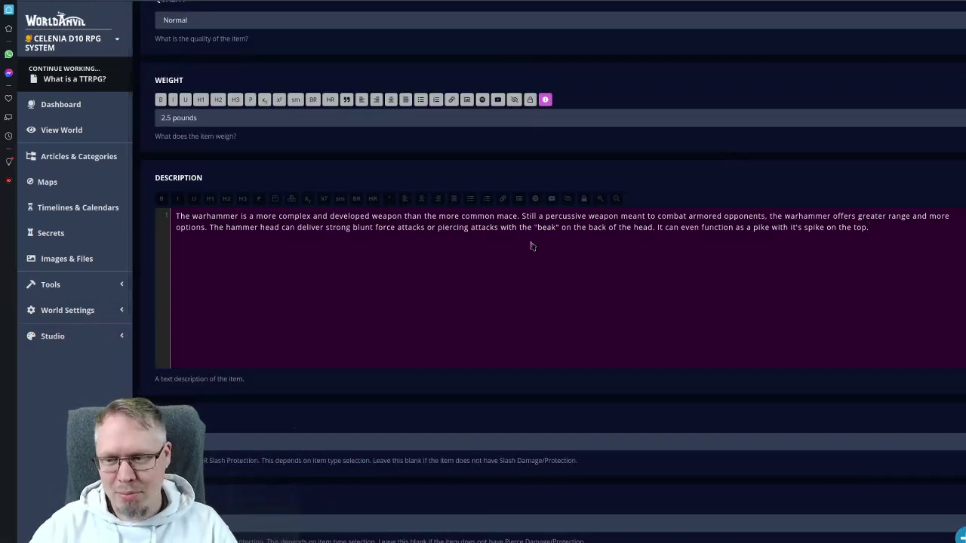
pyautogui.doubleClick(760, 227)
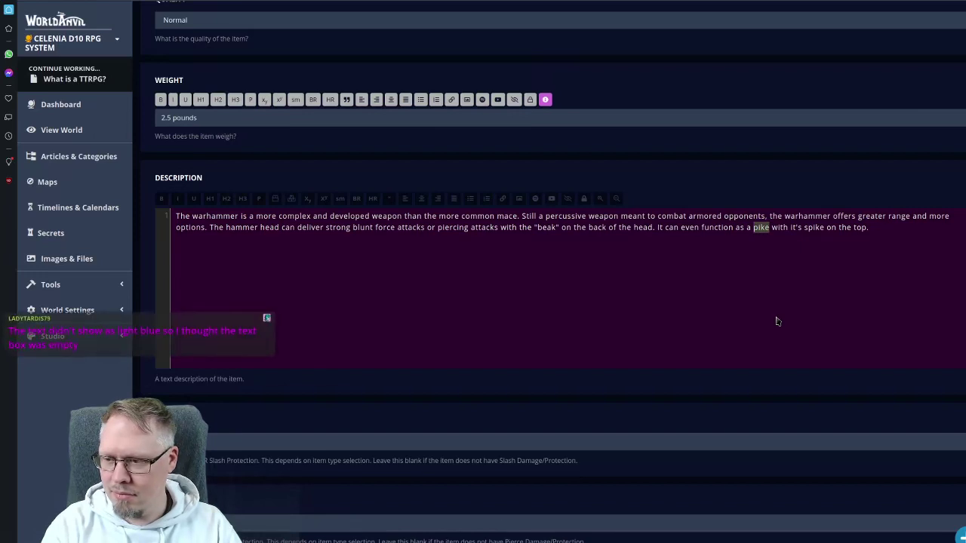
pyautogui.write('makeshift spear')
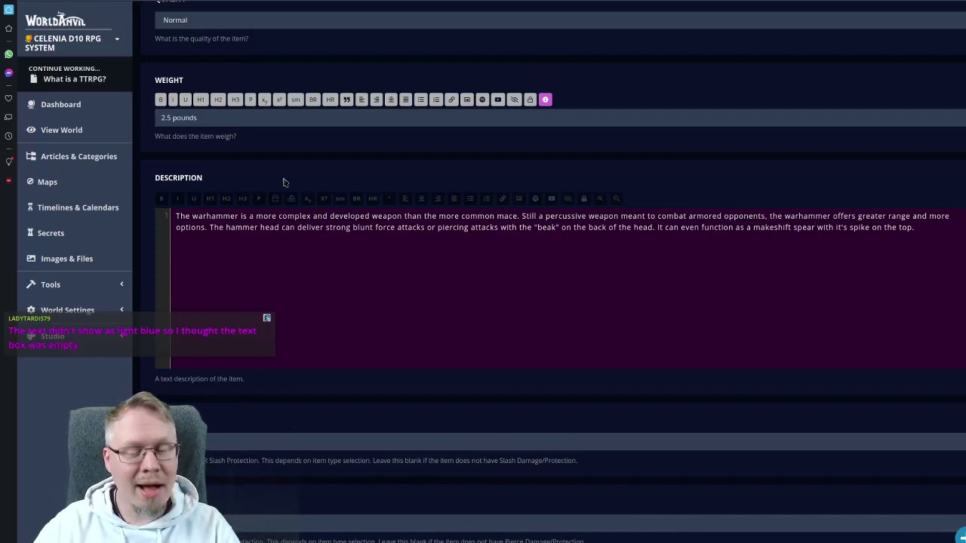
# - Recheck the weight entry and set the Warhammer's quality to Normal
pyautogui.click(259, 118)
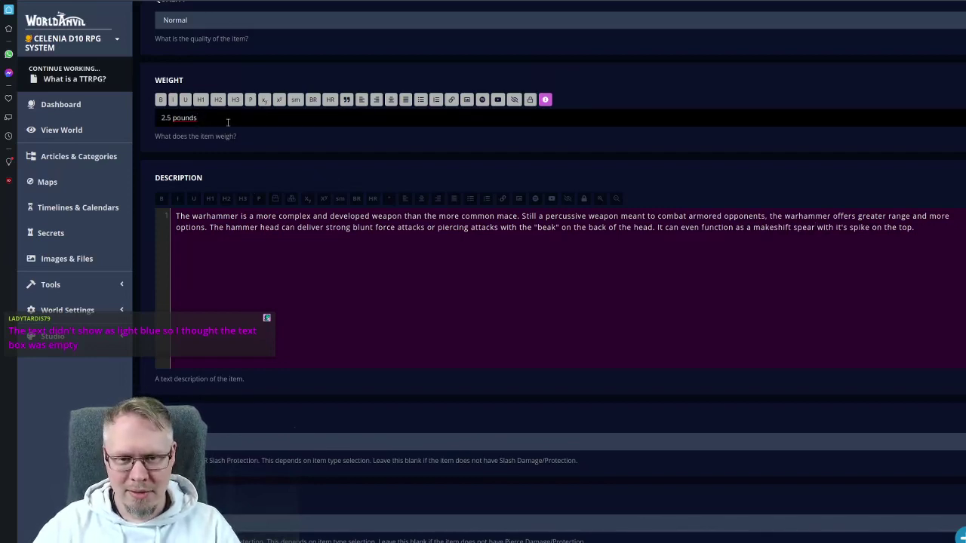
pyautogui.tripleClick(227, 123)
pyautogui.click(275, 150)
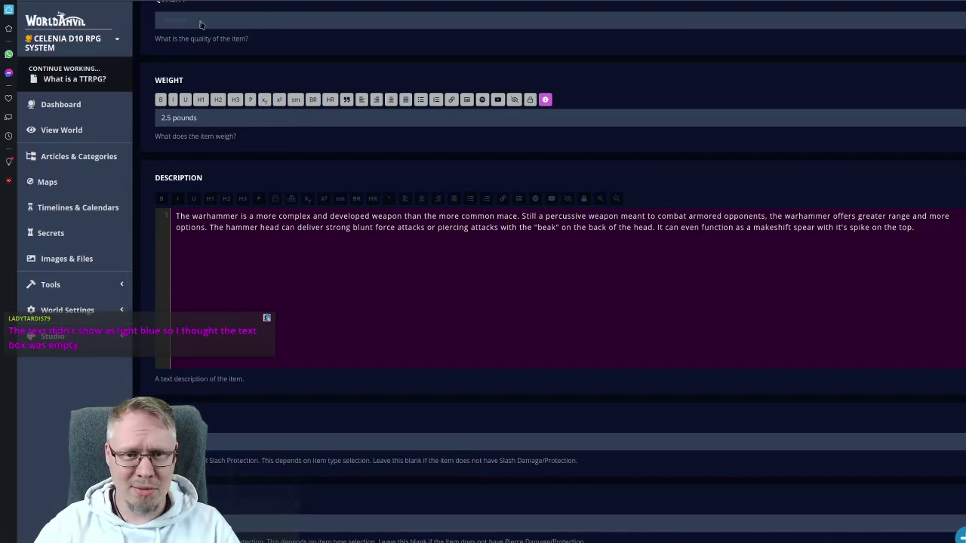
pyautogui.click(202, 19)
pyautogui.write('Normal')
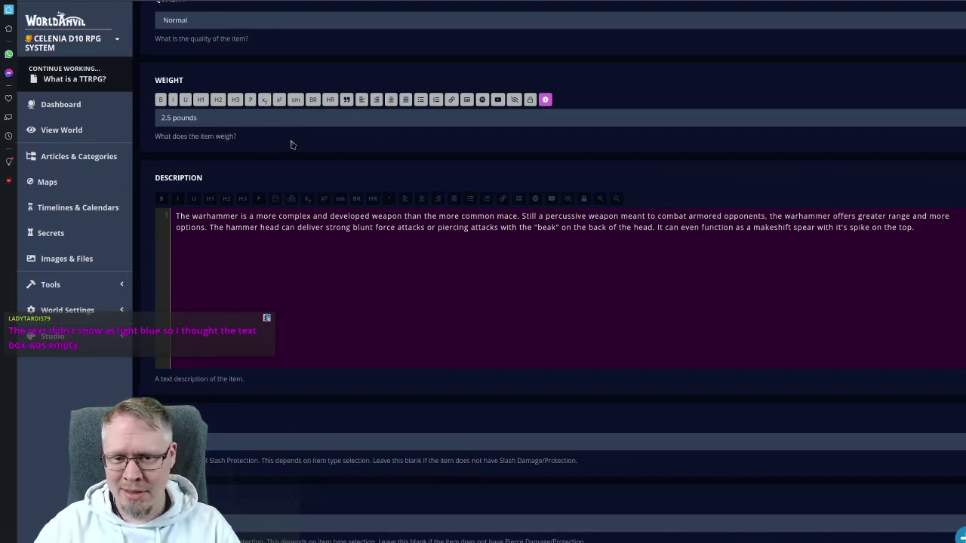
# - Set the Warhammer's slash damage to 0 and pierce damage to 1
pyautogui.scroll(-2, 298, 208)
pyautogui.click(192, 307)
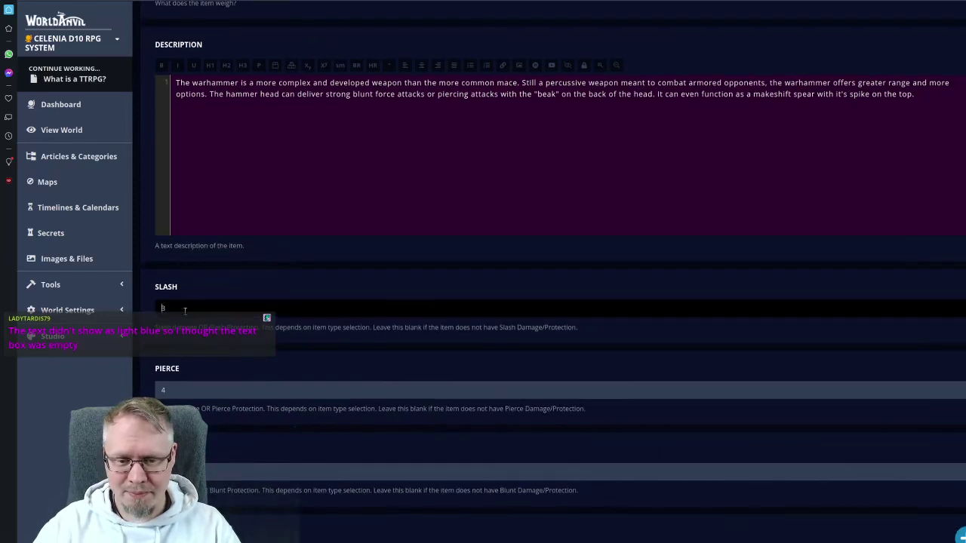
pyautogui.write('0')
pyautogui.click(206, 387)
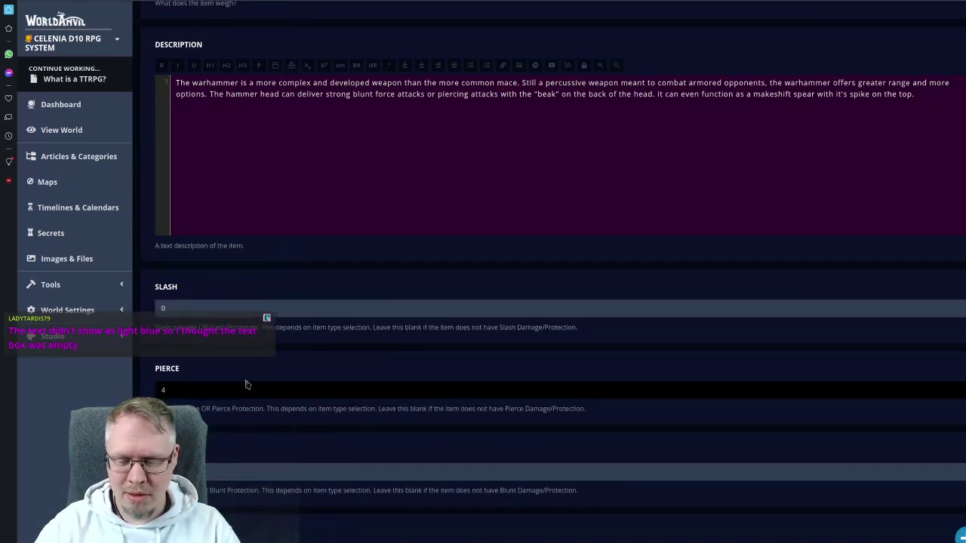
pyautogui.write('1')
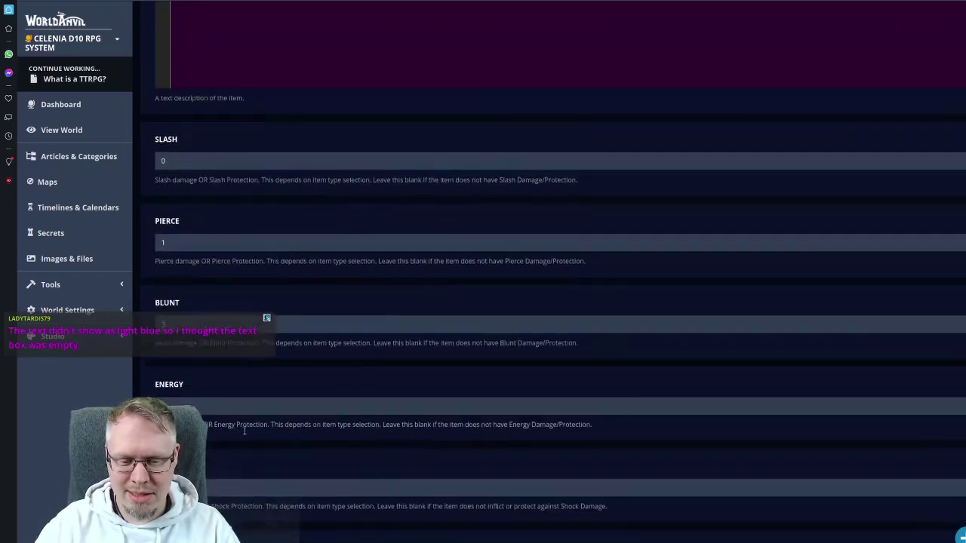
# - Set the Warhammer's blunt damage to 3 and shock damage to 4, checking against the old sheet
pyautogui.scroll(-2, 256, 442)
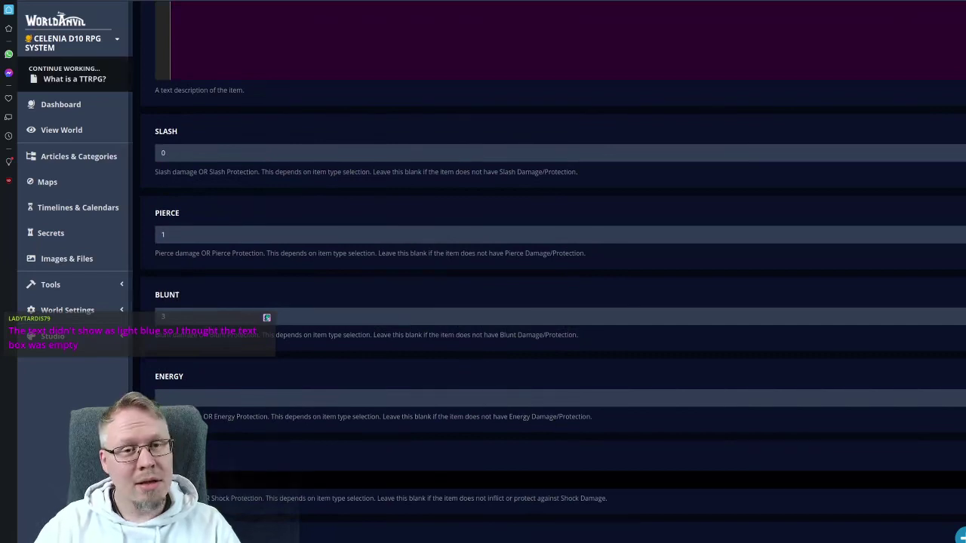
pyautogui.hotkey('ctrl', 'Tab')
pyautogui.hotkey('ctrl', 'shift', 'Tab')
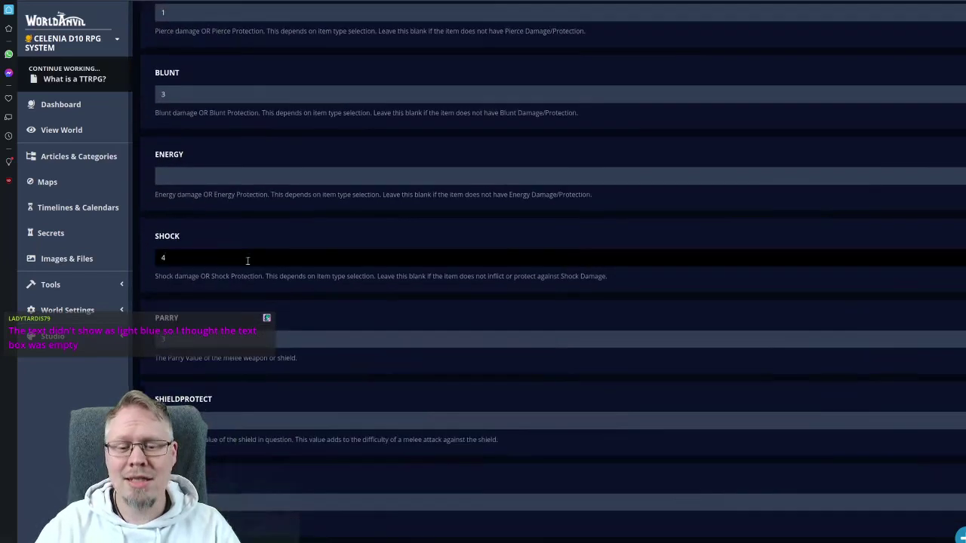
pyautogui.click(248, 261)
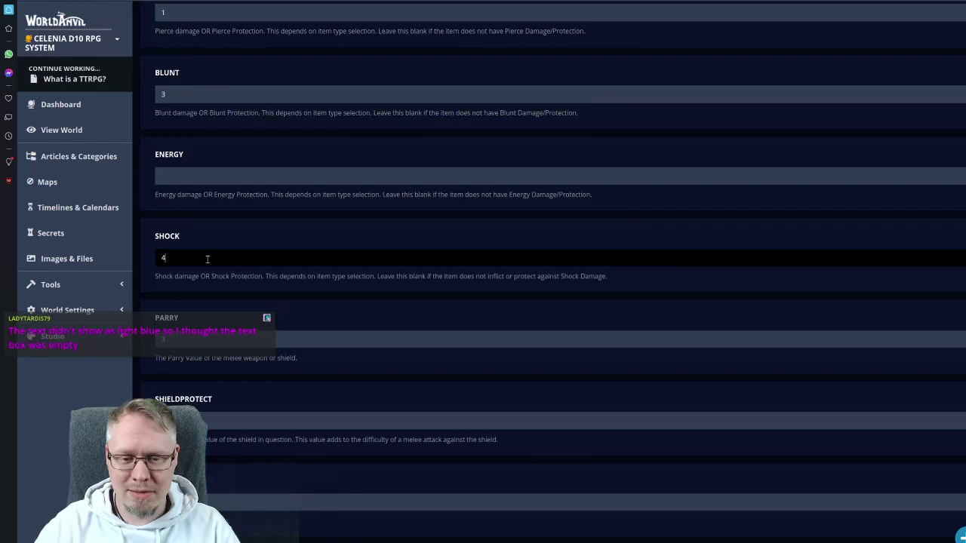
pyautogui.click(207, 297)
# - Set the Warhammer's parry to 2 and choose the reach that matches the old sheet
pyautogui.scroll(-2, 274, 300)
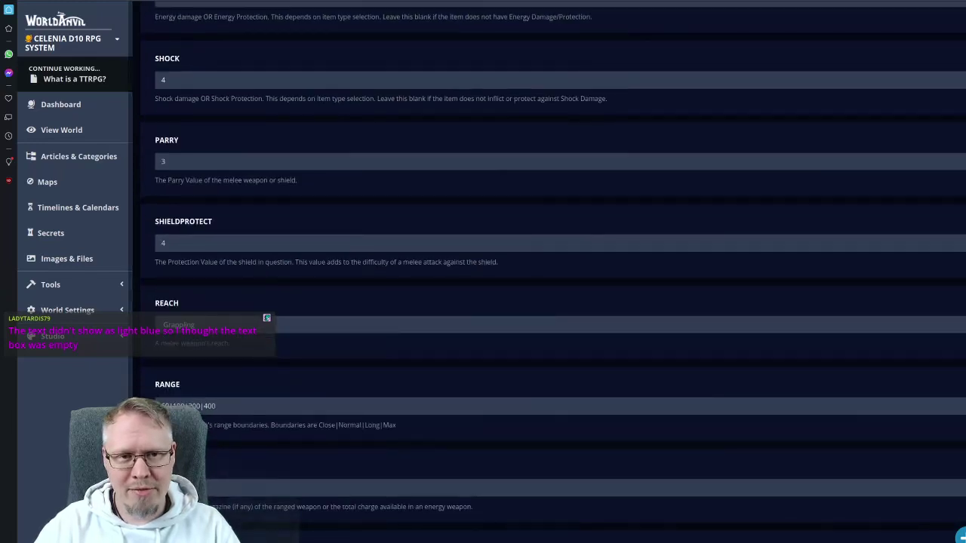
pyautogui.hotkey('ctrl', 'Tab')
pyautogui.hotkey('ctrl', 'shift', 'Tab')
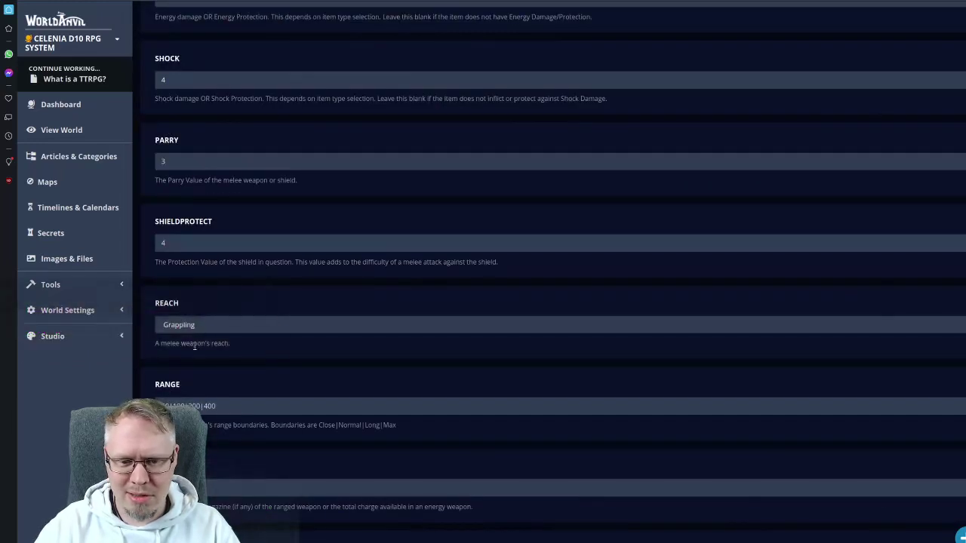
pyautogui.click(183, 158)
pyautogui.press('BackSpace')
pyautogui.write('2')
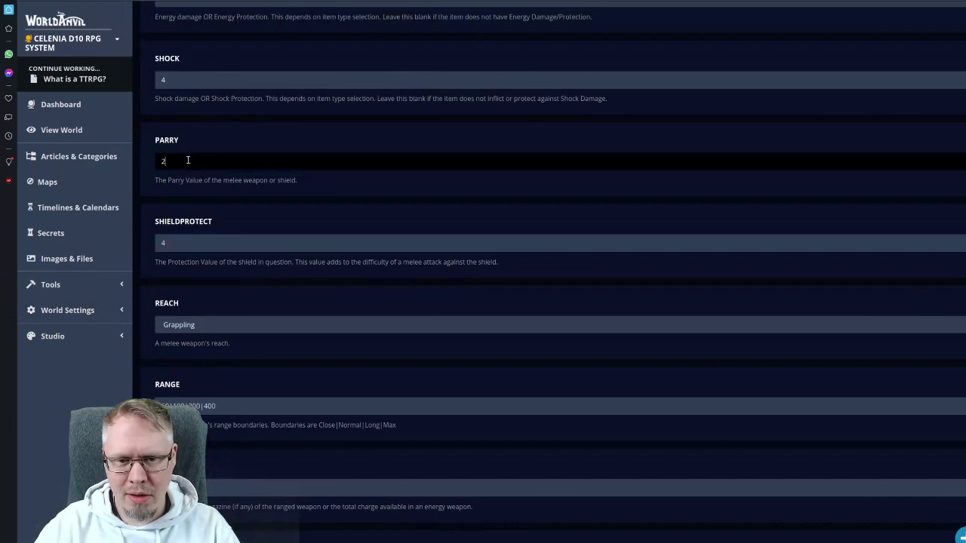
pyautogui.click(211, 332)
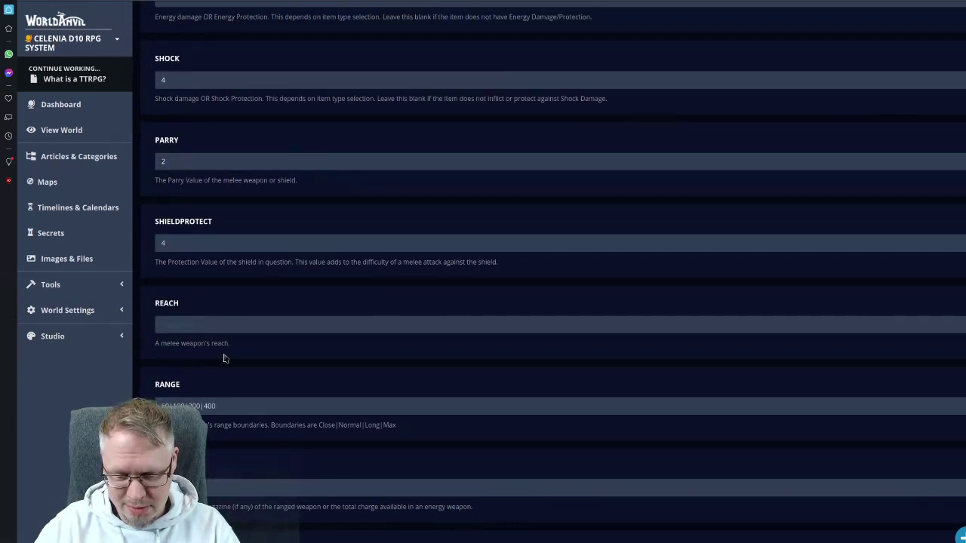
# - Tag the sheet Medieval,Melee,One-Handed,Weapon,Heavy and allow users to view its page directly and share it with the community
pyautogui.scroll(-6, 249, 362)
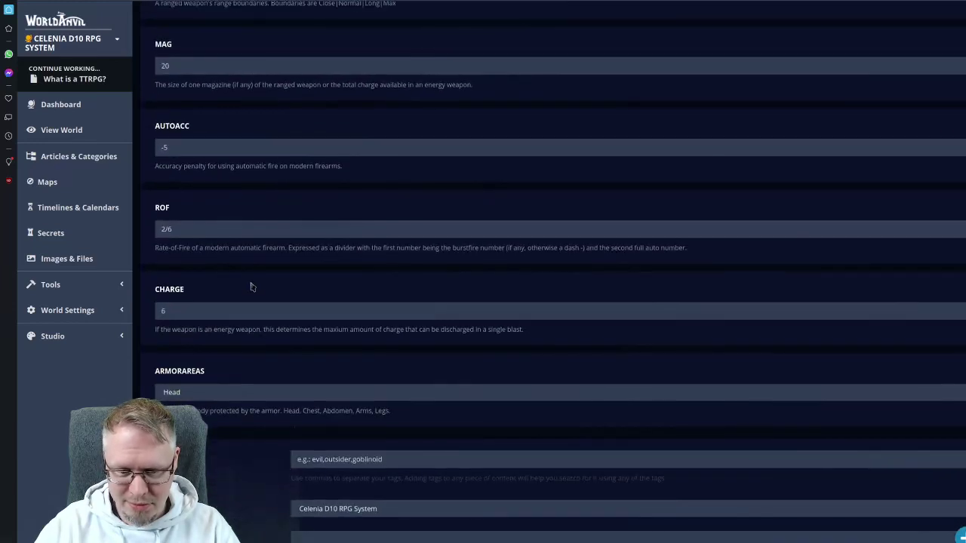
pyautogui.scroll(-1, 302, 324)
pyautogui.click(347, 370)
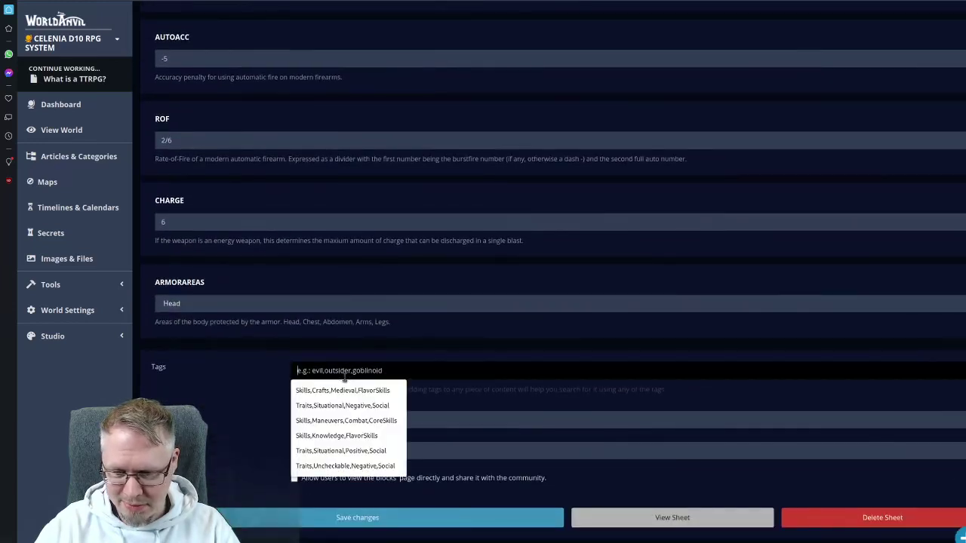
pyautogui.write('M')
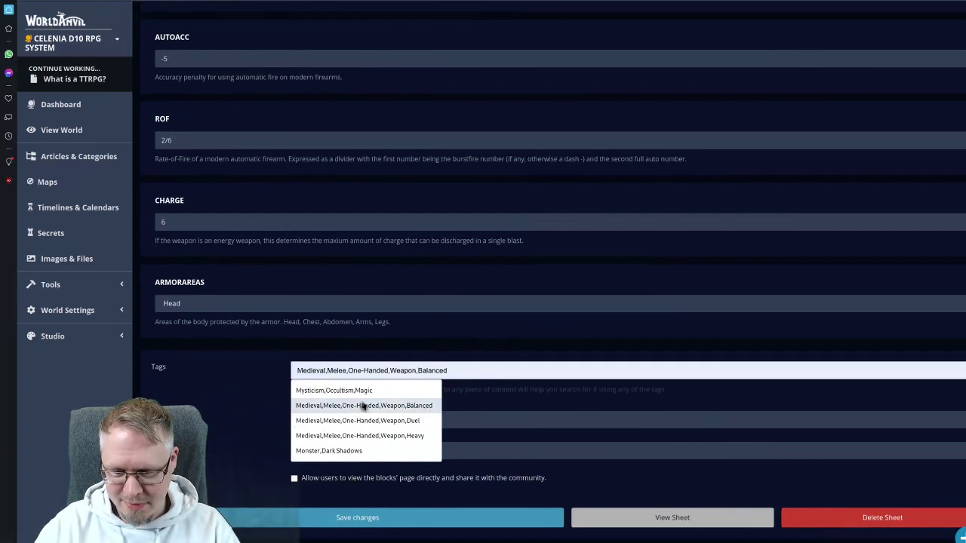
pyautogui.click(393, 436)
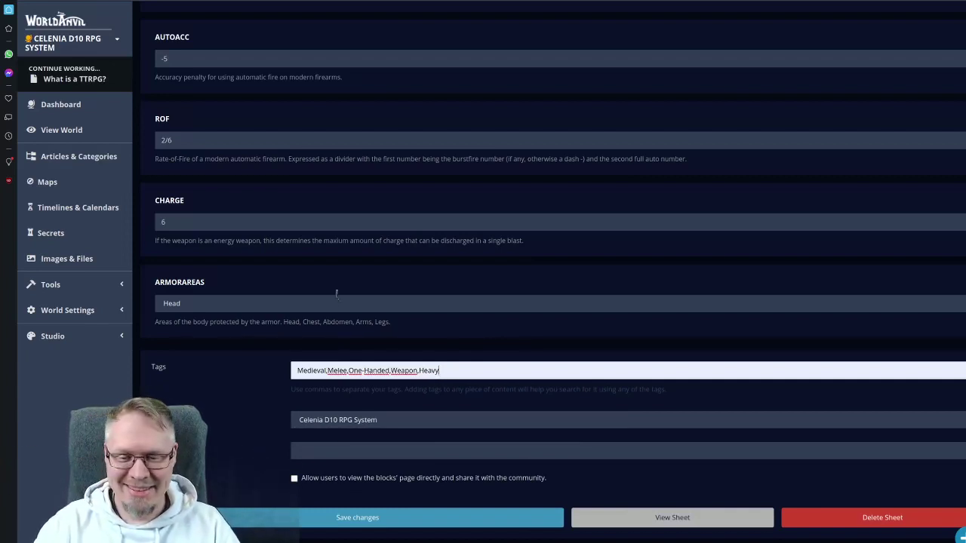
pyautogui.click(244, 405)
pyautogui.click(294, 478)
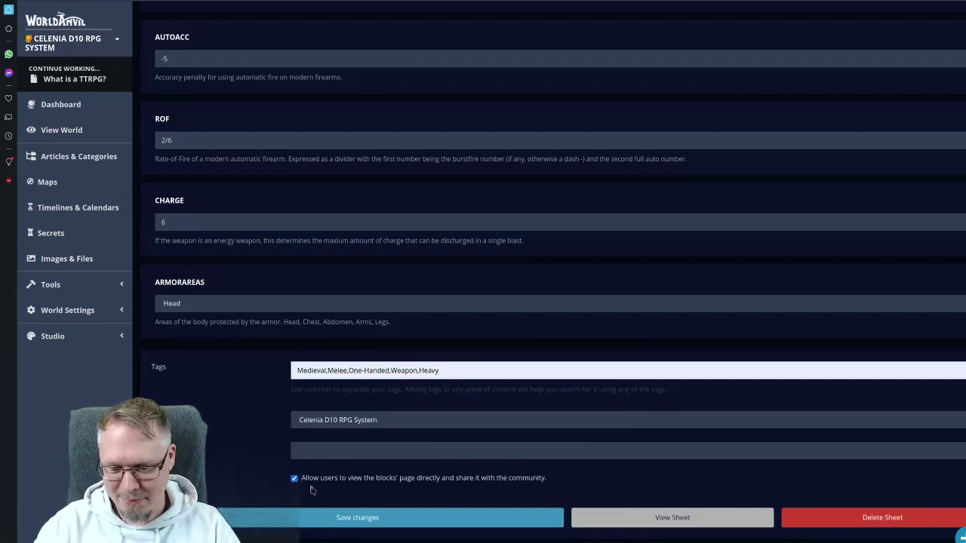
# - Save the new Warhammer sheet and view the finished statblock
pyautogui.click(361, 516)
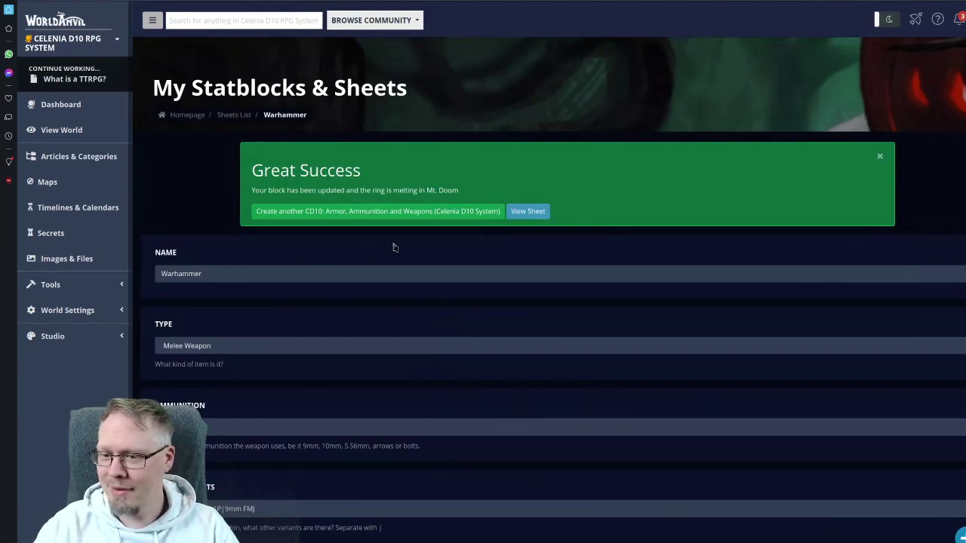
pyautogui.click(527, 212)
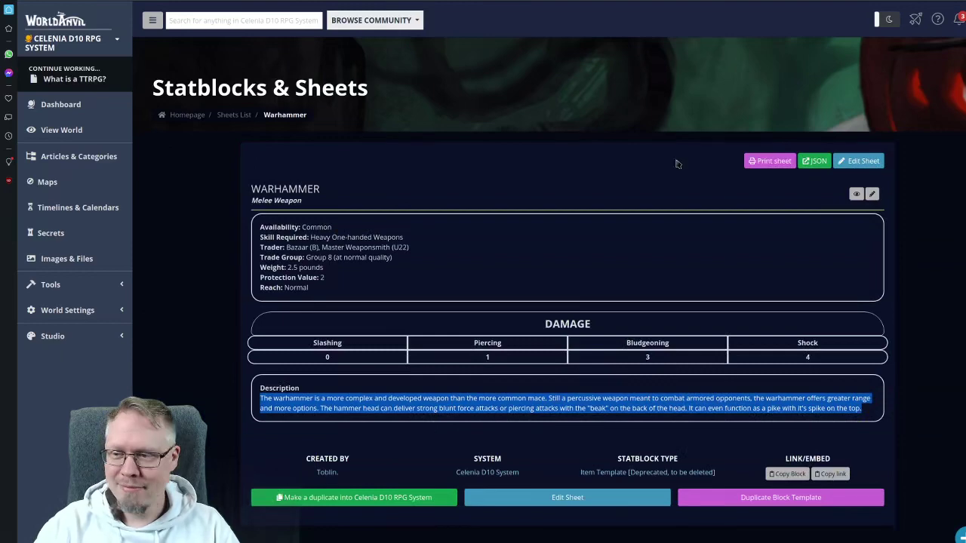
# - Open the old Warhammer sheet based on the deprecated Item Template for editing and delete it permanently
pyautogui.click(846, 166)
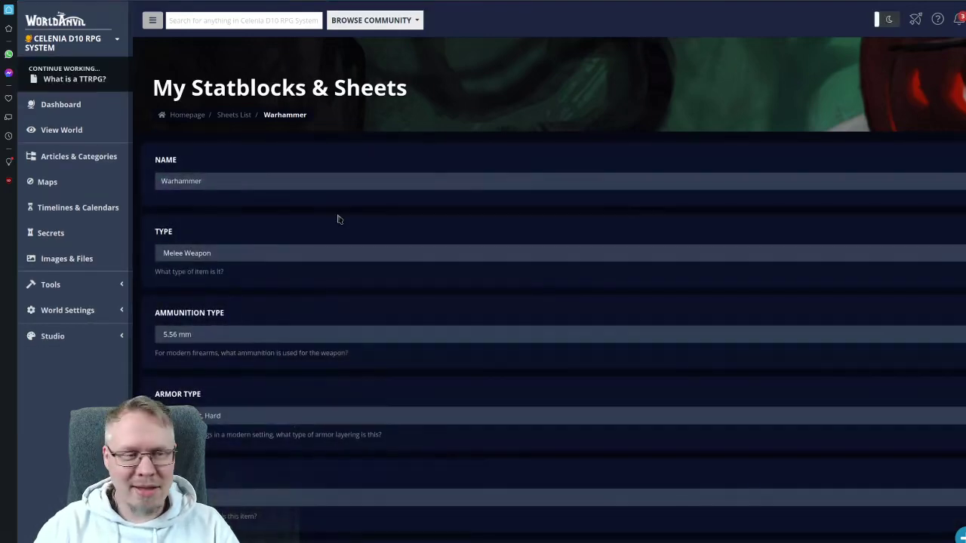
pyautogui.scroll(-10, 344, 134)
pyautogui.scroll(-10, 345, 134)
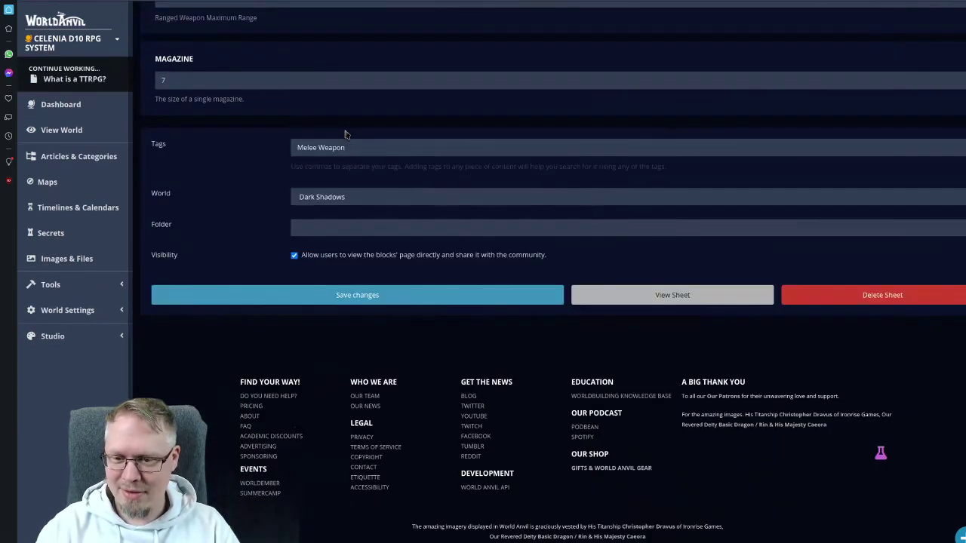
pyautogui.click(830, 300)
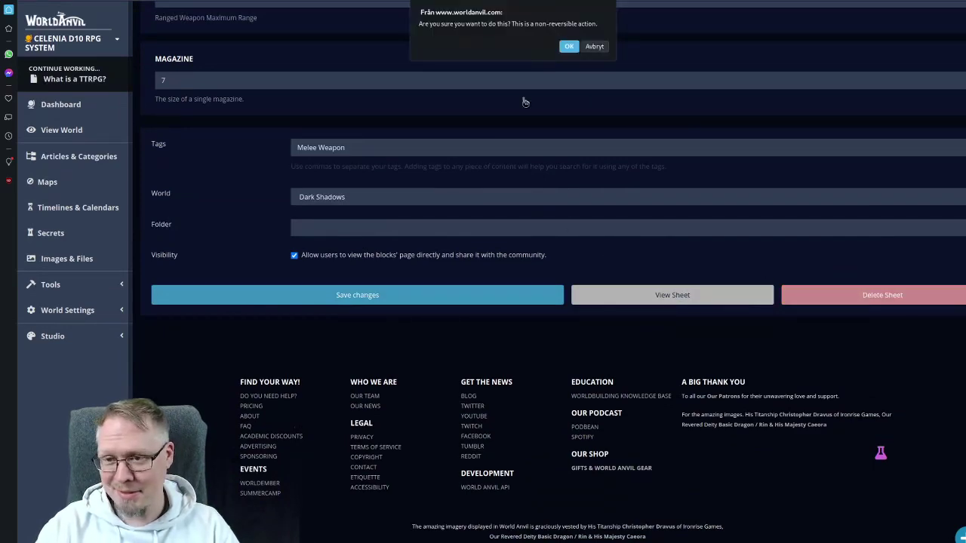
pyautogui.click(569, 46)
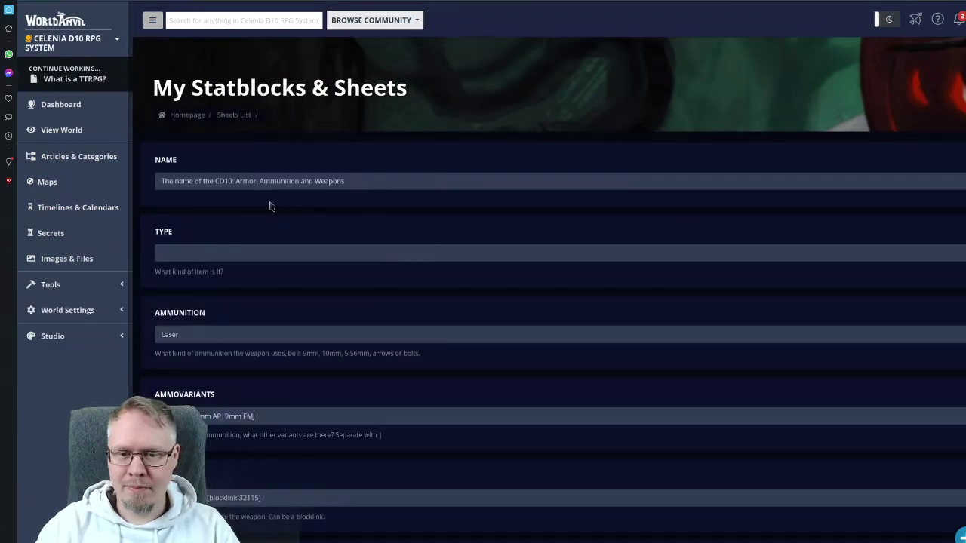
# - Begin naming the blank CD10: Armor, Ammunition and Weapons sheet with "Wo"
pyautogui.click(243, 183)
pyautogui.write('Wo')
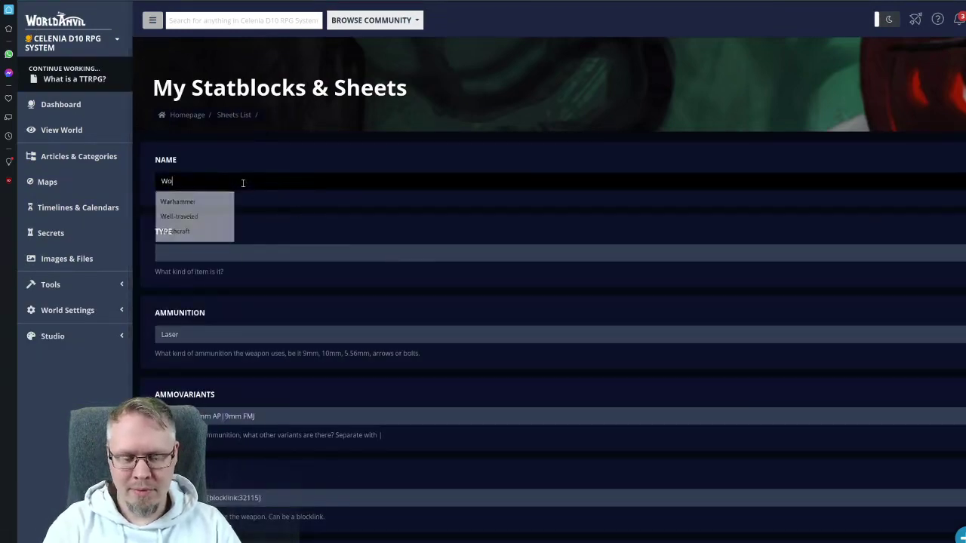
# - Fill in the new sheet's basics with the name Wood Axe, type Melee Weapon and skill [blocklink:395672]
pyautogui.write('od Axe')
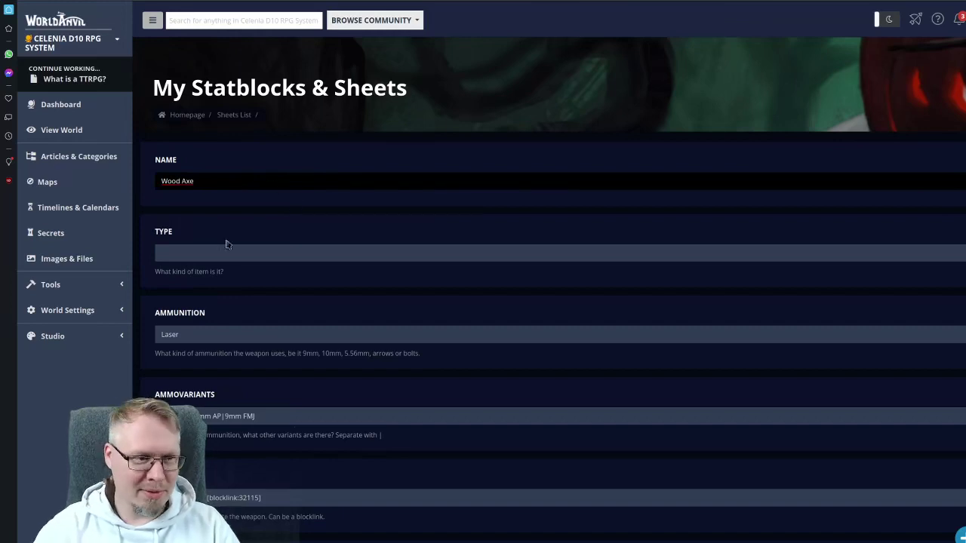
pyautogui.click(295, 268)
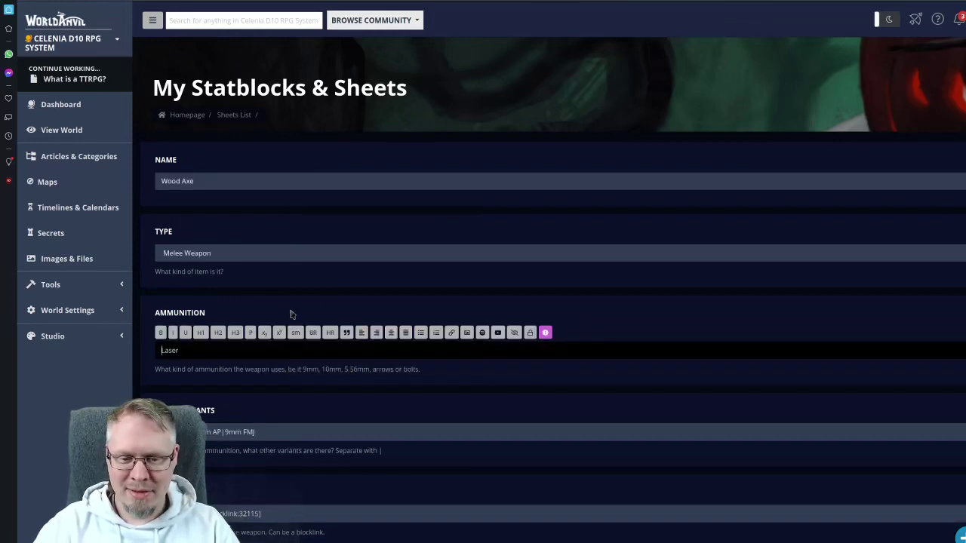
pyautogui.scroll(-2, 291, 310)
pyautogui.click(249, 433)
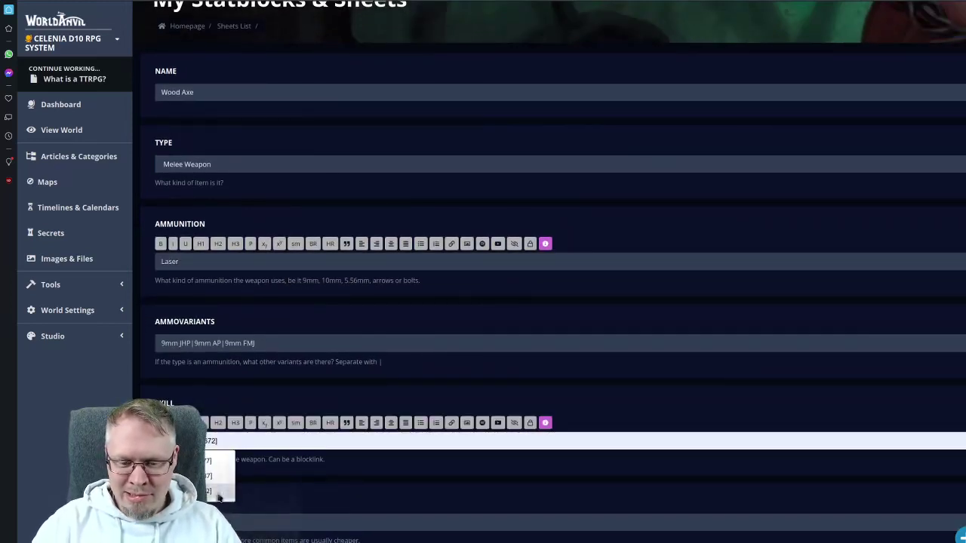
# - Set the axe's trader to "M, C15, V" and its trade group to G6
pyautogui.scroll(-5, 369, 356)
pyautogui.scroll(-2, 370, 357)
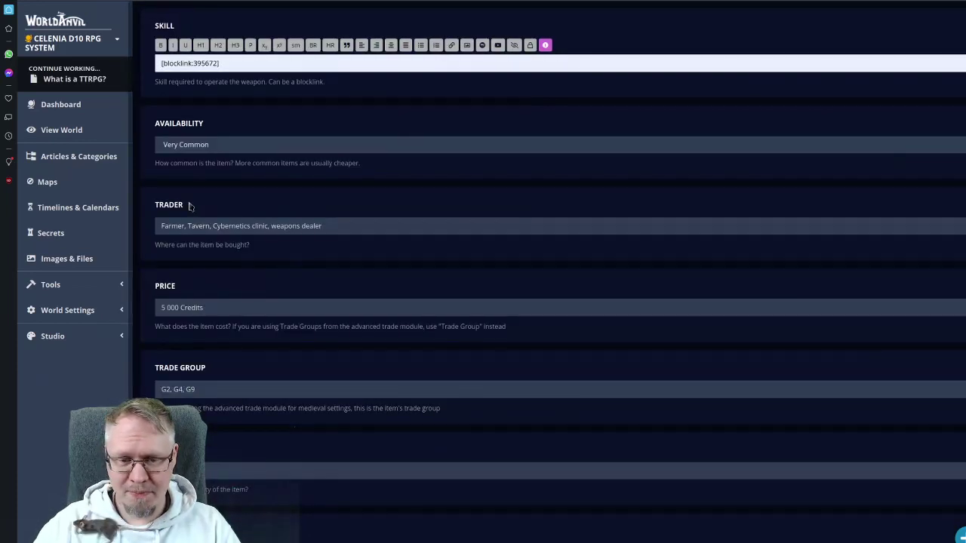
pyautogui.click(196, 224)
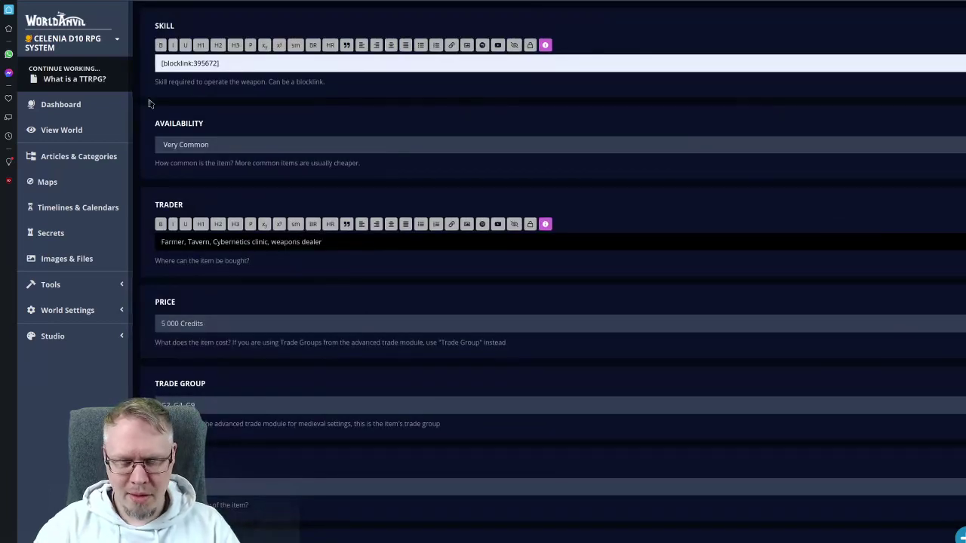
pyautogui.write('M')
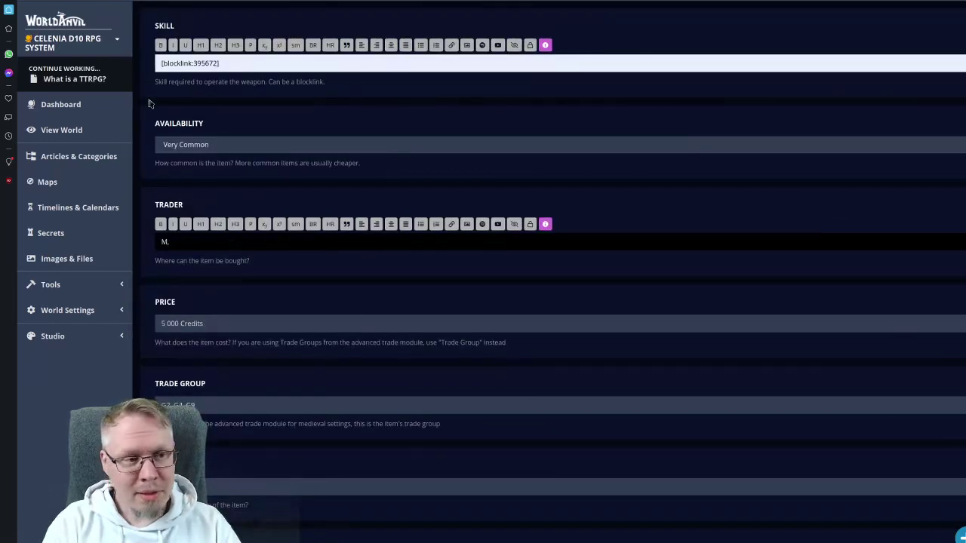
pyautogui.write(', C')
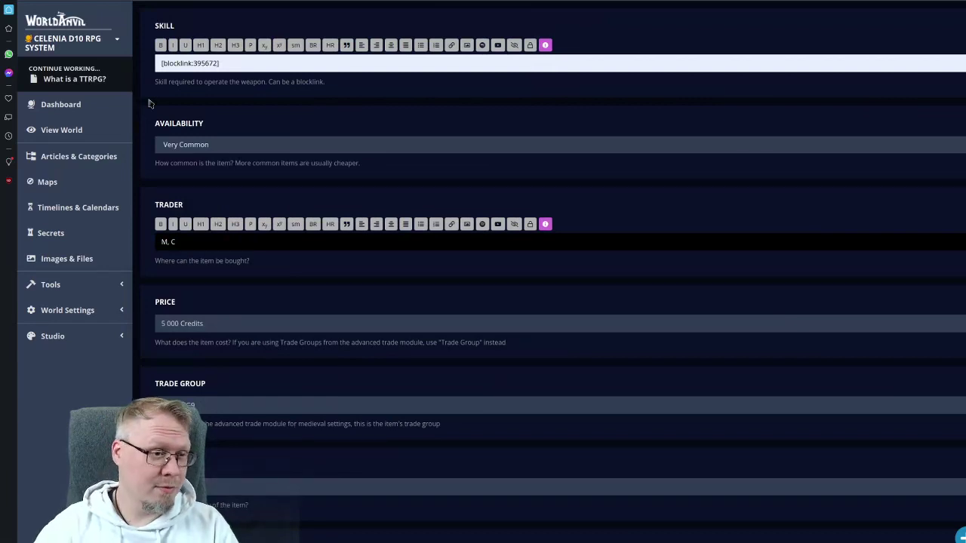
pyautogui.write('14')
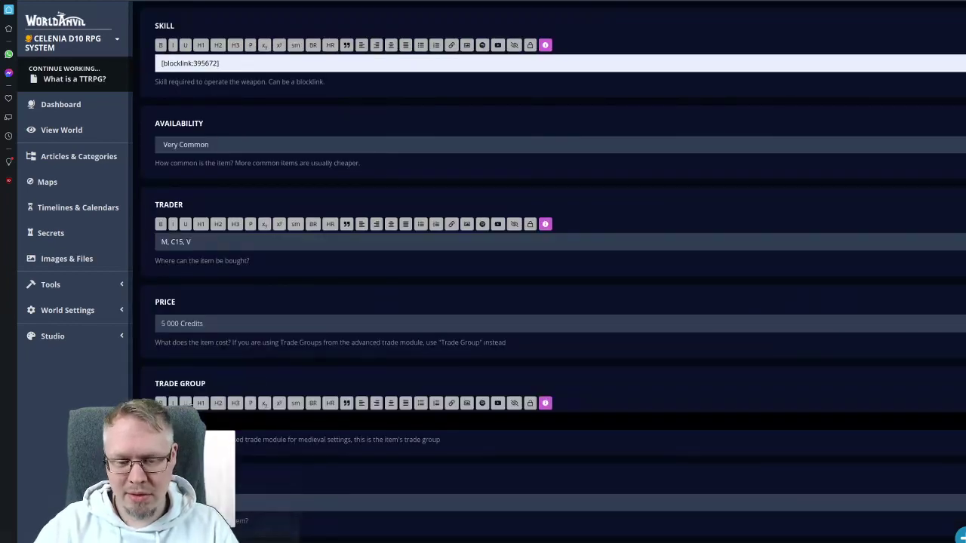
pyautogui.scroll(-4, 276, 360)
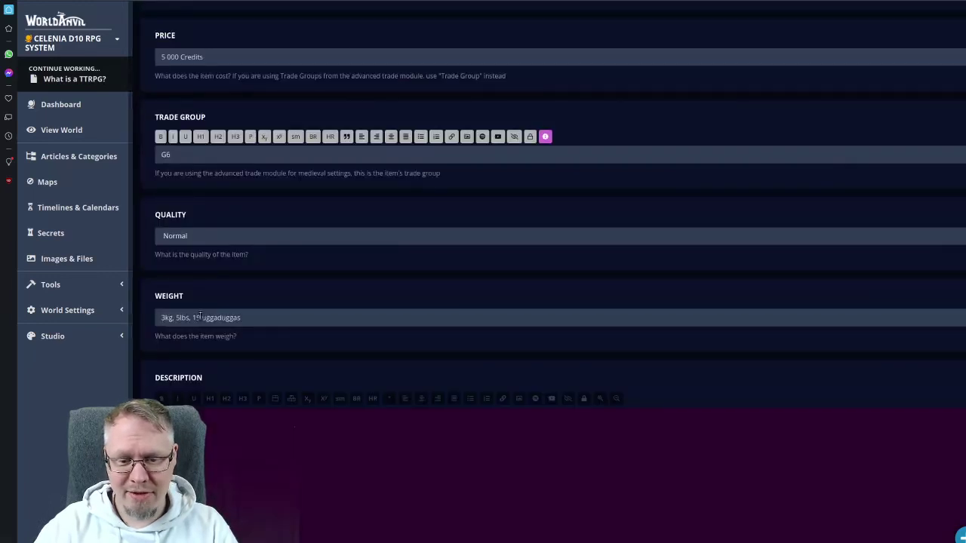
# - Set the axe's weight to 5 pounds and its quality to Normal
pyautogui.click(201, 332)
pyautogui.write('5 pounds')
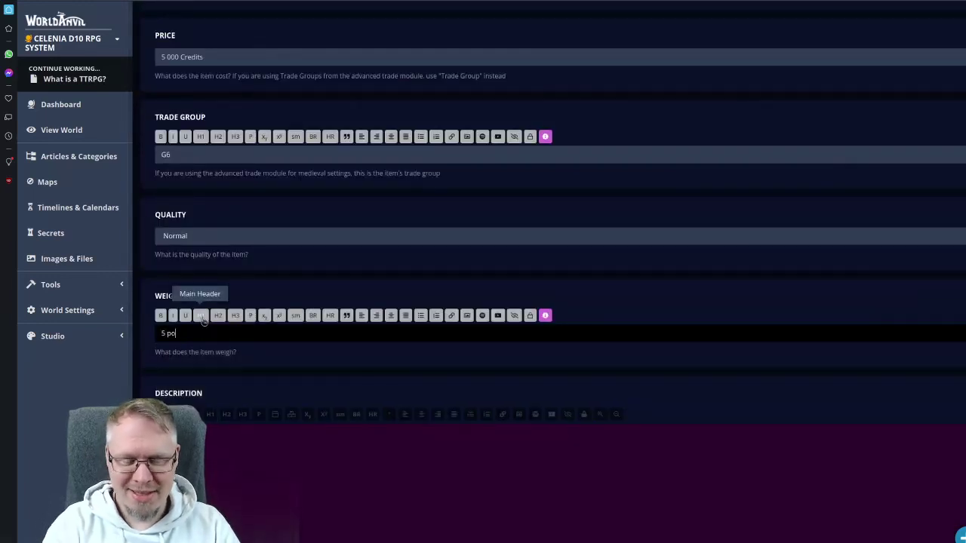
pyautogui.click(251, 228)
pyautogui.scroll(-2, 271, 228)
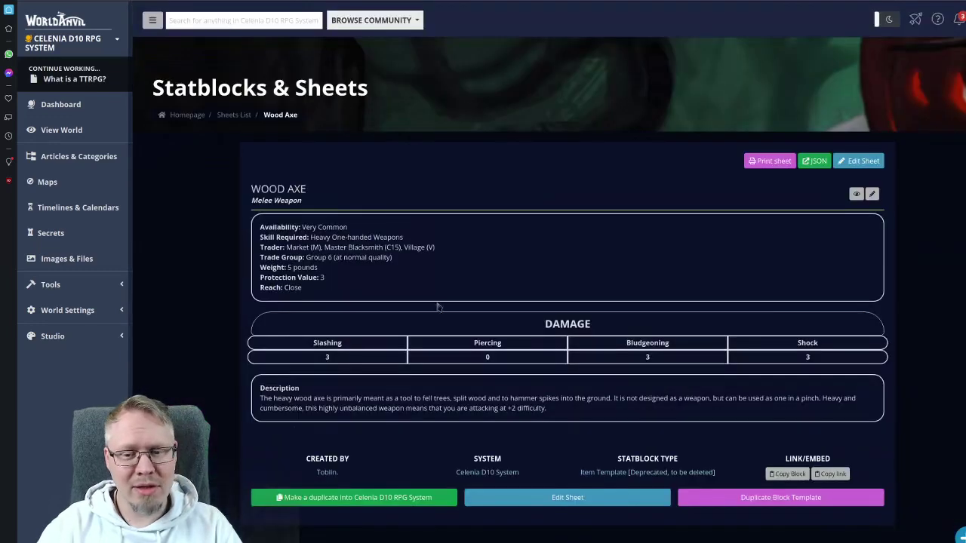
# - Copy the description from the old Wood Axe sheet into the new sheet's description, restoring the missing initial T
pyautogui.moveTo(261, 398); pyautogui.dragTo(595, 409)
pyautogui.hotkey('ctrl', 'c')
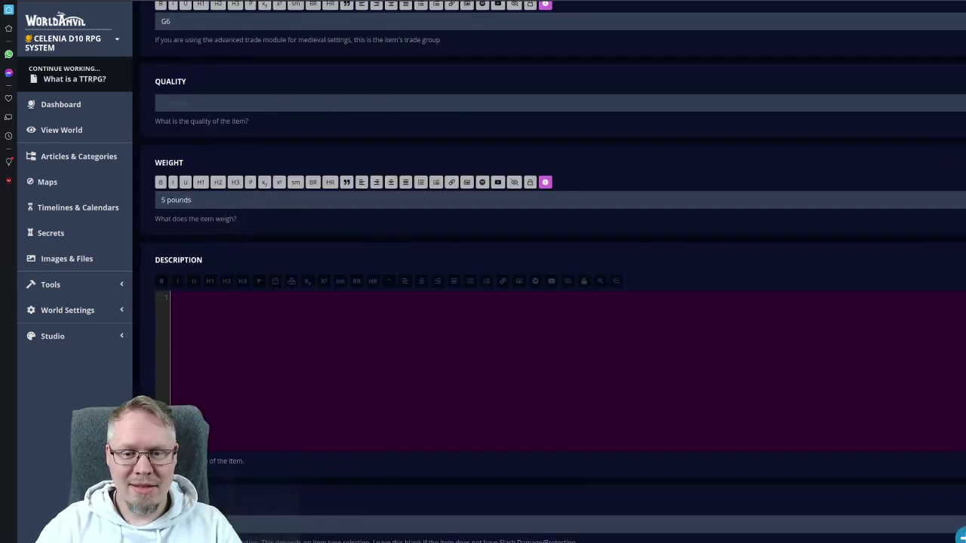
pyautogui.click(274, 373)
pyautogui.hotkey('ctrl', 'v')
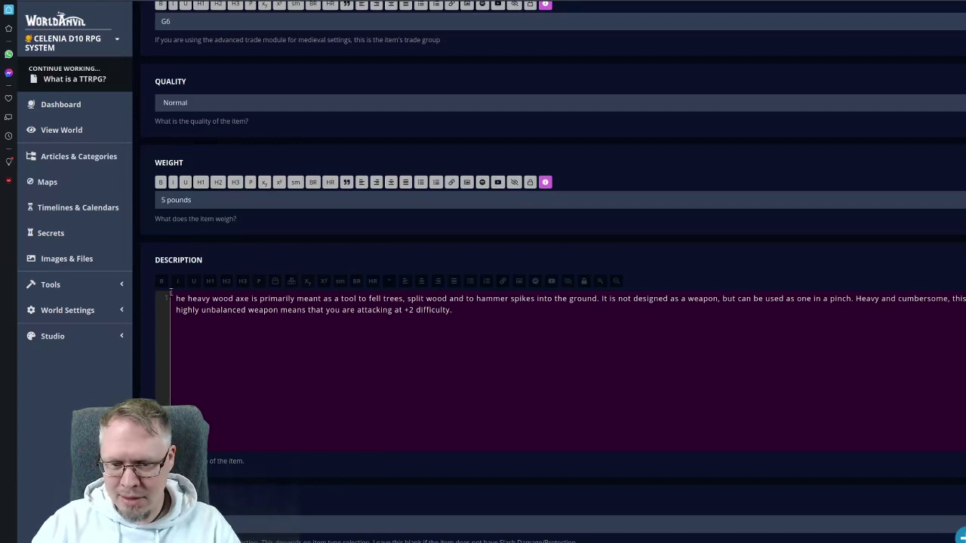
pyautogui.write('T')
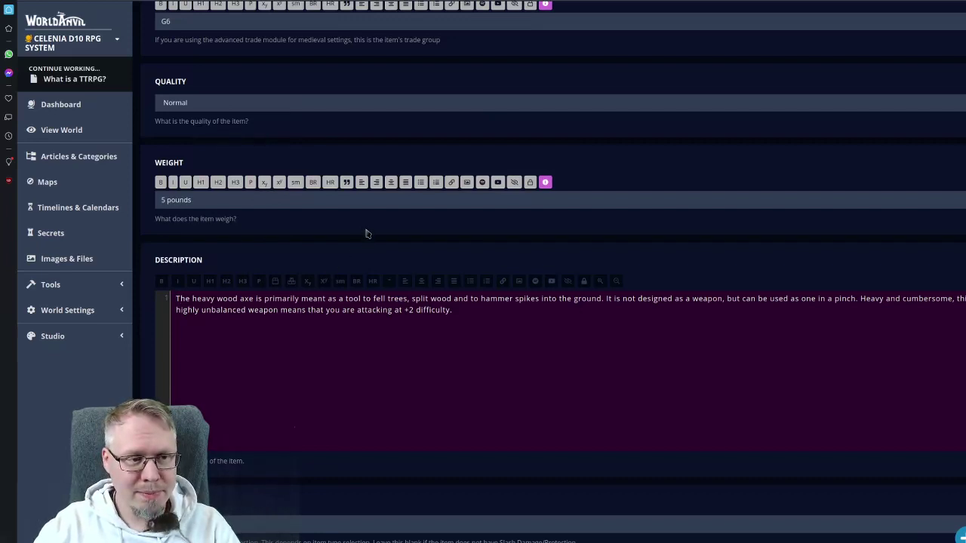
# - Set the axe's damage values to pierce 0, blunt 3 and shock 3
pyautogui.scroll(-4, 312, 377)
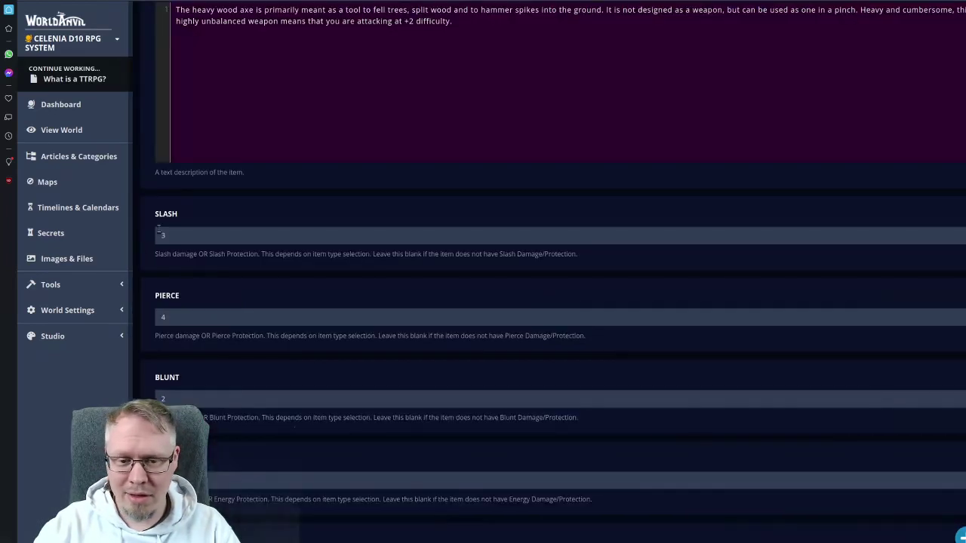
pyautogui.click(176, 236)
pyautogui.click(167, 323)
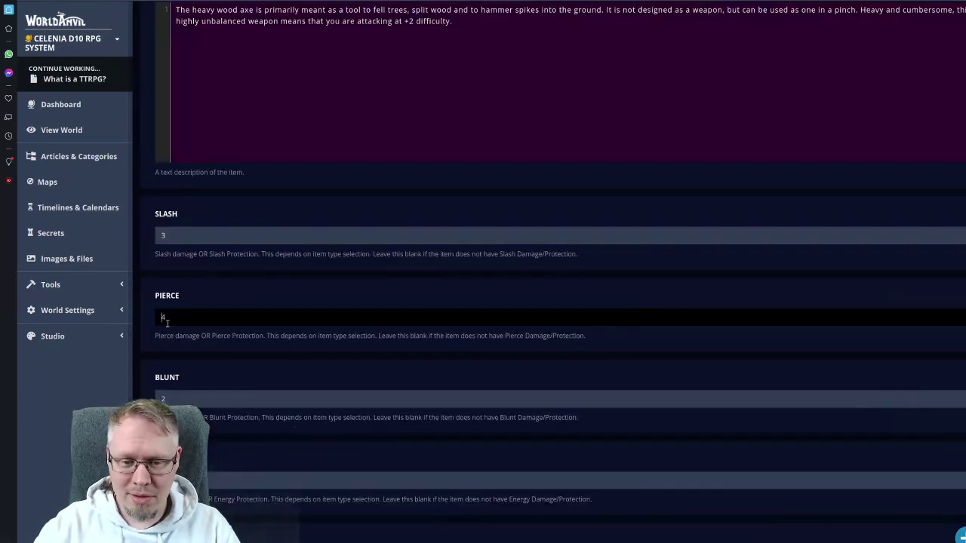
pyautogui.write('0')
pyautogui.press('Tab')
pyautogui.write('3')
pyautogui.scroll(-2, 242, 336)
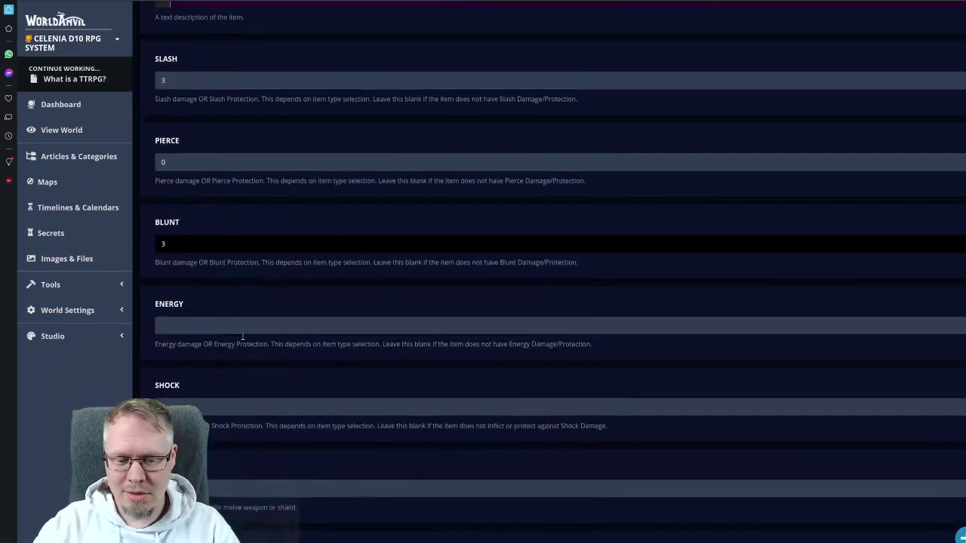
pyautogui.press('Tab')
pyautogui.press('Tab')
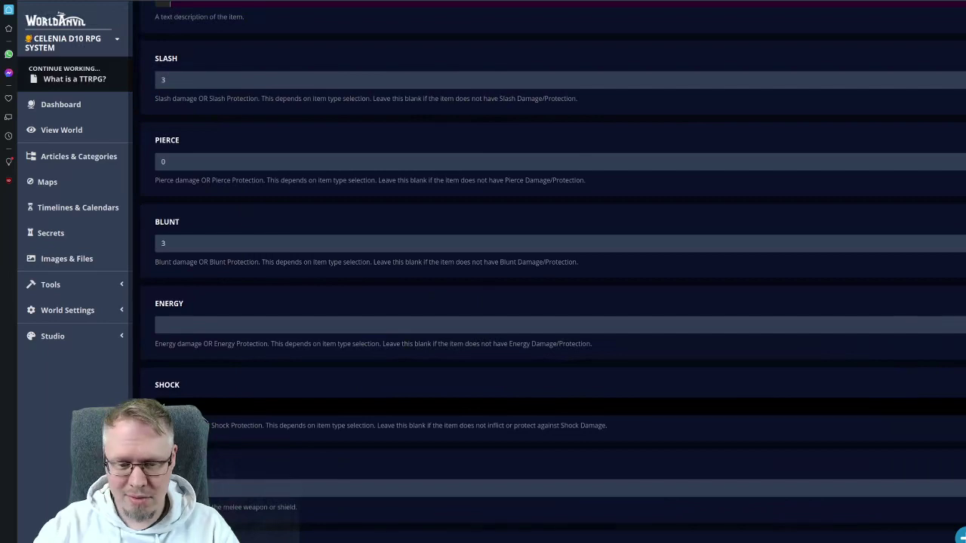
pyautogui.click(204, 394)
pyautogui.scroll(-1, 528, 302)
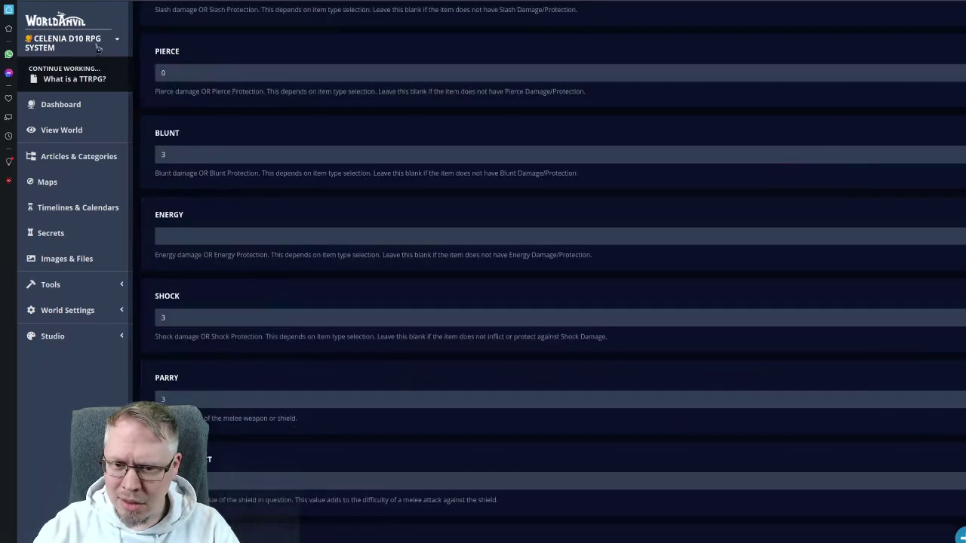
# - Set the weapon's parry value to 1
pyautogui.scroll(-2, 270, 293)
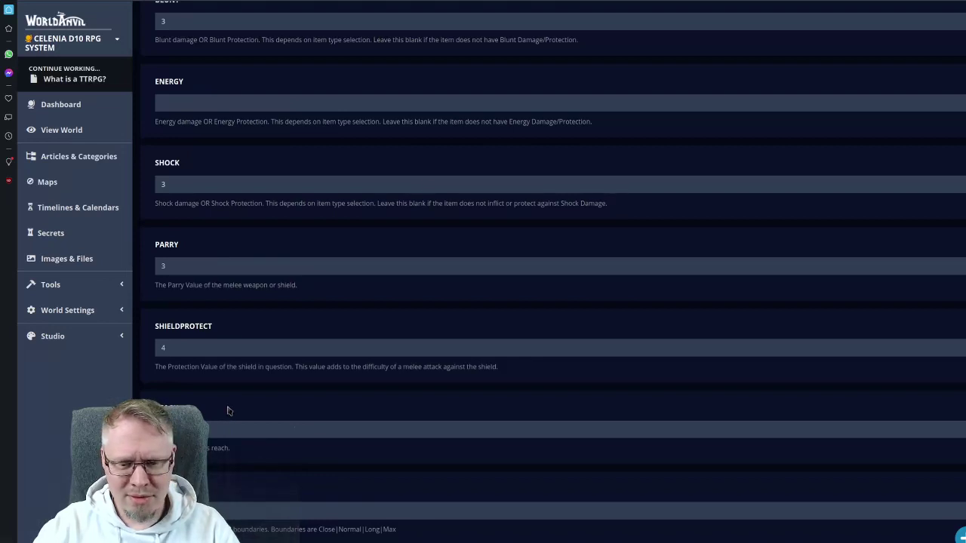
pyautogui.doubleClick(179, 267)
pyautogui.write('1')
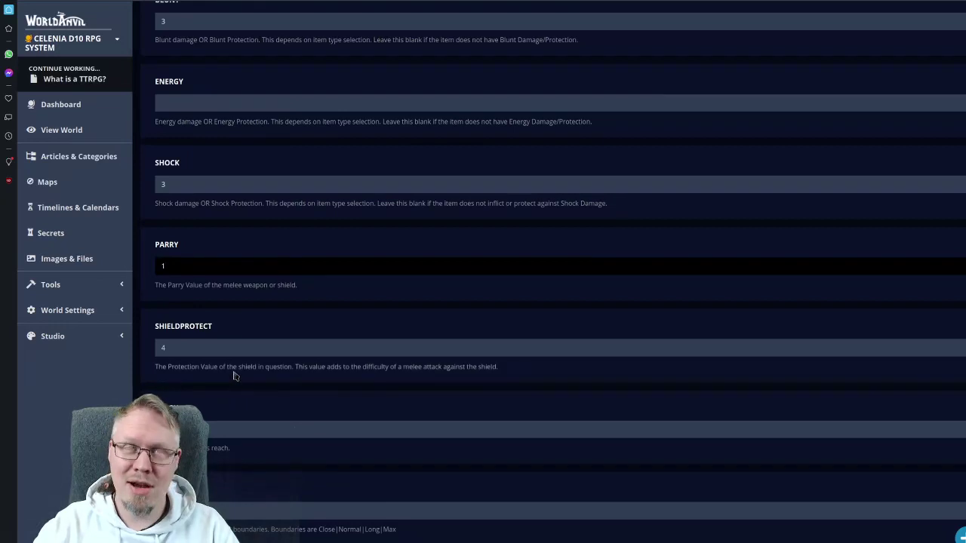
pyautogui.click(224, 405)
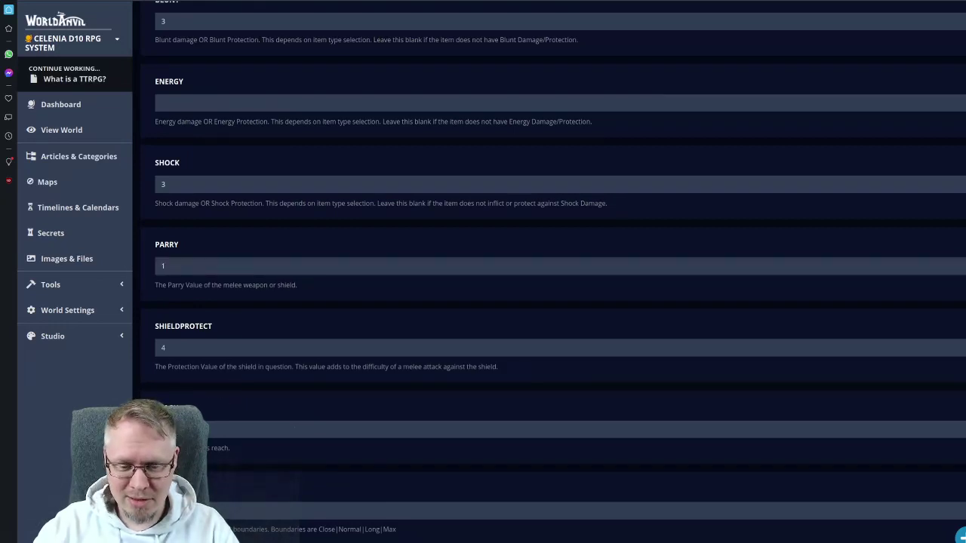
# - Tag the sheet Medieval,Melee,One-Handed,Weapon,Heavy, allow users to view and share it, and save the changes
pyautogui.scroll(-10, 252, 380)
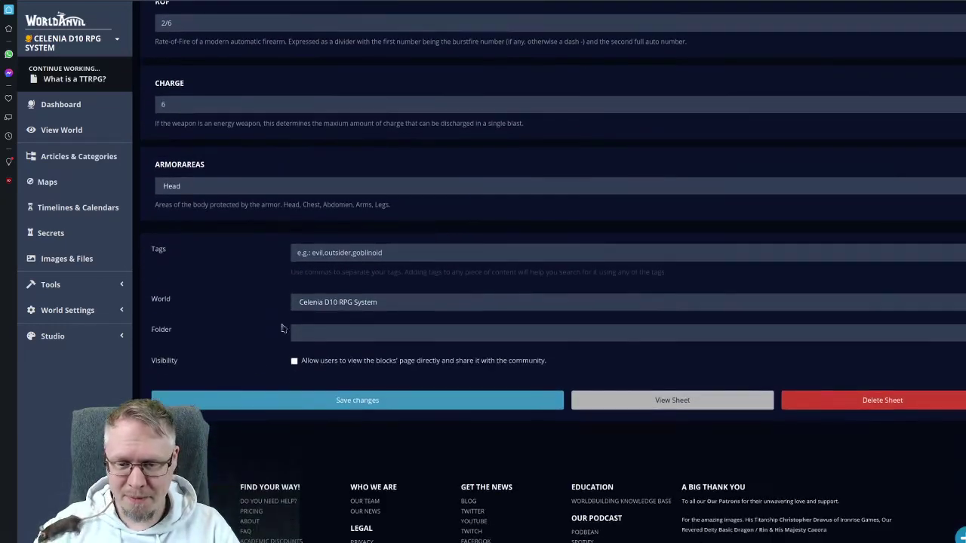
pyautogui.click(344, 255)
pyautogui.write('M')
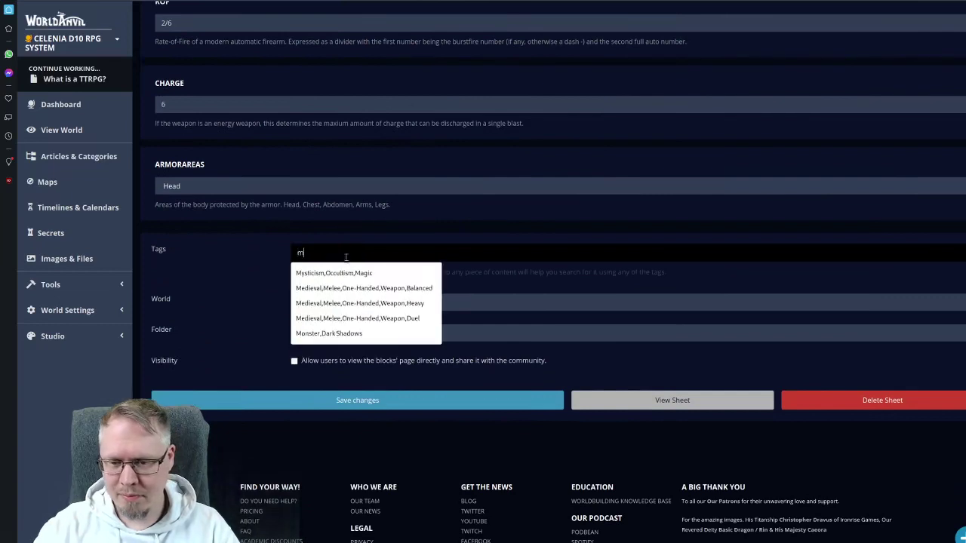
pyautogui.click(380, 318)
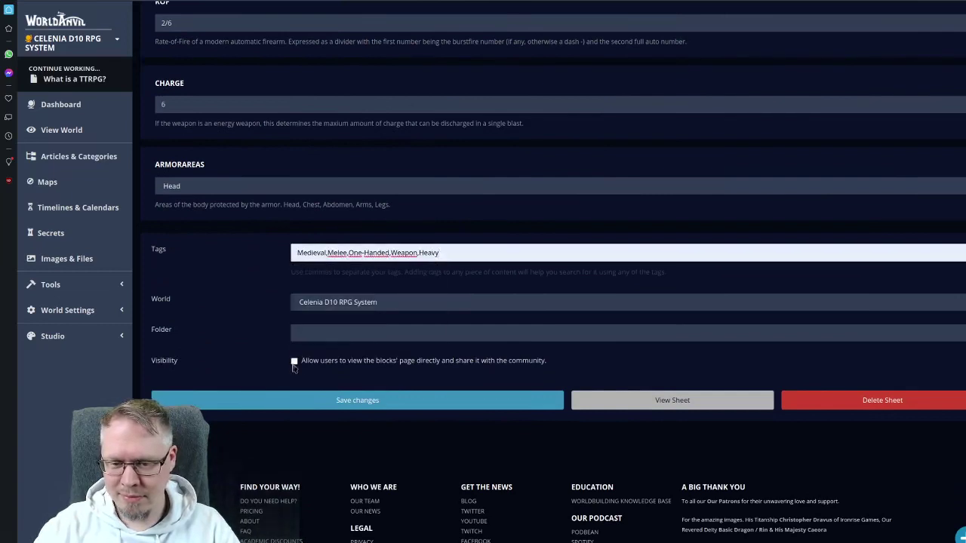
pyautogui.click(294, 360)
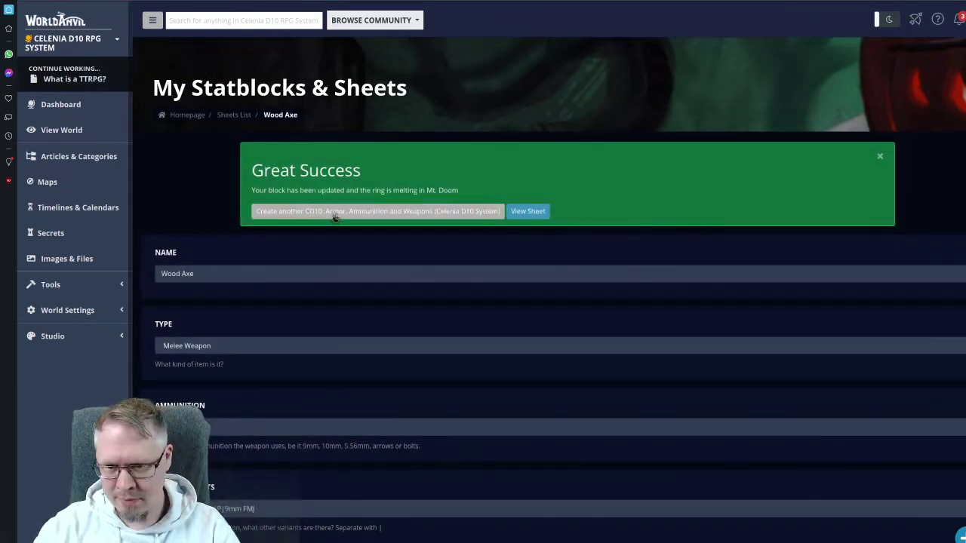
# - Open the old, deprecated Wood Axe sheet for editing and delete it permanently
pyautogui.click(528, 211)
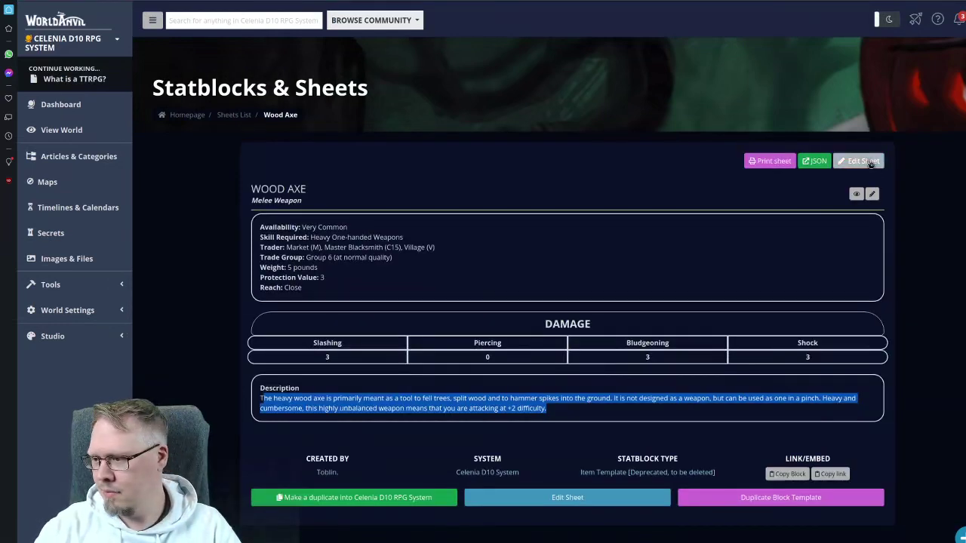
pyautogui.hotkey('alt', 'Left')
pyautogui.scroll(-10, 349, 309)
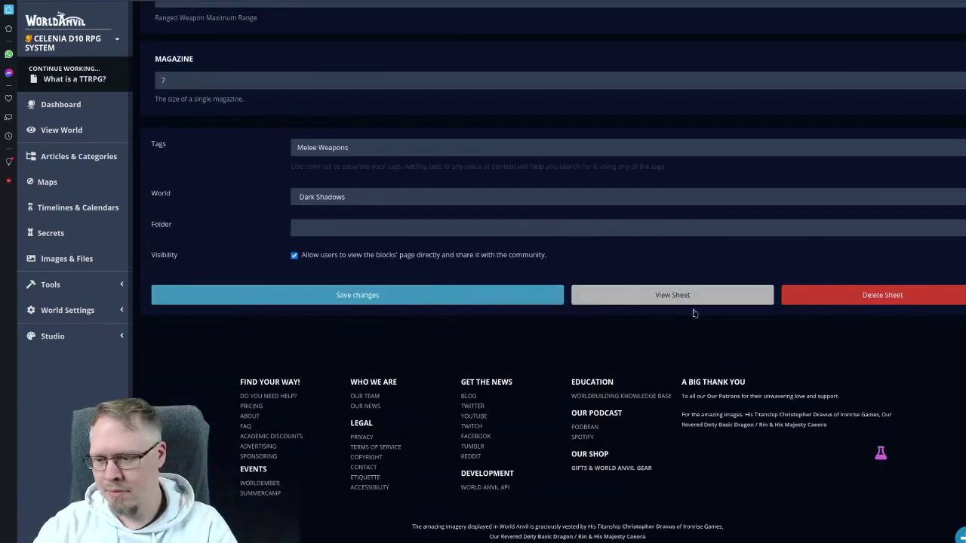
pyautogui.click(875, 295)
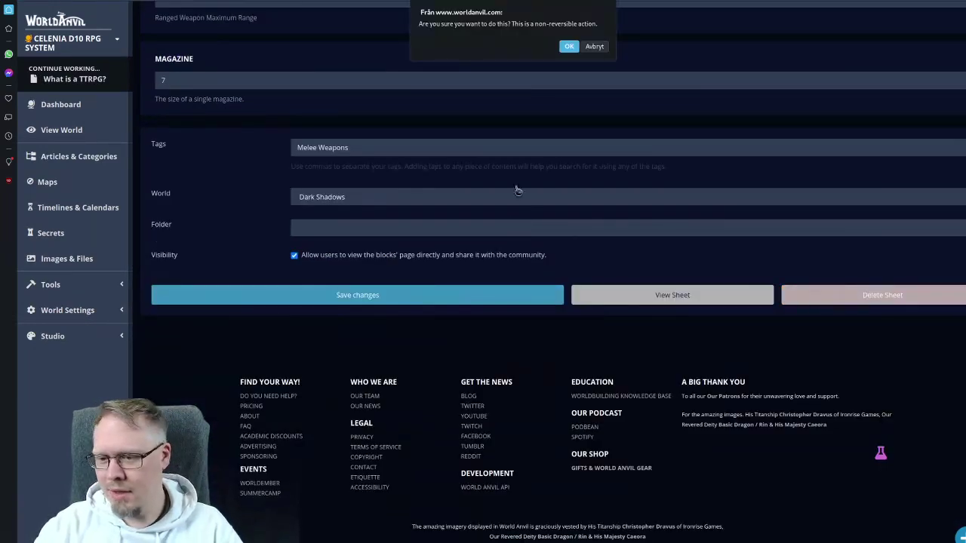
pyautogui.click(568, 43)
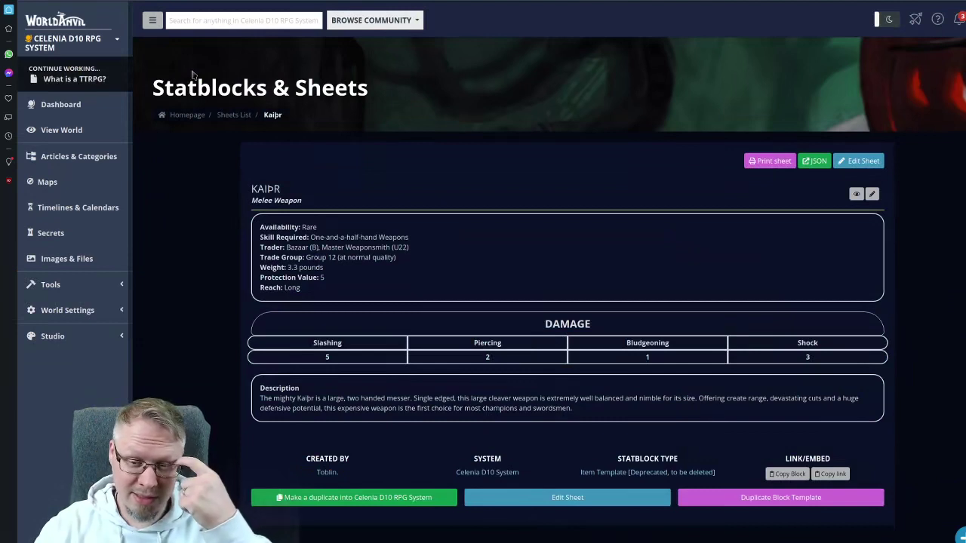
# - Carry the old Kaiþr sheet's name over to a new blank sheet, written as Kaiþr
pyautogui.doubleClick(267, 189)
pyautogui.hotkey('ctrl', 'c')
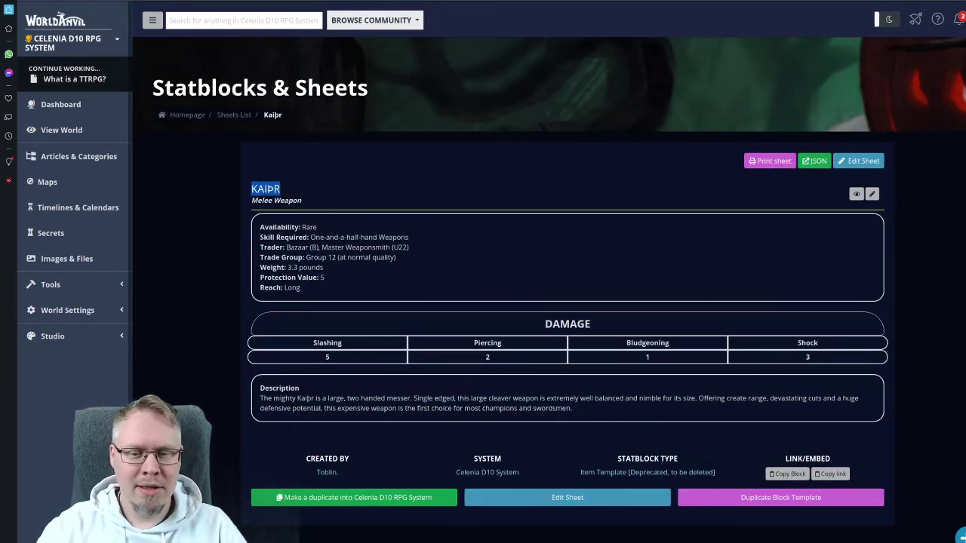
pyautogui.hotkey('ctrl', 'Tab')
pyautogui.click(171, 181)
pyautogui.hotkey('ctrl', 'v')
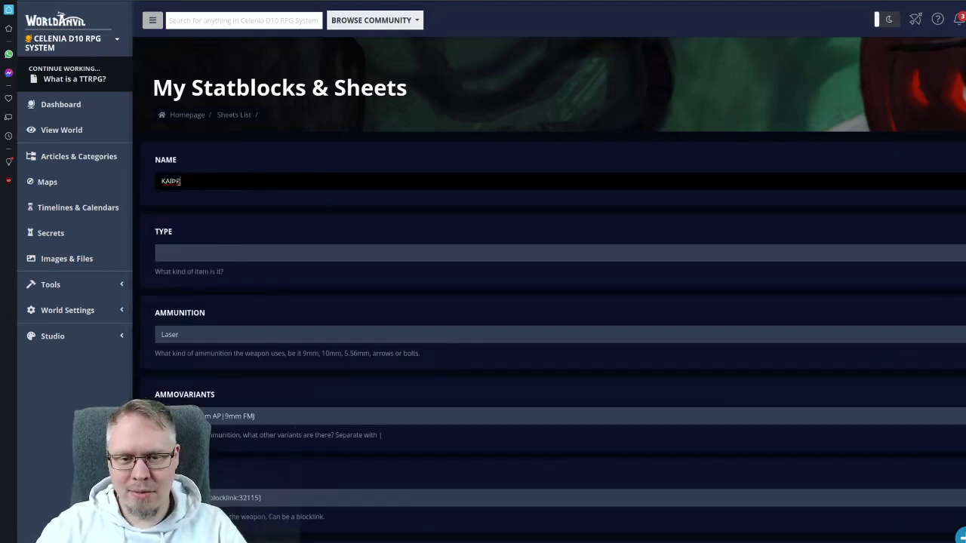
pyautogui.moveTo(179, 181); pyautogui.dragTo(148, 183)
pyautogui.write('Kaiþ')
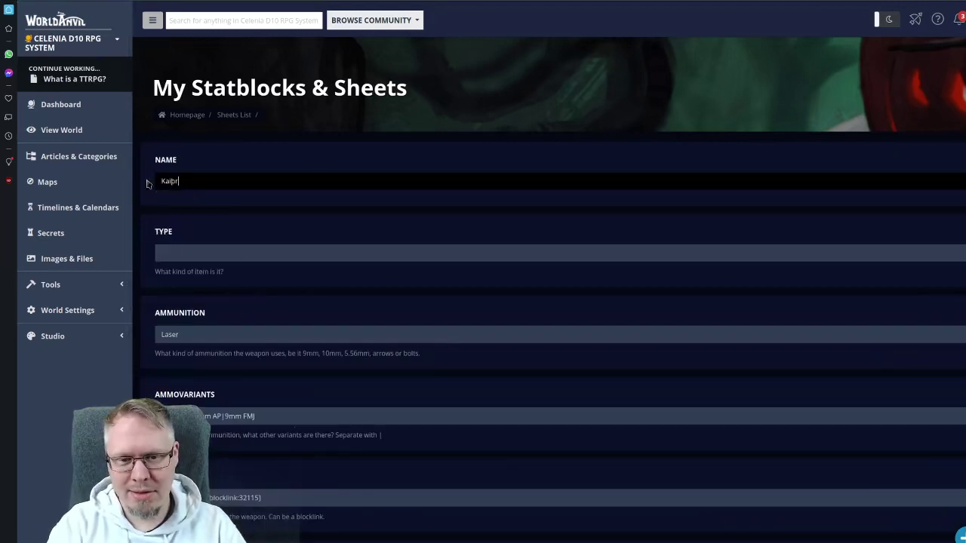
pyautogui.write('r')
# - Choose Melee Weapon as the type of the new Kaiþr sheet
pyautogui.click(195, 260)
pyautogui.click(254, 298)
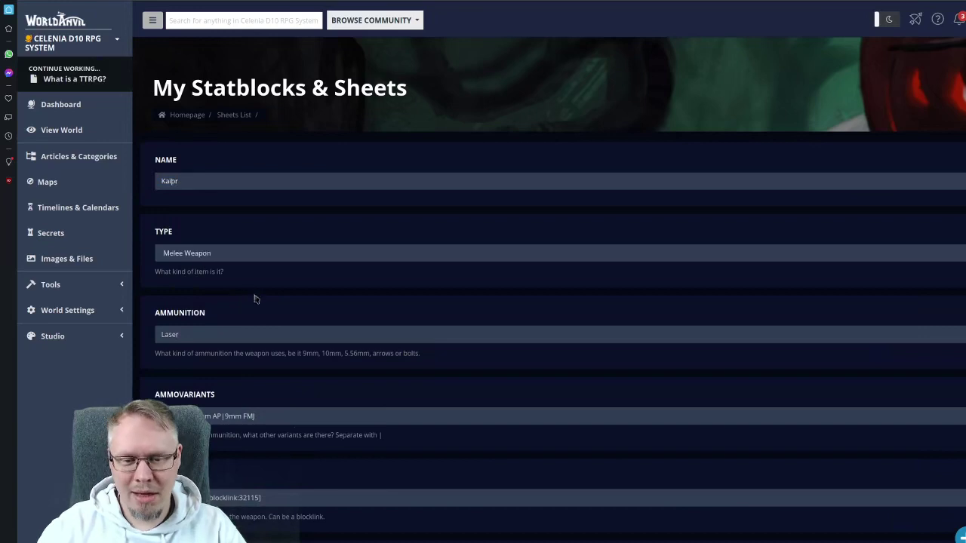
pyautogui.scroll(-4, 254, 299)
pyautogui.click(237, 230)
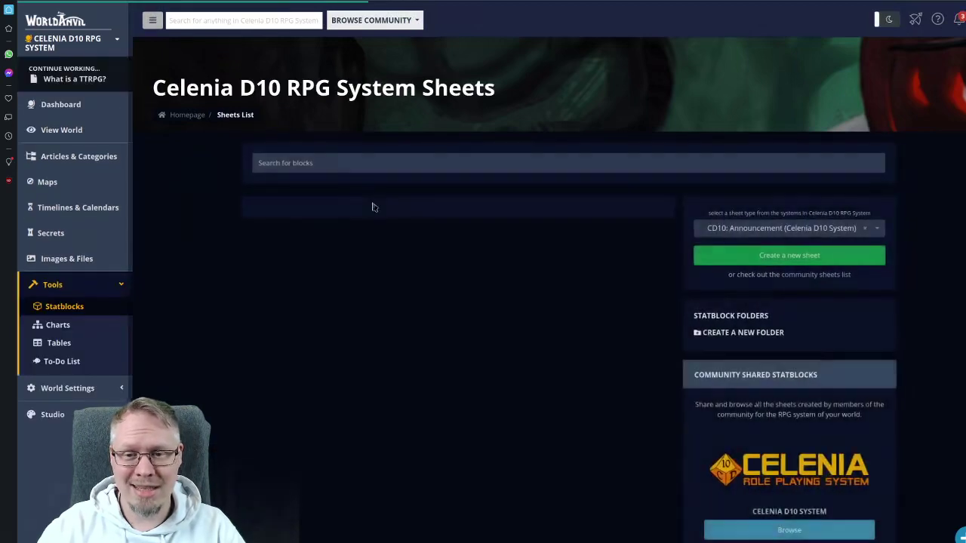
# - Find the Bastard Weapons statblock and reference it as the new Kaiþr sheet's skill with [blocklink:395684]
pyautogui.write('bastard')
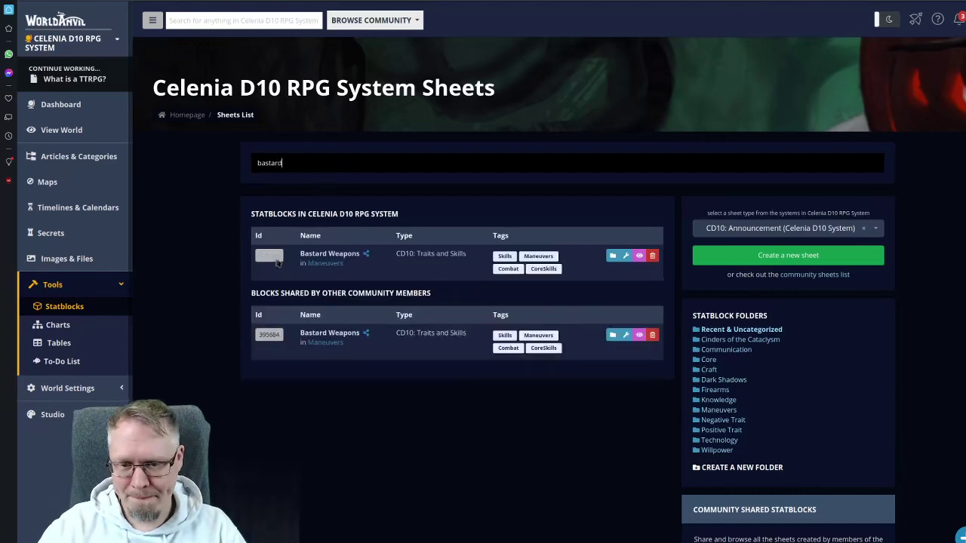
pyautogui.click(269, 255)
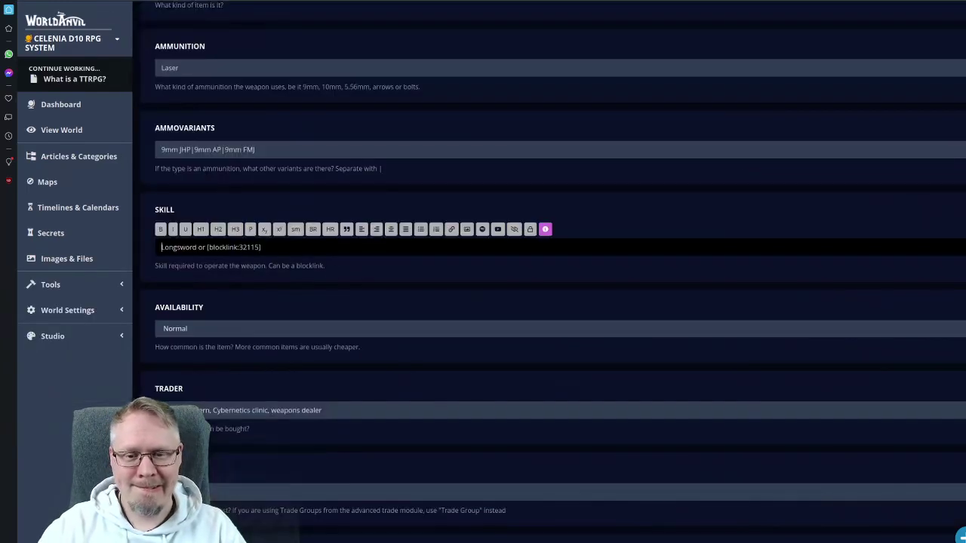
pyautogui.hotkey('ctrl', 'v')
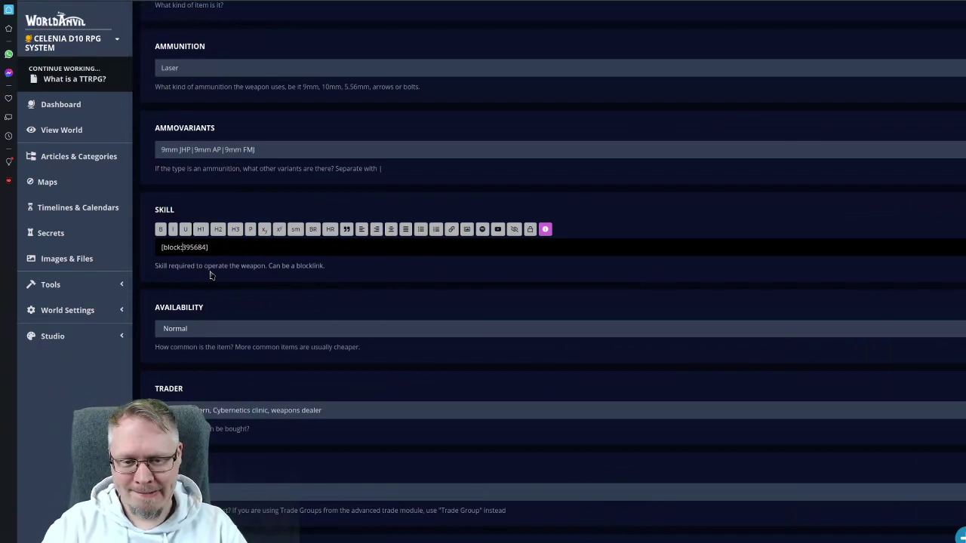
pyautogui.write('link')
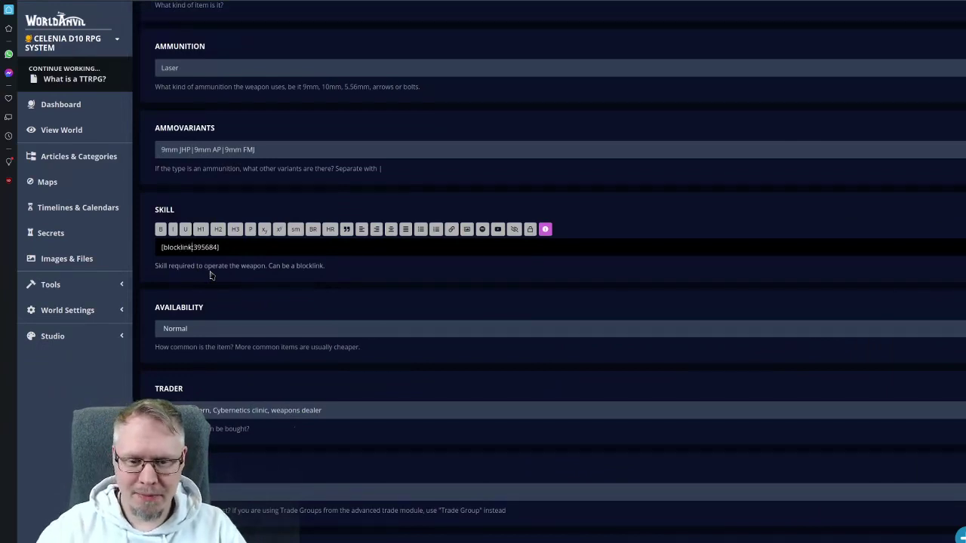
# - Set the new Kaiþr sheet's availability to Rare and its trader to B, U22
pyautogui.click(194, 332)
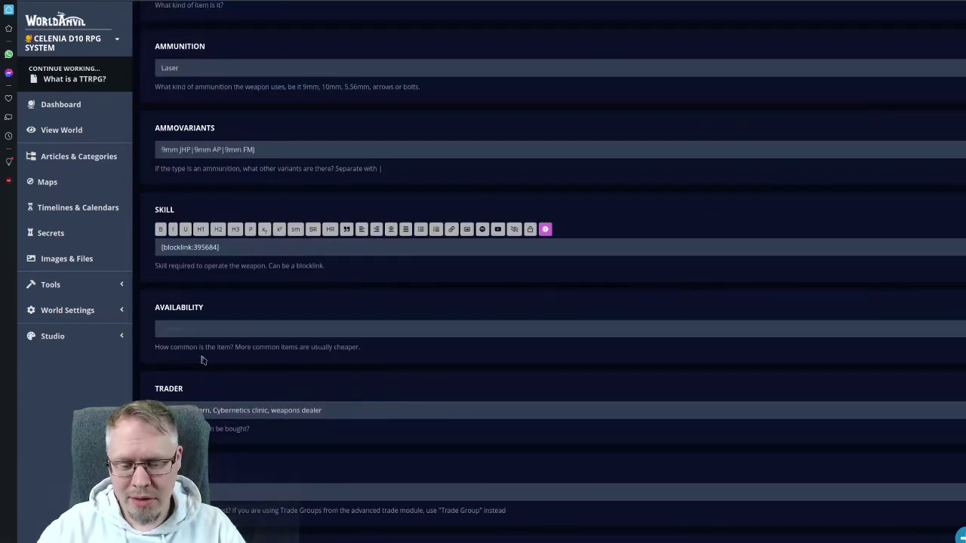
pyautogui.click(243, 301)
pyautogui.scroll(-2, 244, 300)
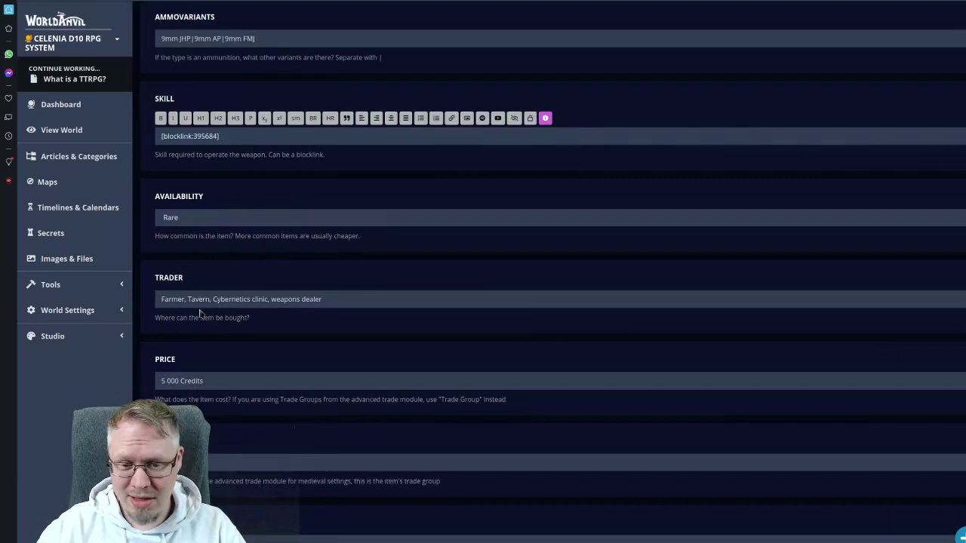
pyautogui.click(198, 302)
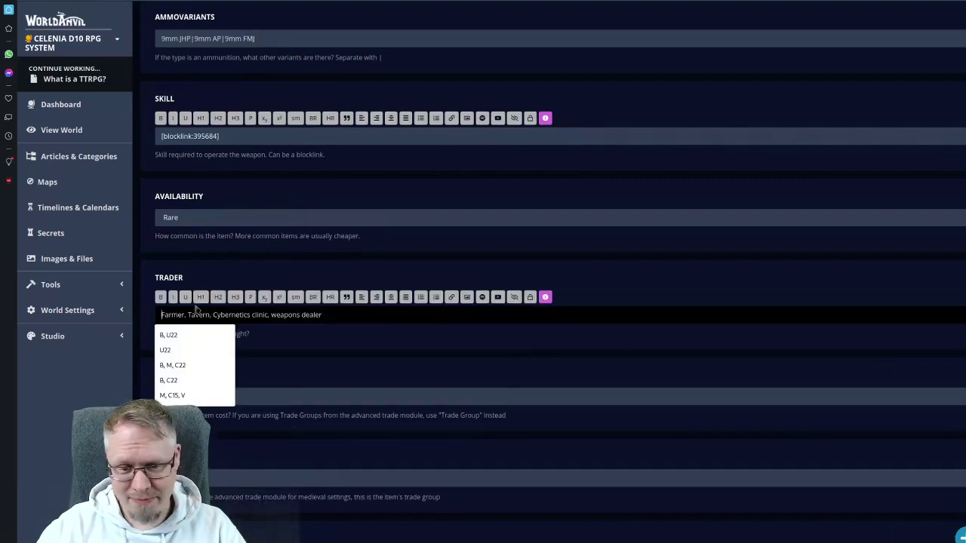
pyautogui.click(195, 336)
# - Set the trade group to G12 and the weight to 3.3 pounds
pyautogui.scroll(-3, 302, 349)
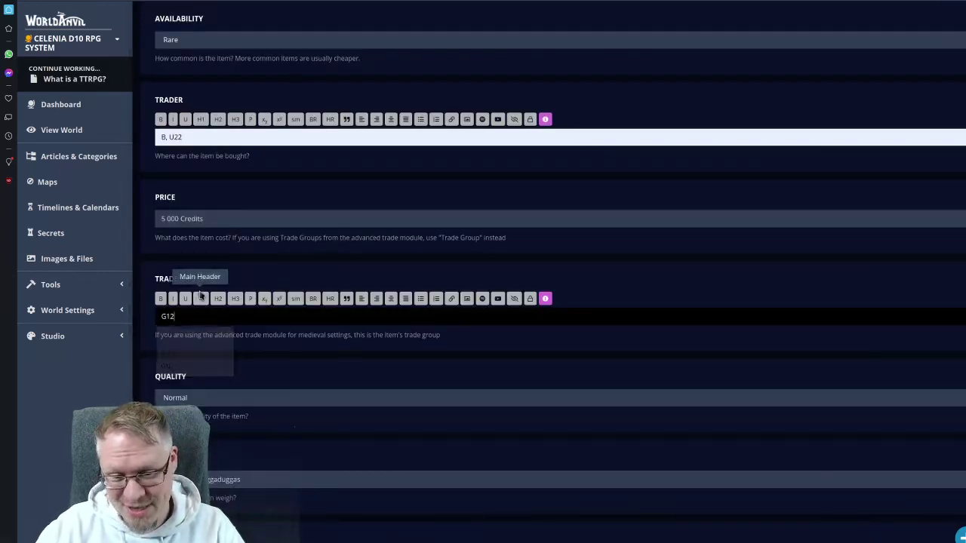
pyautogui.click(272, 269)
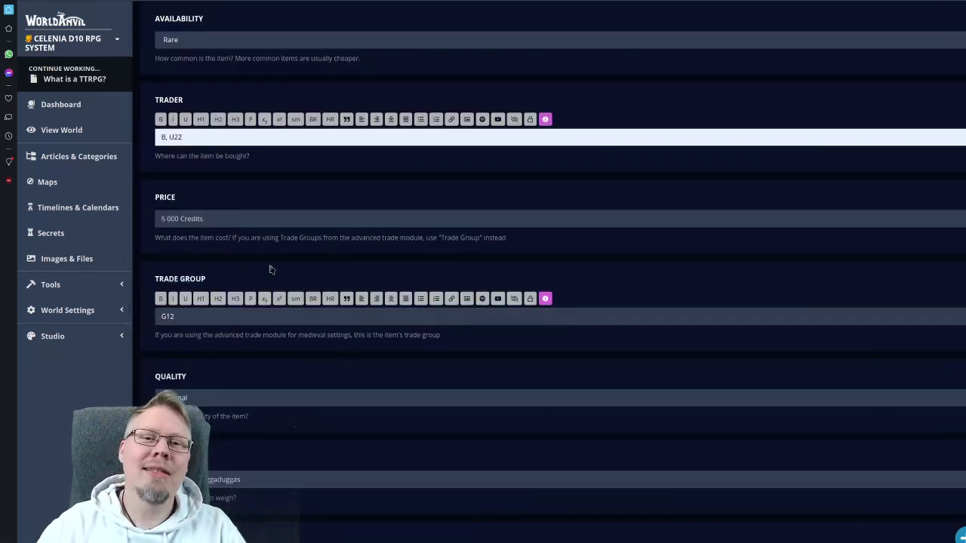
pyautogui.scroll(-2, 271, 269)
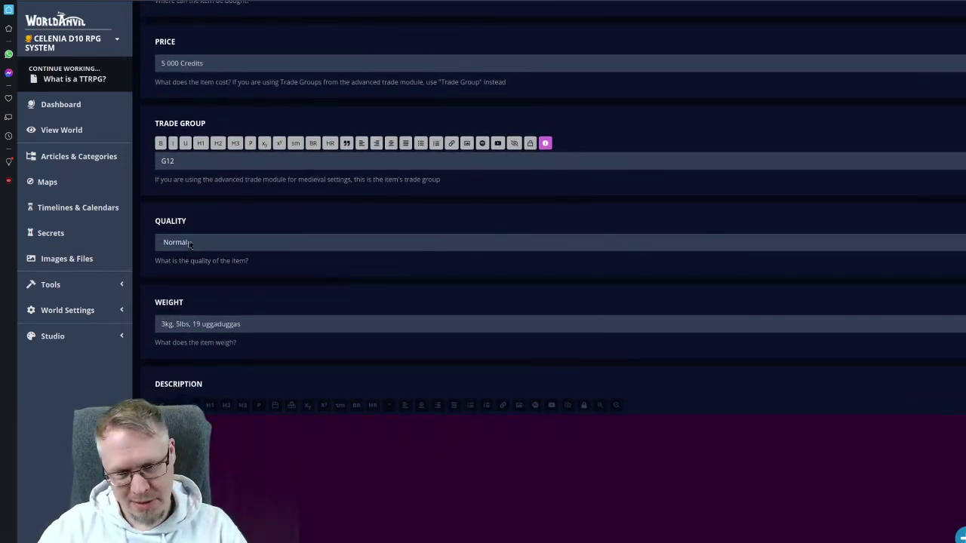
pyautogui.click(192, 325)
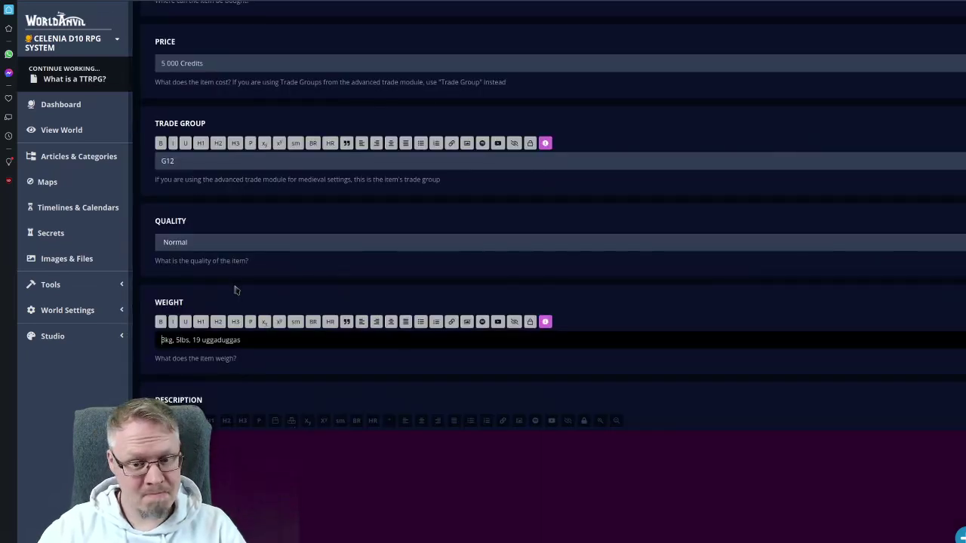
pyautogui.write('3.3 pounds')
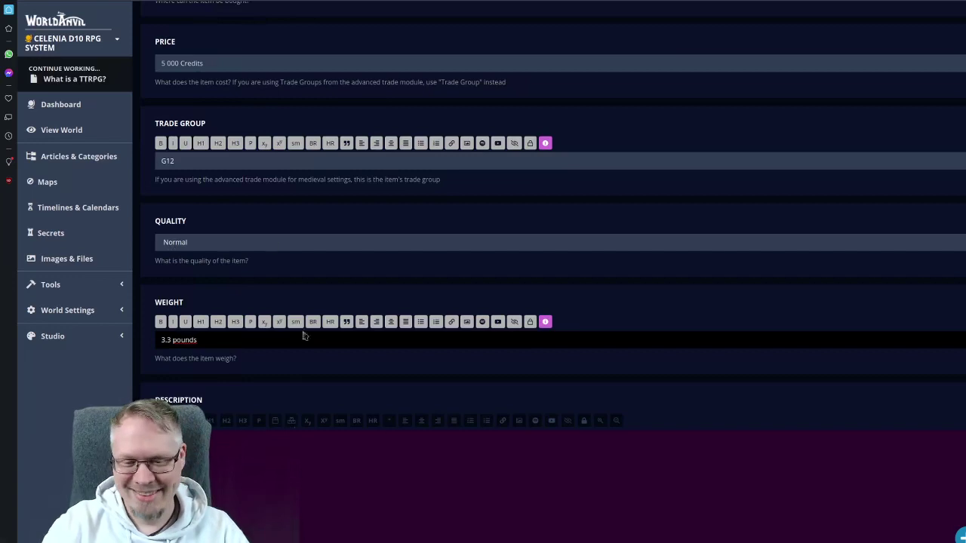
pyautogui.click(322, 281)
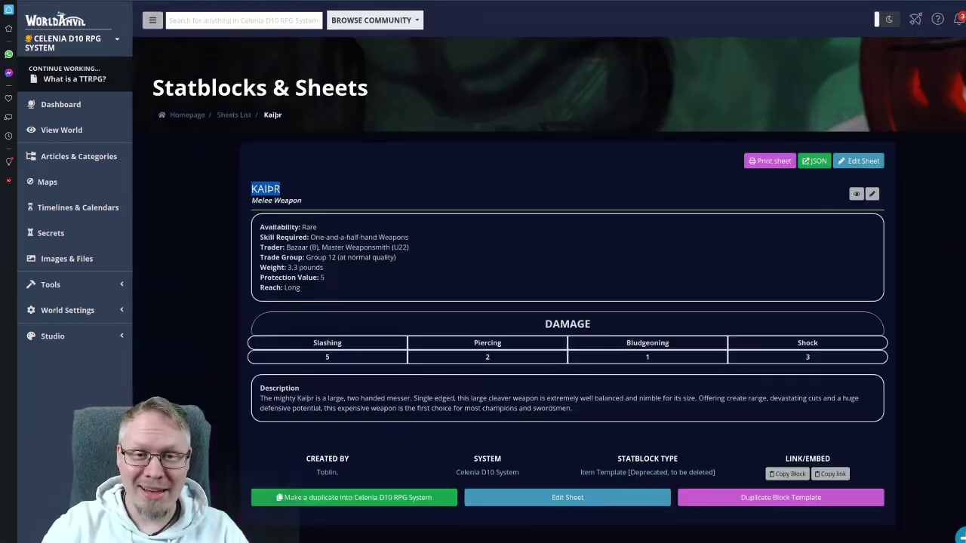
# - Copy the old Kaiþr sheet's description into the new sheet and replace the word "range" with "reach"
pyautogui.click(436, 195)
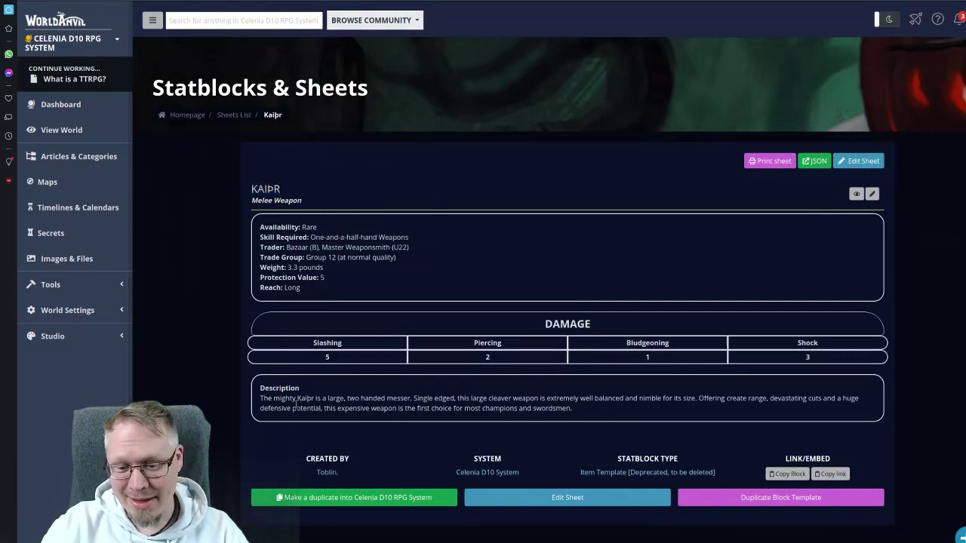
pyautogui.moveTo(261, 398); pyautogui.dragTo(519, 425)
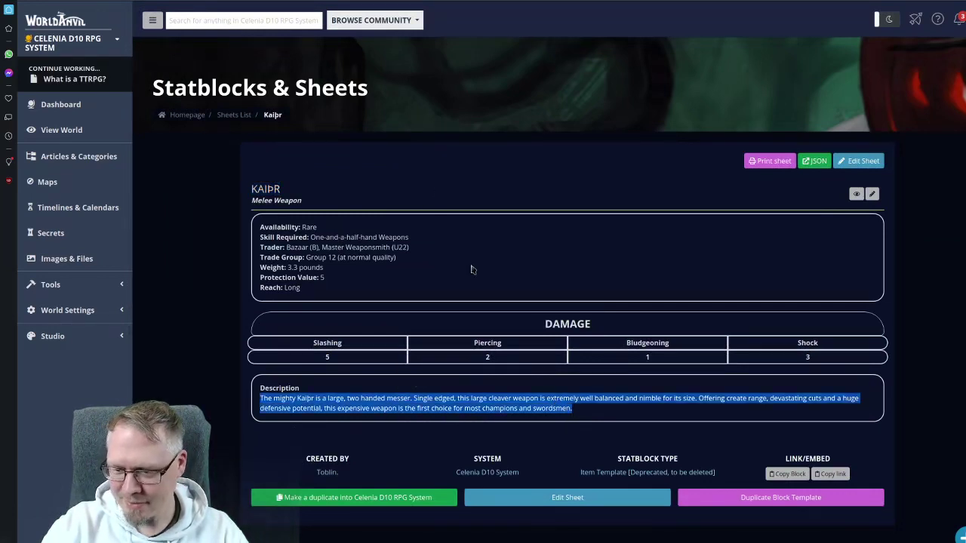
pyautogui.click(418, 236)
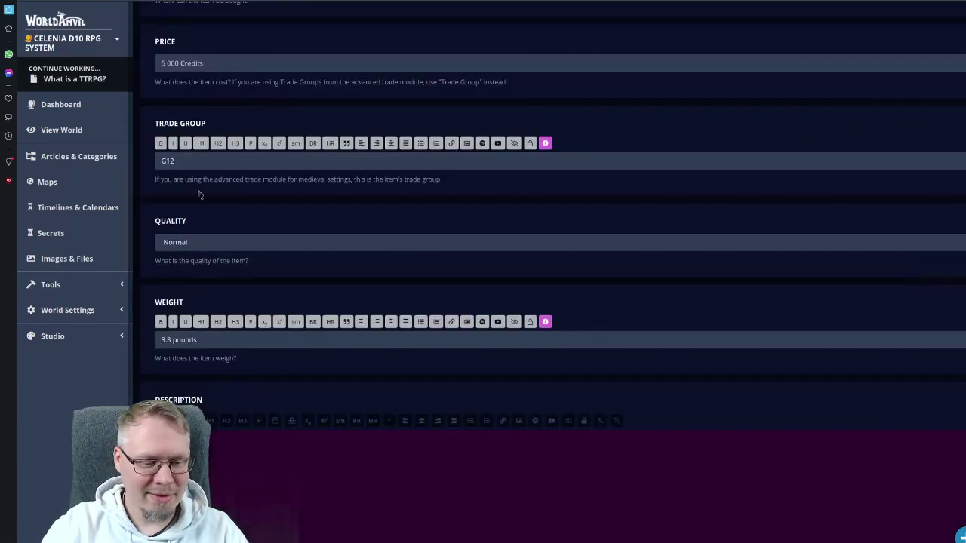
pyautogui.scroll(-2, 368, 383)
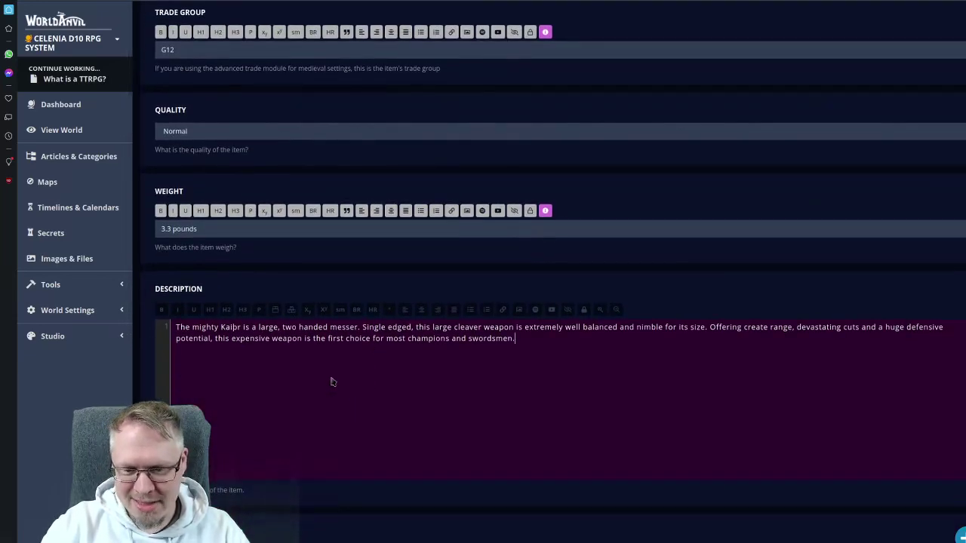
pyautogui.click(339, 375)
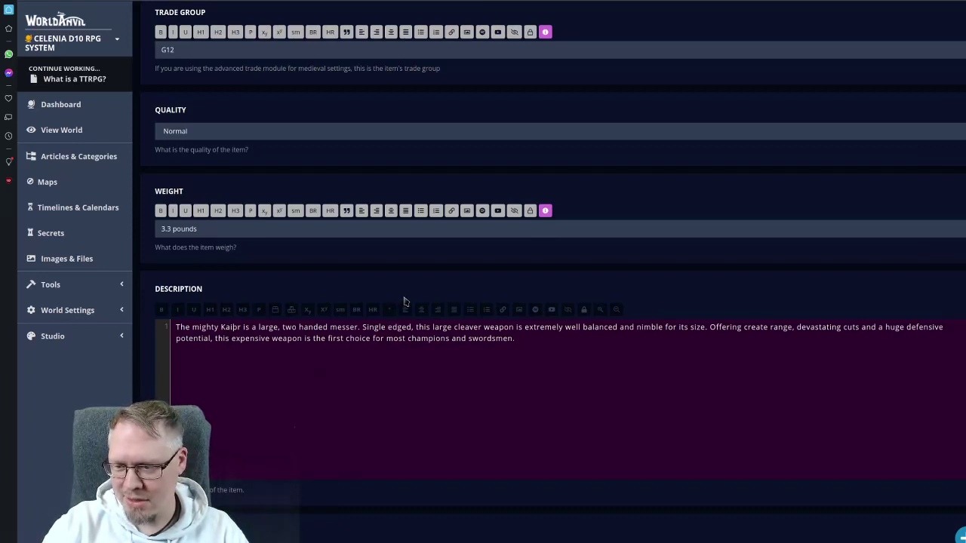
pyautogui.doubleClick(785, 327)
pyautogui.write('reach')
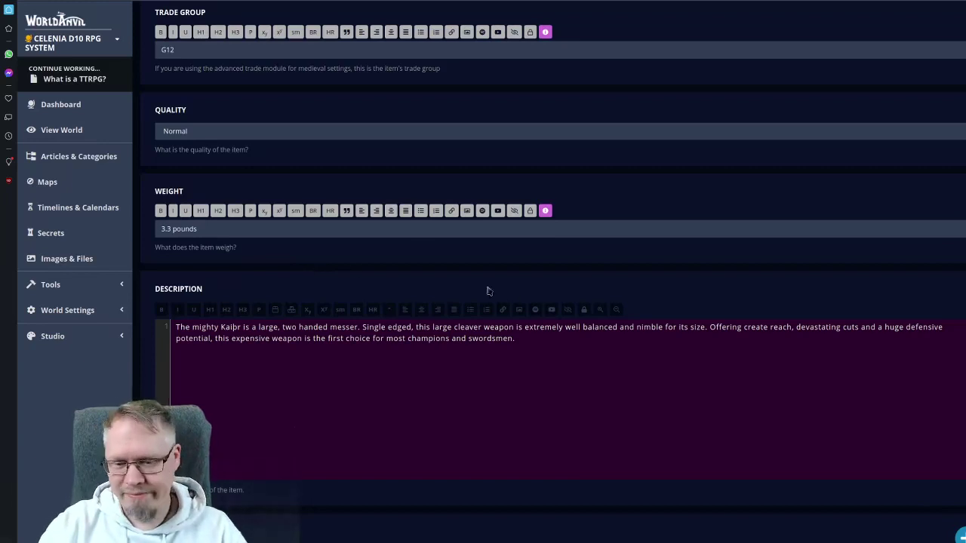
# - Set the damage values to Slash 5, Pierce 2, Blunt 1 and Shock 3, leaving Energy blank
pyautogui.scroll(-2, 447, 258)
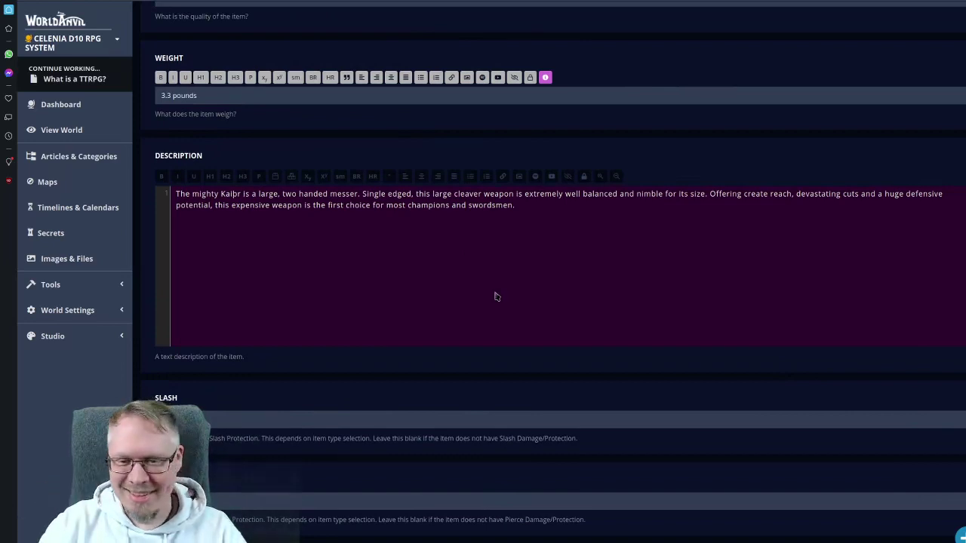
pyautogui.scroll(-1, 480, 330)
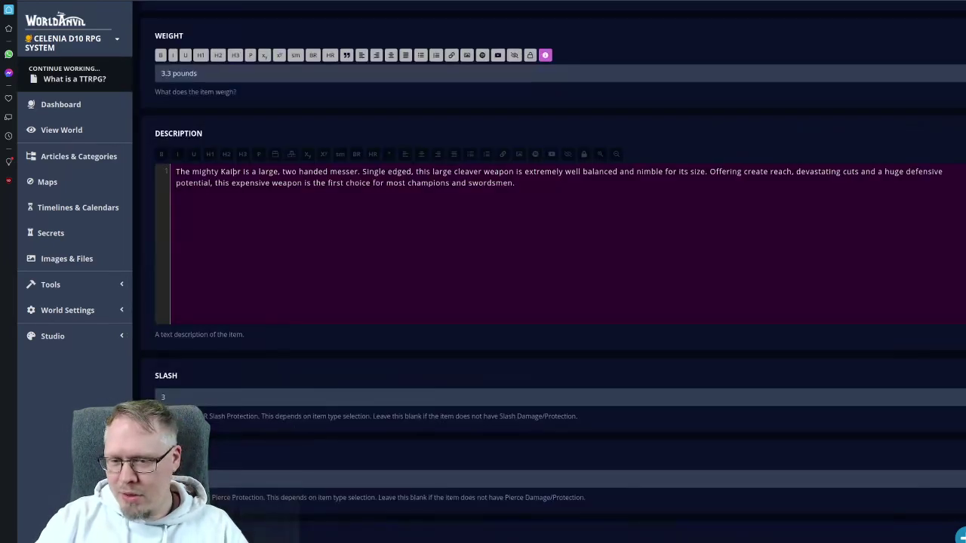
pyautogui.scroll(-5, 240, 316)
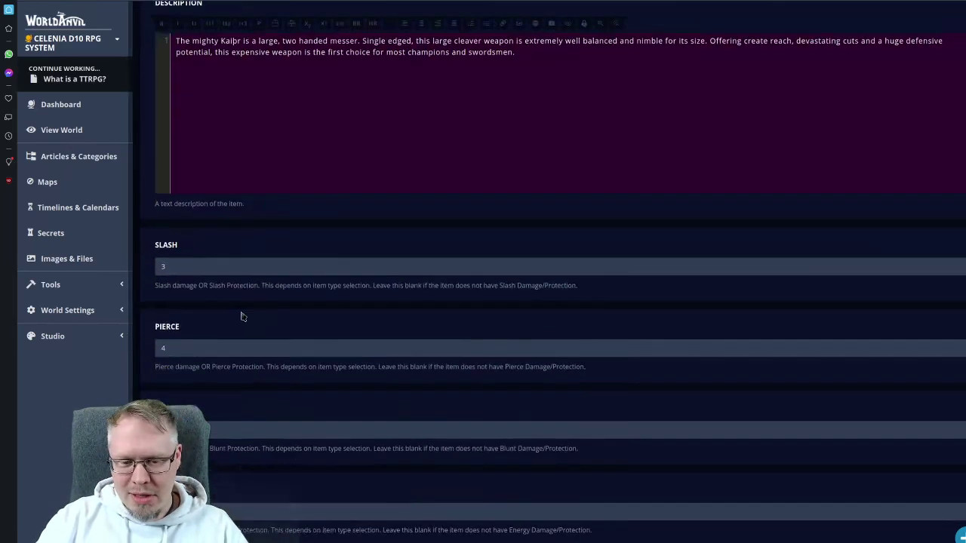
pyautogui.click(173, 178)
pyautogui.press('Tab')
pyautogui.write('2')
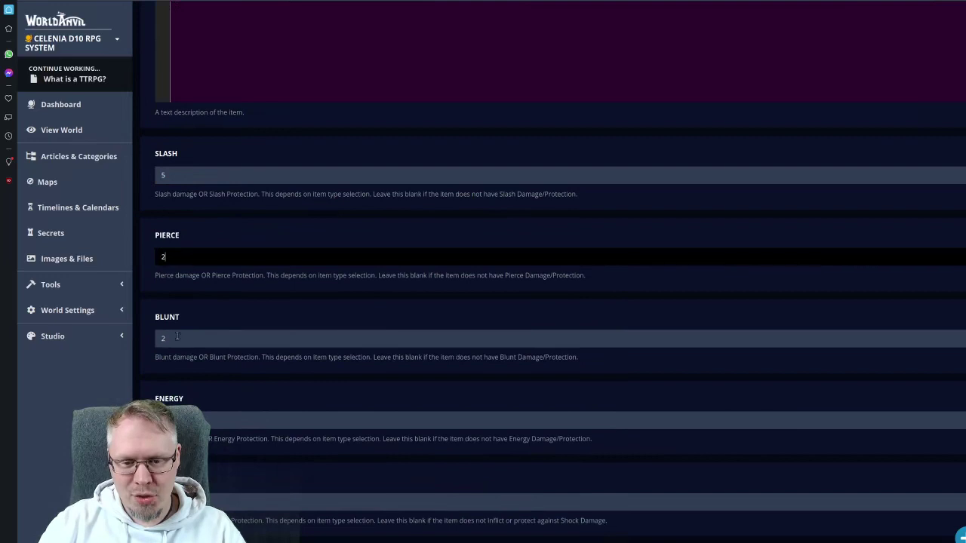
pyautogui.press('Tab')
pyautogui.write('1')
pyautogui.press('Tab')
pyautogui.press('Tab')
pyautogui.scroll(-4, 347, 339)
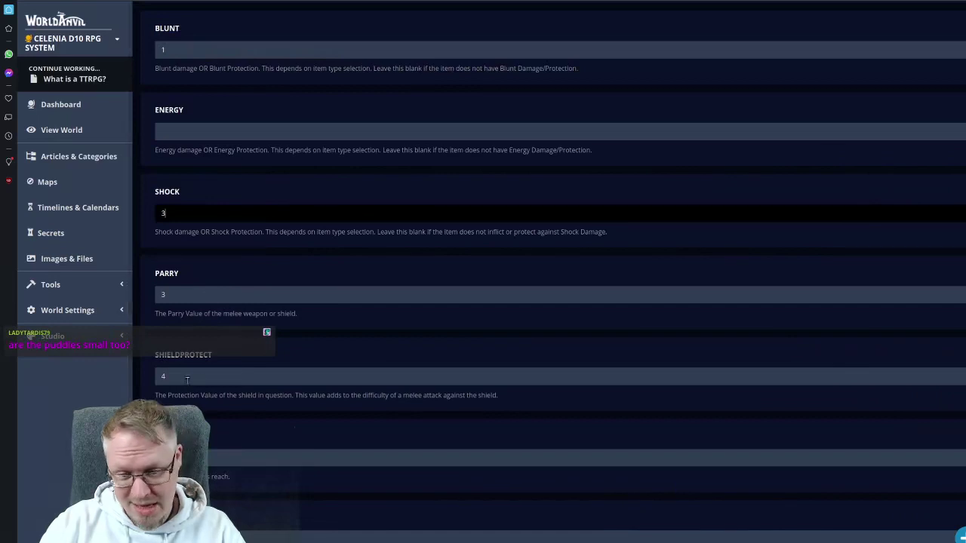
# - Set the parry value to 5 and the reach to Long, checking them against the old Kaiþr sheet
pyautogui.click(187, 295)
pyautogui.press('BackSpace')
pyautogui.write('5')
pyautogui.click(253, 259)
pyautogui.scroll(-1, 254, 256)
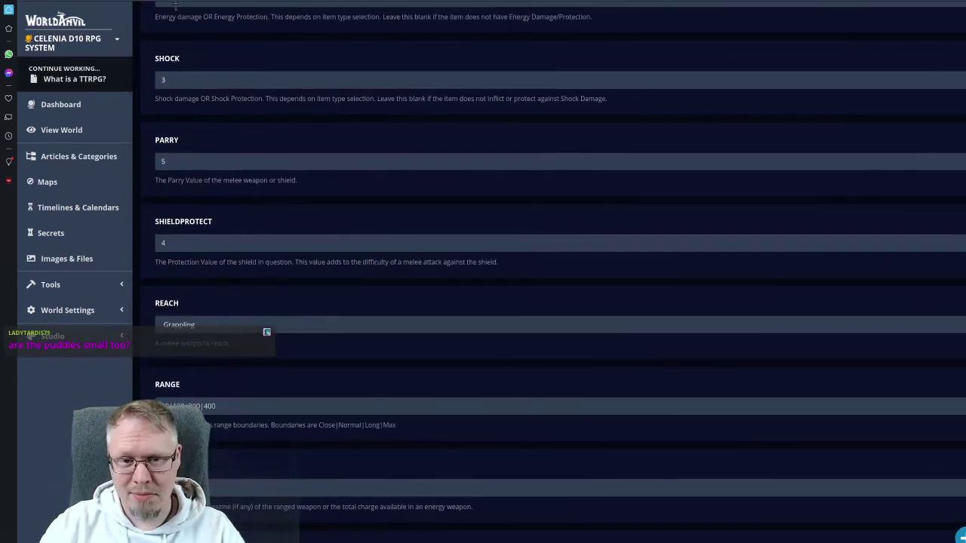
pyautogui.scroll(2, 208, 117)
pyautogui.scroll(2, 226, 187)
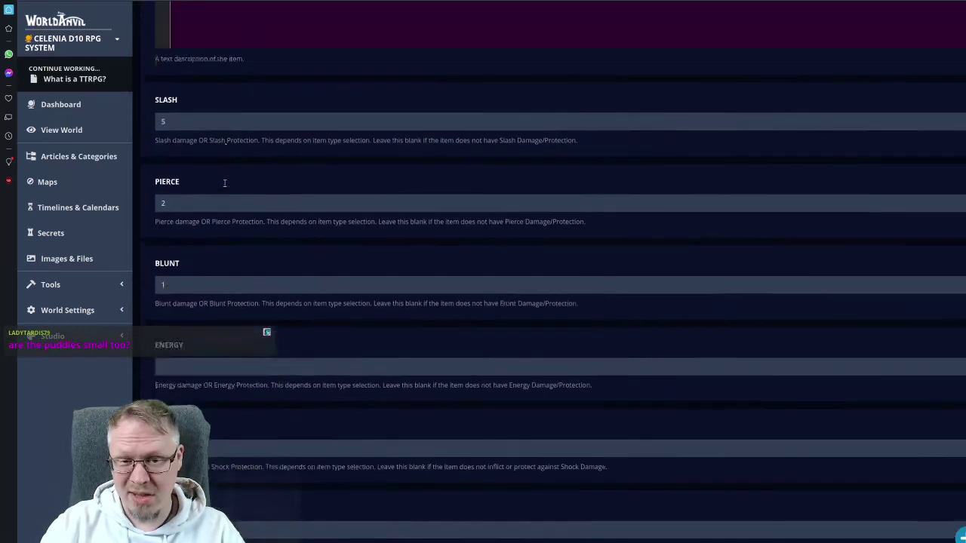
pyautogui.scroll(-4, 230, 189)
pyautogui.scroll(-1, 230, 190)
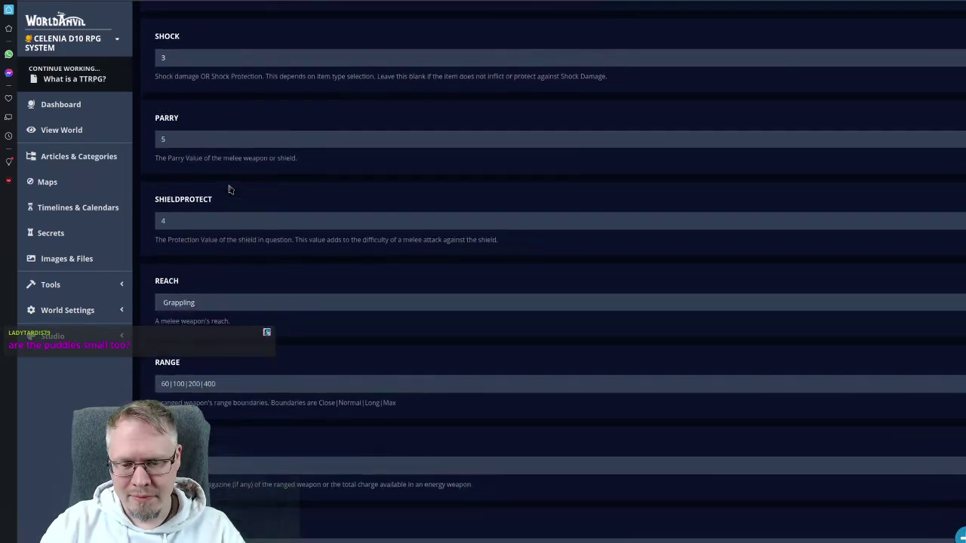
pyautogui.hotkey('ctrl', 's')
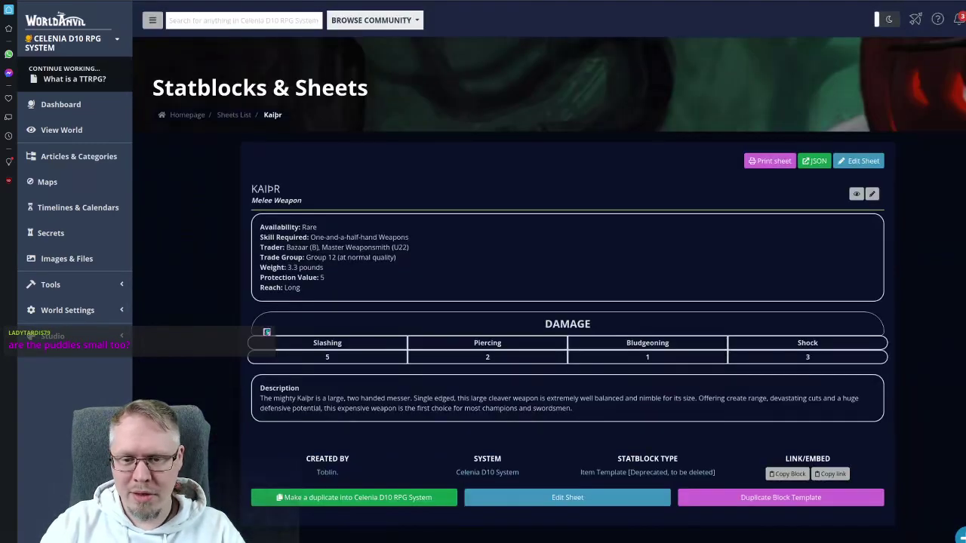
pyautogui.hotkey('alt', 'Left')
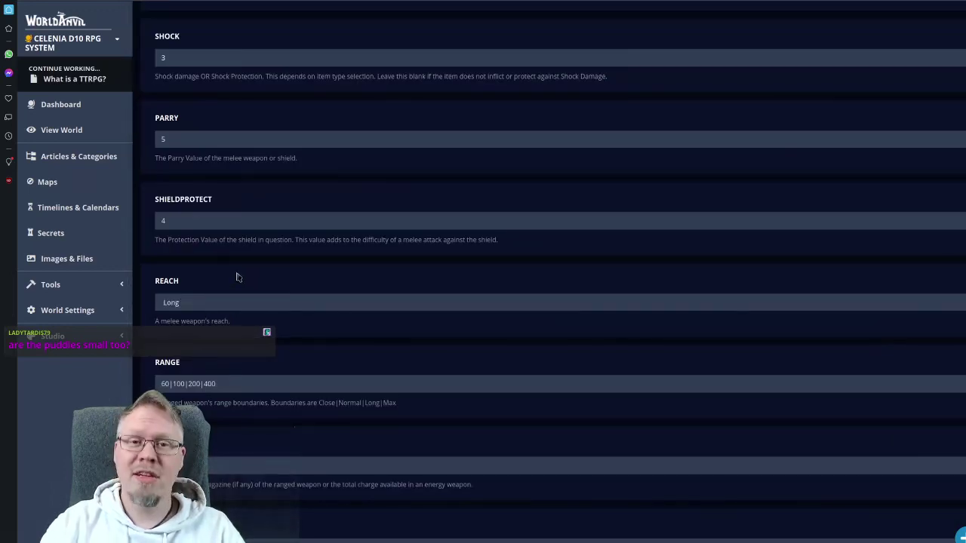
# - Allow users to view the new Kaiþr sheet and share it with the community, and save the changes
pyautogui.hotkey('ctrl', 's')
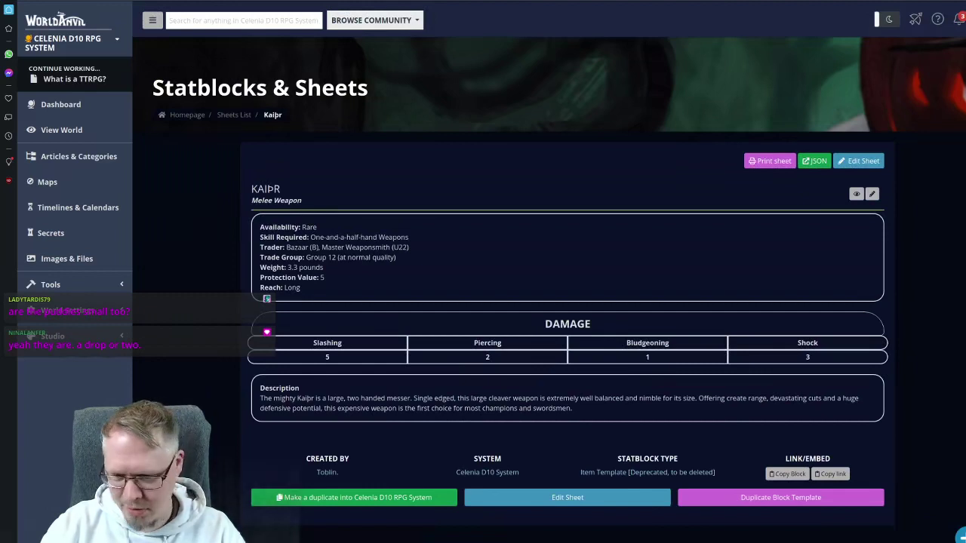
pyautogui.hotkey('alt', 'Left')
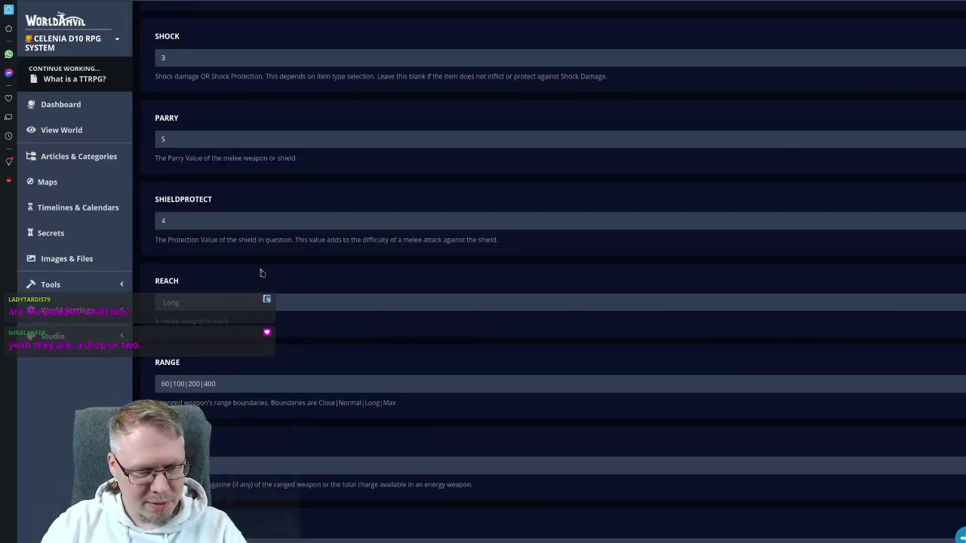
pyautogui.scroll(-6, 236, 323)
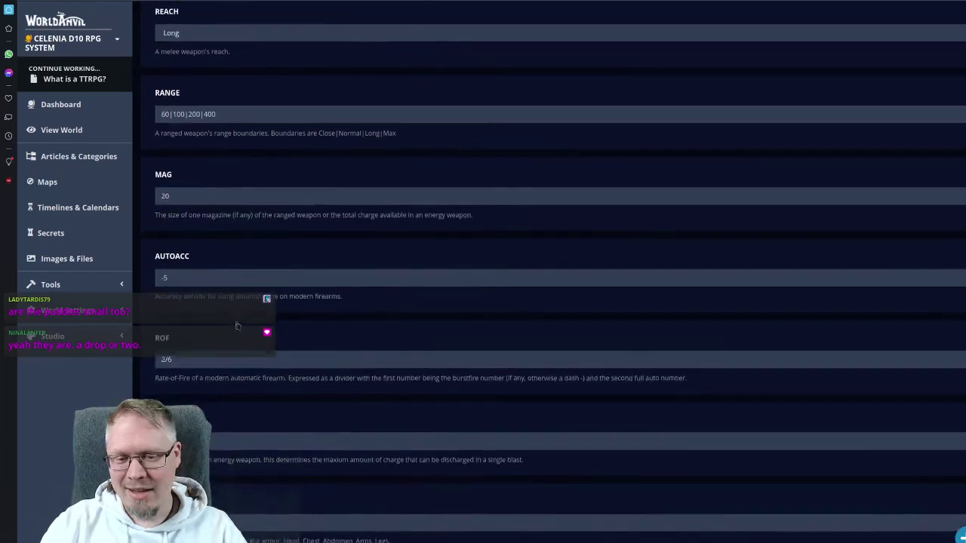
pyautogui.scroll(-3, 236, 322)
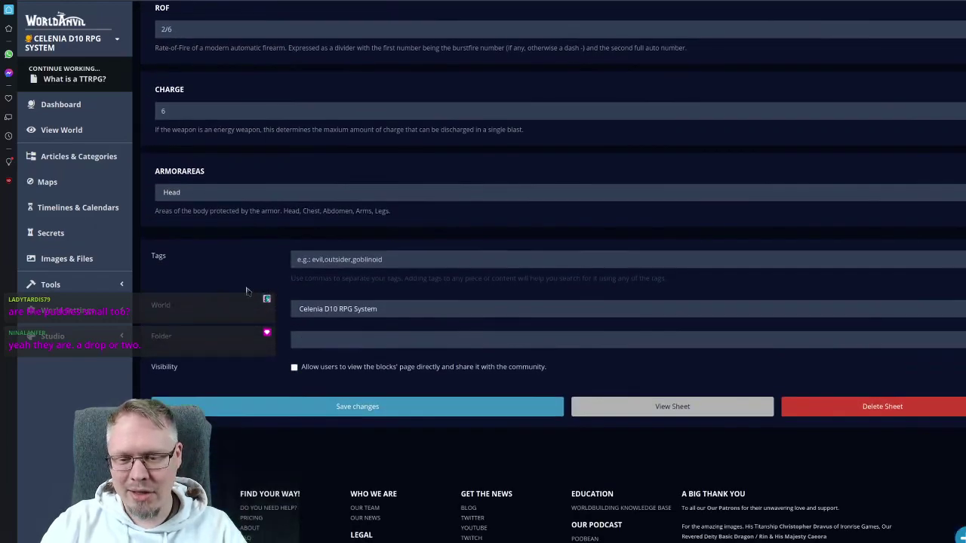
pyautogui.click(294, 367)
pyautogui.click(311, 405)
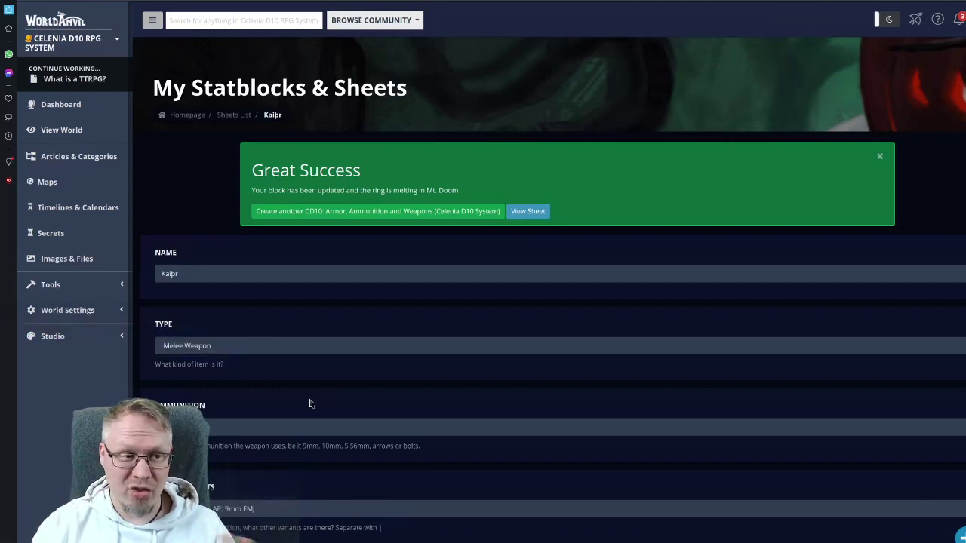
pyautogui.scroll(-10, 310, 403)
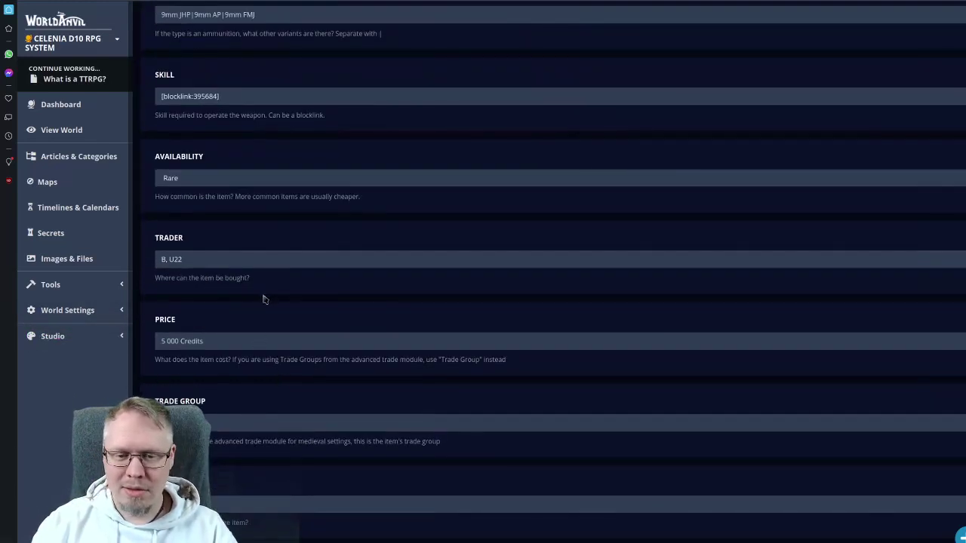
# - Fill the new Kaiþr sheet's tags with the existing set Medieval,Melee,One-Handed,Weapon,Duel
pyautogui.scroll(-5, 264, 297)
pyautogui.scroll(-5, 306, 339)
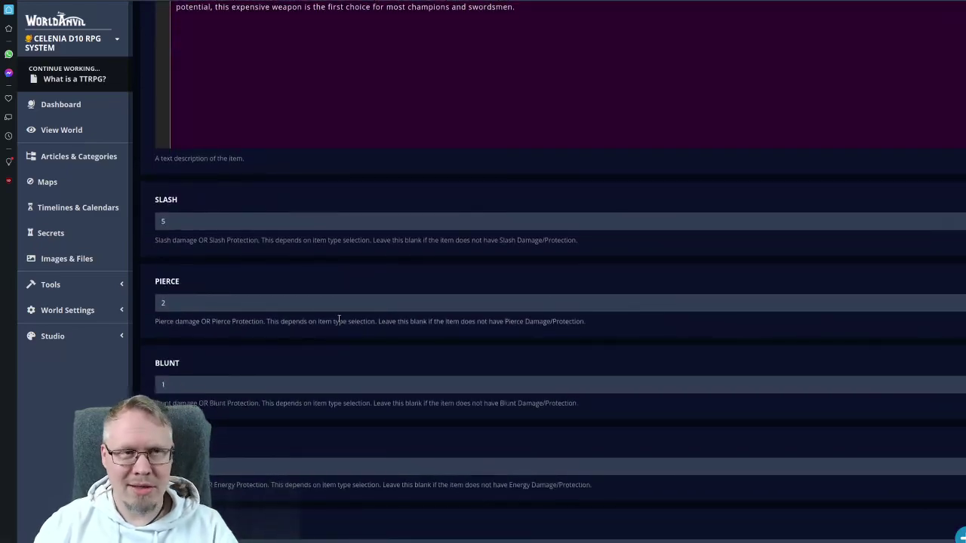
pyautogui.scroll(-7, 341, 396)
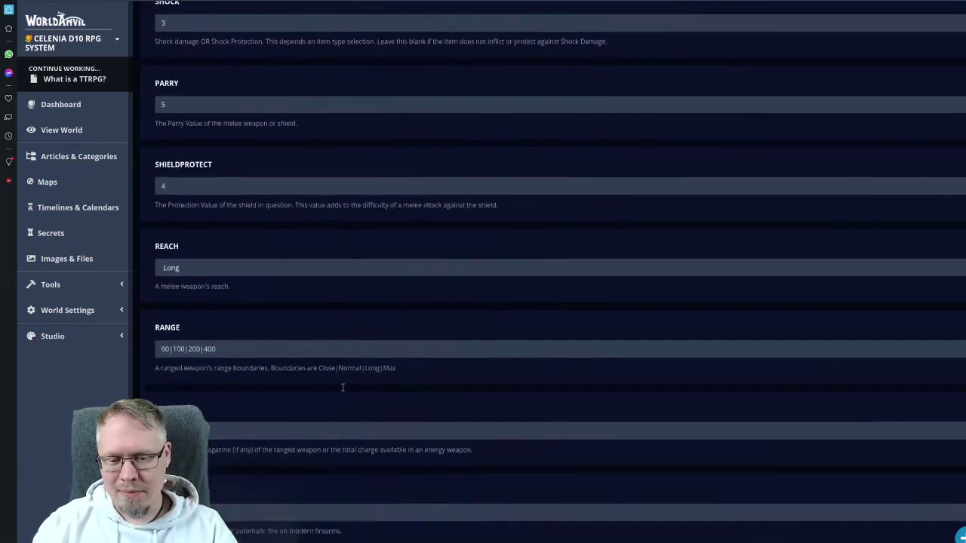
pyautogui.scroll(-5, 342, 387)
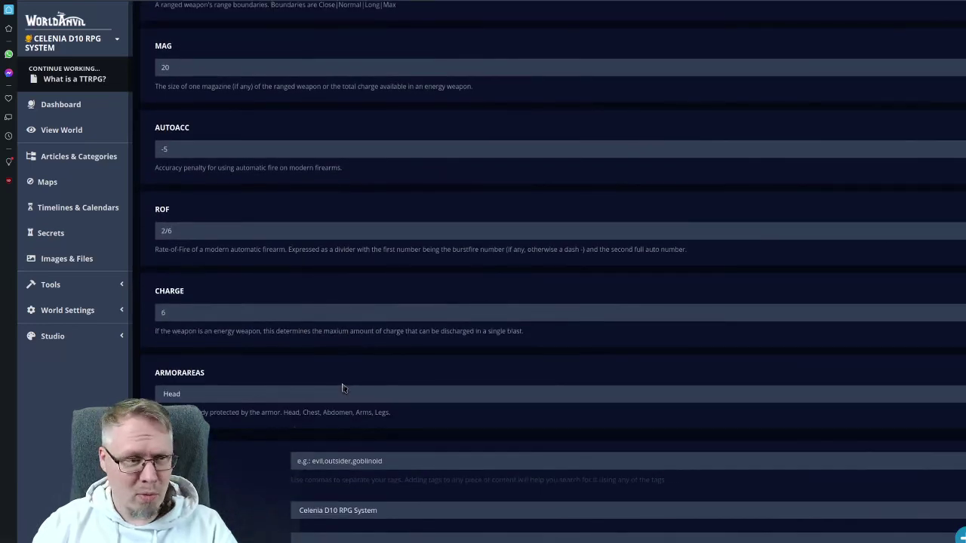
pyautogui.scroll(-1, 352, 368)
pyautogui.click(336, 436)
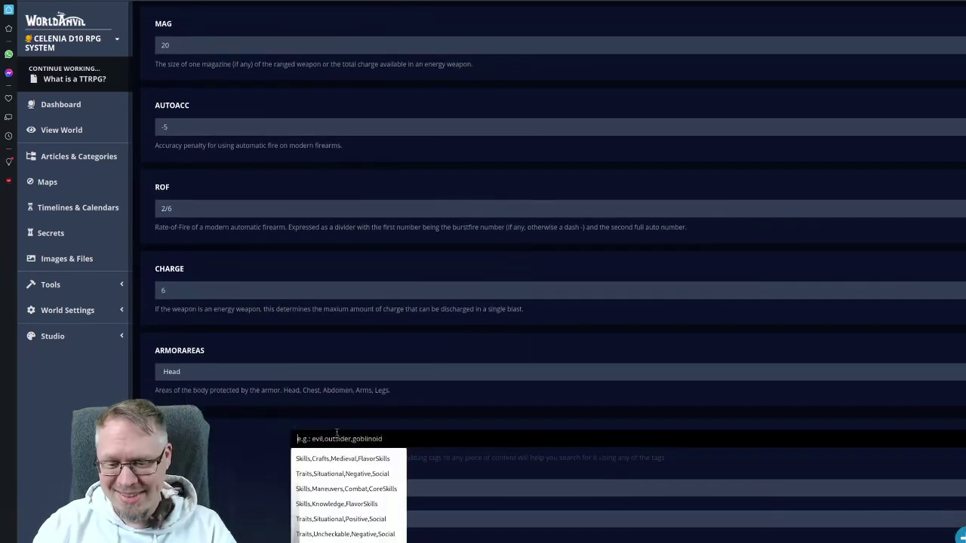
pyautogui.write('M')
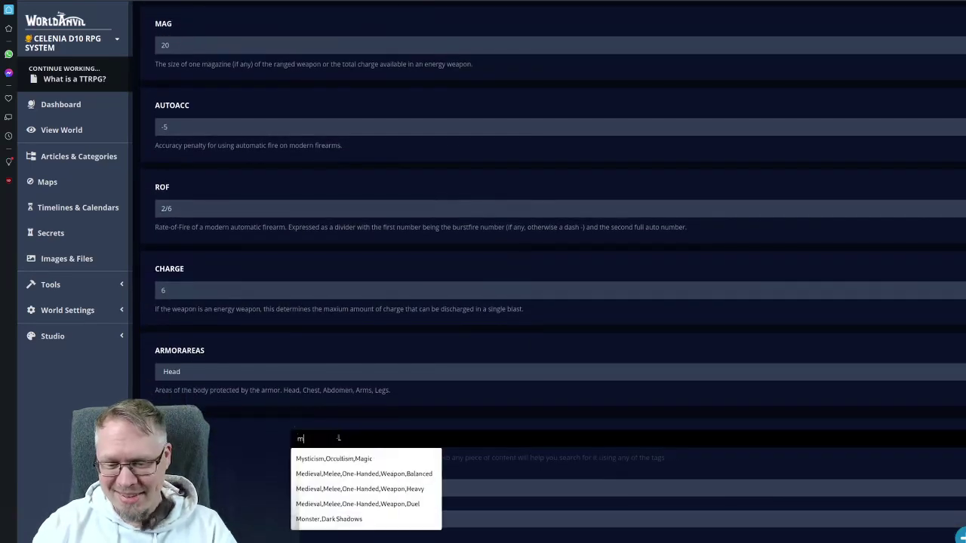
pyautogui.click(394, 504)
pyautogui.press('Return')
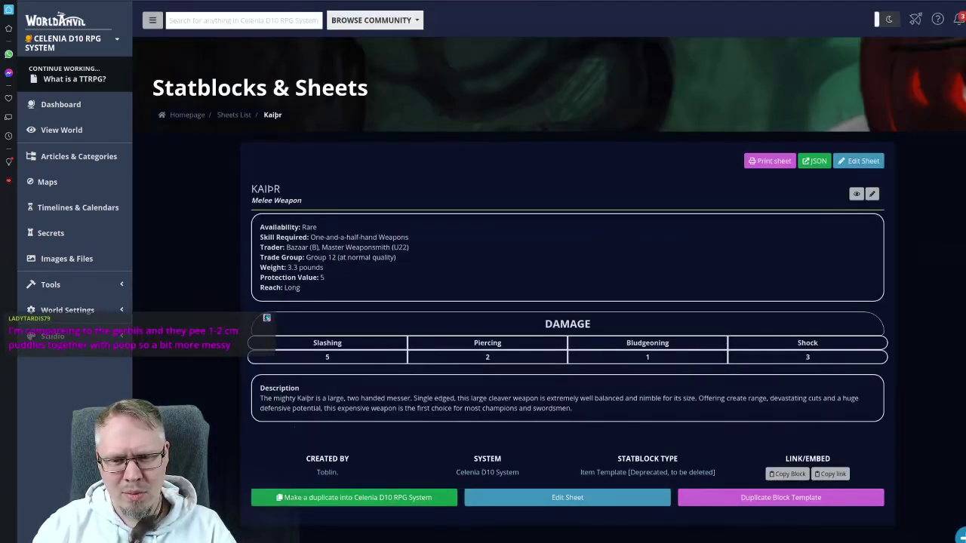
# - Replace the Duel tag with Bastard in the new Kaiþr sheet and save the changes
pyautogui.hotkey('alt', 'Left')
pyautogui.doubleClick(426, 438)
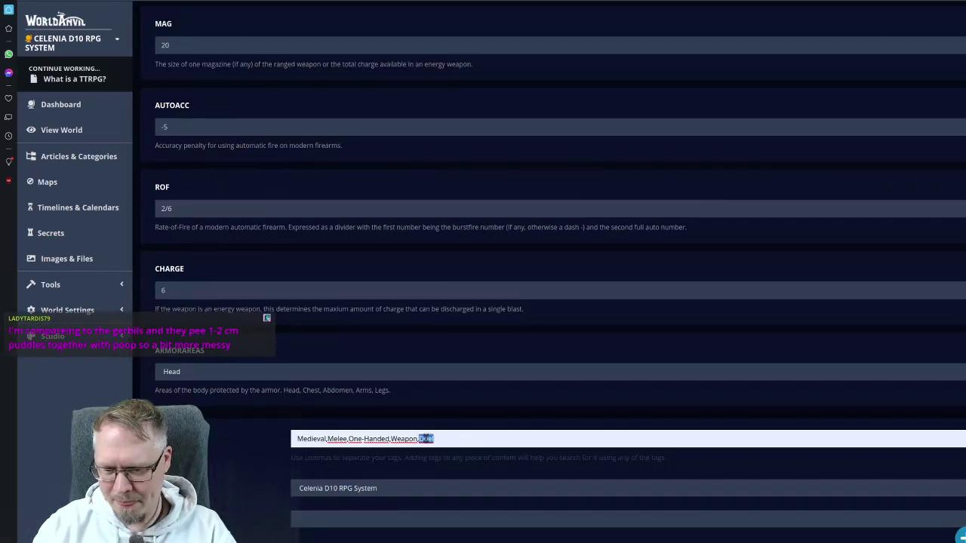
pyautogui.write('Bastard')
pyautogui.click(504, 414)
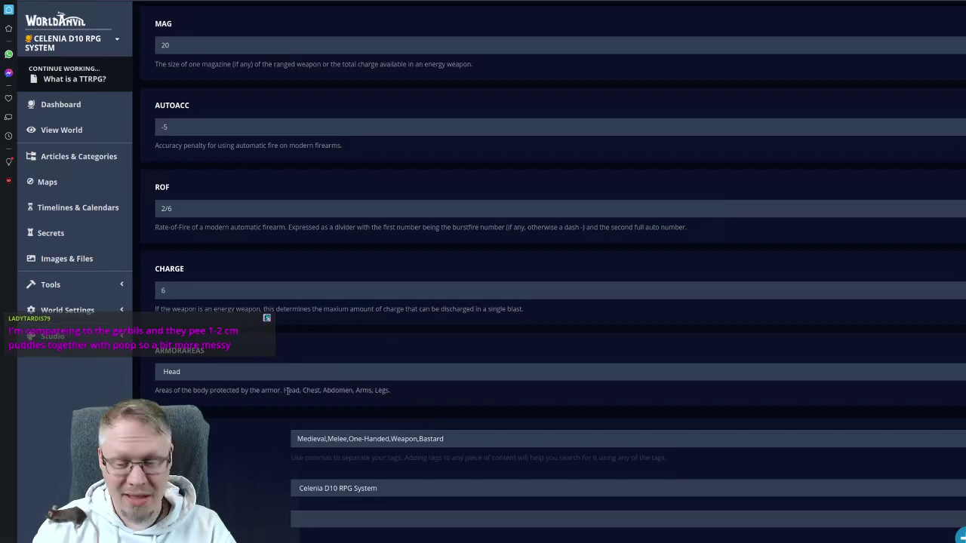
pyautogui.scroll(-2, 243, 457)
pyautogui.click(372, 430)
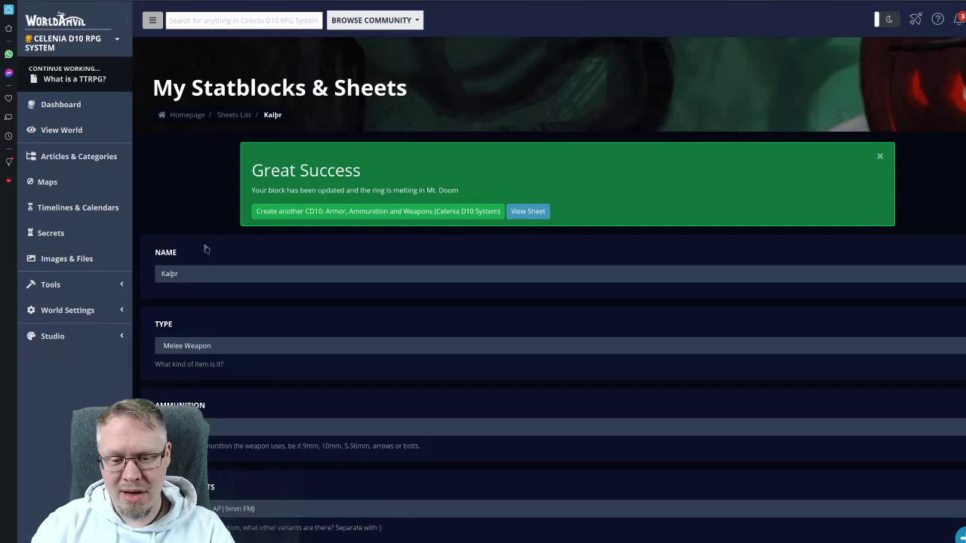
# - Open the old deprecated Kaiþr sheet for editing and delete it
pyautogui.click(527, 212)
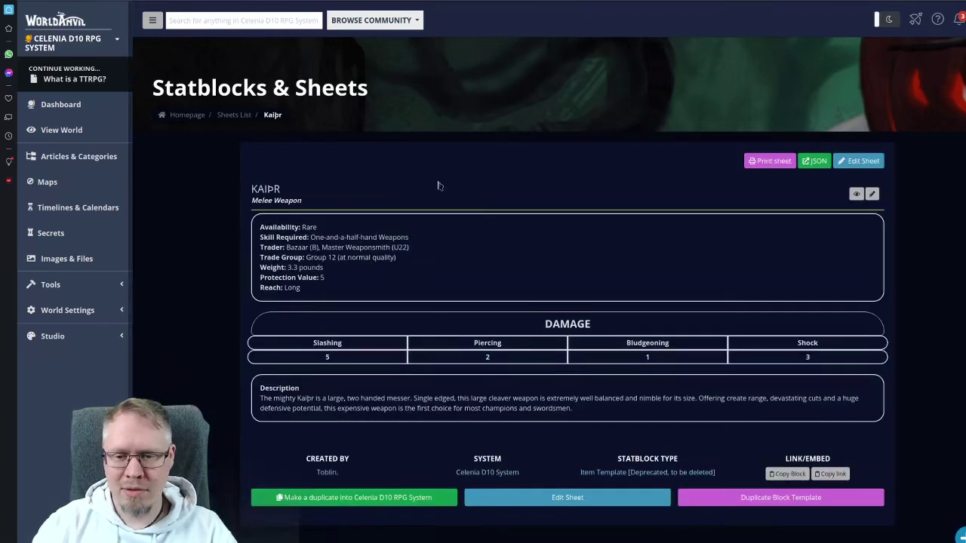
pyautogui.click(860, 161)
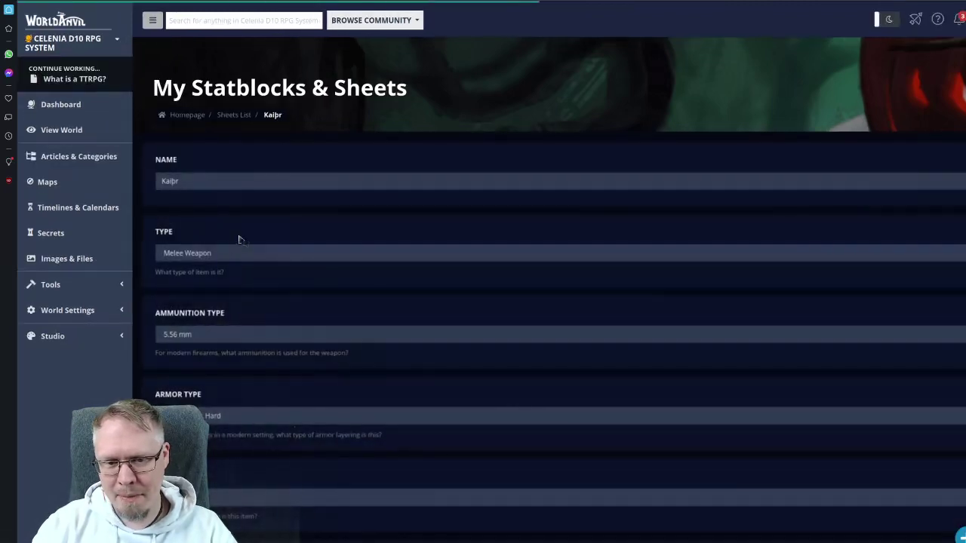
pyautogui.click(802, 294)
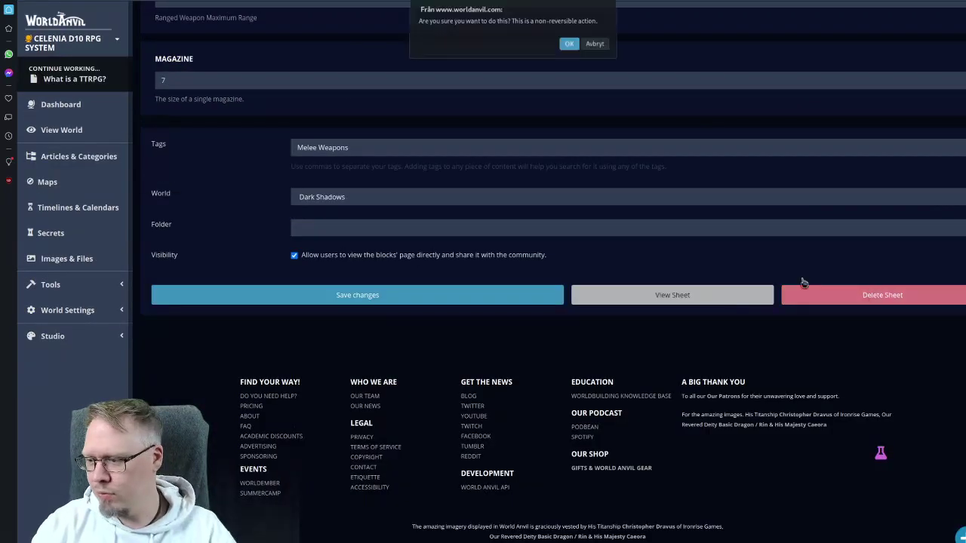
pyautogui.click(567, 45)
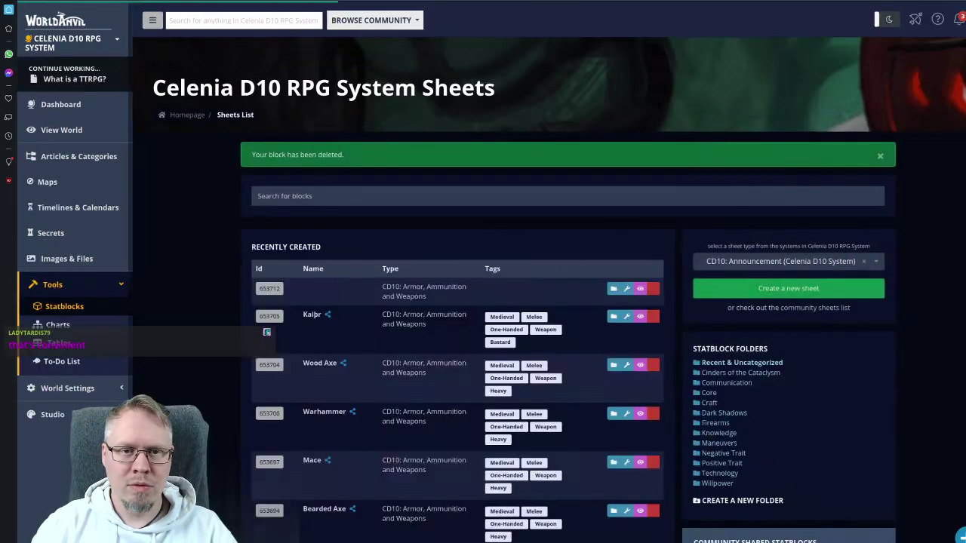
# - Search the statblocks for "longsw" and delete the old Longsword sheet that uses the deprecated Item Template
pyautogui.click(266, 332)
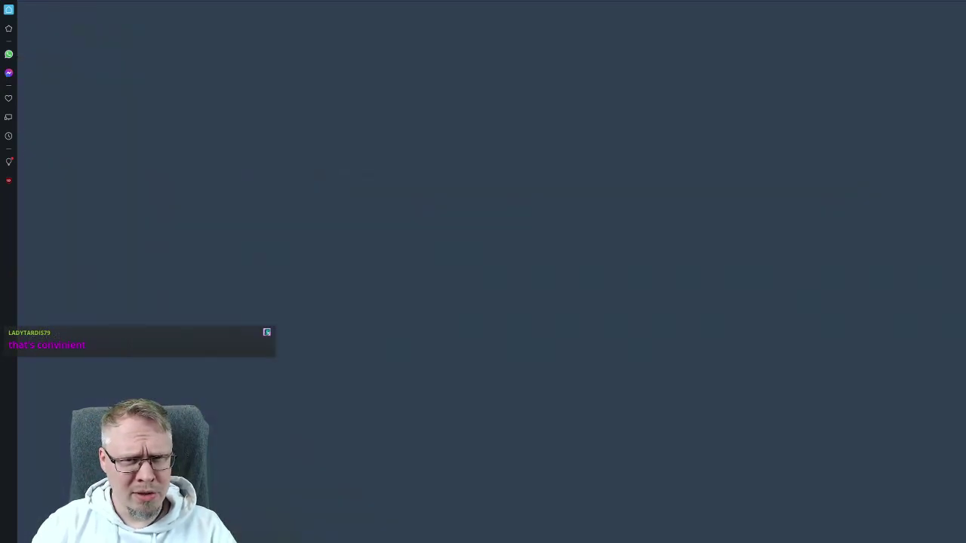
pyautogui.write('longsw')
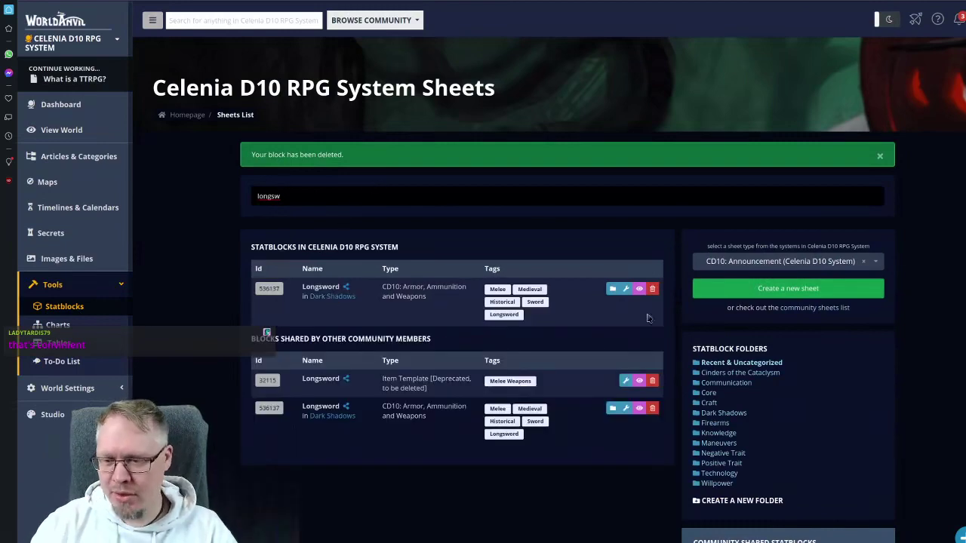
pyautogui.click(640, 289)
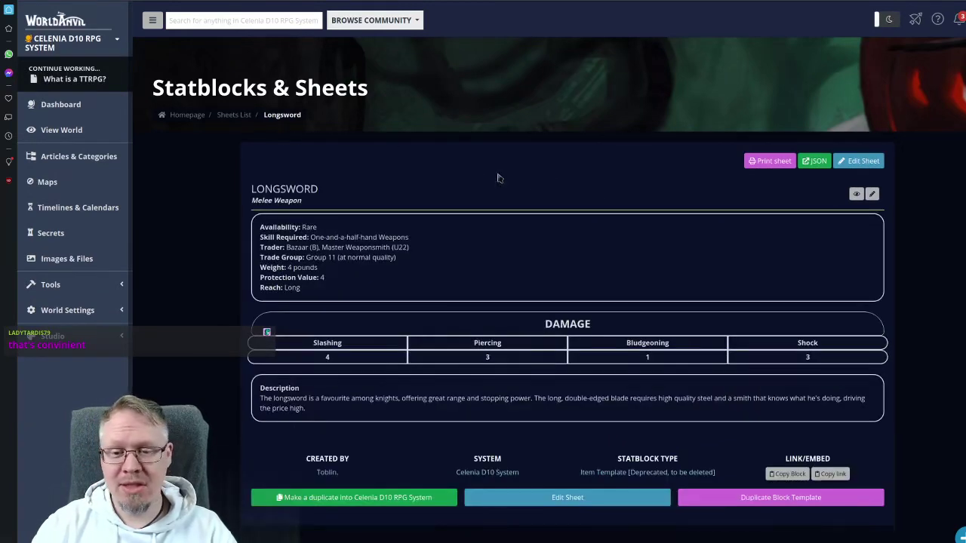
pyautogui.scroll(-3, 498, 178)
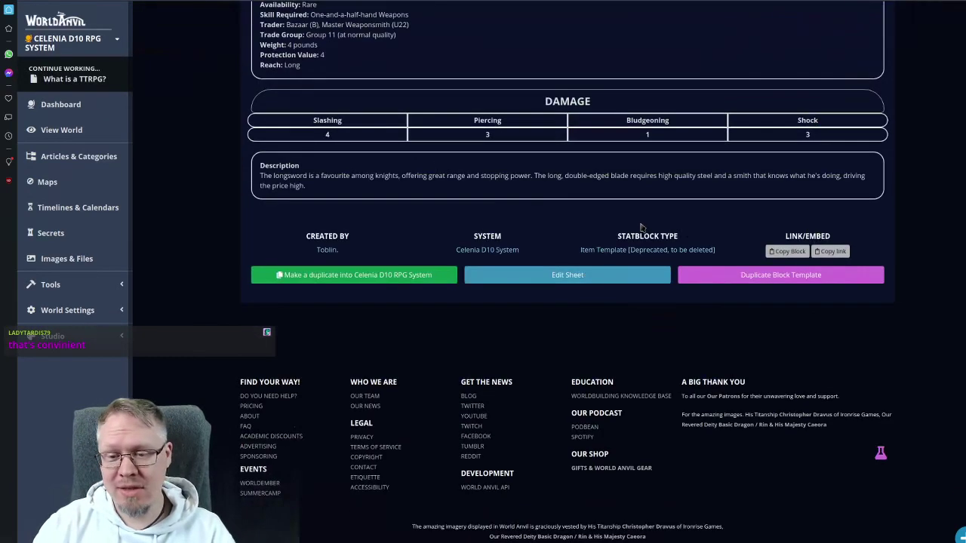
pyautogui.click(599, 280)
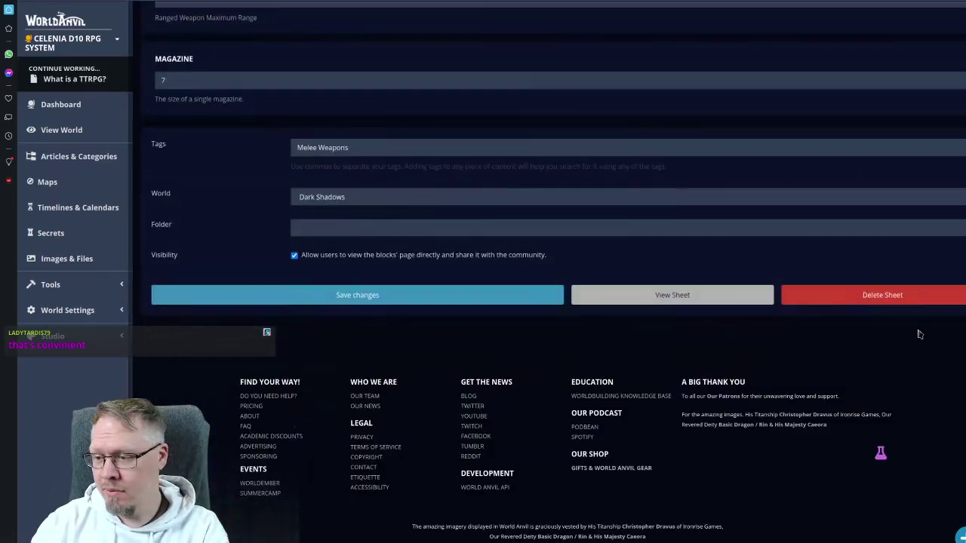
pyautogui.click(905, 296)
pyautogui.click(567, 43)
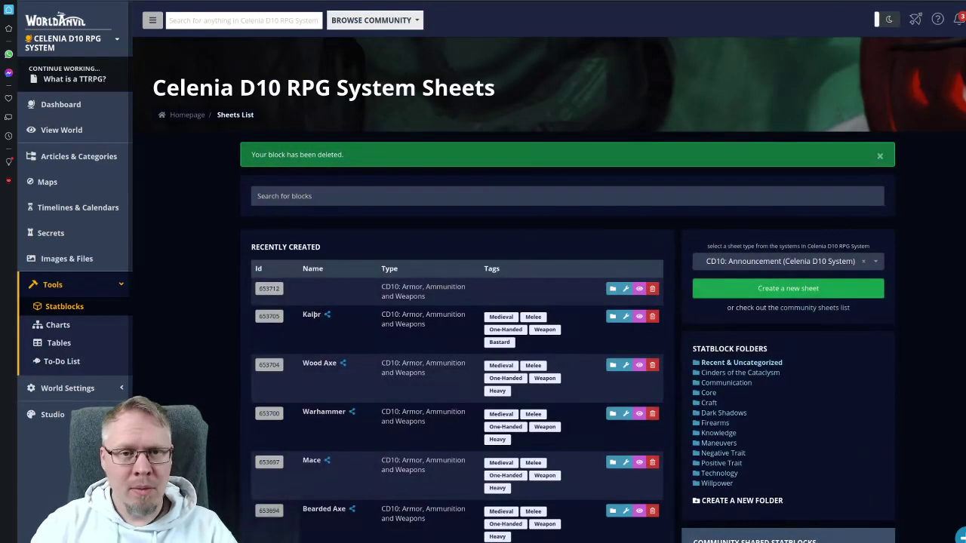
# - Check the old Pike sheet and name the new CD10: Armor, Ammunition and Weapons sheet Pike
pyautogui.hotkey('alt', 'Left')
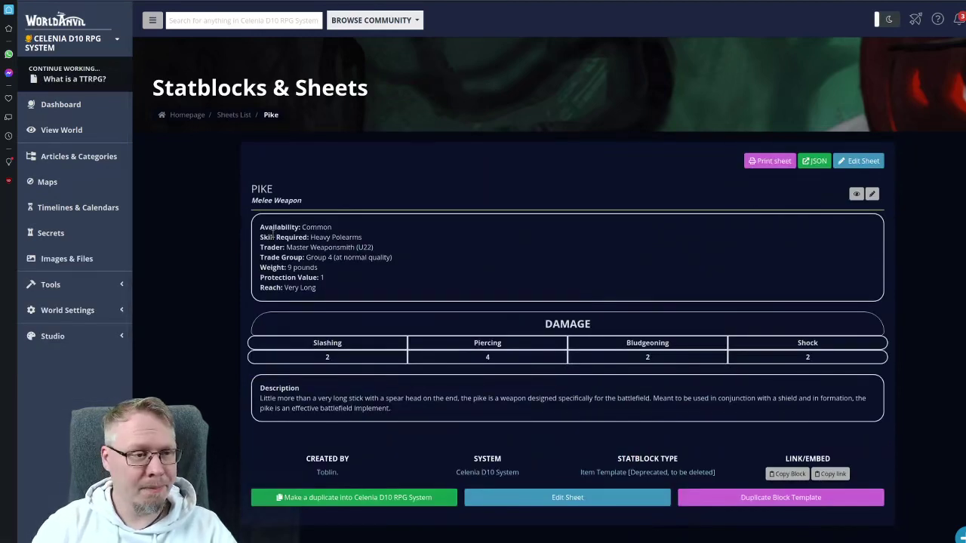
pyautogui.hotkey('alt', 'Left')
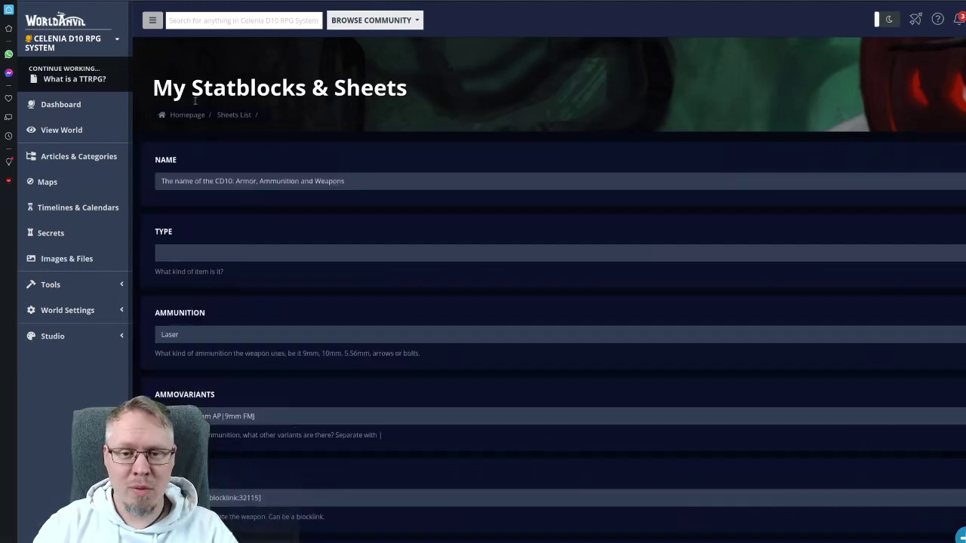
pyautogui.click(247, 181)
pyautogui.write('Pike')
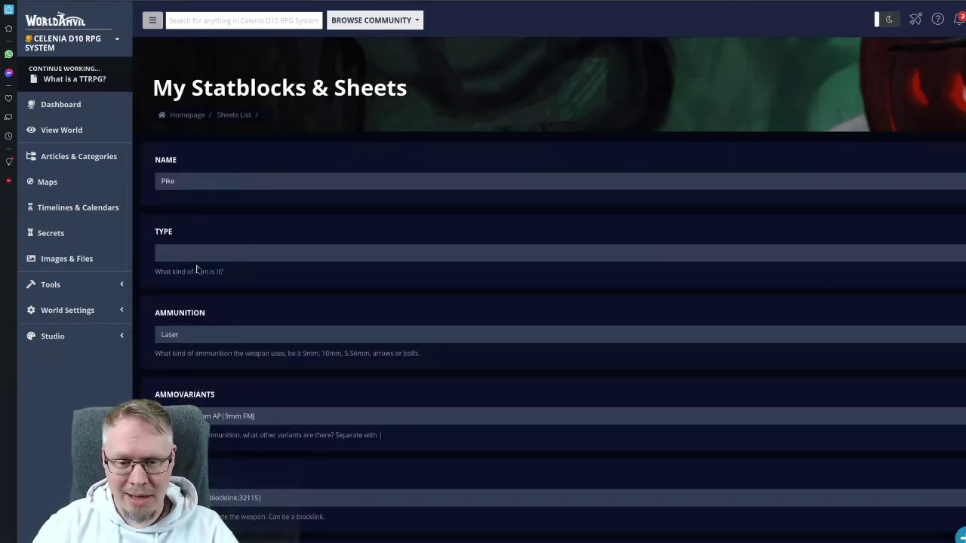
# - Find the Heavy Polearms skill block, copy its code and enter it as [blocklink:395693] in the Pike sheet's skill
pyautogui.scroll(-4, 279, 231)
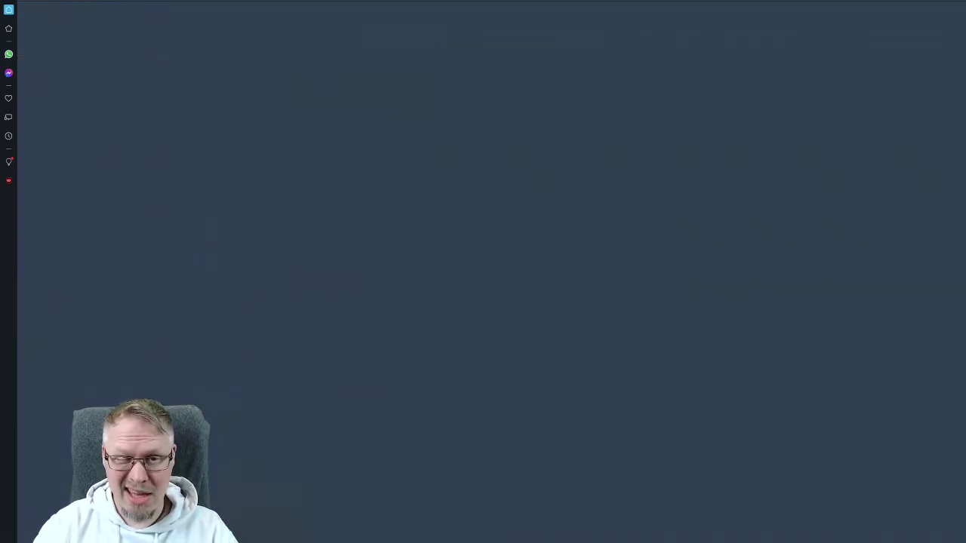
pyautogui.write('heavy pol')
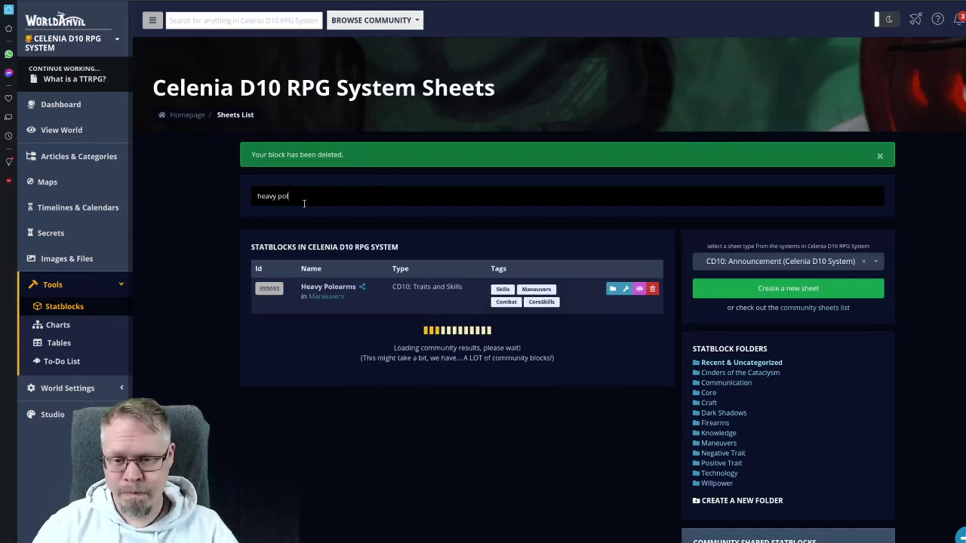
pyautogui.click(269, 288)
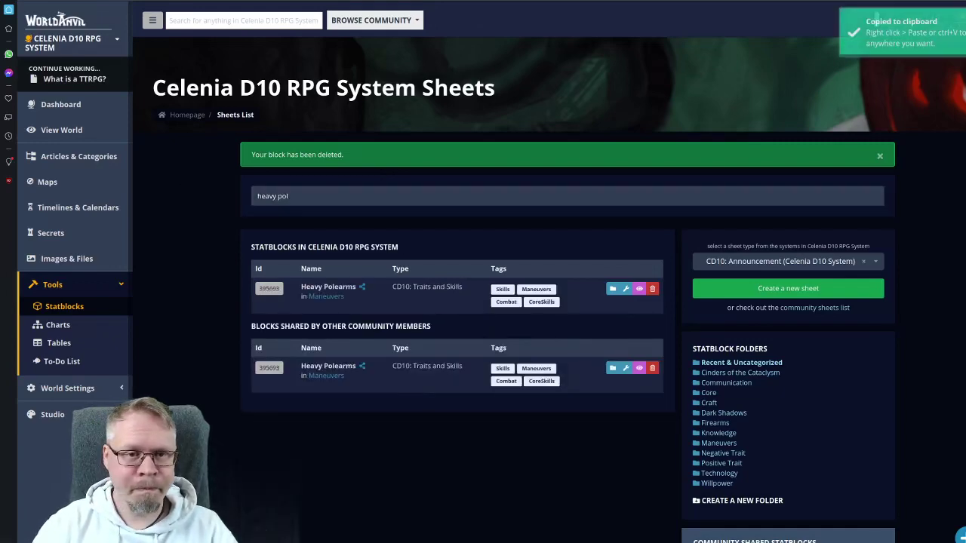
pyautogui.hotkey('alt', 'Left')
pyautogui.click(226, 245)
pyautogui.hotkey('ctrl', 'a')
pyautogui.hotkey('ctrl', 'v')
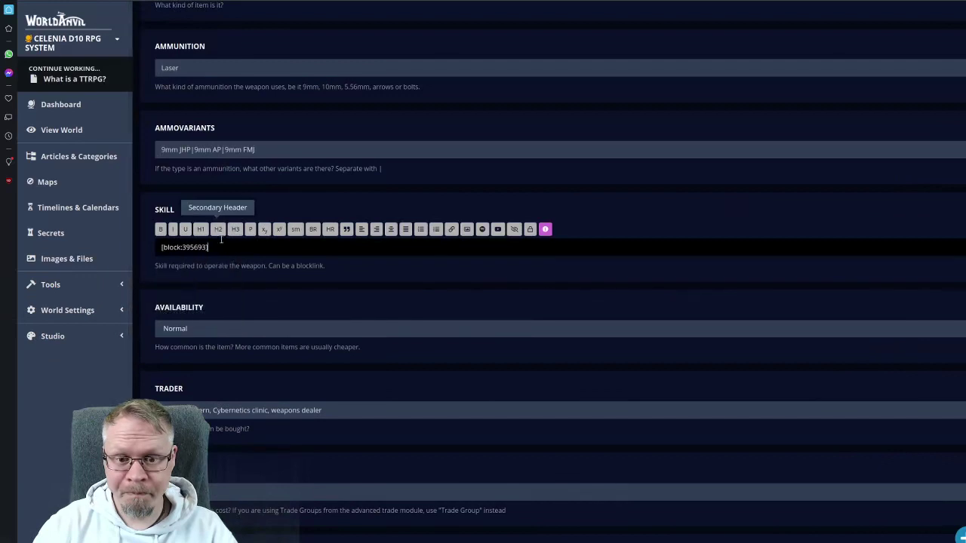
pyautogui.write('link')
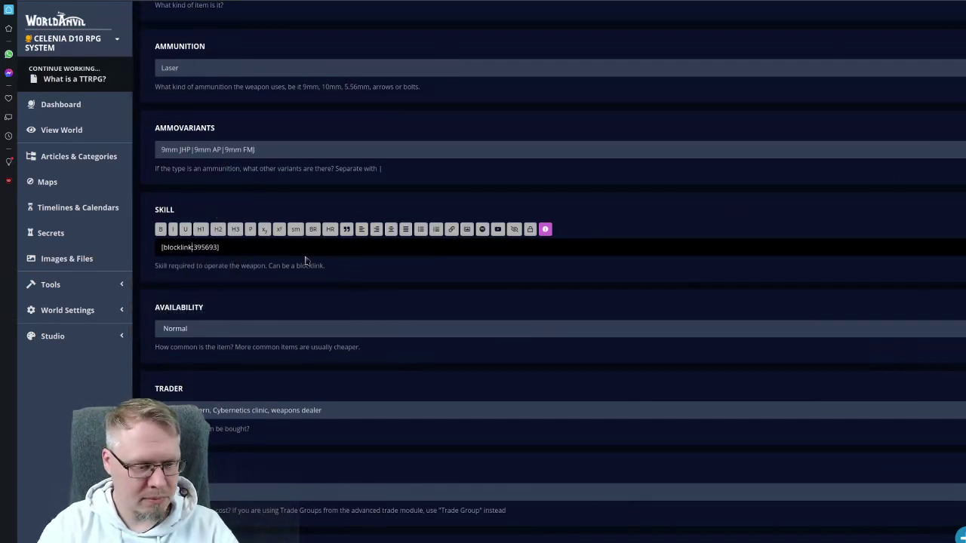
pyautogui.click(390, 196)
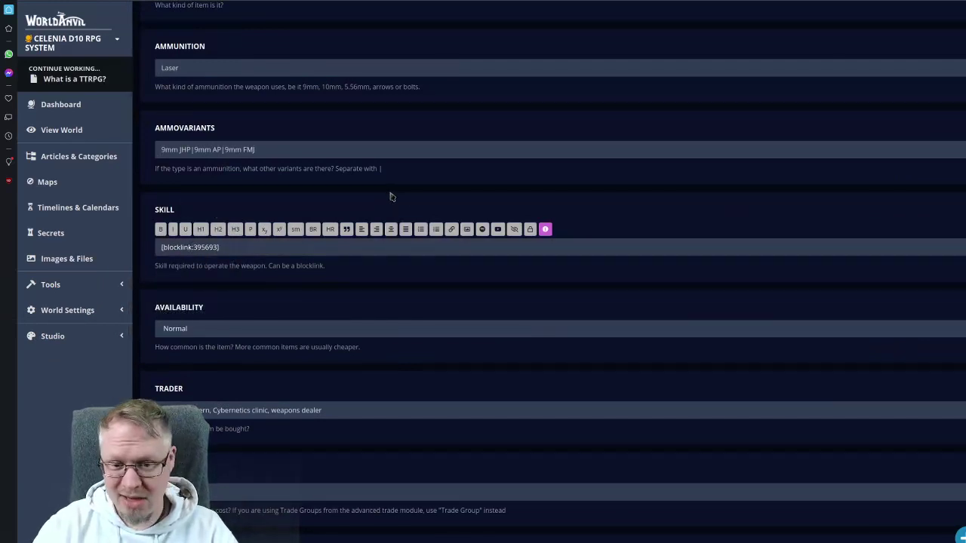
# - Set the new Pike sheet's availability to Common
pyautogui.scroll(-2, 285, 159)
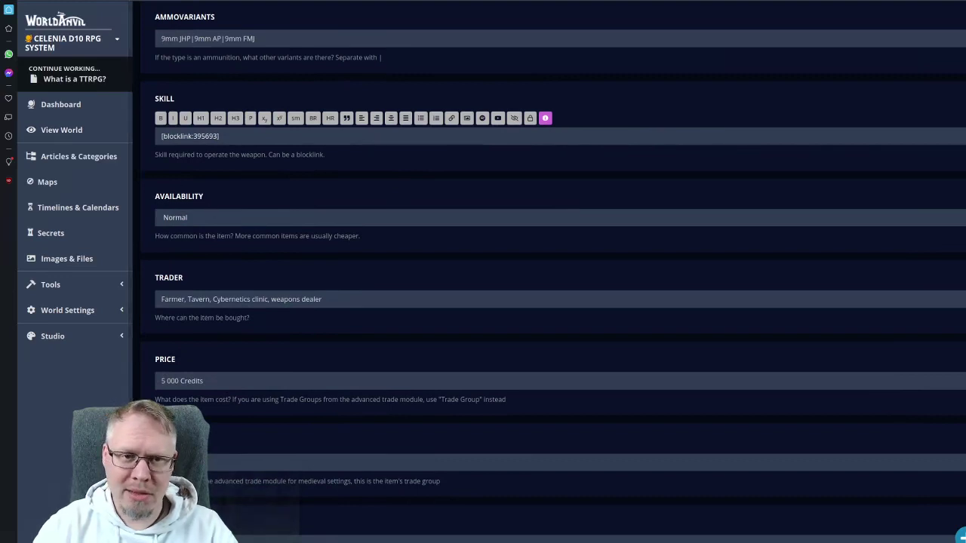
pyautogui.hotkey('ctrl', 'Tab')
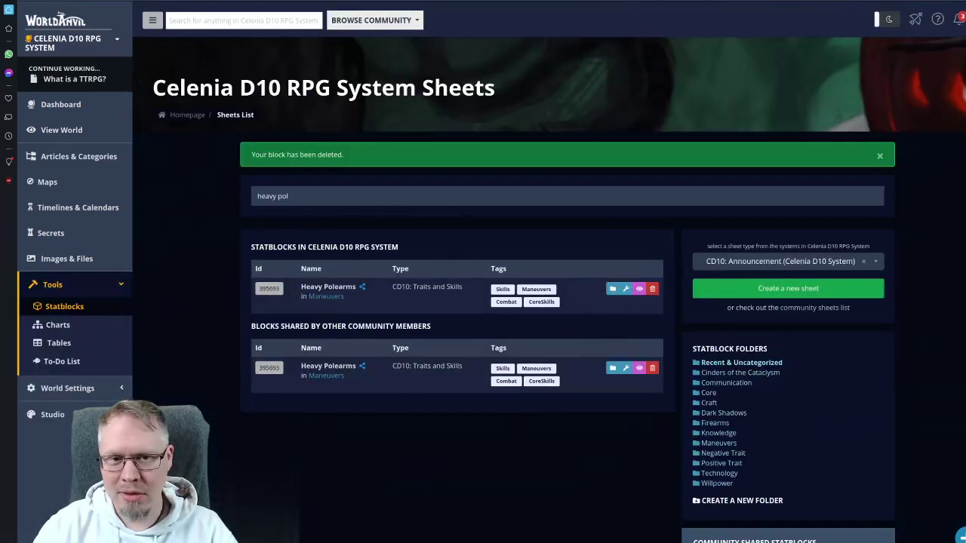
pyautogui.hotkey('ctrl', 'Tab')
pyautogui.hotkey('ctrl', 'Tab')
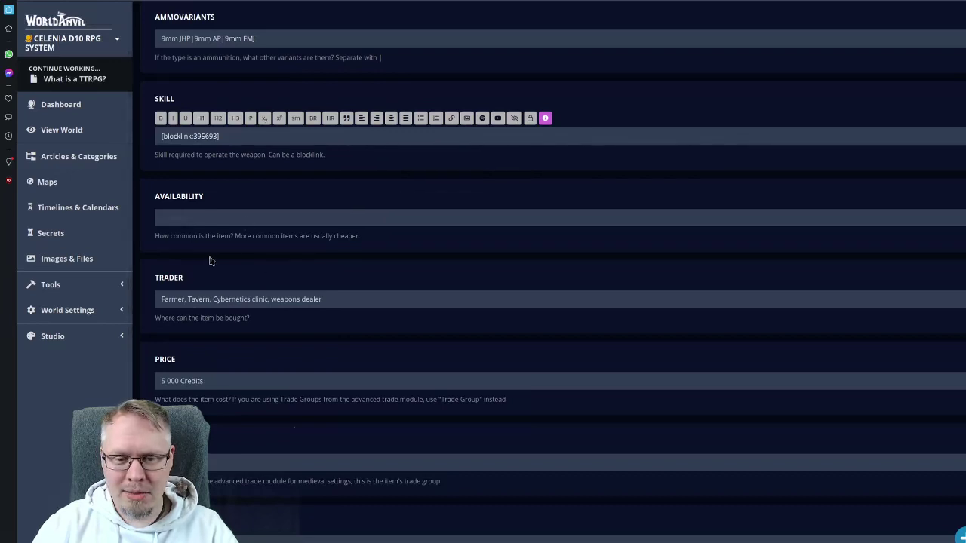
pyautogui.click(224, 220)
pyautogui.write('Common')
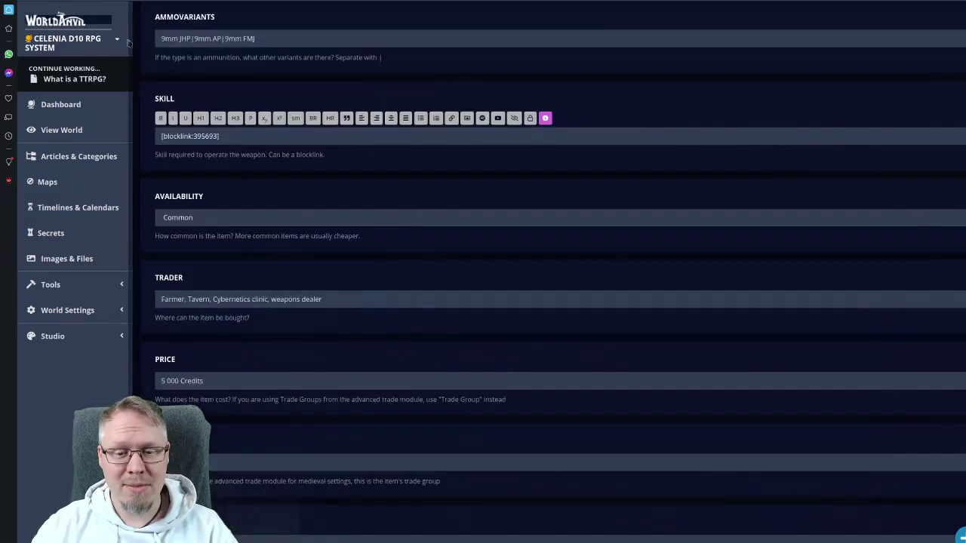
pyautogui.tripleClick(209, 218)
pyautogui.press('BackSpace')
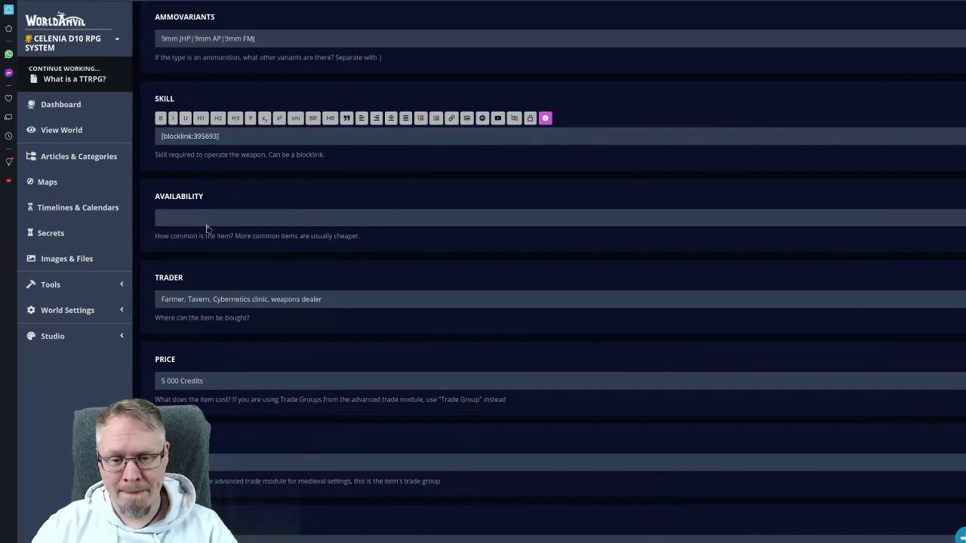
# - Set the new Pike sheet's trader to U22
pyautogui.click(198, 299)
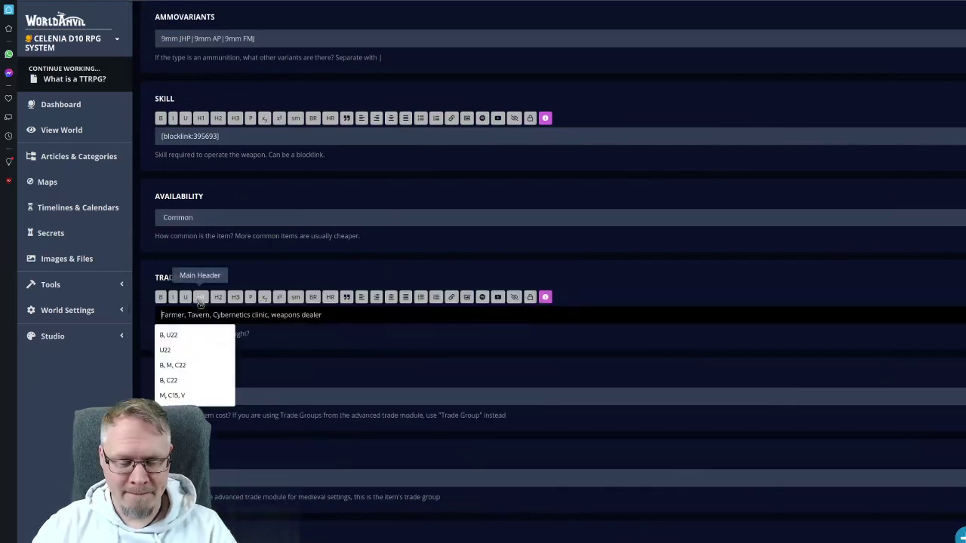
pyautogui.write('U22')
pyautogui.click(167, 338)
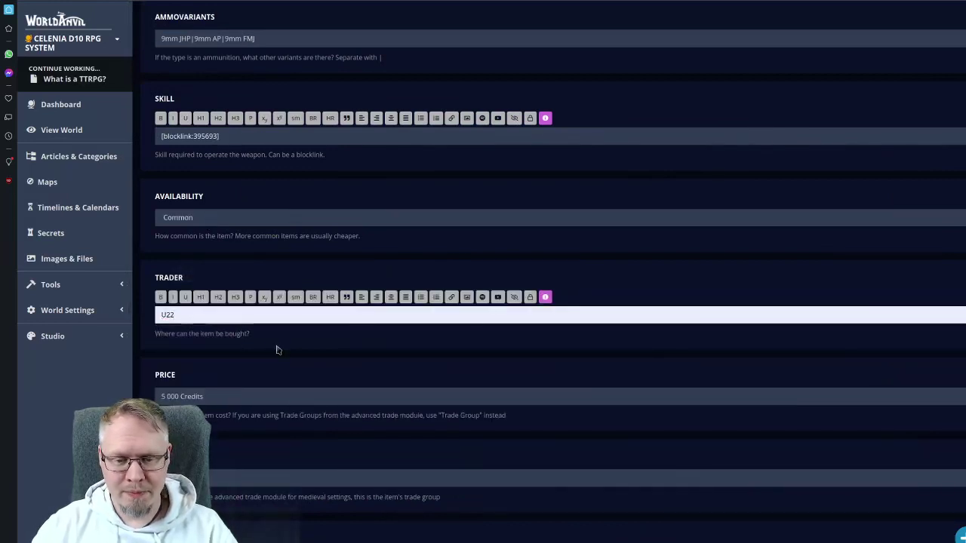
# - Set the new Pike sheet's trade group to G4 and its weight to 9 pounds
pyautogui.scroll(-2, 276, 350)
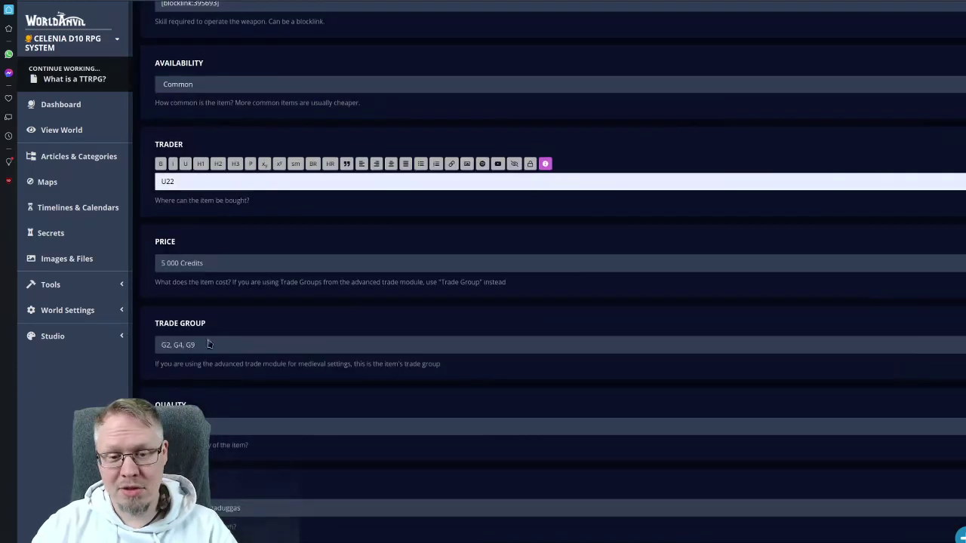
pyautogui.click(226, 343)
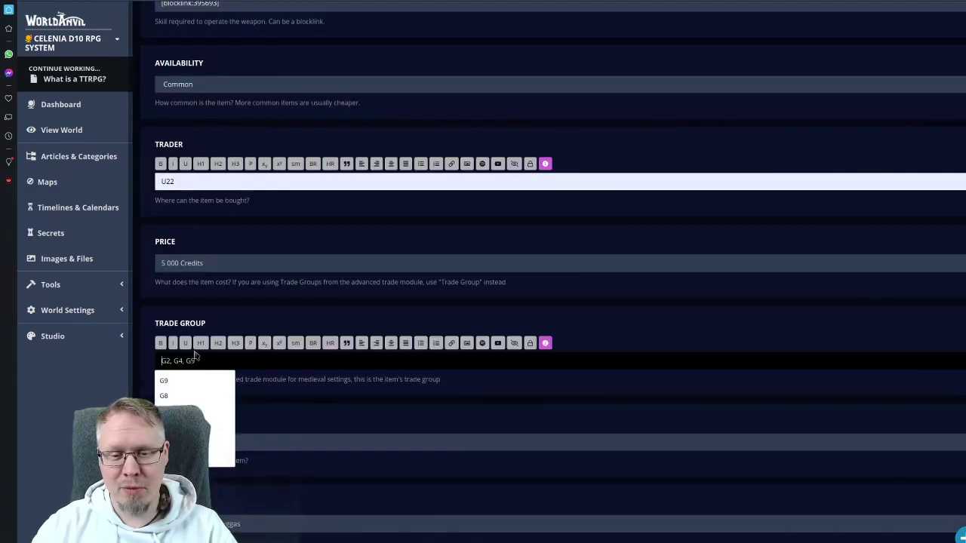
pyautogui.click(299, 297)
pyautogui.scroll(-4, 299, 297)
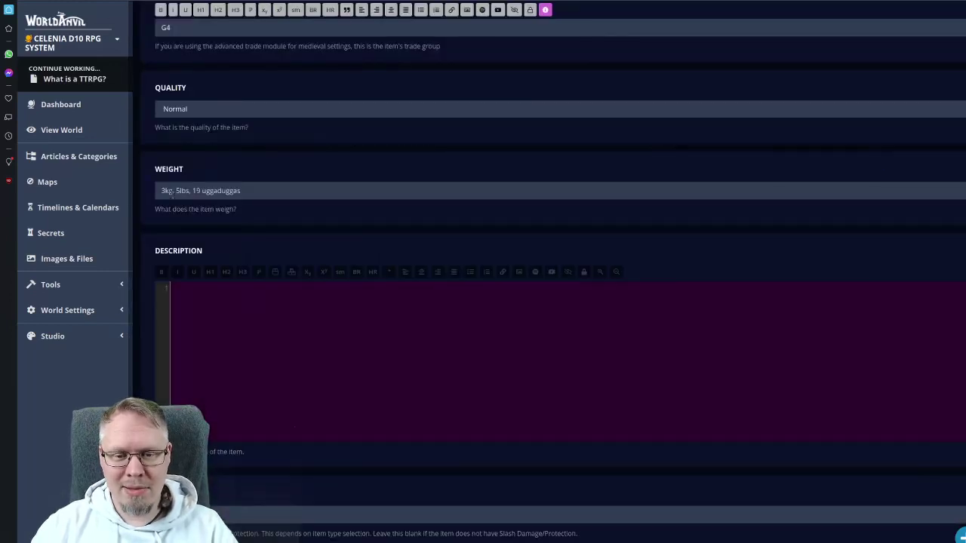
pyautogui.click(206, 191)
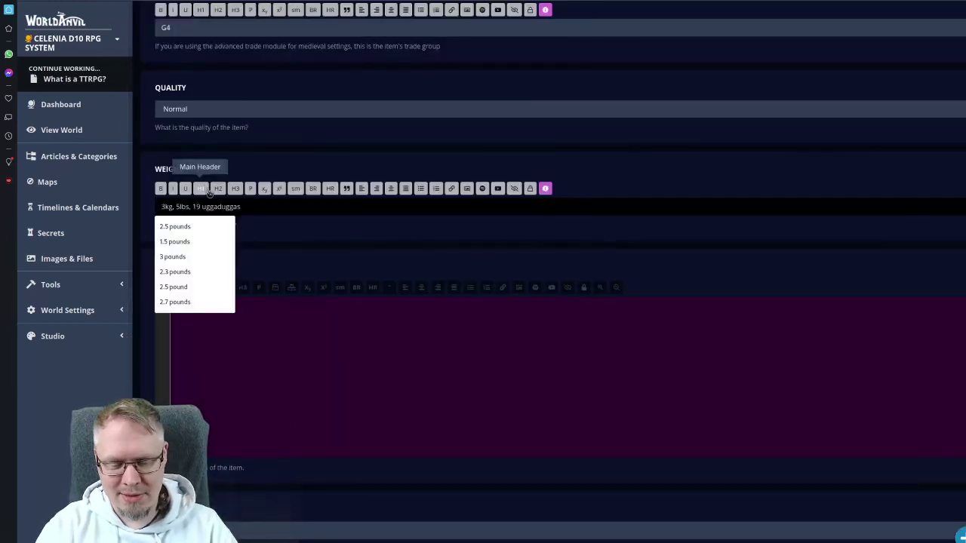
pyautogui.write('9 pounds')
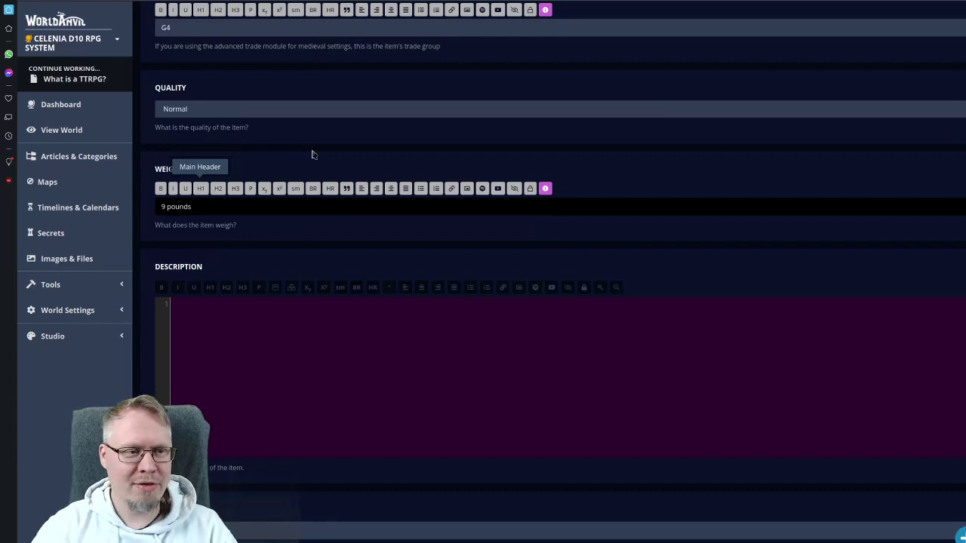
# - Copy the description text from the old Pike sheet into the new Pike sheet's description
pyautogui.click(313, 154)
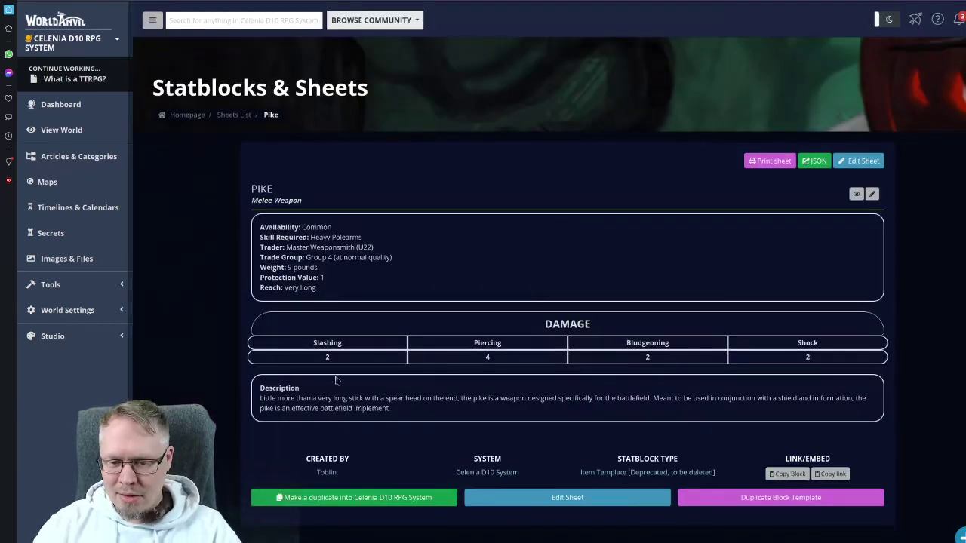
pyautogui.moveTo(261, 394); pyautogui.dragTo(398, 415)
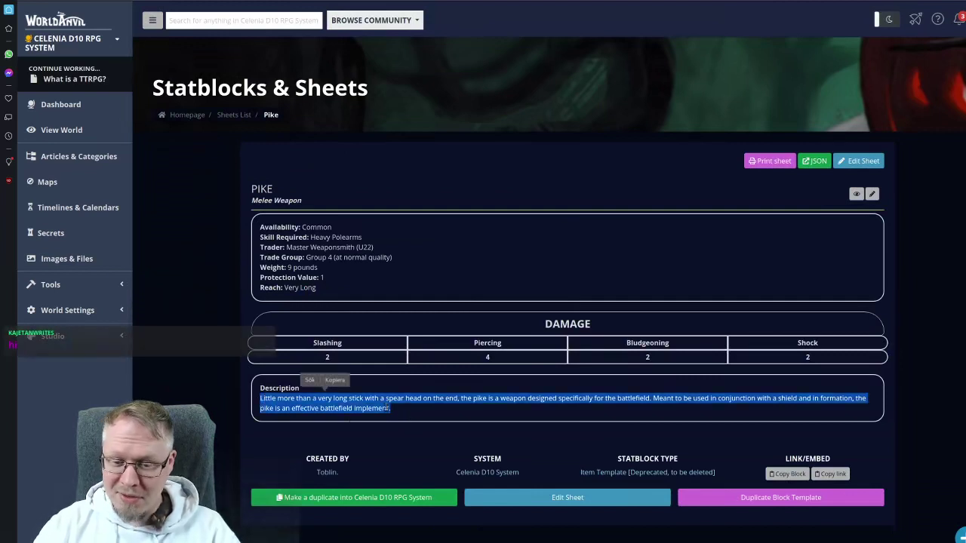
pyautogui.click(347, 407)
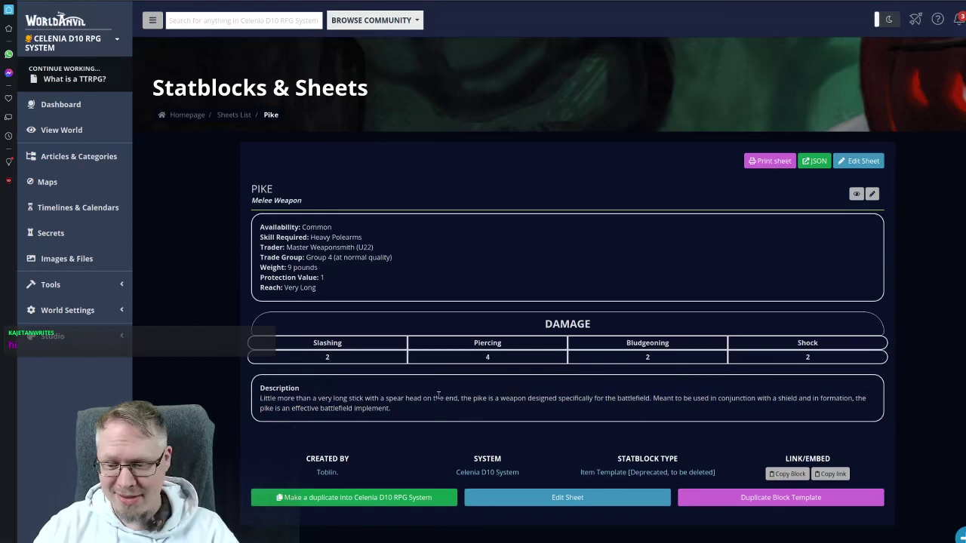
pyautogui.hotkey('alt', 'Left')
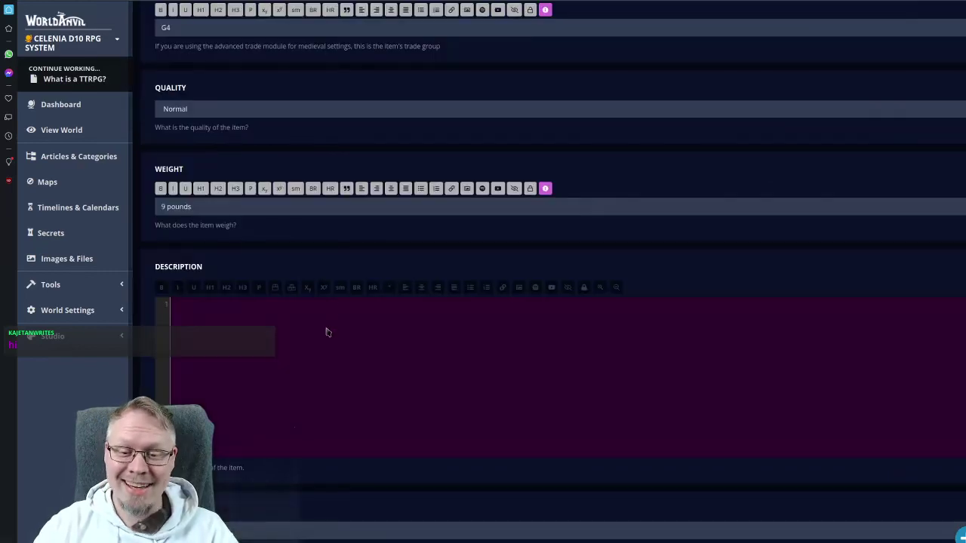
pyautogui.click(312, 347)
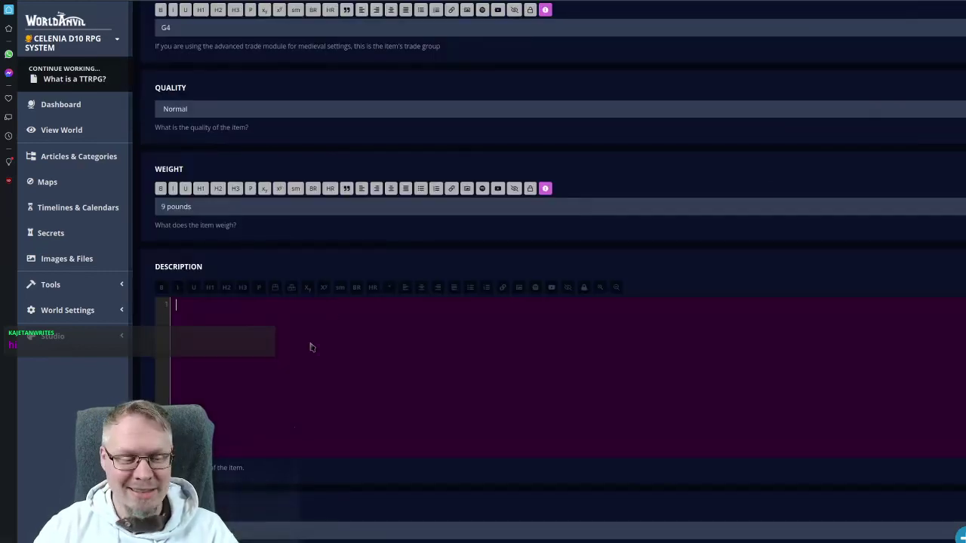
pyautogui.hotkey('ctrl', 'v')
# - Check the old Pike sheet's damage and set the new sheet's slash to 1, pierce to 4 and blunt to 2
pyautogui.scroll(-4, 305, 253)
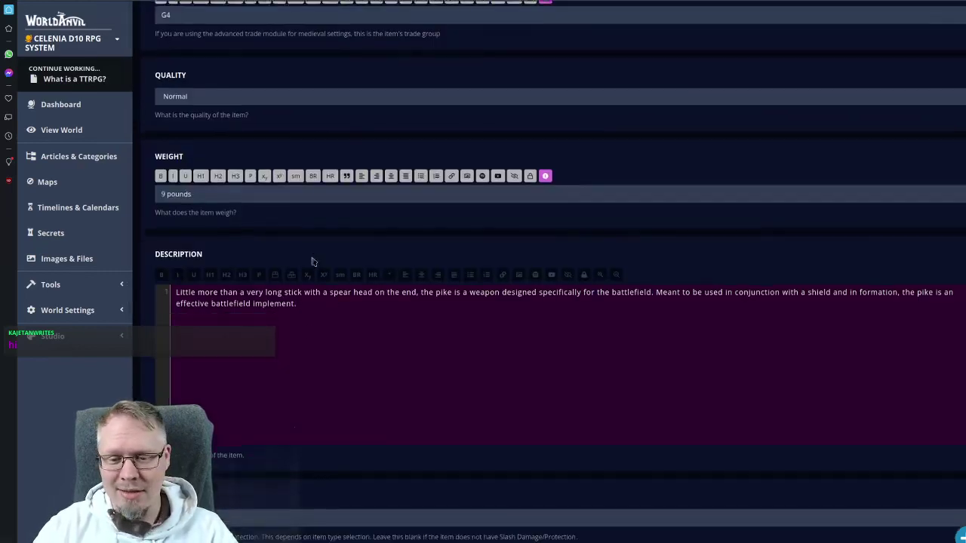
pyautogui.hotkey('alt', 'Right')
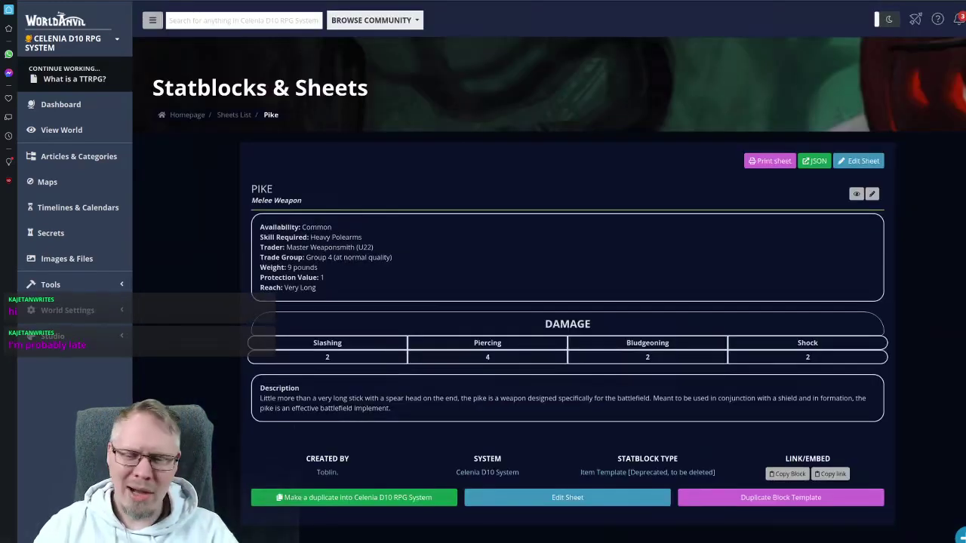
pyautogui.hotkey('alt', 'Left')
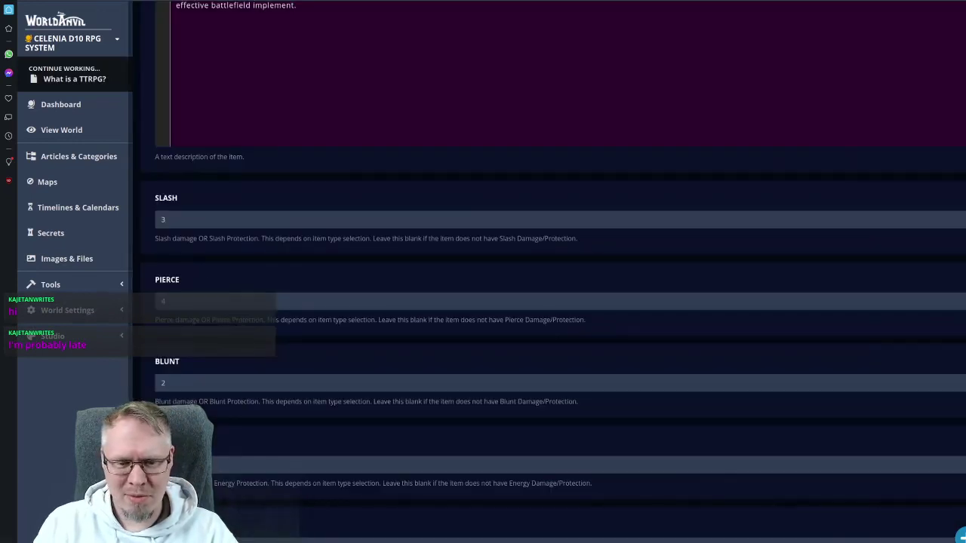
pyautogui.click(170, 218)
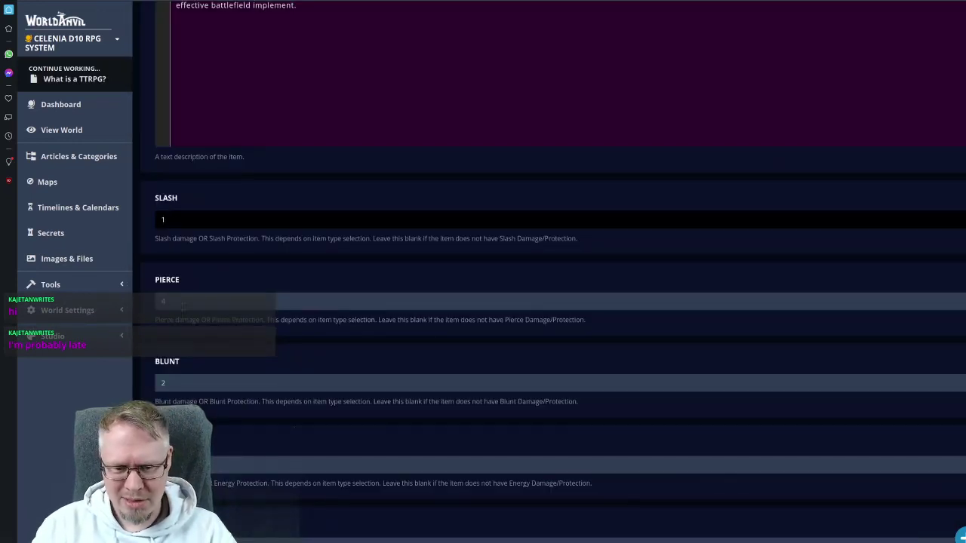
pyautogui.click(181, 302)
pyautogui.click(177, 385)
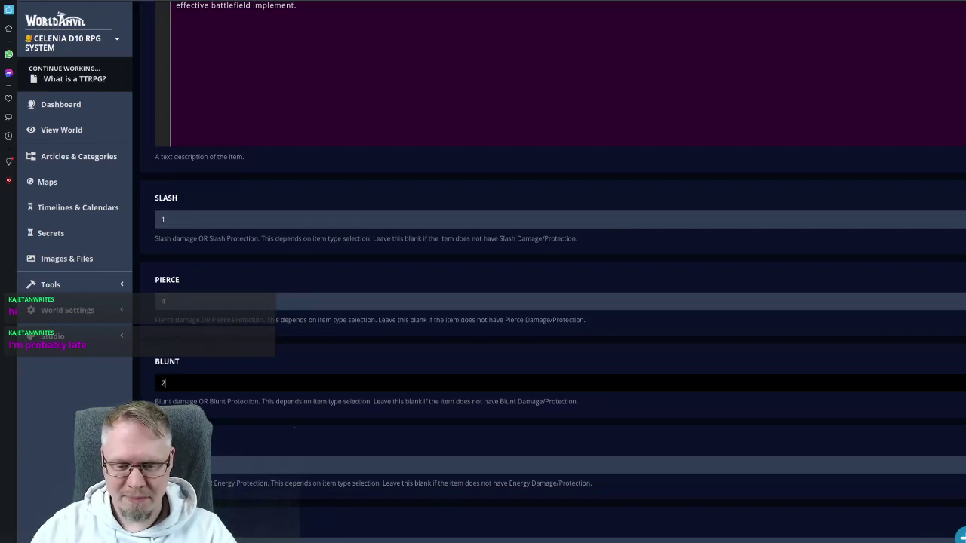
# - Consult the old Pike sheet and set the new sheet's shock to 2 and parry to 1
pyautogui.press('Return')
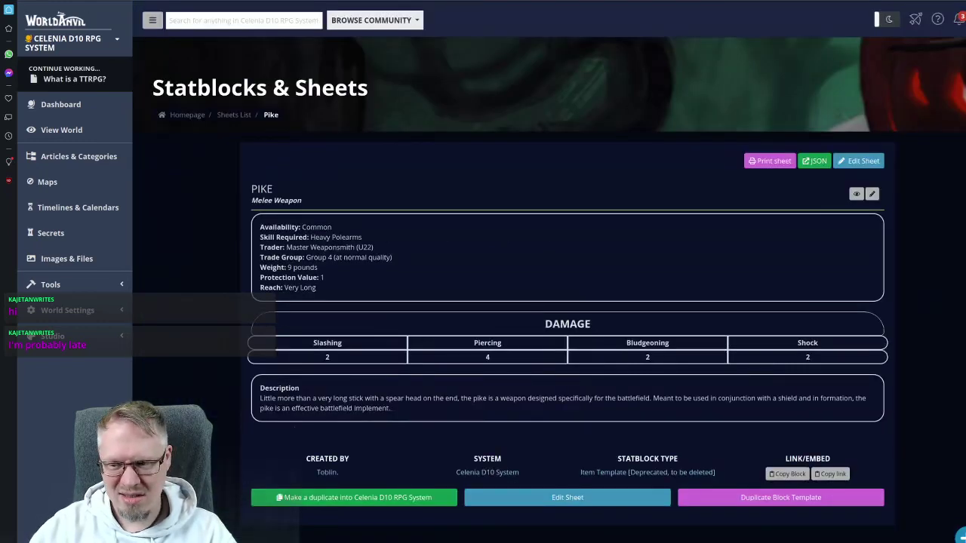
pyautogui.hotkey('alt', 'Left')
pyautogui.click(189, 390)
pyautogui.scroll(-2, 171, 323)
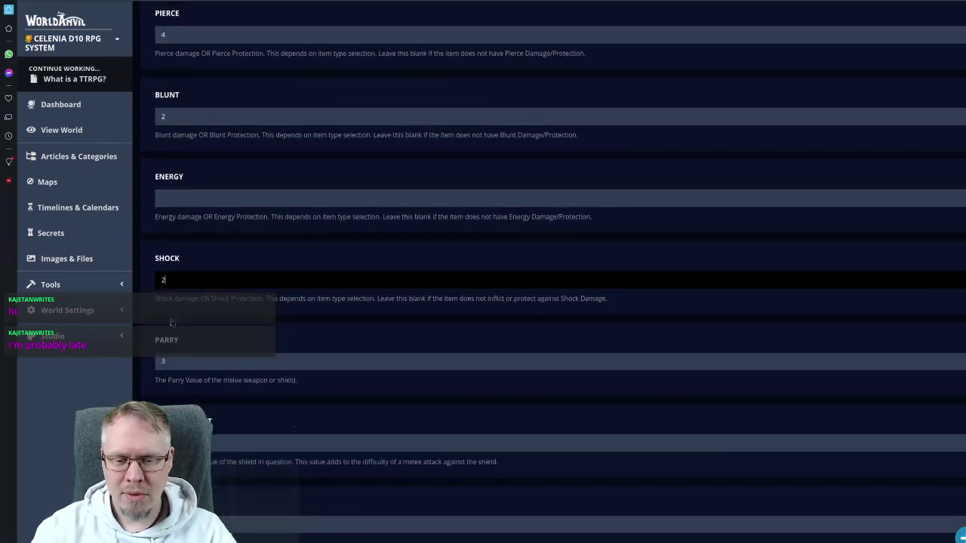
pyautogui.press('Return')
pyautogui.hotkey('alt', 'Left')
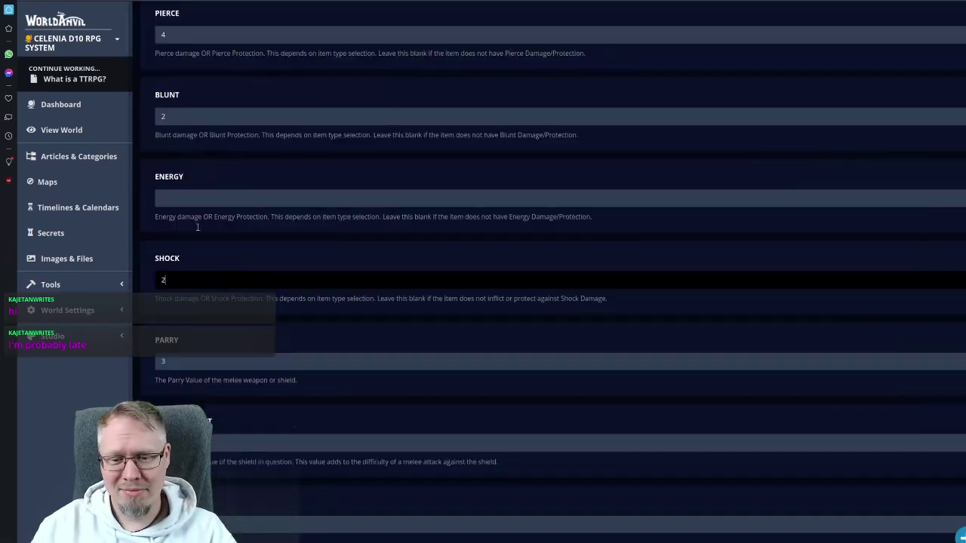
pyautogui.press('Tab')
pyautogui.click(181, 379)
pyautogui.scroll(-3, 181, 379)
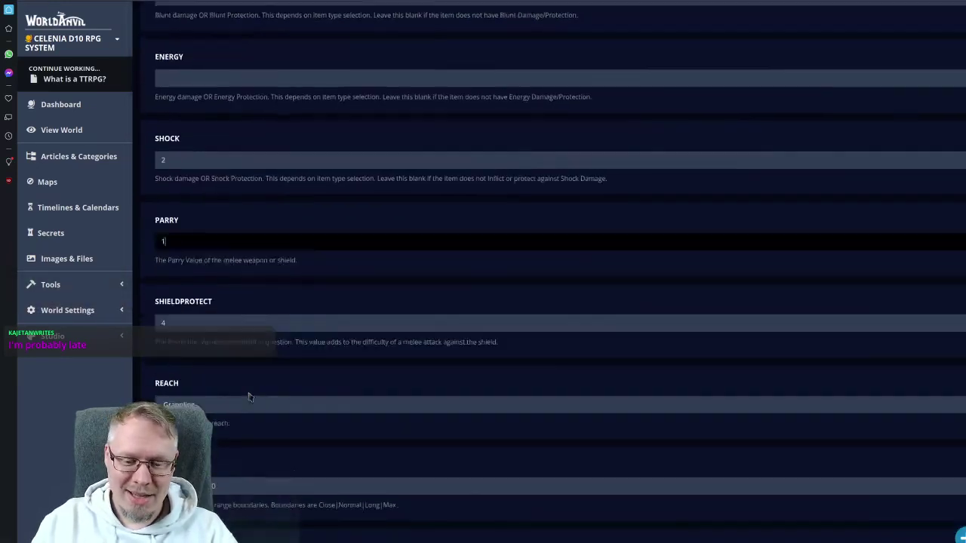
# - Set the new Pike sheet's tags to Medieval,Melee,Two-Handed,Weapon,Polearm,Heavy
pyautogui.scroll(-15, 304, 332)
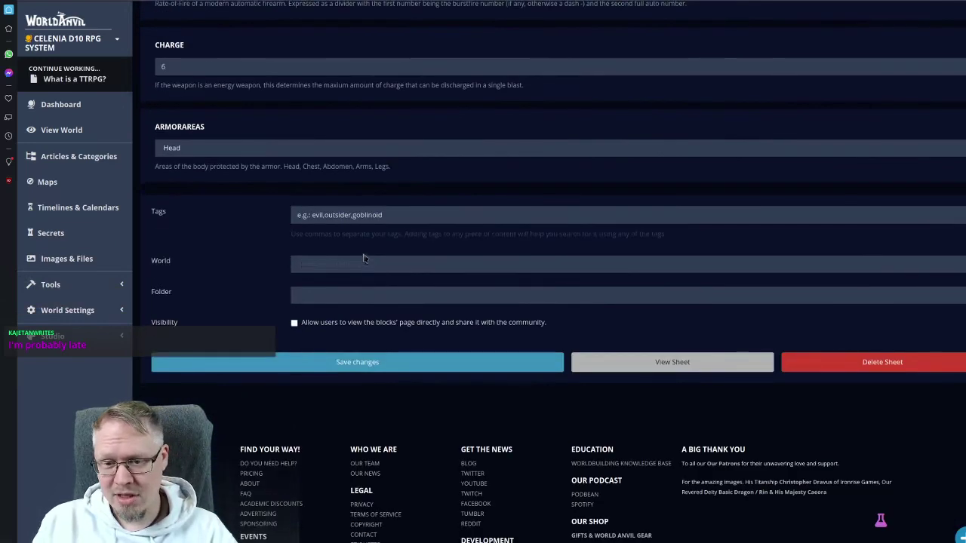
pyautogui.click(354, 211)
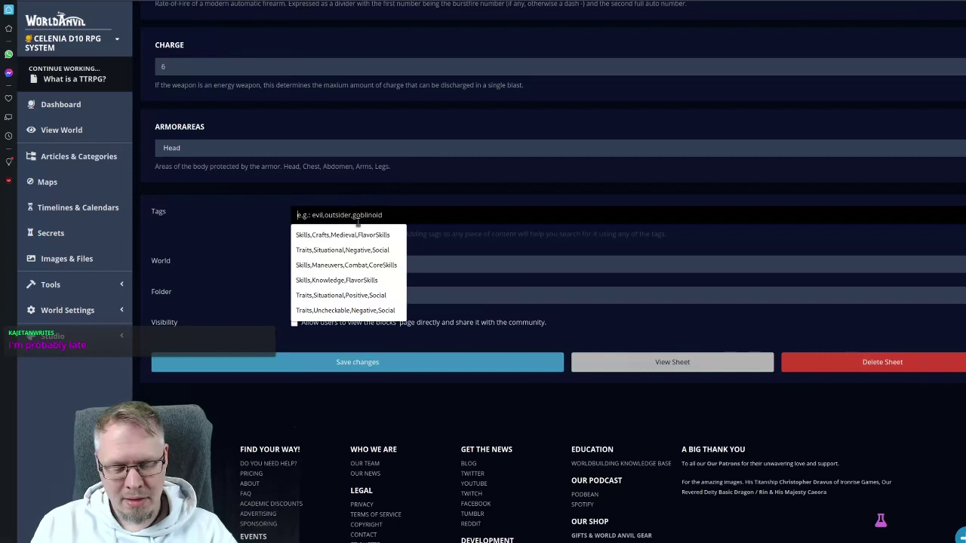
pyautogui.write('m')
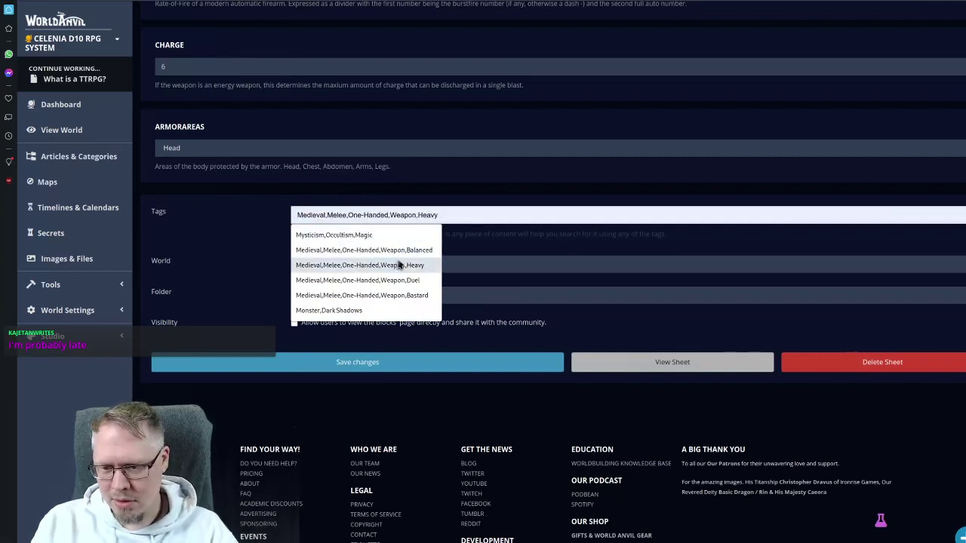
pyautogui.click(389, 295)
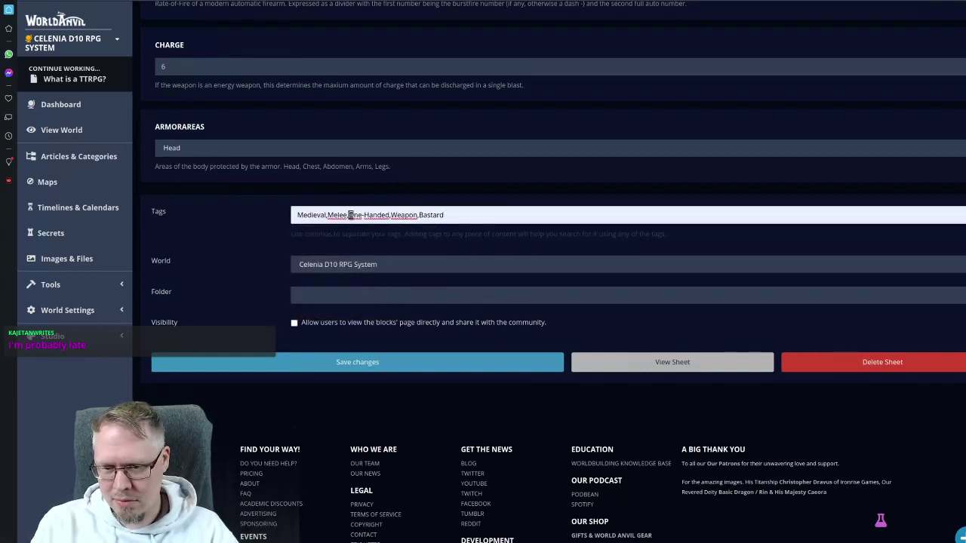
pyautogui.moveTo(350, 215); pyautogui.dragTo(390, 216)
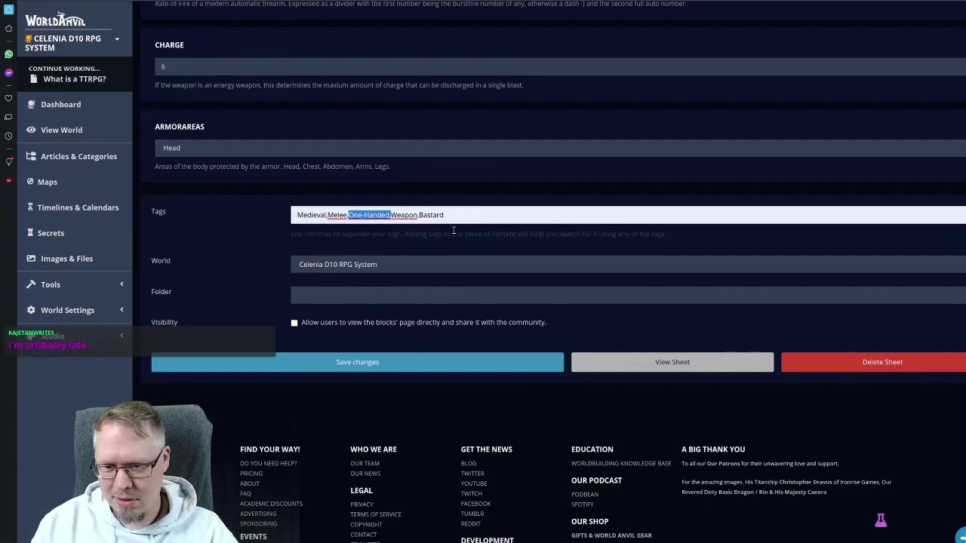
pyautogui.write('Two')
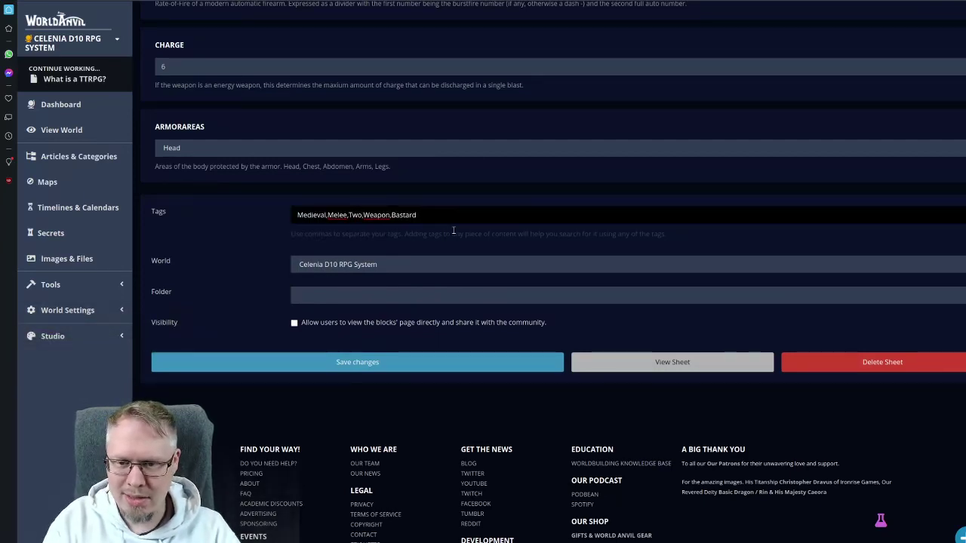
pyautogui.write('-Handed')
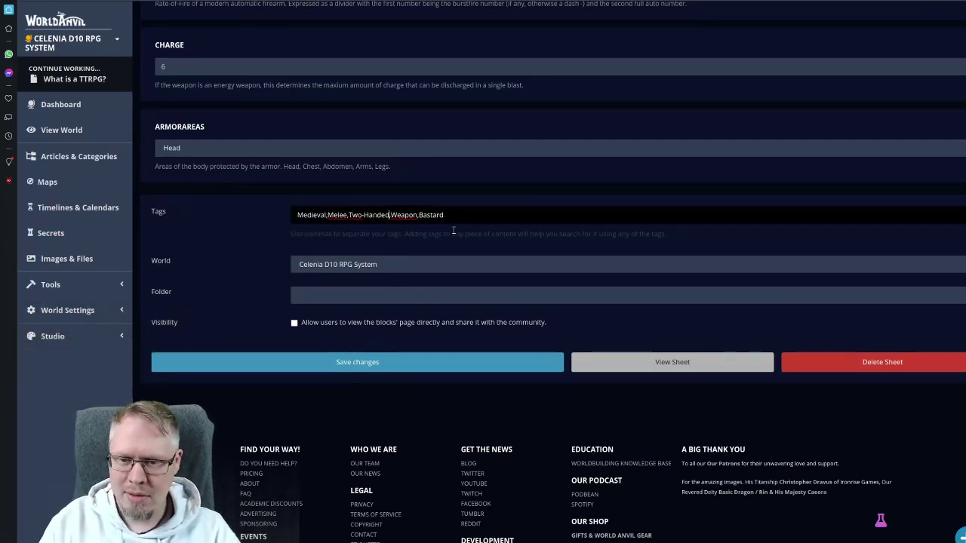
pyautogui.press('End')
pyautogui.hotkey('ctrl', 'shift', 'Left')
pyautogui.write('P')
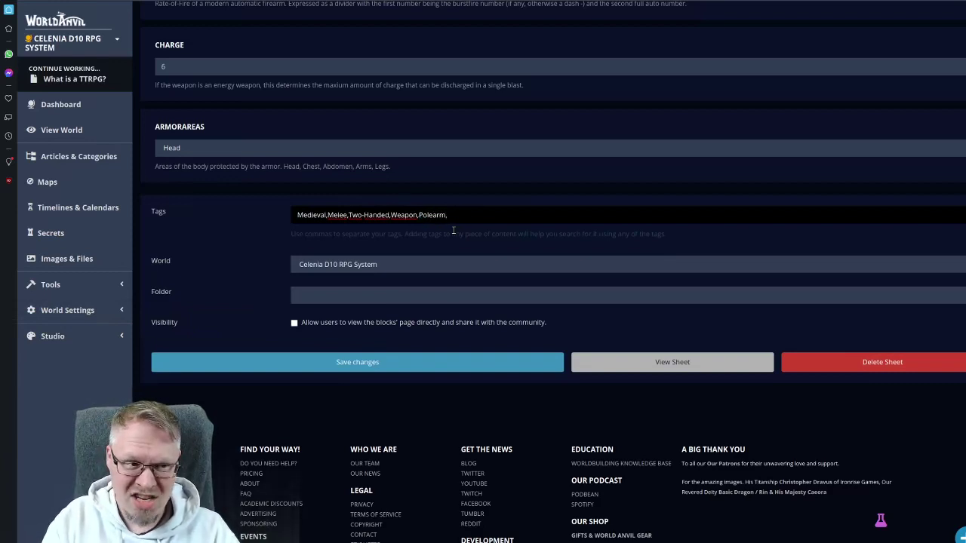
pyautogui.write('olearm,Heav')
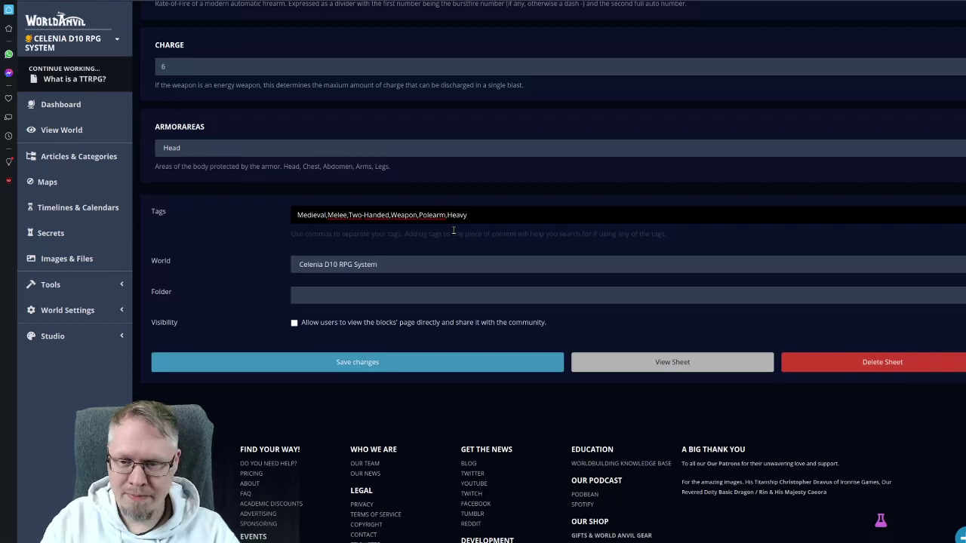
pyautogui.write('y')
# - Allow users to view and share the new Pike sheet, and save its changes
pyautogui.click(294, 322)
pyautogui.click(296, 363)
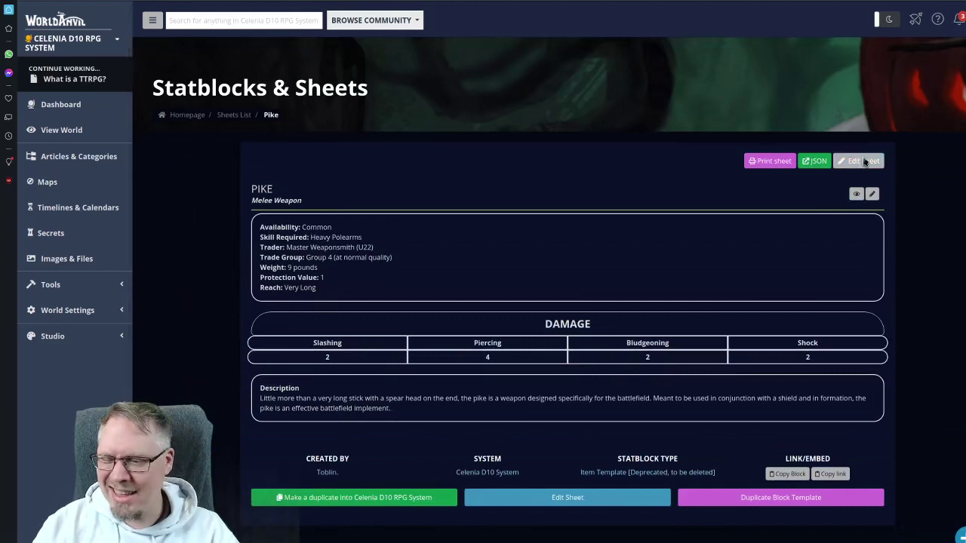
# - Open the old deprecated Pike sheet for editing and delete it, accepting the non-reversible action
pyautogui.click(865, 161)
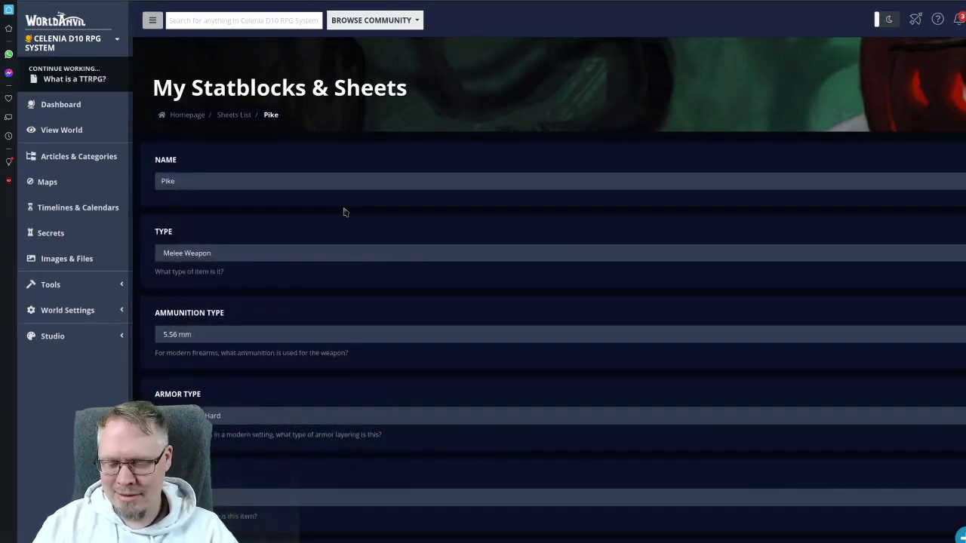
pyautogui.scroll(-15, 343, 212)
pyautogui.click(904, 296)
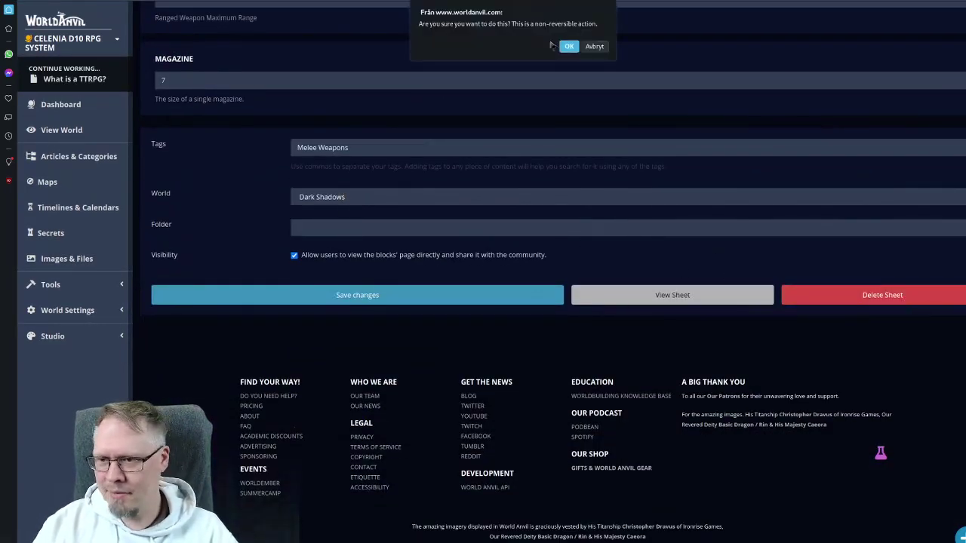
pyautogui.click(568, 46)
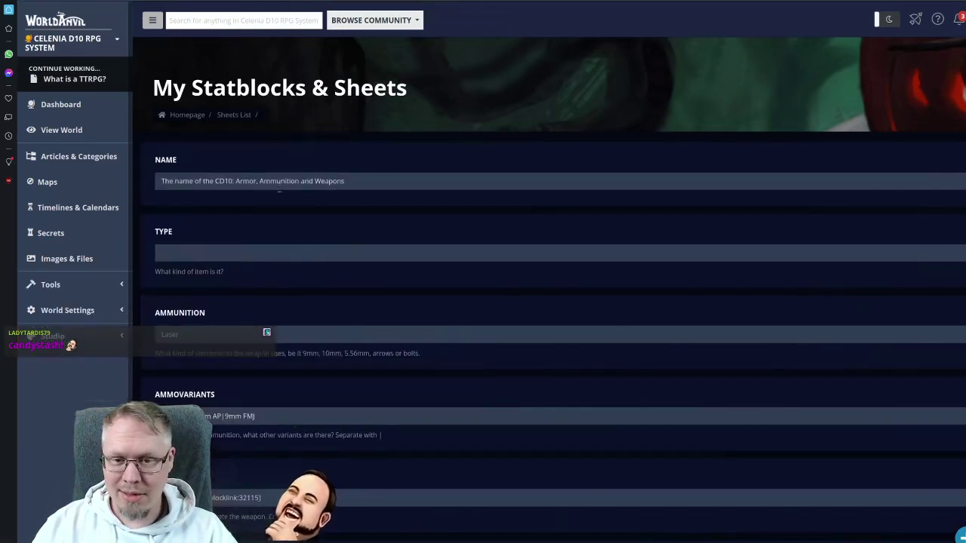
# - Name the new CD10: Armor, Ammunition and Weapons sheet Pitchfork
pyautogui.click(236, 181)
pyautogui.write('P')
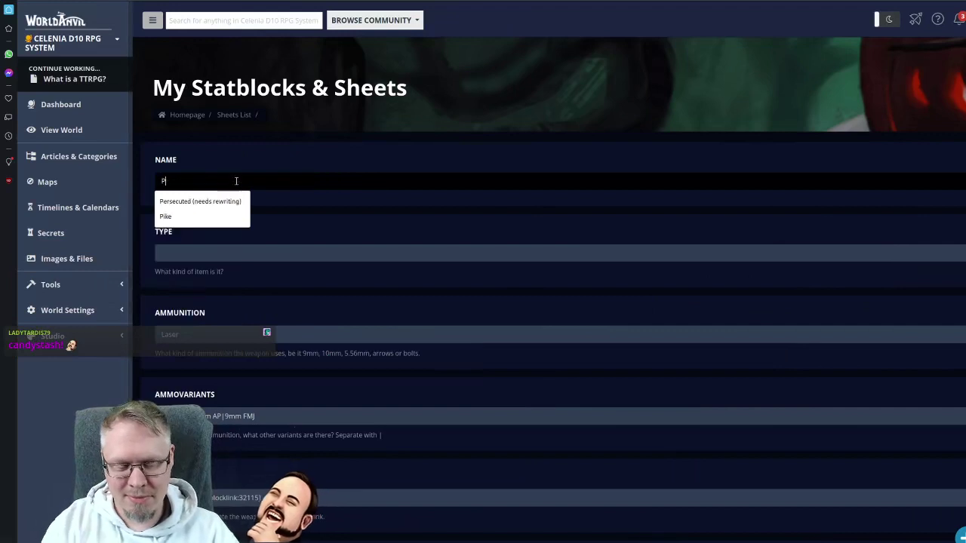
pyautogui.write('itchfork')
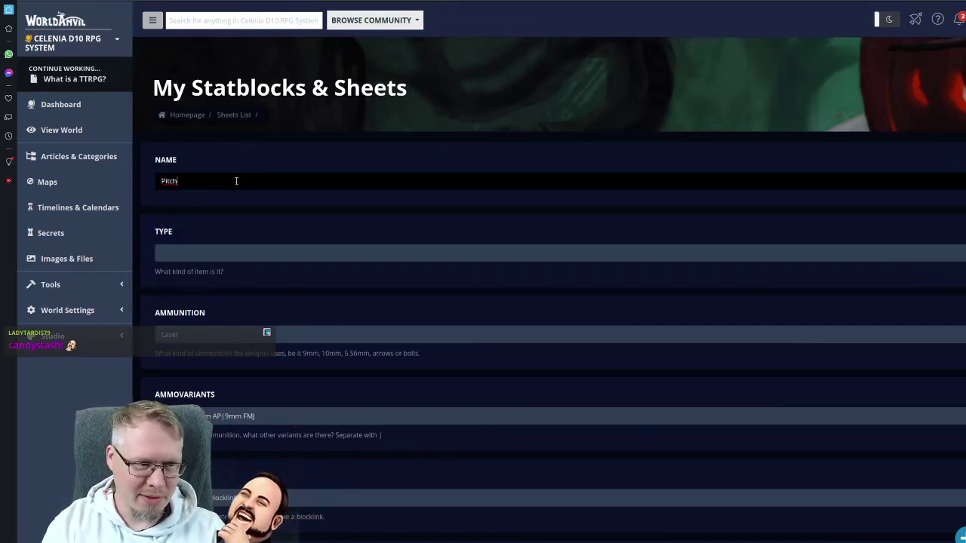
pyautogui.click(191, 239)
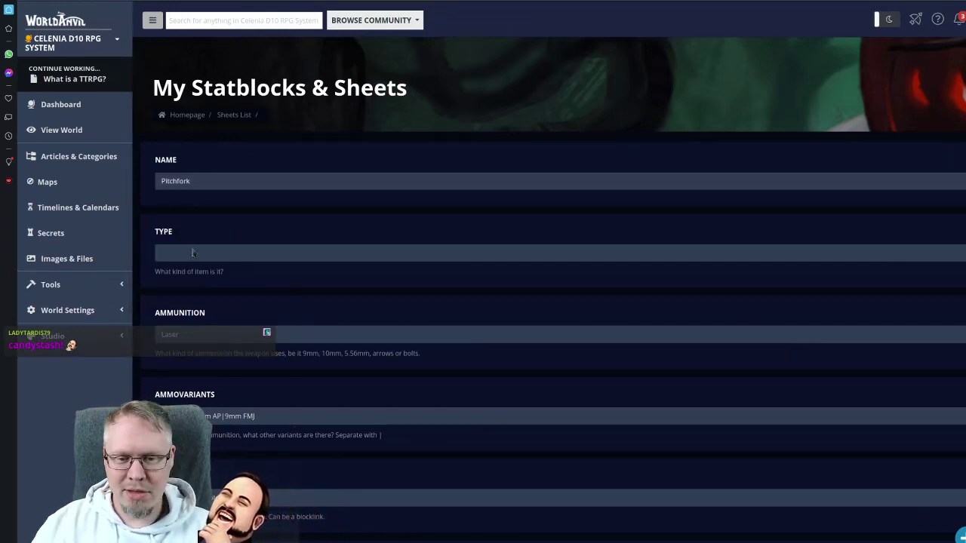
# - Set the Pitchfork's type to Melee Weapon, search the statblocks for "heavy pole" and copy the Heavy Polearms block's code
pyautogui.scroll(-3, 262, 217)
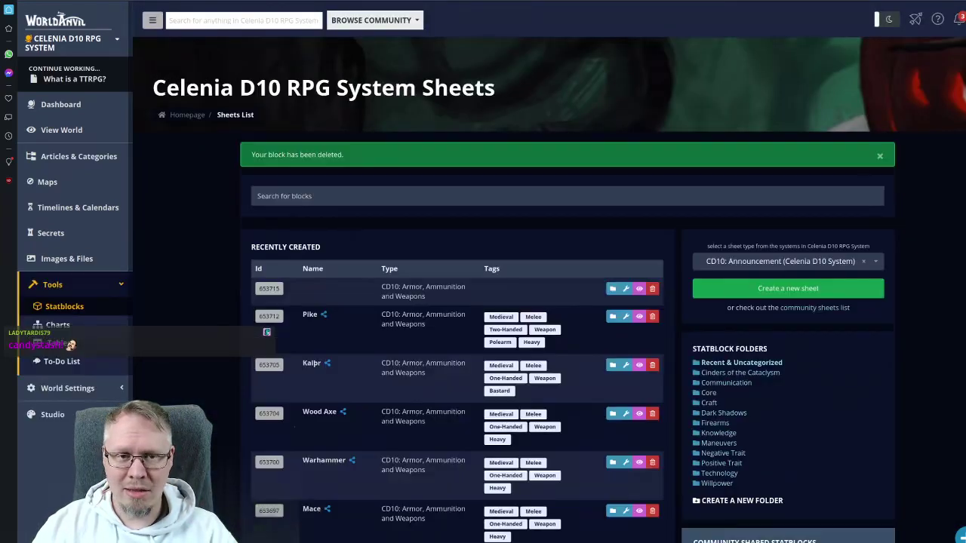
pyautogui.click(316, 195)
pyautogui.write('heavy pole')
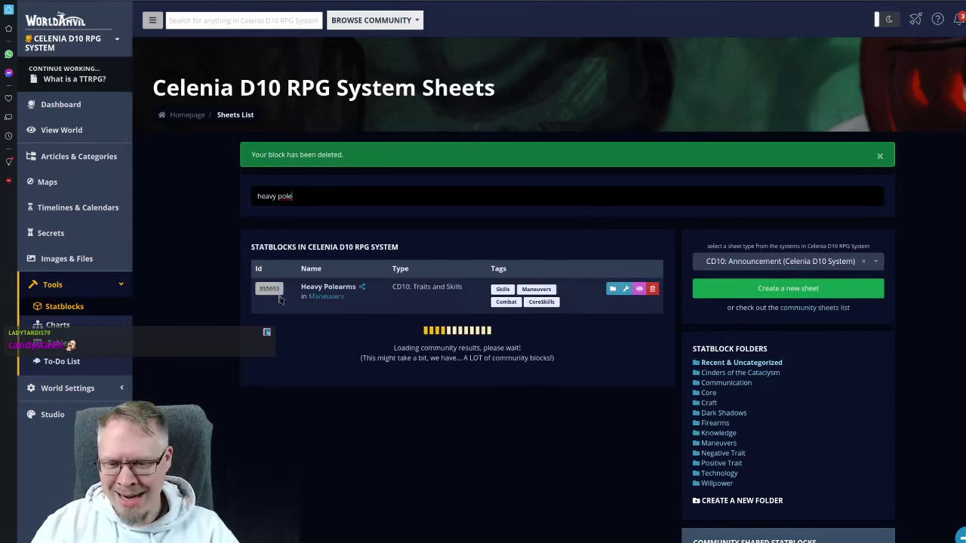
pyautogui.click(269, 288)
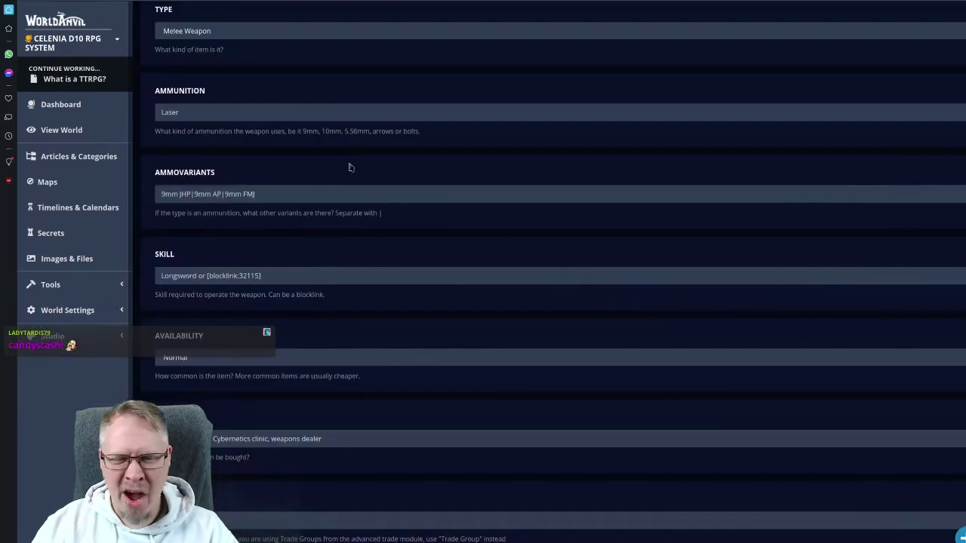
# - Enter [blocklink:395693] as the required skill of the new Pitchfork sheet
pyautogui.click(199, 291)
pyautogui.hotkey('ctrl', 'v')
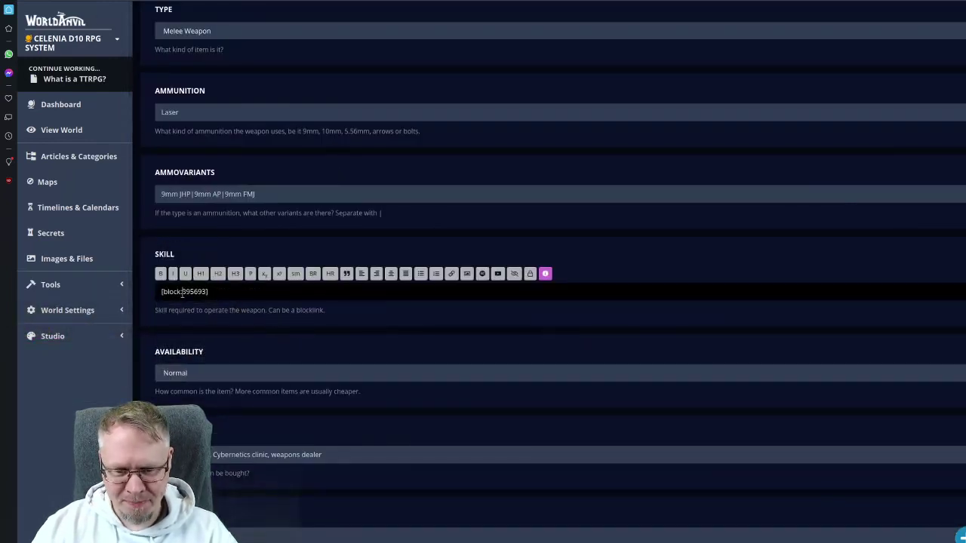
pyautogui.press('Left')
pyautogui.press('Left')
pyautogui.press('Left')
pyautogui.press('Left')
pyautogui.press('Left')
pyautogui.press('Left')
pyautogui.press('Left')
pyautogui.press('Left')
pyautogui.write('link')
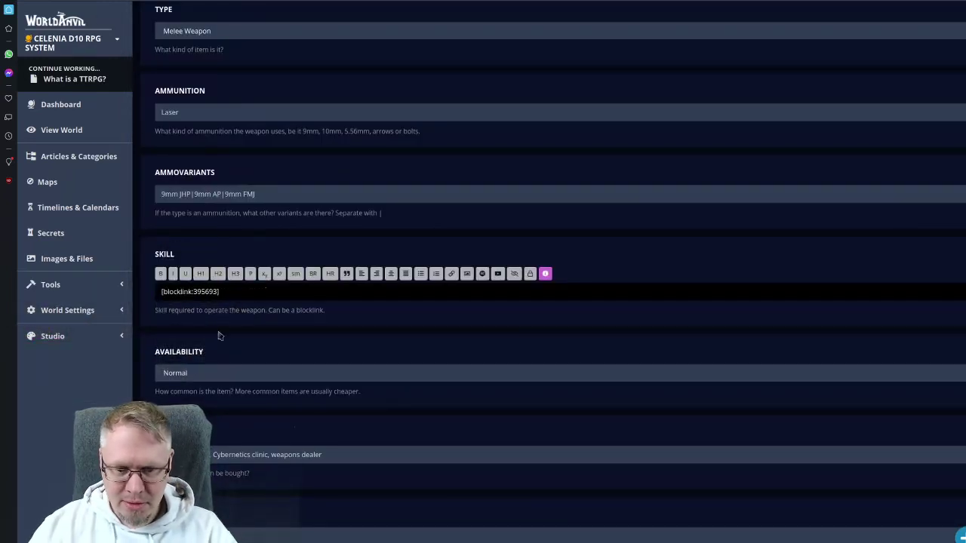
# - Set the Pitchfork's availability to Very Common and its trader to "M, C15"
pyautogui.click(189, 385)
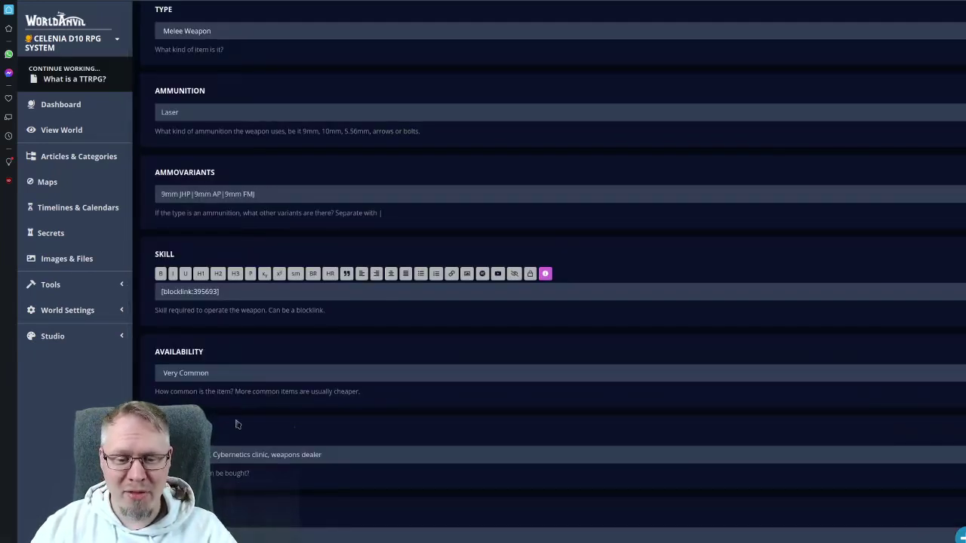
pyautogui.scroll(-2, 251, 419)
pyautogui.click(203, 315)
pyautogui.write('M,')
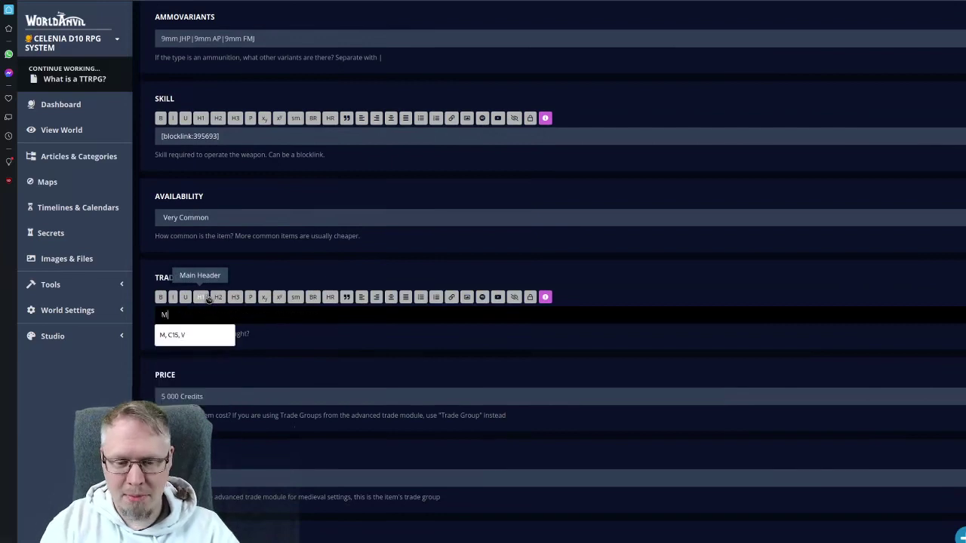
pyautogui.press('Down')
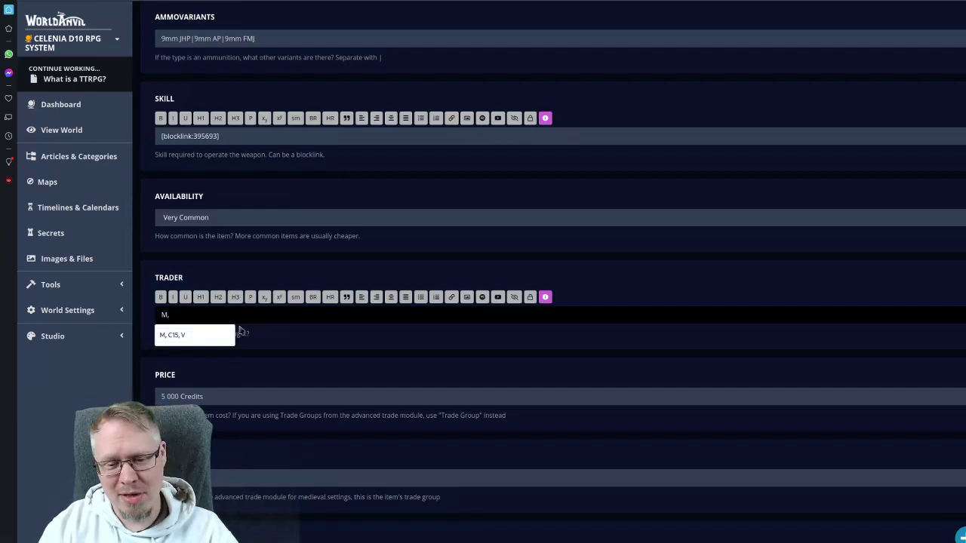
pyautogui.write('C15')
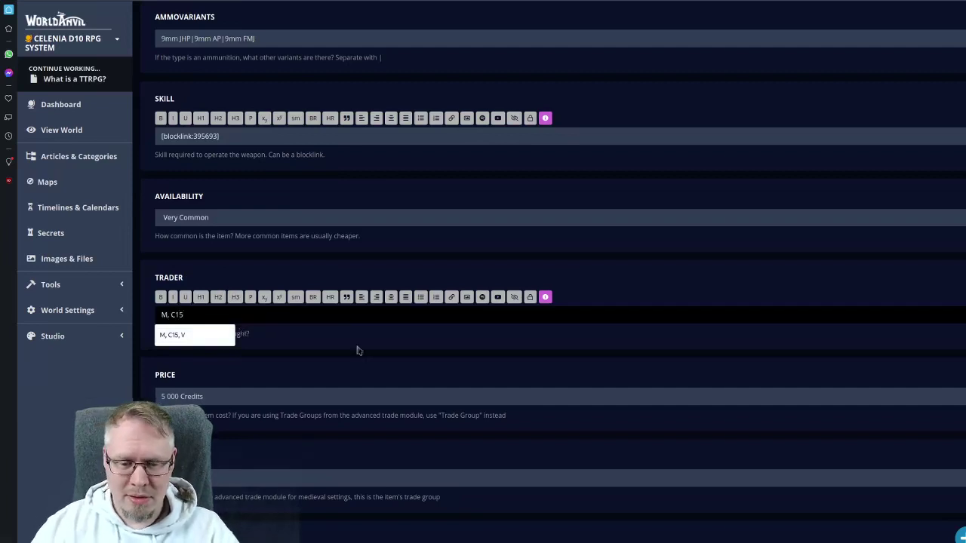
pyautogui.click(340, 368)
# - Set the trade group of the new Pitchfork sheet to G2
pyautogui.scroll(-3, 339, 359)
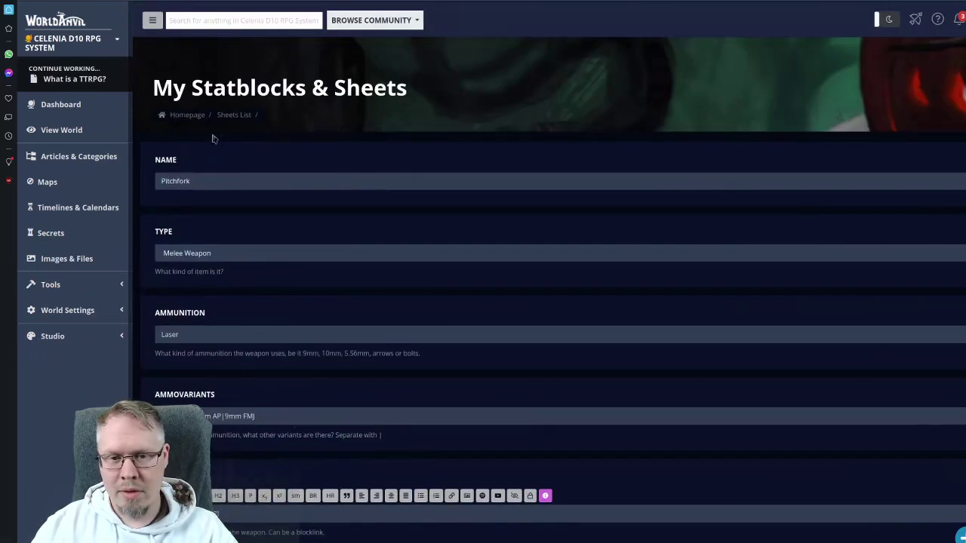
pyautogui.scroll(-4, 241, 170)
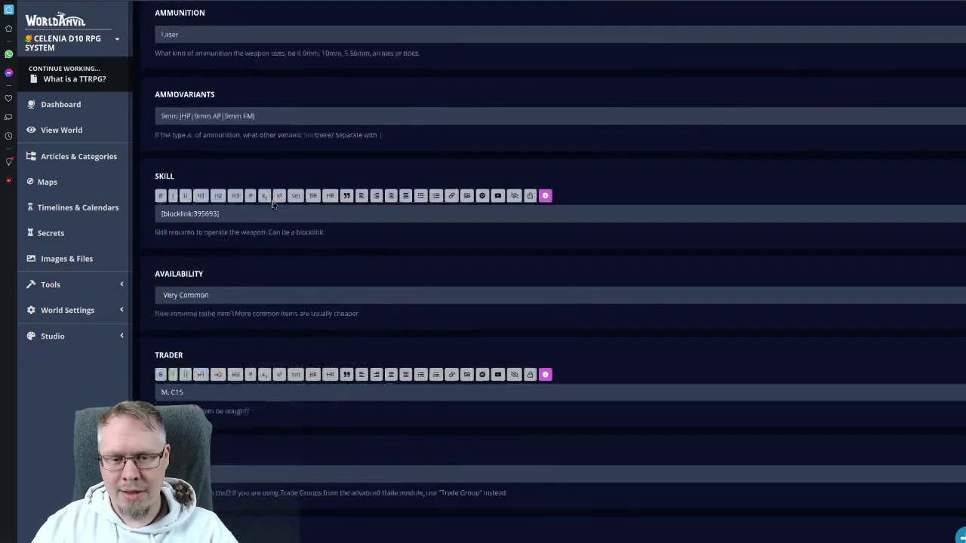
pyautogui.scroll(-3, 273, 204)
pyautogui.click(196, 338)
pyautogui.click(181, 362)
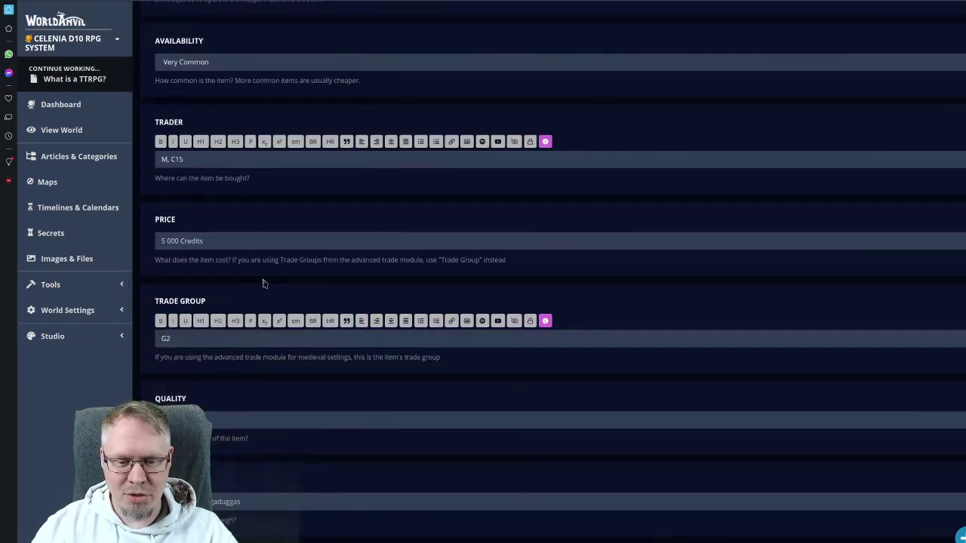
pyautogui.scroll(-4, 263, 283)
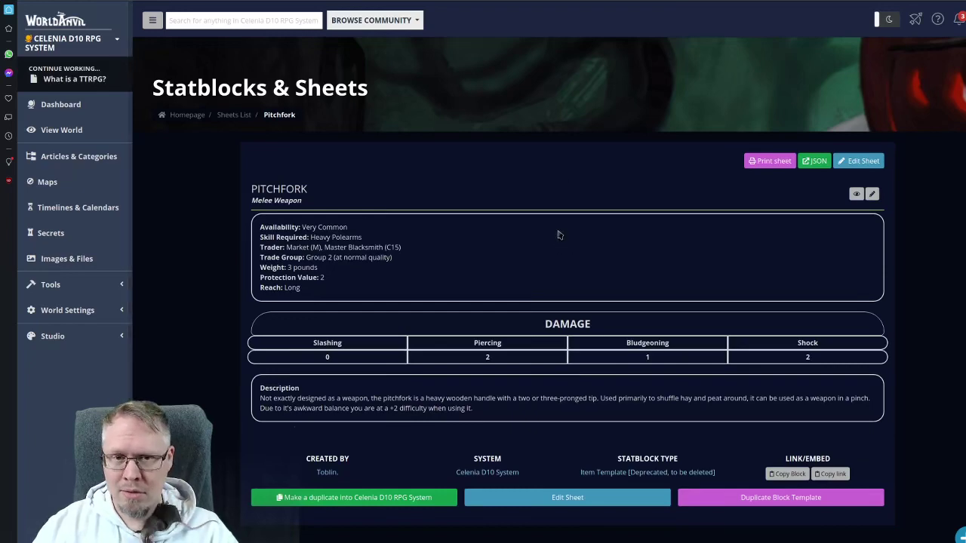
# - Search the web in a new browser page for "vad väger en högrep"
pyautogui.hotkey('ctrl', 't')
pyautogui.write('vad väger en')
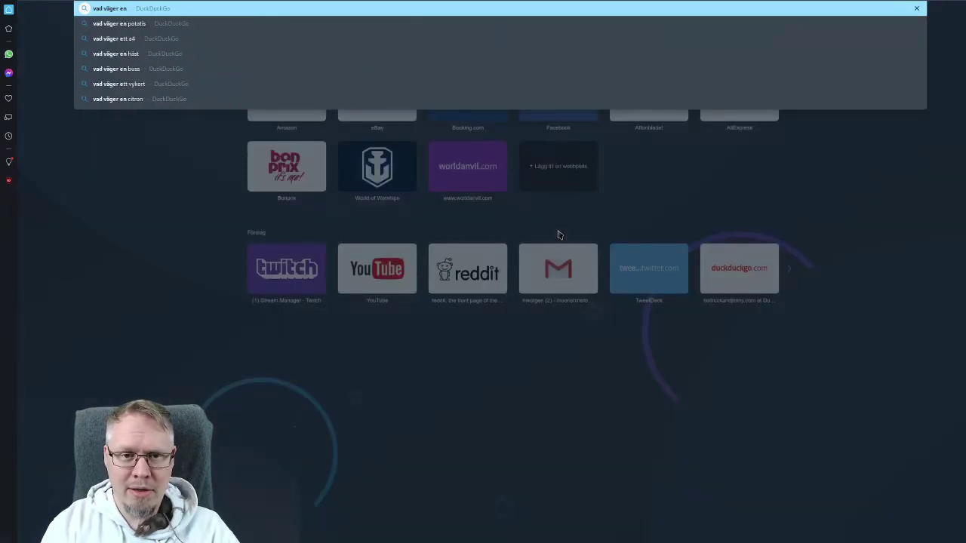
pyautogui.write(' högrep')
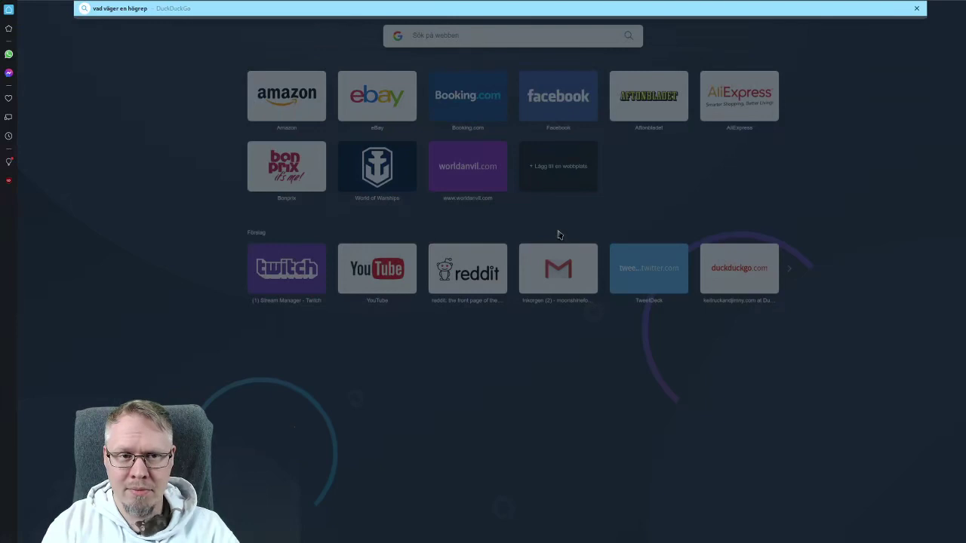
pyautogui.press('Return')
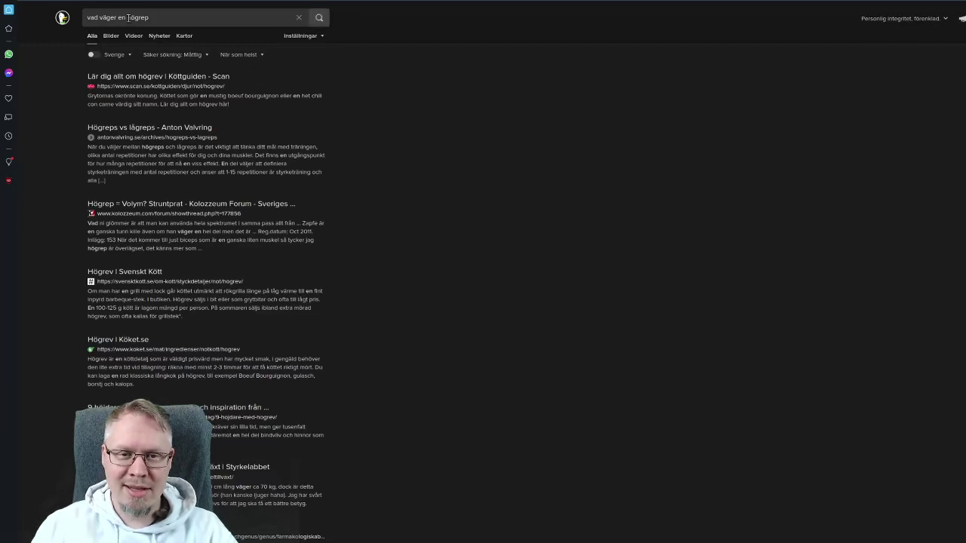
# - Replace the web search with "what is the weight of a pitchfork" and run it
pyautogui.moveTo(127, 18); pyautogui.dragTo(203, 19)
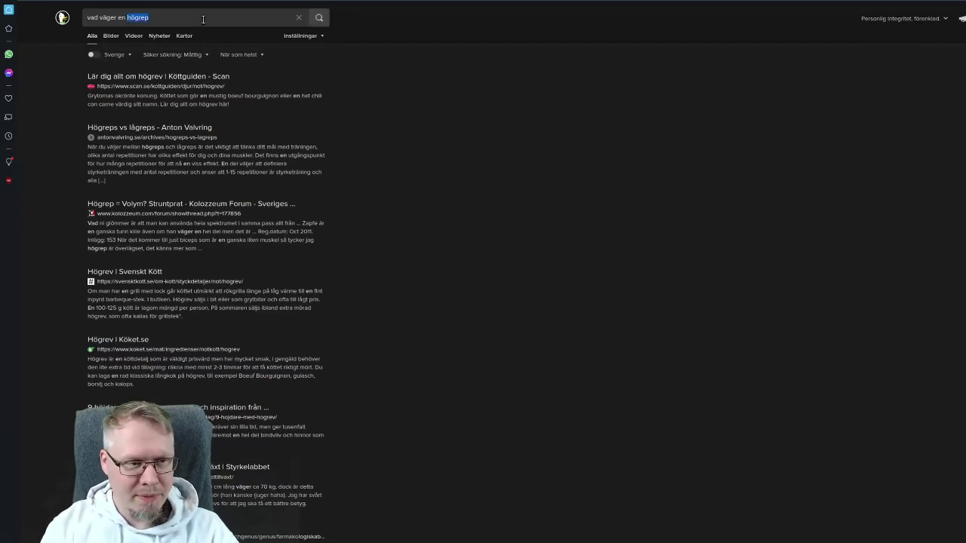
pyautogui.hotkey('ctrl', 'a')
pyautogui.write('what is')
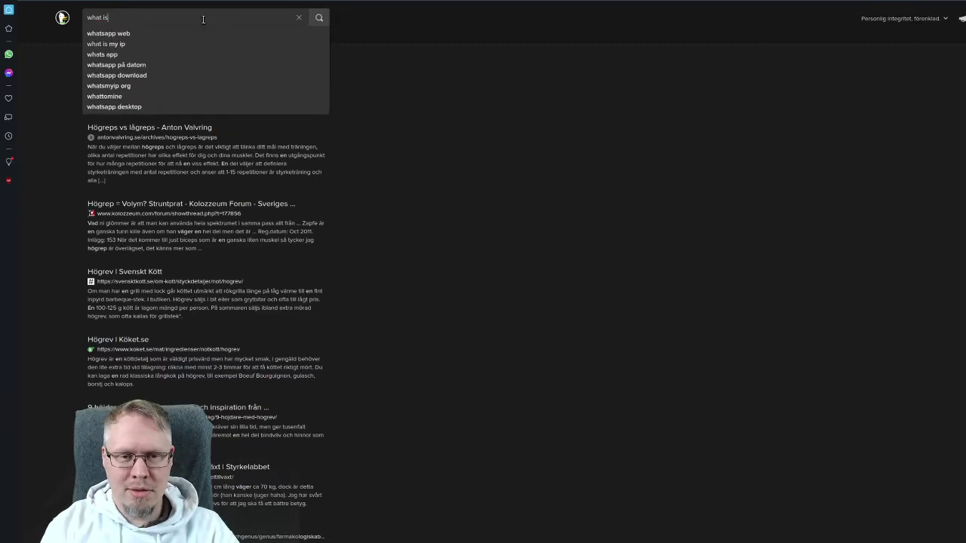
pyautogui.write(' the weight of a pl')
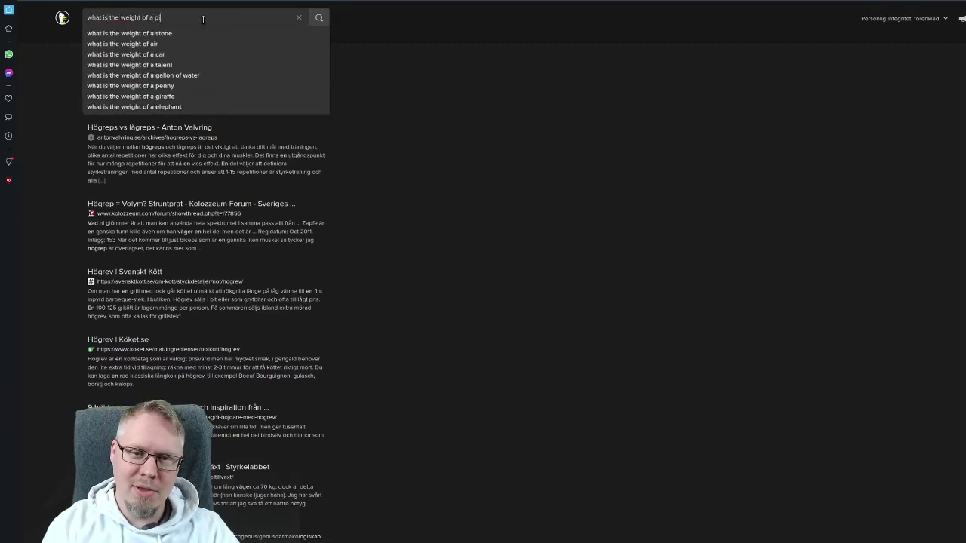
pyautogui.press('BackSpace')
pyautogui.write('itchfork')
pyautogui.press('Return')
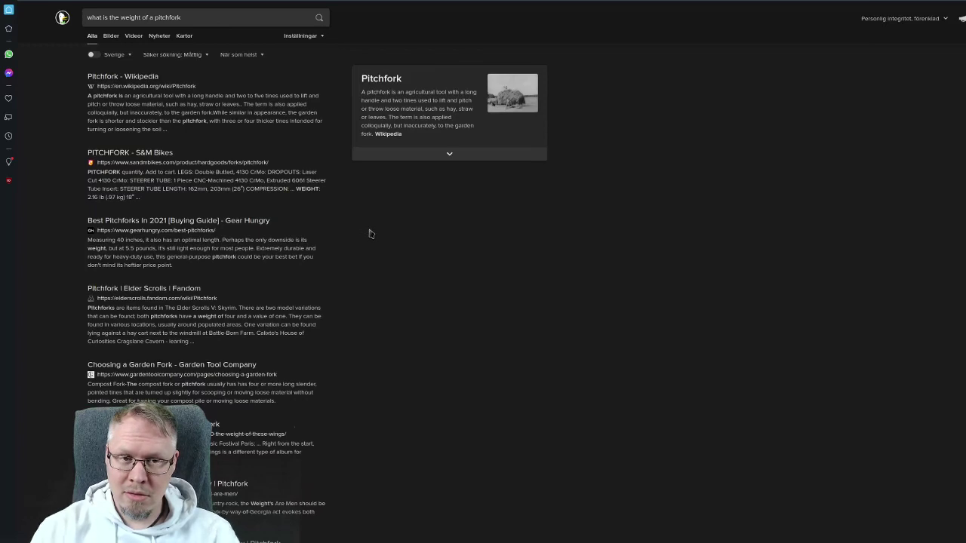
# - Return to the new Pitchfork sheet and set its weight to "5 pounds"
pyautogui.hotkey('ctrl', 'Tab')
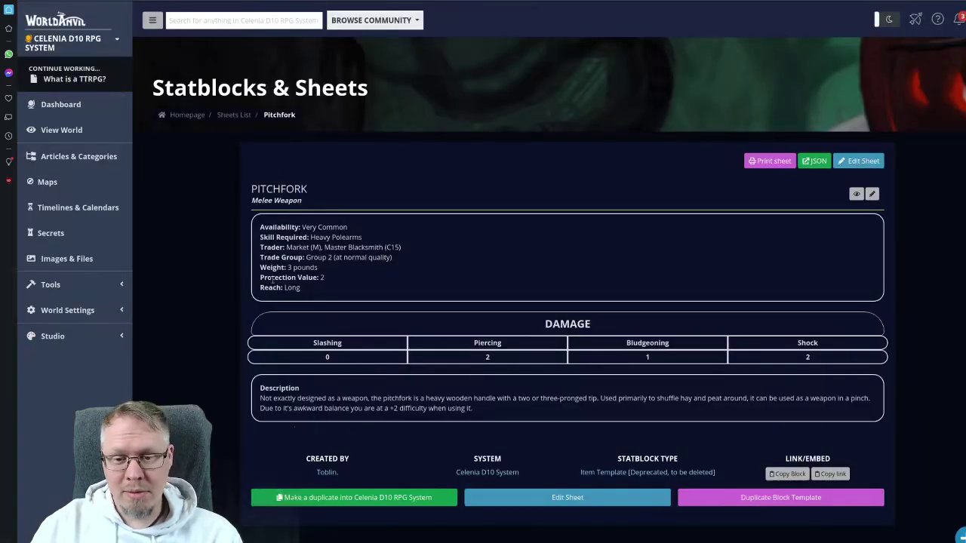
pyautogui.hotkey('ctrl', 'Tab')
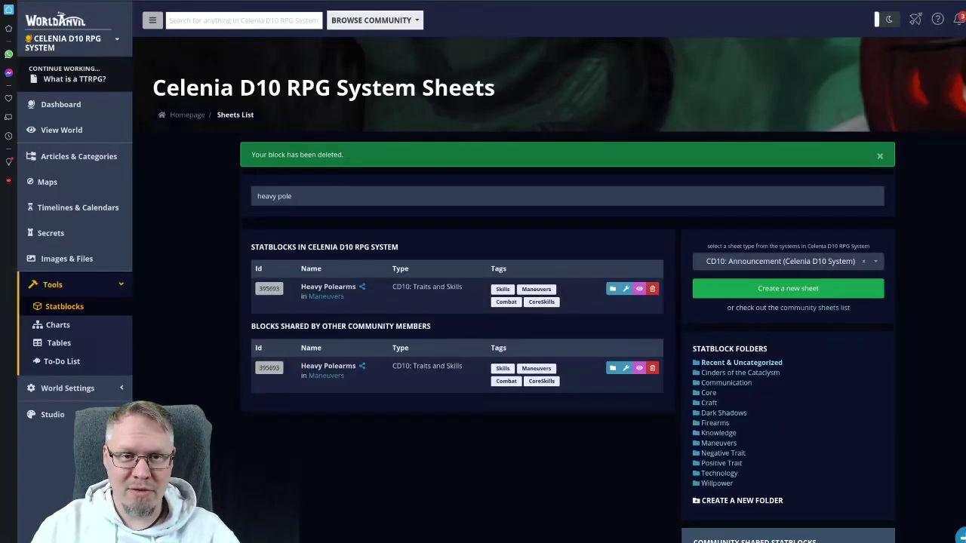
pyautogui.hotkey('ctrl', 'Tab')
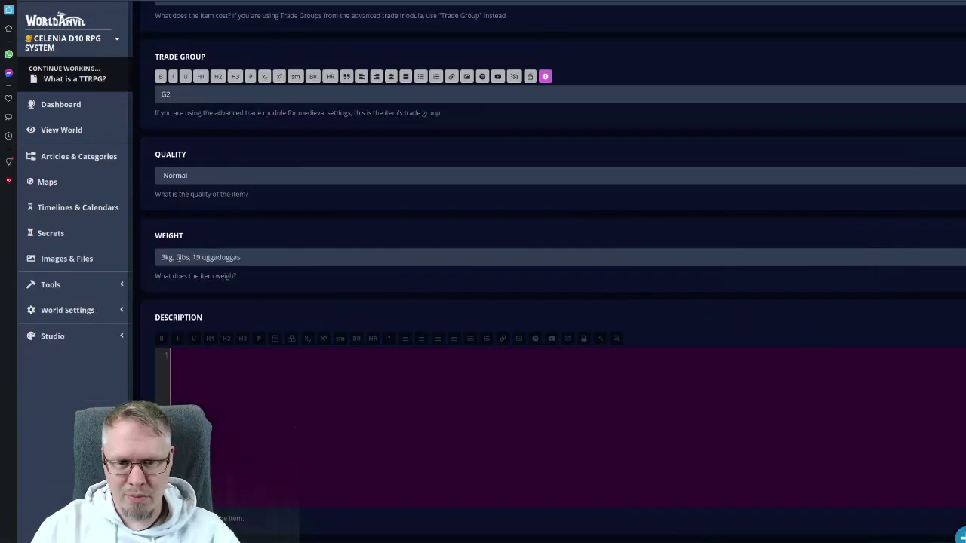
pyautogui.click(183, 258)
pyautogui.write('5 pounds')
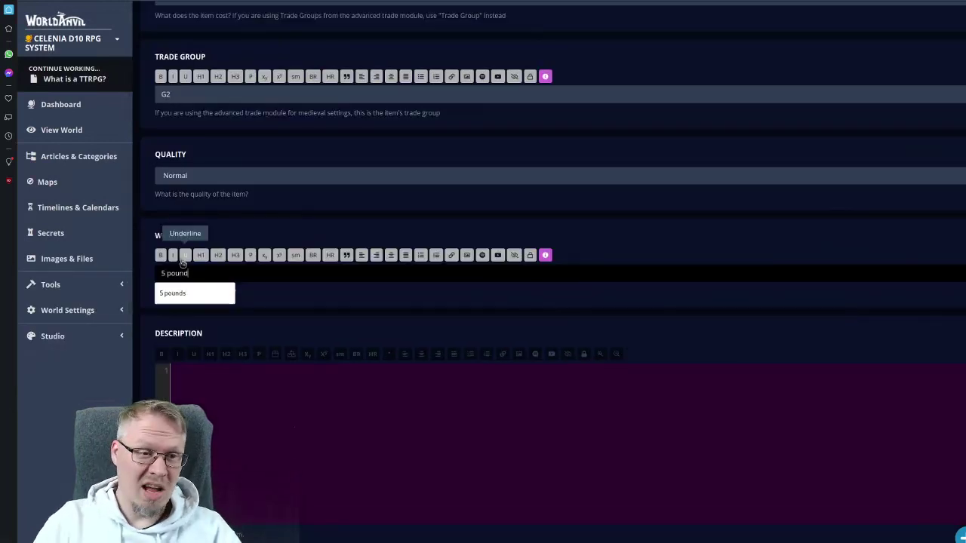
pyautogui.click(309, 214)
pyautogui.scroll(-4, 310, 214)
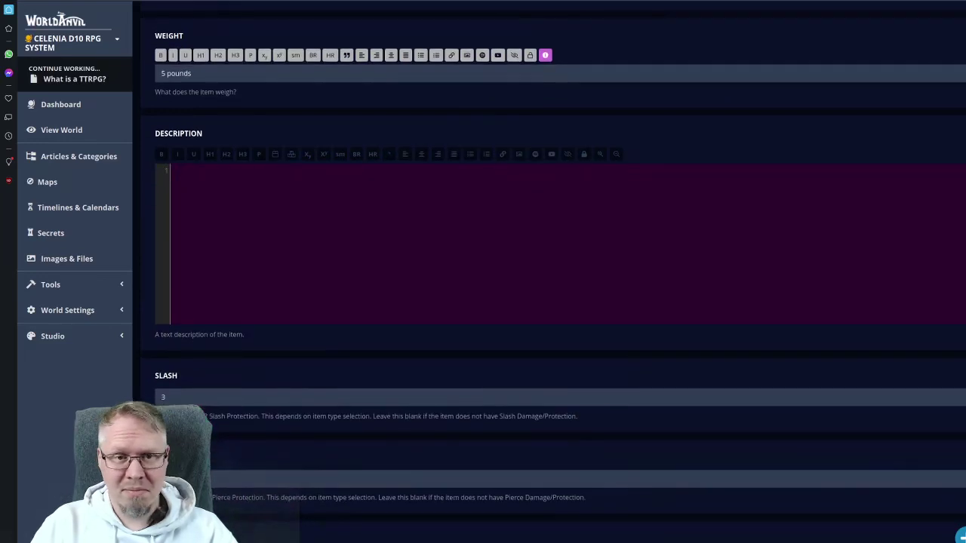
# - Copy the full description text from the old deprecated Pitchfork sheet into the new sheet's description
pyautogui.hotkey('ctrl', 'Tab')
pyautogui.hotkey('ctrl', 'Tab')
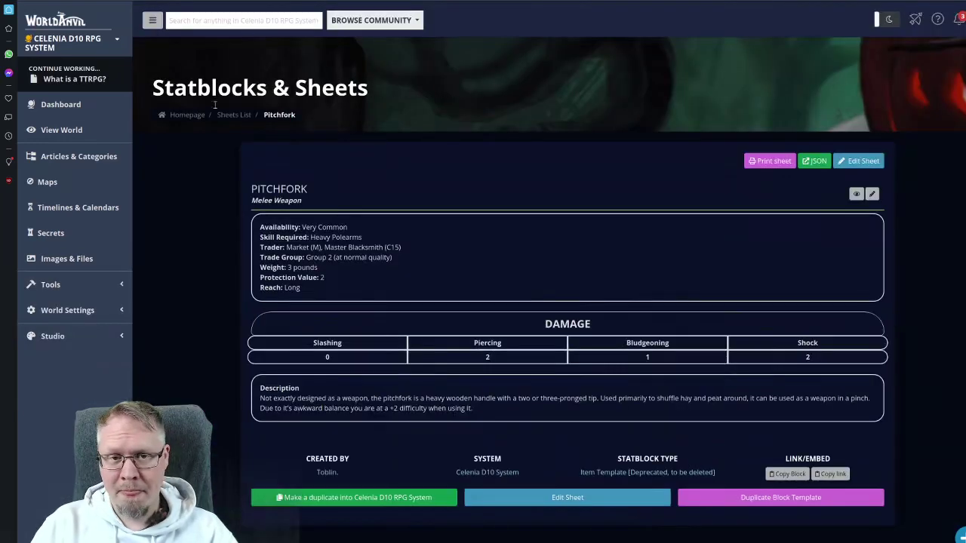
pyautogui.moveTo(259, 391); pyautogui.dragTo(483, 413)
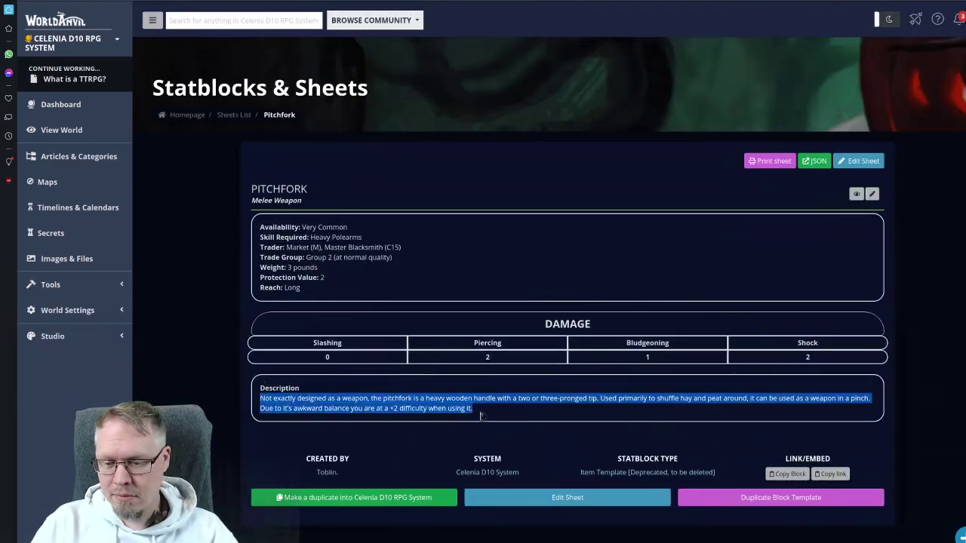
pyautogui.hotkey('ctrl', 'Tab')
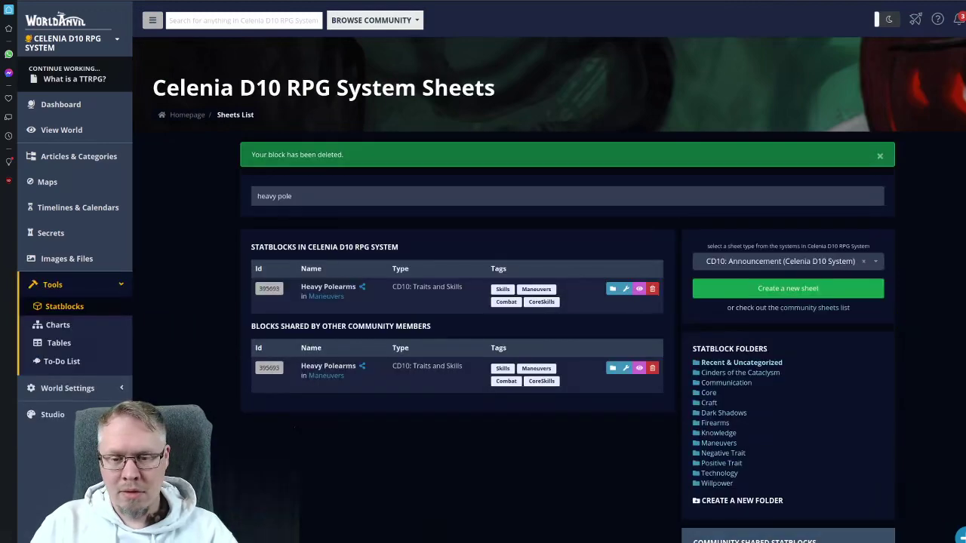
pyautogui.hotkey('ctrl', 'Tab')
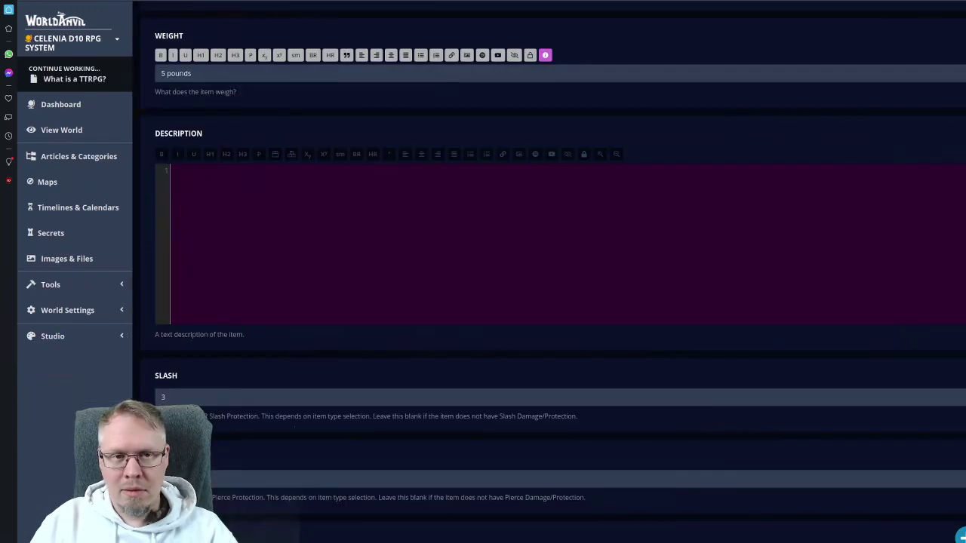
pyautogui.click(269, 236)
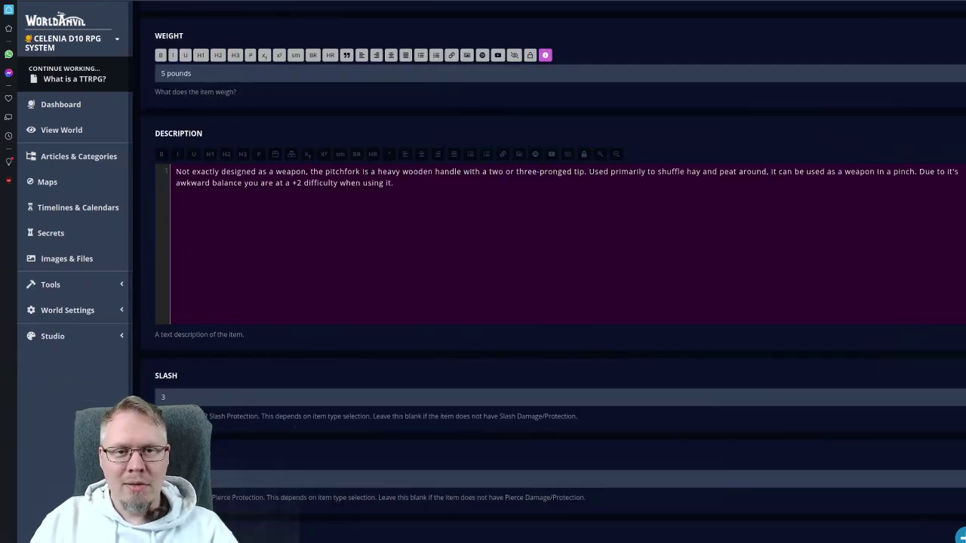
# - Check the damage values on the old Pitchfork sheet and set the new sheet's slash damage to 0
pyautogui.hotkey('ctrl', 'Tab')
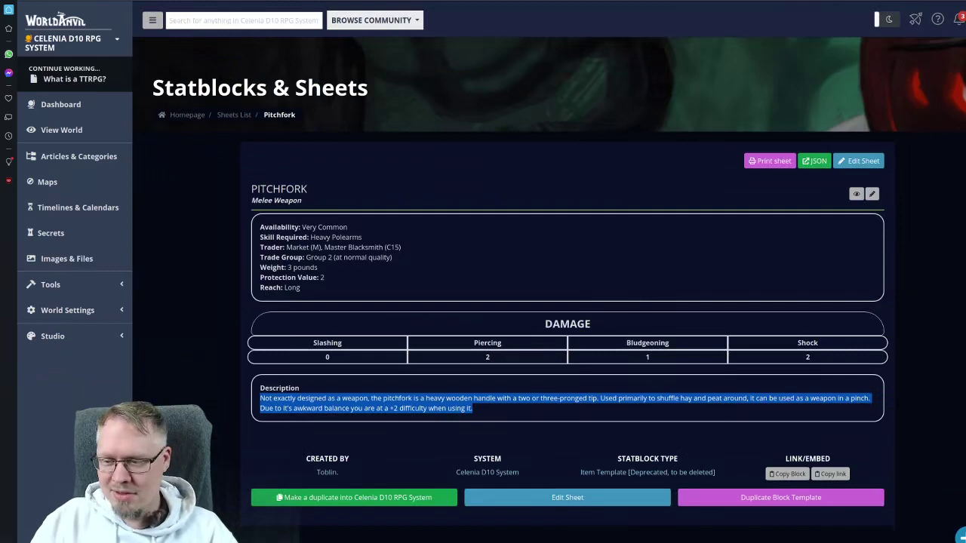
pyautogui.hotkey('ctrl', 'Tab')
pyautogui.scroll(-2, 271, 344)
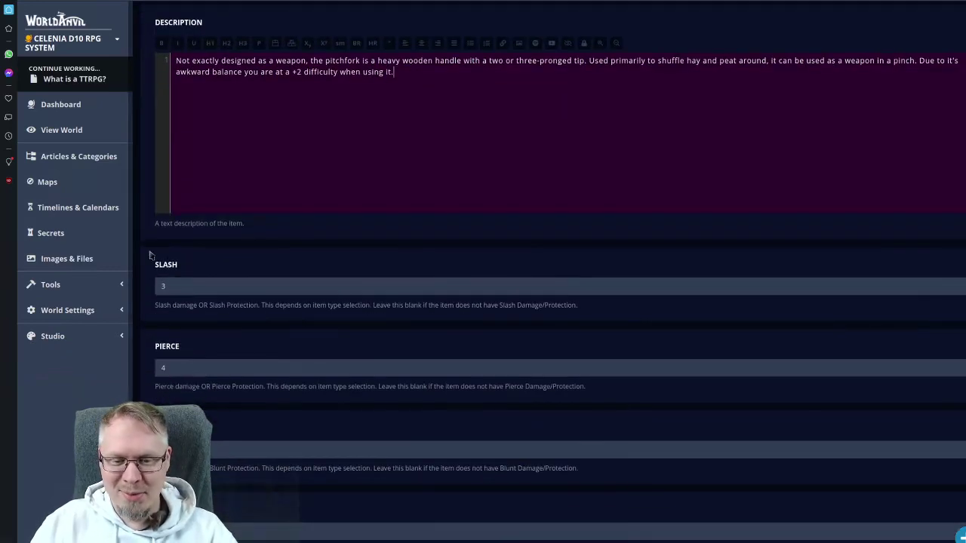
pyautogui.click(188, 291)
pyautogui.press('BackSpace')
pyautogui.write('0')
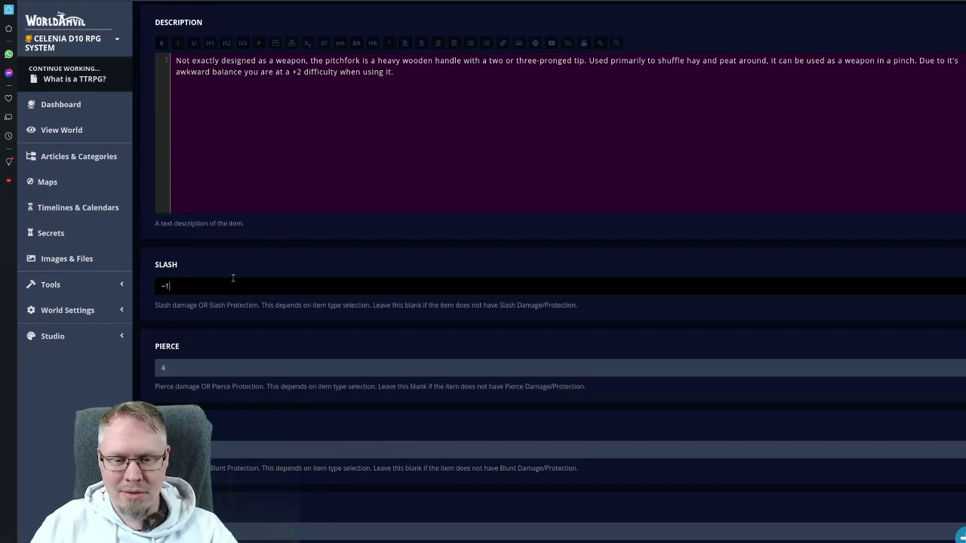
pyautogui.click(239, 333)
# - Set the pierce damage of the new Pitchfork sheet to 2
pyautogui.scroll(-2, 218, 297)
pyautogui.click(191, 270)
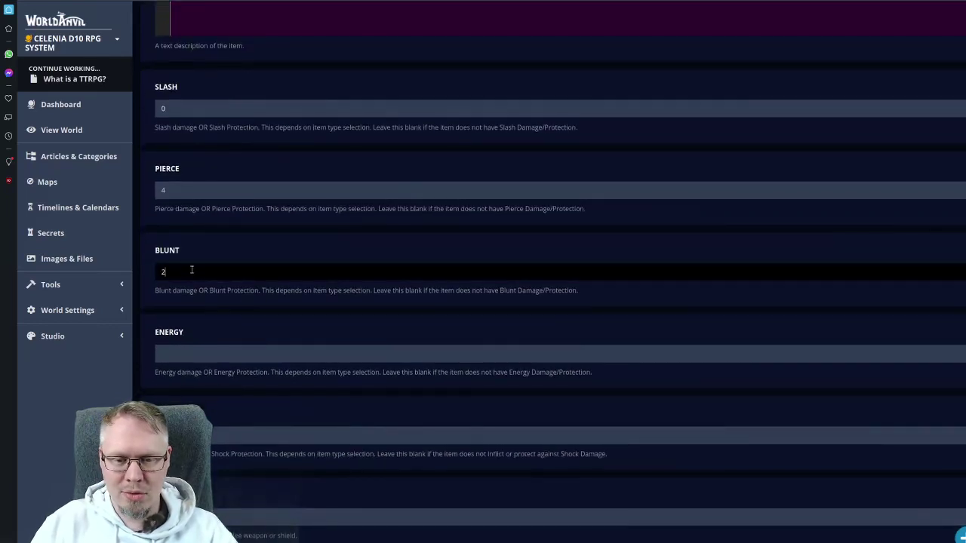
pyautogui.click(181, 190)
pyautogui.press('BackSpace')
pyautogui.write('2')
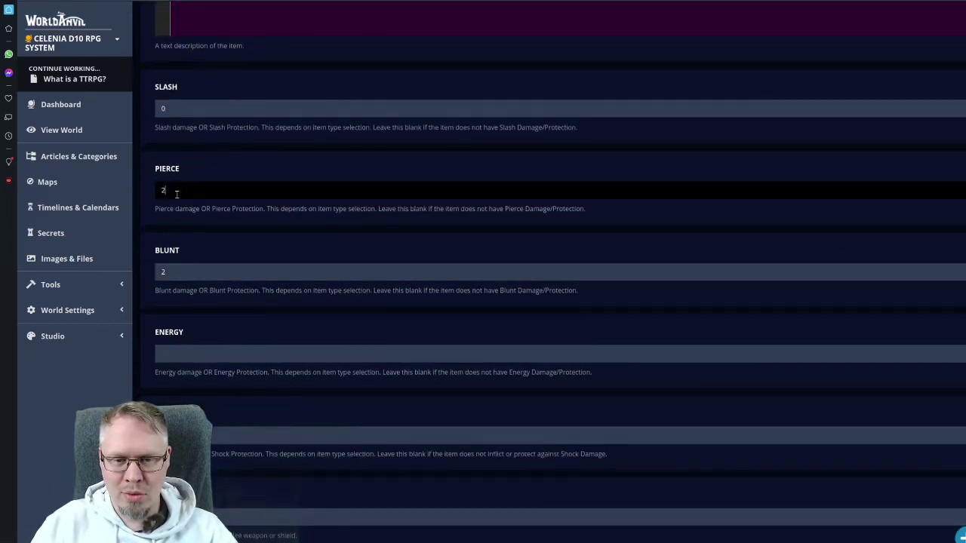
# - Set the new Pitchfork sheet's blunt damage to 1, shock damage to 2 and parry value to 2
pyautogui.click(180, 288)
pyautogui.click(177, 275)
pyautogui.press('BackSpace')
pyautogui.write('1')
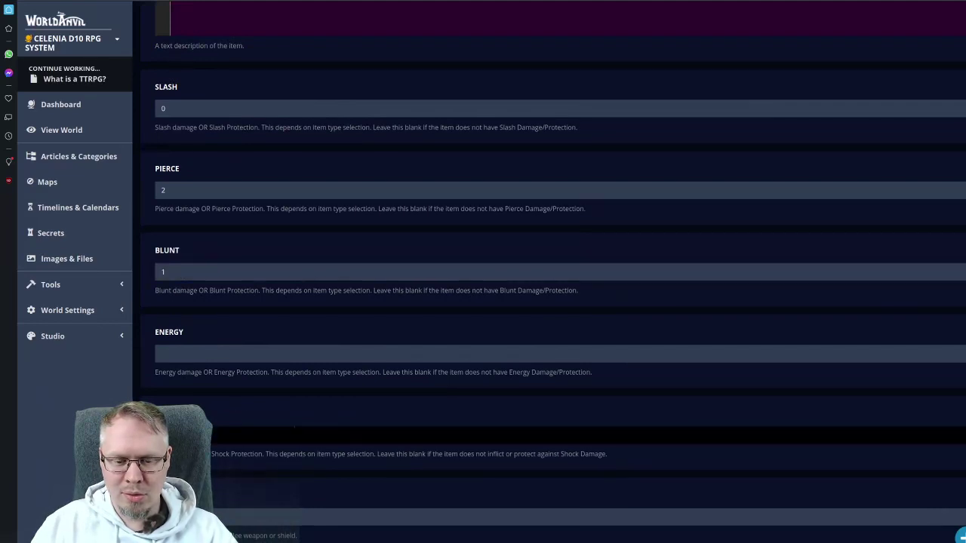
pyautogui.scroll(-2, 254, 384)
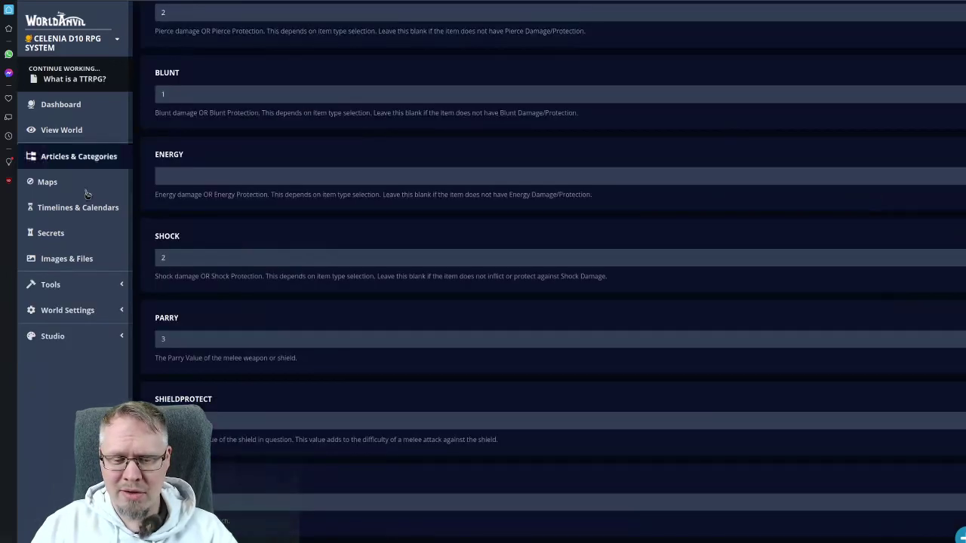
pyautogui.click(194, 337)
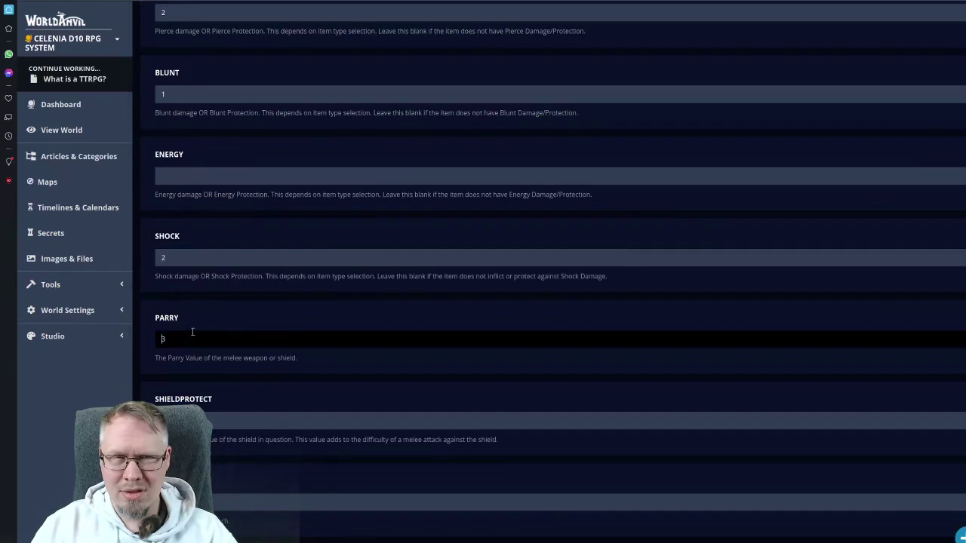
pyautogui.press('Down')
pyautogui.scroll(-2, 242, 264)
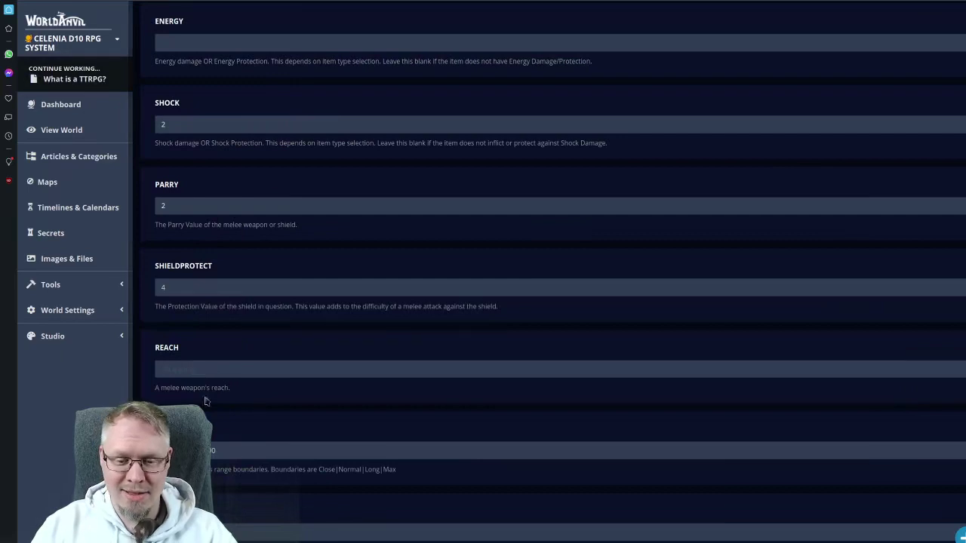
# - Fill in the Pitchfork sheet's tags as "Medieval,Melee,Heavy,Weapon,Polearm", adapting an earlier suggested tag set
pyautogui.scroll(-15, 317, 310)
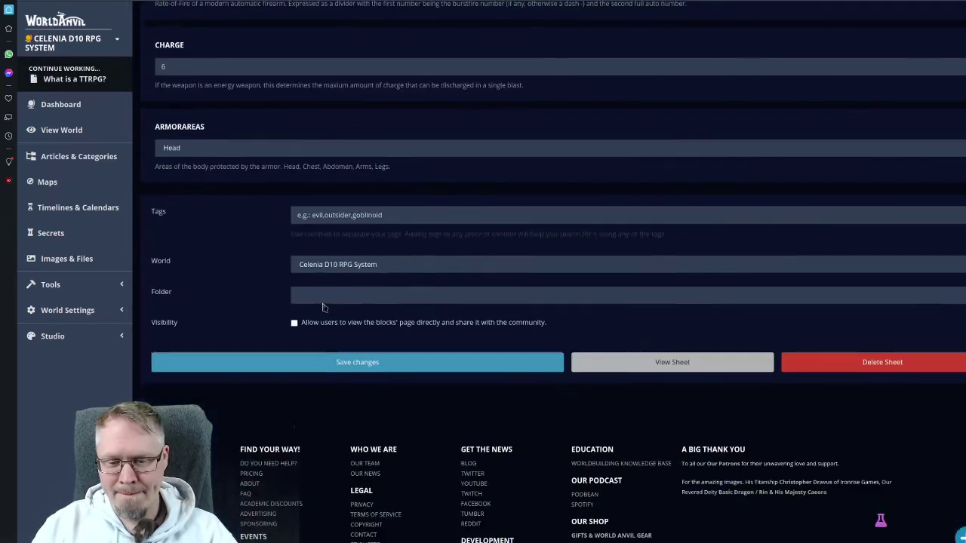
pyautogui.click(353, 217)
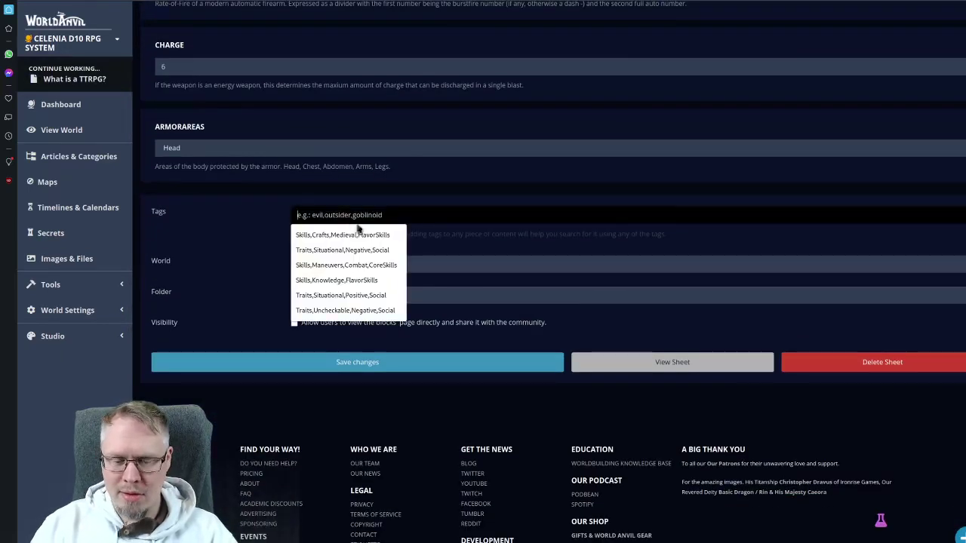
pyautogui.write('Med')
pyautogui.click(367, 234)
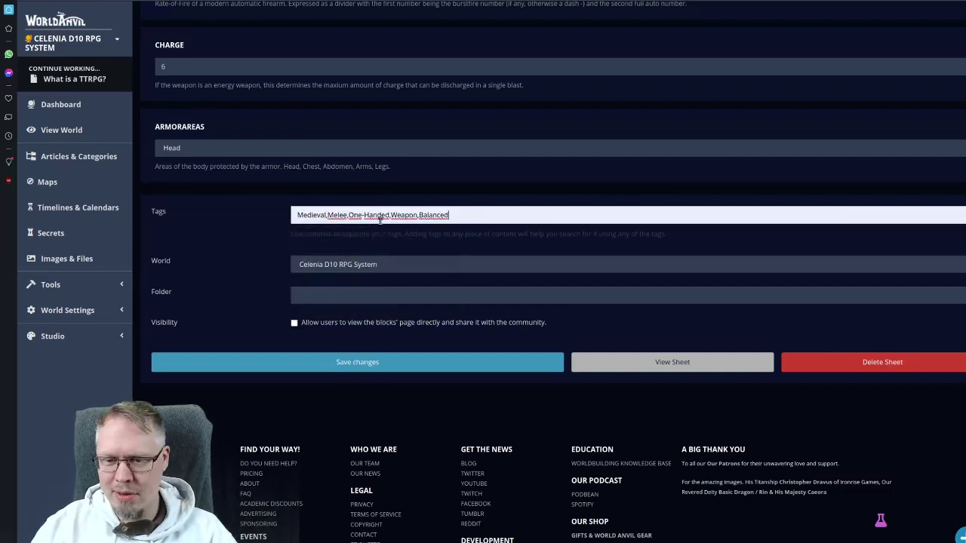
pyautogui.moveTo(348, 215); pyautogui.dragTo(392, 215)
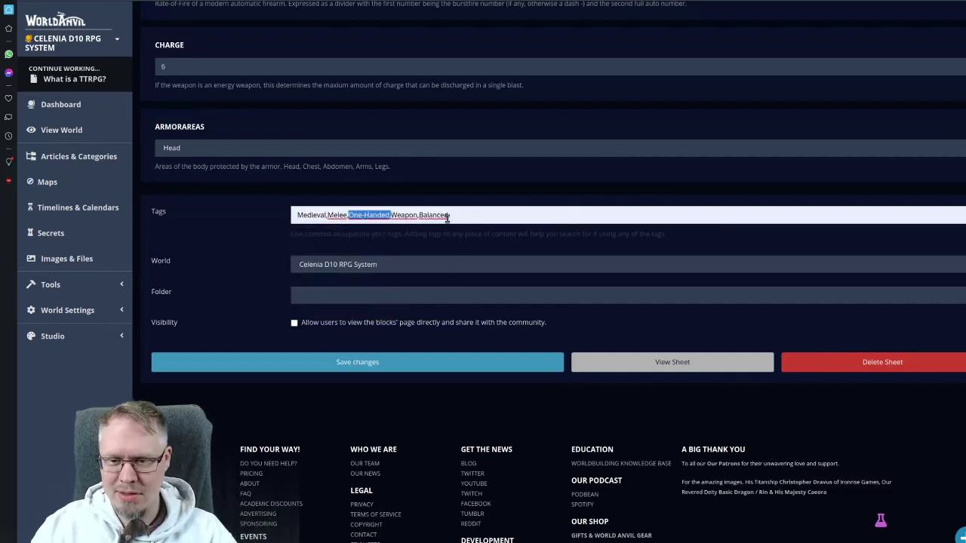
pyautogui.write('Heavy')
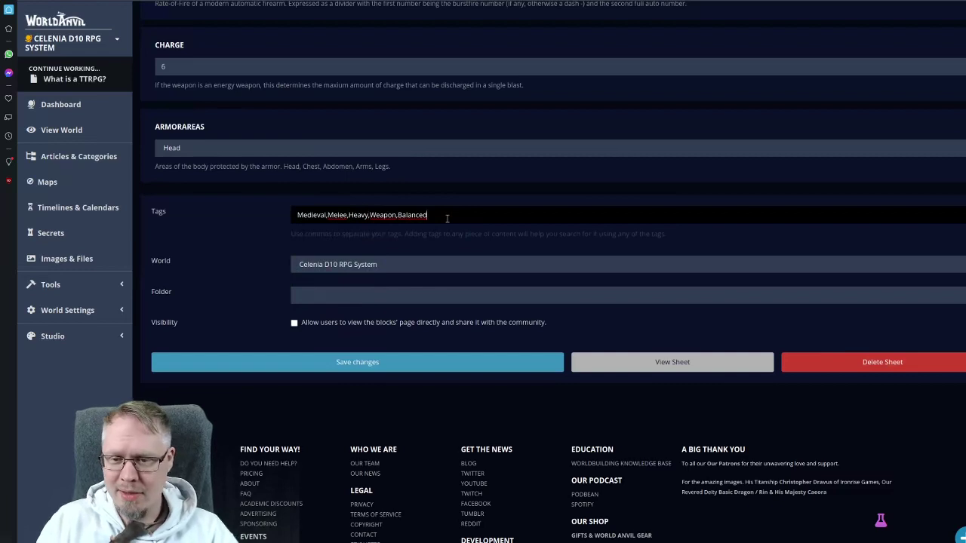
pyautogui.doubleClick(447, 218)
pyautogui.write('Polearm')
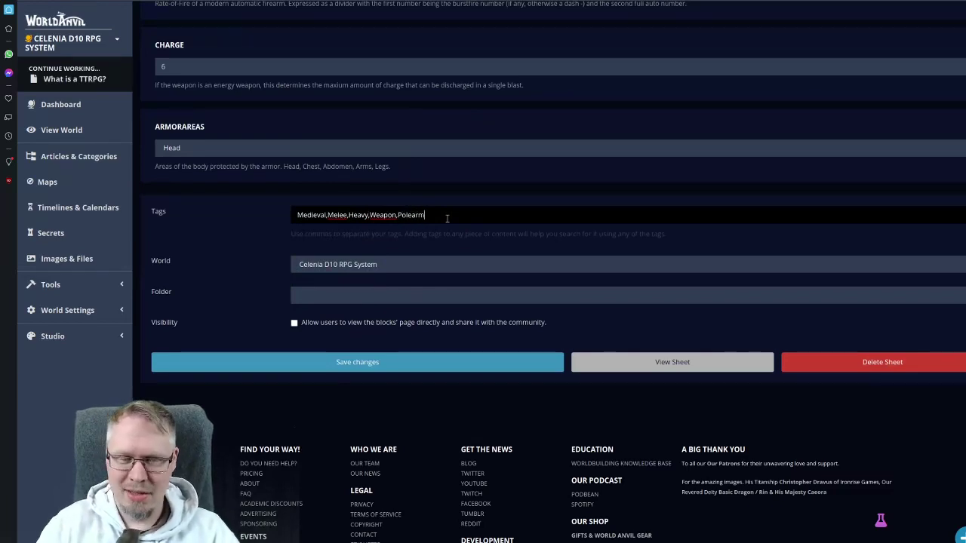
# - Save the new Pitchfork sheet as viewable by users and create another CD10: Armor, Ammunition and Weapons sheet
pyautogui.click(294, 323)
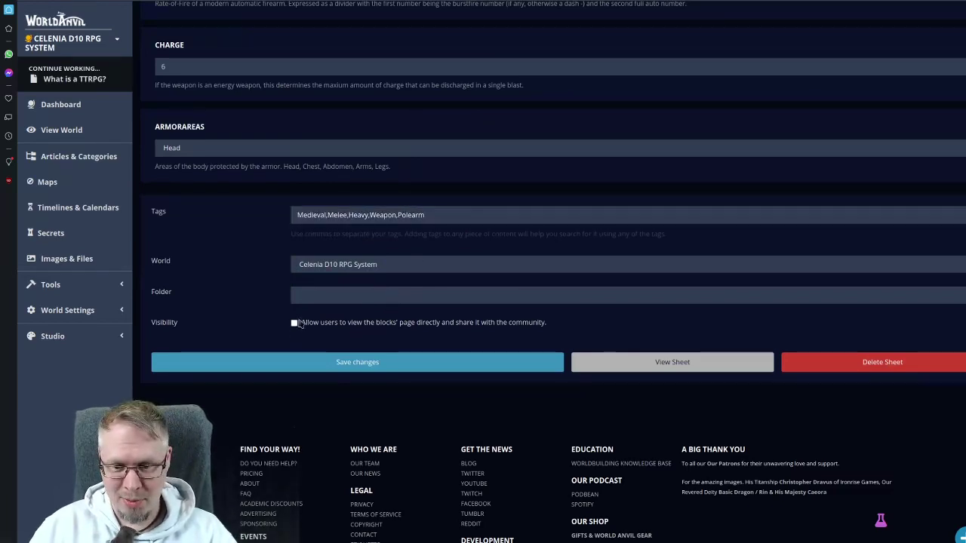
pyautogui.click(334, 362)
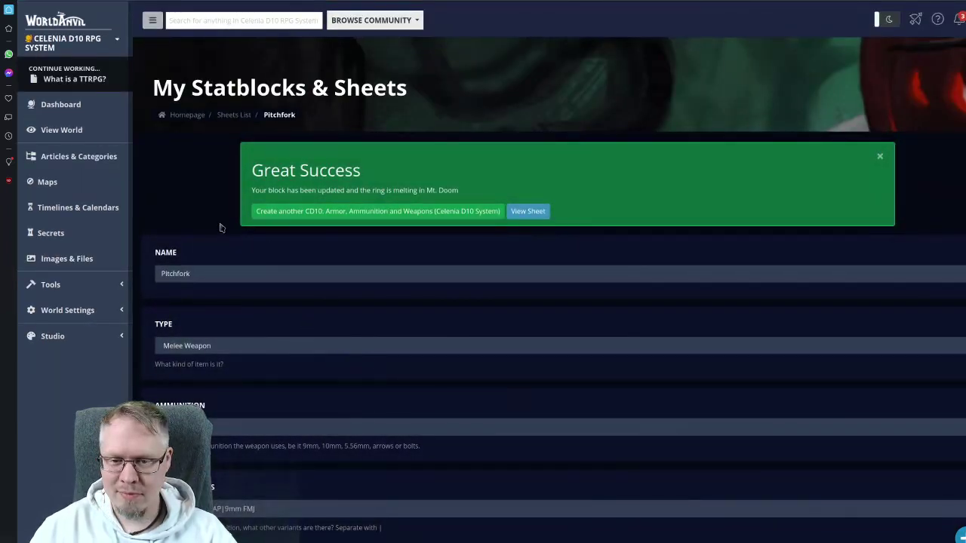
pyautogui.click(408, 211)
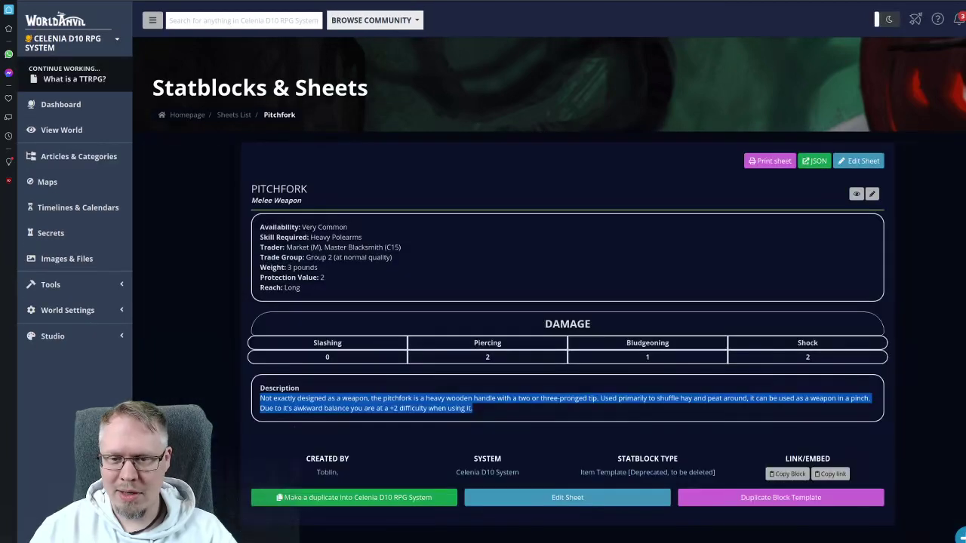
# - Open the old deprecated Pitchfork sheet for editing and permanently delete it
pyautogui.click(856, 162)
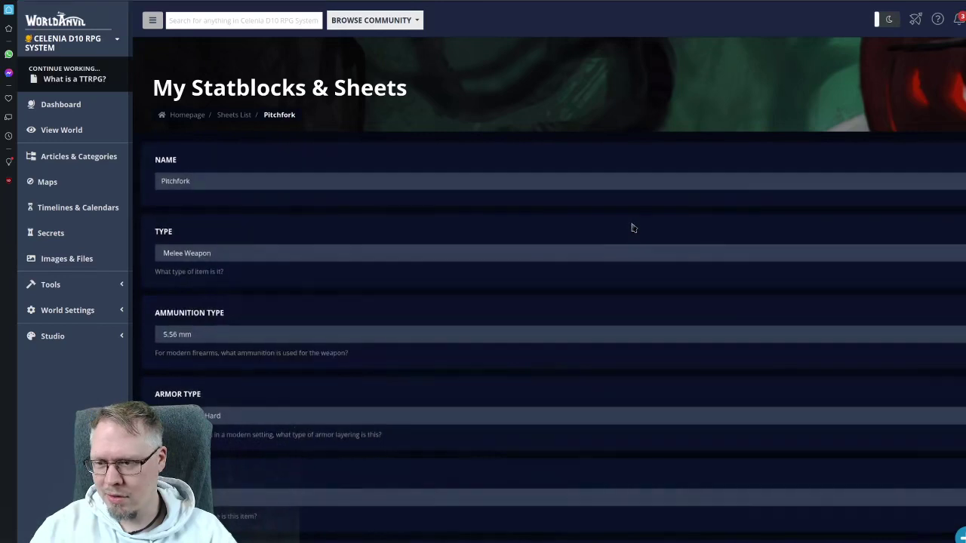
pyautogui.scroll(-10, 632, 228)
pyautogui.scroll(-10, 632, 228)
pyautogui.click(873, 293)
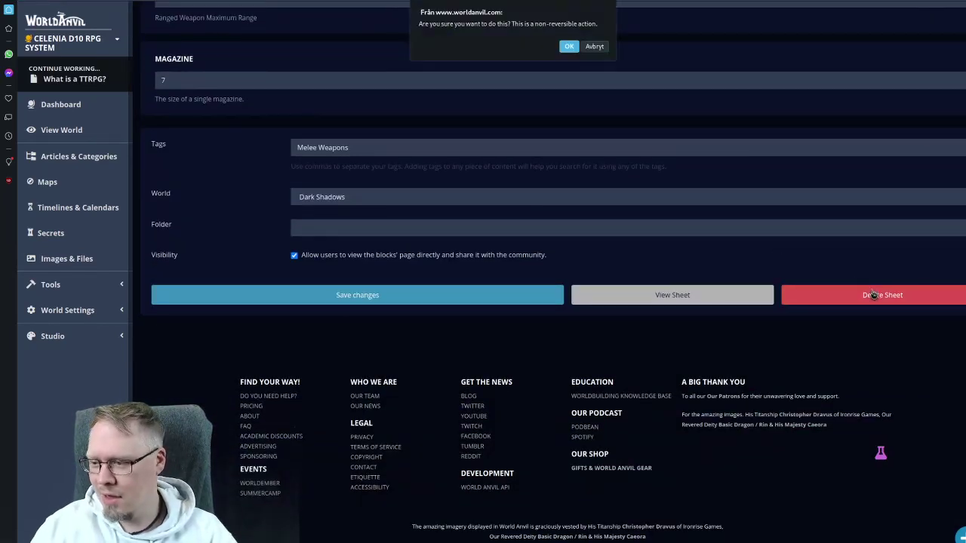
pyautogui.click(568, 46)
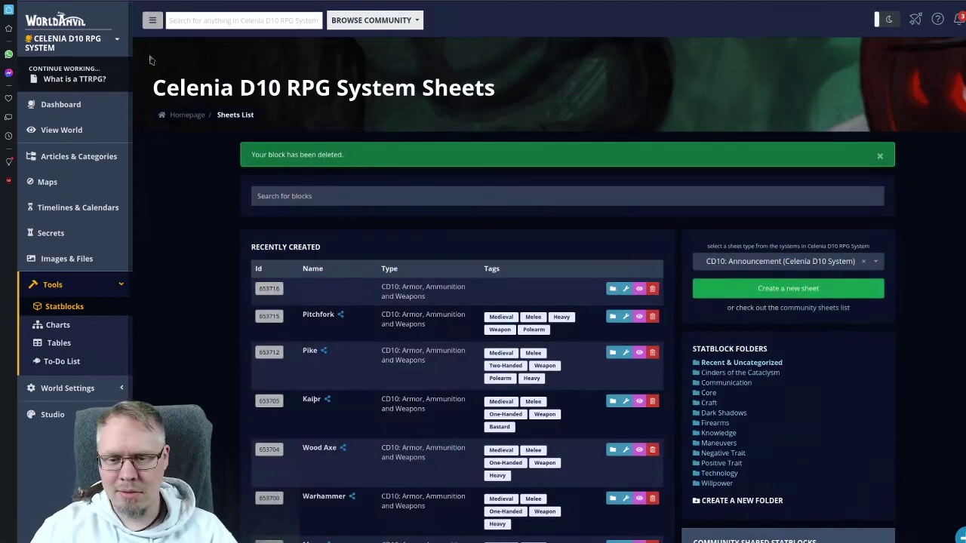
# - Check the old Pollaxe sheet, then name the new blank sheet "Pollaxe" and set its type to Melee Weapon
pyautogui.hotkey('alt', 'Left')
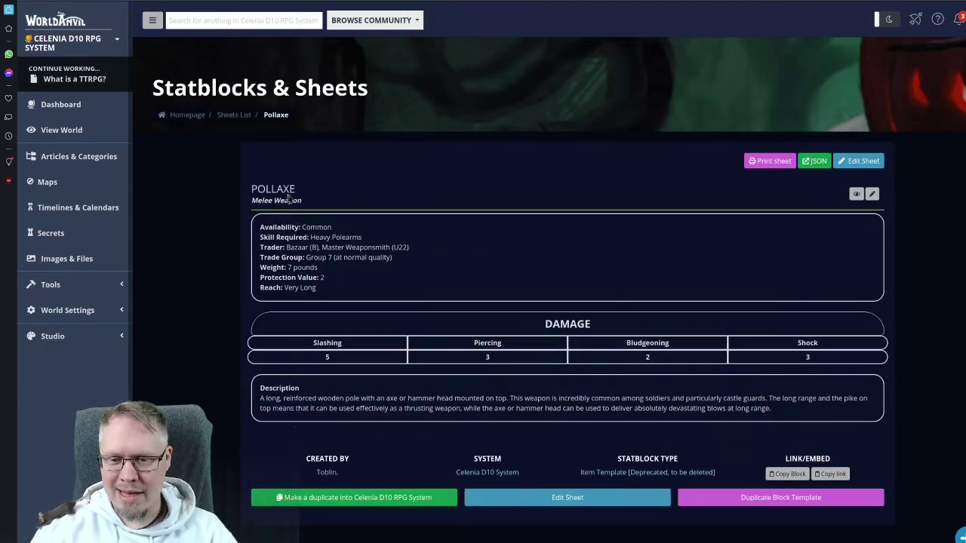
pyautogui.hotkey('alt', 'Left')
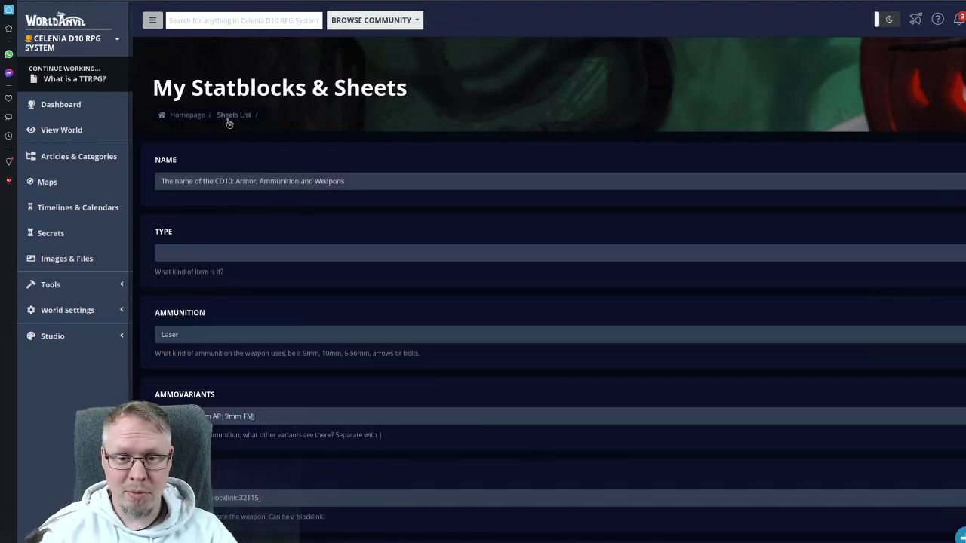
pyautogui.click(188, 182)
pyautogui.write('Pollaxe')
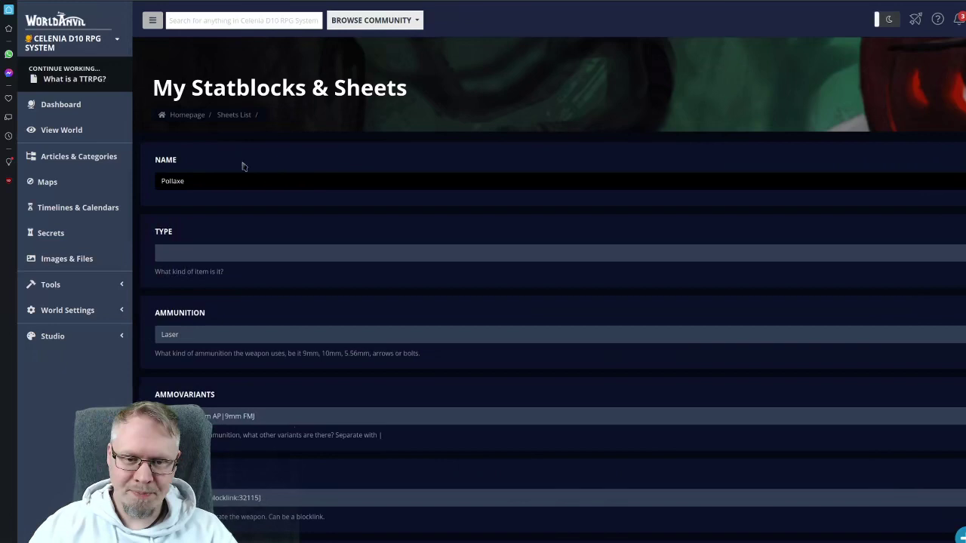
pyautogui.click(246, 255)
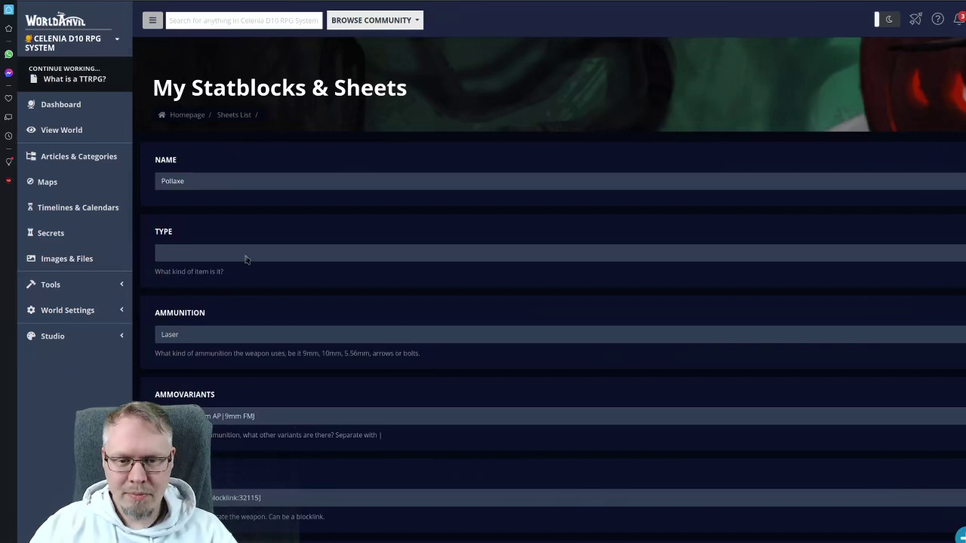
pyautogui.scroll(-2, 294, 300)
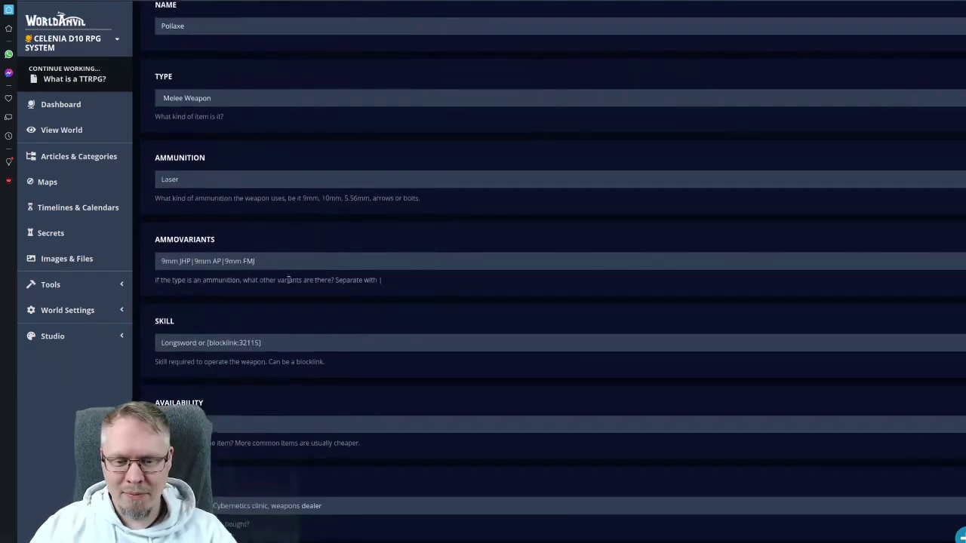
pyautogui.click(218, 339)
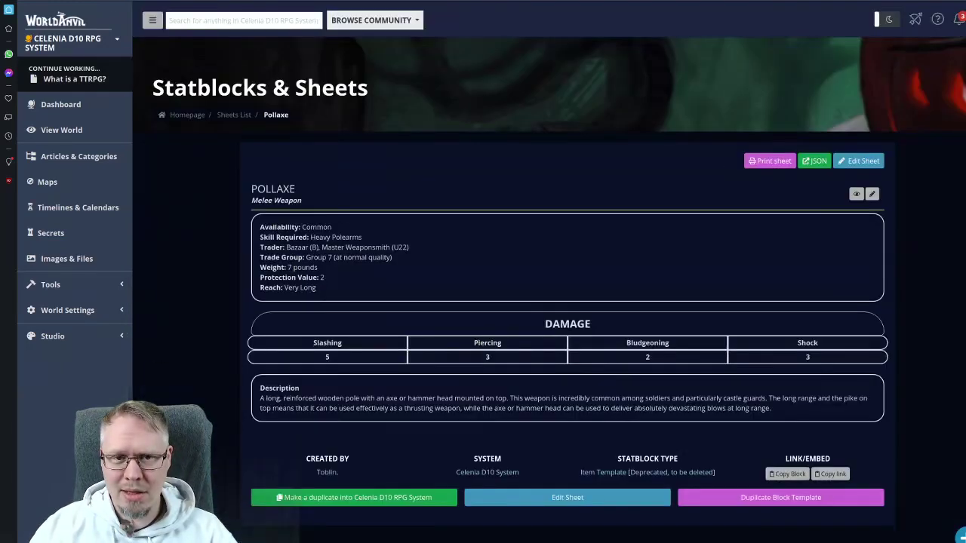
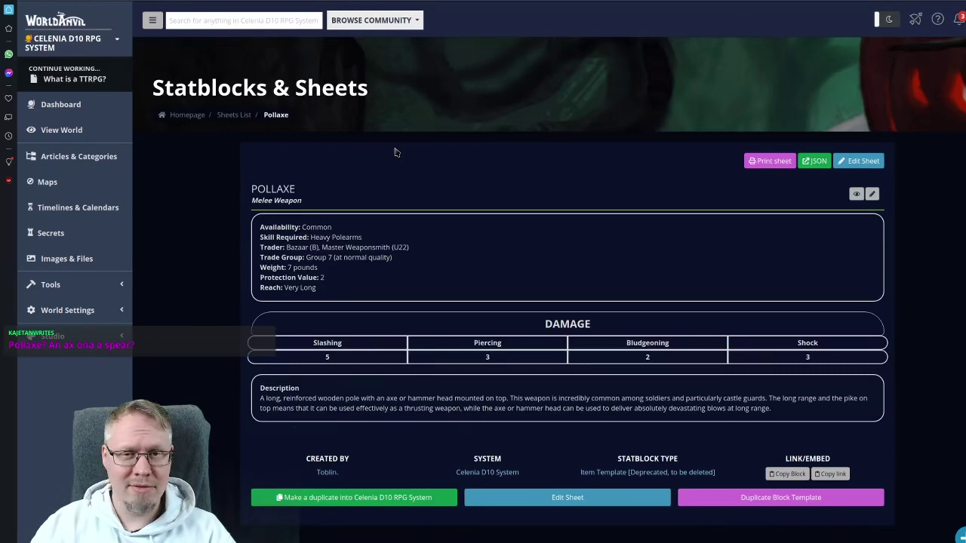
# - Search the web for "pollaxe", look through the image results and return to the old Pollaxe sheet
pyautogui.hotkey('ctrl', 't')
pyautogui.write('pat')
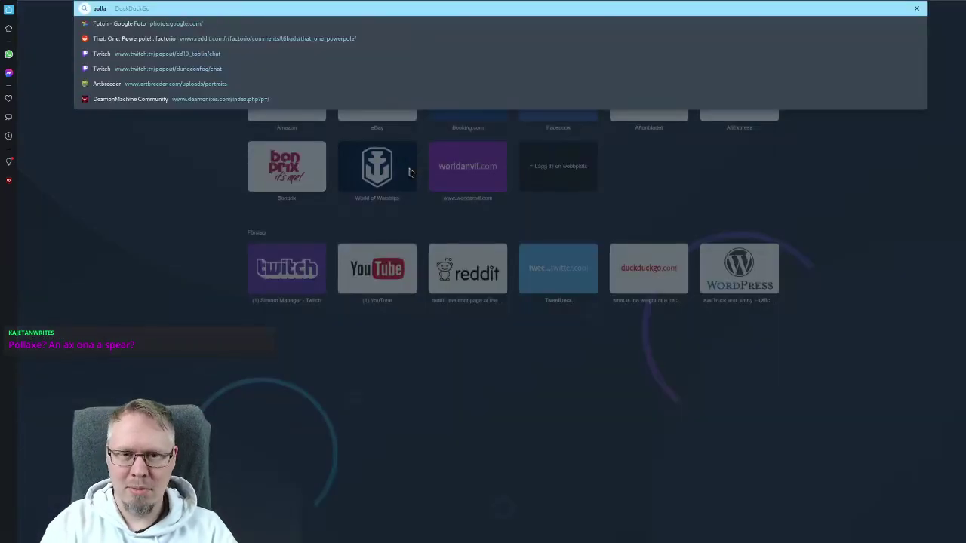
pyautogui.press('Return')
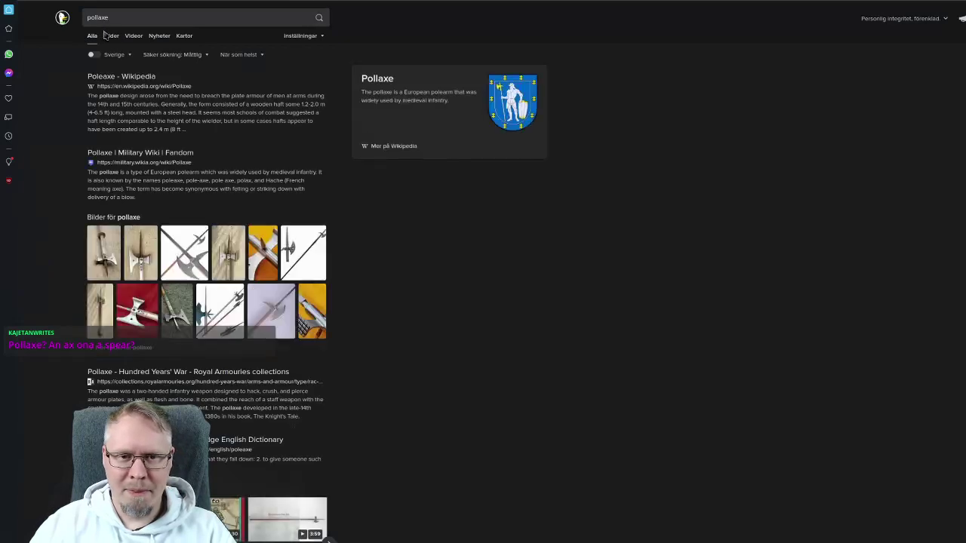
pyautogui.click(111, 36)
pyautogui.click(113, 105)
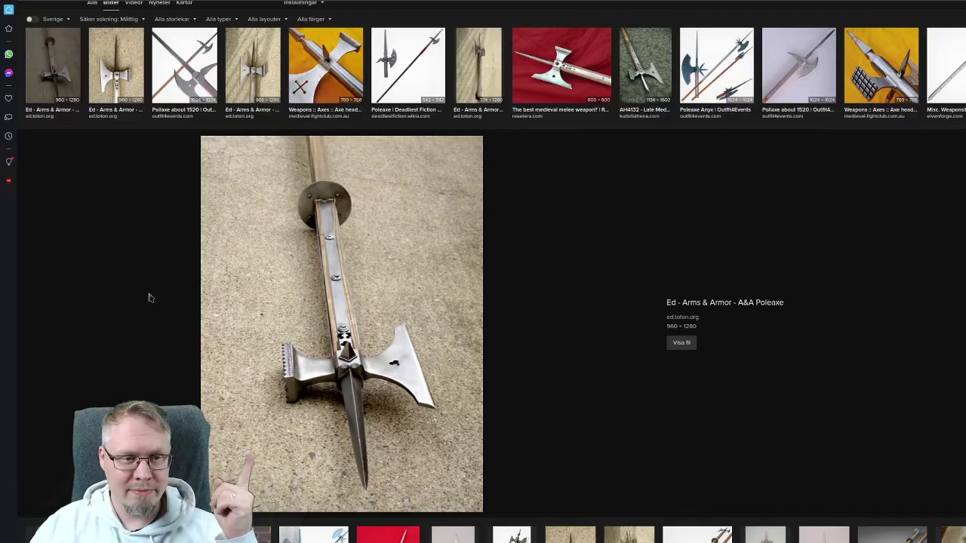
pyautogui.scroll(-5, 149, 298)
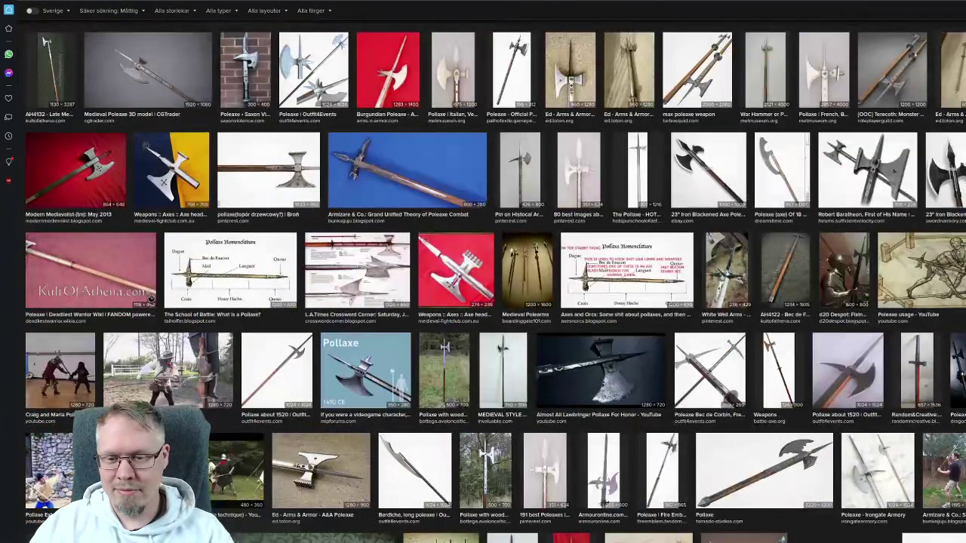
pyautogui.scroll(1, 264, 259)
pyautogui.scroll(5, 162, 212)
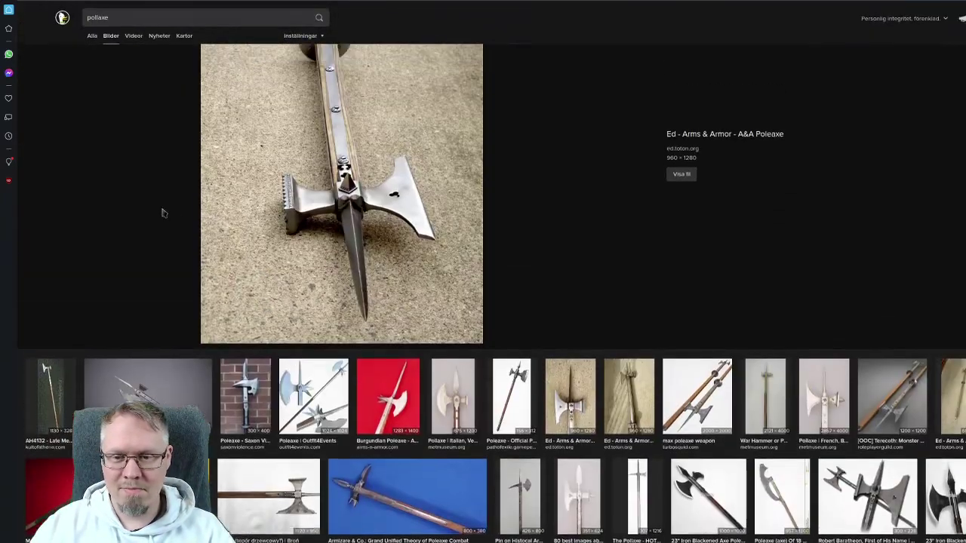
pyautogui.hotkey('ctrl', 'Tab')
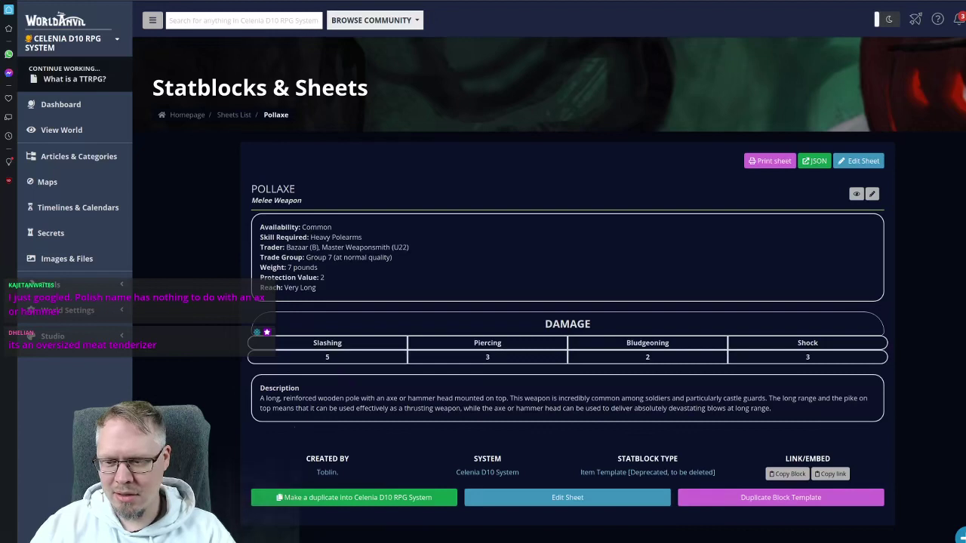
# - Find the Heavy Polearms block in the sheets list and enter its code [block:395693] as the new Pollaxe sheet's skill
pyautogui.hotkey('alt', 'Left')
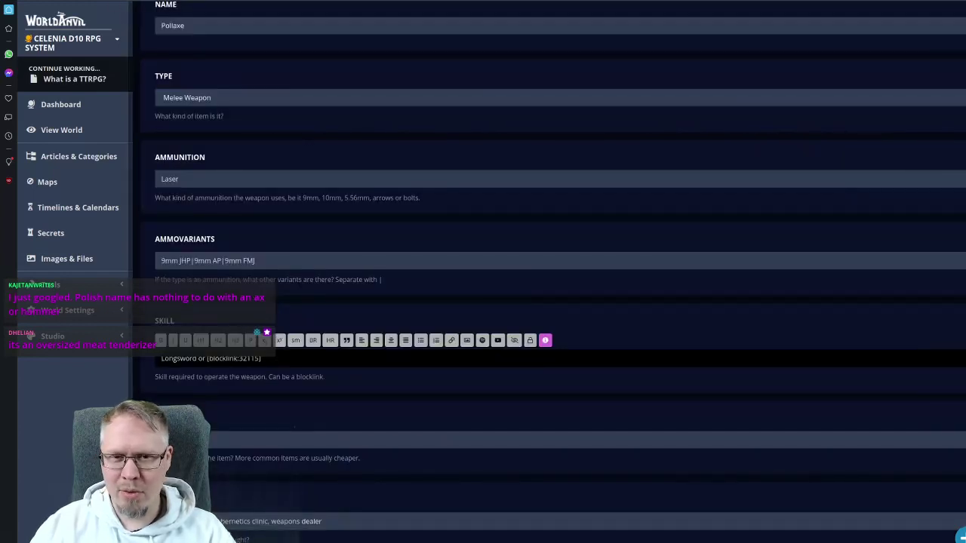
pyautogui.hotkey('alt', 'Left')
pyautogui.click(301, 195)
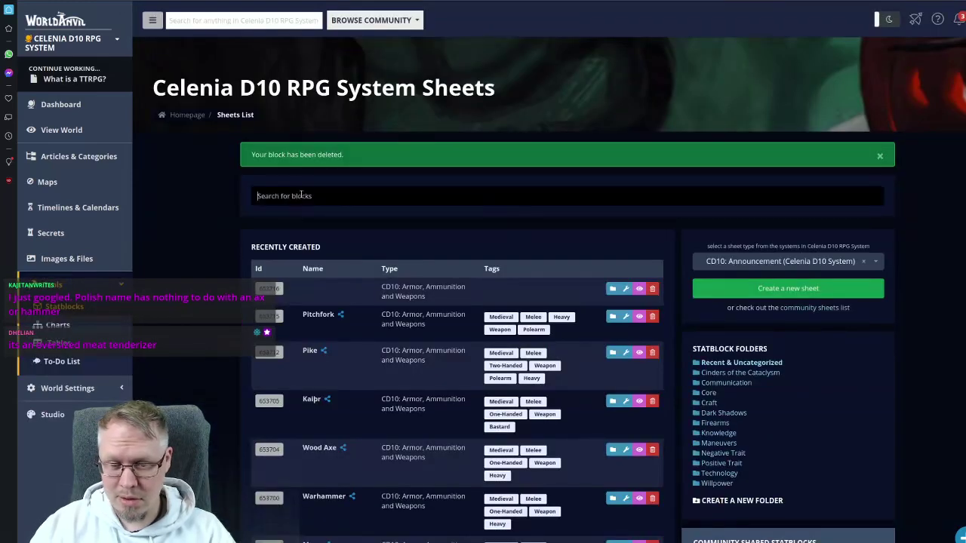
pyautogui.write('heavy pol')
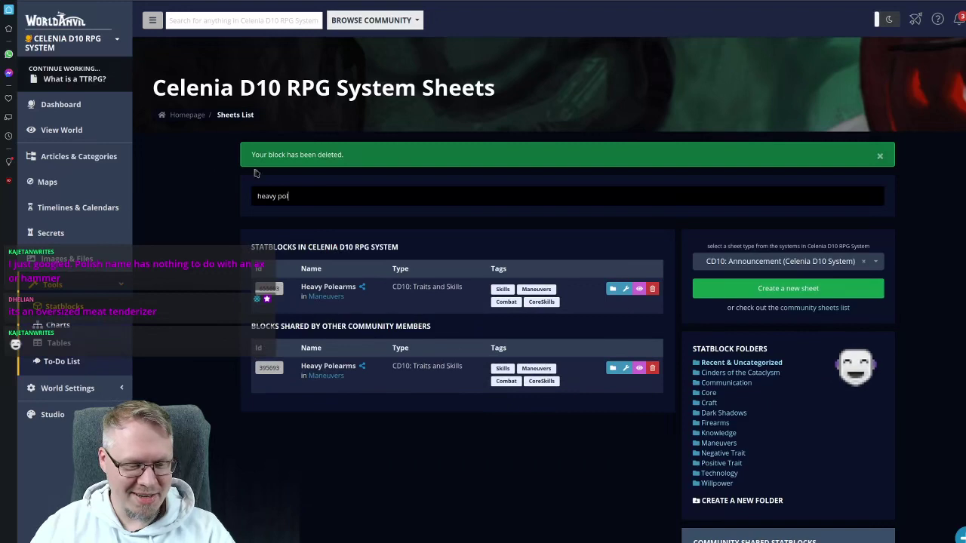
pyautogui.click(276, 290)
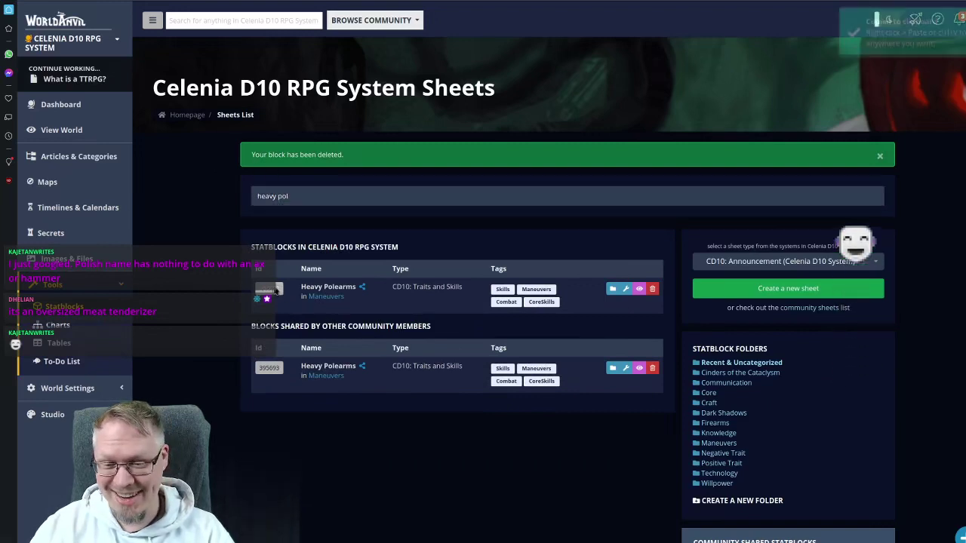
pyautogui.hotkey('ctrl', 'Tab')
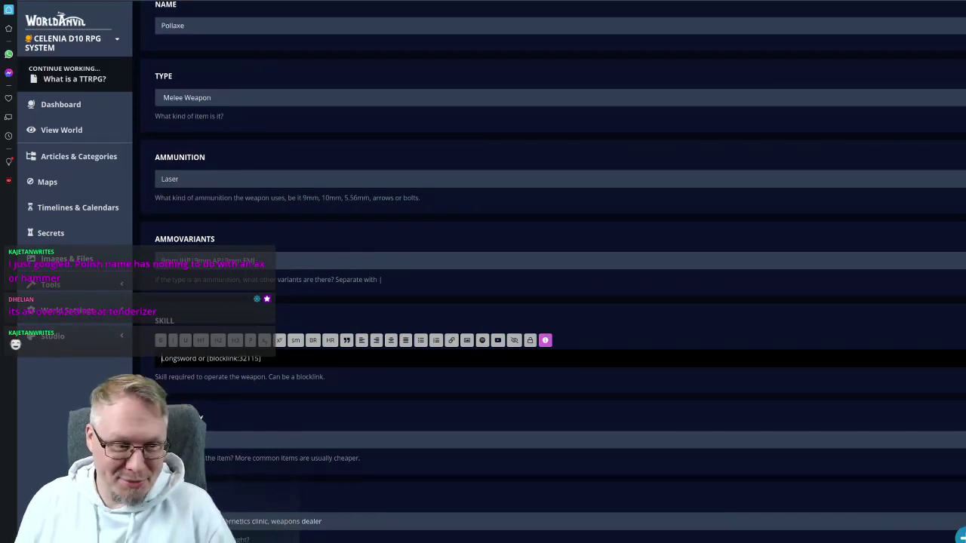
pyautogui.doubleClick(227, 359)
pyautogui.click(226, 378)
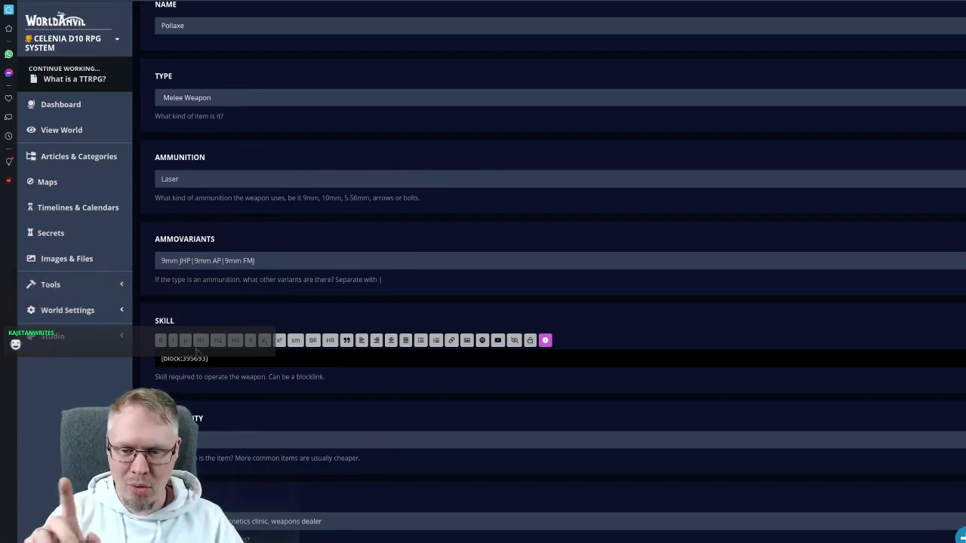
# - Change the skill code to [blocklink:395693] and set the Pollaxe's availability to Rare
pyautogui.write('link')
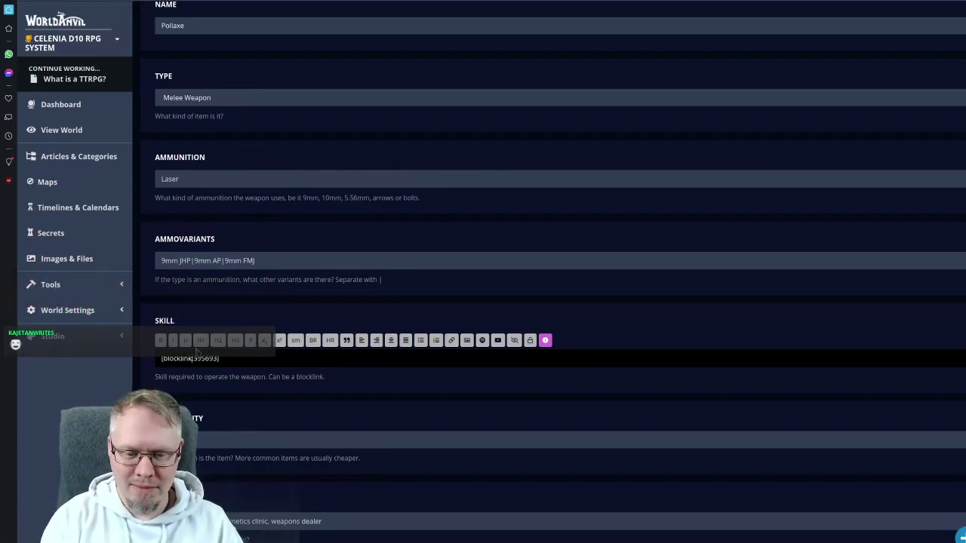
pyautogui.click(214, 289)
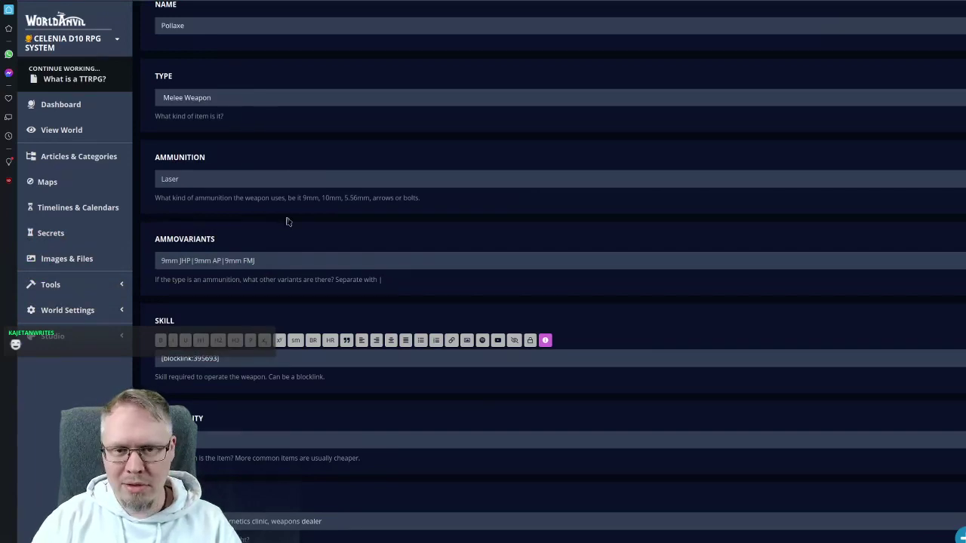
pyautogui.scroll(-2, 312, 206)
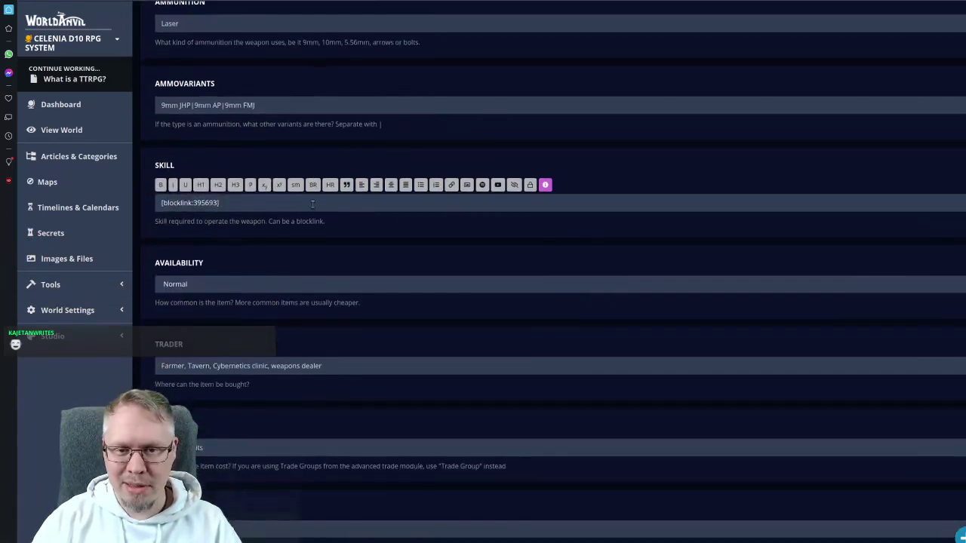
pyautogui.scroll(-1, 298, 200)
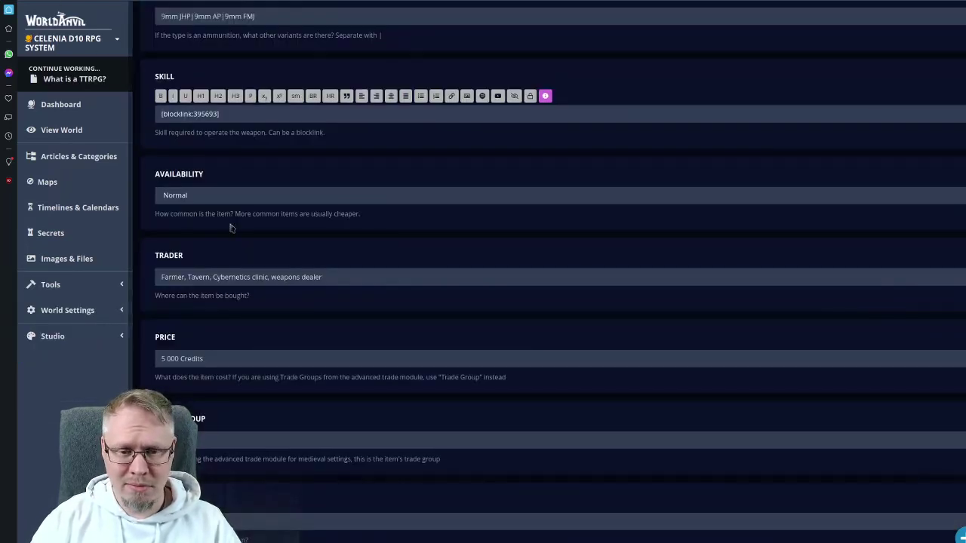
pyautogui.tripleClick(202, 200)
pyautogui.press('BackSpace')
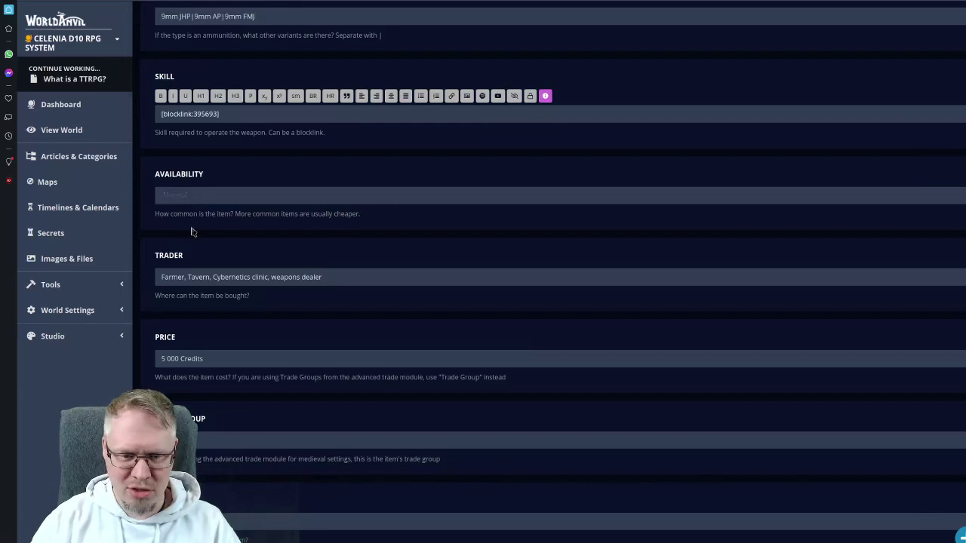
pyautogui.write('Rare')
# - Set the Pollaxe's trader to "B, U22" and its trade group to G9
pyautogui.scroll(-1, 291, 250)
pyautogui.scroll(-1, 291, 250)
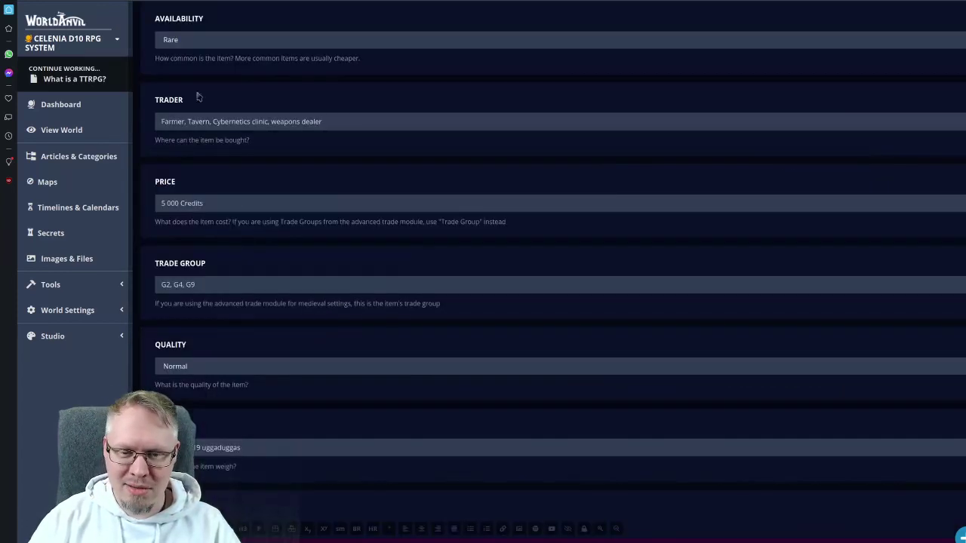
pyautogui.click(204, 122)
pyautogui.hotkey('ctrl', 'a')
pyautogui.write('B')
pyautogui.click(173, 157)
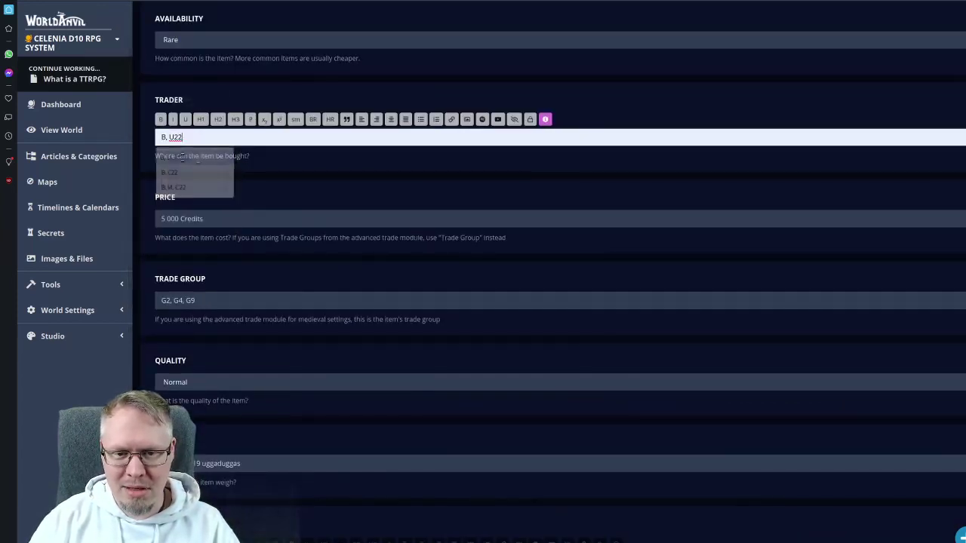
pyautogui.scroll(-2, 308, 198)
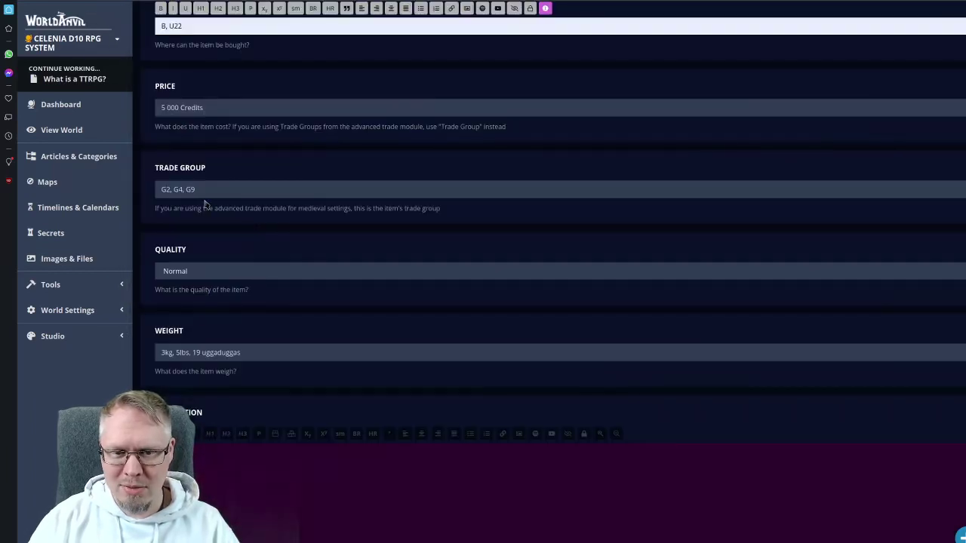
pyautogui.click(211, 193)
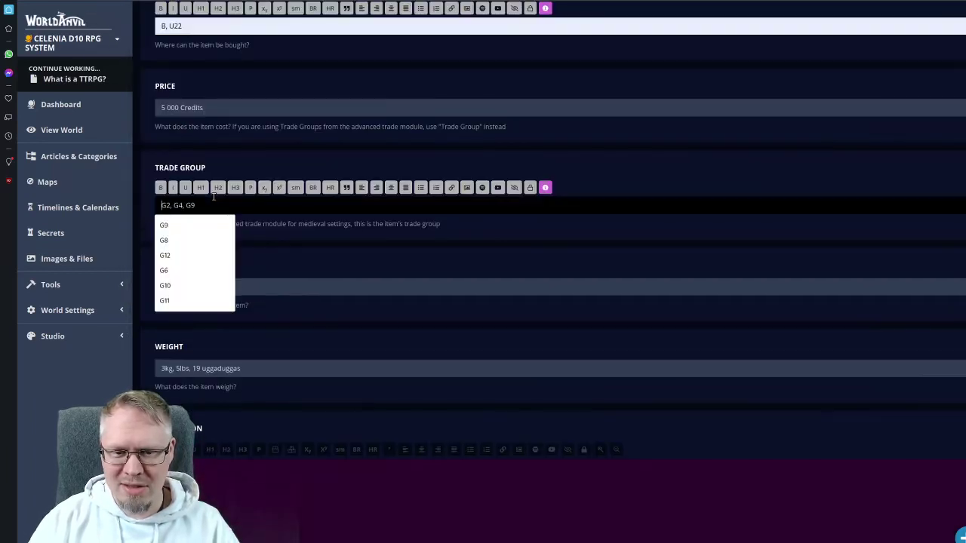
pyautogui.write('G9')
pyautogui.click(330, 239)
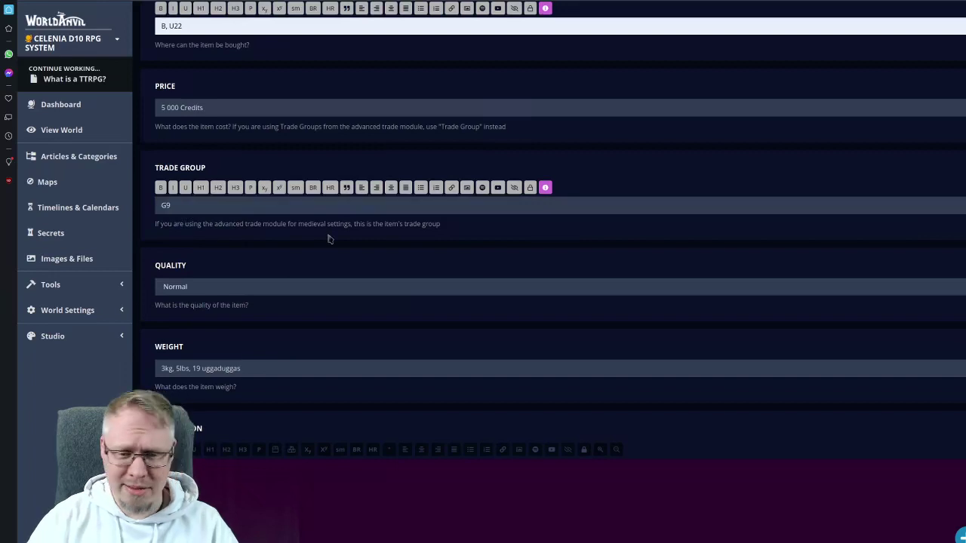
# - Set the Pollaxe's weight to 7 pounds
pyautogui.scroll(-2, 320, 239)
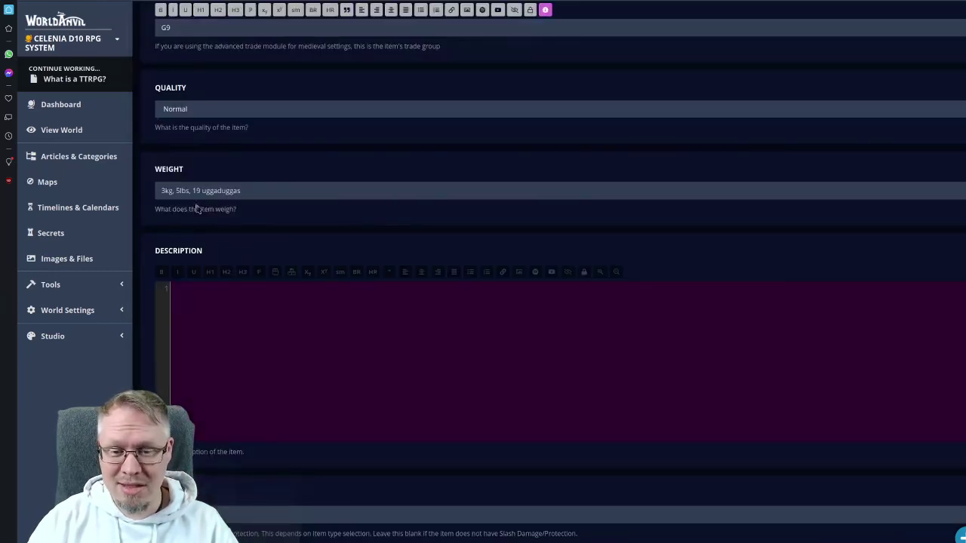
pyautogui.click(217, 191)
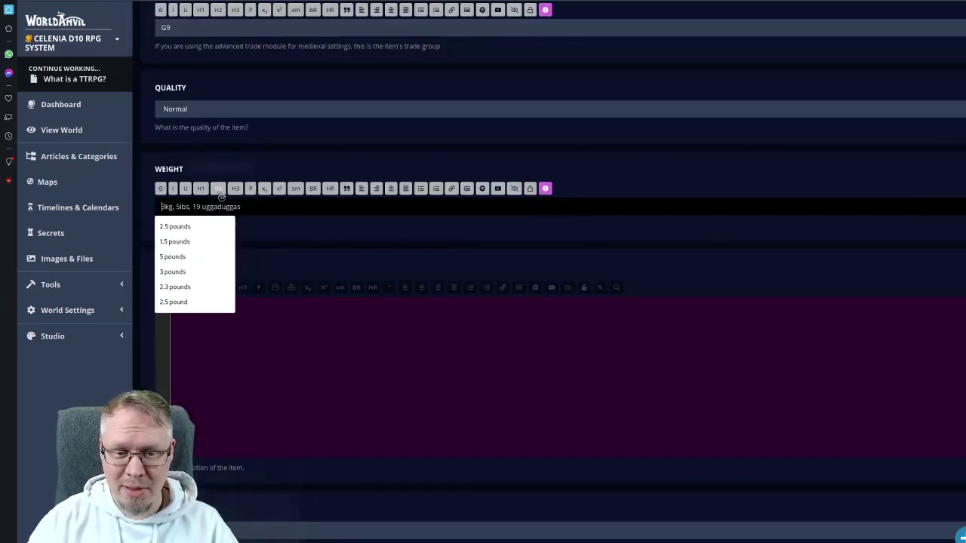
pyautogui.write('7 pounds')
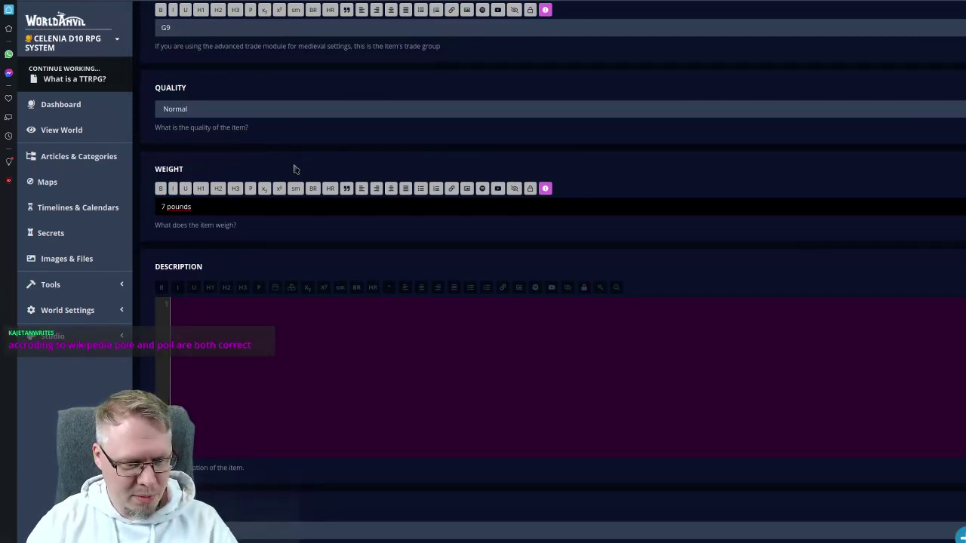
# - Copy the description text from the old Pollaxe sheet into the new sheet's description
pyautogui.click(251, 145)
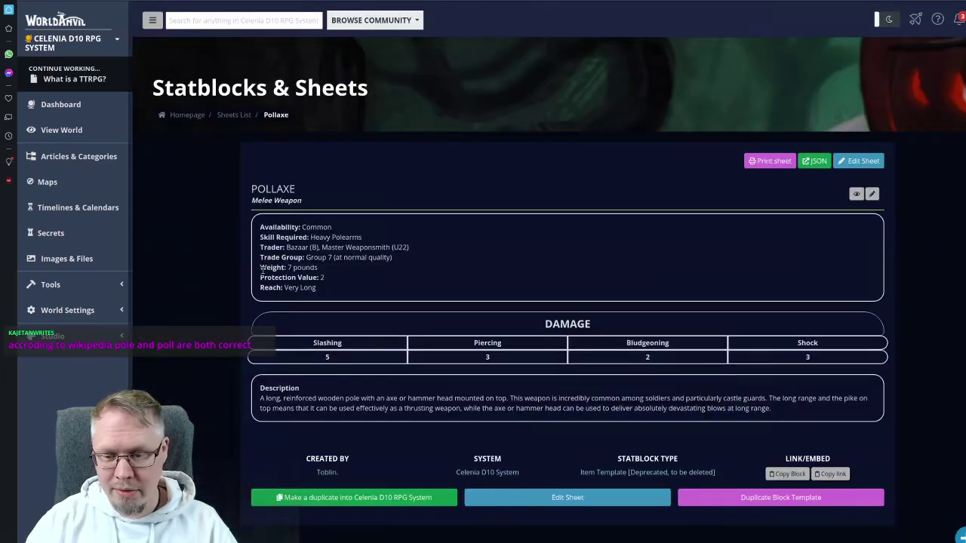
pyautogui.scroll(-3, 566, 271)
pyautogui.moveTo(260, 266); pyautogui.dragTo(811, 281)
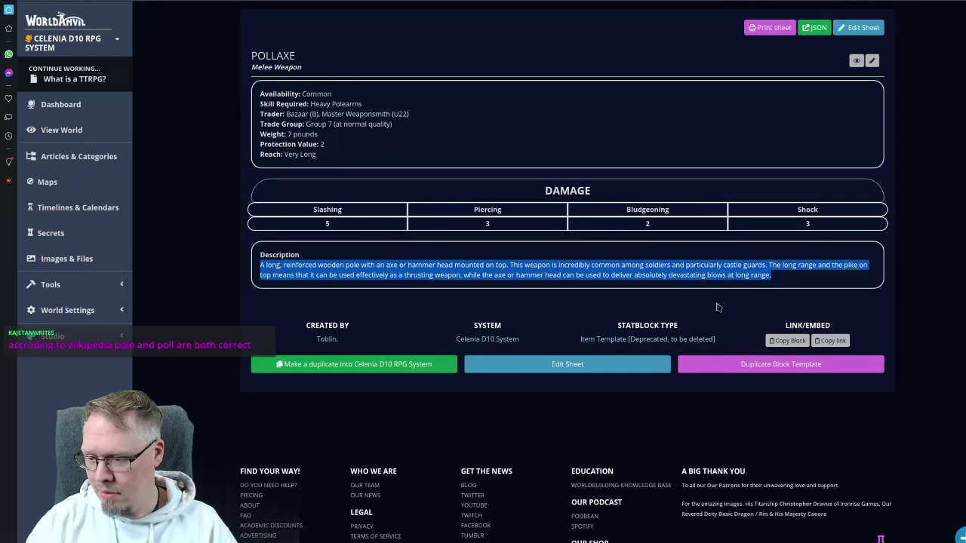
pyautogui.click(77, 3)
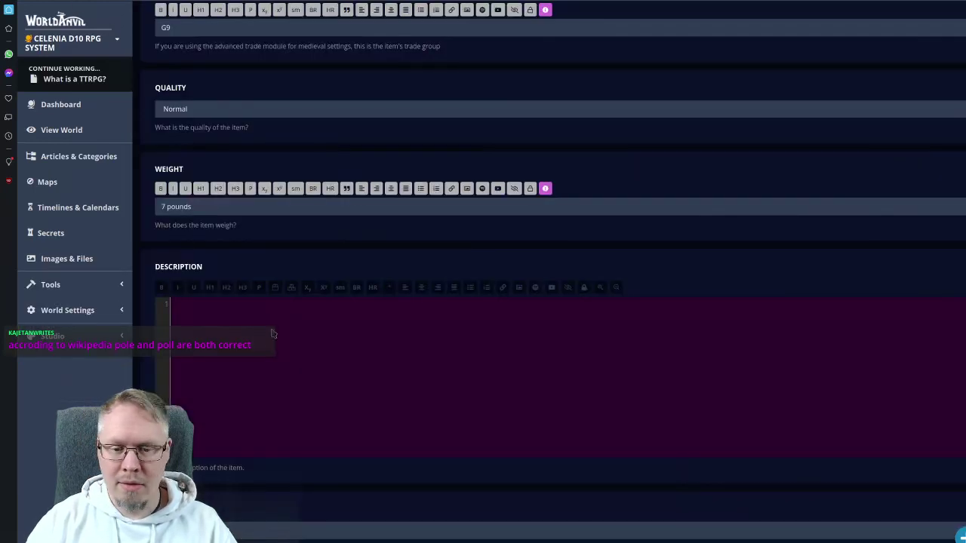
pyautogui.hotkey('ctrl', 'v')
# - Check the pollaxe reference image and the weapons table, then set pierce damage to 3 and blunt damage to 5
pyautogui.scroll(-4, 345, 259)
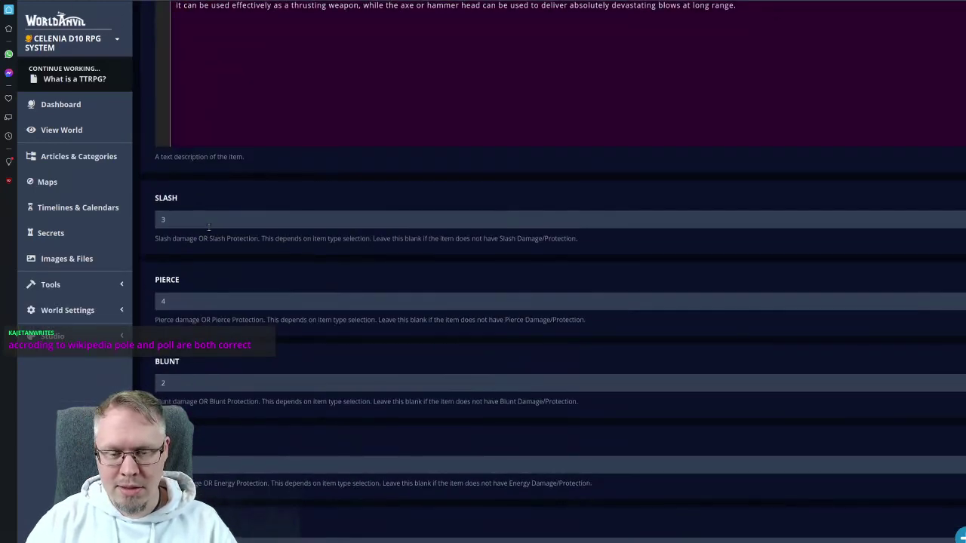
pyautogui.click(203, 223)
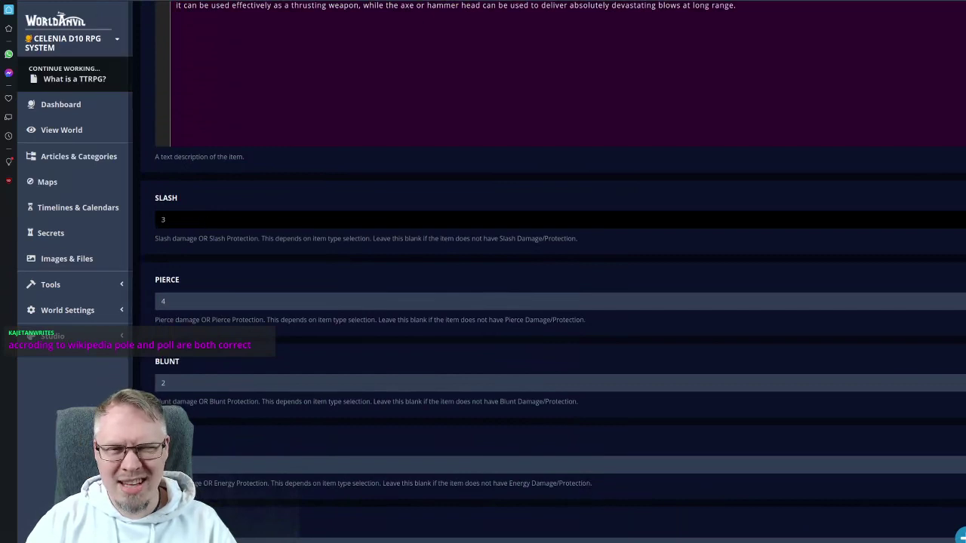
pyautogui.hotkey('ctrl', 'Tab')
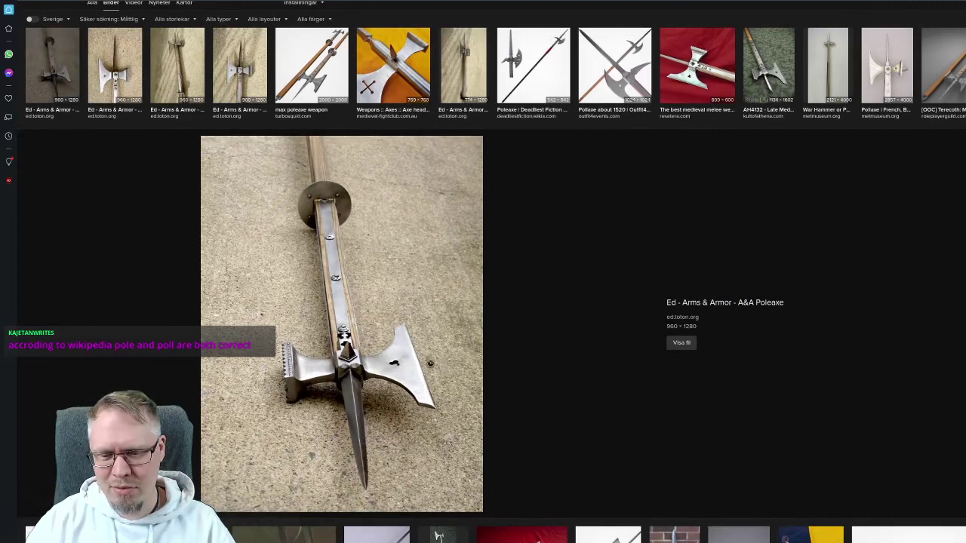
pyautogui.hotkey('ctrl', 'Tab')
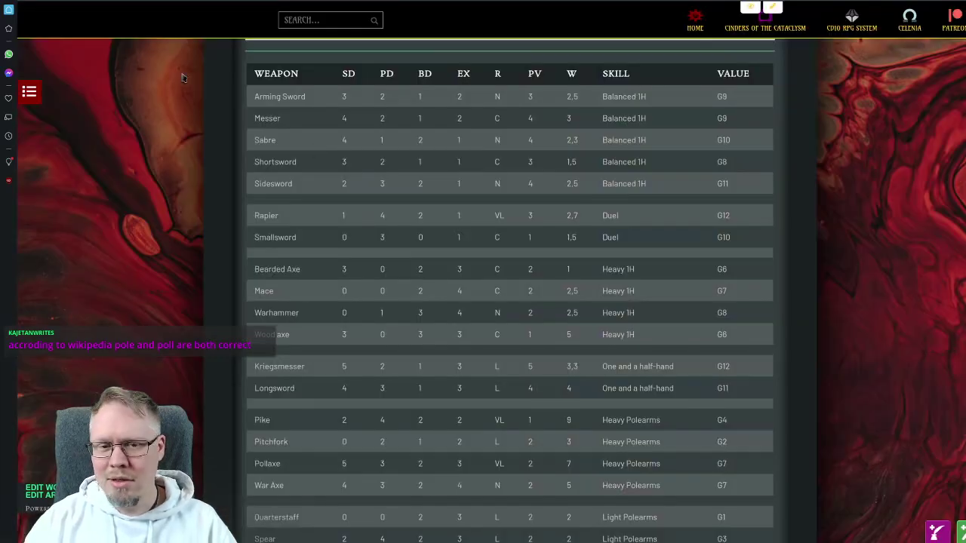
pyautogui.hotkey('ctrl', 'Tab')
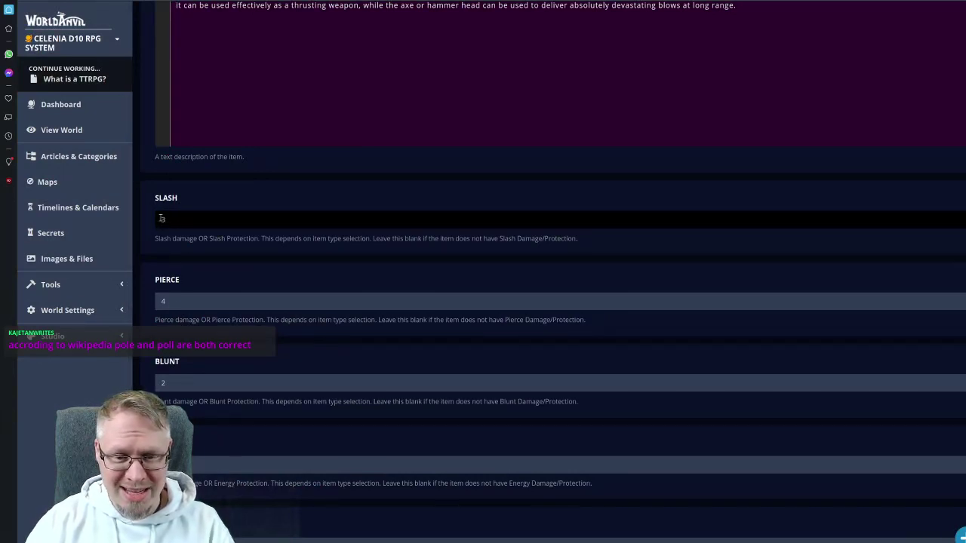
pyautogui.click(174, 301)
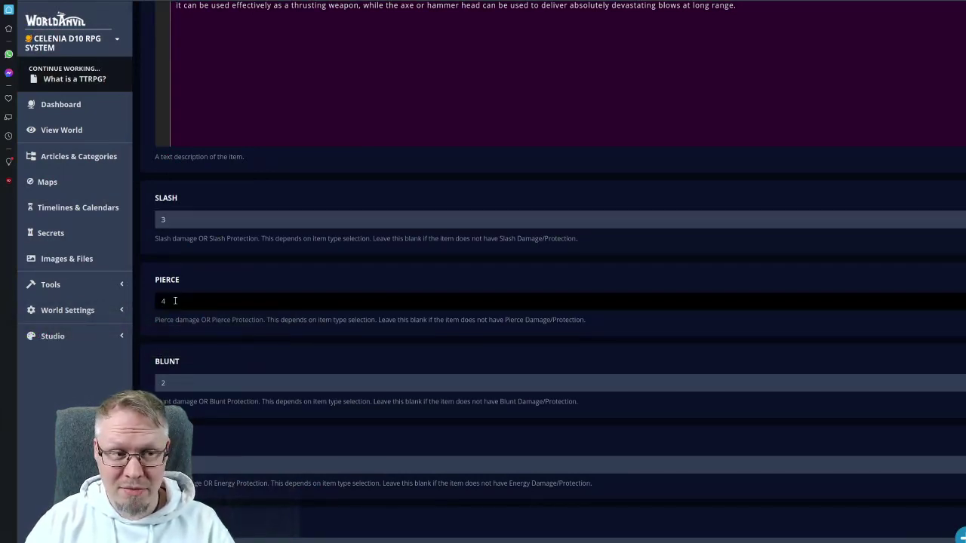
pyautogui.click(170, 383)
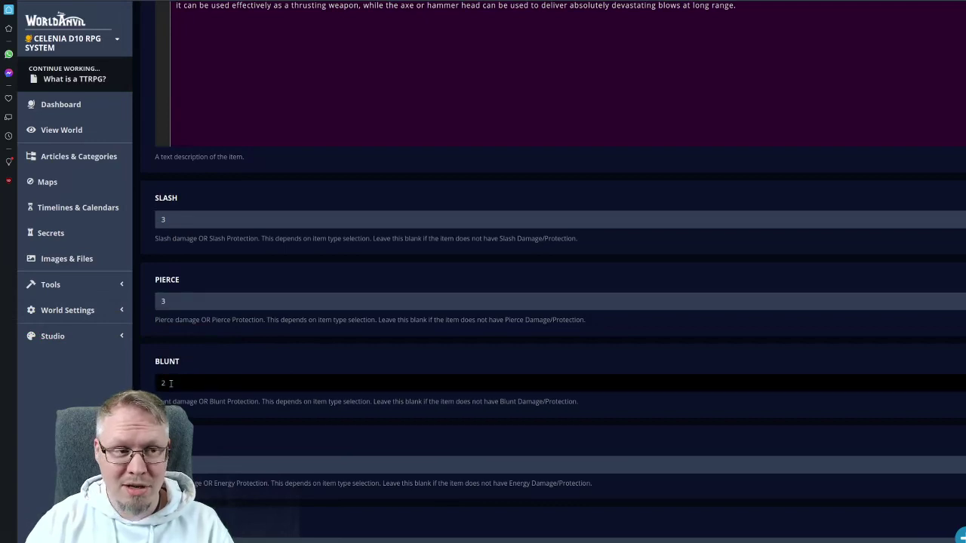
pyautogui.click(203, 358)
# - Review the Pollaxe's shock damage and set its parry value to 4
pyautogui.scroll(-4, 274, 289)
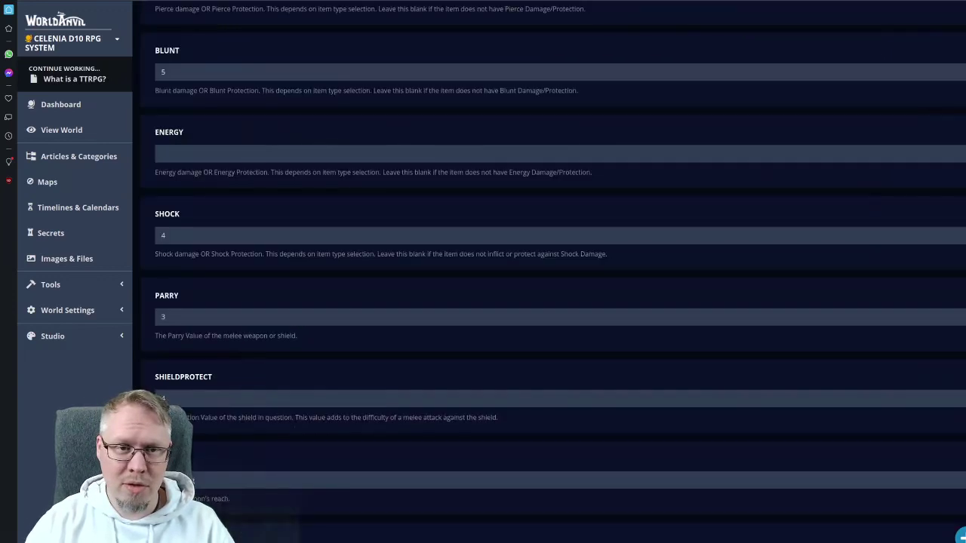
pyautogui.click(166, 235)
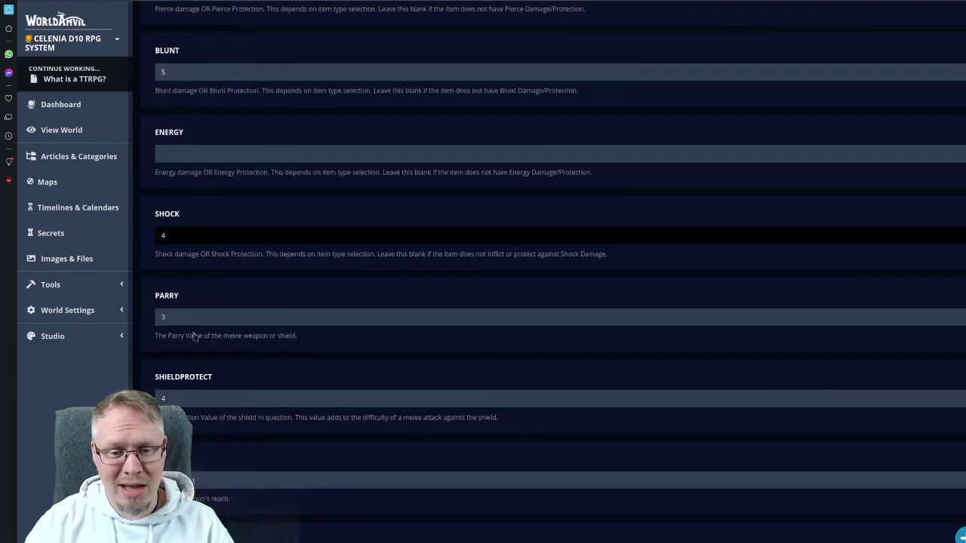
pyautogui.click(173, 314)
pyautogui.press('BackSpace')
pyautogui.write('4')
pyautogui.click(244, 280)
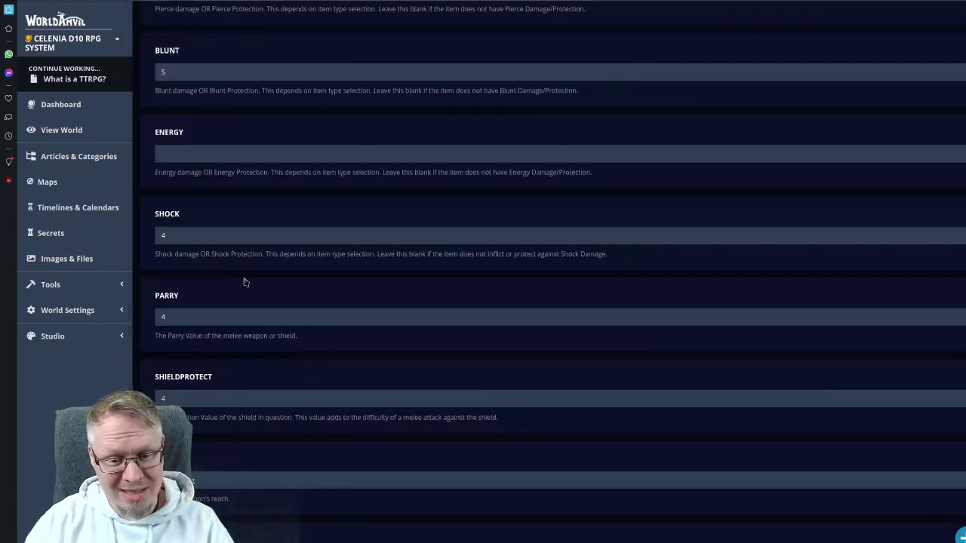
# - Set the Pollaxe's reach to Long
pyautogui.scroll(-2, 256, 278)
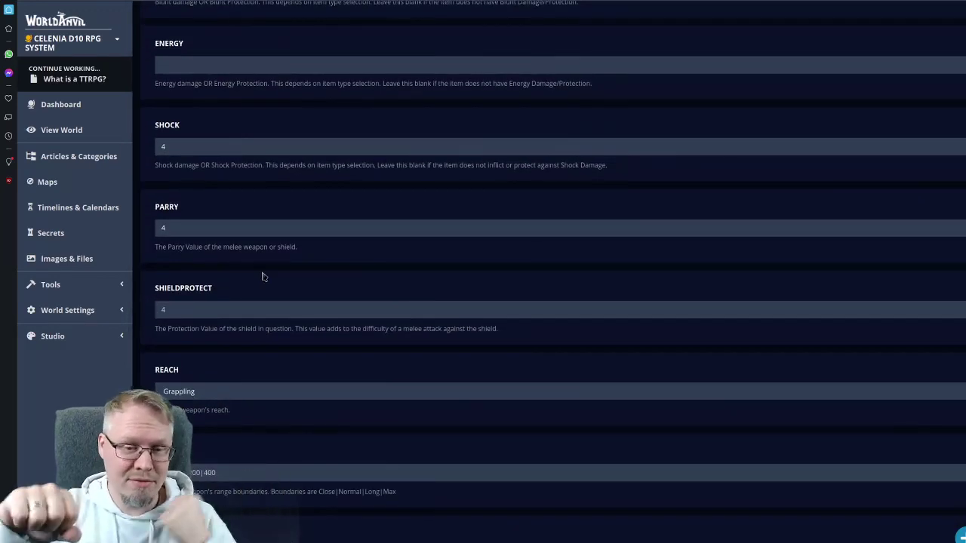
pyautogui.scroll(-3, 263, 277)
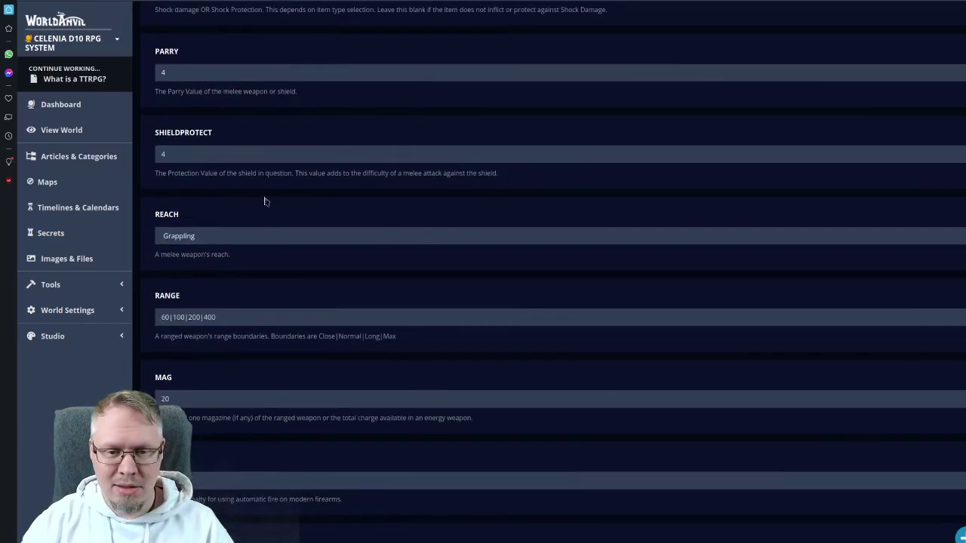
pyautogui.doubleClick(207, 236)
pyautogui.press('BackSpace')
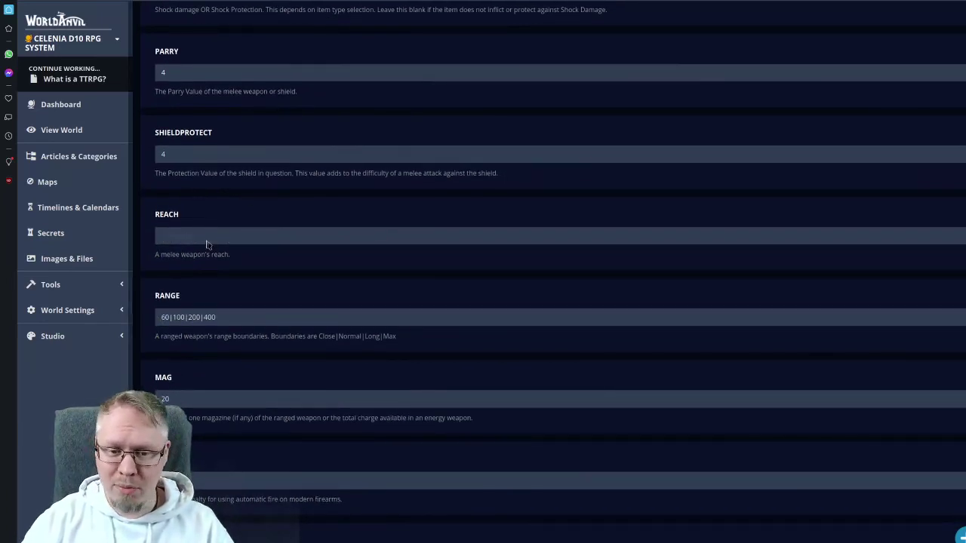
pyautogui.write('Long')
pyautogui.click(301, 317)
# - Tag the sheet "Medieval,Melee,Heavy,Weapon,Polearm" and allow users to view and share its page directly
pyautogui.scroll(-4, 330, 269)
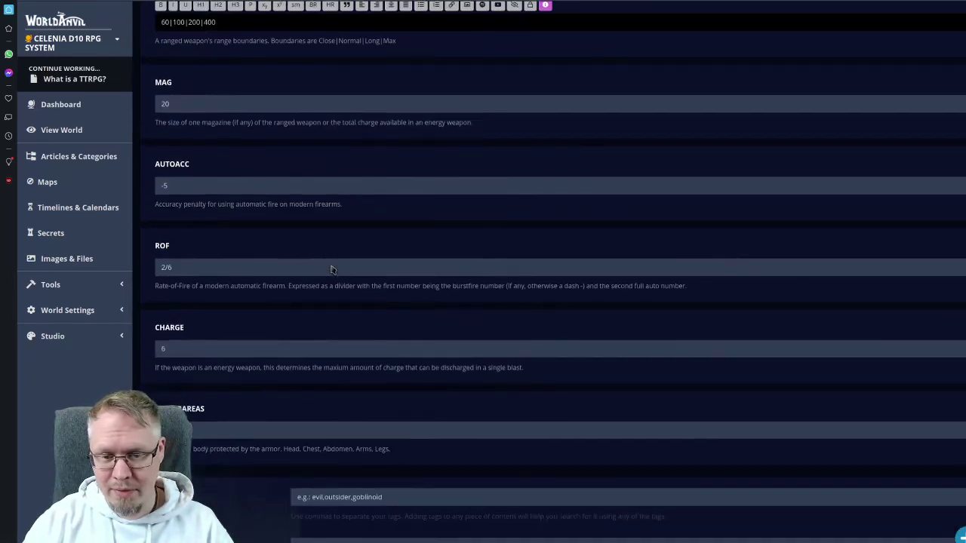
pyautogui.scroll(-5, 330, 264)
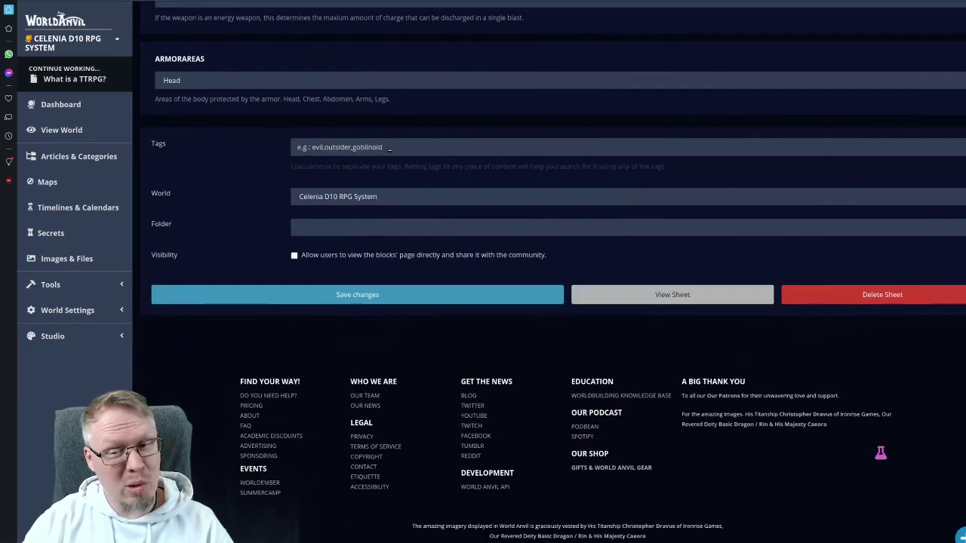
pyautogui.click(368, 145)
pyautogui.write('mid')
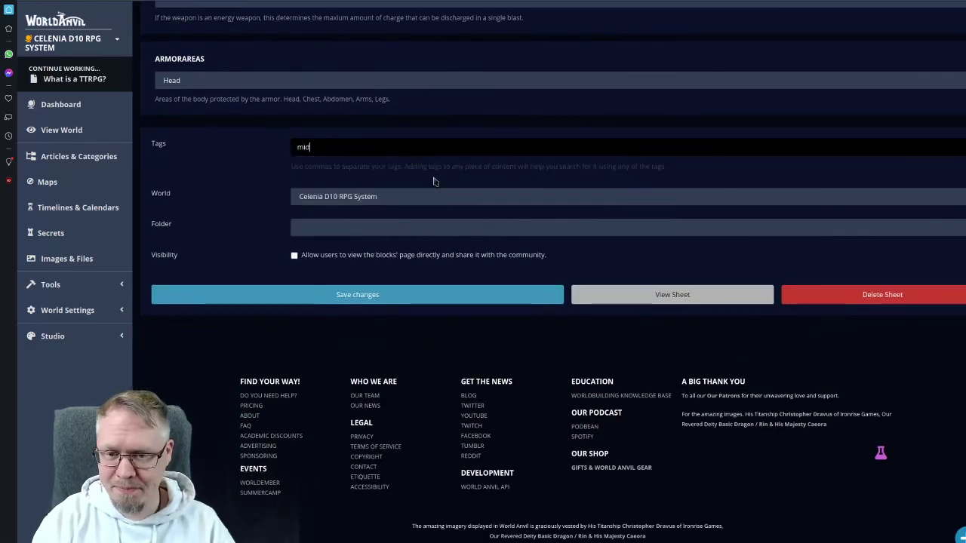
pyautogui.press('Down')
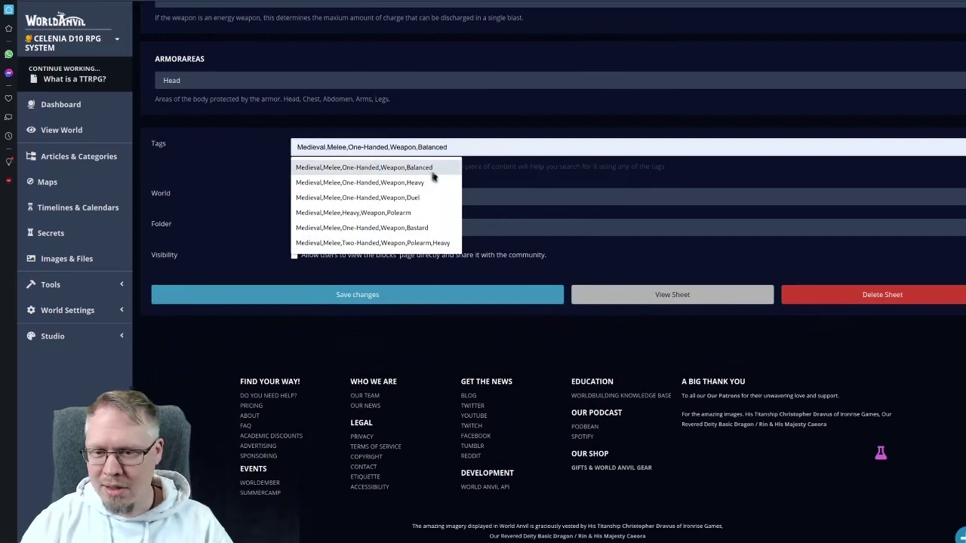
pyautogui.click(419, 214)
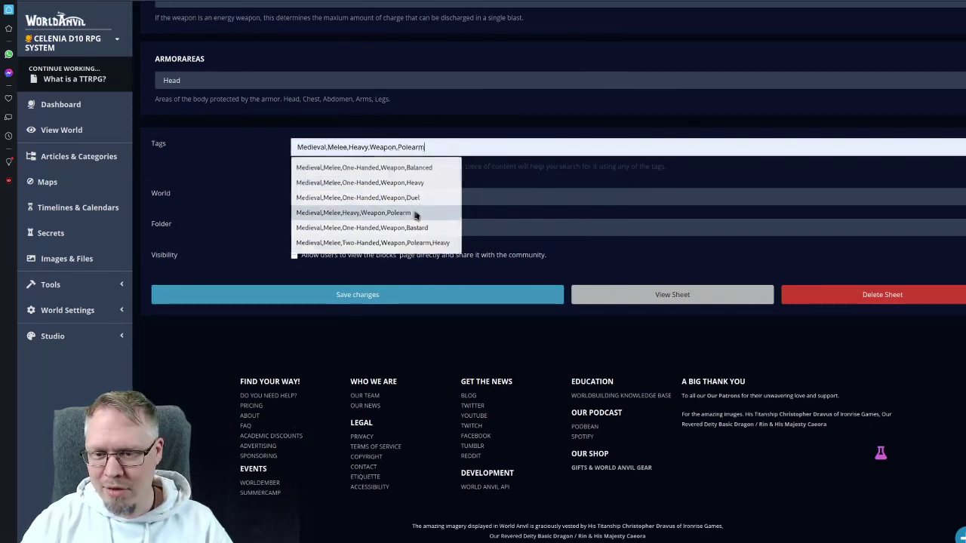
pyautogui.click(294, 255)
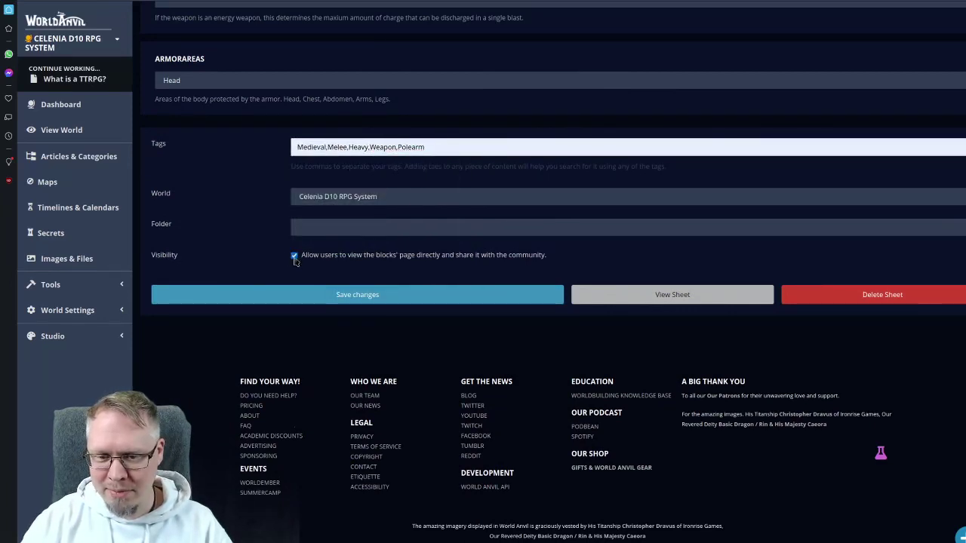
# - Save the new Pollaxe sheet and permanently delete the deprecated Pollaxe sheet
pyautogui.click(313, 296)
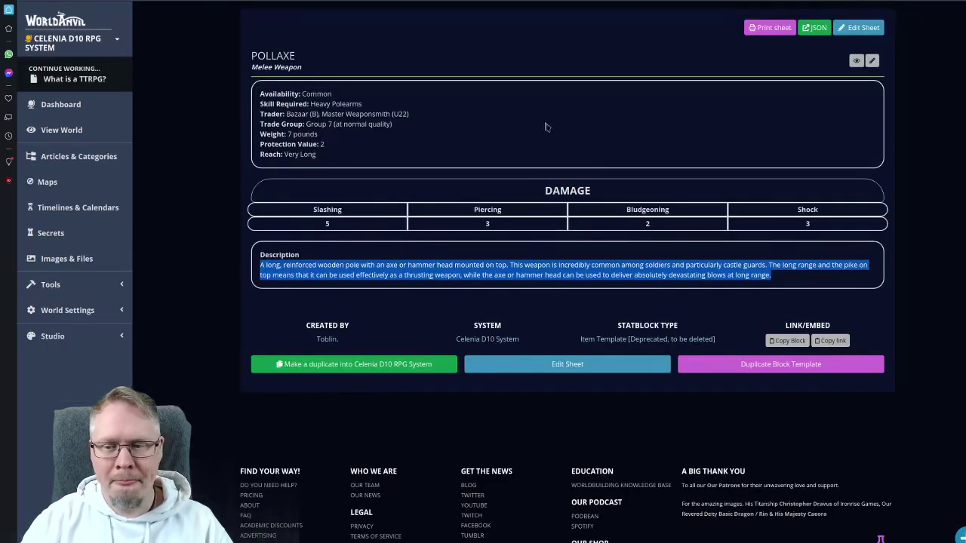
pyautogui.click(860, 31)
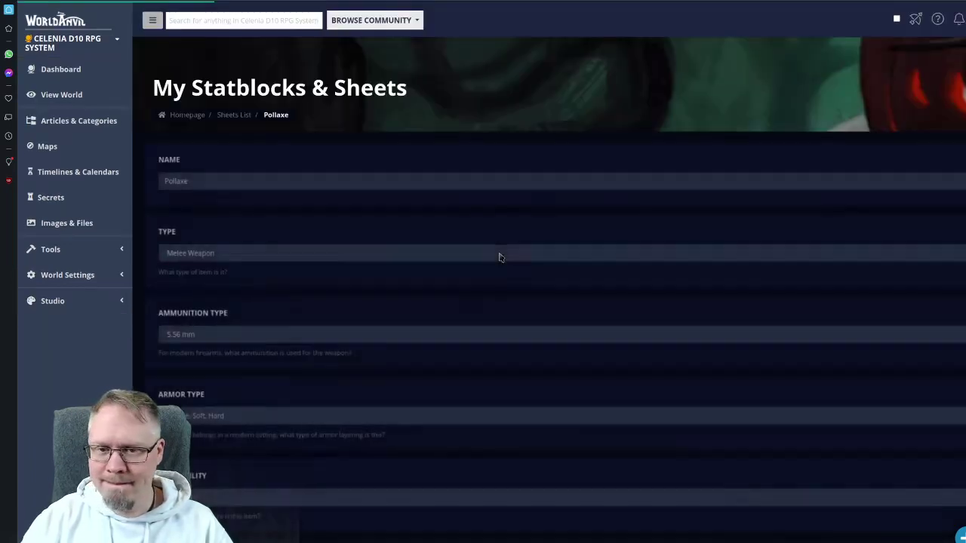
pyautogui.scroll(-15, 414, 394)
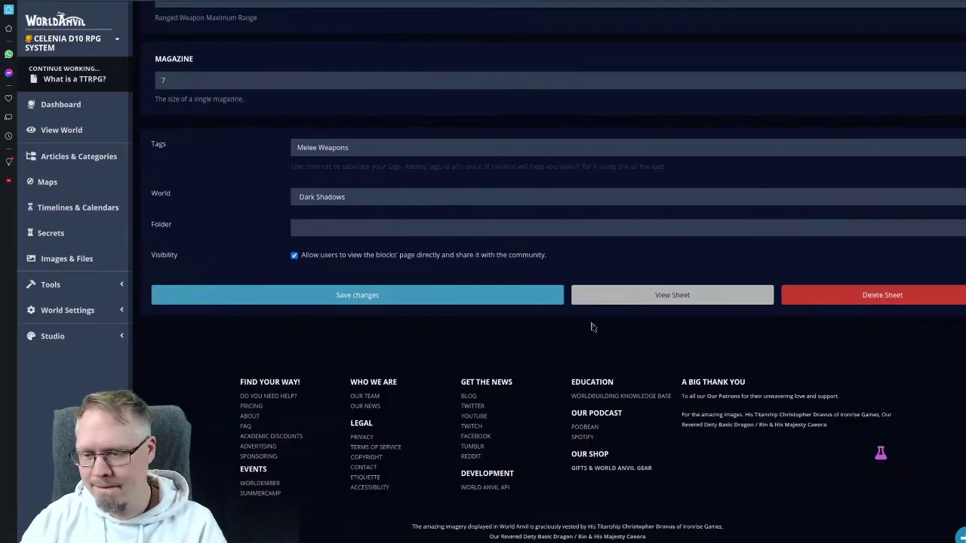
pyautogui.click(911, 302)
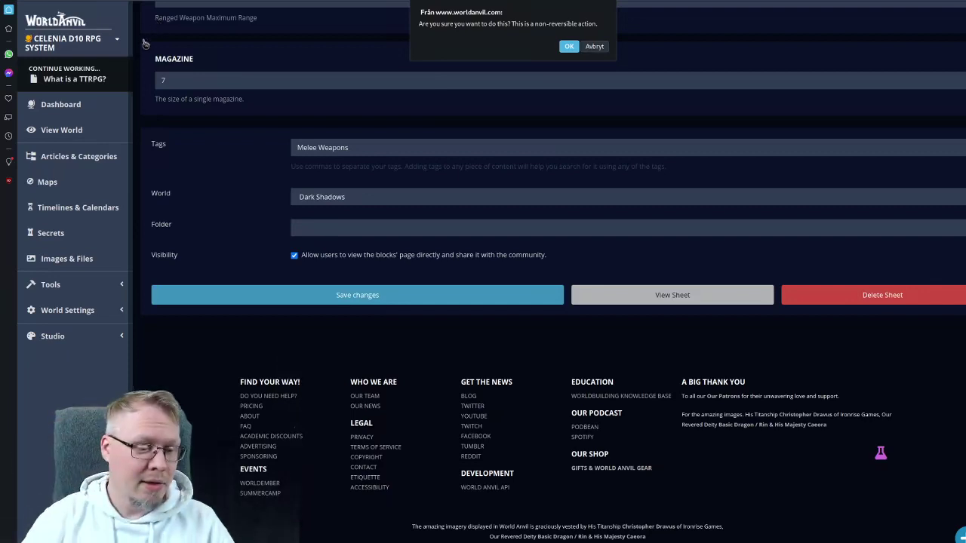
pyautogui.click(569, 46)
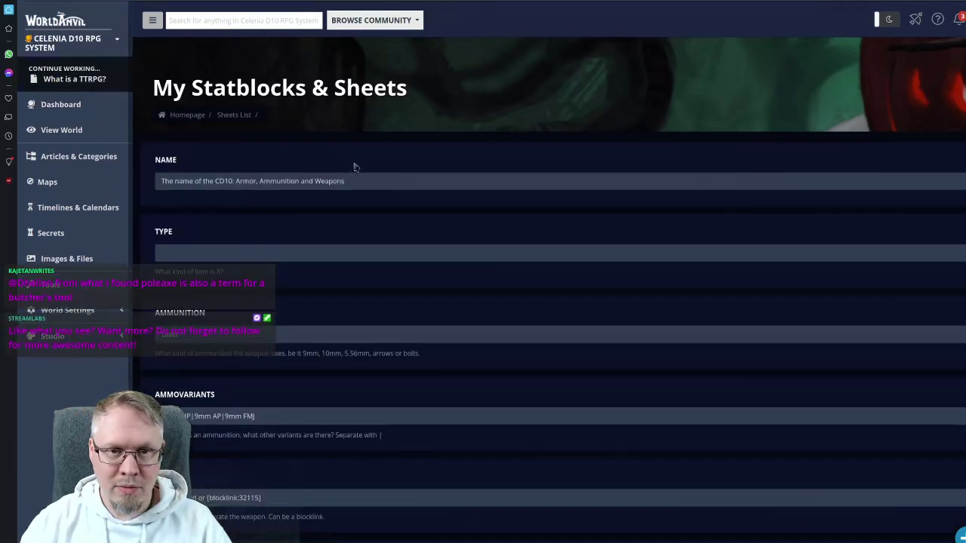
# - Name the new sheet "War Axe" and set its item type to Melee Weapon
pyautogui.click(224, 181)
pyautogui.write('War A')
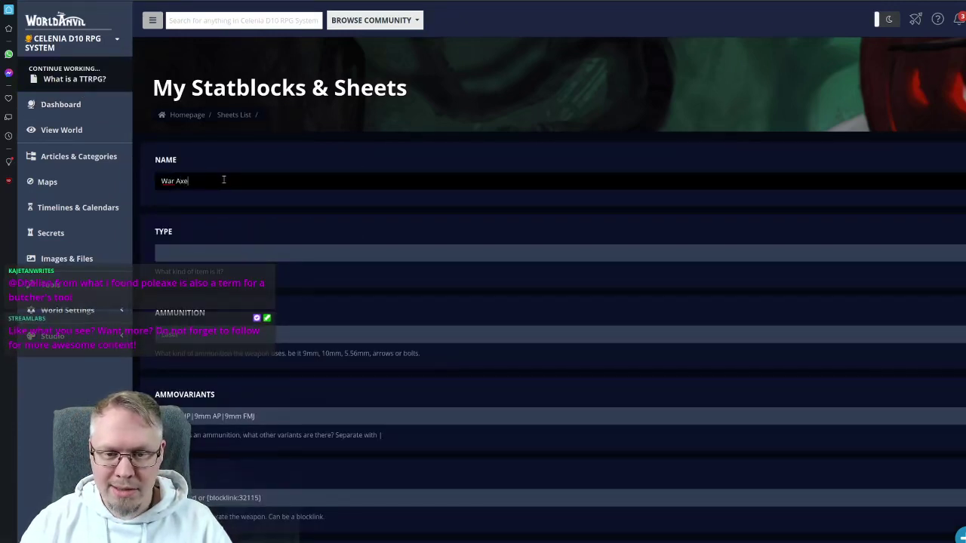
pyautogui.write('xe')
pyautogui.click(178, 259)
pyautogui.scroll(-3, 256, 242)
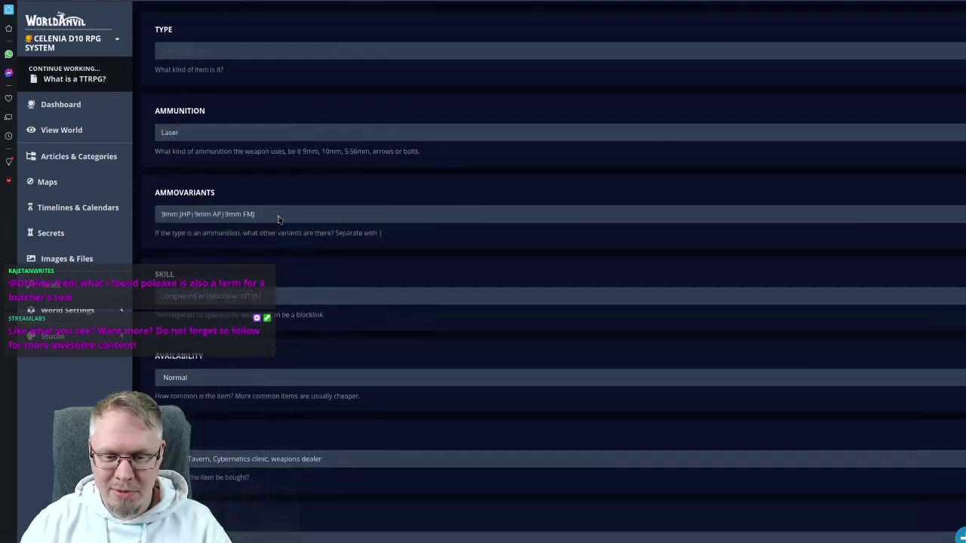
pyautogui.press('Tab')
# - Look up the Heavy Polearms statblock in the sheets list and set the War Axe's skill to [blocklink:395693]
pyautogui.click(210, 372)
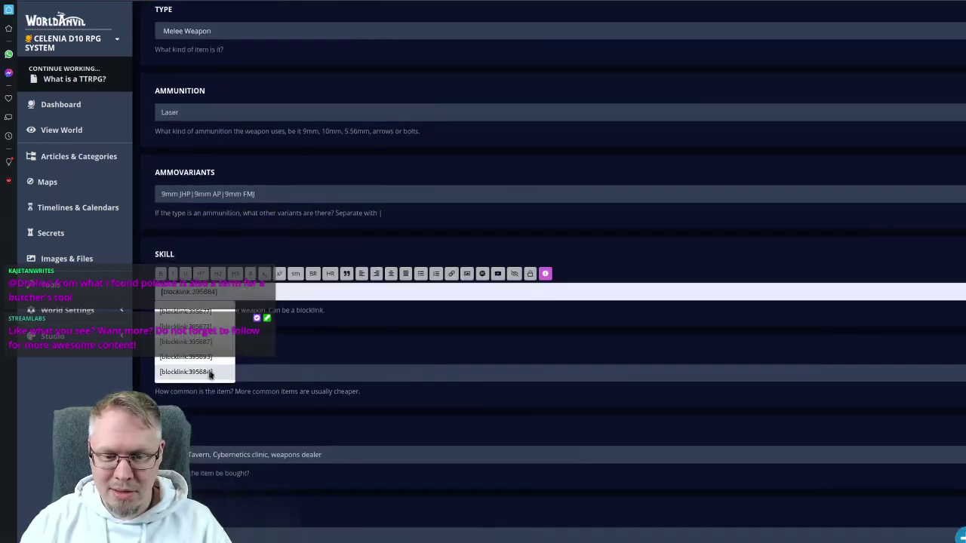
pyautogui.click(307, 212)
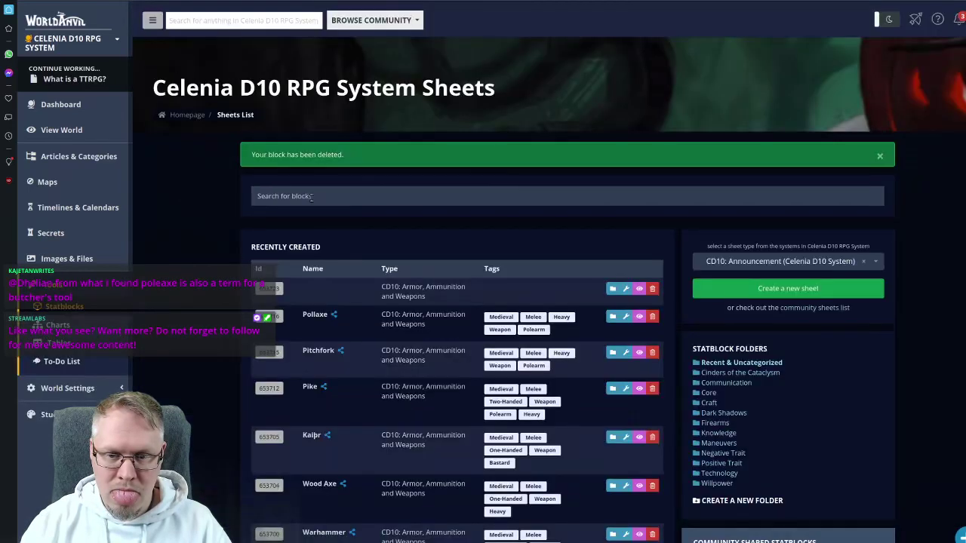
pyautogui.click(312, 197)
pyautogui.write('heavy')
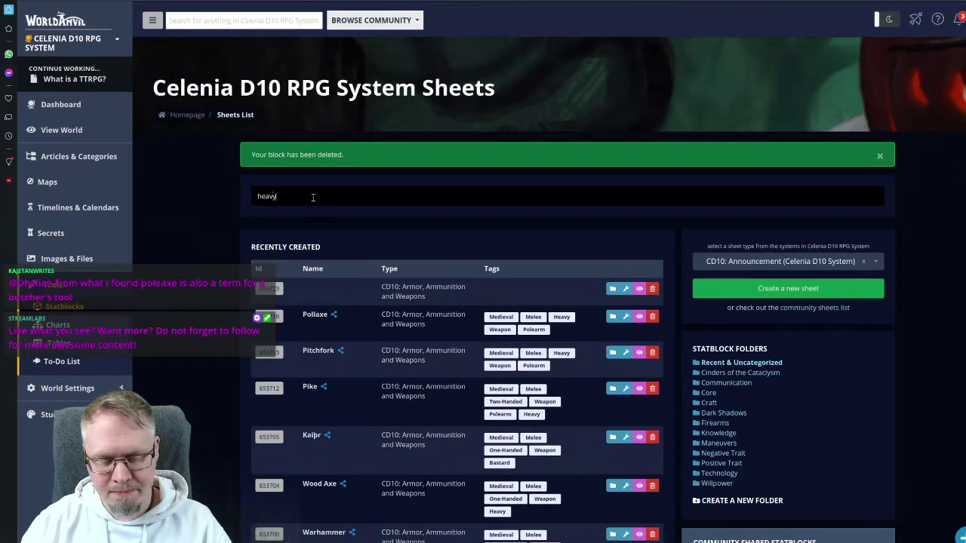
pyautogui.write(' po')
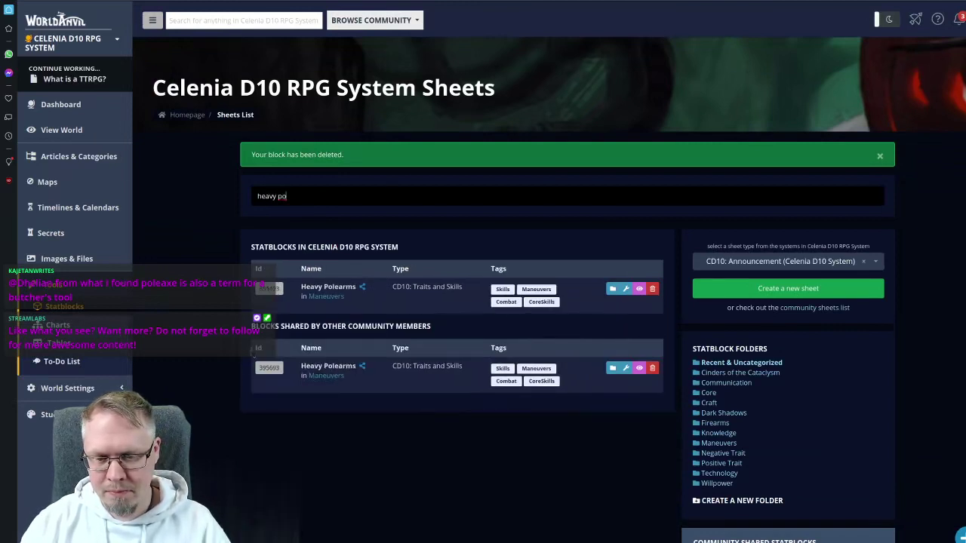
pyautogui.click(268, 368)
pyautogui.hotkey('alt', 'Left')
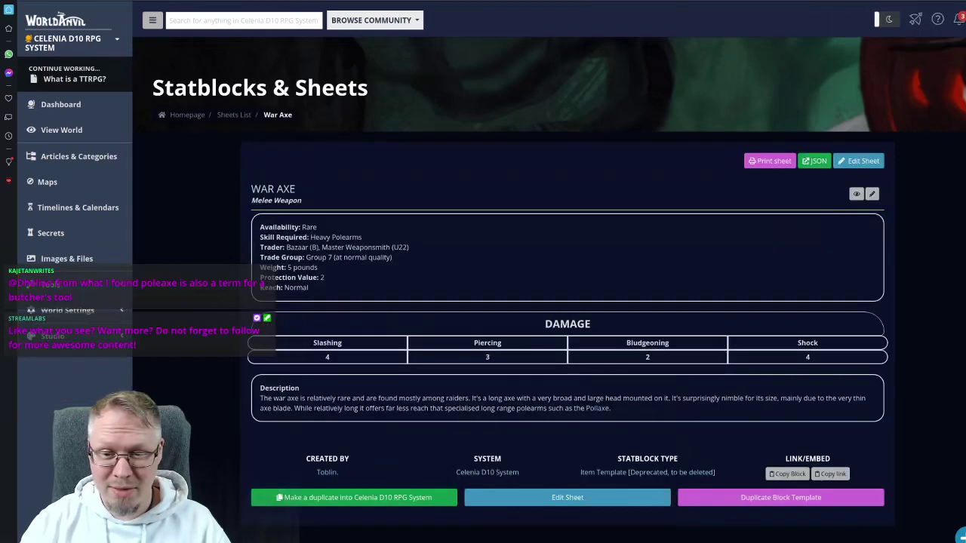
pyautogui.hotkey('alt', 'Left')
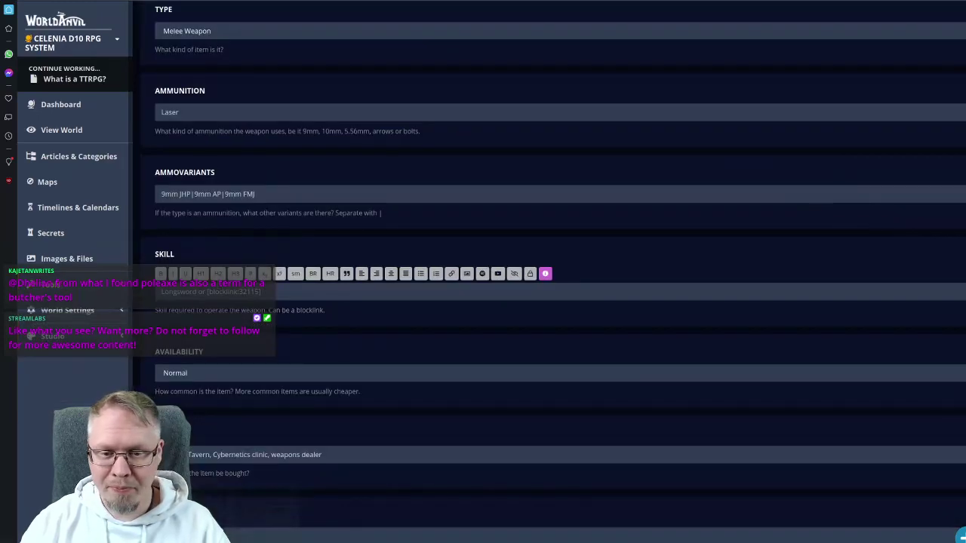
pyautogui.click(200, 294)
pyautogui.hotkey('ctrl', 'v')
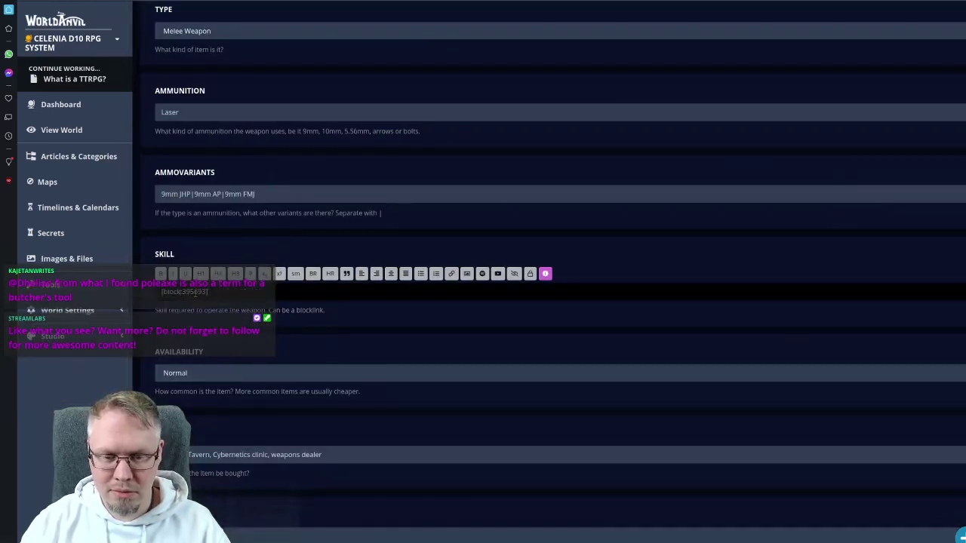
# - Set the War Axe's availability to Rare and its trader to "B, U22", following the old sheet
pyautogui.click(213, 349)
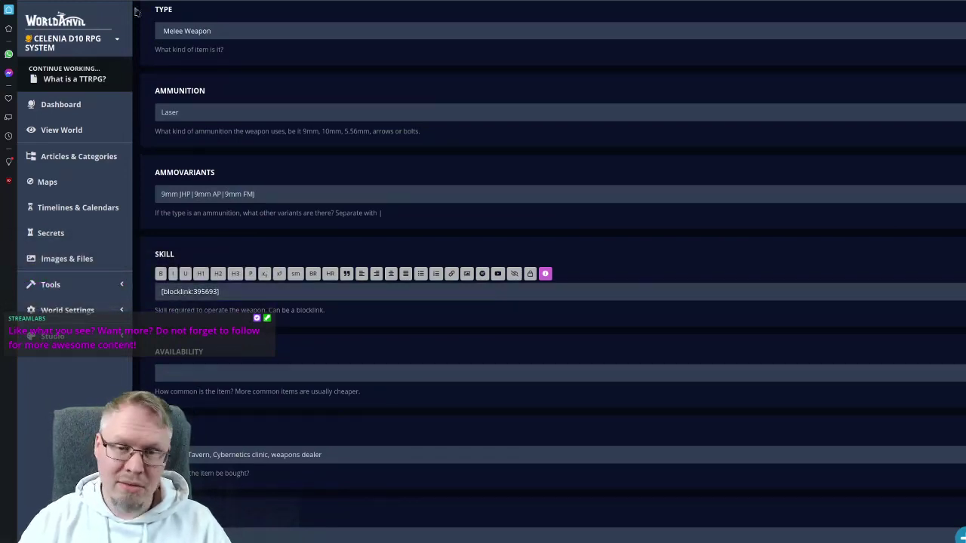
pyautogui.hotkey('alt', 'Left')
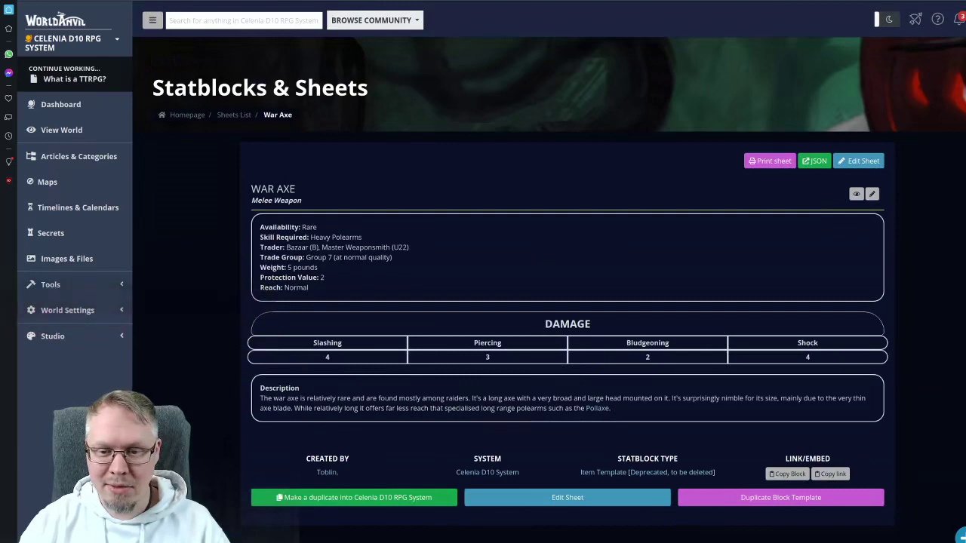
pyautogui.hotkey('alt', 'Right')
pyautogui.scroll(-2, 238, 204)
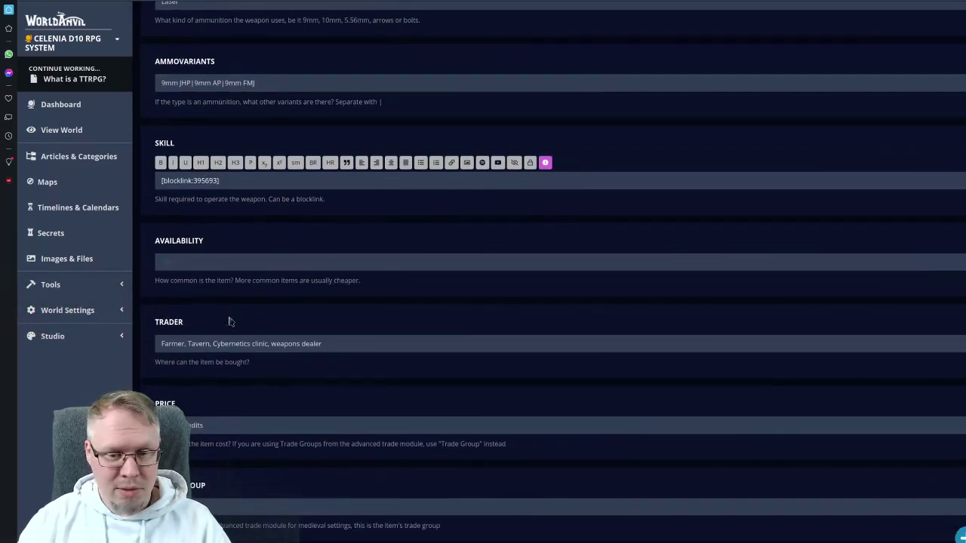
pyautogui.scroll(-2, 278, 306)
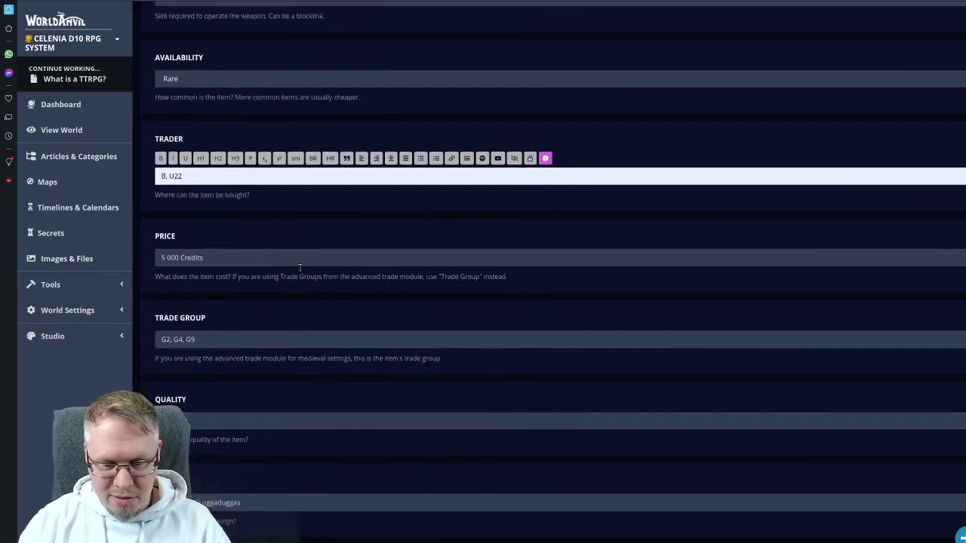
pyautogui.scroll(-2, 299, 267)
pyautogui.hotkey('alt', 'Left')
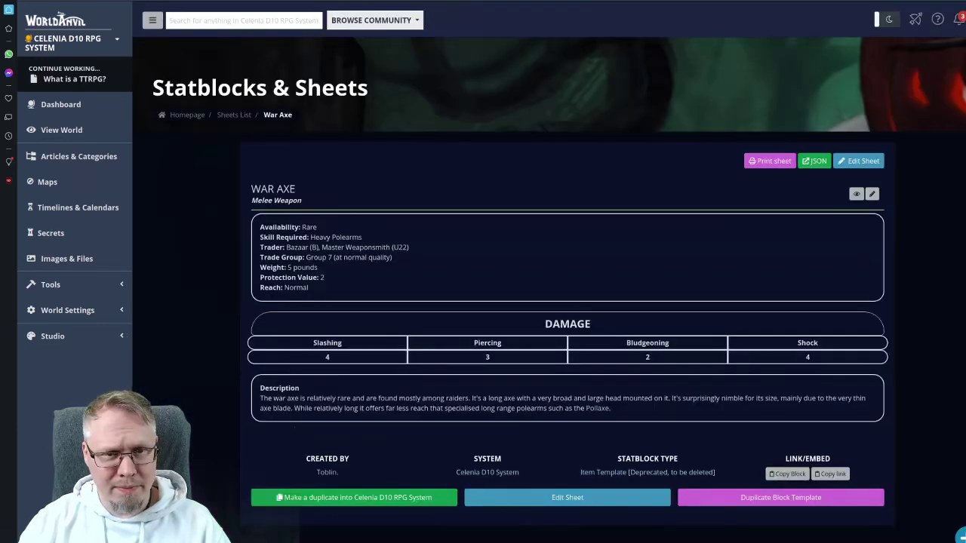
pyautogui.hotkey('alt', 'Right')
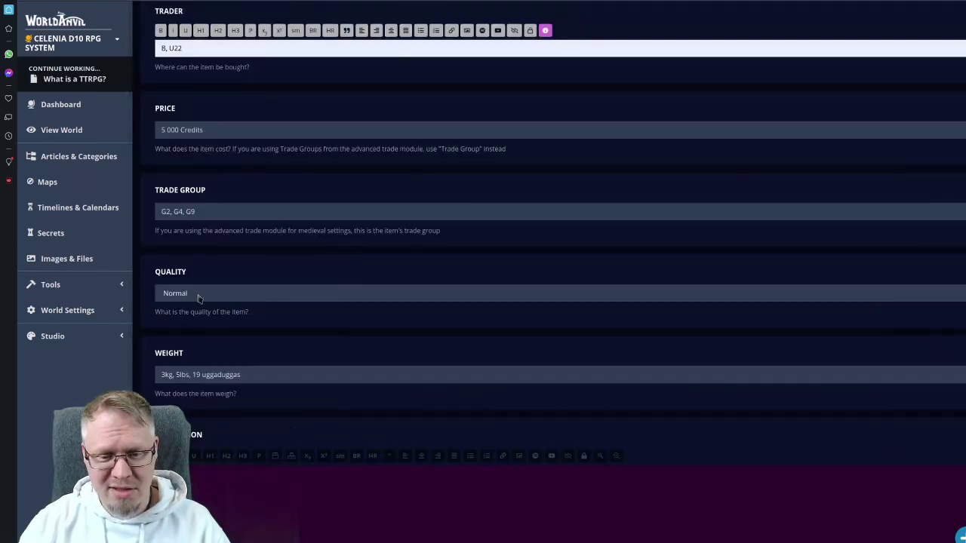
# - Set the War Axe's trade group to G7
pyautogui.click(198, 211)
pyautogui.hotkey('ctrl', 'a')
pyautogui.write('G7')
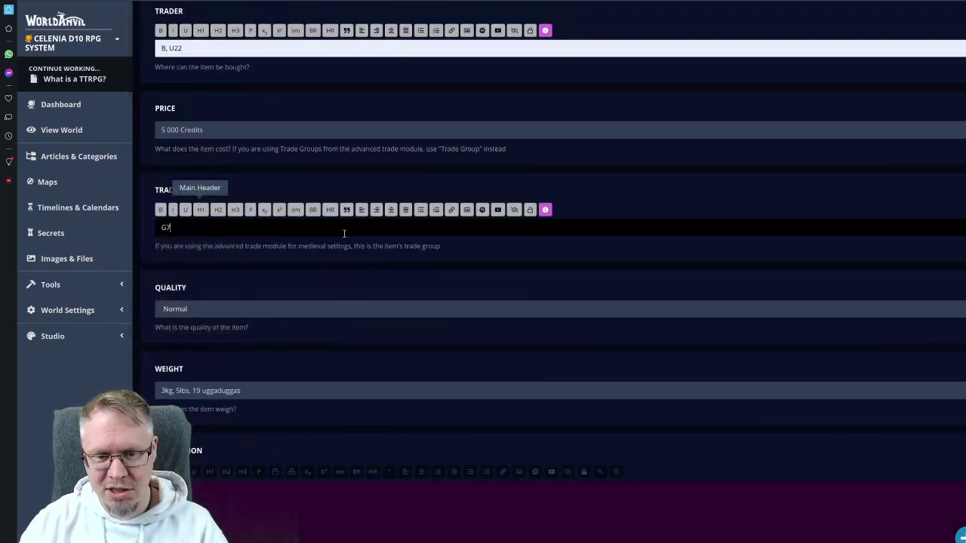
pyautogui.scroll(-2, 403, 279)
# - Check the old War Axe sheet and set the weight to 5 pounds
pyautogui.hotkey('ctrl', 's')
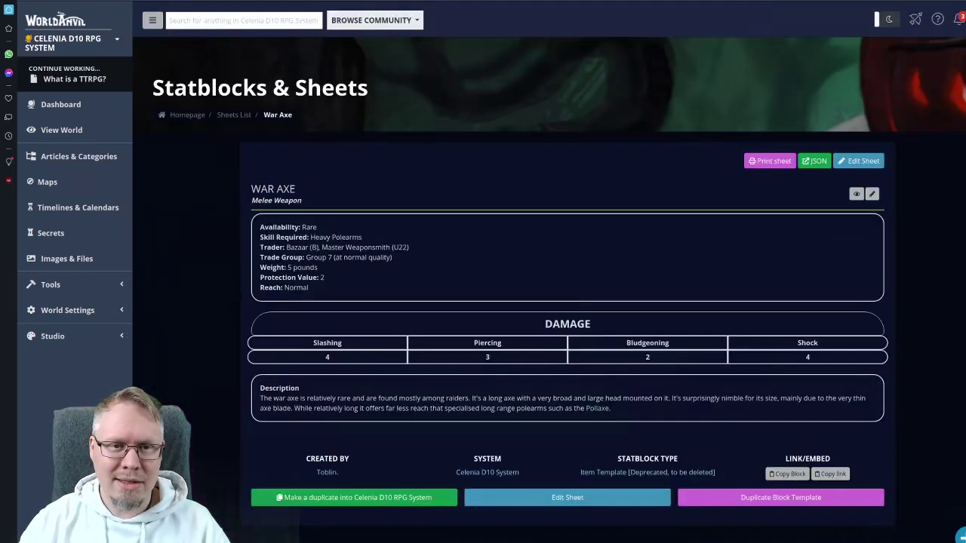
pyautogui.hotkey('alt', 'Left')
pyautogui.click(183, 270)
pyautogui.write('5')
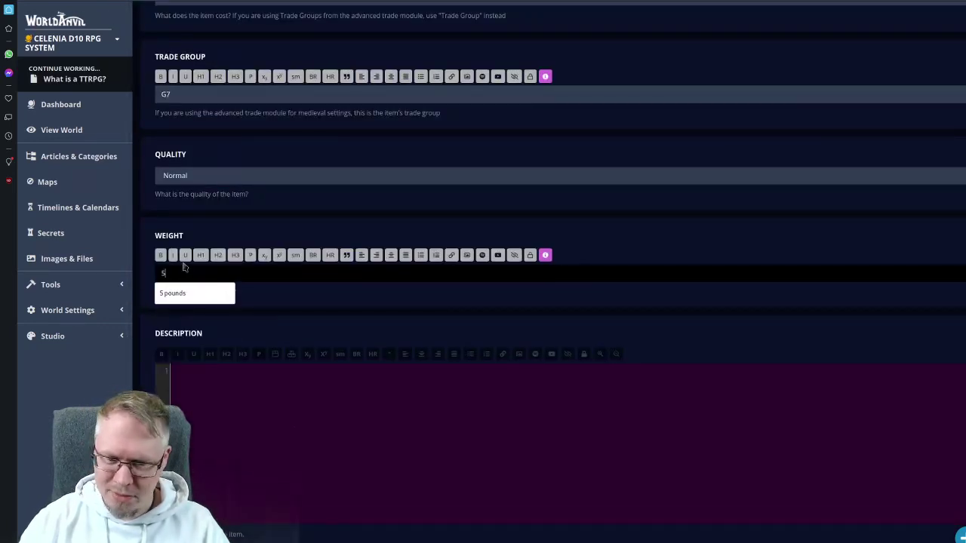
pyautogui.write(' pounds')
pyautogui.click(237, 195)
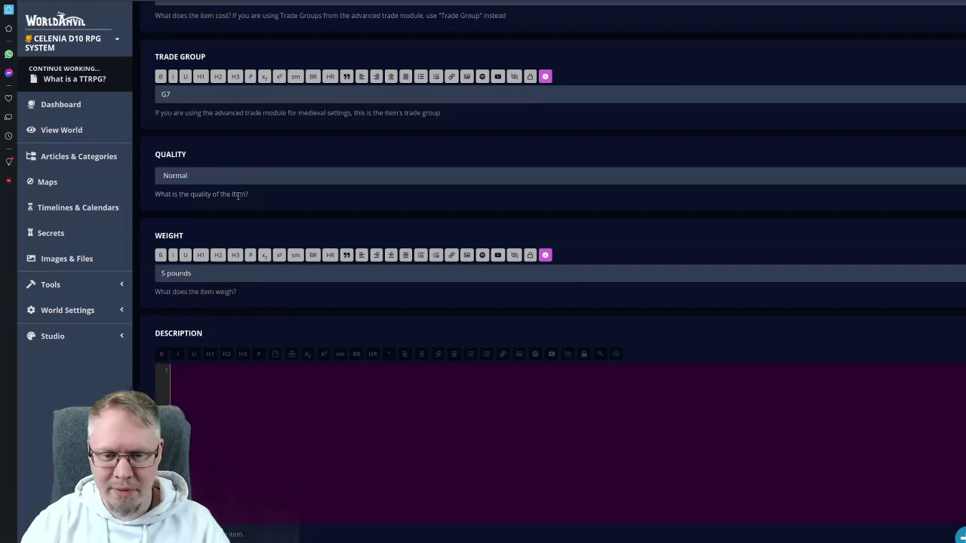
pyautogui.scroll(-1, 286, 173)
# - Copy the description text from the old War Axe sheet into the new sheet's description
pyautogui.hotkey('ctrl', 's')
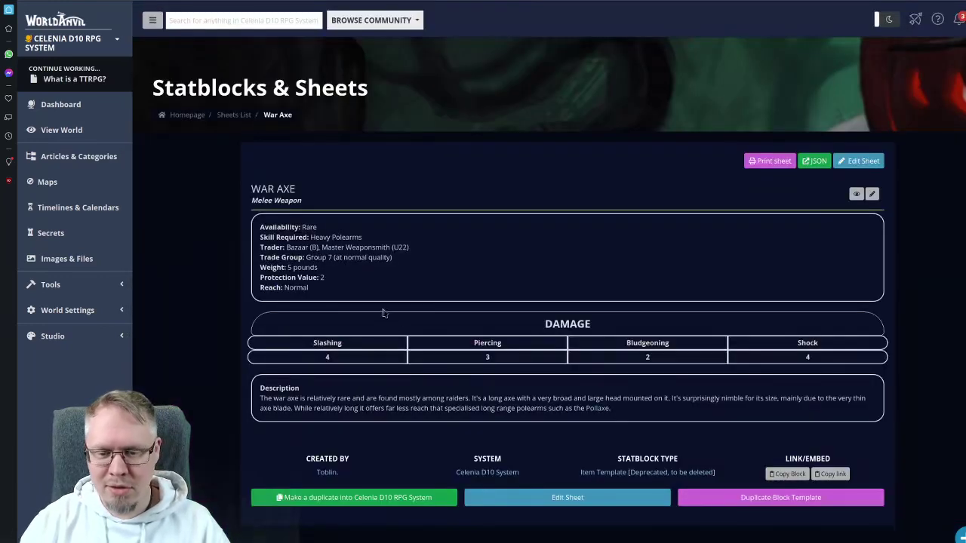
pyautogui.moveTo(260, 399); pyautogui.dragTo(622, 419)
pyautogui.click(445, 380)
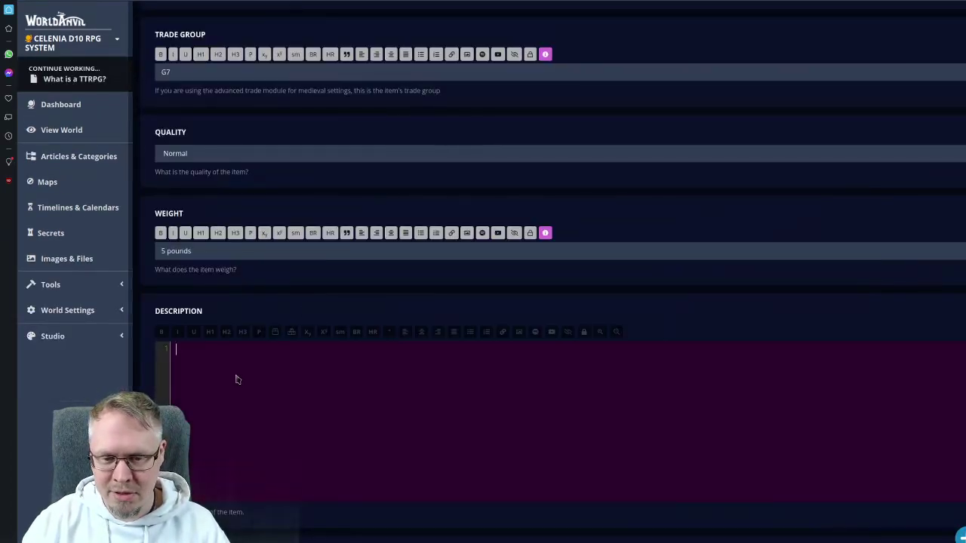
pyautogui.hotkey('ctrl', 'v')
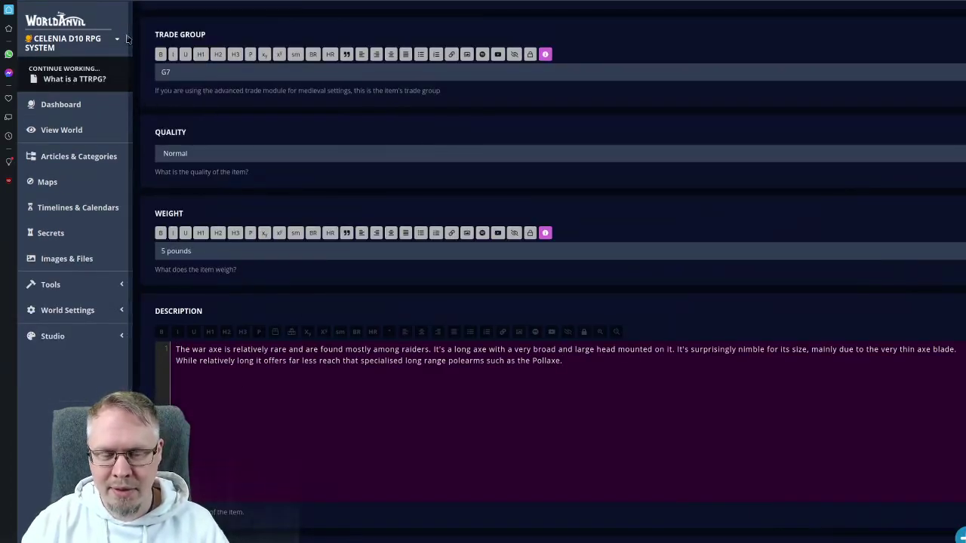
# - Check the old War Axe stats, then set slash damage to 4, pierce damage to 1 and blunt damage to 3
pyautogui.scroll(10, 362, 172)
pyautogui.press('Return')
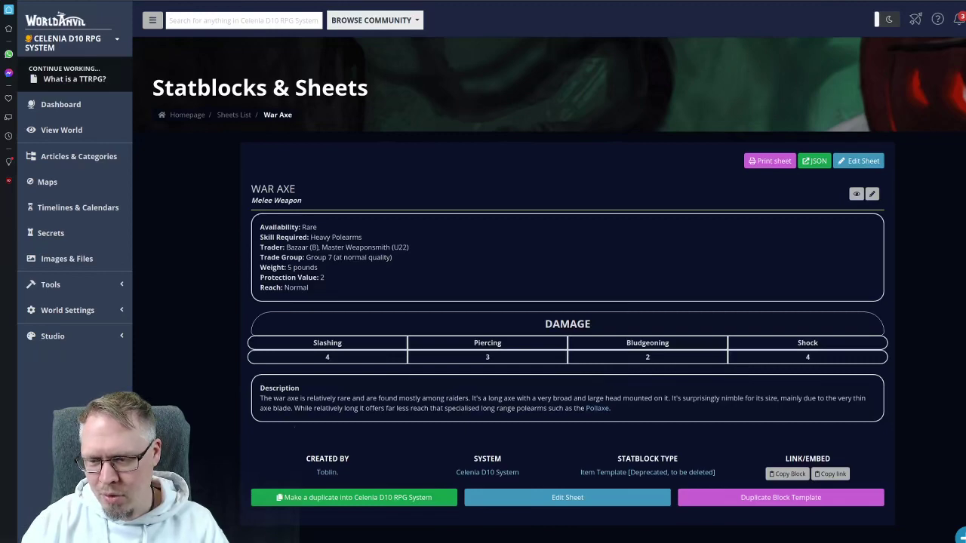
pyautogui.scroll(-3, 181, 323)
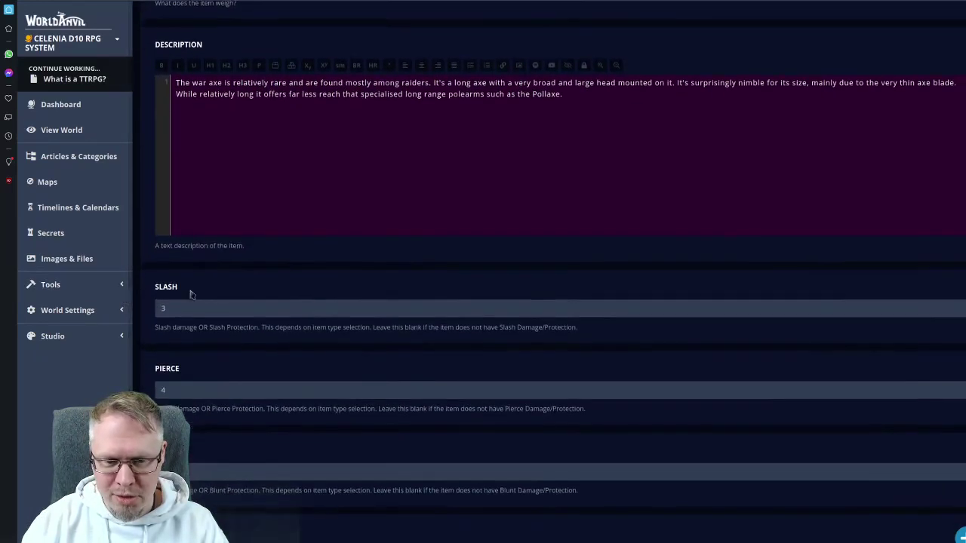
pyautogui.click(185, 310)
pyautogui.press('BackSpace')
pyautogui.write('4')
pyautogui.click(186, 394)
pyautogui.click(193, 468)
pyautogui.write('3')
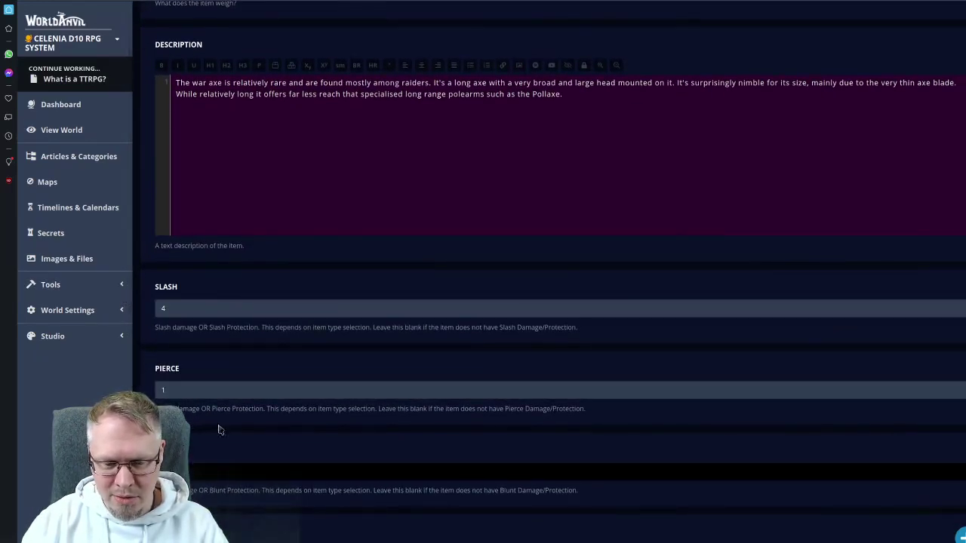
# - Set the War Axe's shock damage to 3
pyautogui.scroll(-3, 216, 427)
pyautogui.click(215, 452)
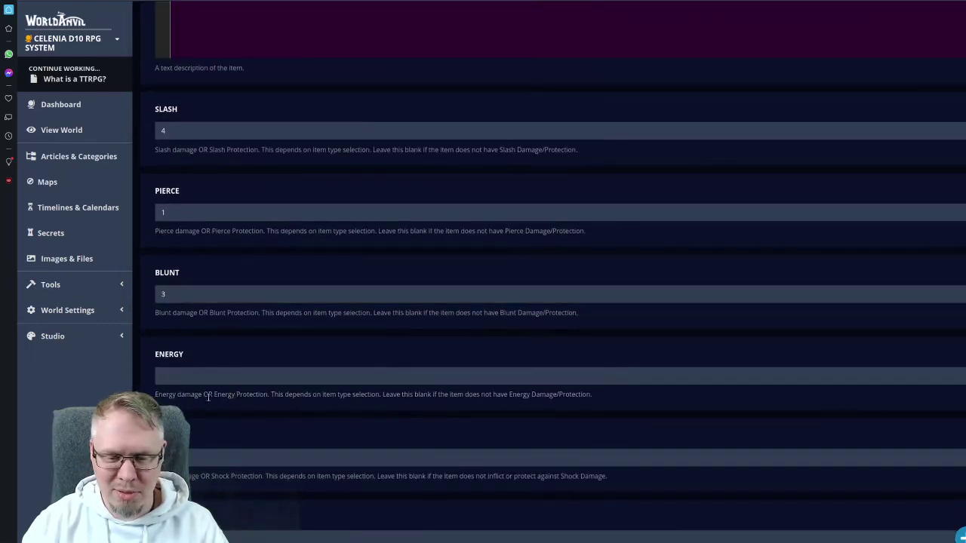
pyautogui.scroll(-5, 208, 377)
pyautogui.click(159, 286)
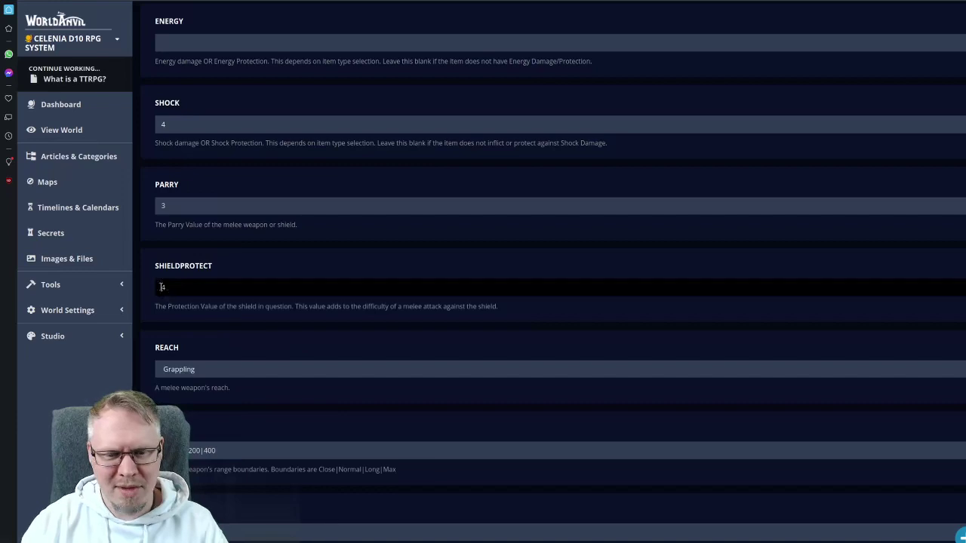
pyautogui.click(163, 202)
pyautogui.doubleClick(174, 128)
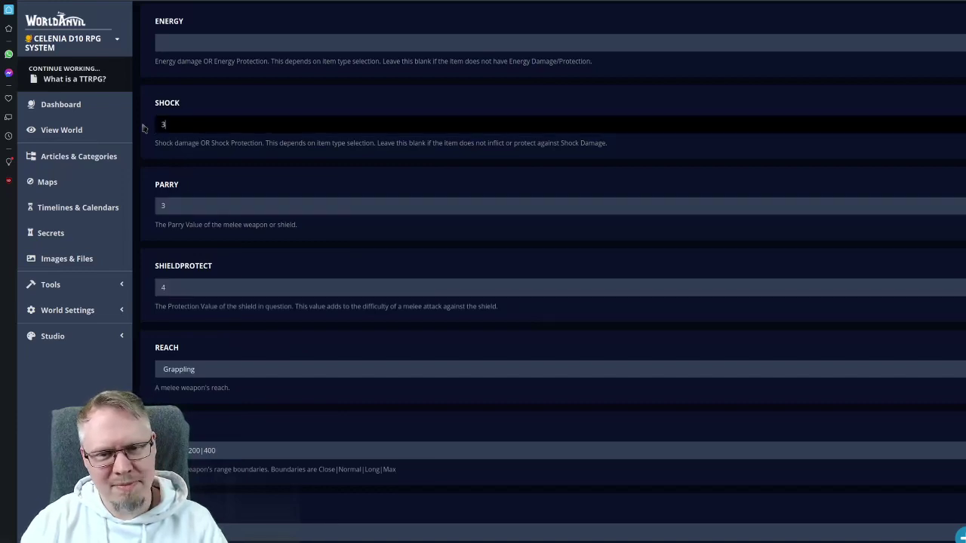
pyautogui.write('3')
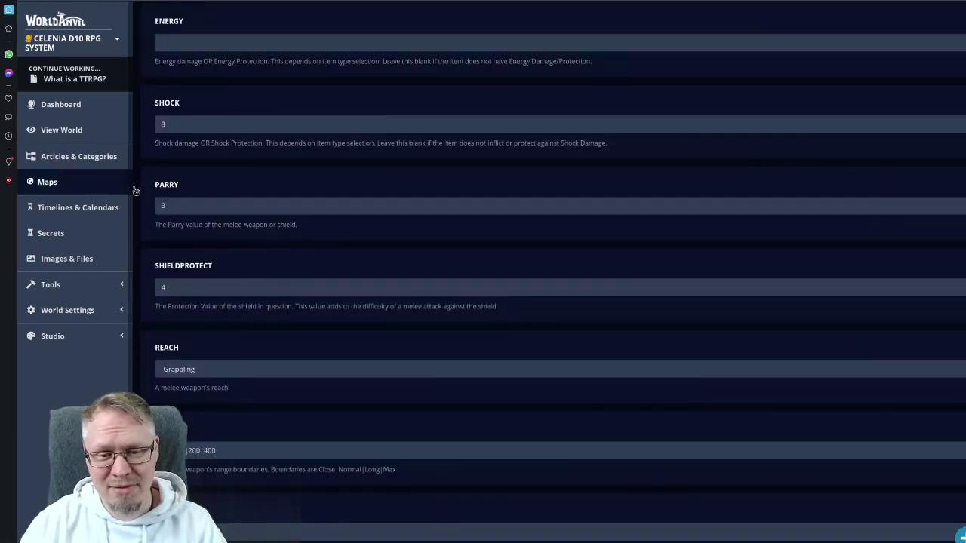
pyautogui.click(151, 209)
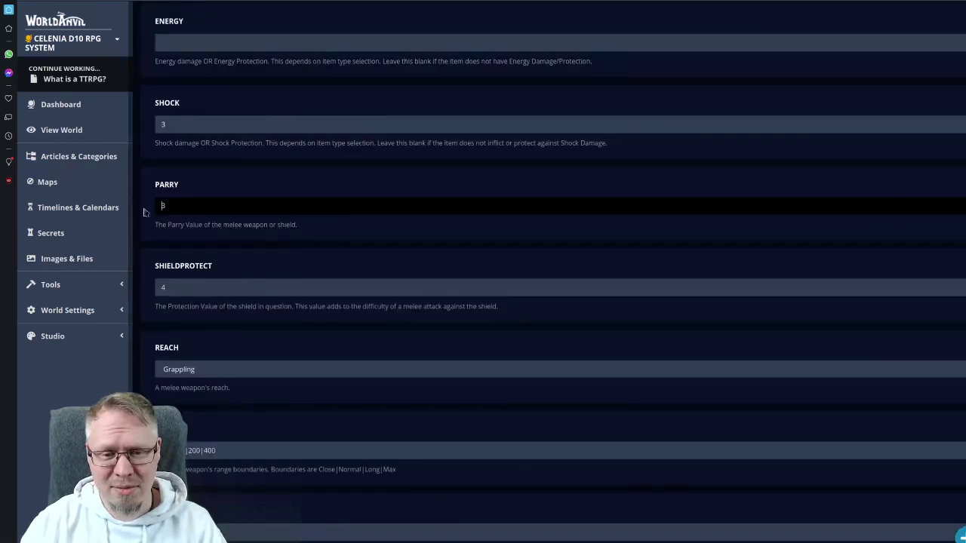
pyautogui.click(167, 272)
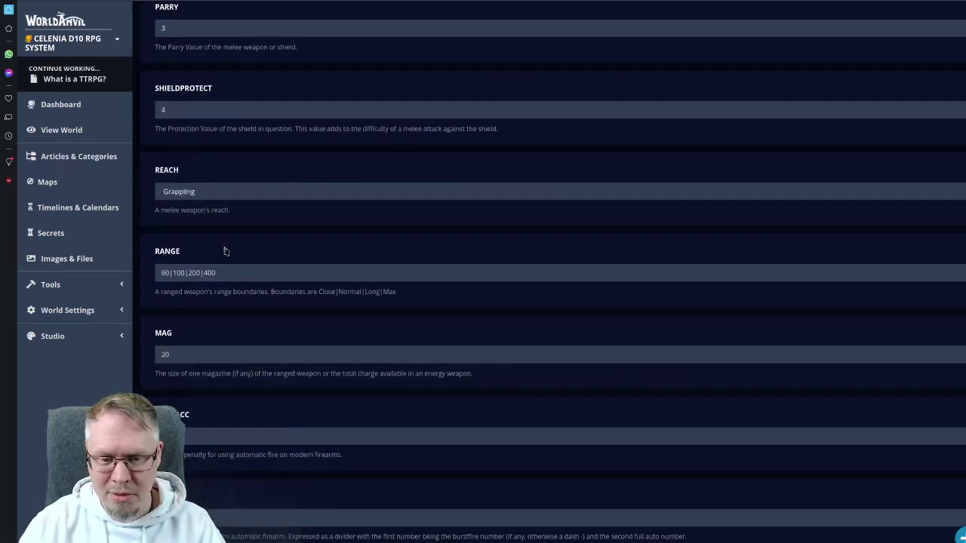
# - Set the War Axe's reach to Normal
pyautogui.click(195, 193)
pyautogui.hotkey('ctrl', 'a')
pyautogui.press('BackSpace')
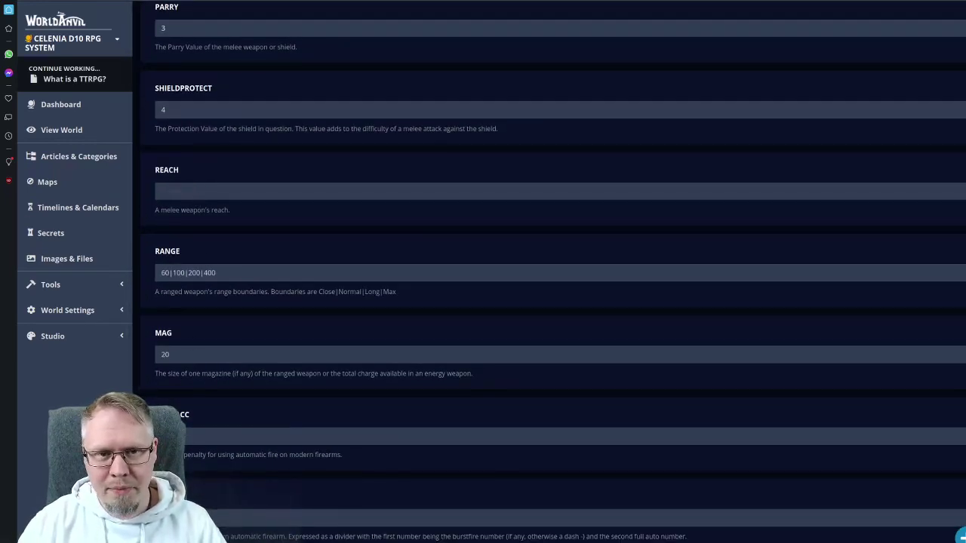
pyautogui.press('Return')
pyautogui.hotkey('alt', 'Left')
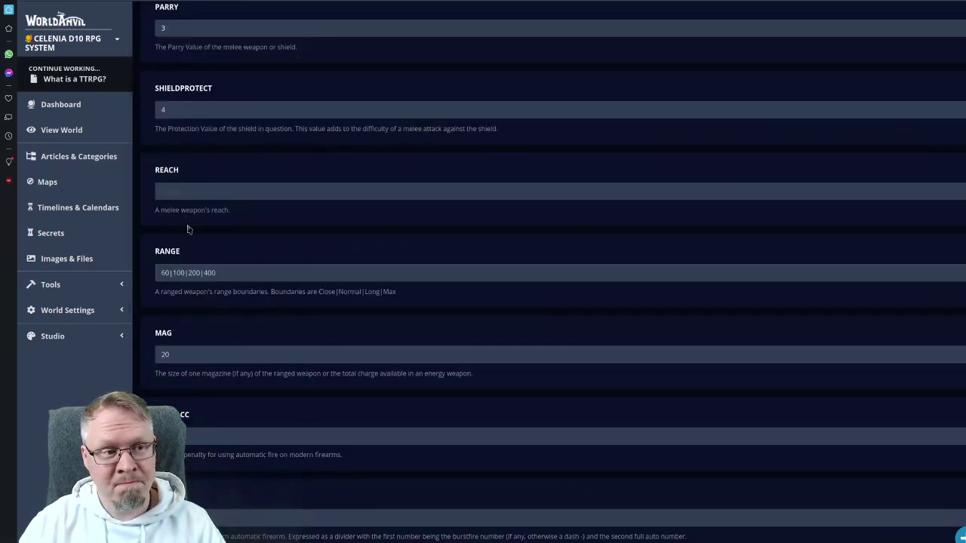
# - Tag the War Axe with Medieval,Melee,Heavy,Weapon,Polearm, allow users to view and share its page, and save the sheet
pyautogui.scroll(-8, 223, 226)
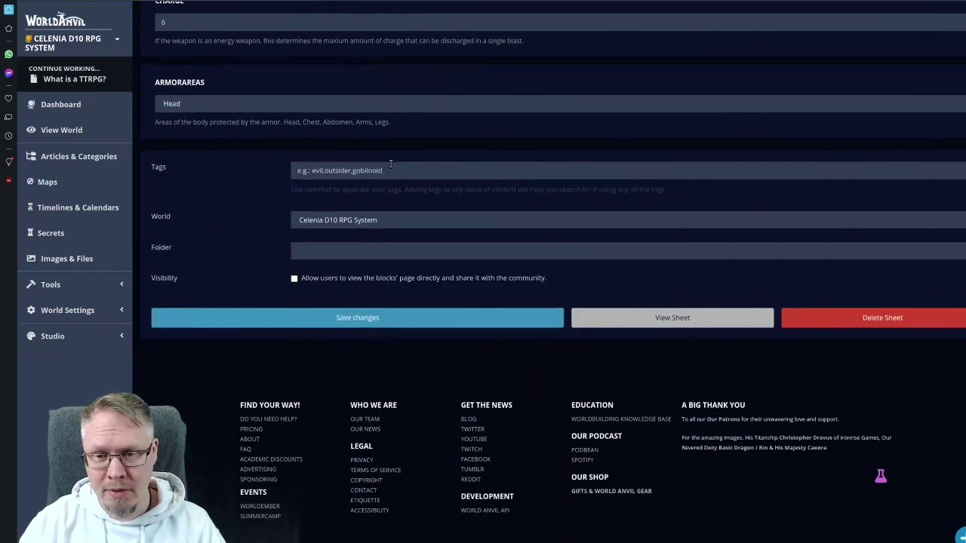
pyautogui.click(390, 163)
pyautogui.write('M')
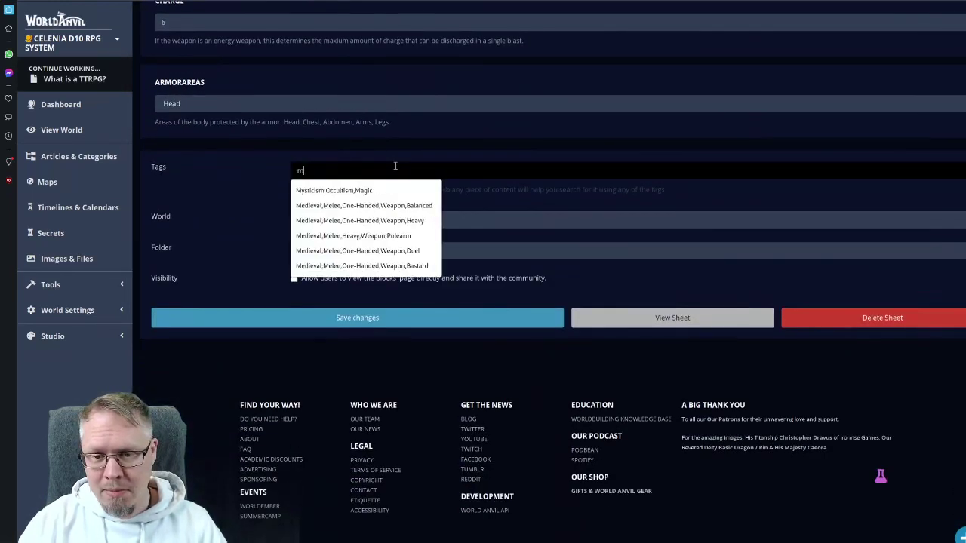
pyautogui.click(424, 235)
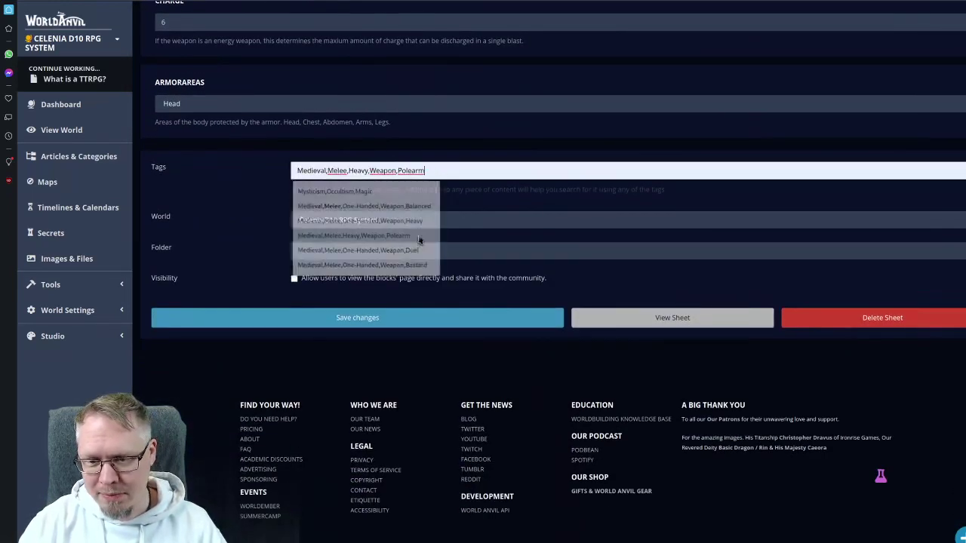
pyautogui.click(298, 315)
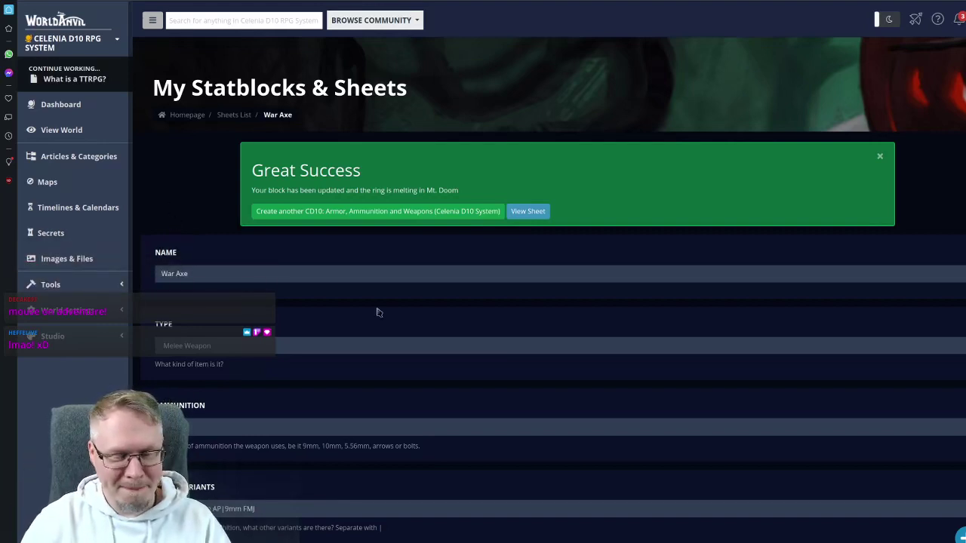
# - Review the new War Axe sheet's fields from name to tags and save the sheet again
pyautogui.scroll(-2, 229, 243)
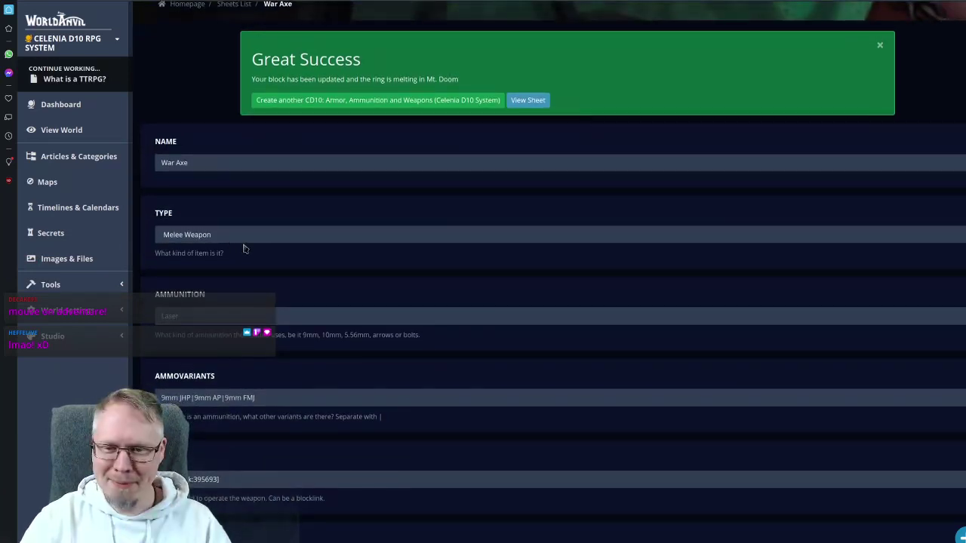
pyautogui.scroll(-2, 238, 215)
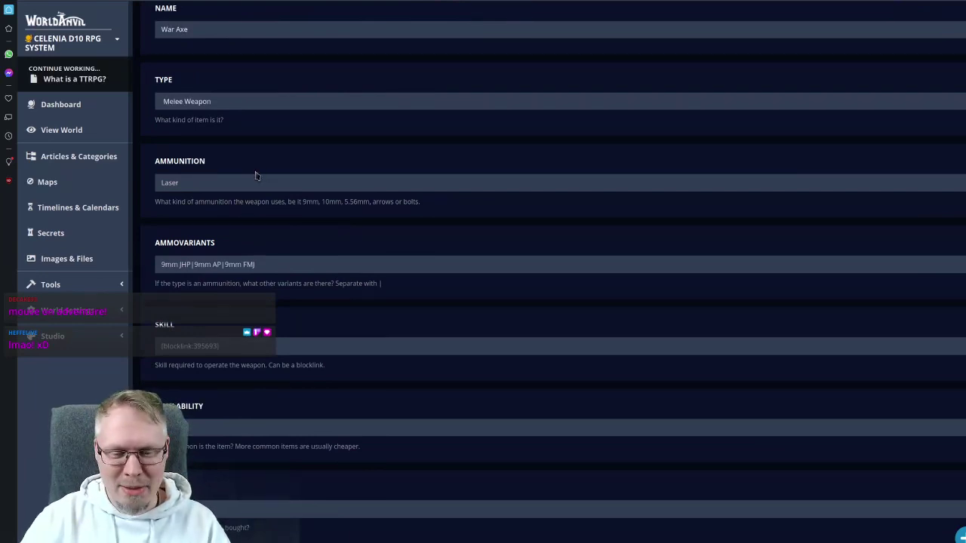
pyautogui.scroll(-2, 294, 230)
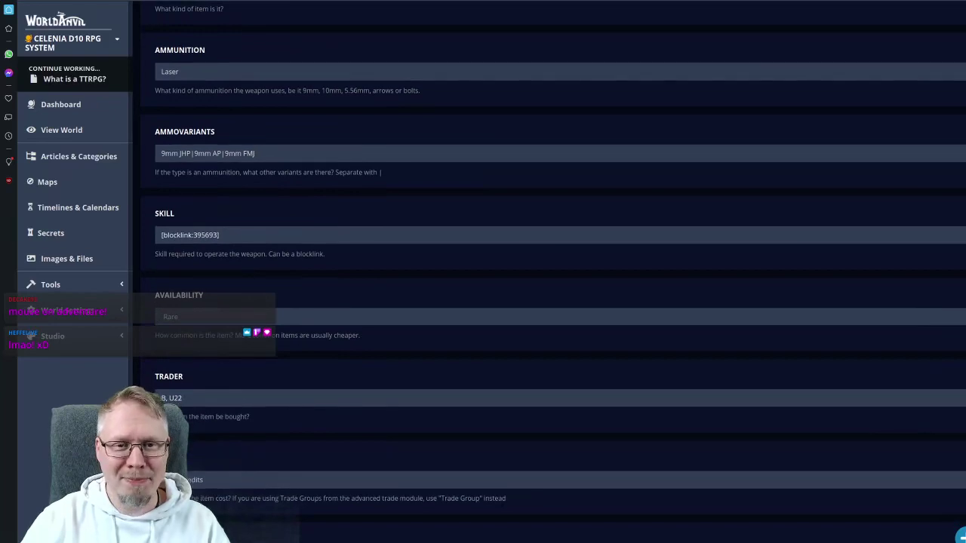
pyautogui.hotkey('ctrl', 's')
pyautogui.hotkey('alt', 'Left')
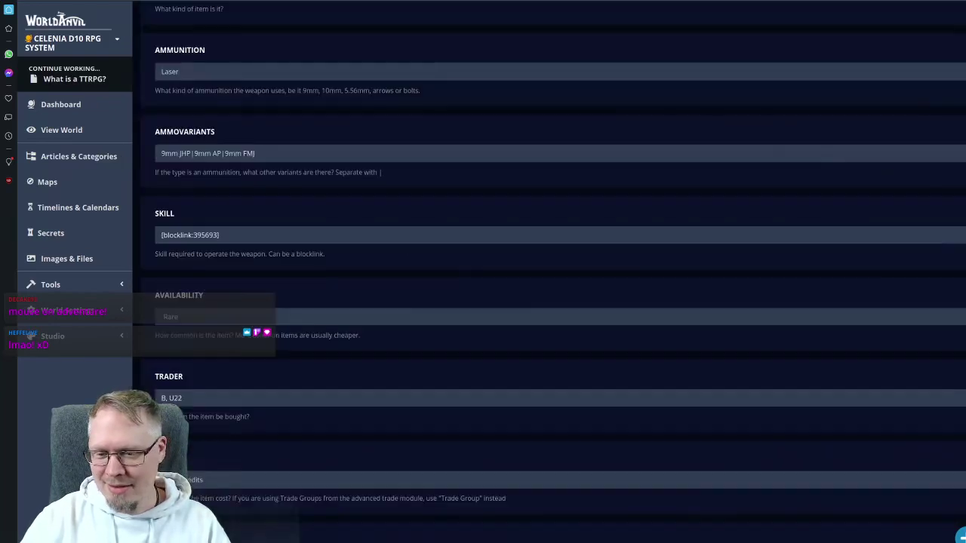
pyautogui.scroll(-8, 192, 278)
pyautogui.scroll(-15, 193, 277)
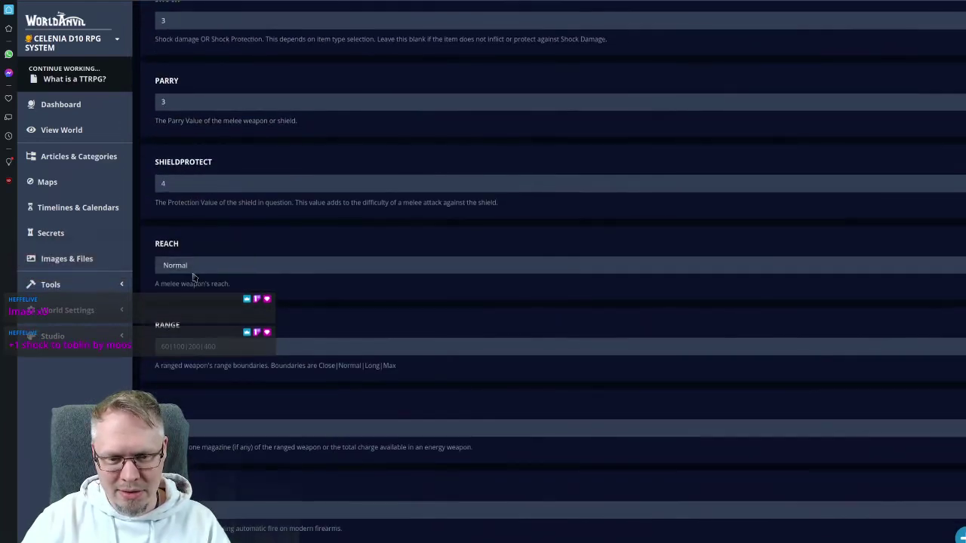
pyautogui.scroll(-2, 193, 277)
pyautogui.scroll(-7, 192, 277)
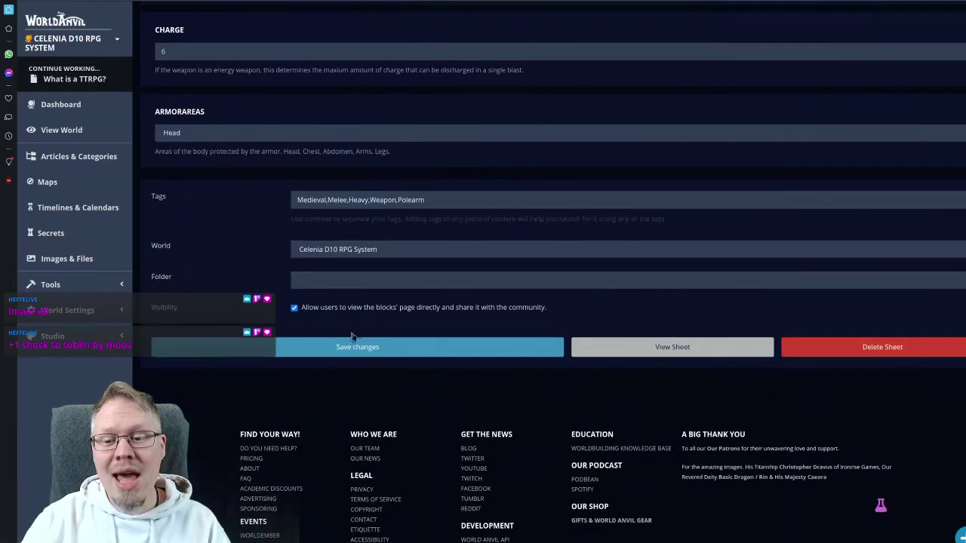
pyautogui.click(354, 345)
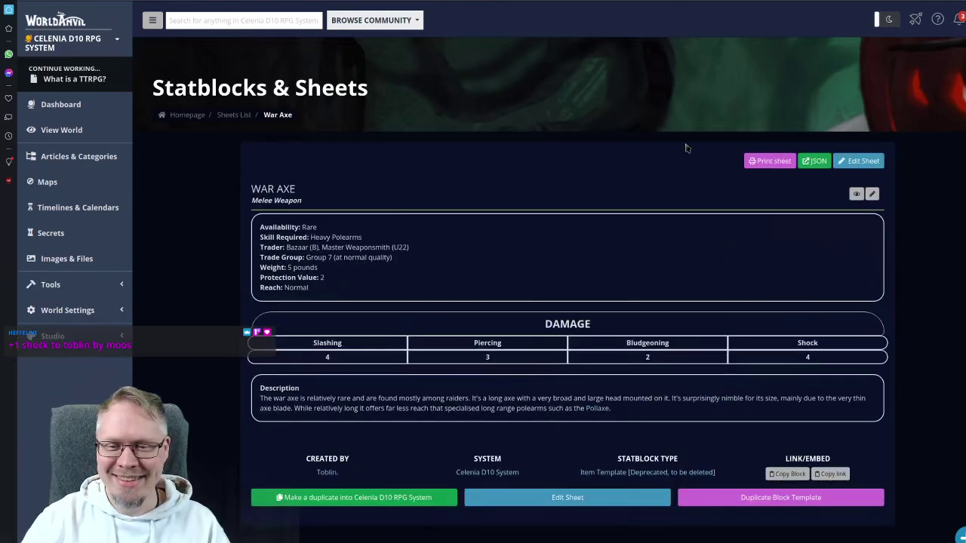
# - Open the old deprecated War Axe sheet for editing and delete it, confirming the deletion
pyautogui.click(858, 160)
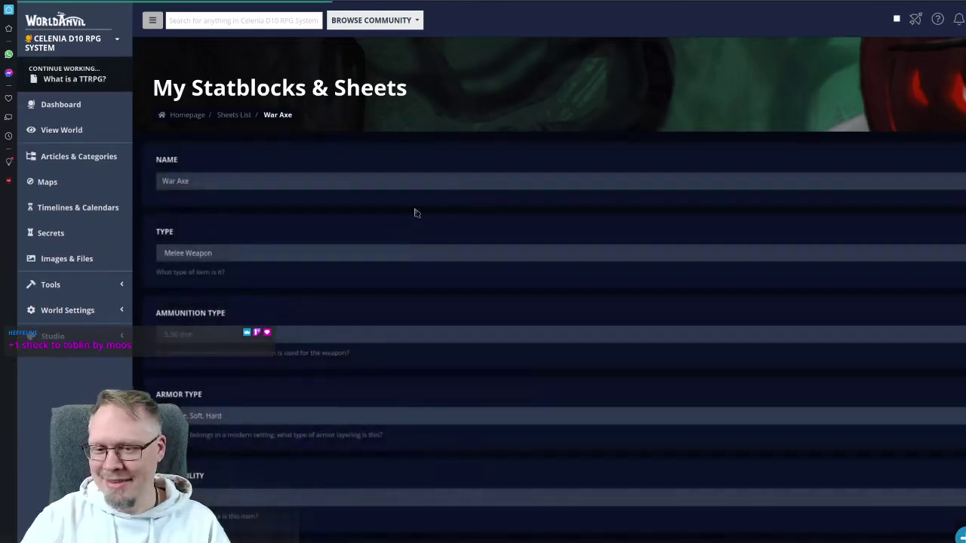
pyautogui.scroll(-15, 377, 229)
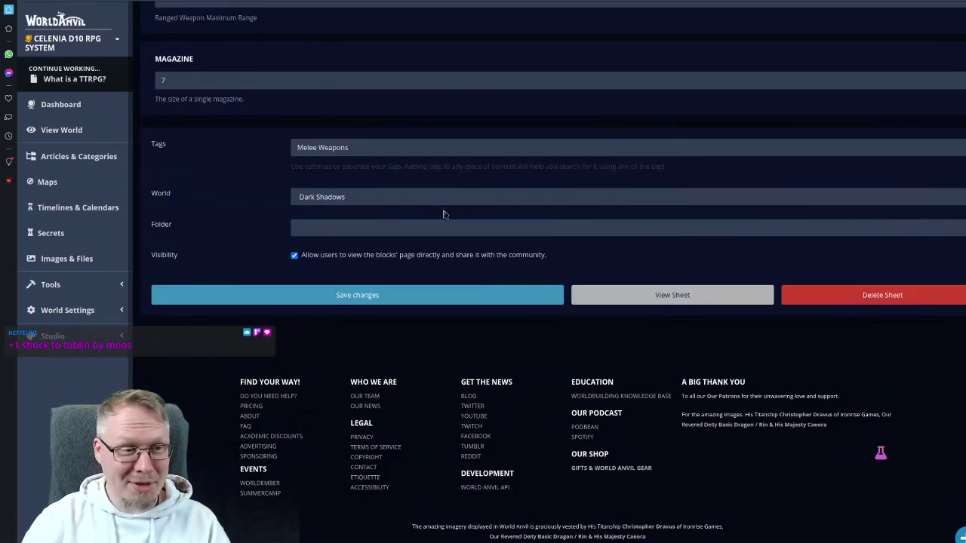
pyautogui.click(859, 293)
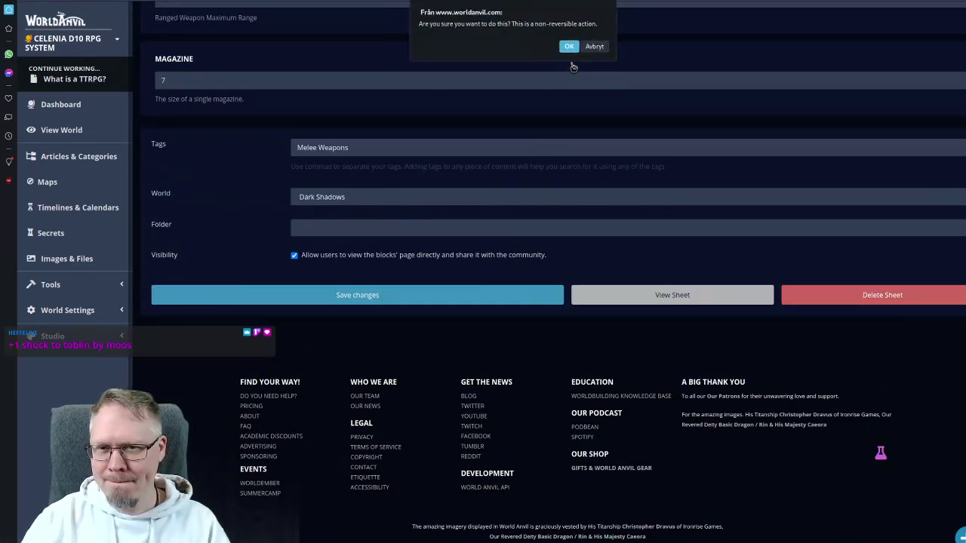
pyautogui.click(570, 46)
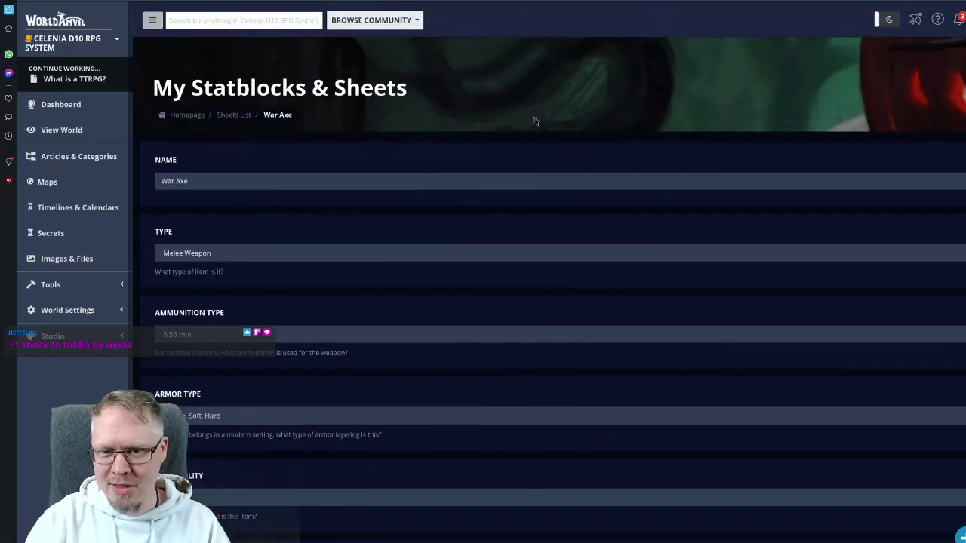
pyautogui.scroll(-15, 534, 121)
pyautogui.click(852, 303)
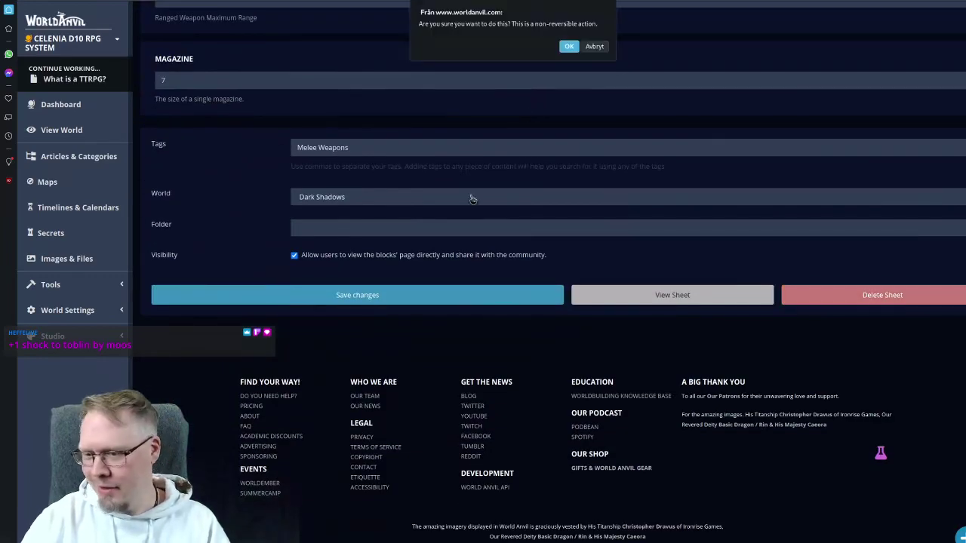
pyautogui.click(566, 47)
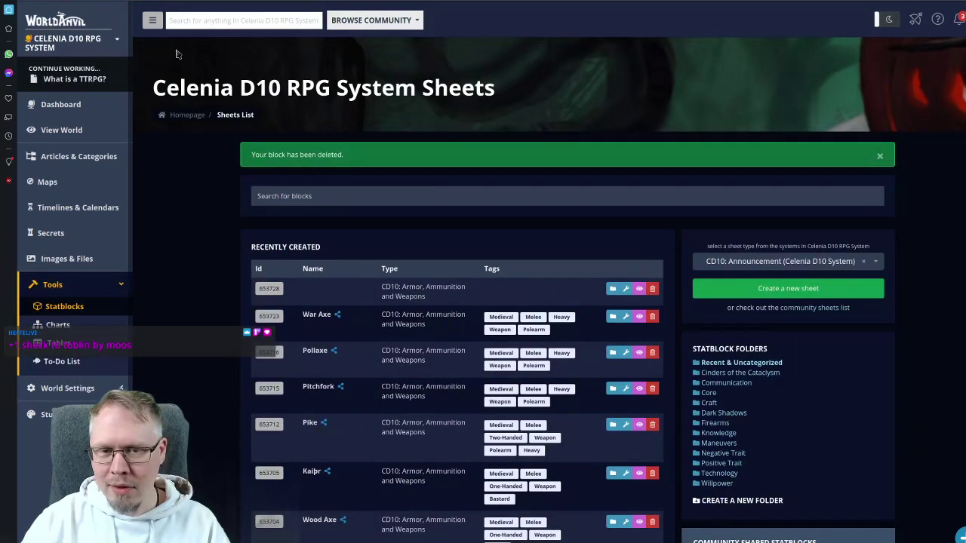
# - Name the new blank weapon sheet Quarterstaff and set its type to Melee Weapon
pyautogui.hotkey('alt', 'Left')
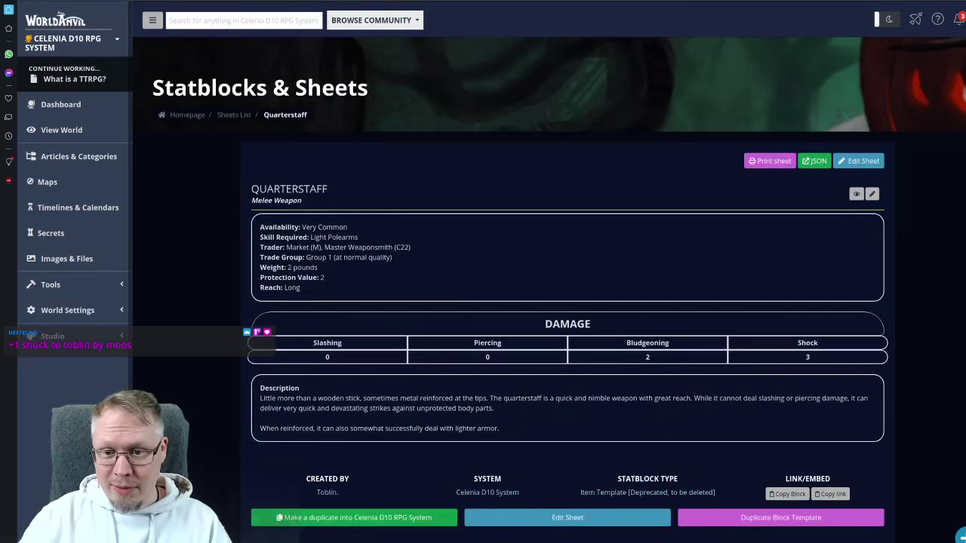
pyautogui.hotkey('alt', 'Left')
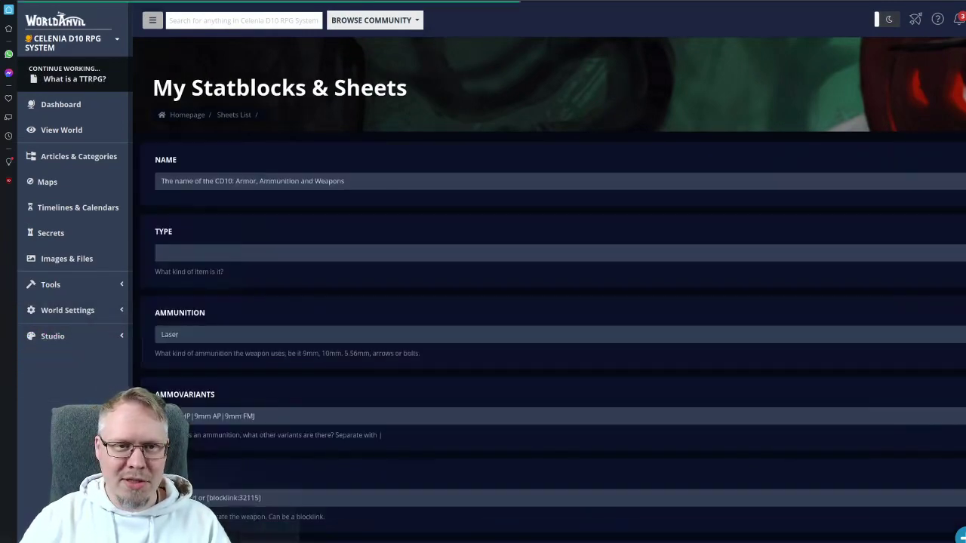
pyautogui.click(205, 185)
pyautogui.write('Quarter')
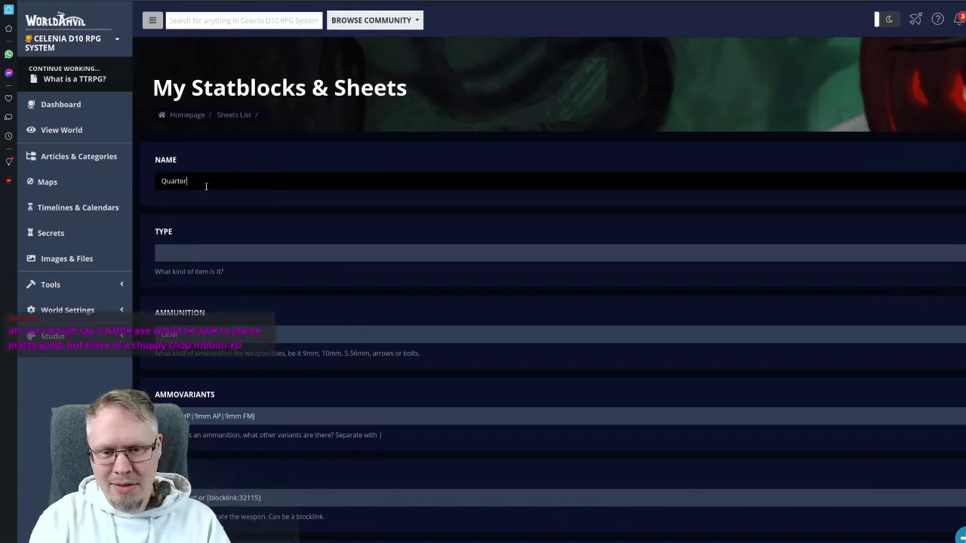
pyautogui.write('staff')
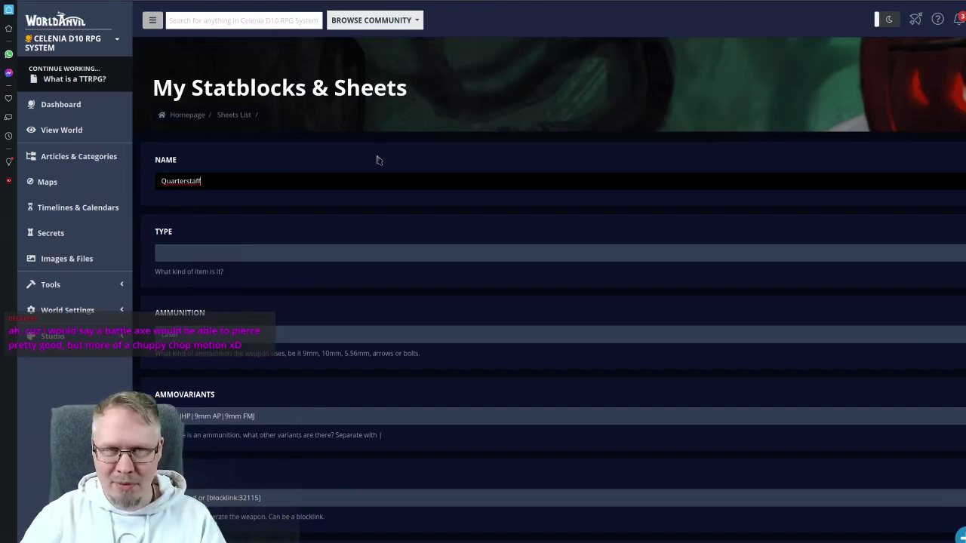
pyautogui.click(243, 224)
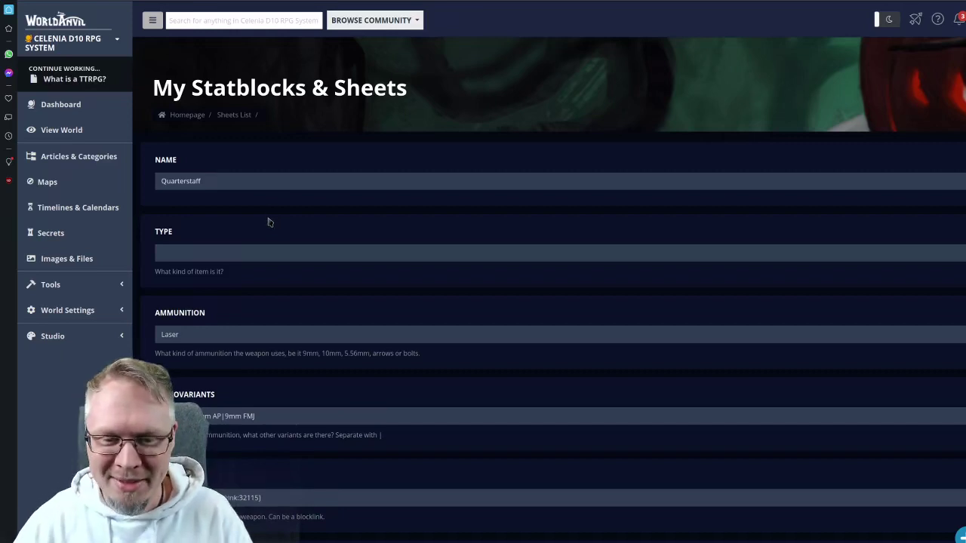
pyautogui.click(205, 257)
pyautogui.write('Melee Weapon')
pyautogui.press('Tab')
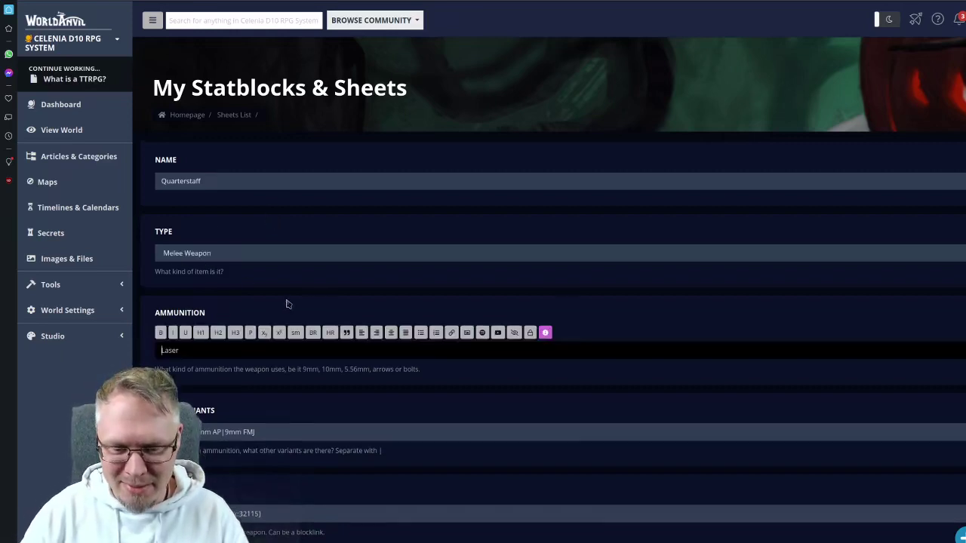
# - Search the sheets for "light", copy the Light Polearms block link and paste it as the Quarterstaff's required skill
pyautogui.scroll(-2, 287, 301)
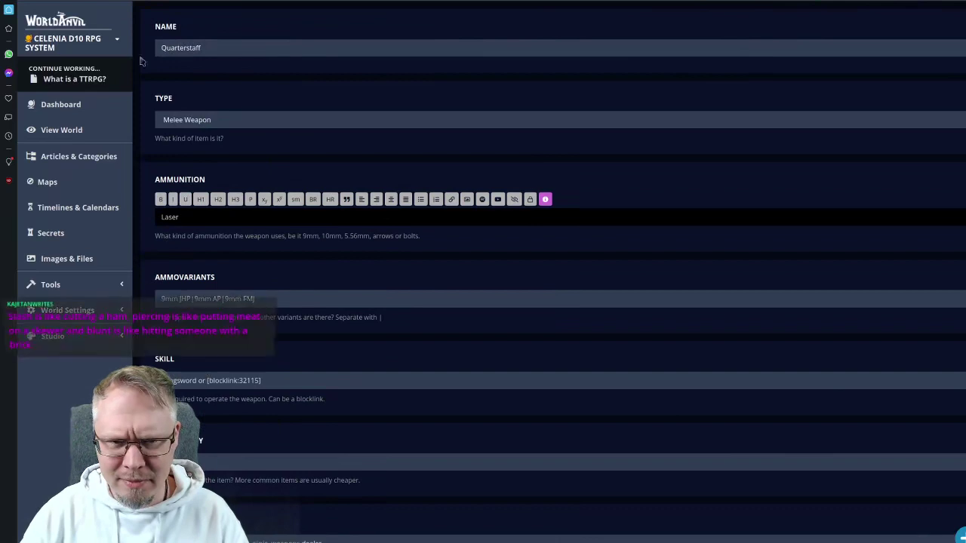
pyautogui.hotkey('ctrl', 'Tab')
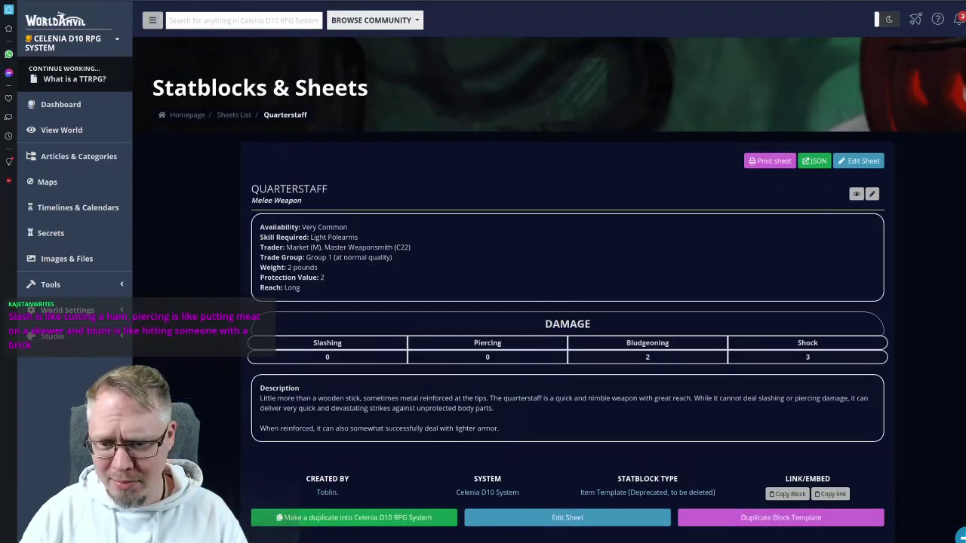
pyautogui.hotkey('ctrl', 'Tab')
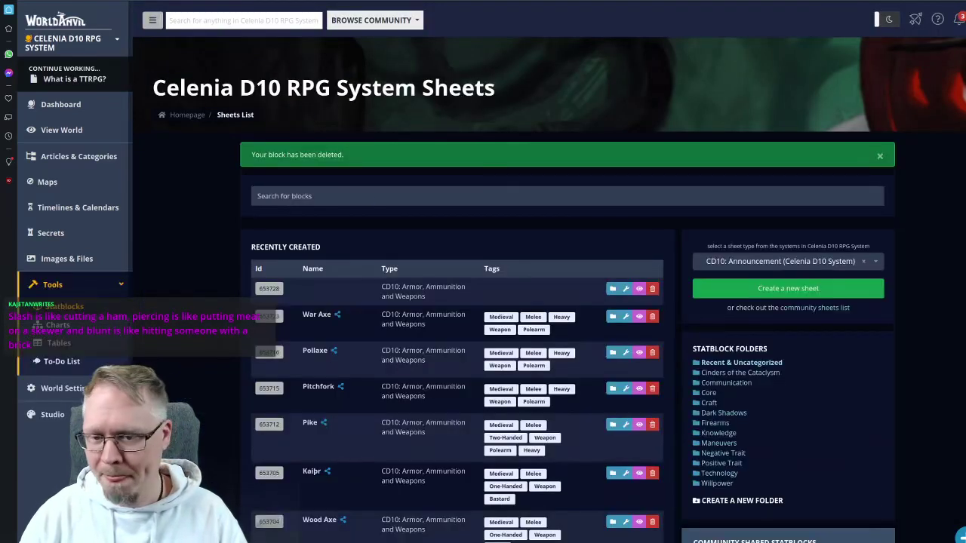
pyautogui.click(367, 199)
pyautogui.write('light')
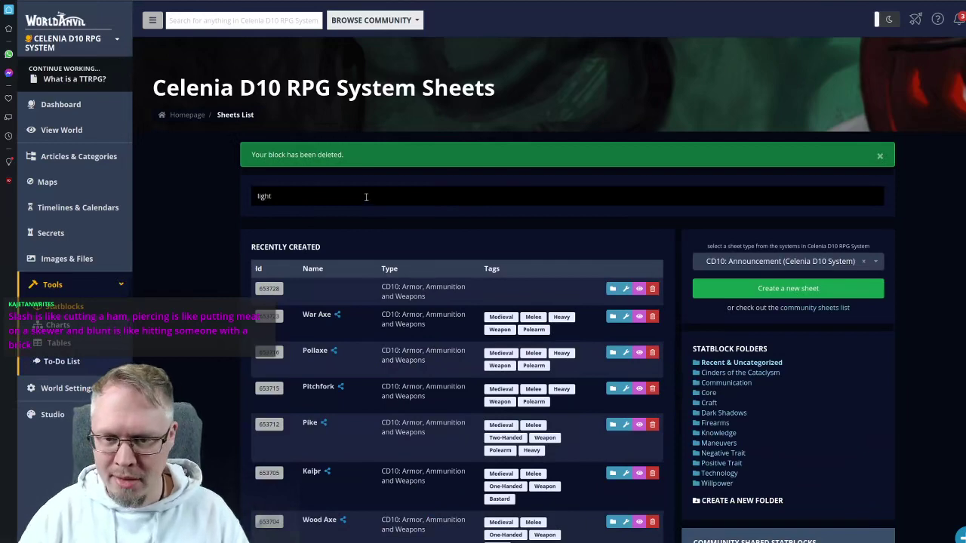
pyautogui.click(273, 340)
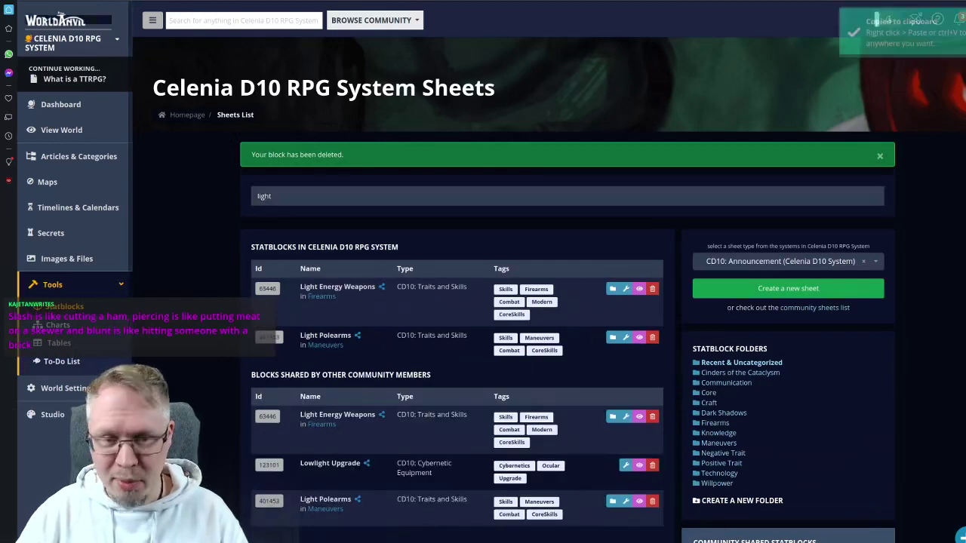
pyautogui.hotkey('ctrl', 'Tab')
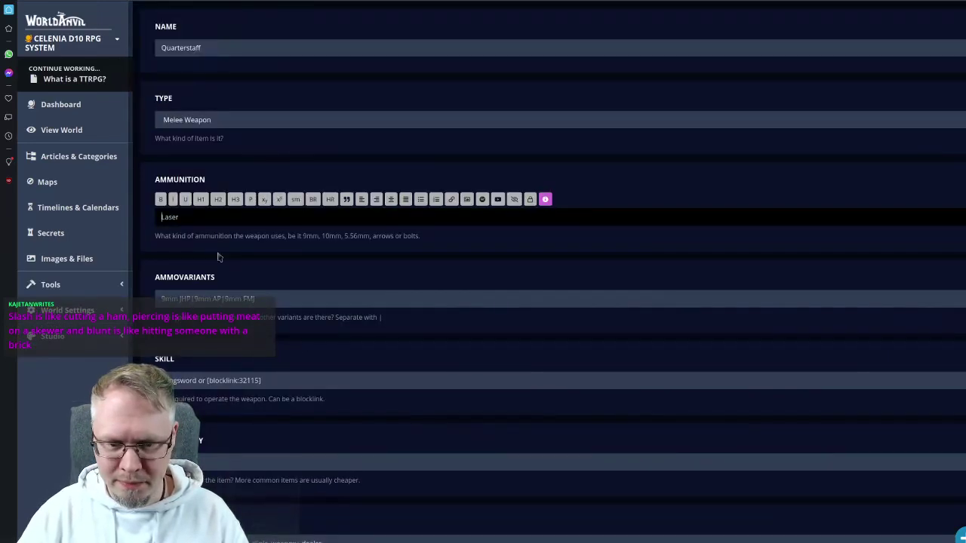
pyautogui.click(190, 382)
pyautogui.hotkey('ctrl', 'v')
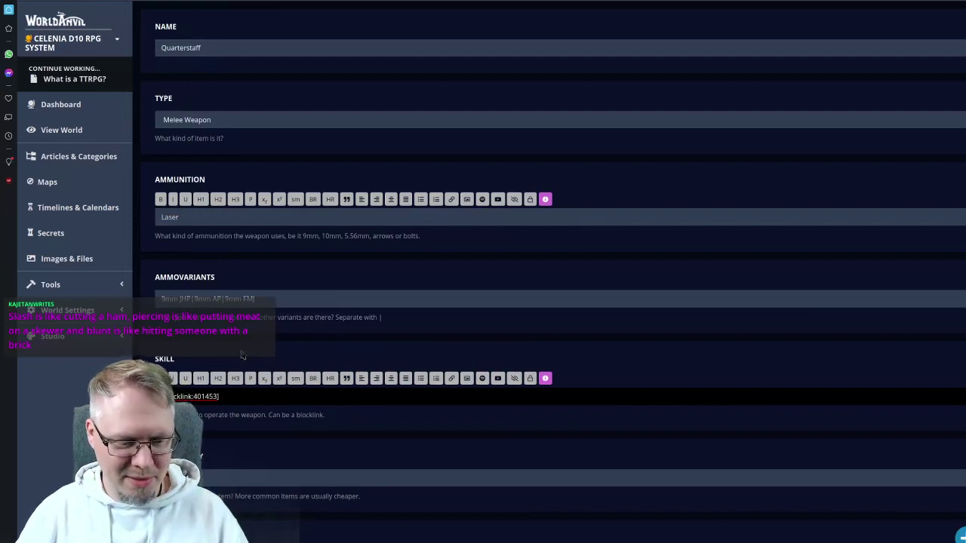
# - Check the old Quarterstaff sheet for the weapon's availability
pyautogui.click(297, 268)
pyautogui.scroll(-2, 295, 264)
pyautogui.scroll(-2, 300, 258)
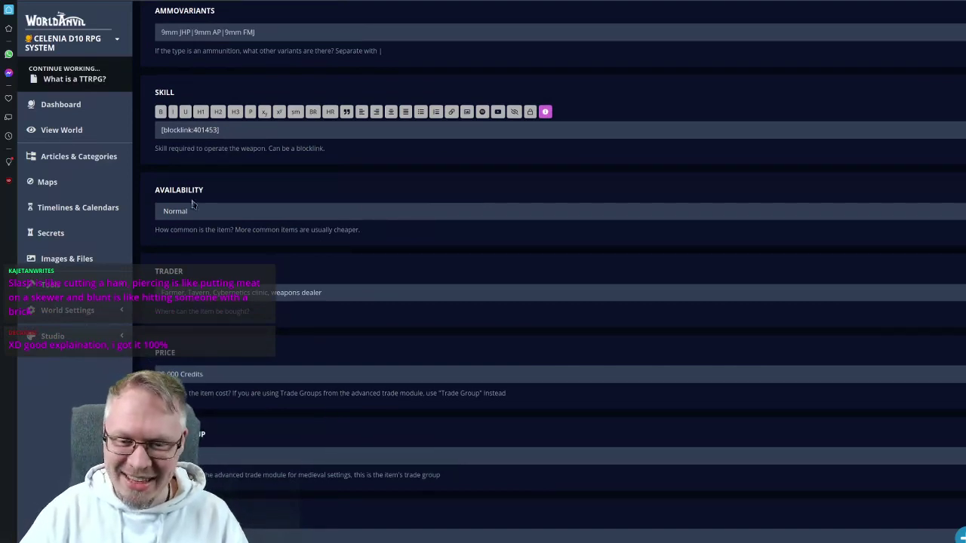
pyautogui.hotkey('alt', 'Left')
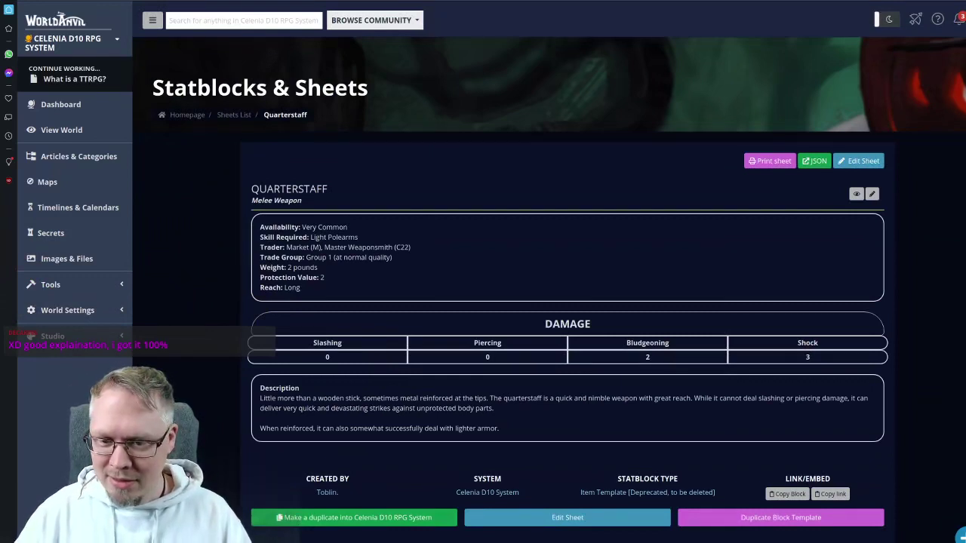
# - Set the new quarterstaff sheet's availability to Very Common, following the old Quarterstaff statblock
pyautogui.hotkey('alt', 'Right')
pyautogui.doubleClick(218, 211)
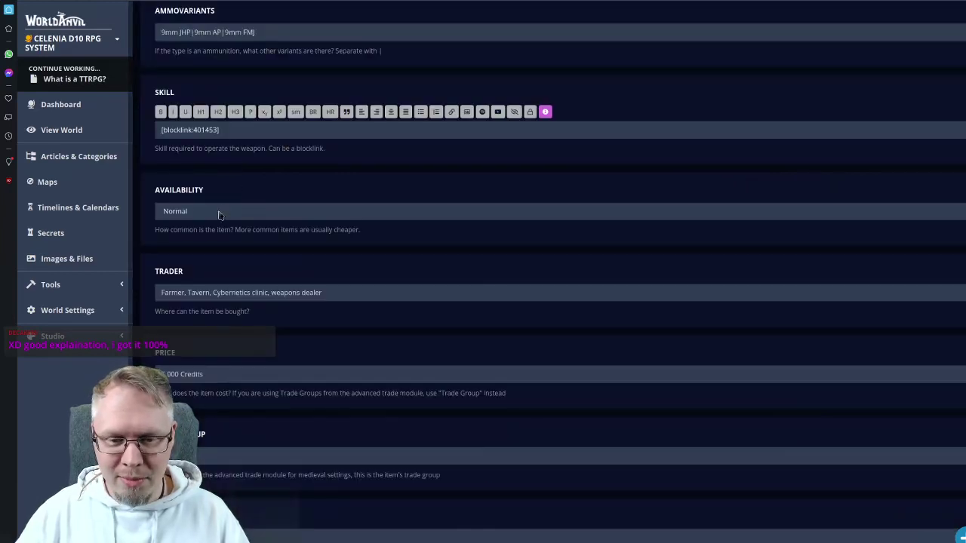
pyautogui.press('BackSpace')
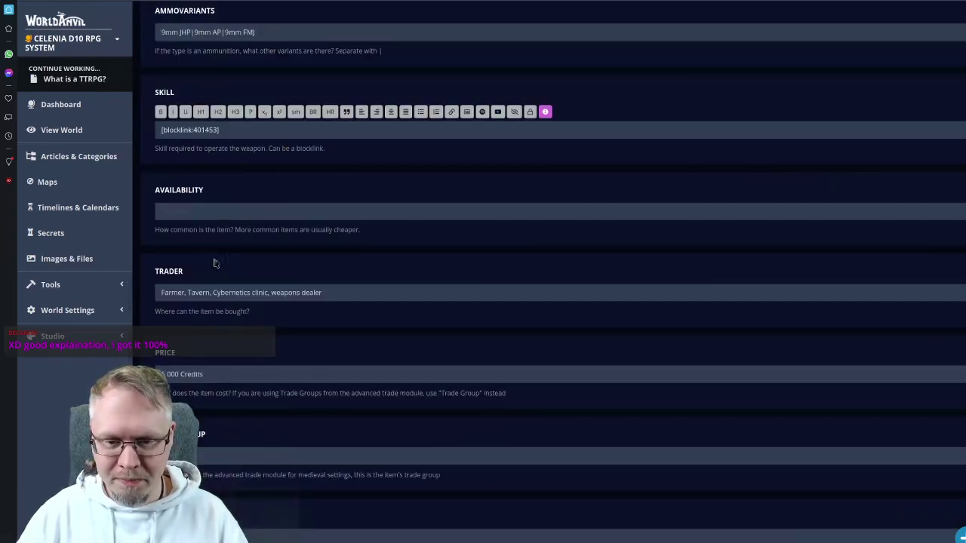
pyautogui.hotkey('alt', 'Left')
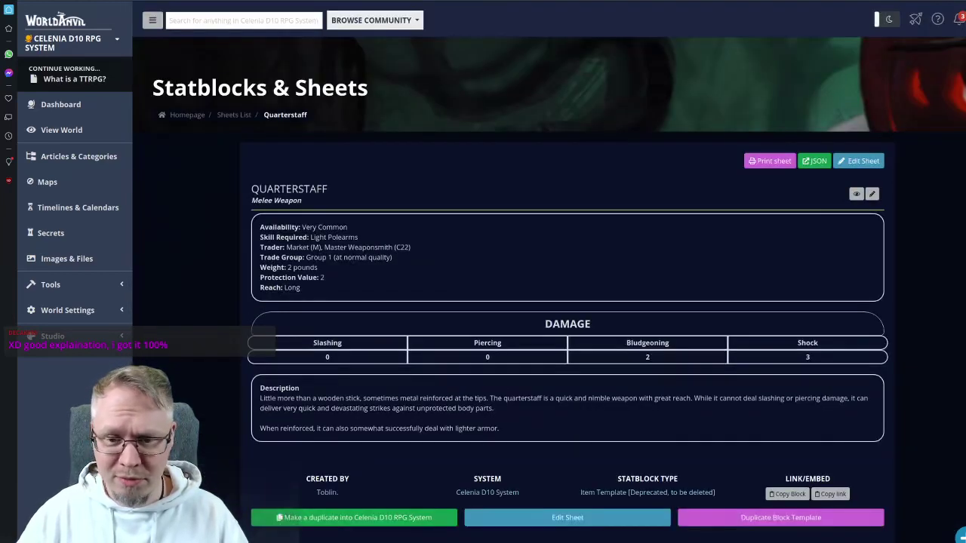
pyautogui.hotkey('alt', 'Right')
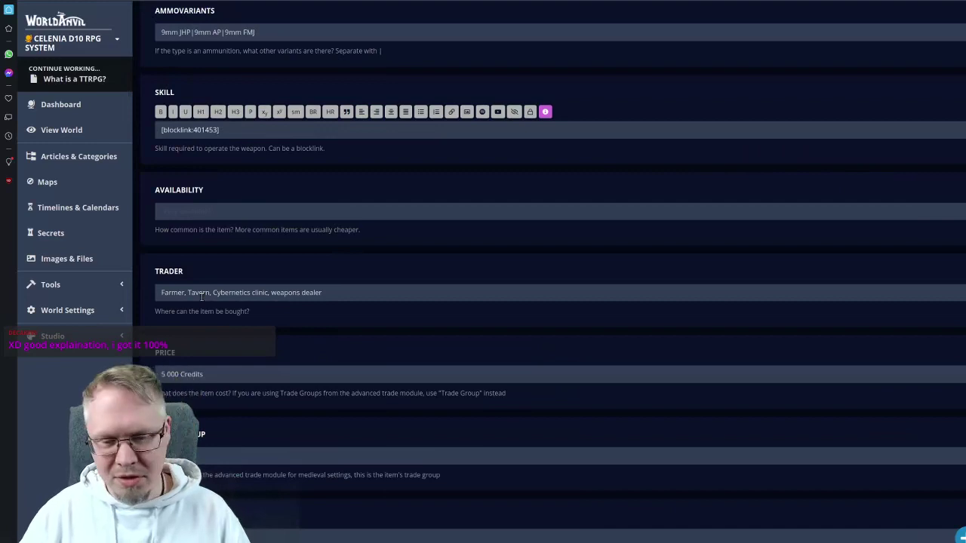
# - Enter "M, C15" as the quarterstaff's trader
pyautogui.click(202, 297)
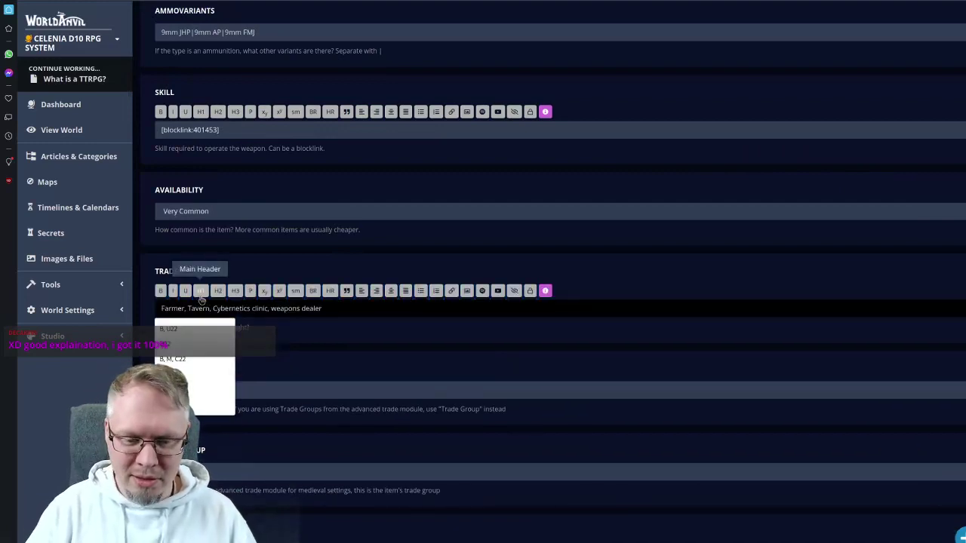
pyautogui.write('M, C15')
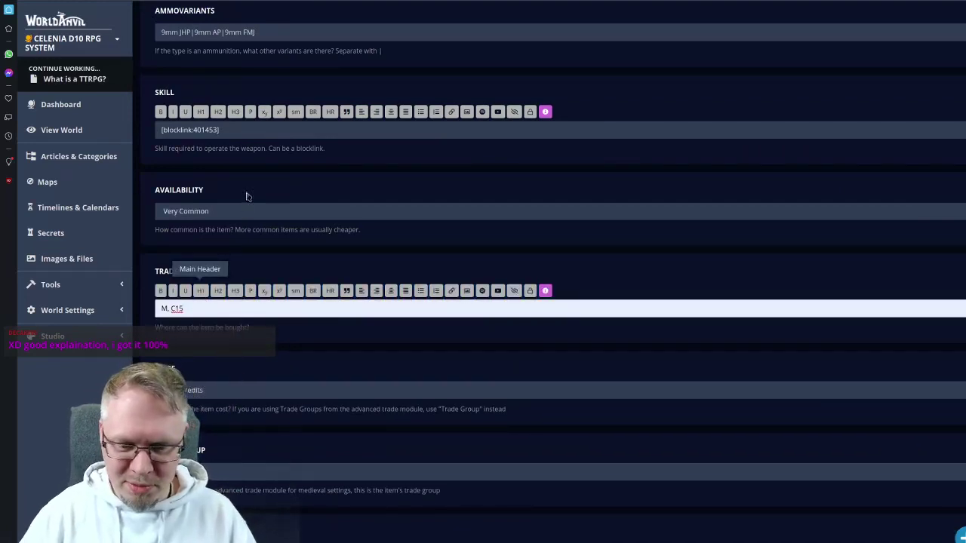
pyautogui.scroll(-3, 246, 197)
# - Check the old Quarterstaff statblock and set the new sheet's trade group to G3
pyautogui.hotkey('alt', 'Left')
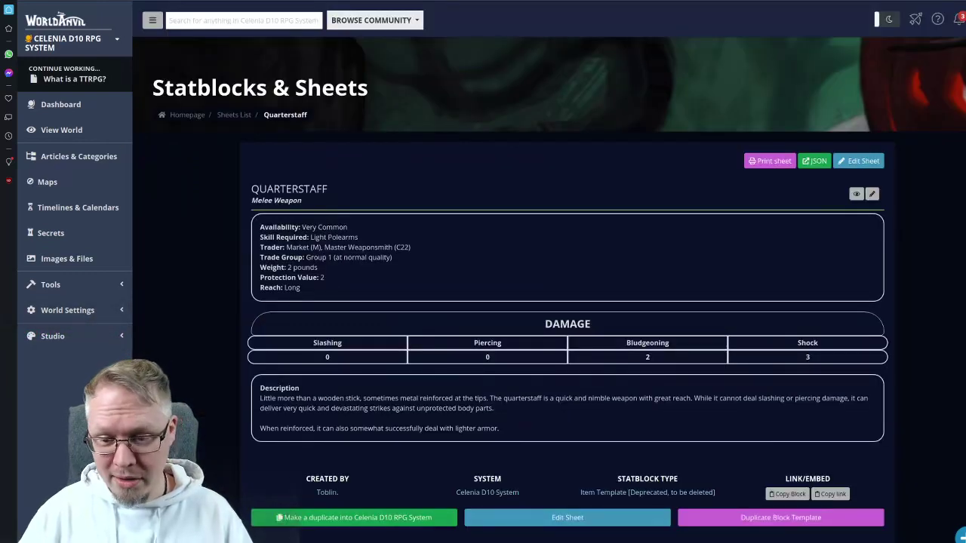
pyautogui.hotkey('alt', 'Right')
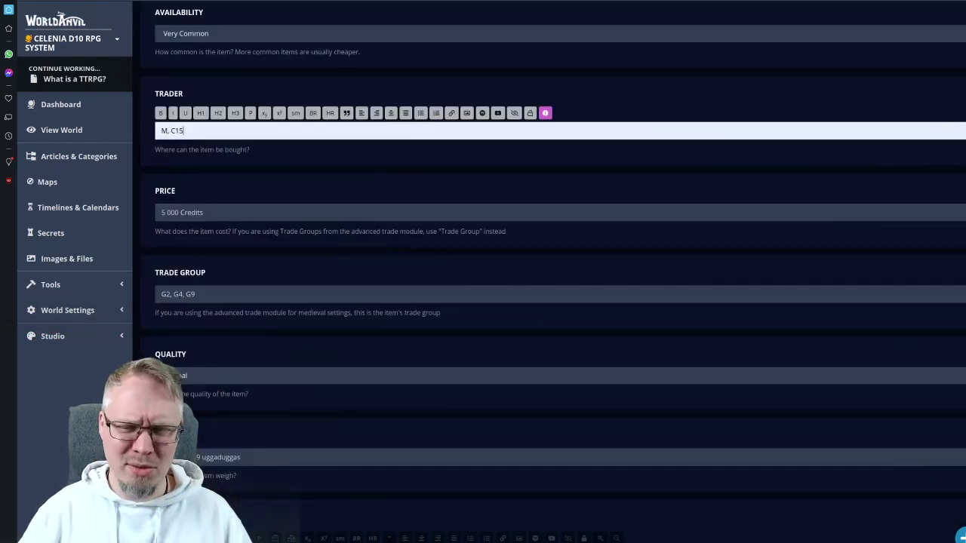
pyautogui.click(189, 293)
pyautogui.hotkey('ctrl', 'a')
pyautogui.write('G')
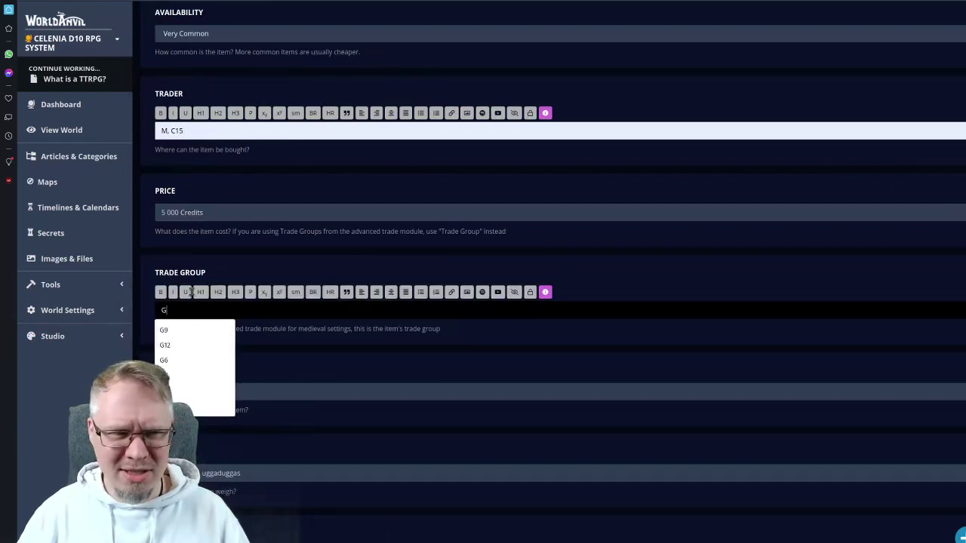
pyautogui.write('3')
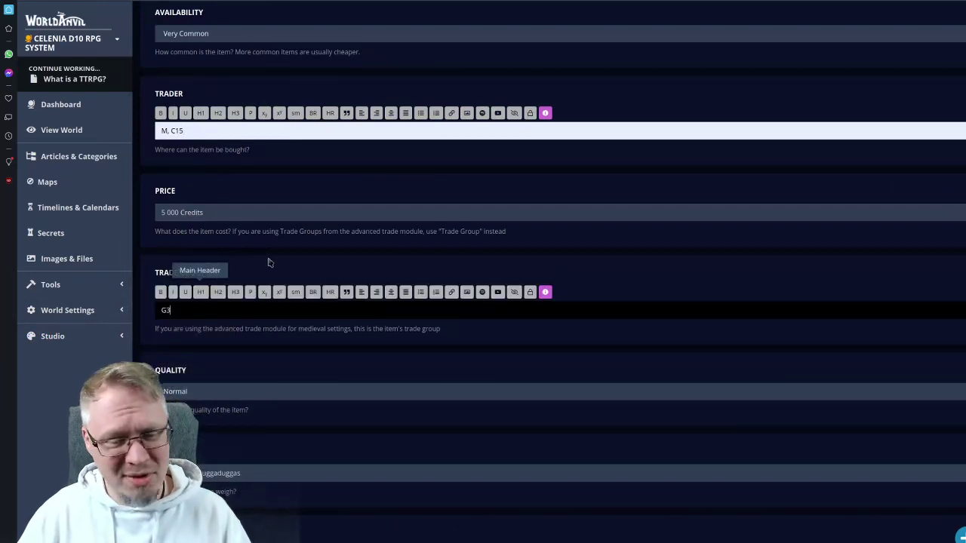
pyautogui.click(271, 264)
# - Set the quarterstaff's weight to "3 pounds"
pyautogui.scroll(-3, 285, 279)
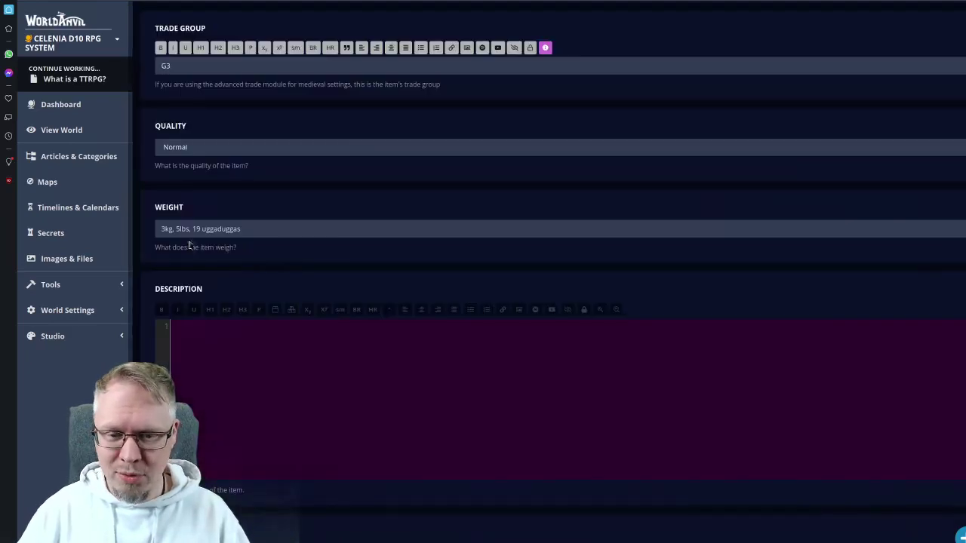
pyautogui.click(190, 243)
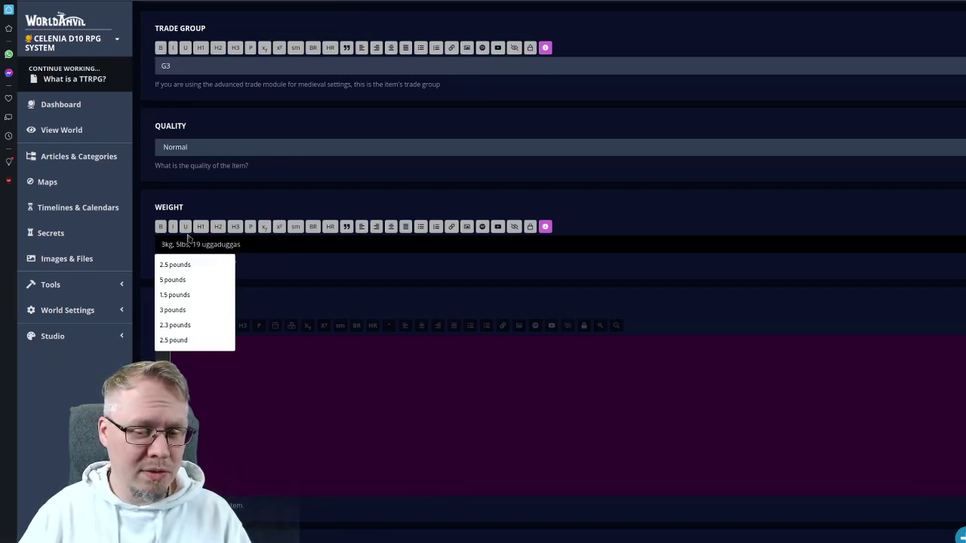
pyautogui.hotkey('ctrl', 'a')
pyautogui.write('3 pounds')
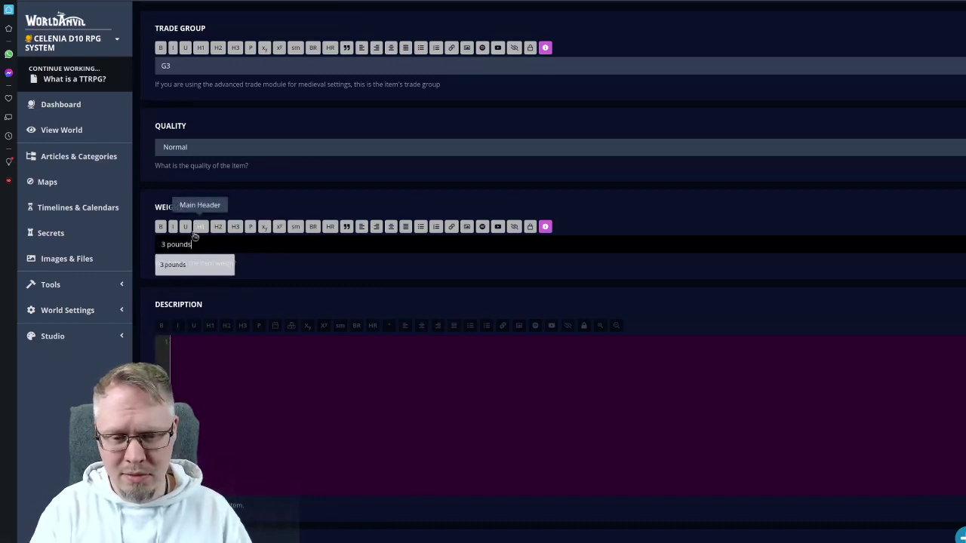
pyautogui.press('Escape')
pyautogui.click(245, 197)
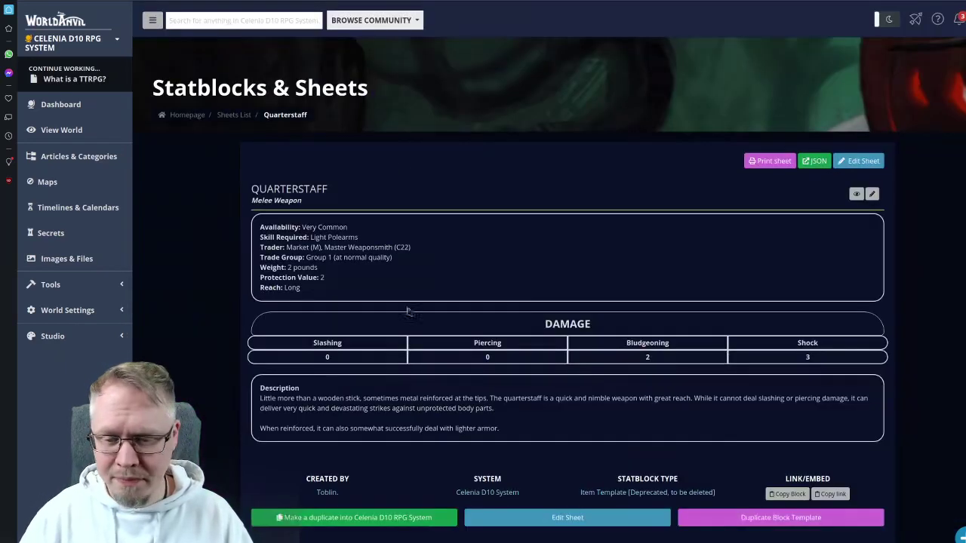
# - Copy the full description text from the old Quarterstaff statblock into the new sheet's description
pyautogui.scroll(-2, 408, 311)
pyautogui.moveTo(260, 264); pyautogui.dragTo(512, 299)
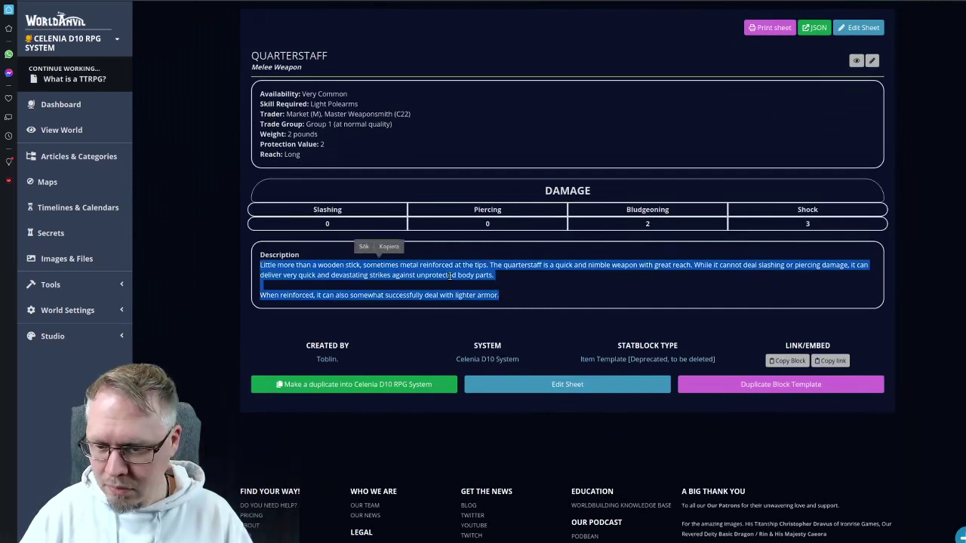
pyautogui.hotkey('ctrl', 'c')
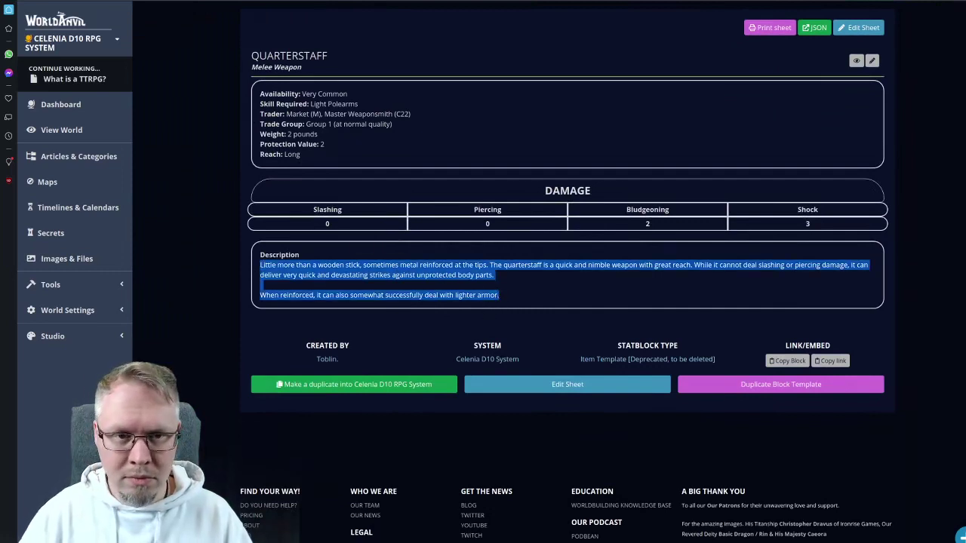
pyautogui.hotkey('ctrl', 'Tab')
pyautogui.click(267, 367)
pyautogui.hotkey('ctrl', 'v')
pyautogui.scroll(-2, 323, 280)
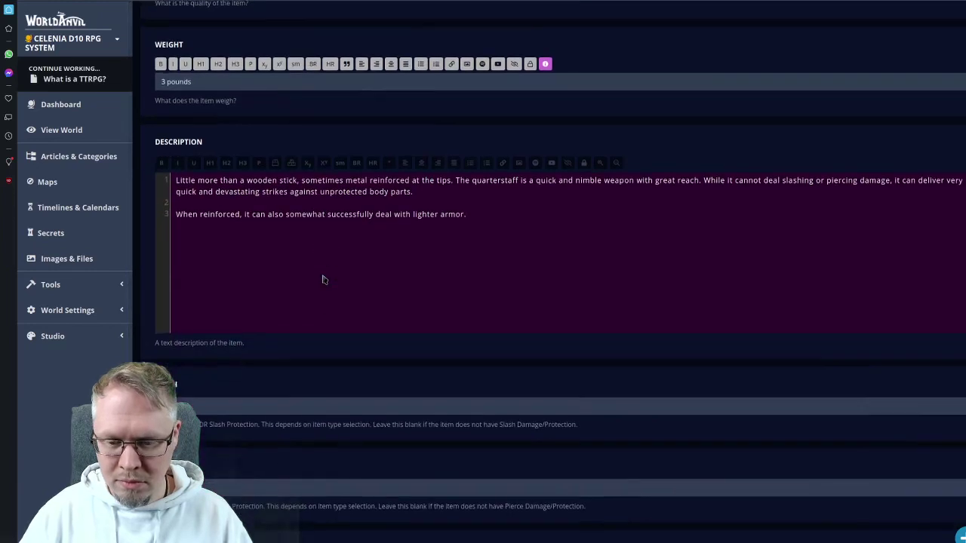
# - Set the quarterstaff's damage values to slash 0, pierce 0, blunt 3 and shock 3, leaving energy blank
pyautogui.scroll(-1, 322, 280)
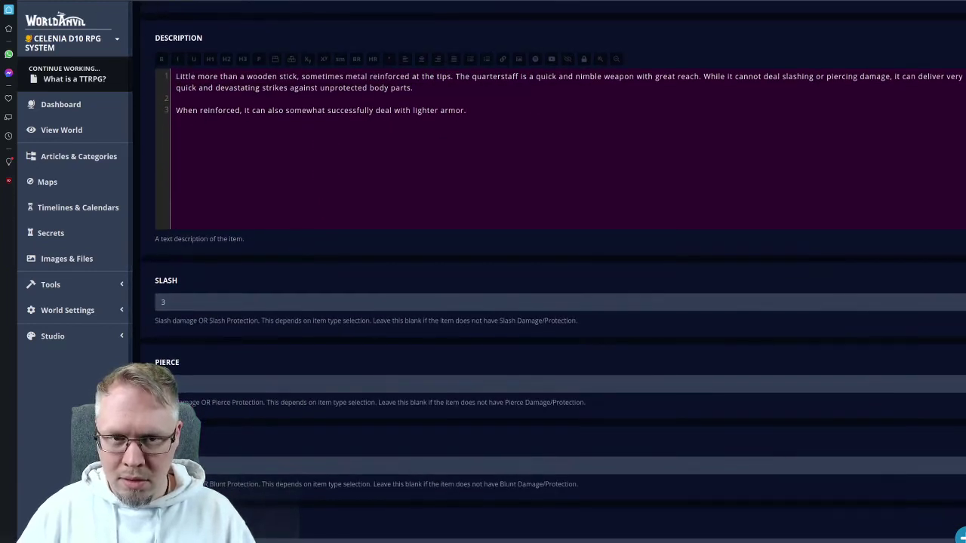
pyautogui.hotkey('ctrl', 'shift', 'Tab')
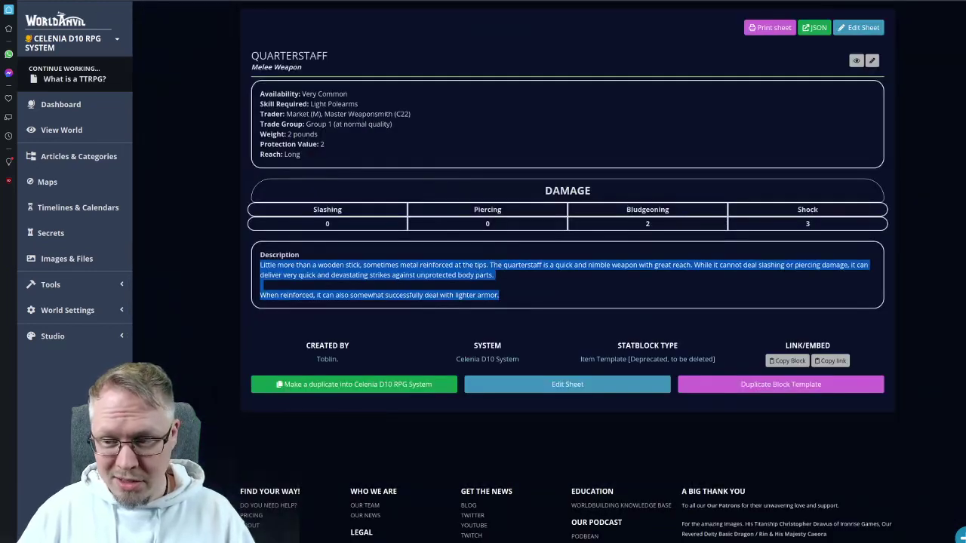
pyautogui.hotkey('ctrl', 'Tab')
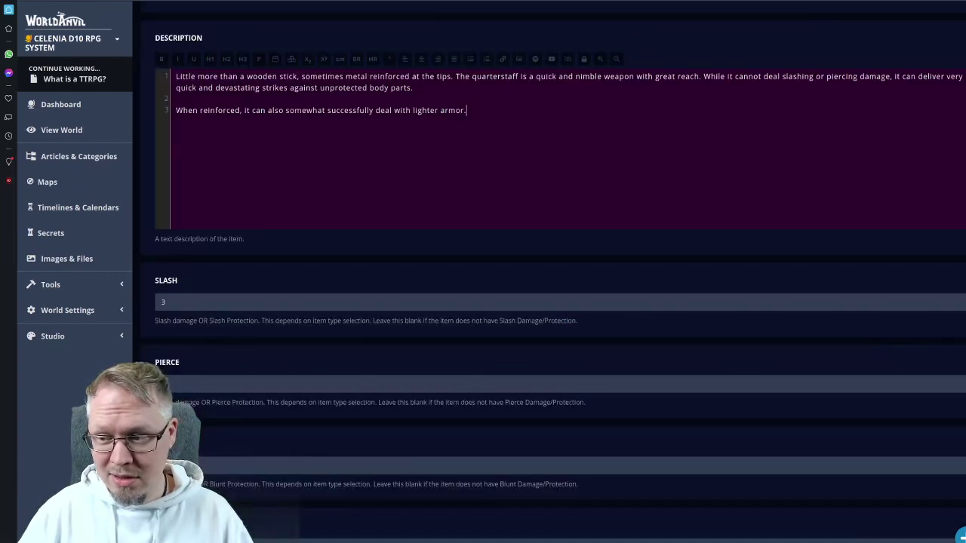
pyautogui.click(185, 302)
pyautogui.scroll(-1, 278, 240)
pyautogui.scroll(-1, 278, 239)
pyautogui.write('0')
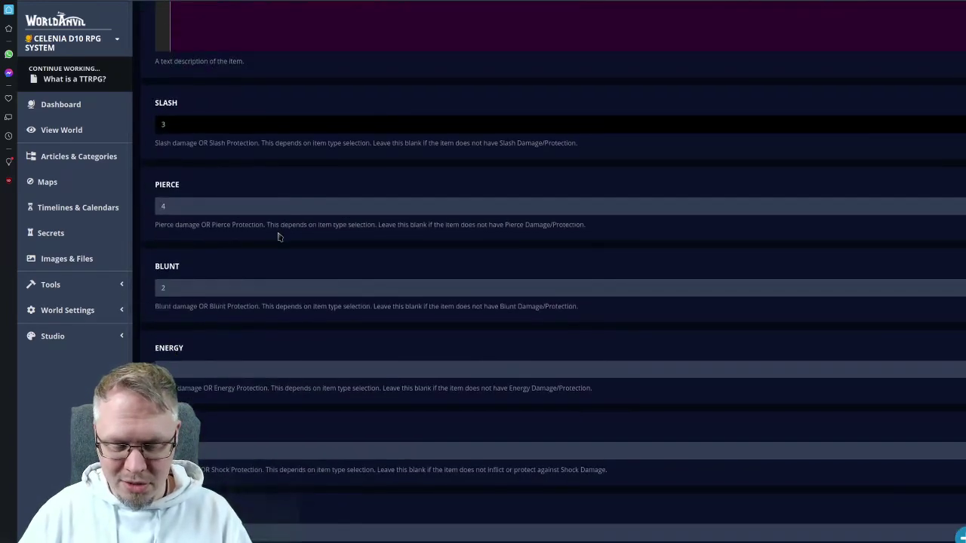
pyautogui.press('Tab')
pyautogui.write('0')
pyautogui.press('Tab')
pyautogui.write('3')
pyautogui.press('Tab')
pyautogui.press('Tab')
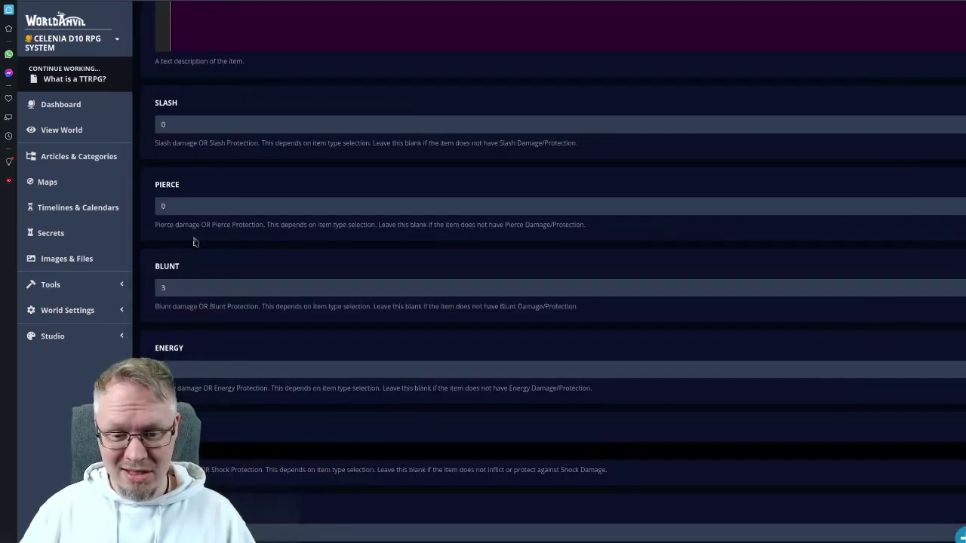
pyautogui.scroll(-2, 204, 241)
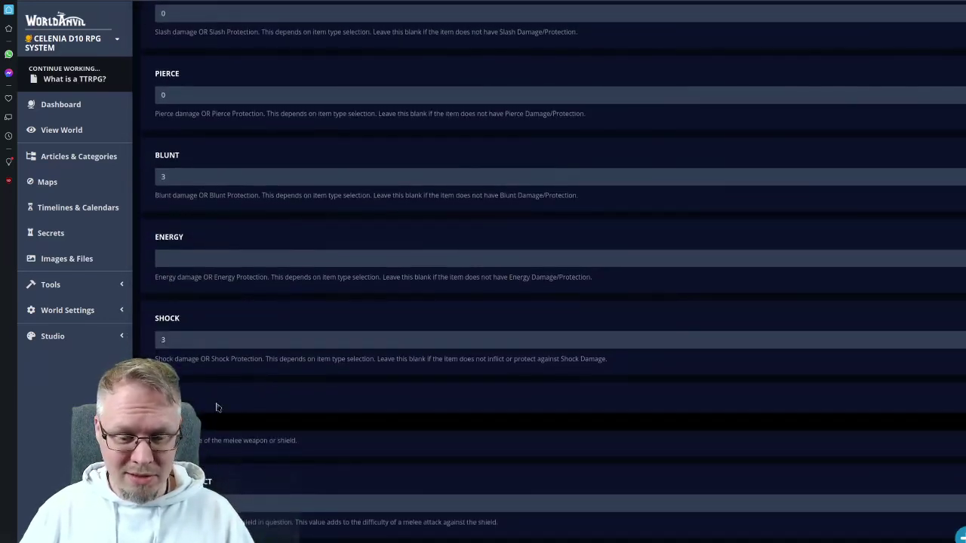
# - Tag the quarterstaff sheet "Medieval,Melee,Light,Weapon,Polearm" and save its changes
pyautogui.scroll(-7, 217, 377)
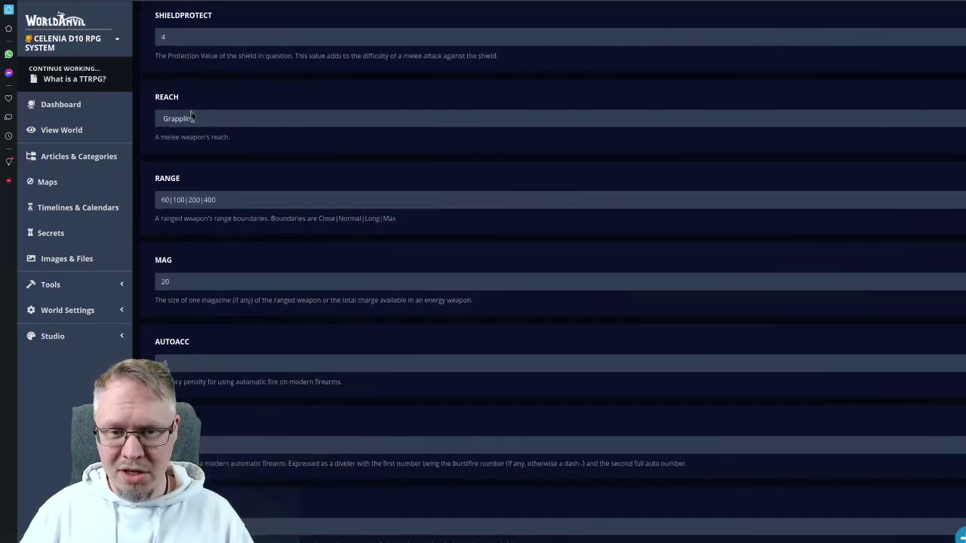
pyautogui.scroll(-3, 324, 186)
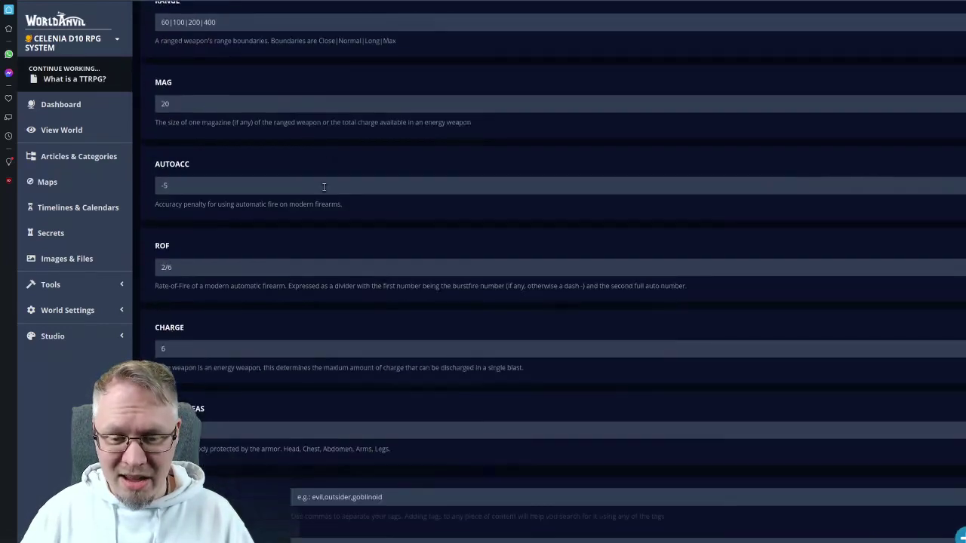
pyautogui.scroll(-5, 323, 186)
pyautogui.click(352, 147)
pyautogui.write('M')
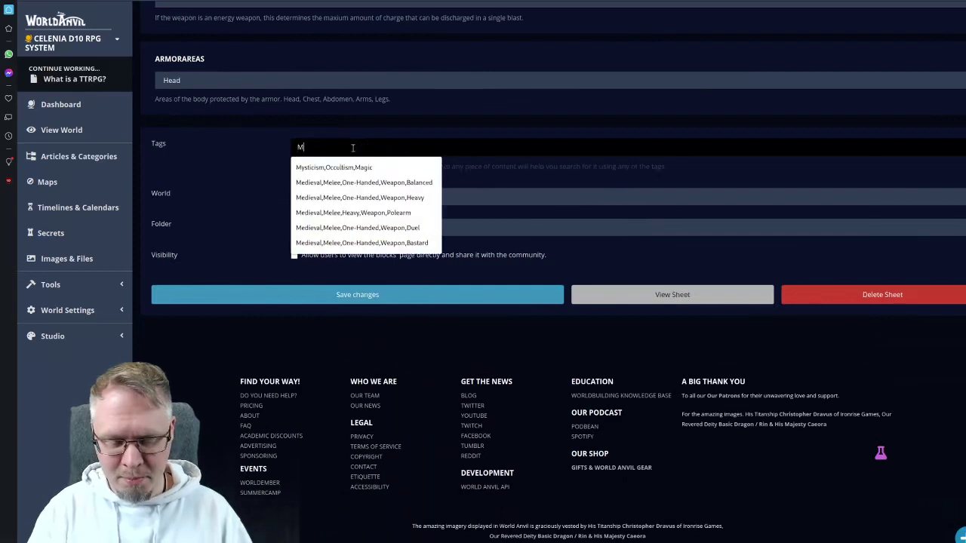
pyautogui.press('Down')
pyautogui.press('Down')
pyautogui.press('Down')
pyautogui.press('Down')
pyautogui.press('Return')
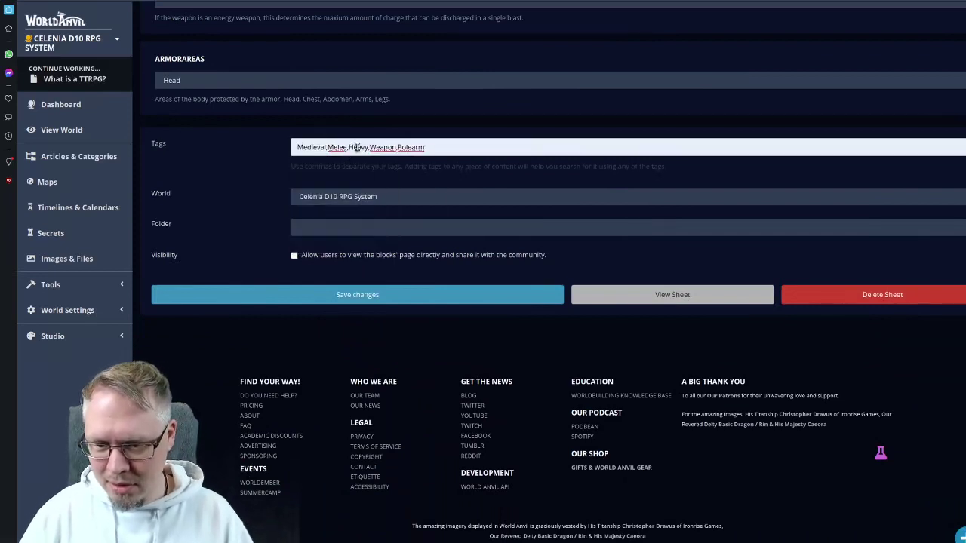
pyautogui.doubleClick(357, 147)
pyautogui.write('Light')
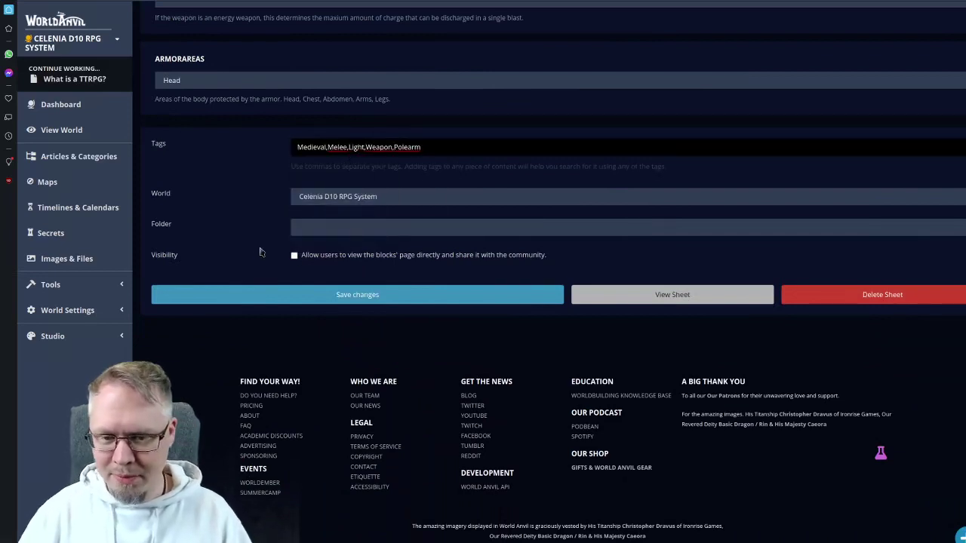
pyautogui.click(300, 295)
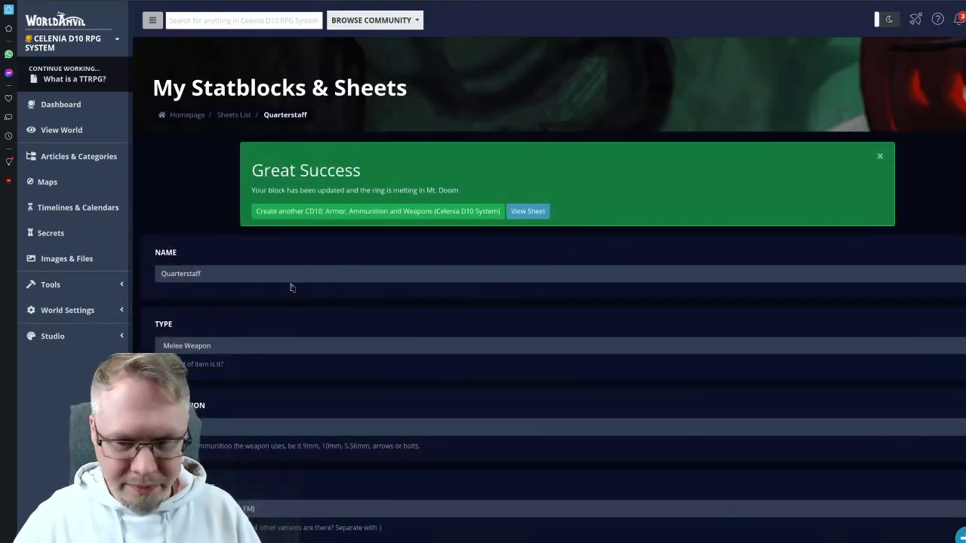
pyautogui.click(527, 210)
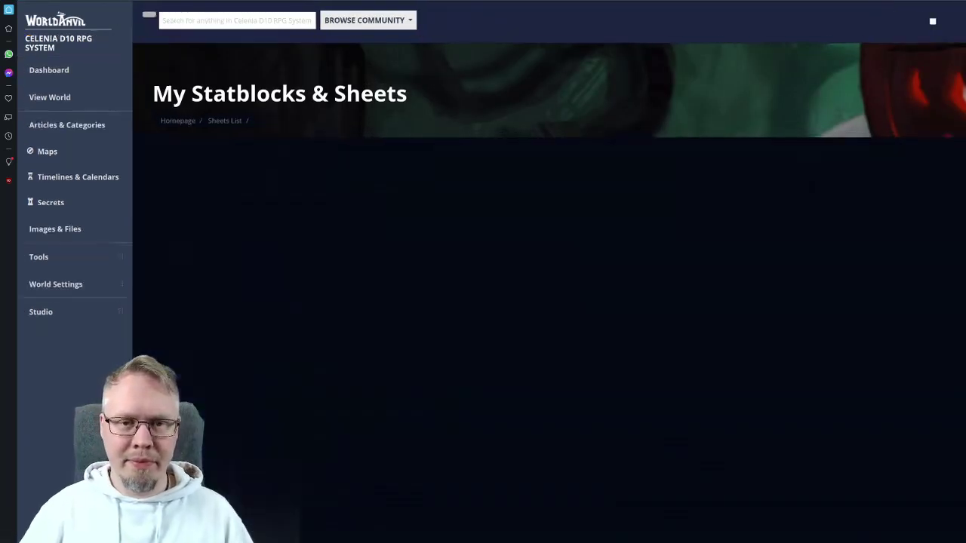
# - Open the old deprecated Quarterstaff sheet for editing and delete it, confirming the deletion
pyautogui.click(851, 39)
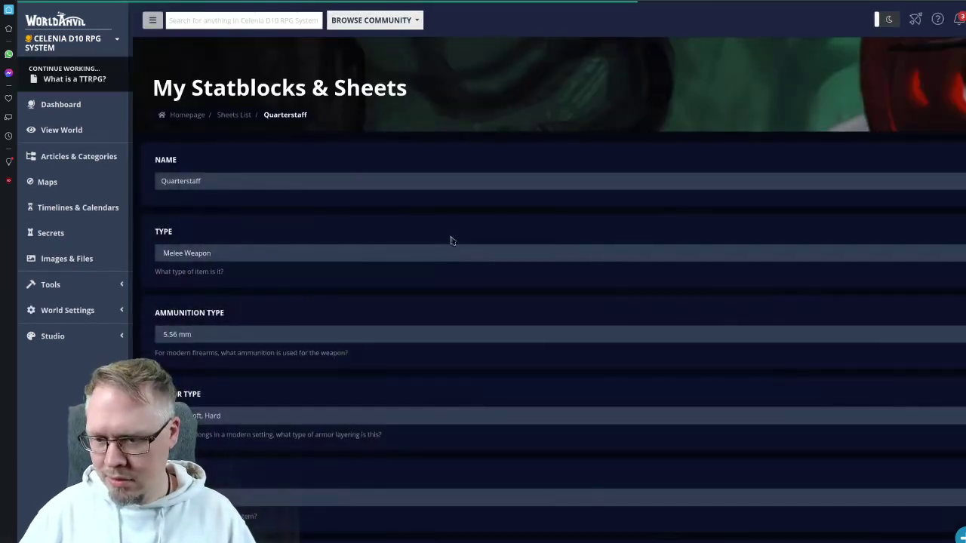
pyautogui.scroll(-3, 451, 240)
pyautogui.scroll(-5, 450, 239)
pyautogui.click(919, 296)
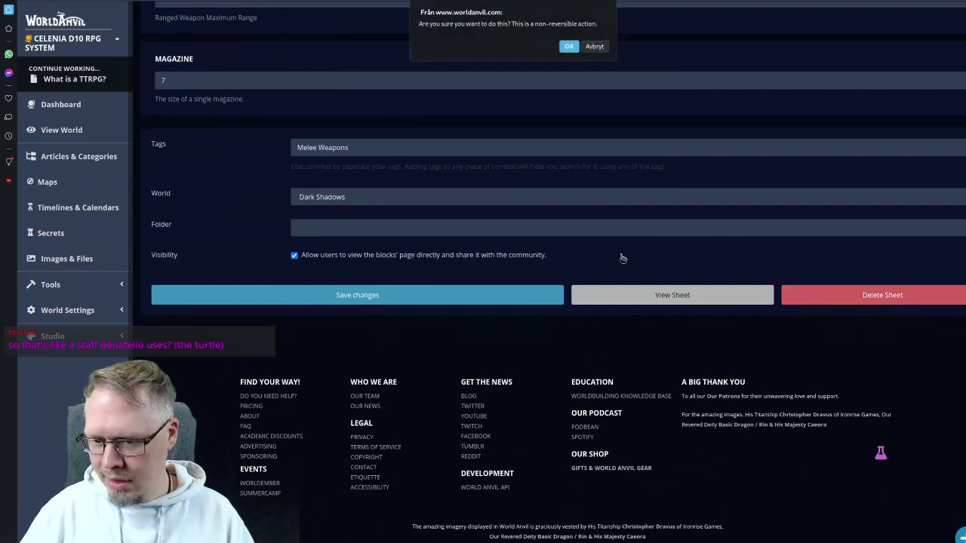
pyautogui.click(569, 46)
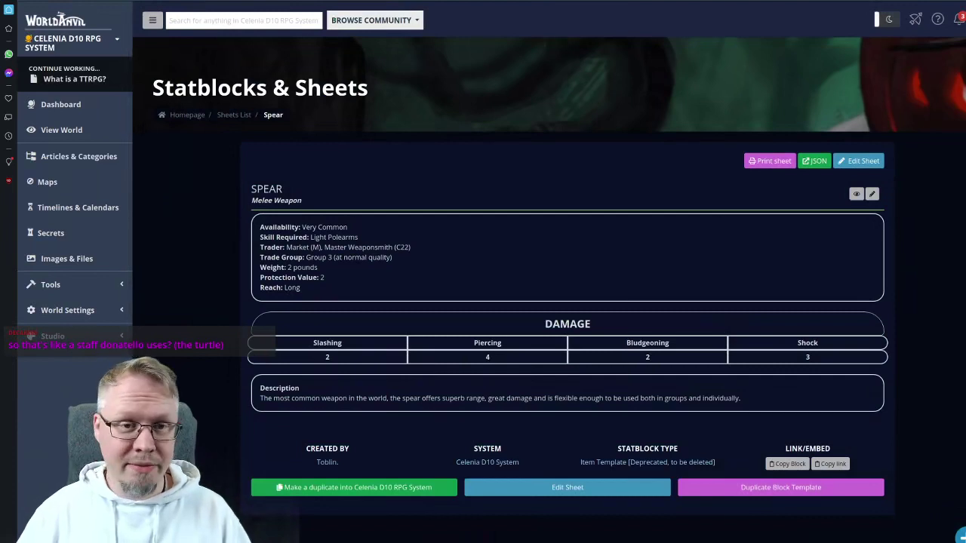
# - Name the new armor, ammunition and weapons sheet "Spear"
pyautogui.click(197, 180)
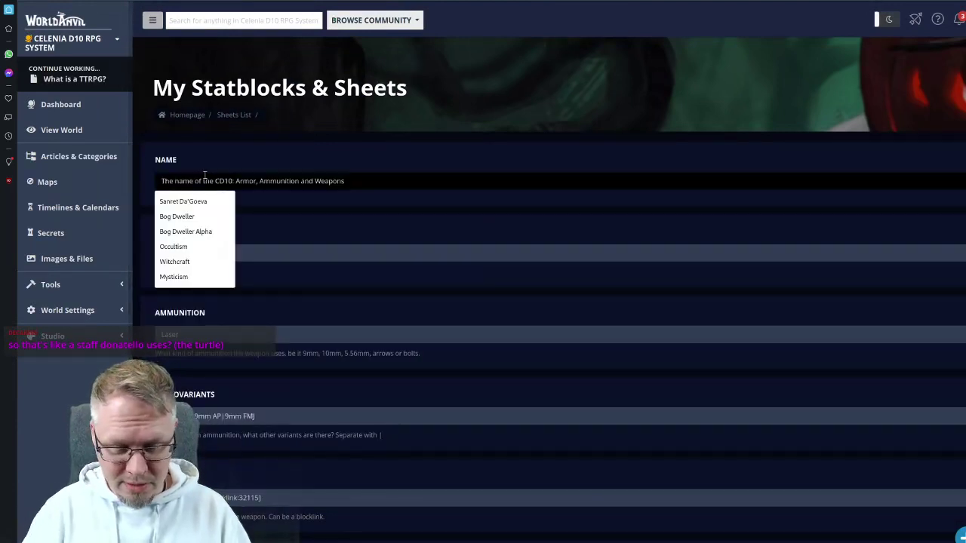
pyautogui.write('Spear')
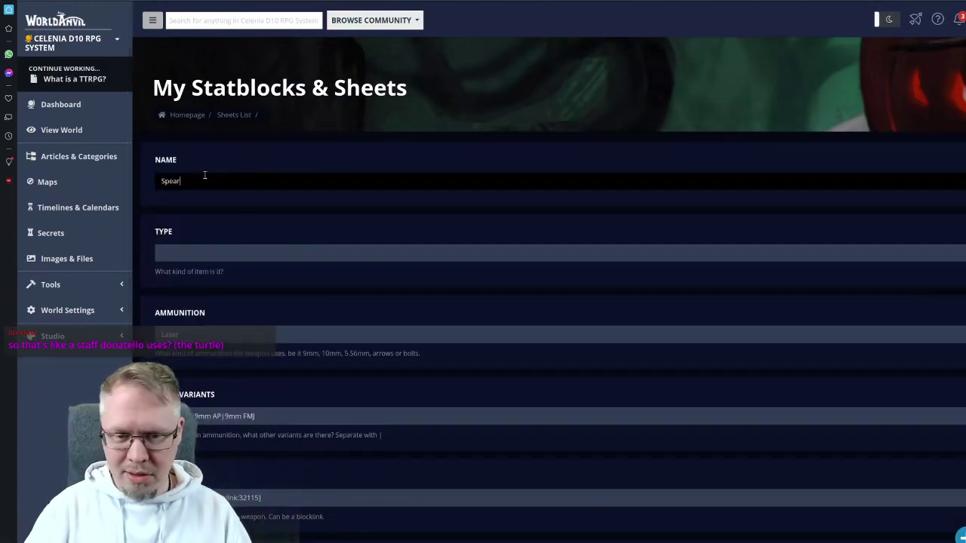
# - Set the spear's type to Melee Weapon and its skill to [blocklink:401453]
pyautogui.click(200, 257)
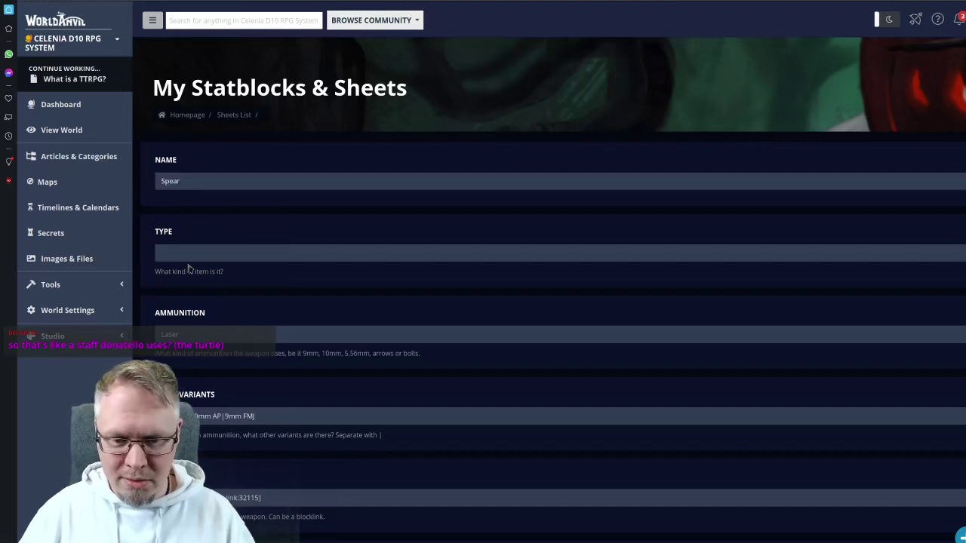
pyautogui.write('Melee Weapon')
pyautogui.scroll(-2, 253, 211)
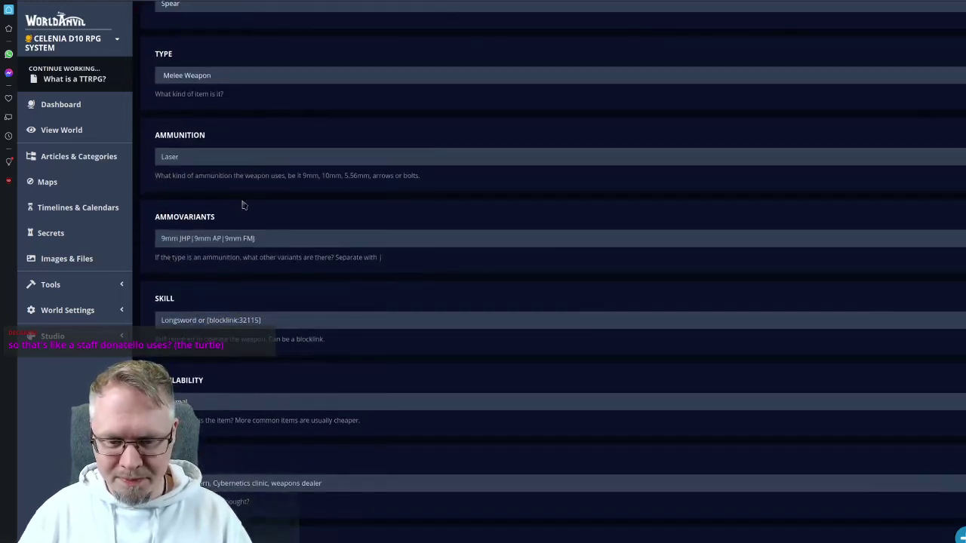
pyautogui.click(198, 320)
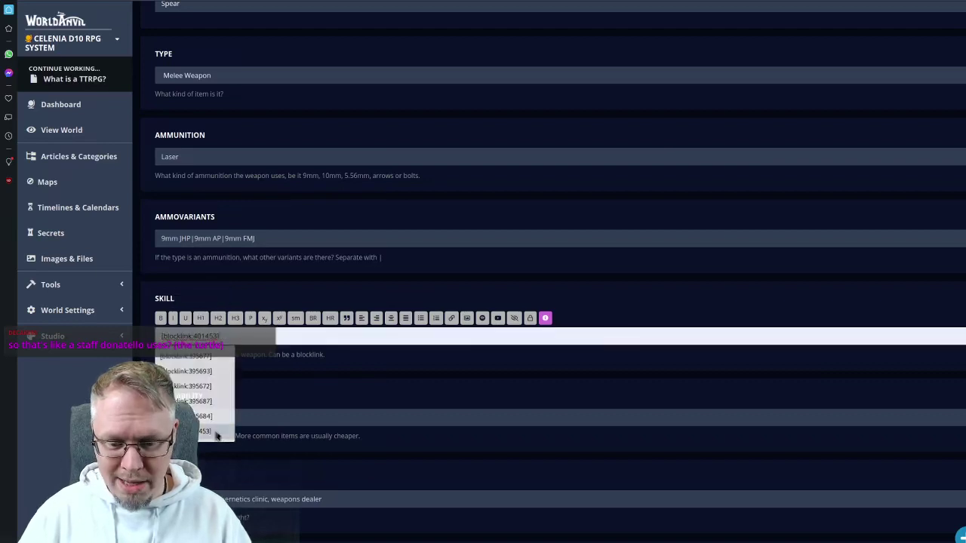
pyautogui.click(218, 426)
pyautogui.scroll(-2, 278, 389)
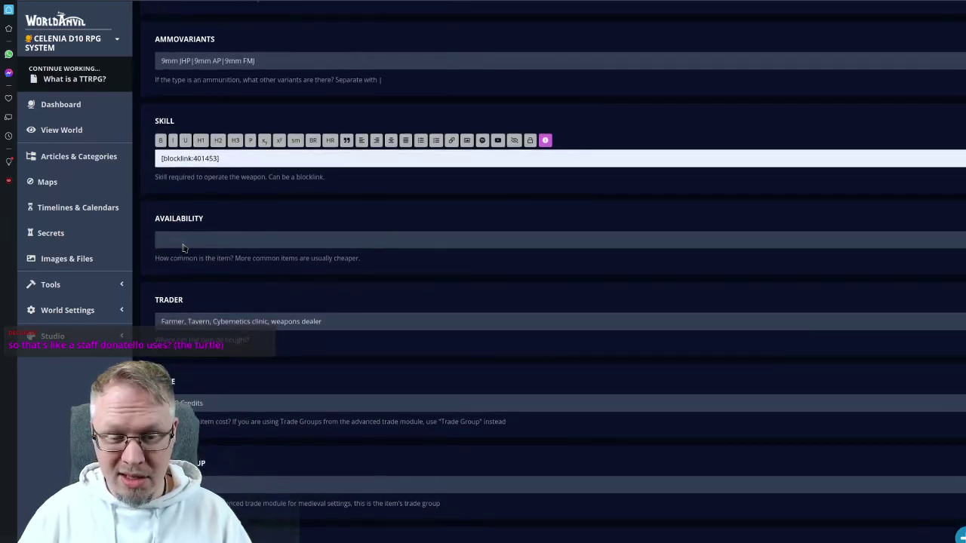
# - Set the spear's availability to Common and enter "M, C22" as the trader, checking the old Spear sheet for reference
pyautogui.click(182, 285)
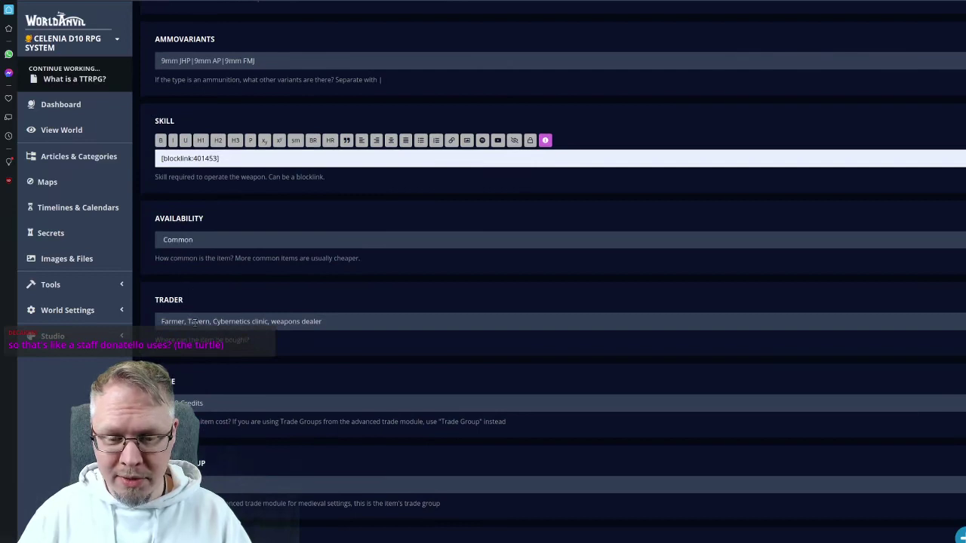
pyautogui.click(194, 322)
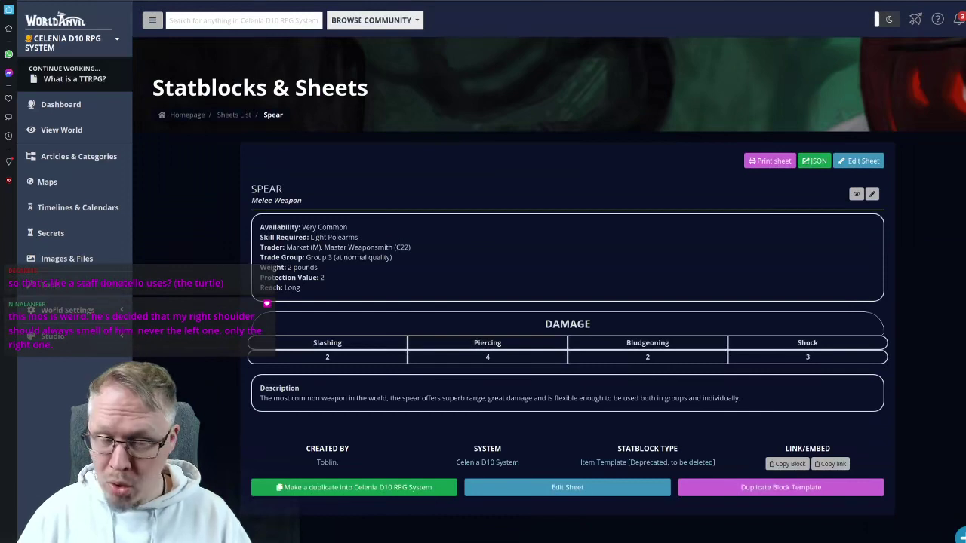
pyautogui.hotkey('alt', 'Left')
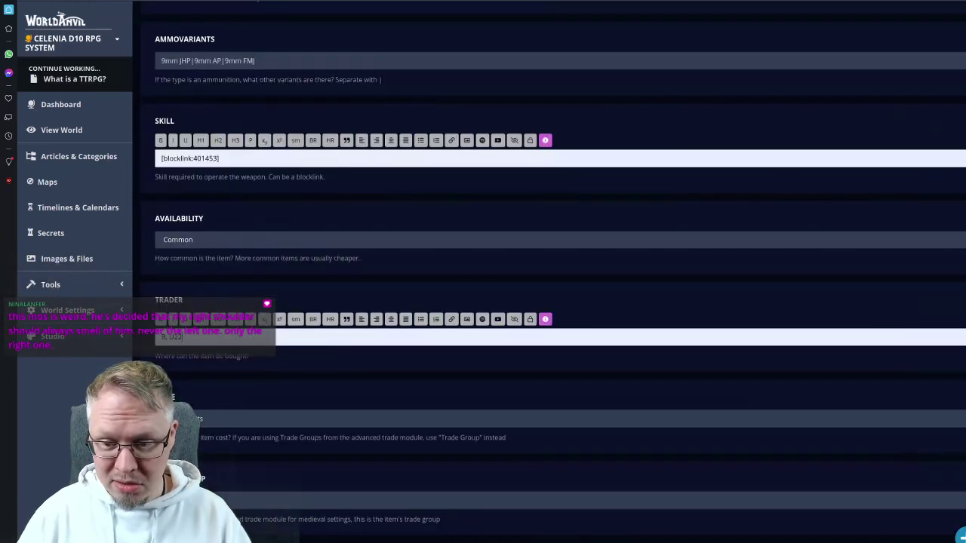
pyautogui.write('M')
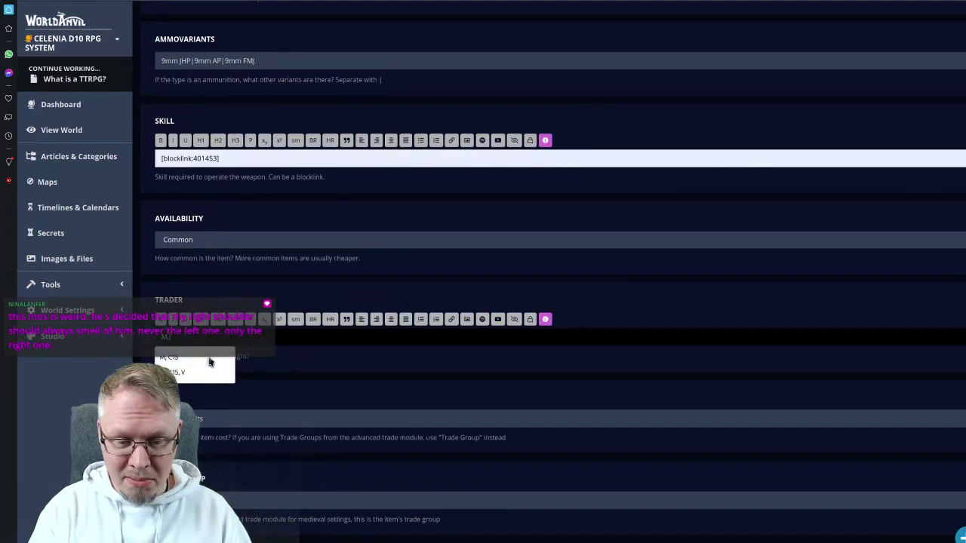
pyautogui.write(', C22')
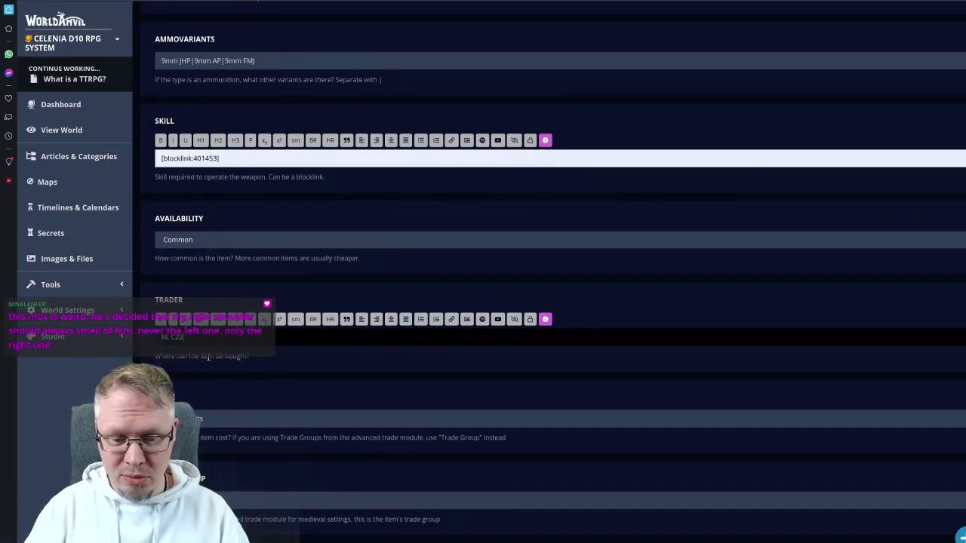
pyautogui.click(293, 289)
pyautogui.scroll(-2, 306, 308)
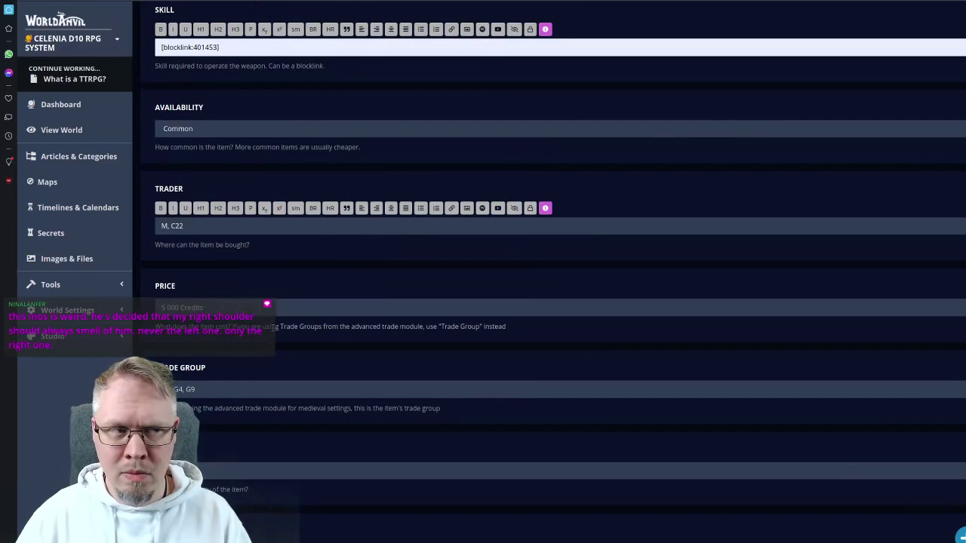
# - Save the changes to the new Spear sheet
pyautogui.scroll(-20, 390, 304)
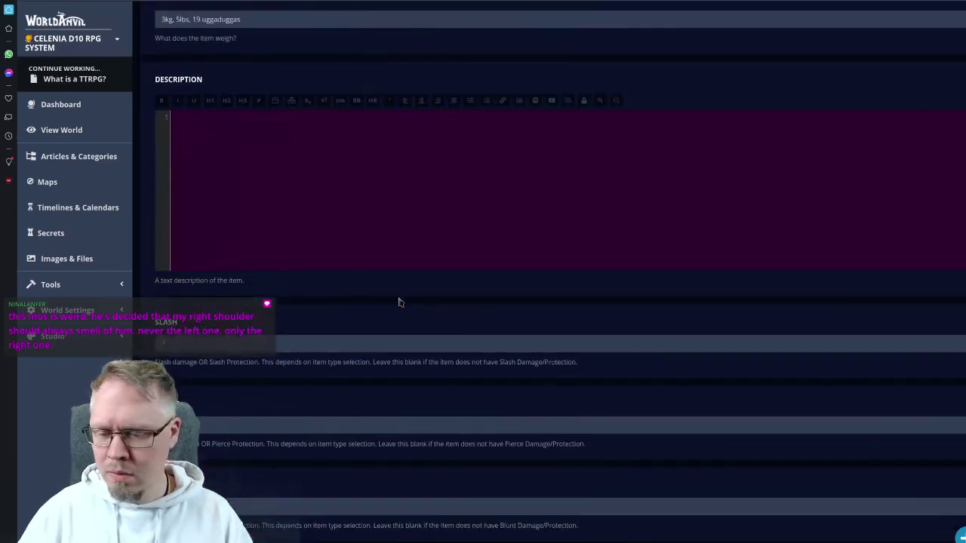
pyautogui.scroll(-15, 596, 346)
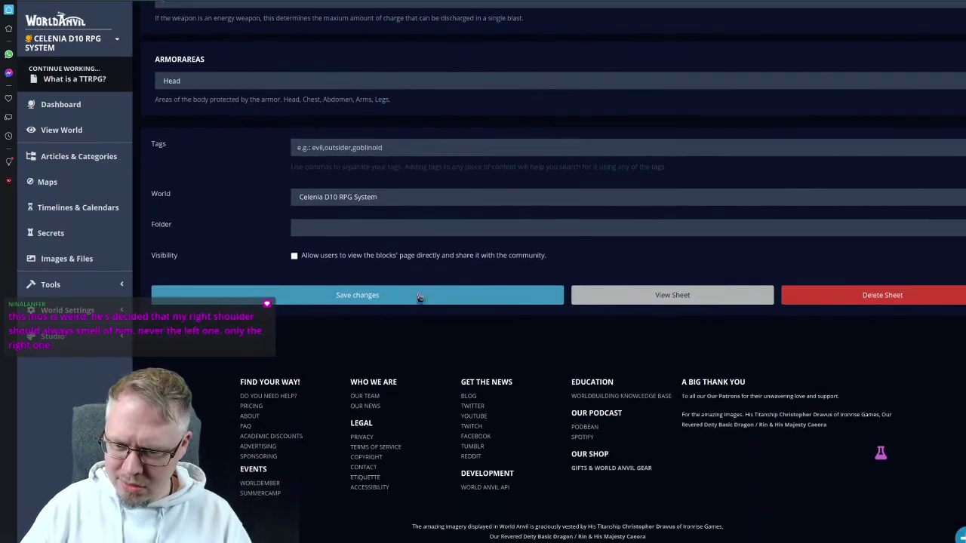
pyautogui.click(396, 294)
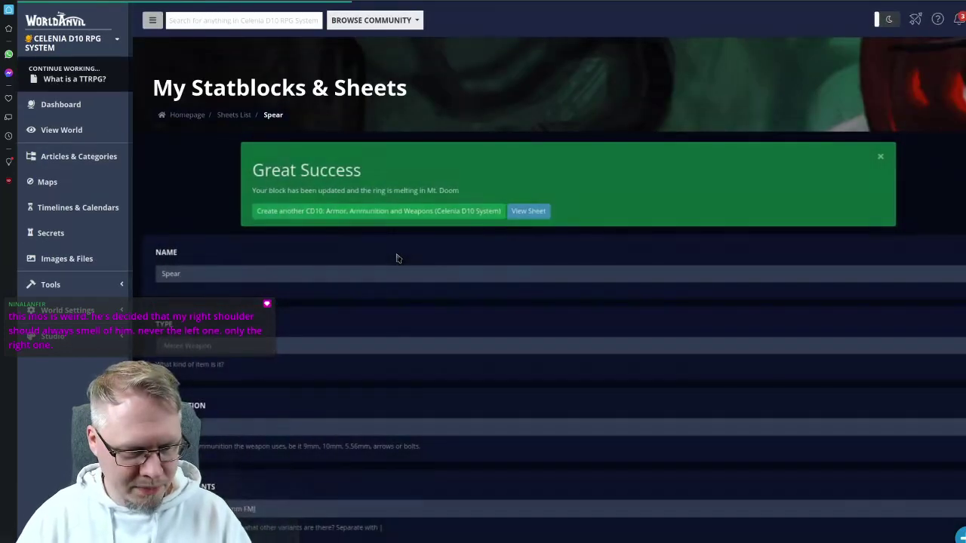
# - Review the new Quarterstaff sheet's fields, open its trader value for editing and save the sheet
pyautogui.scroll(-20, 446, 263)
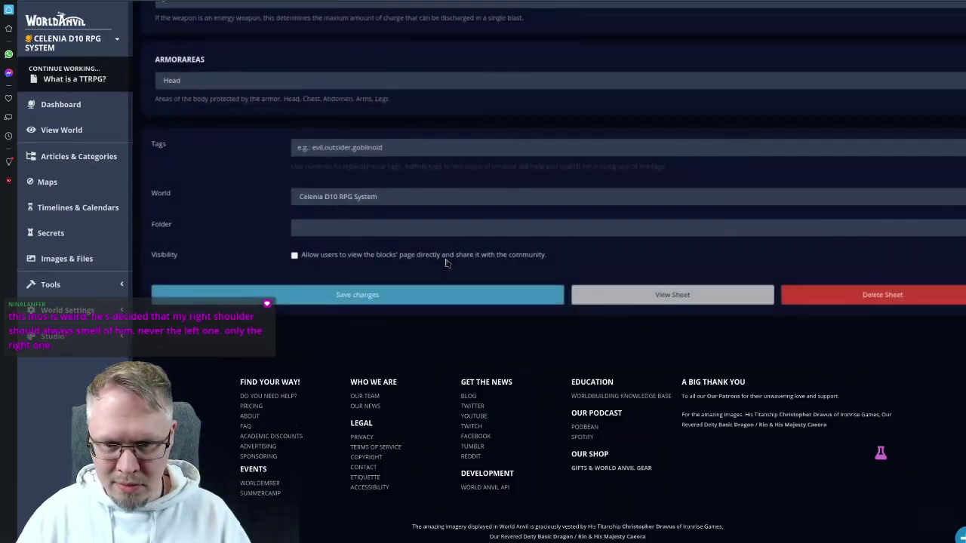
pyautogui.scroll(20, 394, 267)
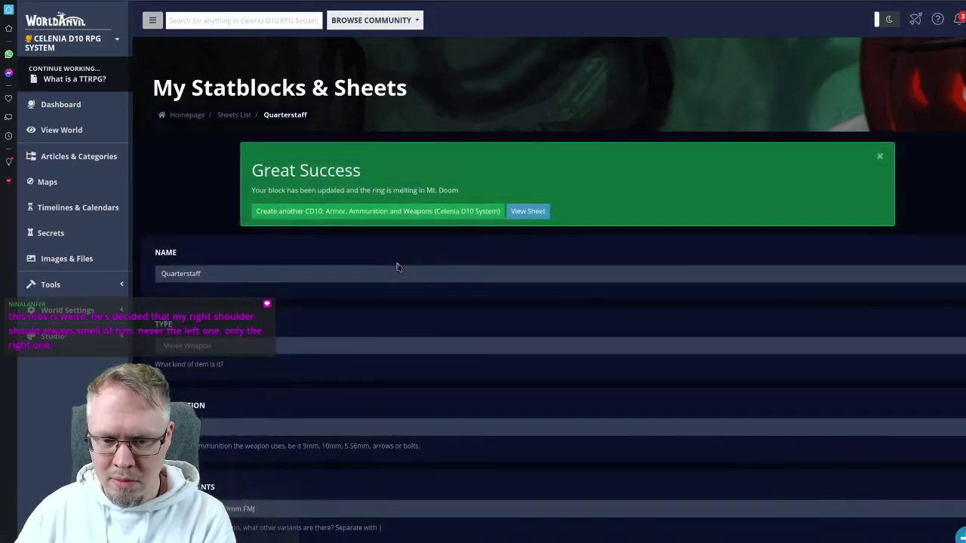
pyautogui.scroll(-20, 397, 267)
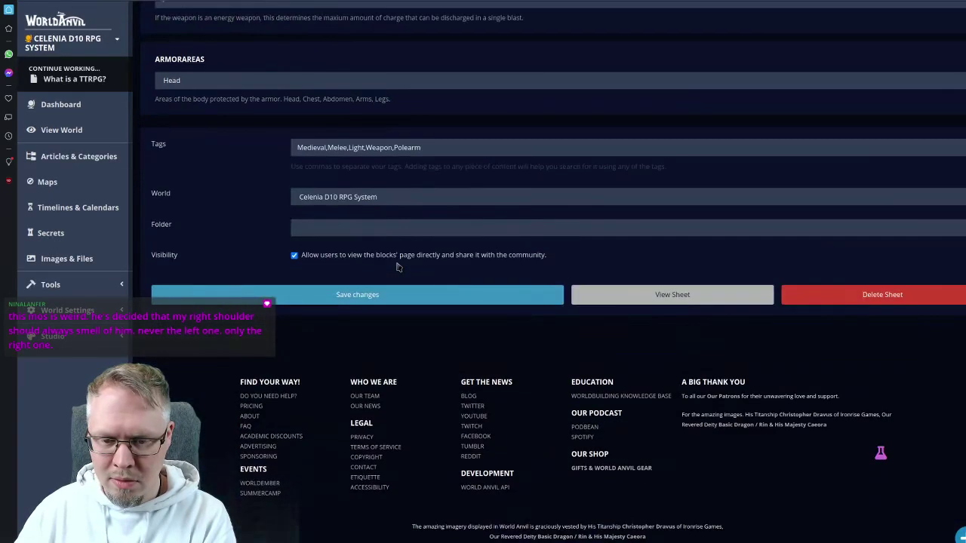
pyautogui.scroll(5, 398, 267)
pyautogui.scroll(10, 398, 267)
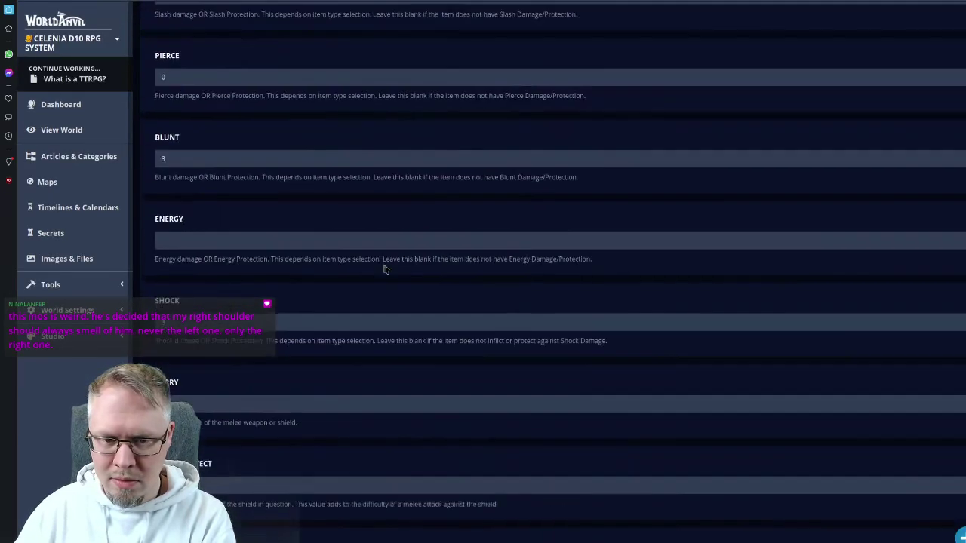
pyautogui.scroll(6, 332, 267)
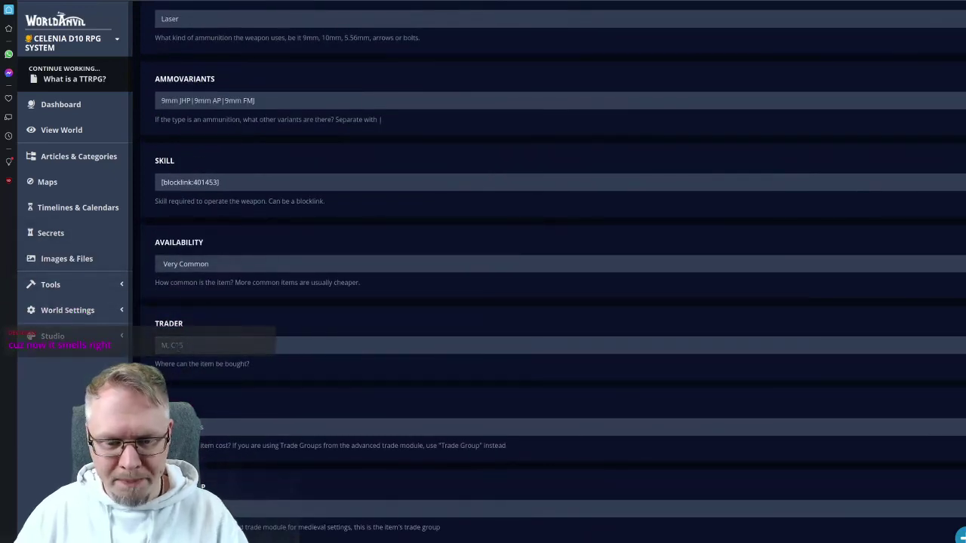
pyautogui.click(178, 349)
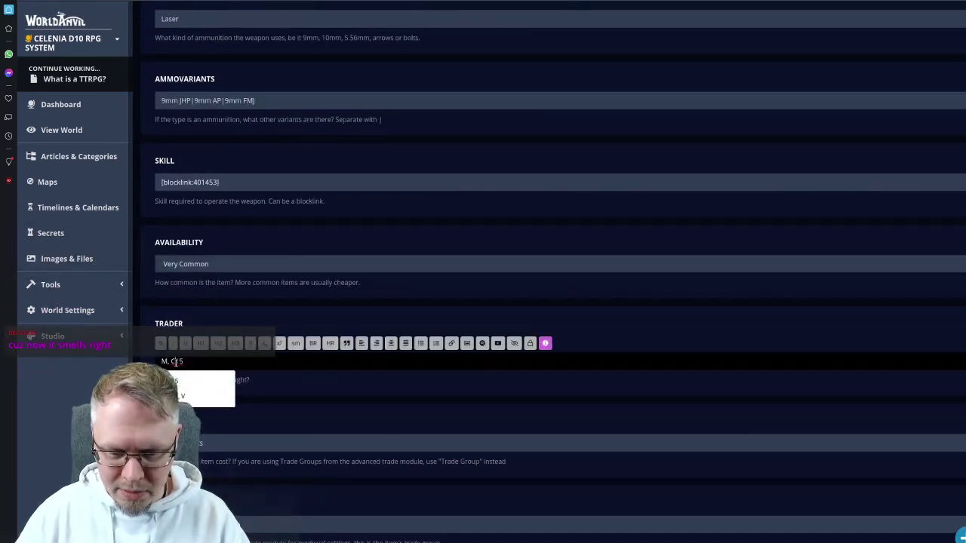
pyautogui.scroll(-15, 328, 314)
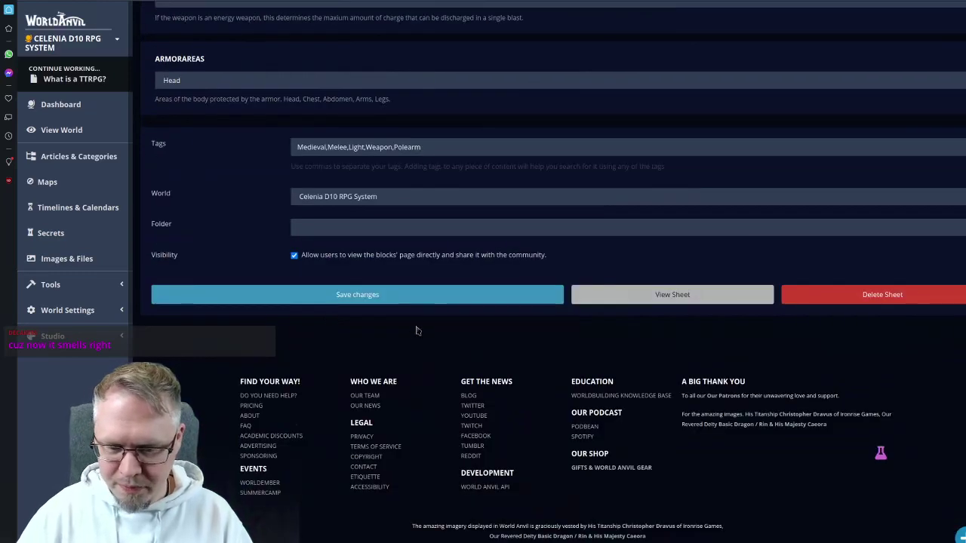
pyautogui.click(424, 298)
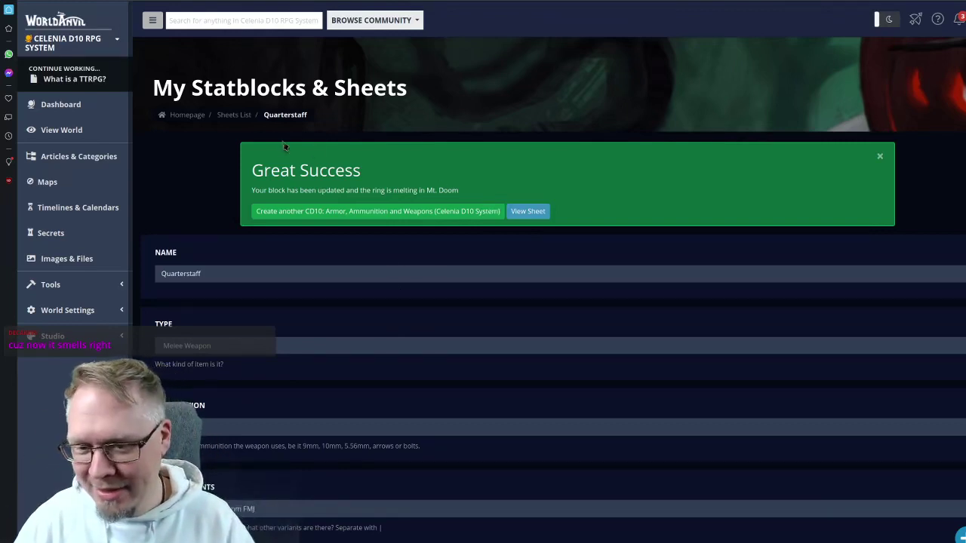
# - Reopen the new Spear sheet from the sheets list and set its trade group to G4 and quality to Normal
pyautogui.click(234, 117)
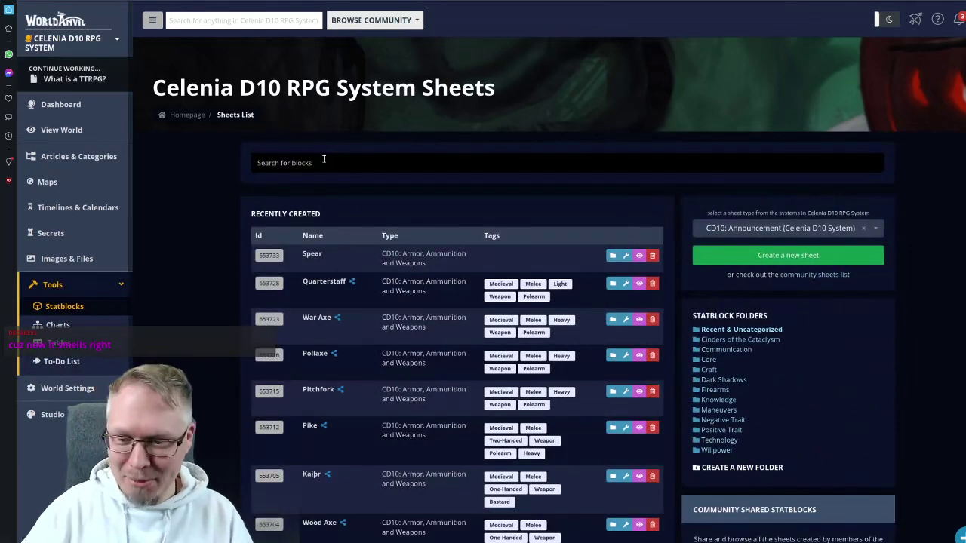
pyautogui.click(625, 256)
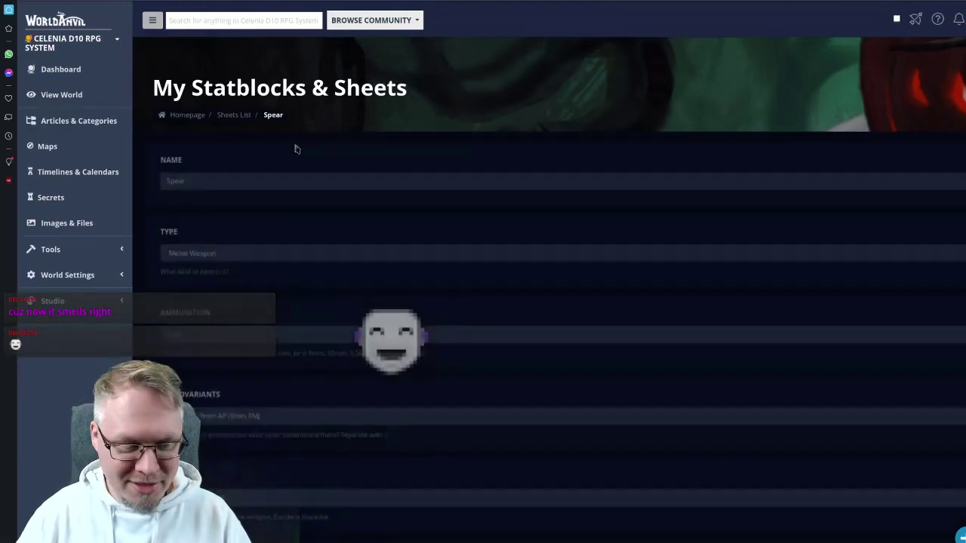
pyautogui.scroll(-5, 308, 155)
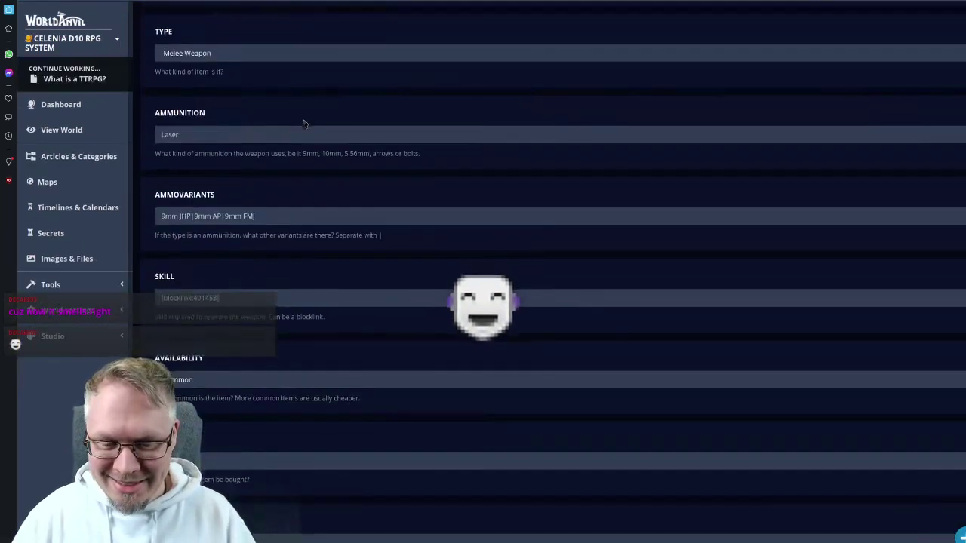
pyautogui.scroll(-5, 332, 123)
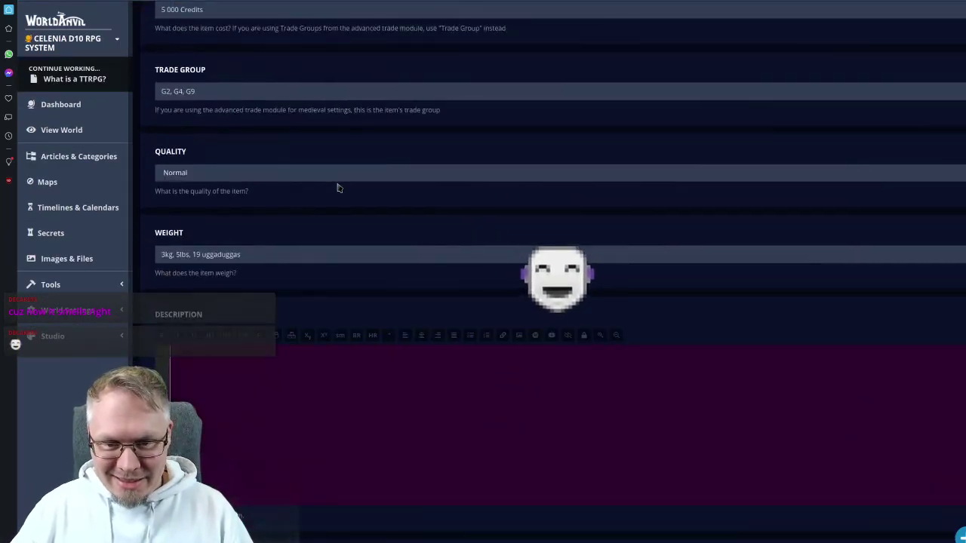
pyautogui.click(191, 91)
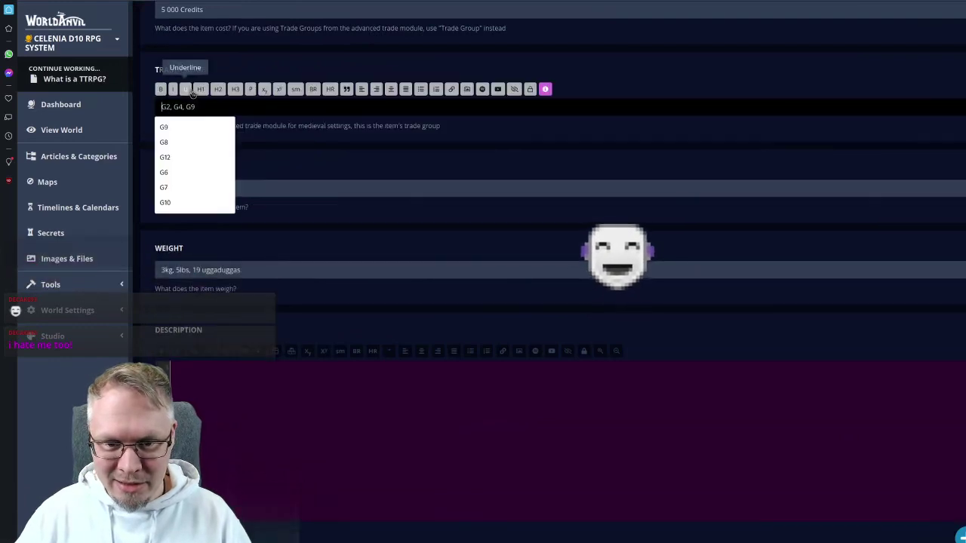
pyautogui.hotkey('ctrl', 'Tab')
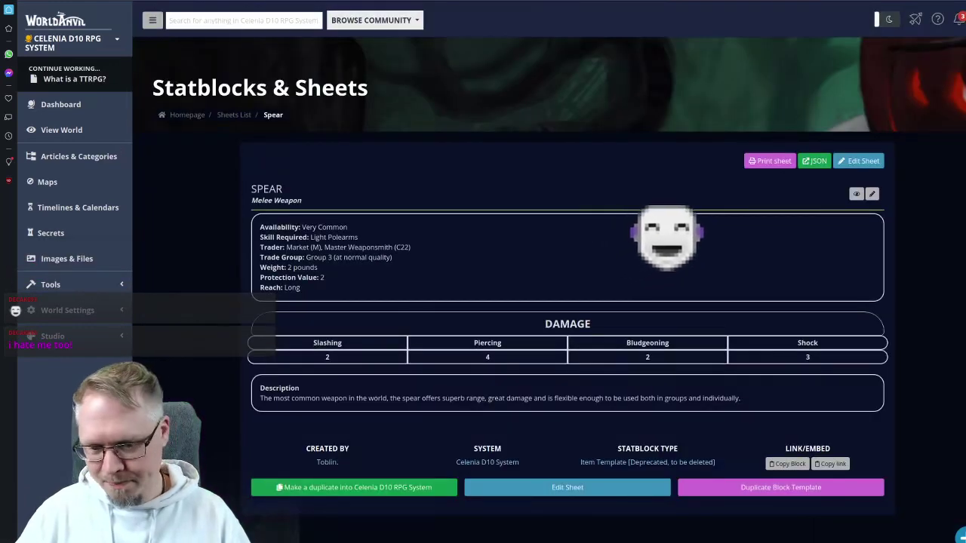
pyautogui.hotkey('ctrl', 'Tab')
pyautogui.write('G4')
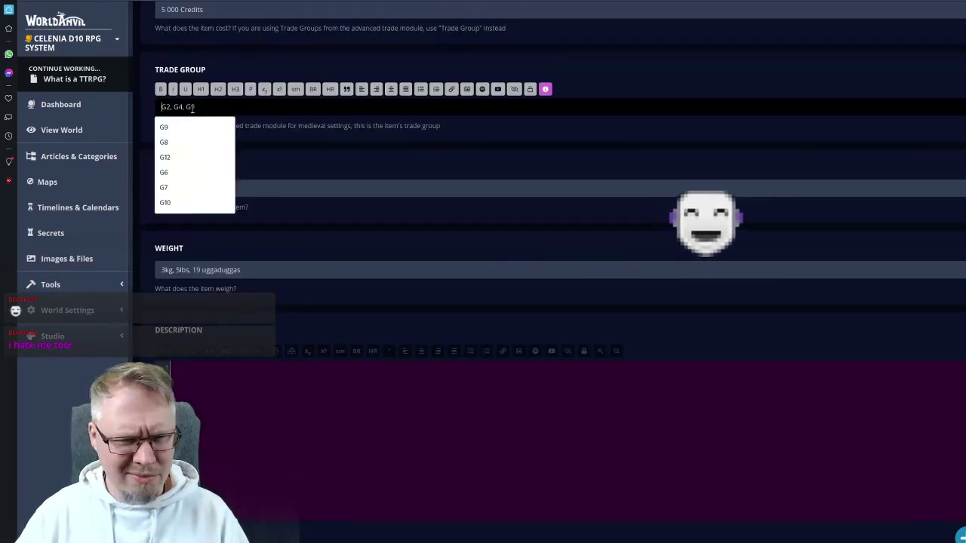
pyautogui.click(205, 123)
pyautogui.click(201, 189)
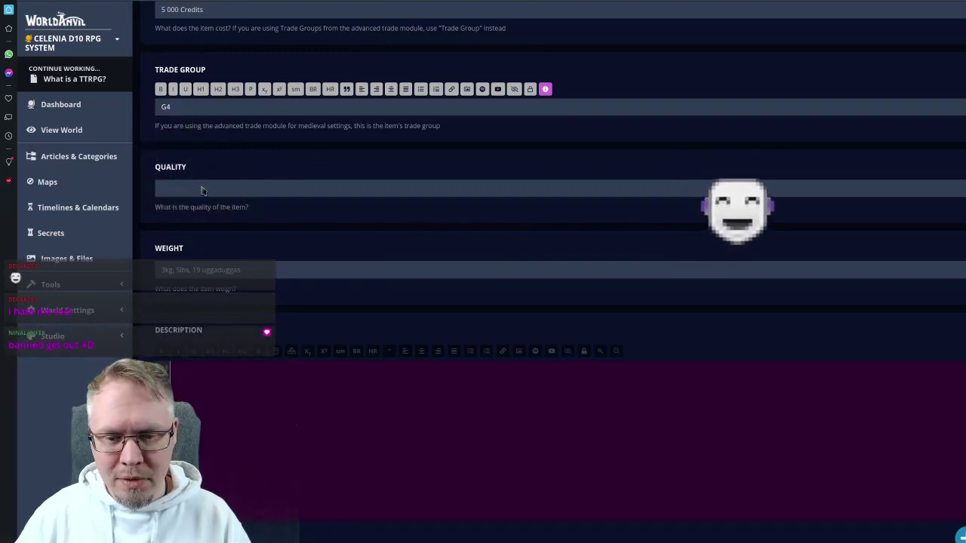
# - Look up the weight on the old Spear sheet, enter "2 pounds" in the new one and save it
pyautogui.click(209, 273)
pyautogui.hotkey('ctrl', 'Tab')
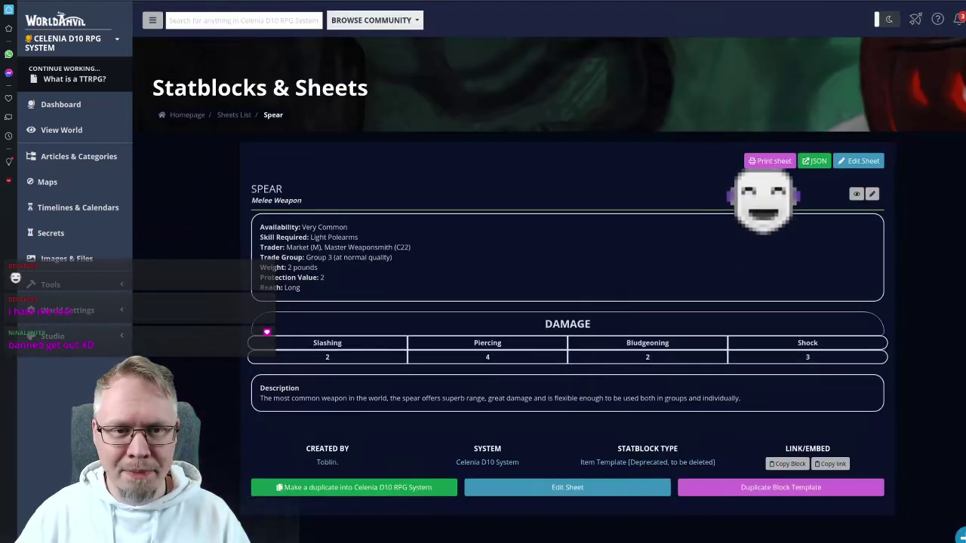
pyautogui.hotkey('ctrl', 'Tab')
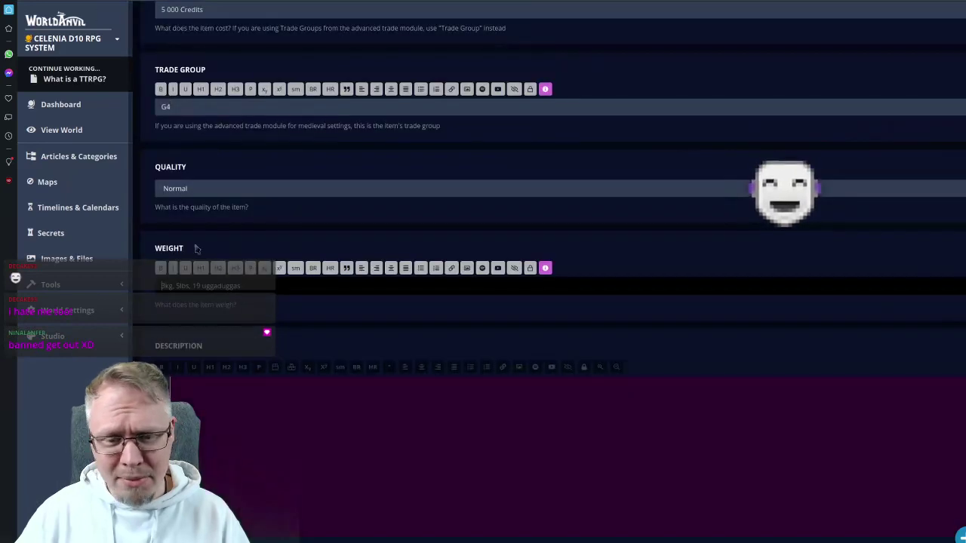
pyautogui.write('2 pounds')
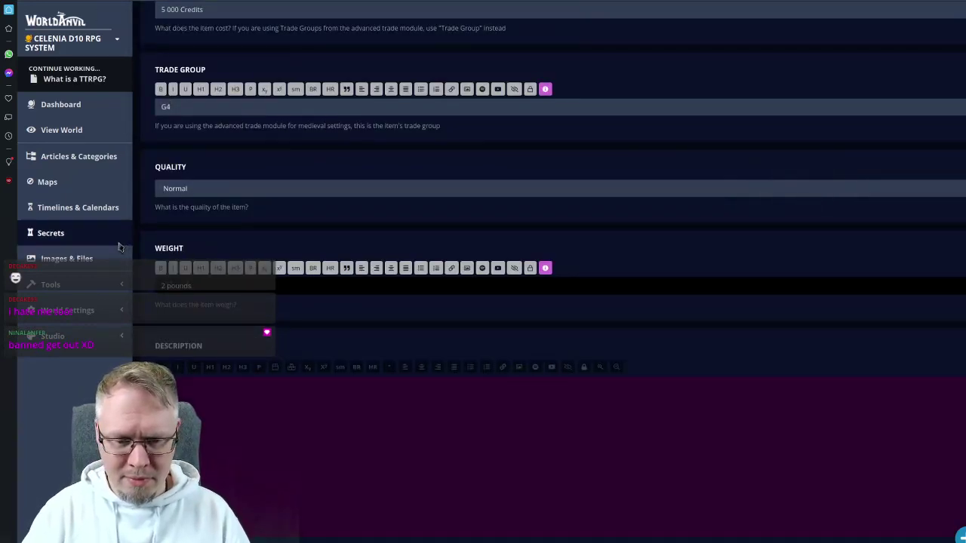
pyautogui.press('Return')
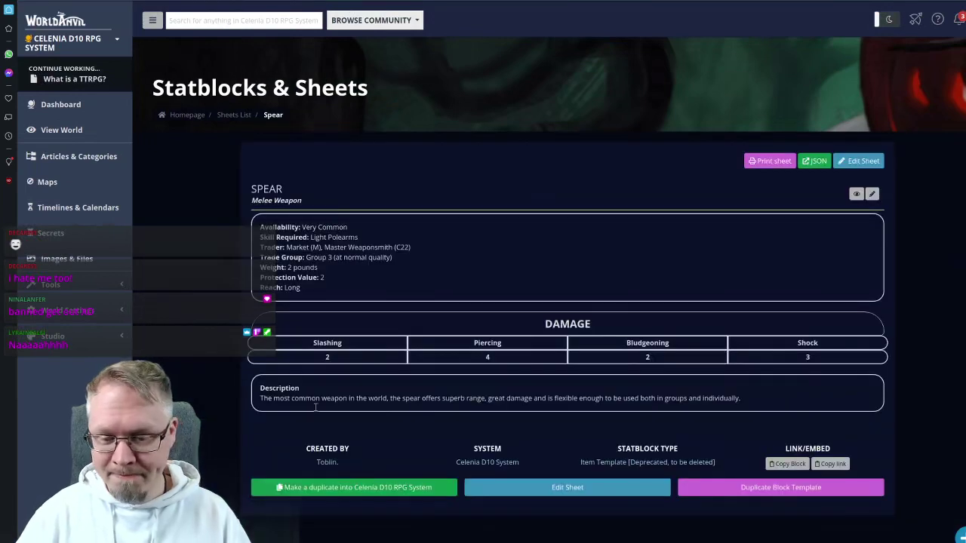
# - Copy the description text from the old Spear sheet into the new Spear sheet's description
pyautogui.moveTo(260, 401); pyautogui.dragTo(756, 404)
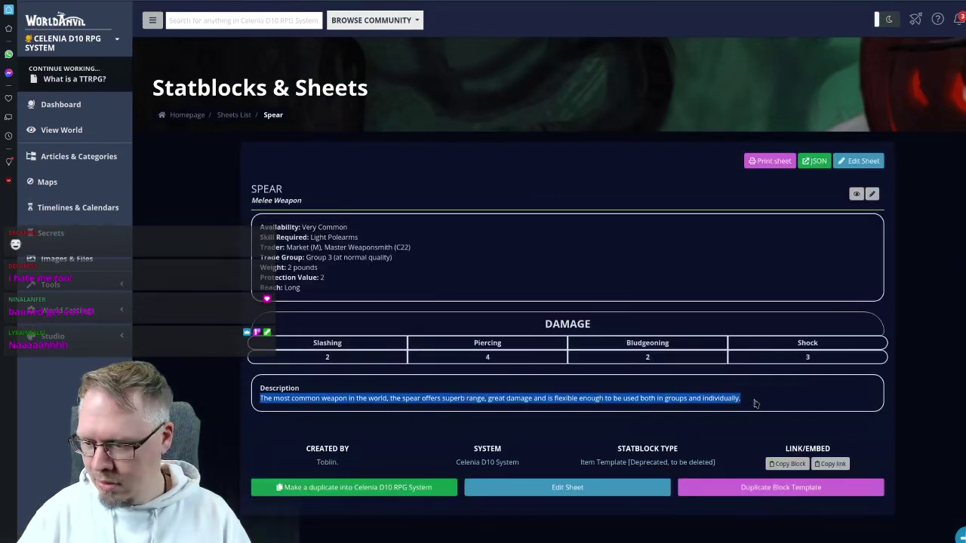
pyautogui.hotkey('alt', 'Left')
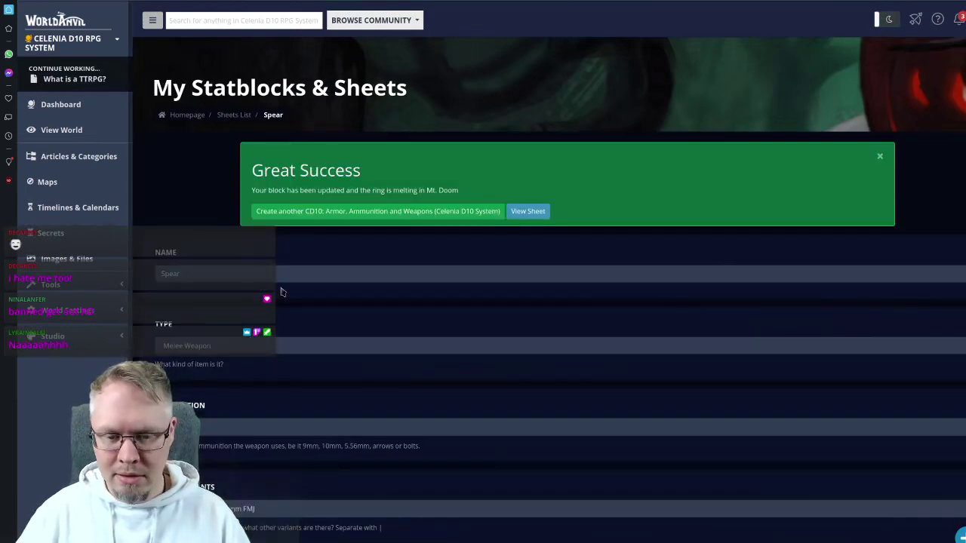
pyautogui.scroll(-8, 282, 290)
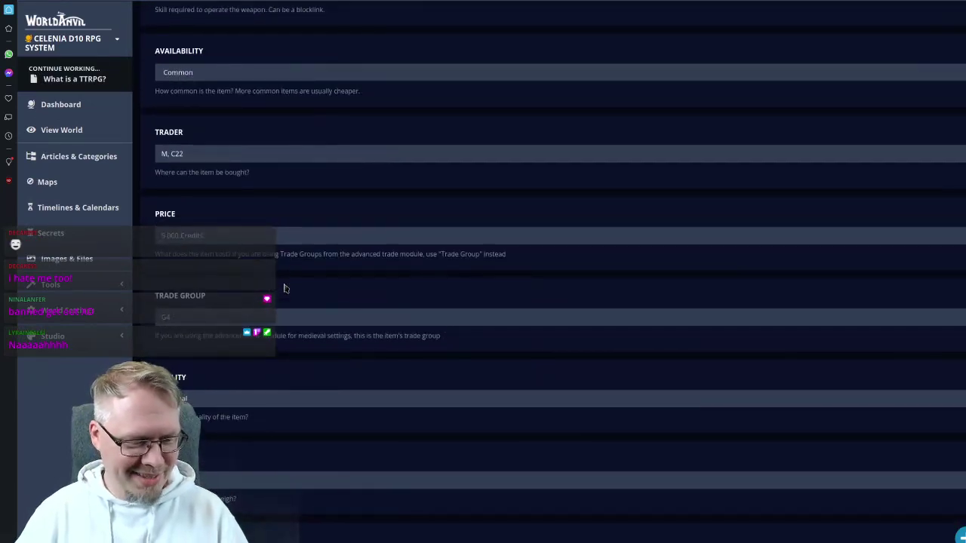
pyautogui.scroll(-6, 284, 279)
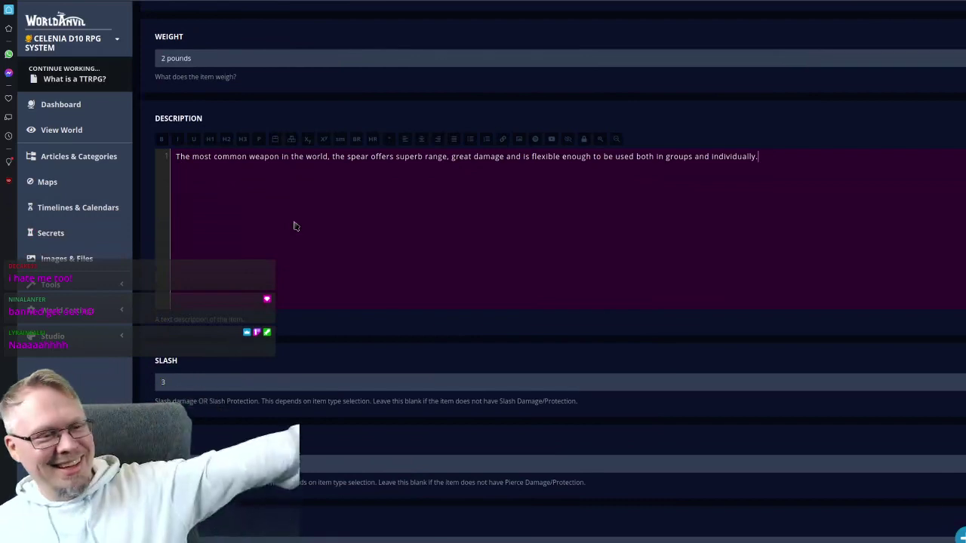
# - Set the new Spear sheet's damage values to slash 2, pierce 4 and blunt 2
pyautogui.scroll(-2, 285, 184)
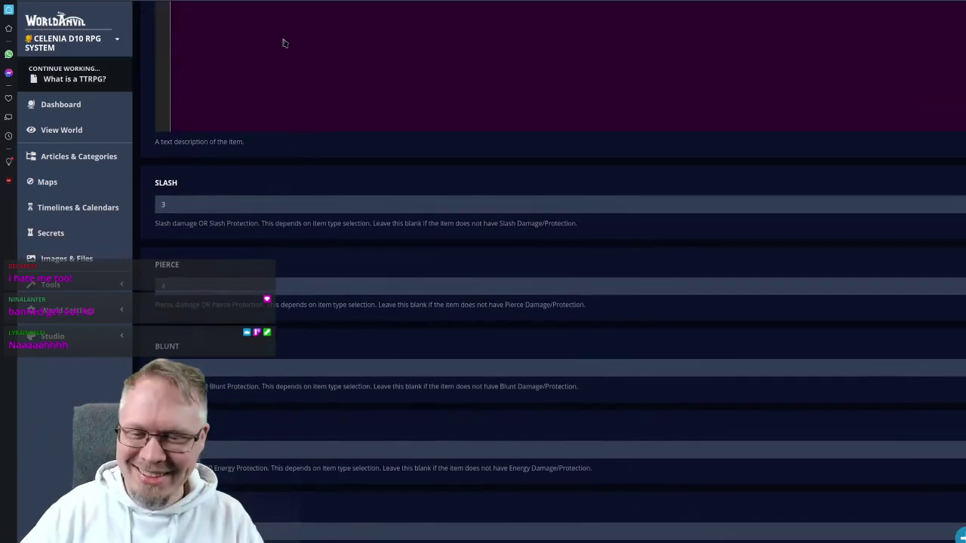
pyautogui.click(183, 201)
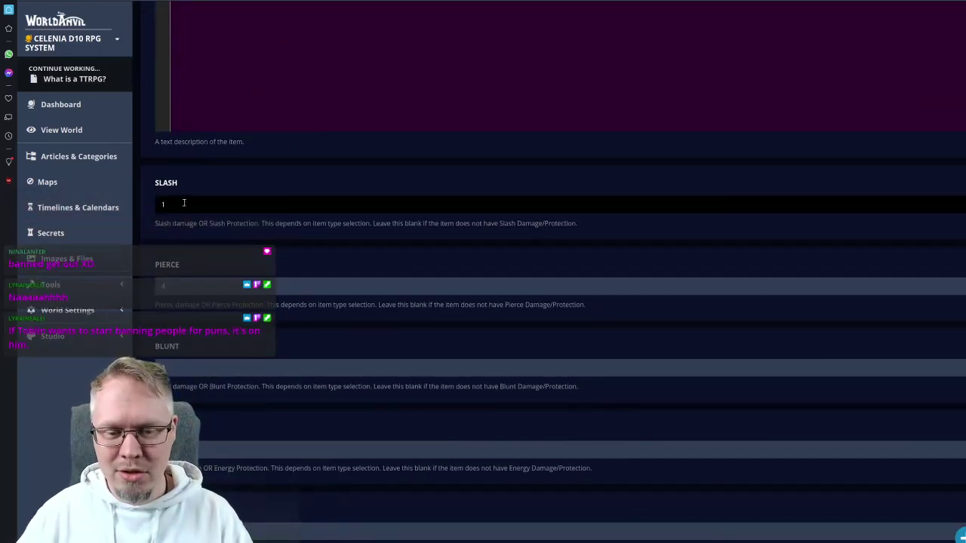
pyautogui.press('BackSpace')
pyautogui.write('2')
pyautogui.click(203, 285)
pyautogui.click(190, 365)
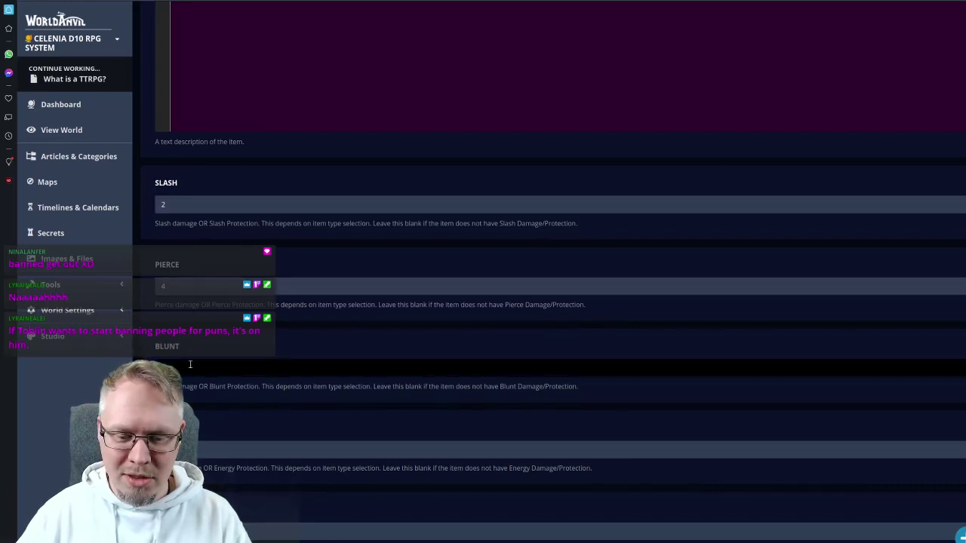
pyautogui.click(222, 324)
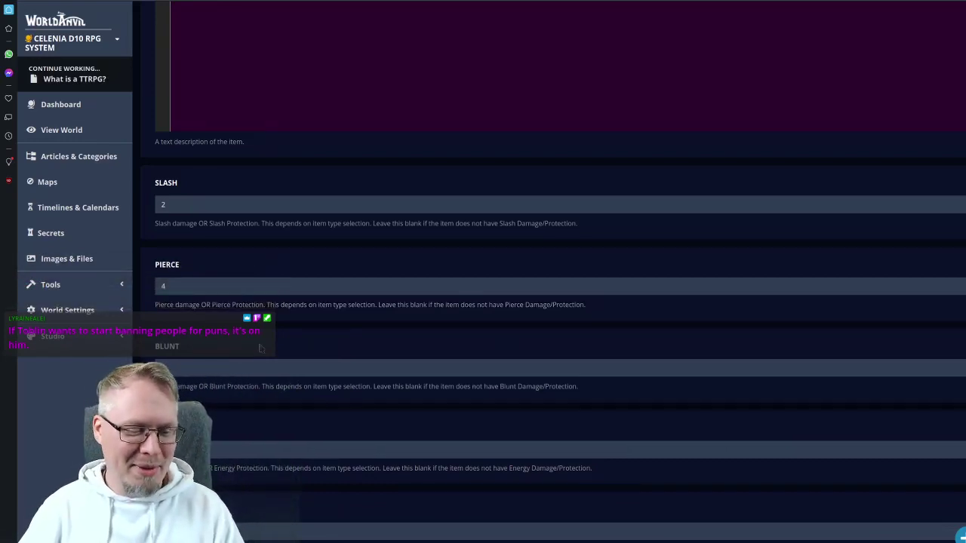
# - Set the new Spear sheet's parry value to 2 and its reach to Long
pyautogui.scroll(-3, 289, 308)
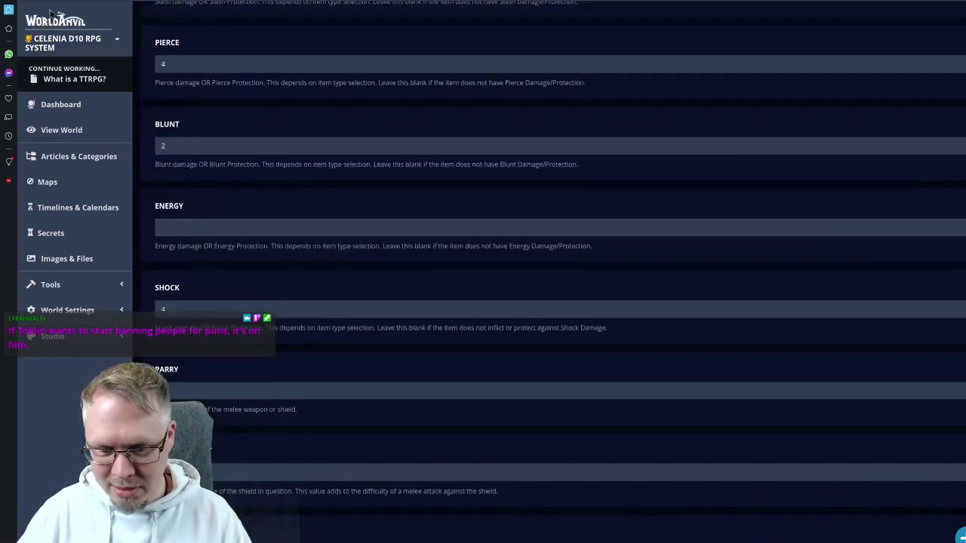
pyautogui.click(188, 392)
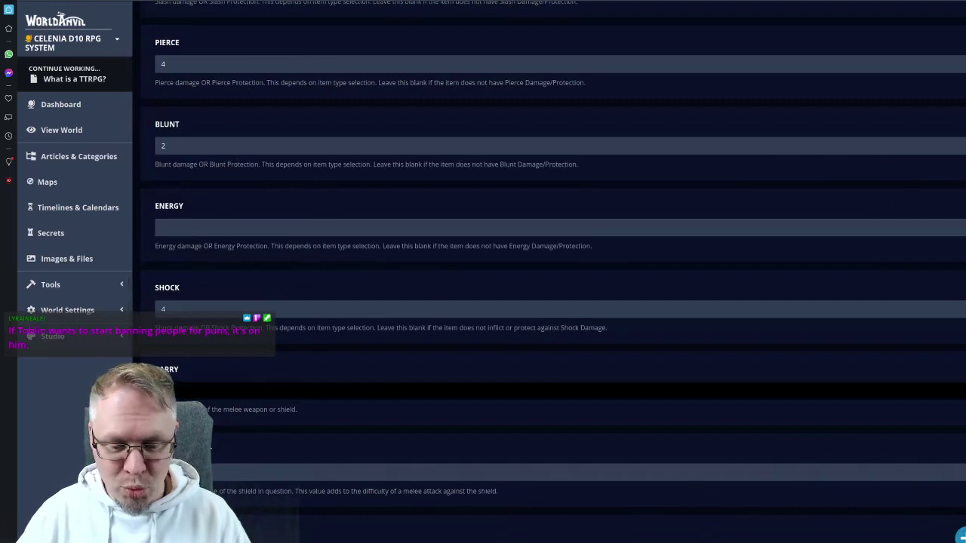
pyautogui.scroll(-3, 199, 379)
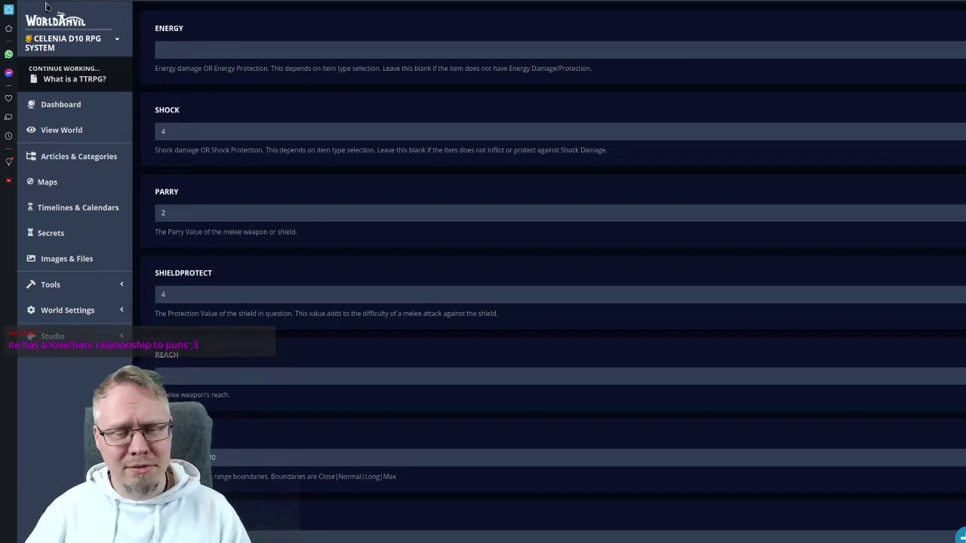
pyautogui.scroll(-8, 354, 248)
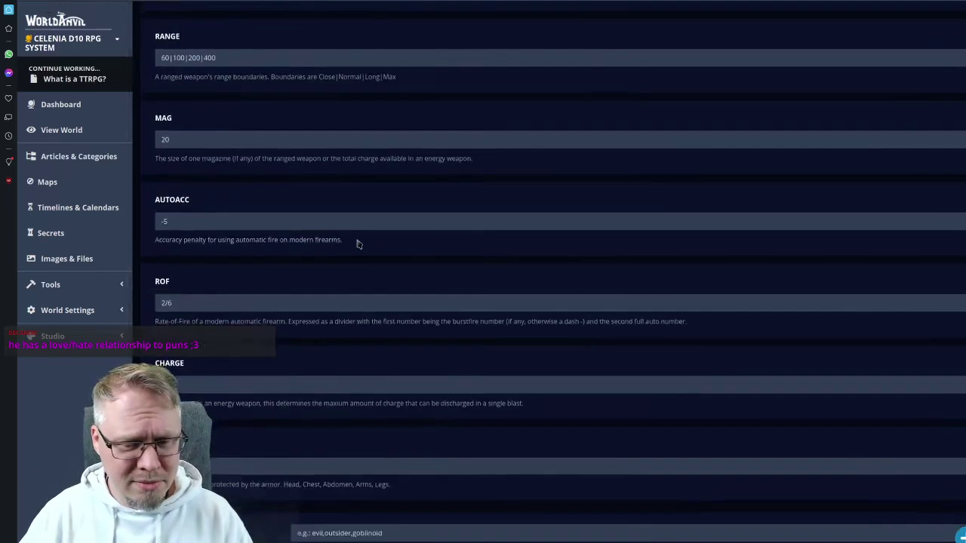
pyautogui.scroll(6, 356, 247)
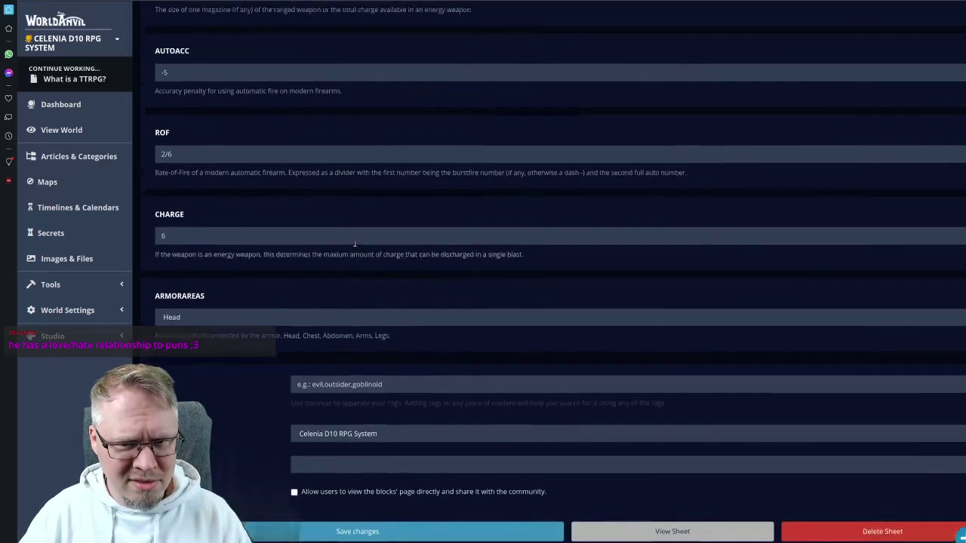
pyautogui.scroll(-7, 423, 252)
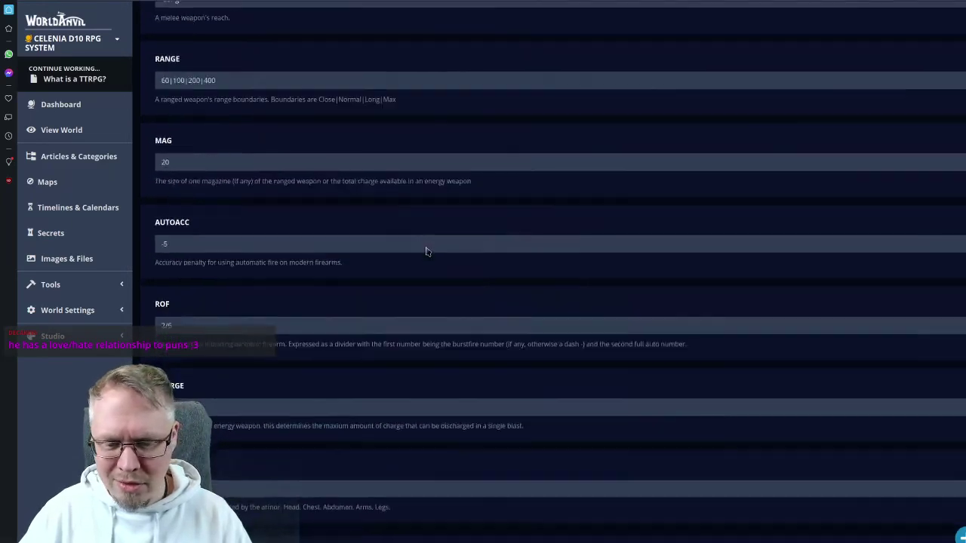
# - Tag the new Spear sheet Medieval,Melee,Light,Weapon,Polearm and allow users to view and share it with the community
pyautogui.click(353, 270)
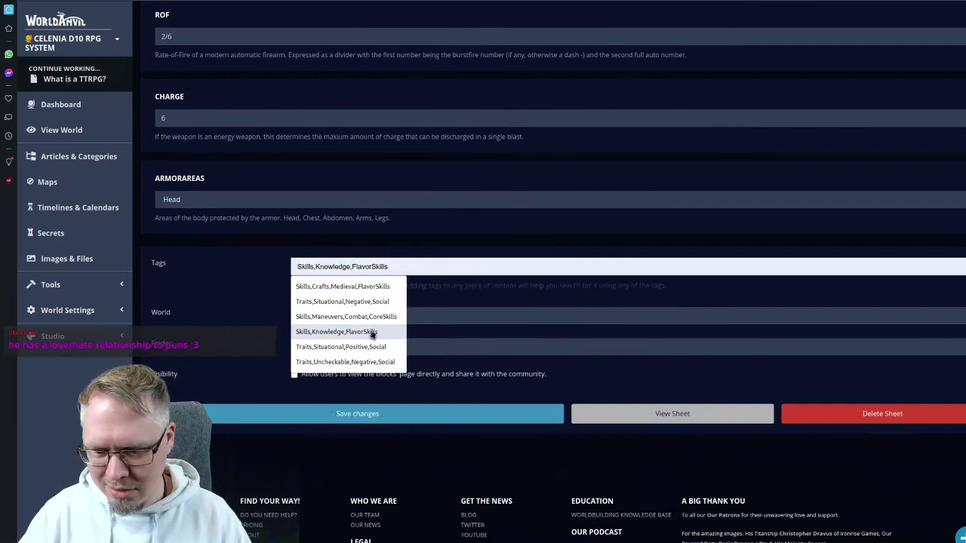
pyautogui.write('m')
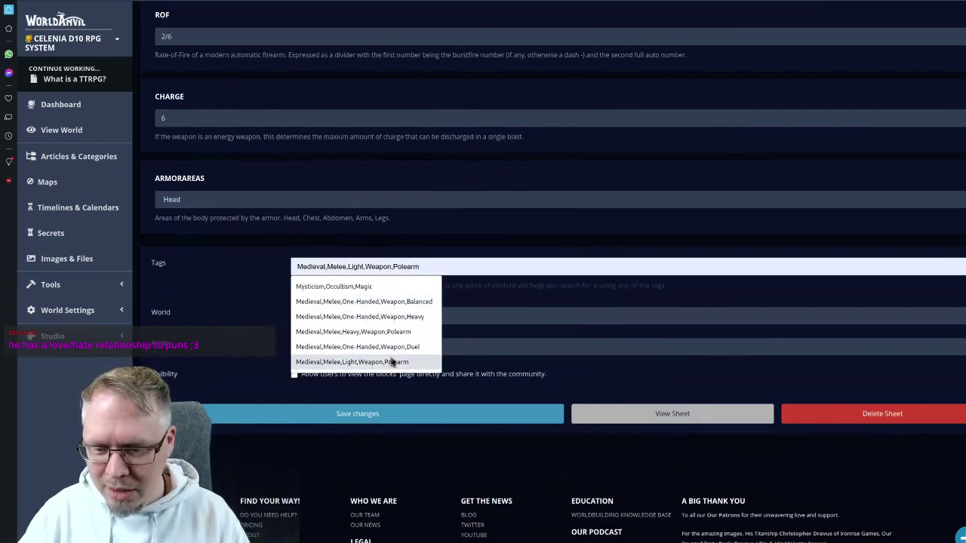
pyautogui.click(392, 363)
pyautogui.click(295, 375)
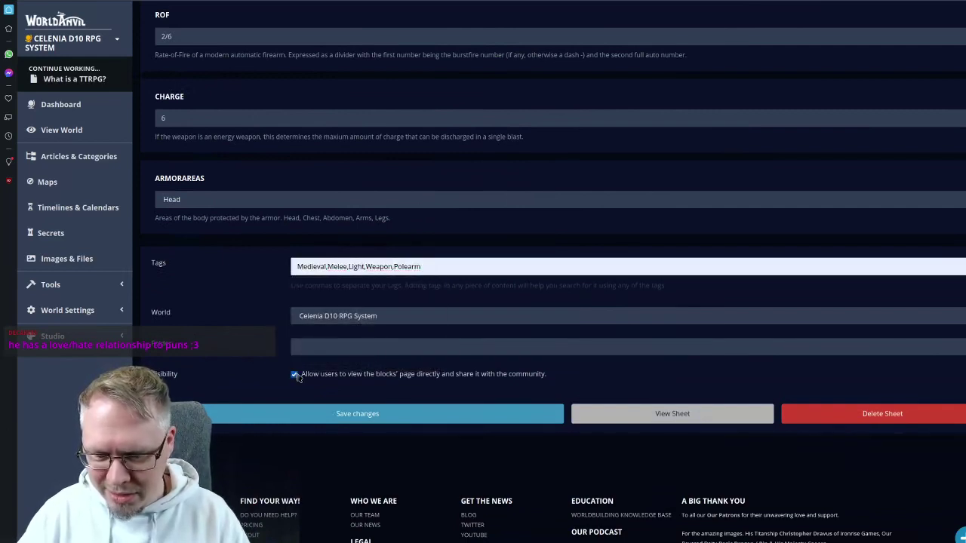
# - Save the new Spear sheet and start another CD10: Armor, Ammunition and Weapons sheet
pyautogui.click(324, 414)
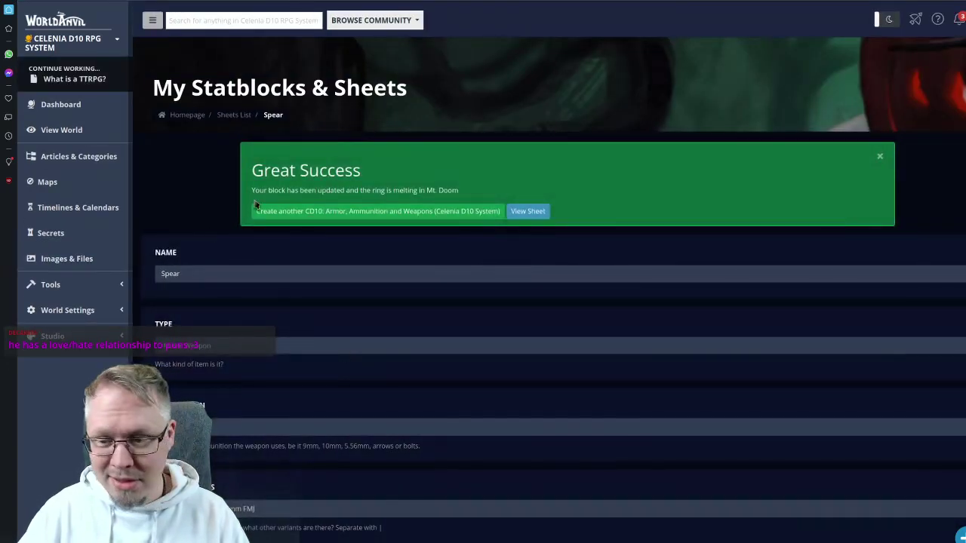
pyautogui.click(527, 211)
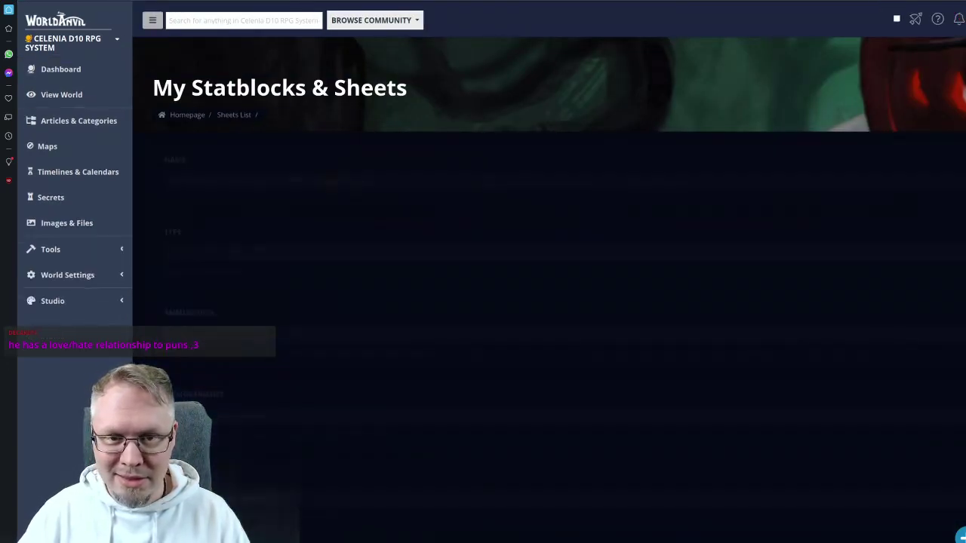
# - Open the deprecated Spear sheet for editing and delete it permanently
pyautogui.click(866, 163)
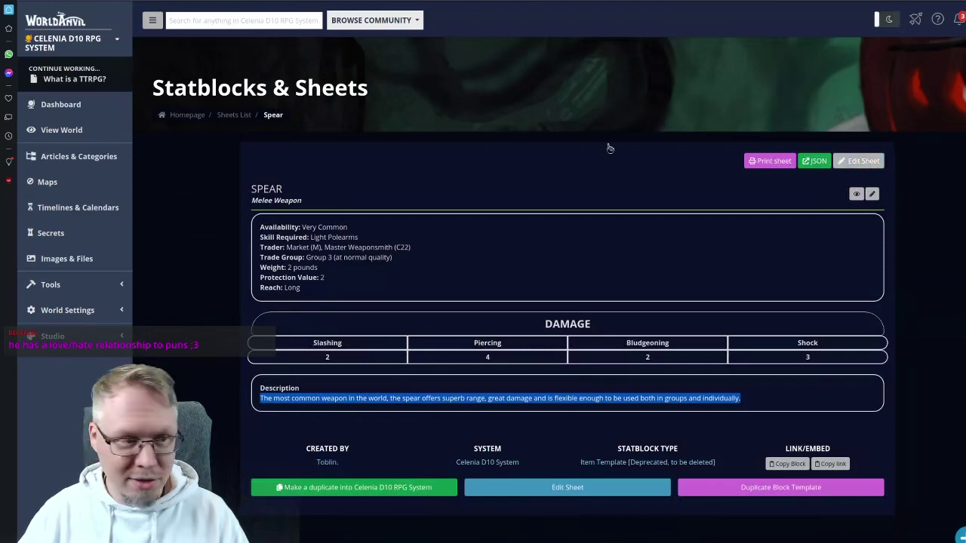
pyautogui.scroll(-15, 392, 129)
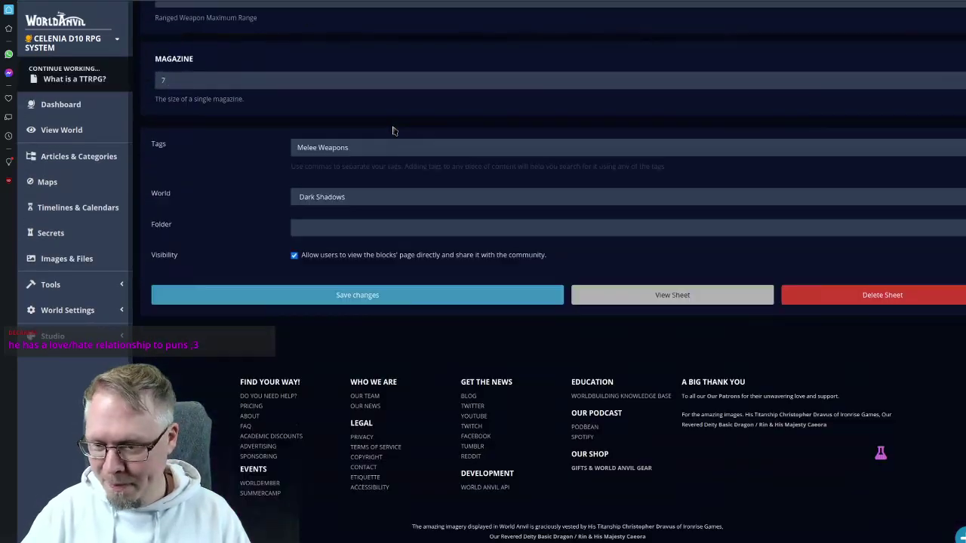
pyautogui.click(894, 296)
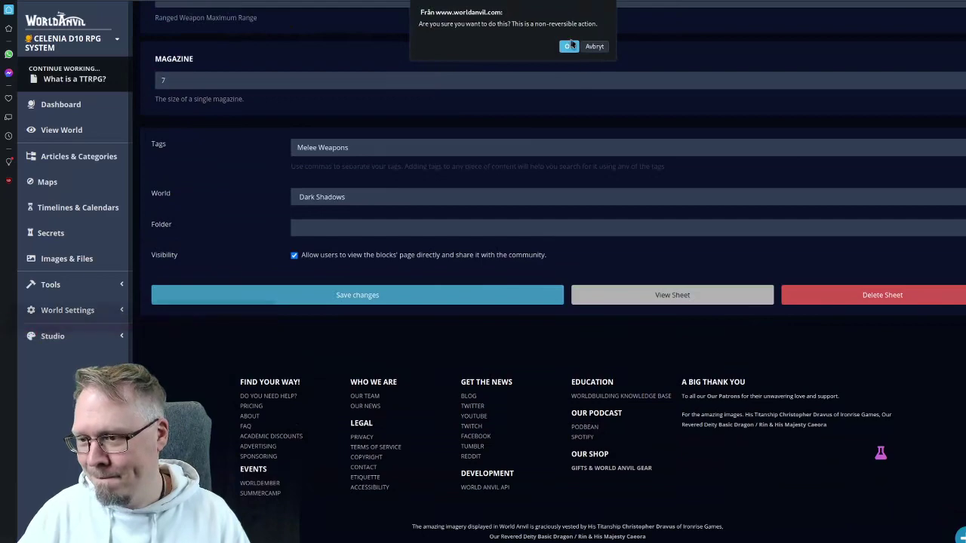
pyautogui.click(587, 44)
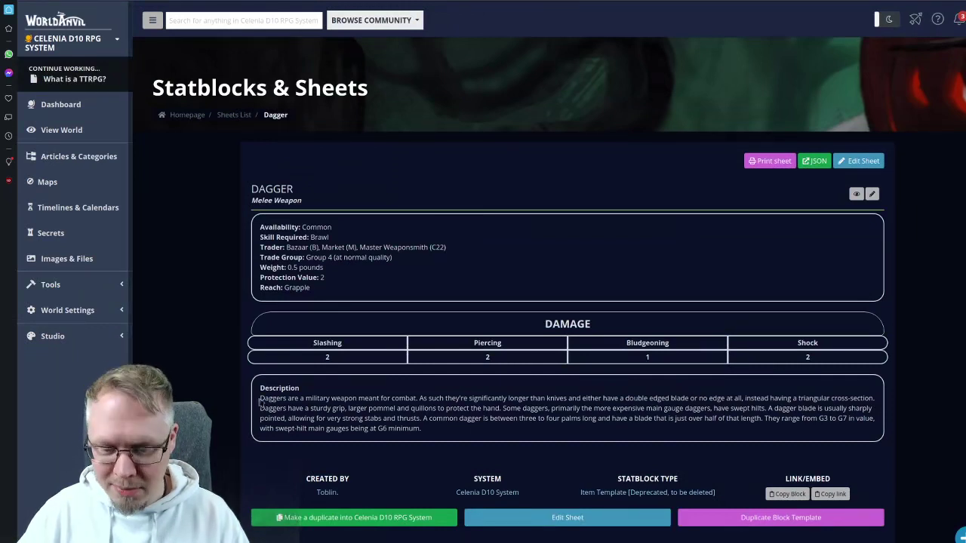
# - Copy the full description text from the deprecated Dagger sheet
pyautogui.moveTo(260, 399); pyautogui.dragTo(441, 432)
pyautogui.hotkey('ctrl', 'c')
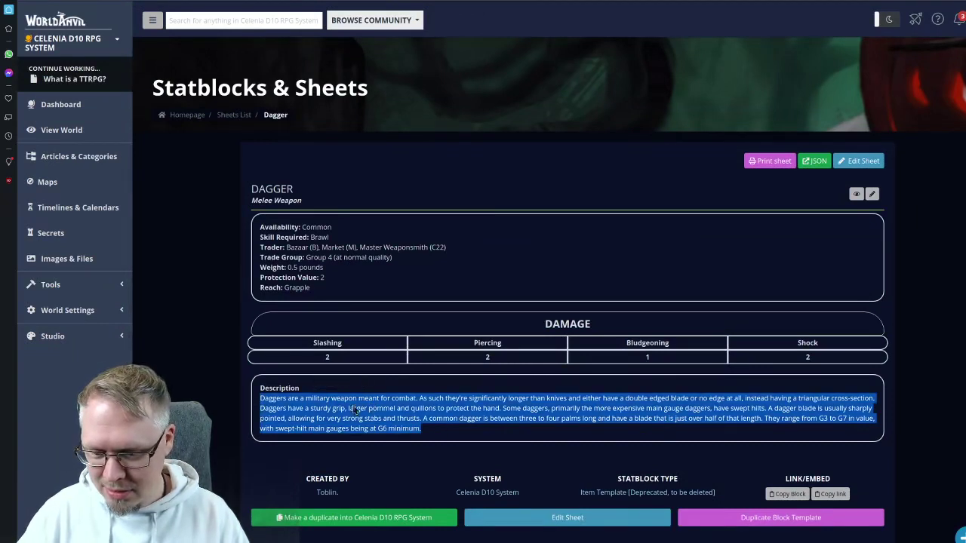
pyautogui.click(424, 310)
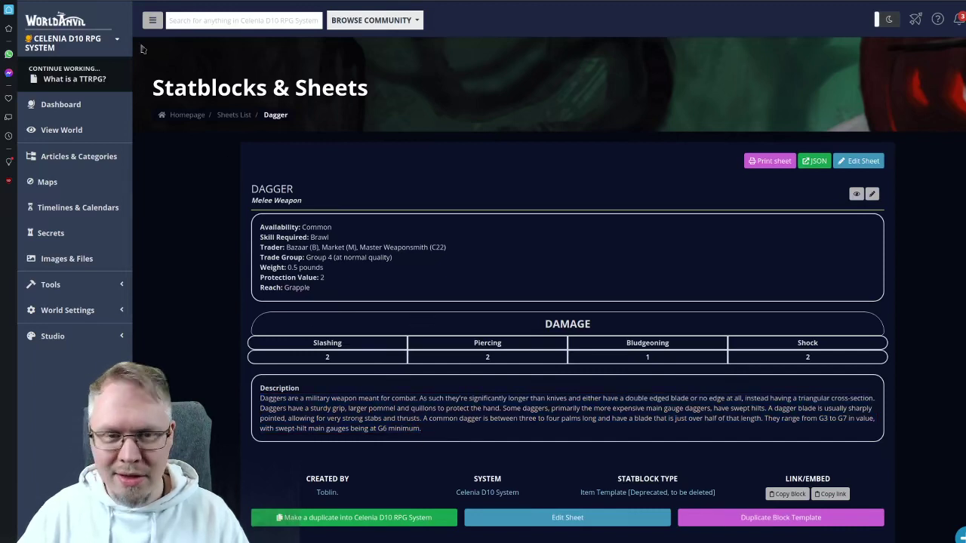
# - Name the blank weapons sheet Dagger and fill in its item type
pyautogui.hotkey('ctrl', 'Tab')
pyautogui.click(235, 181)
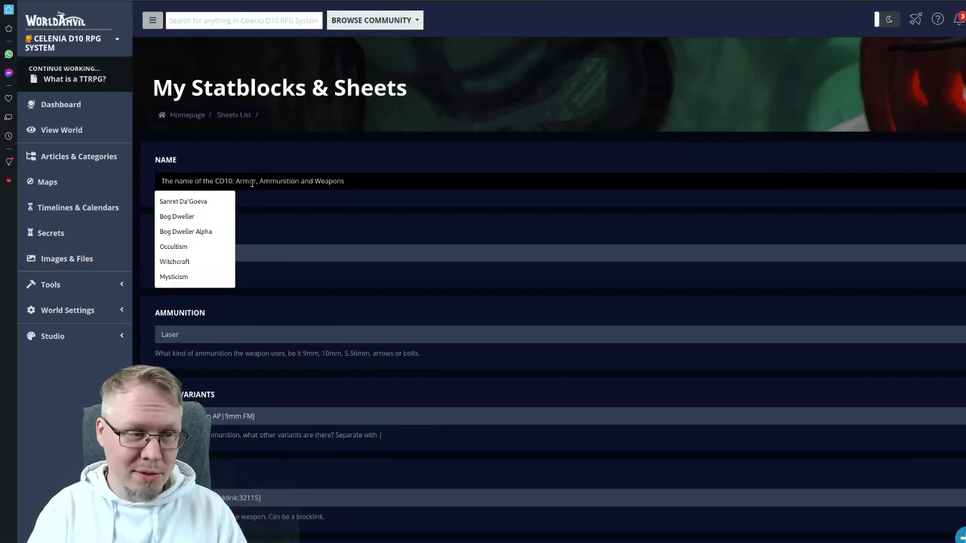
pyautogui.write('Dar')
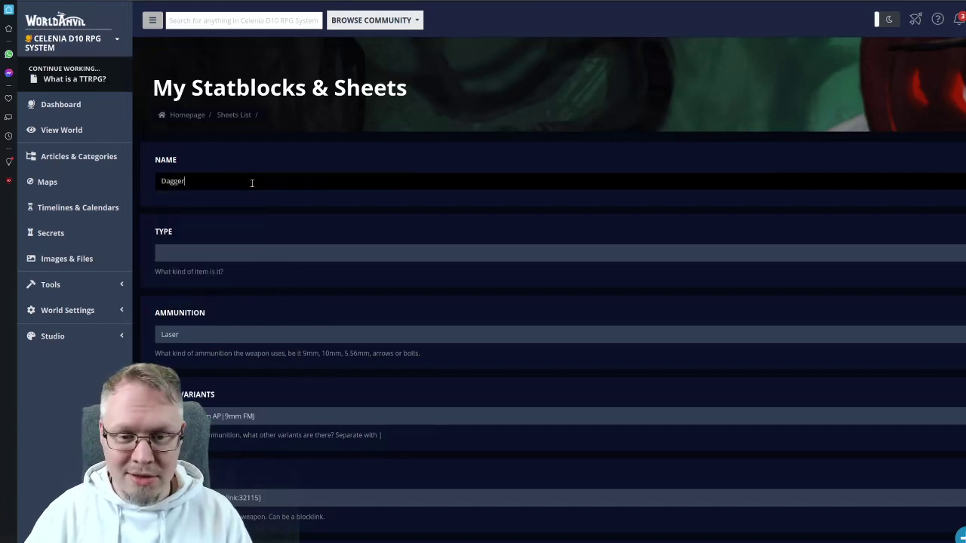
pyautogui.click(305, 134)
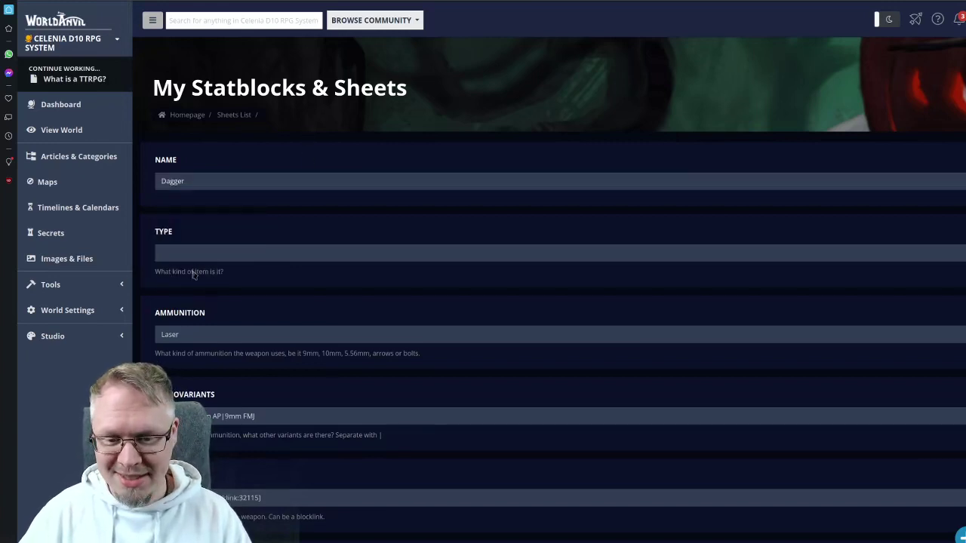
pyautogui.click(219, 254)
pyautogui.scroll(-4, 218, 254)
# - Paste the copied dagger text into the new Dagger sheet's description
pyautogui.click(216, 238)
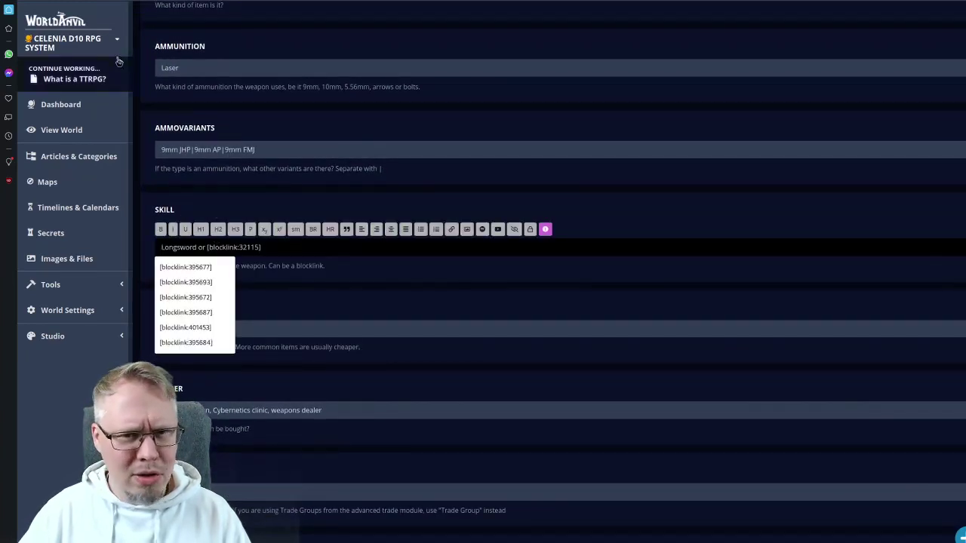
pyautogui.scroll(-6, 539, 310)
pyautogui.click(502, 424)
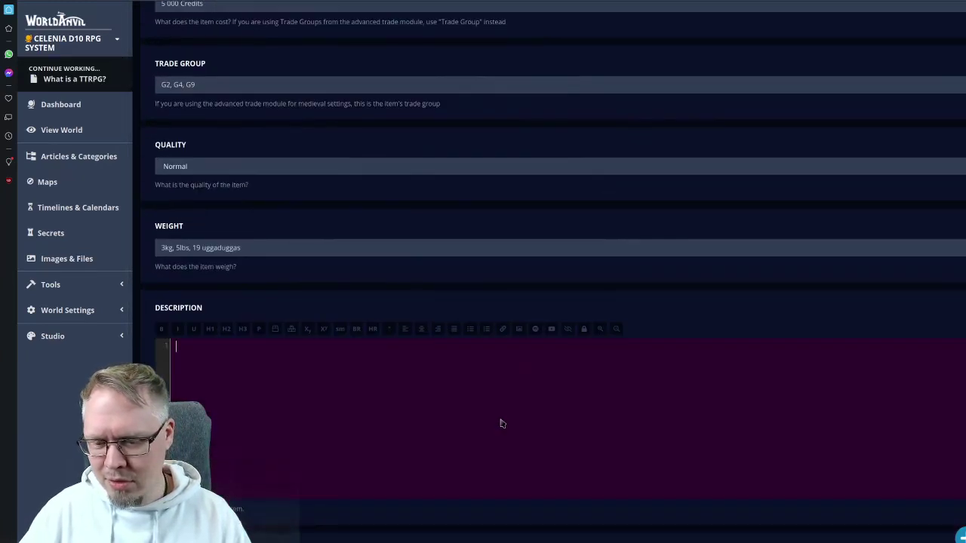
pyautogui.hotkey('ctrl', 'v')
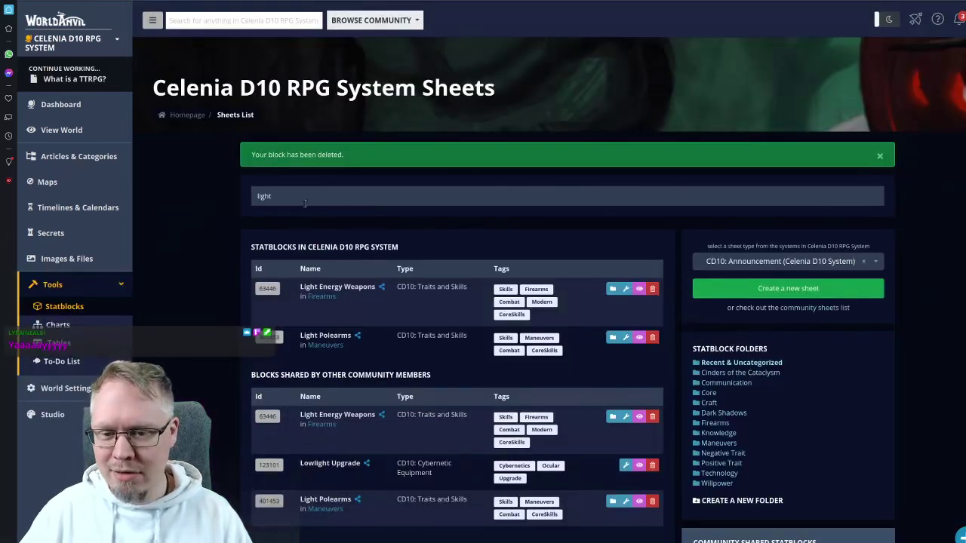
# - Search the statblock list for "braw" and copy the block code of the Brawl skill
pyautogui.click(305, 197)
pyautogui.write('braw')
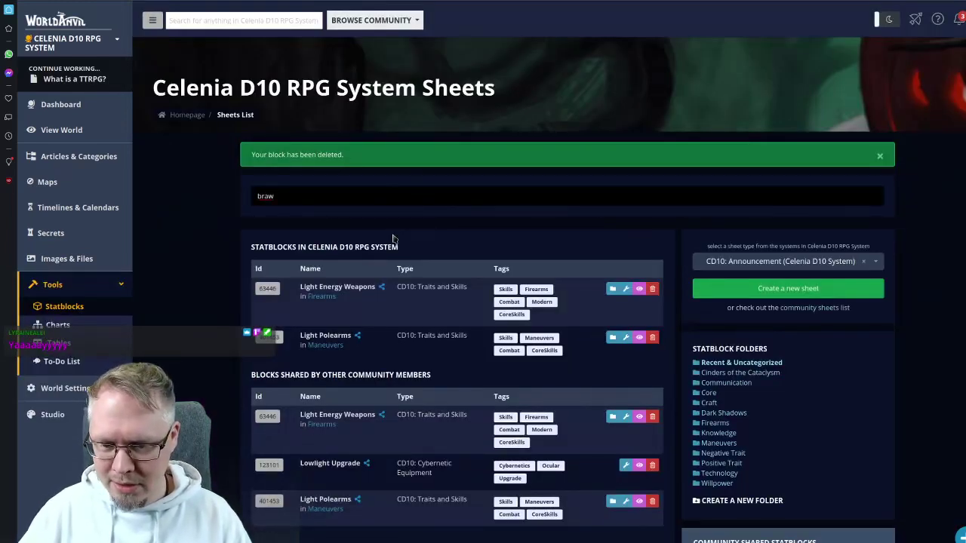
pyautogui.click(269, 291)
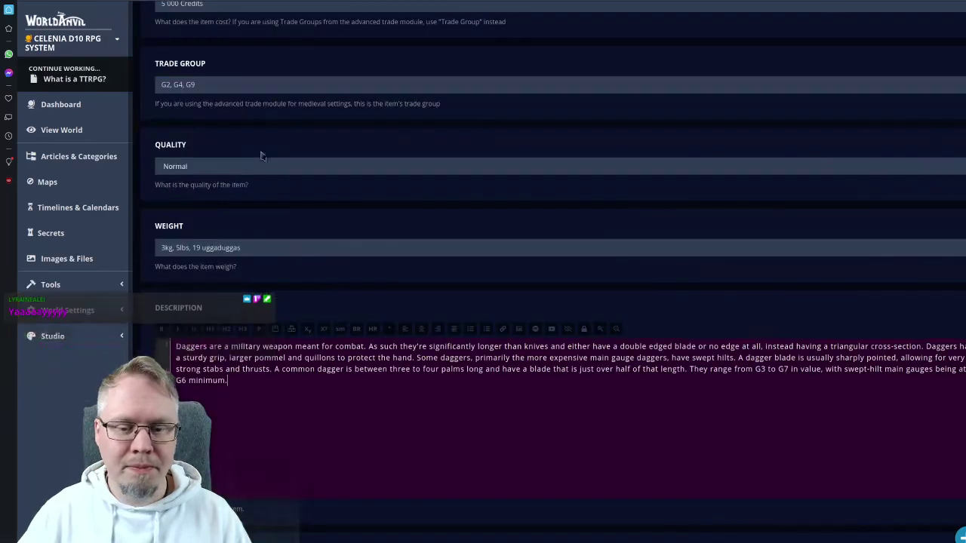
# - Replace the new Dagger sheet's required skill with the Brawl link [blocklink:63453]
pyautogui.scroll(3, 261, 156)
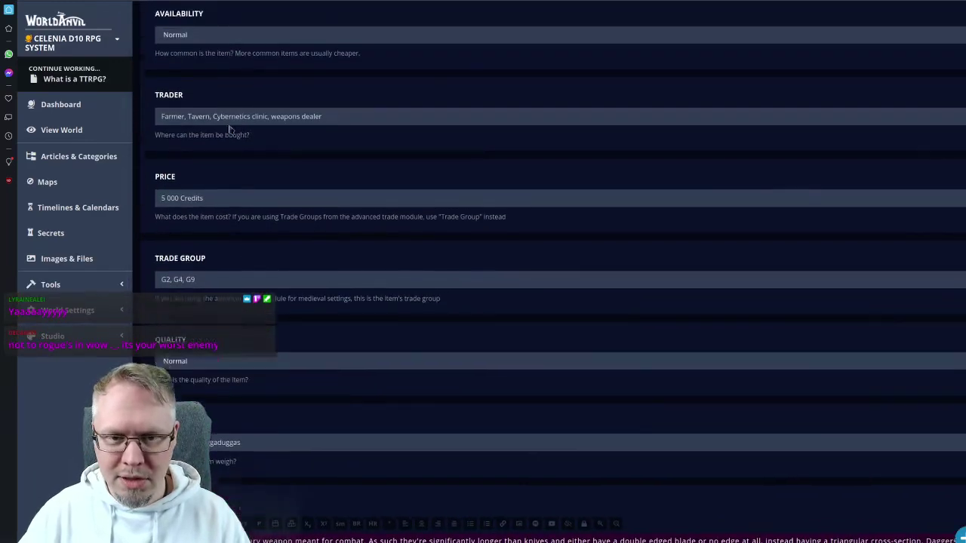
pyautogui.scroll(3, 230, 130)
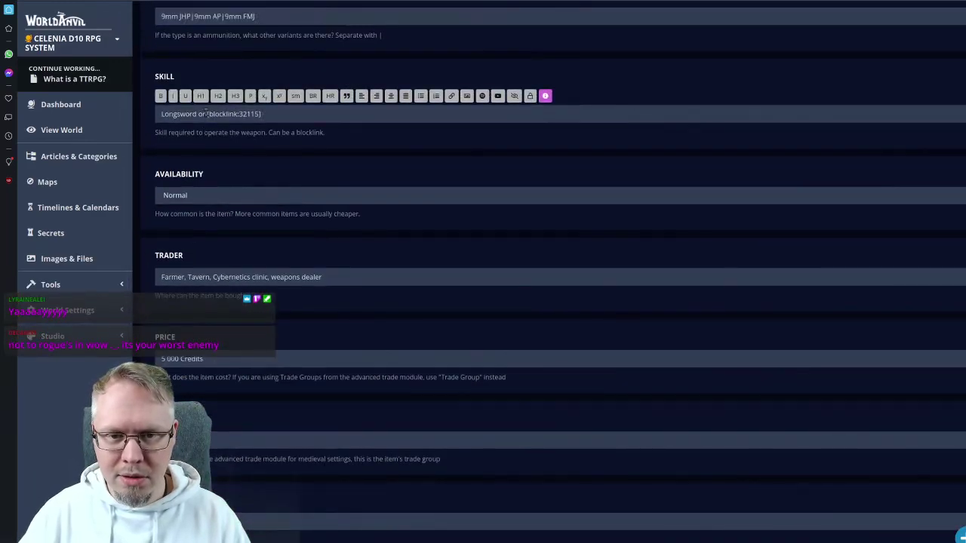
pyautogui.click(205, 113)
pyautogui.hotkey('ctrl', 'a')
pyautogui.hotkey('ctrl', 'v')
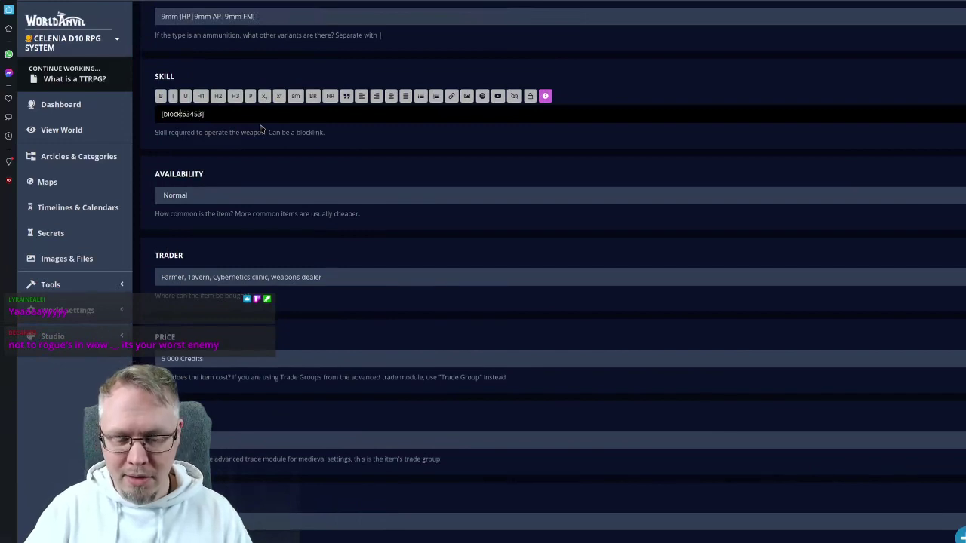
pyautogui.write('link')
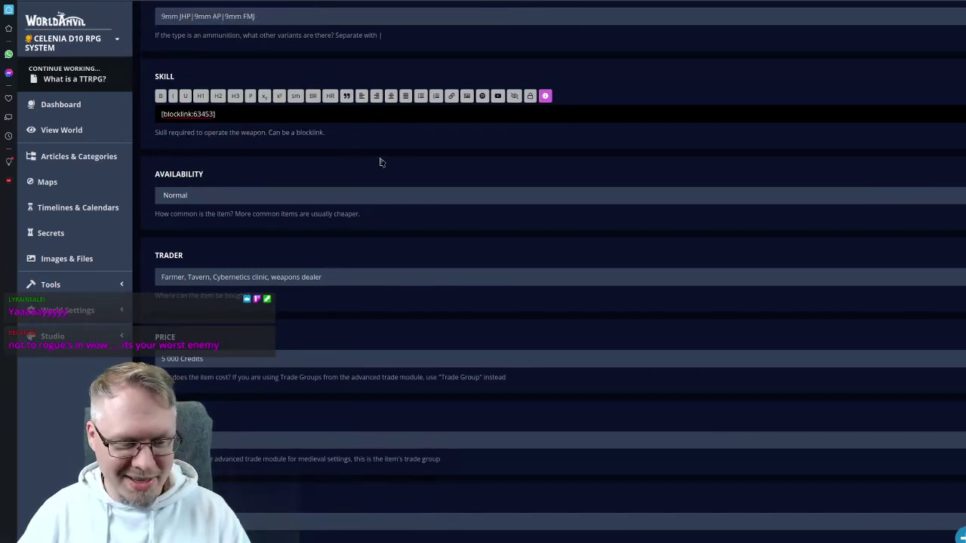
# - Check the deprecated Dagger sheet and set the new sheet's availability to Common
pyautogui.scroll(-2, 388, 168)
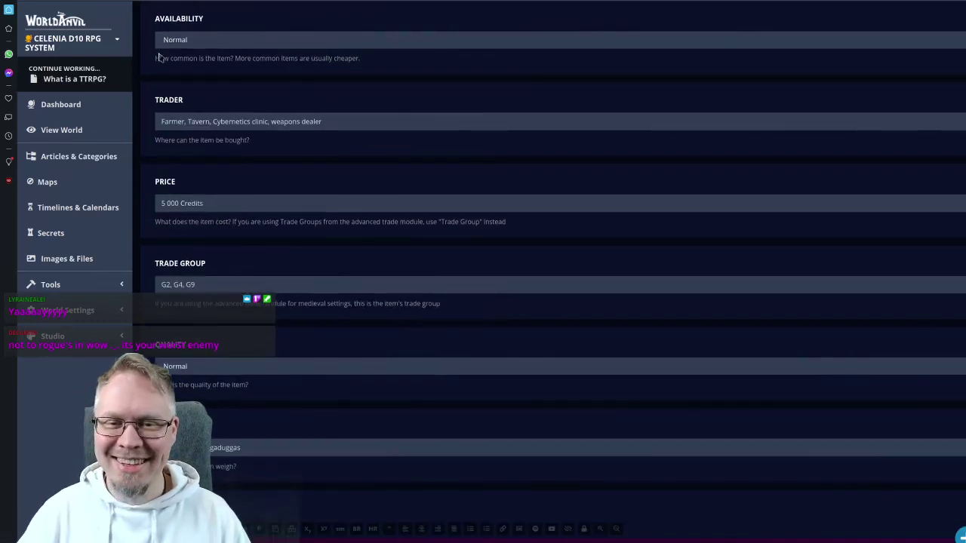
pyautogui.hotkey('ctrl', 's')
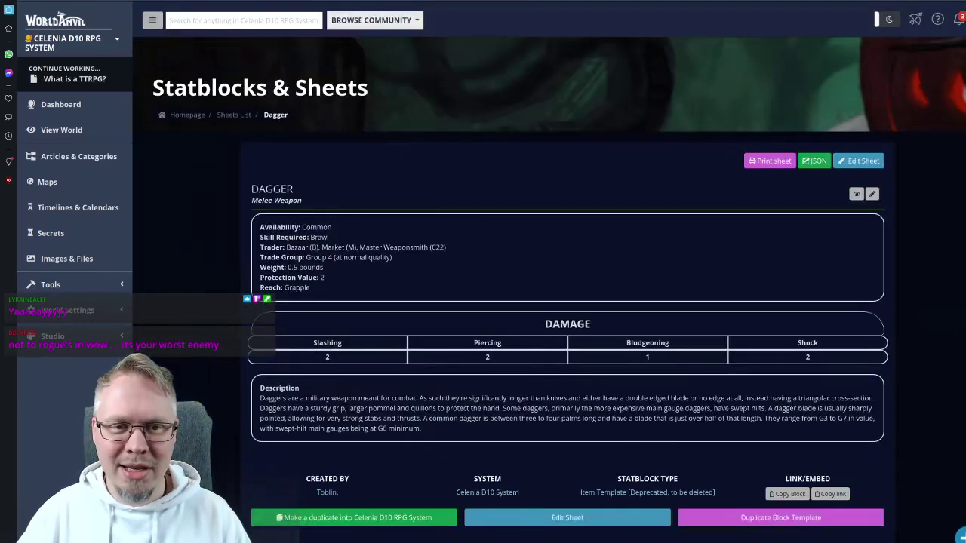
pyautogui.hotkey('alt', 'Left')
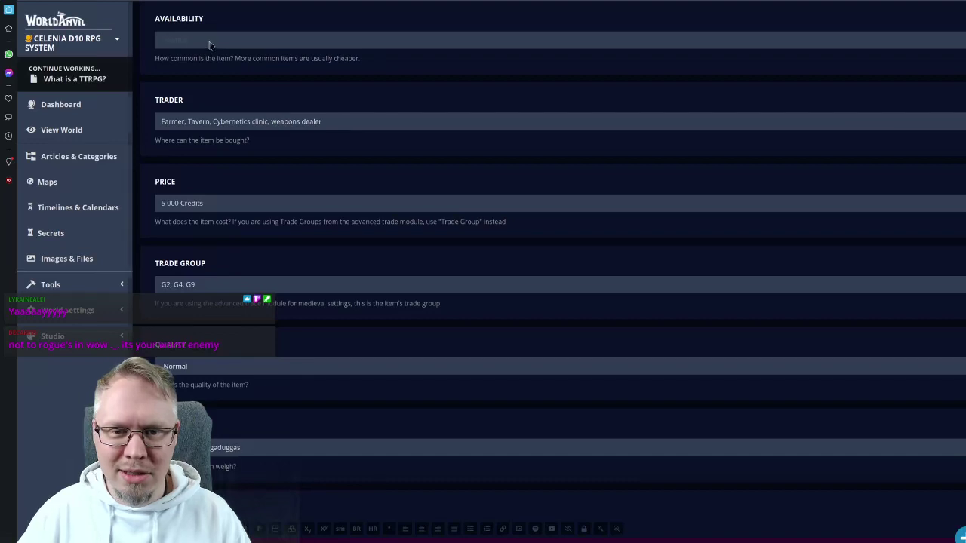
pyautogui.click(189, 85)
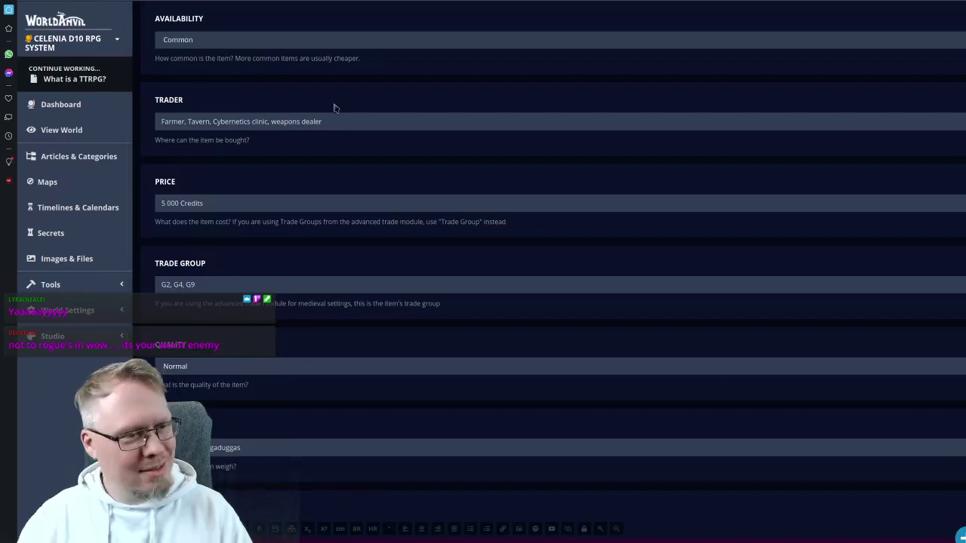
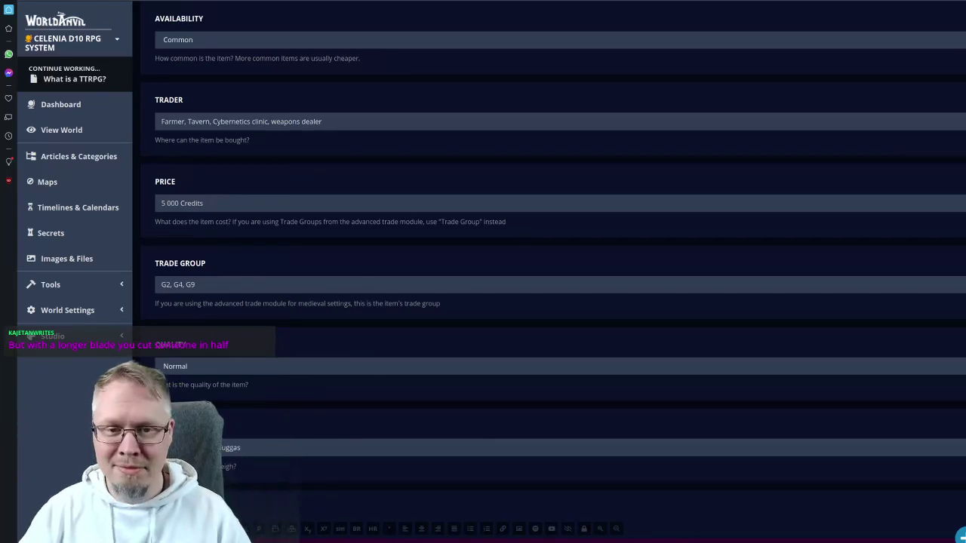
# - Replace the new Dagger sheet's trader entry with "B, M, C22"
pyautogui.hotkey('alt', 'Left')
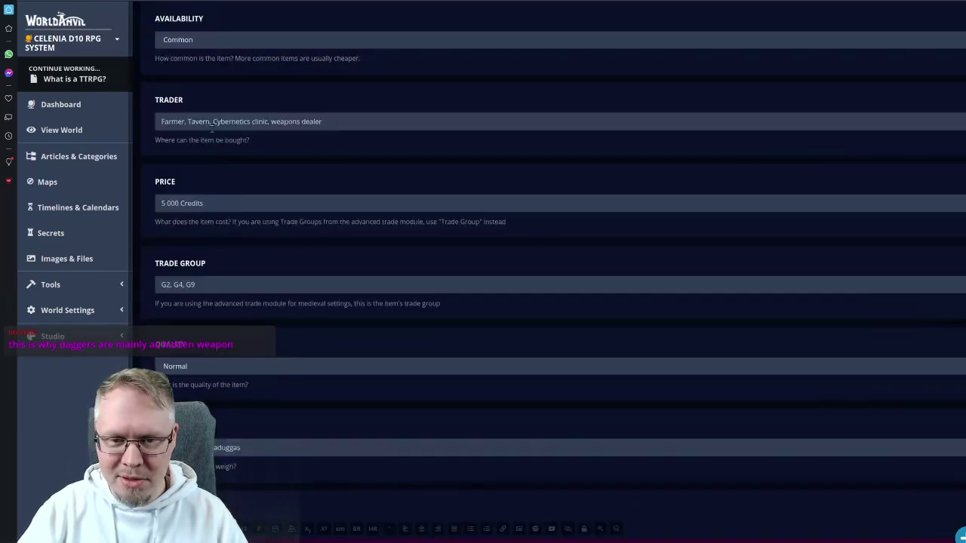
pyautogui.click(210, 137)
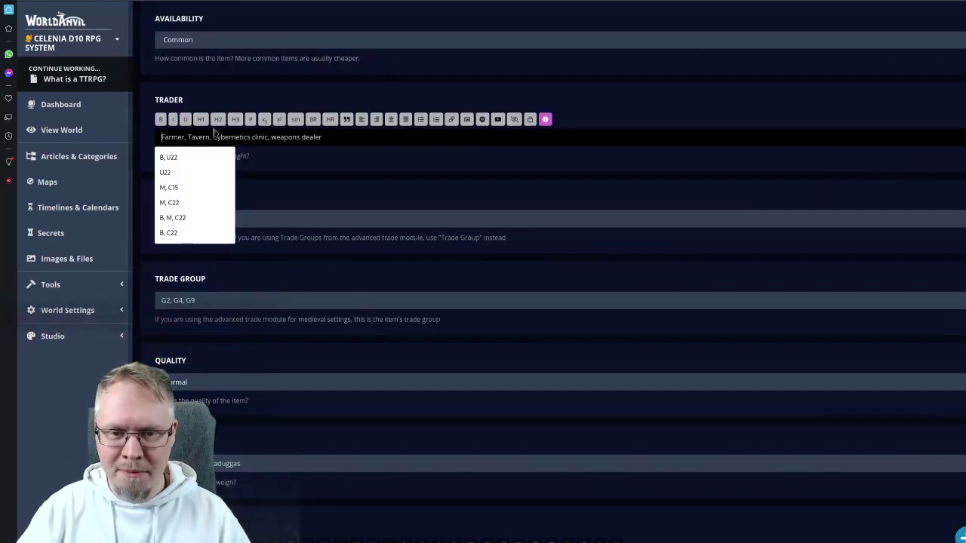
pyautogui.click(199, 157)
pyautogui.press('Left')
pyautogui.press('Left')
pyautogui.press('Left')
pyautogui.write('M')
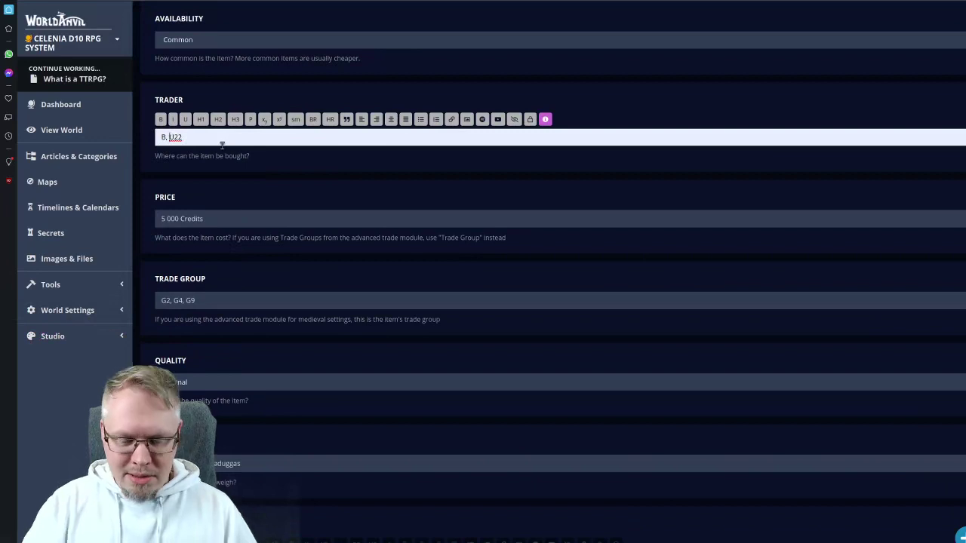
pyautogui.write(',')
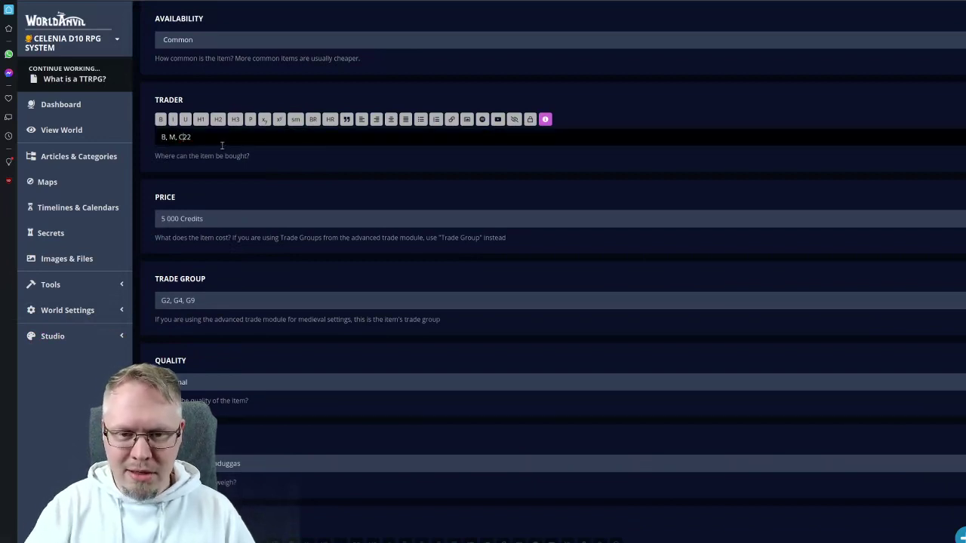
# - Set the Dagger's trade group to G4 and its quality to Normal
pyautogui.scroll(-2, 254, 127)
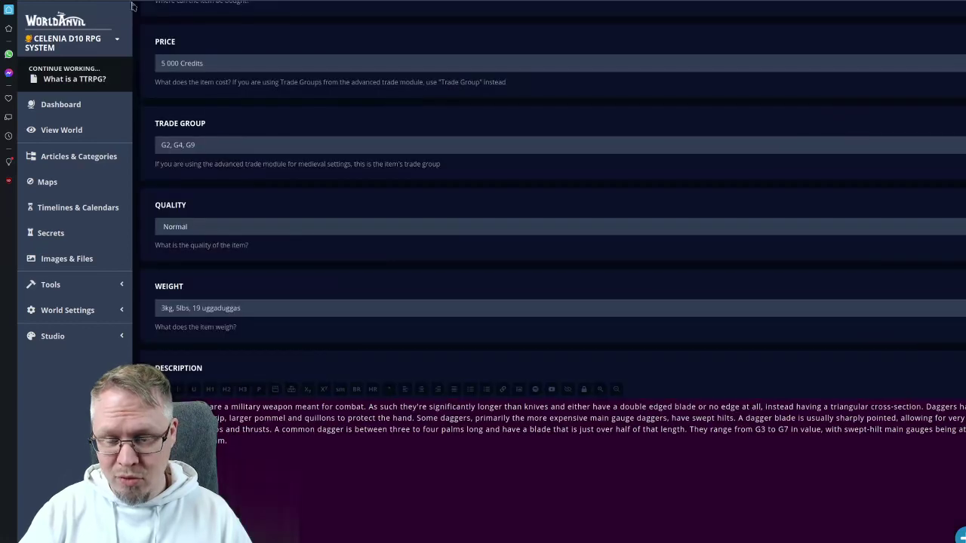
pyautogui.click(182, 151)
pyautogui.hotkey('ctrl', 'a')
pyautogui.press('BackSpace')
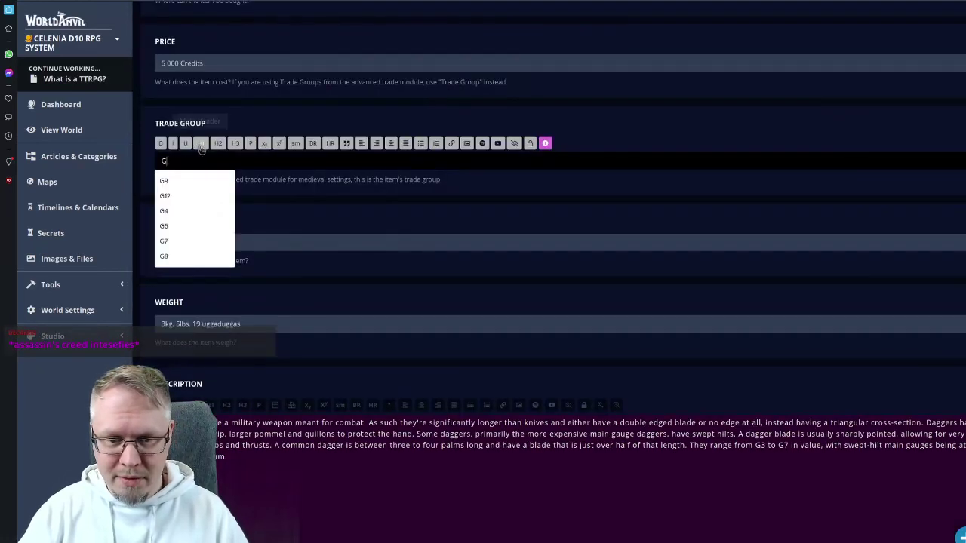
pyautogui.write('G4')
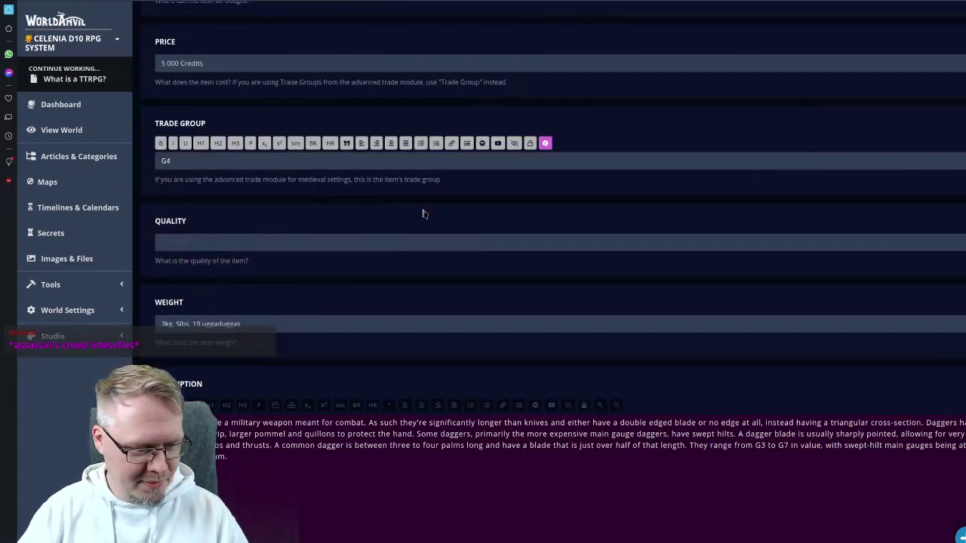
pyautogui.write('Normal')
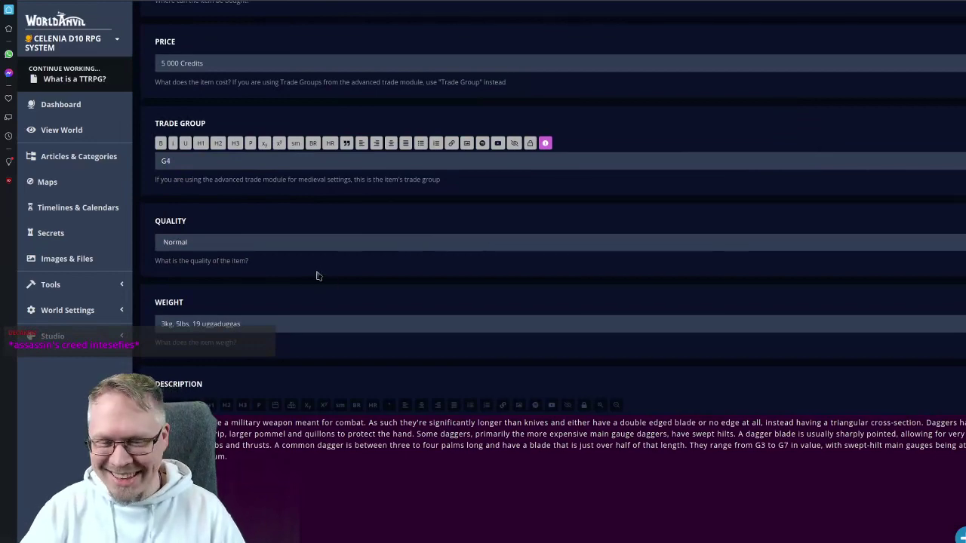
pyautogui.press('Tab')
pyautogui.press('Tab')
# - Consult the deprecated Dagger sheet and set the new sheet's weight to 0.5 pounds
pyautogui.hotkey('ctrl', 's')
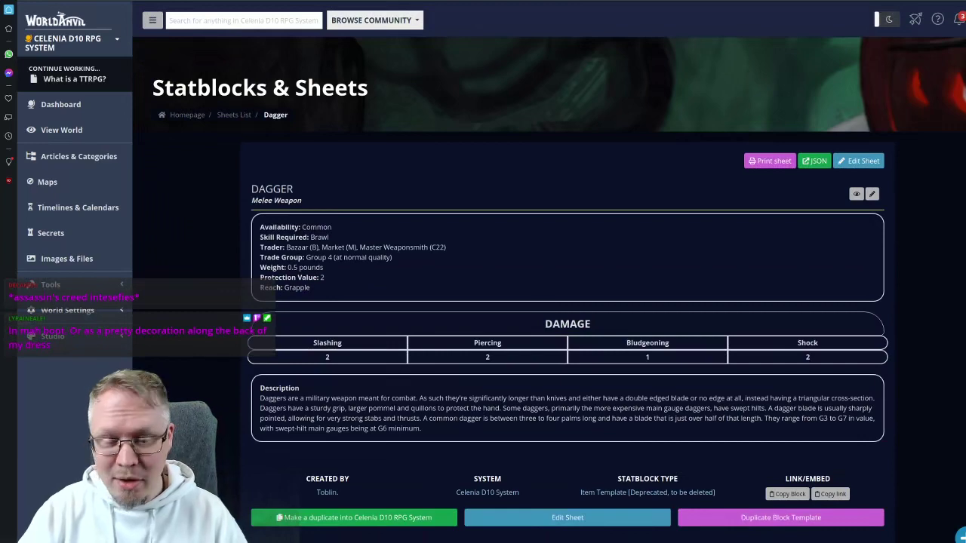
pyautogui.hotkey('alt', 'Left')
pyautogui.tripleClick(194, 205)
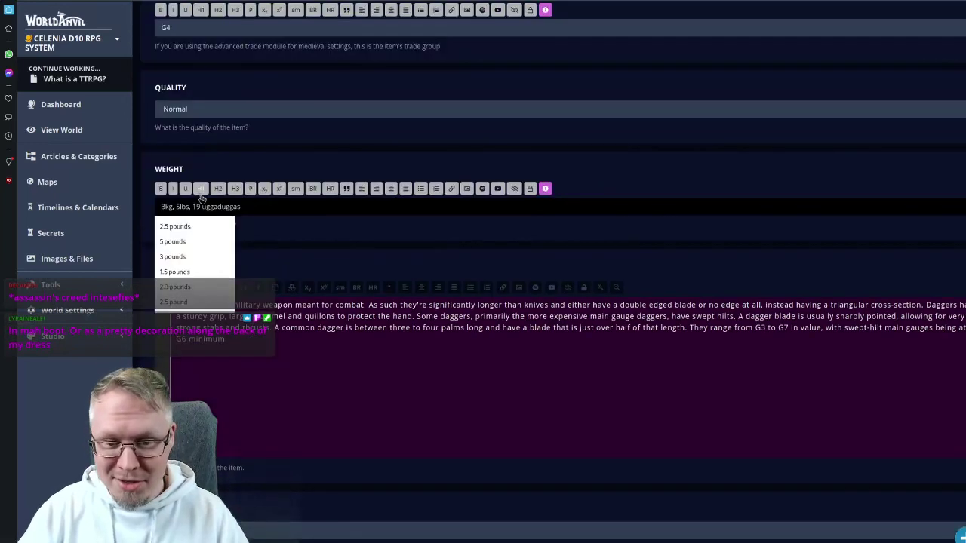
pyautogui.write('0')
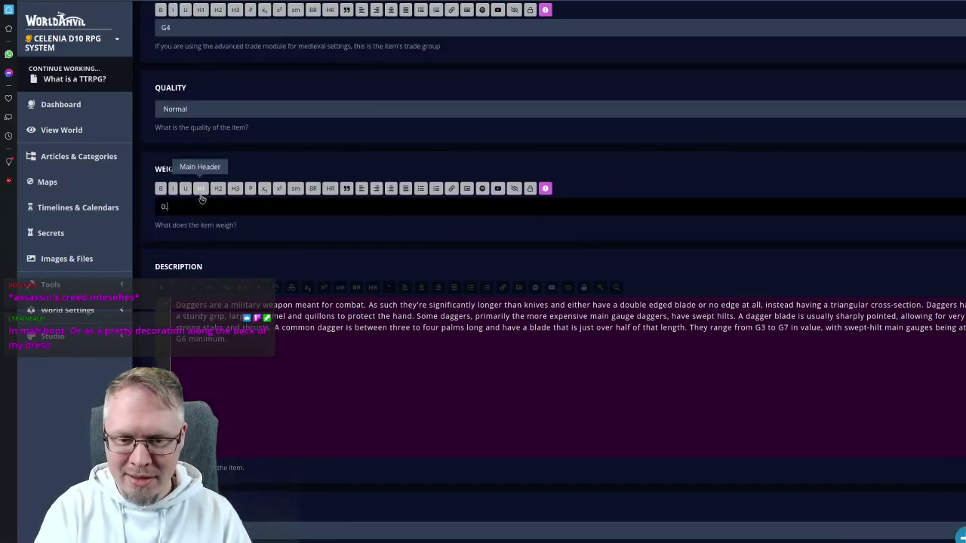
pyautogui.write('.5 pounds')
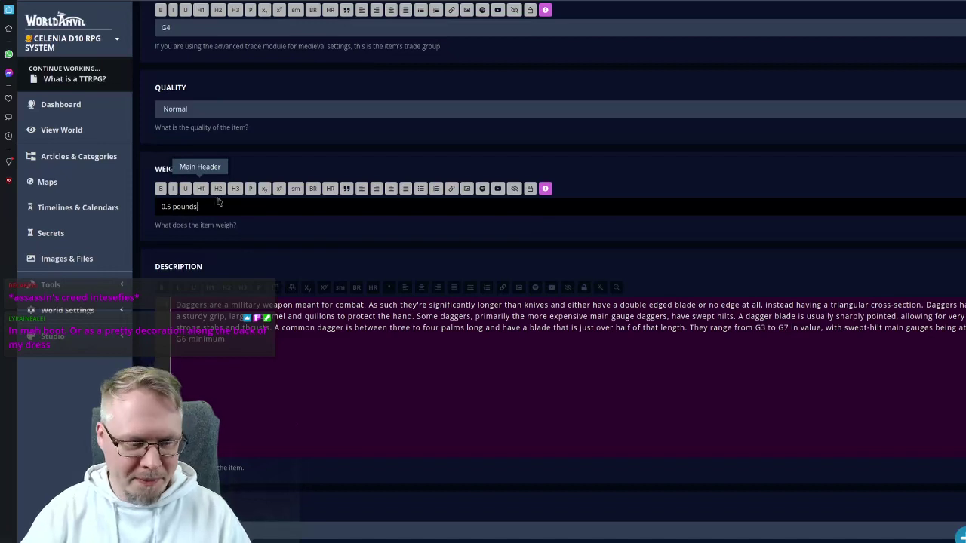
pyautogui.click(304, 228)
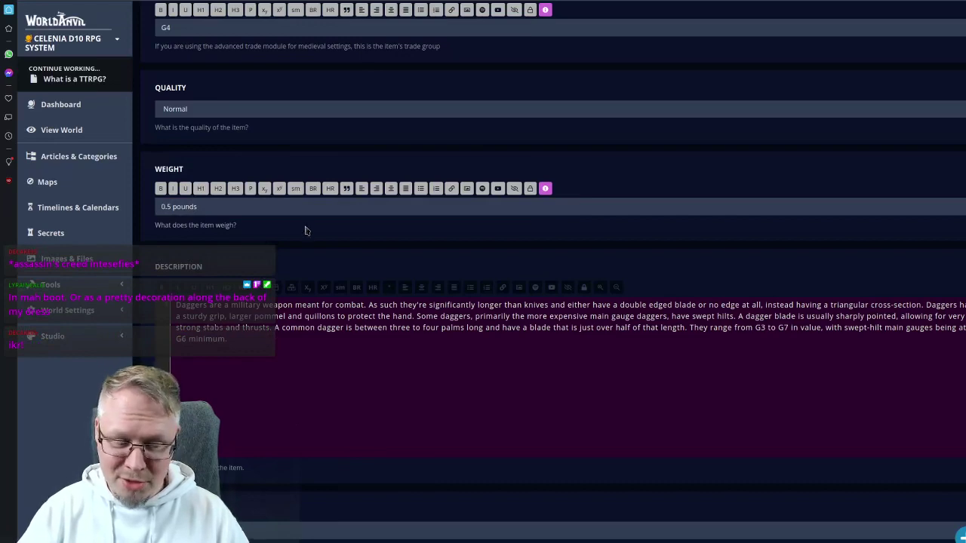
# - Check the damage values on the deprecated Dagger sheet and set the new sheet's slash to 2 and pierce to 3
pyautogui.scroll(-6, 293, 176)
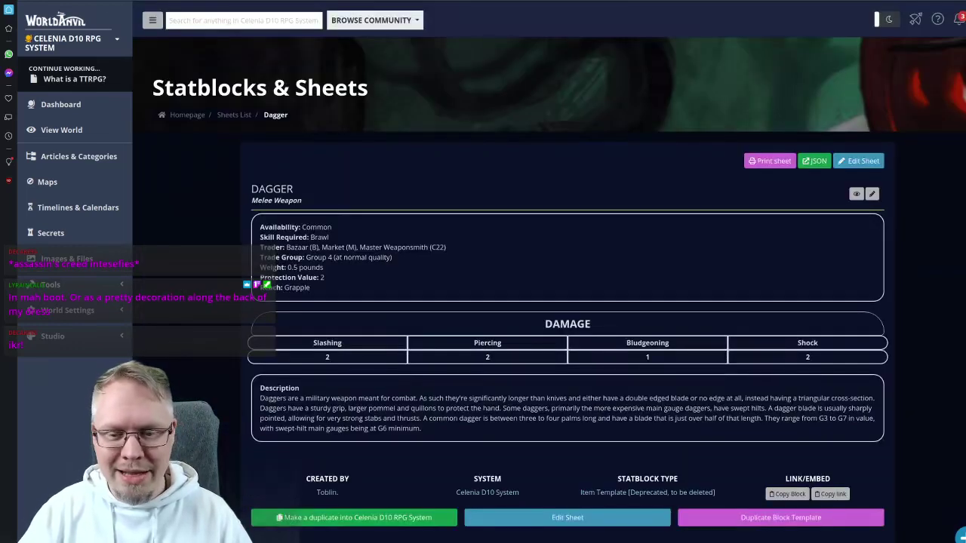
pyautogui.hotkey('alt', 'Left')
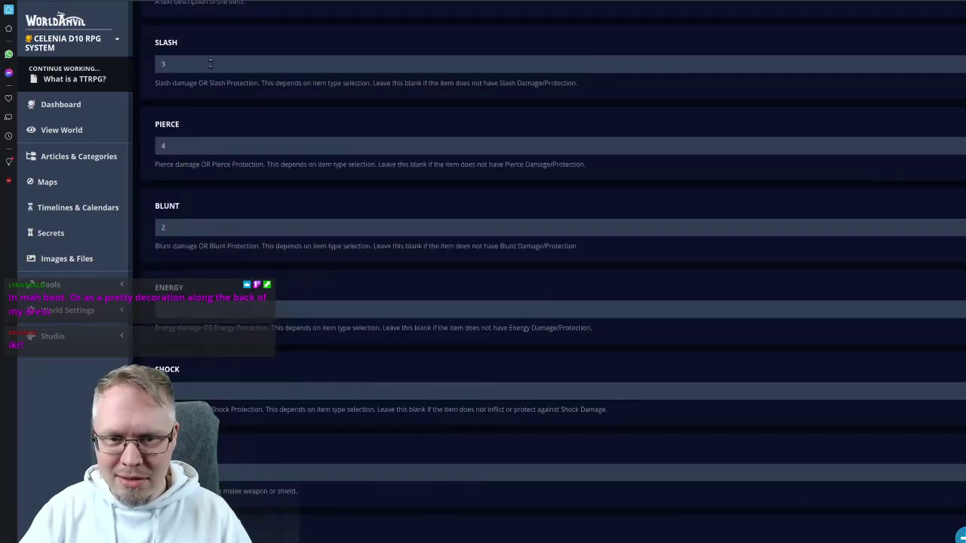
pyautogui.click(211, 64)
pyautogui.press('BackSpace')
pyautogui.write('2')
pyautogui.click(175, 148)
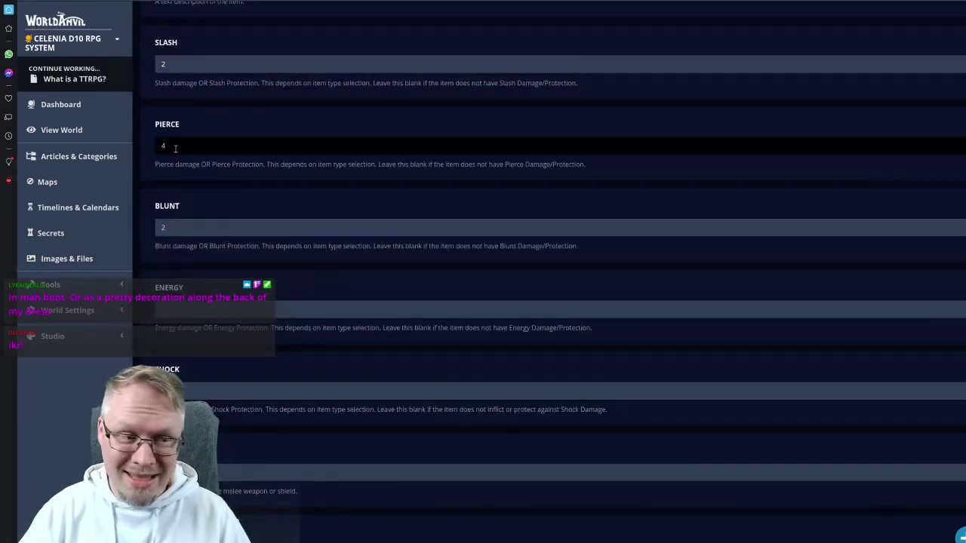
pyautogui.press('BackSpace')
pyautogui.write('3')
# - Set the Dagger's blunt damage to 1 and its shock damage to 2, checking against the deprecated sheet
pyautogui.scroll(-2, 250, 123)
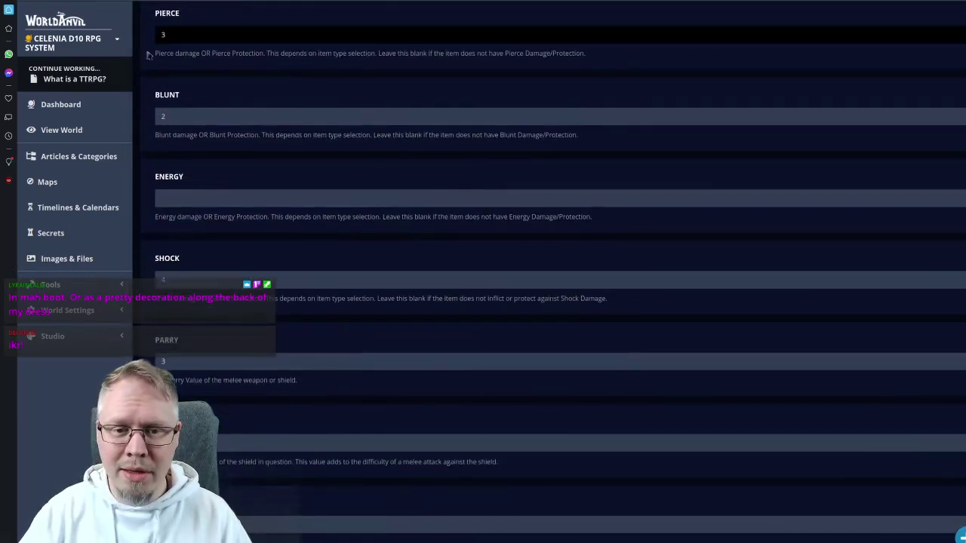
pyautogui.click(175, 116)
pyautogui.press('BackSpace')
pyautogui.write('1')
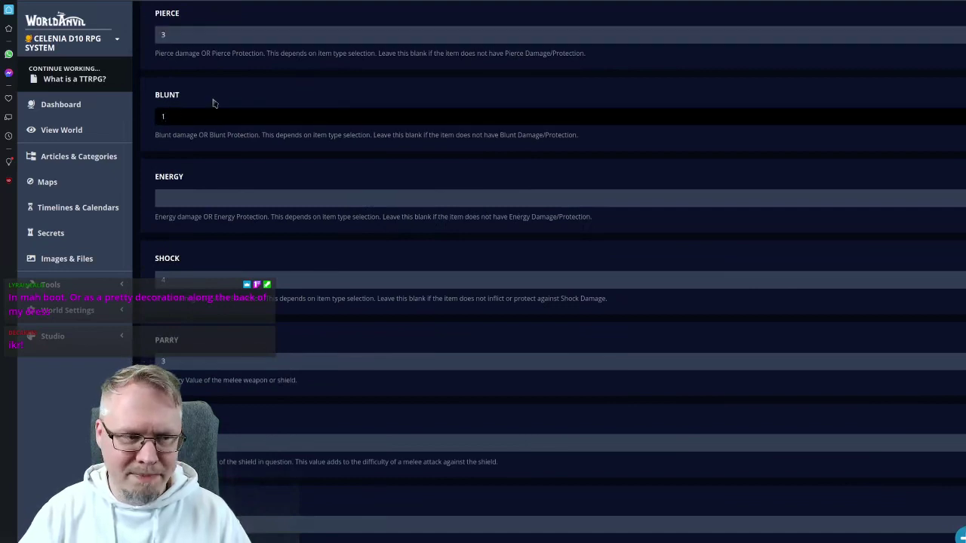
pyautogui.hotkey('ctrl', 'Tab')
pyautogui.hotkey('ctrl', 'shift', 'Tab')
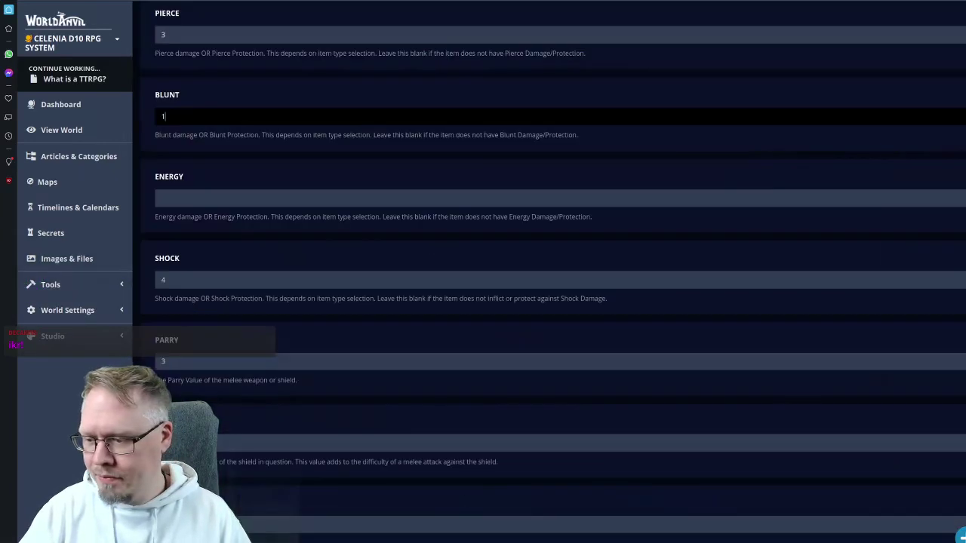
pyautogui.click(226, 280)
pyautogui.press('BackSpace')
pyautogui.write('2')
pyautogui.click(244, 243)
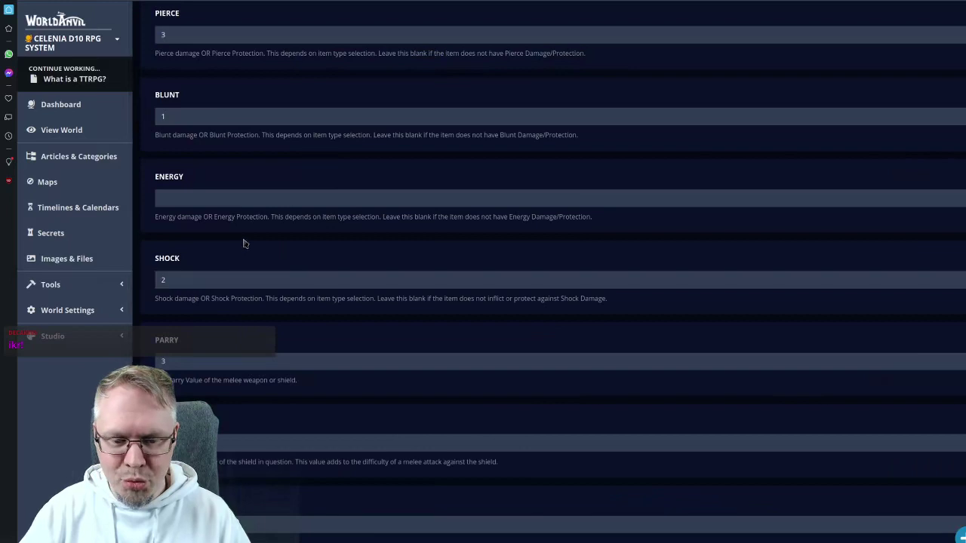
# - Set the Dagger's parry value to 2 and its reach to Grappling, checking against the deprecated sheet
pyautogui.hotkey('ctrl', 'Tab')
pyautogui.hotkey('ctrl', 'shift', 'Tab')
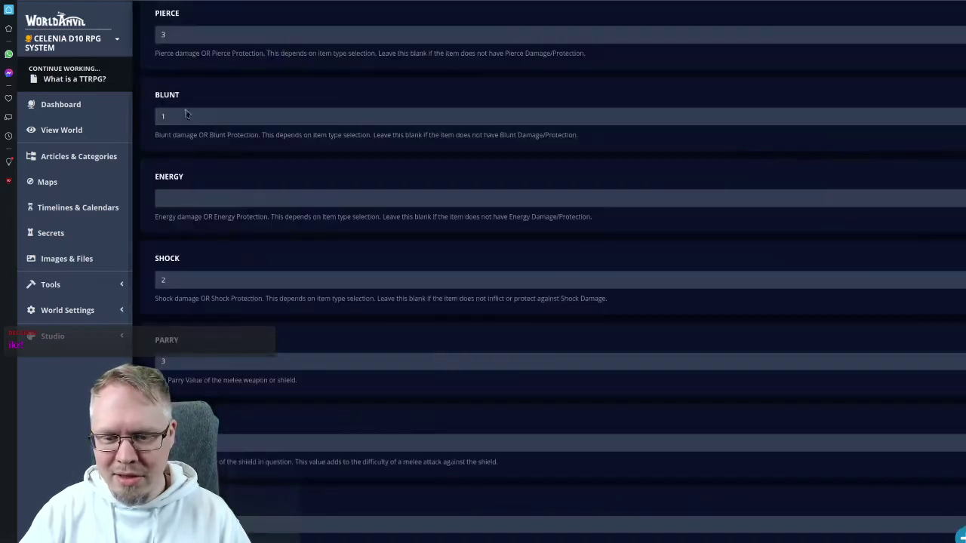
pyautogui.scroll(-2, 261, 234)
pyautogui.click(175, 210)
pyautogui.press('BackSpace')
pyautogui.write('2')
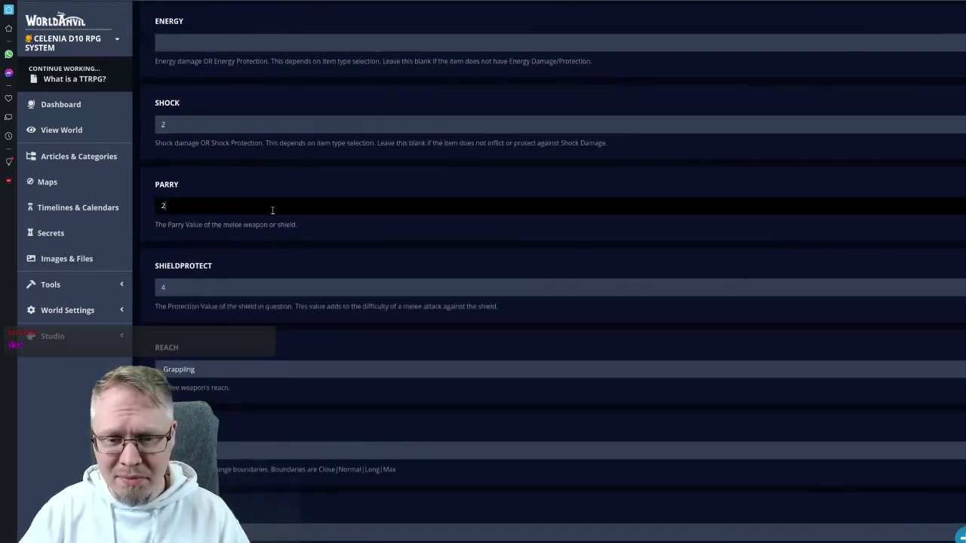
pyautogui.scroll(-2, 287, 183)
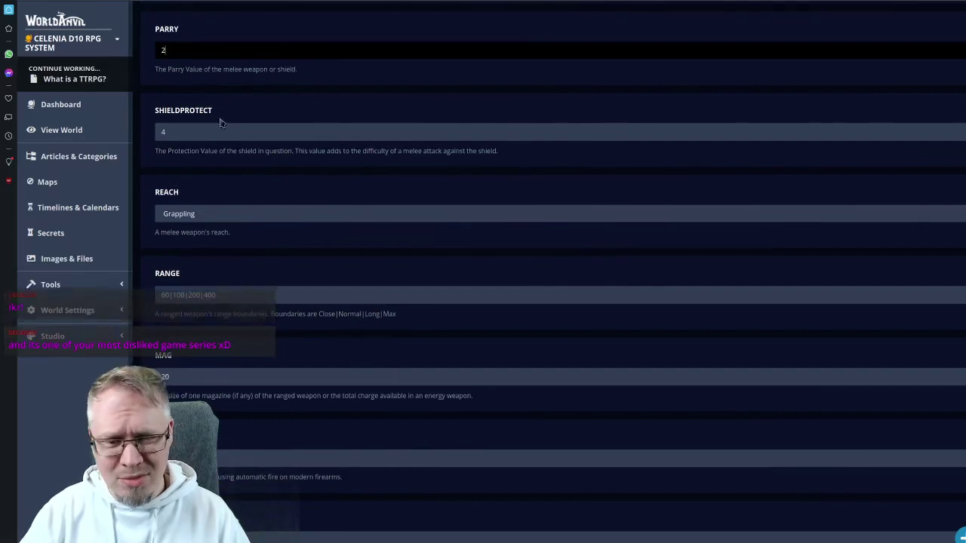
pyautogui.click(212, 216)
pyautogui.click(218, 181)
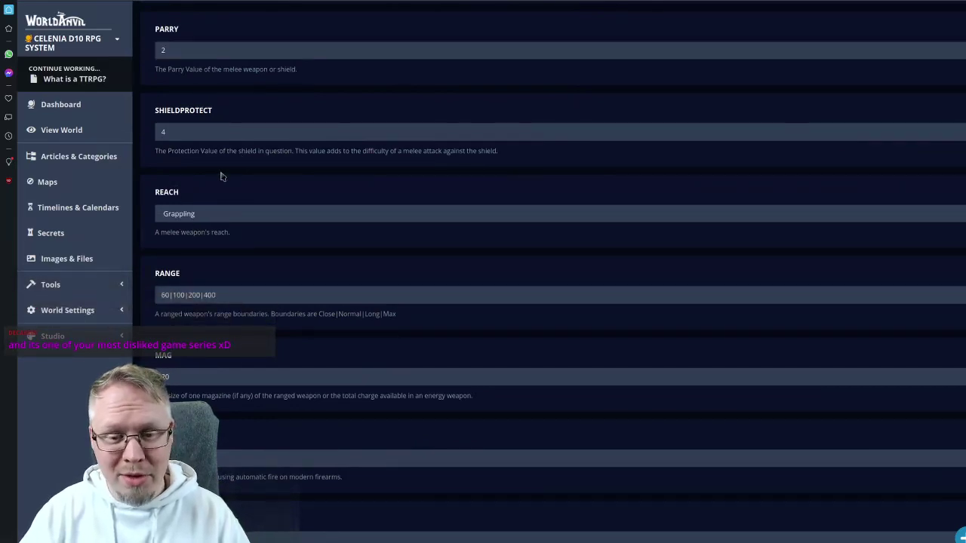
# - Tag the new Dagger sheet Medieval,Melee,Grappling,Weapon,One-handed, allow users to view and share it, and save the changes
pyautogui.scroll(-12, 226, 177)
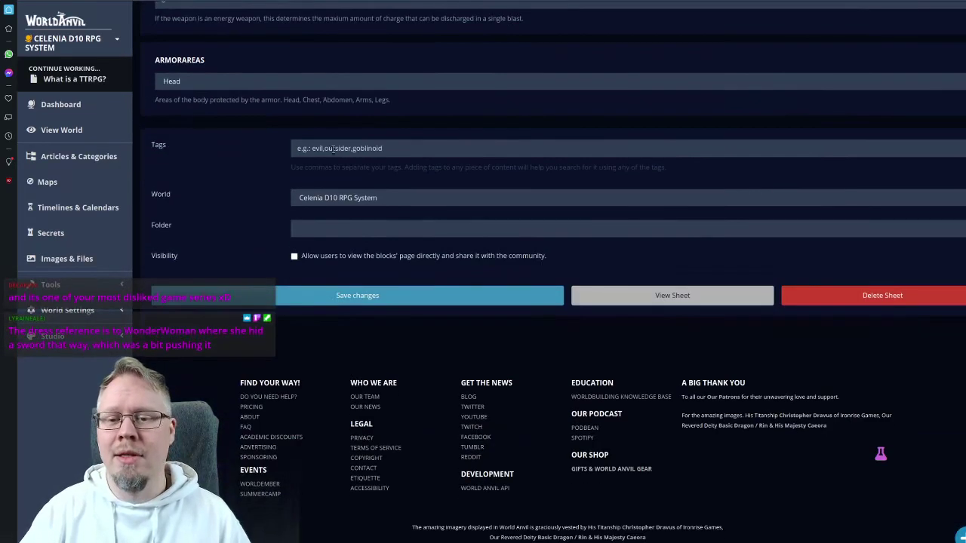
pyautogui.click(332, 149)
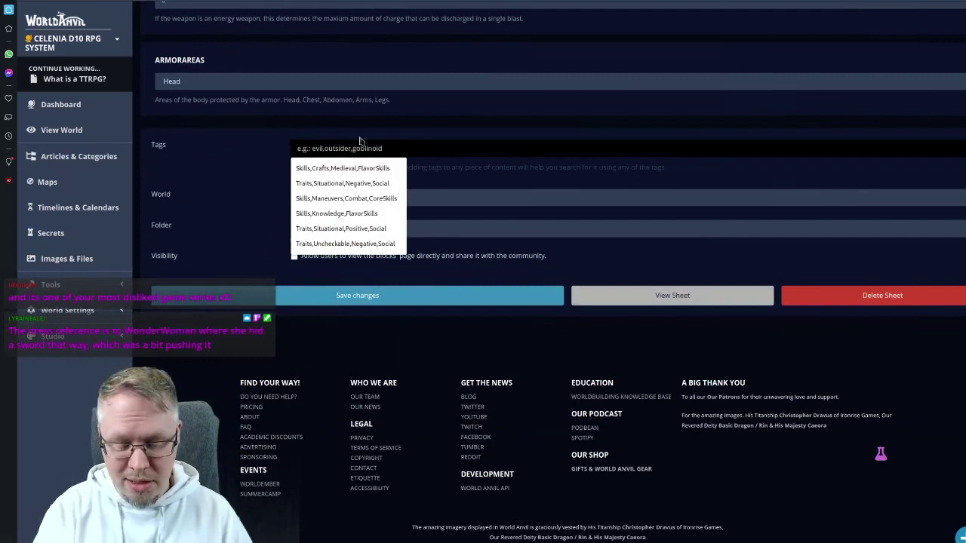
pyautogui.write('med')
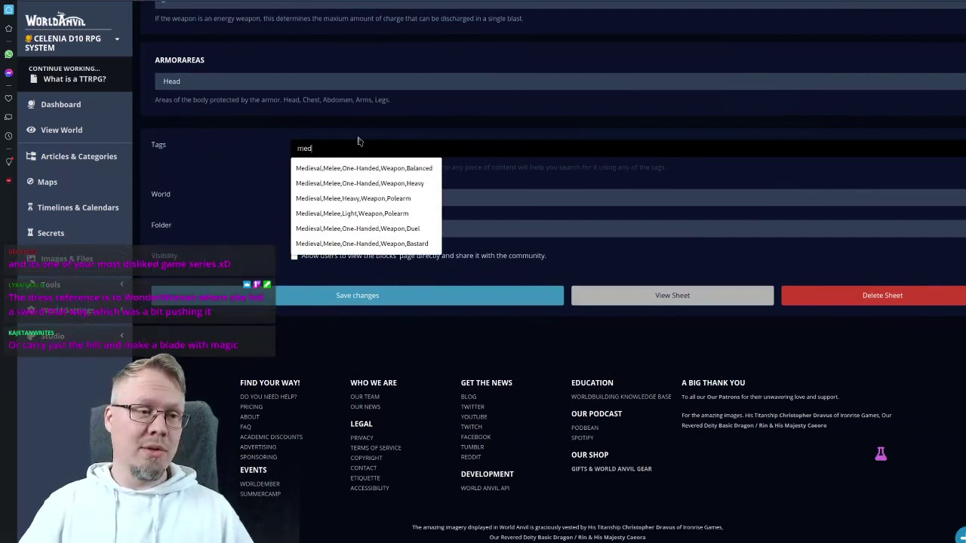
pyautogui.click(395, 214)
pyautogui.doubleClick(355, 149)
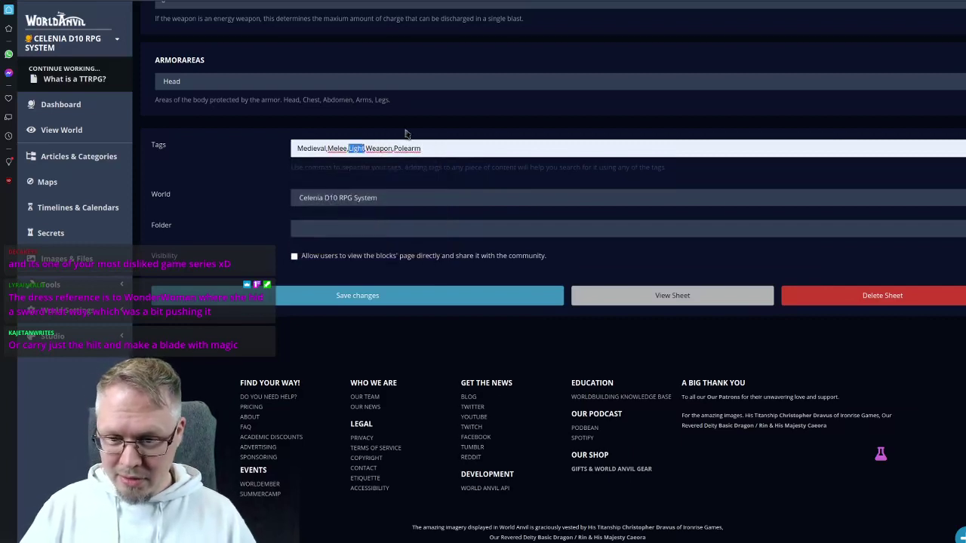
pyautogui.write('Grappling')
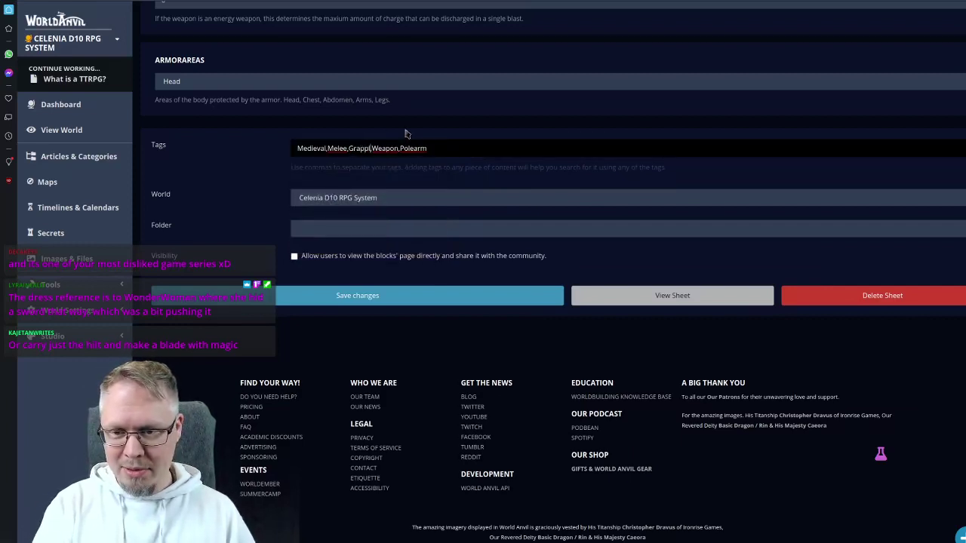
pyautogui.hotkey('ctrl', 'shift', 'Left')
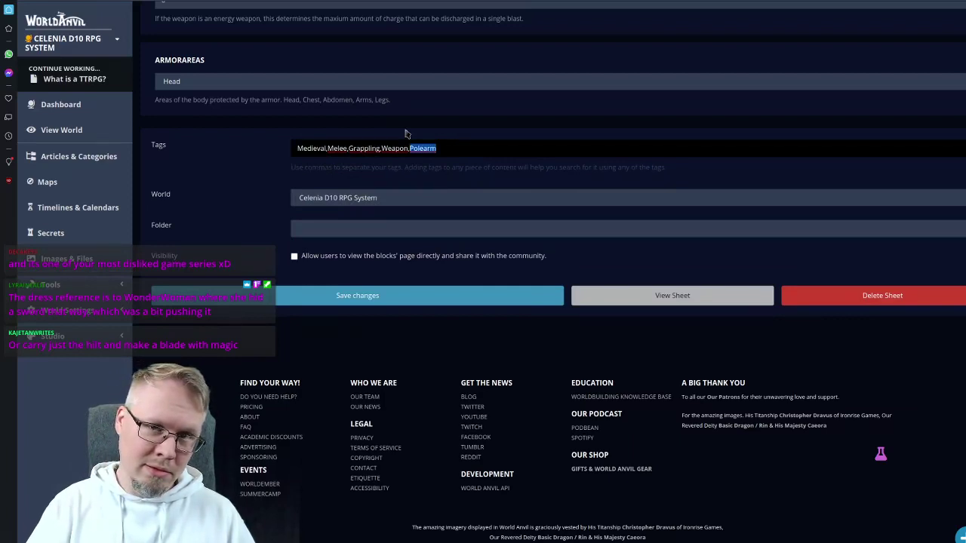
pyautogui.write('One-handed')
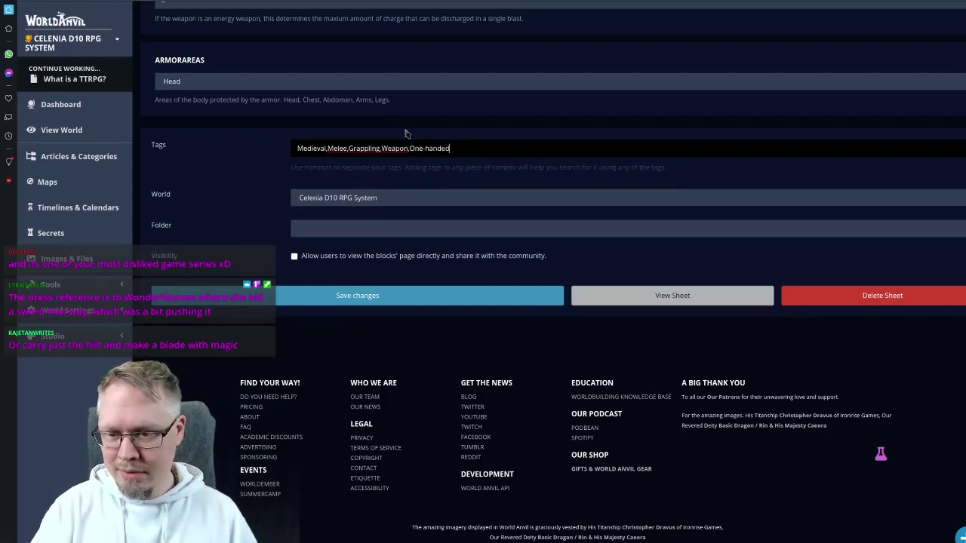
pyautogui.click(294, 256)
pyautogui.click(314, 298)
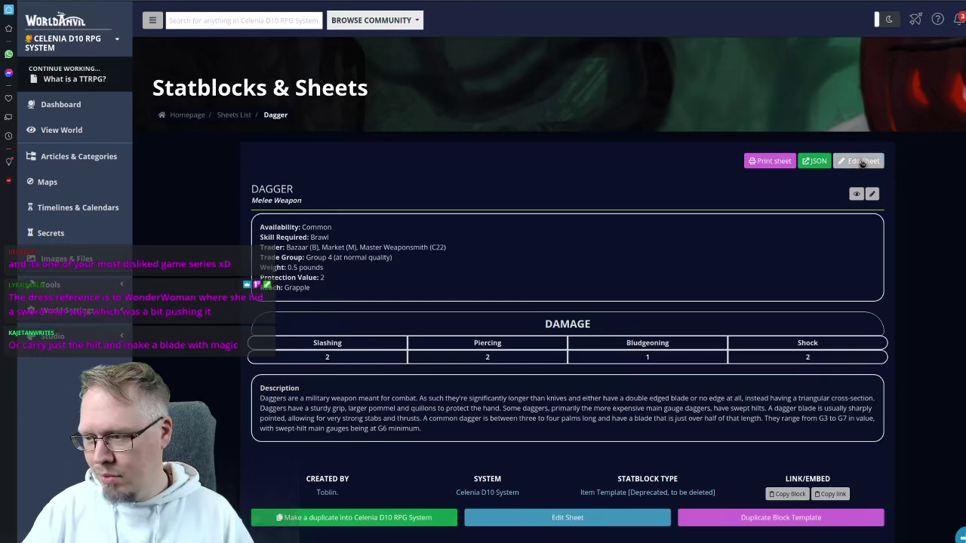
# - Open the deprecated Dagger sheet for editing and delete it permanently
pyautogui.click(863, 161)
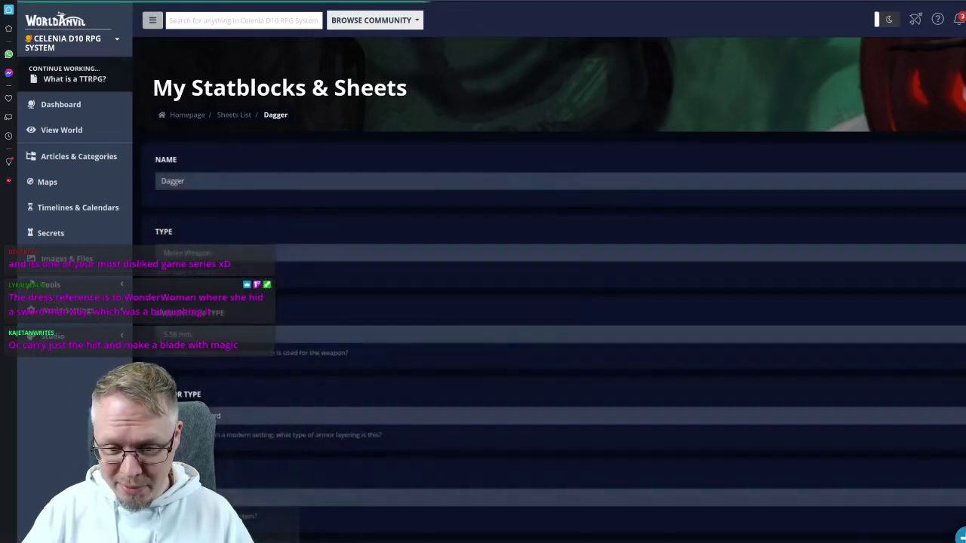
pyautogui.scroll(-10, 787, 129)
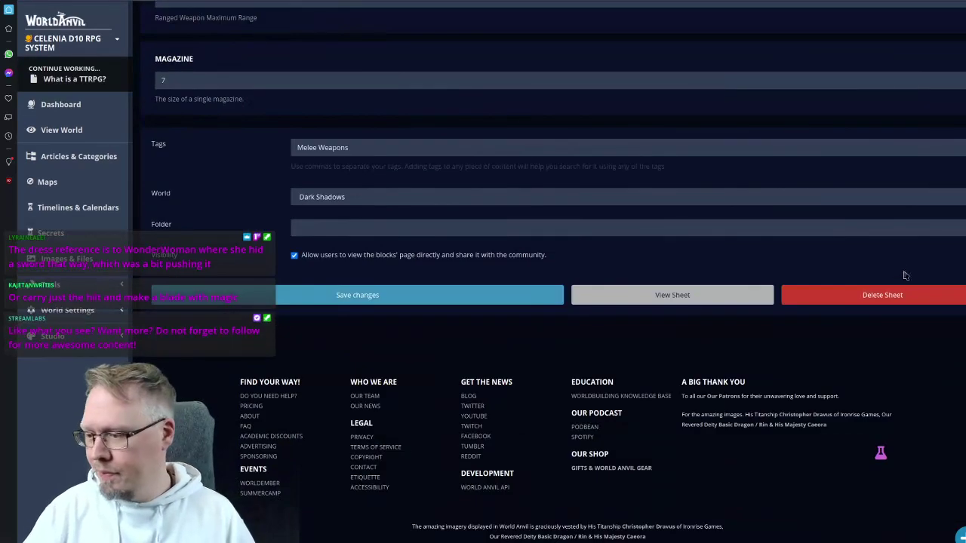
pyautogui.click(902, 295)
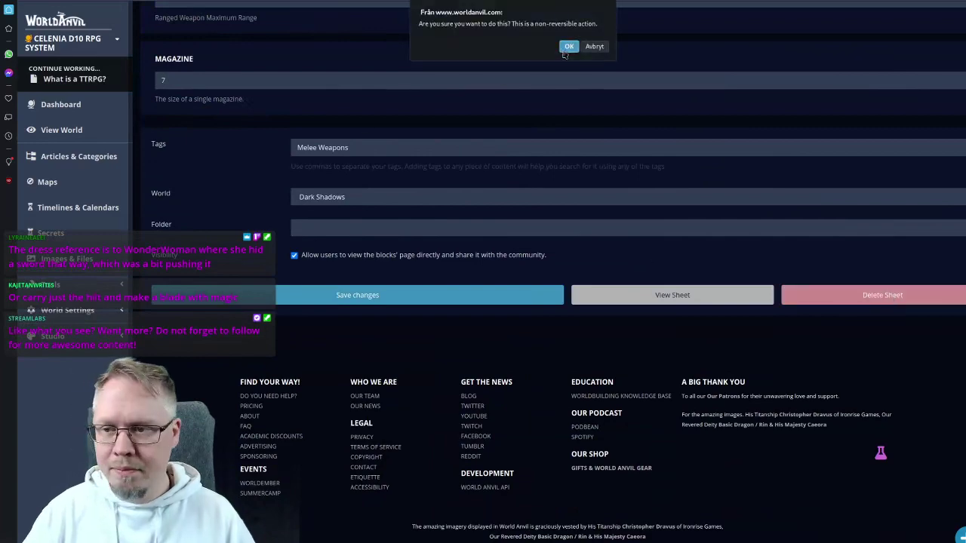
pyautogui.click(567, 49)
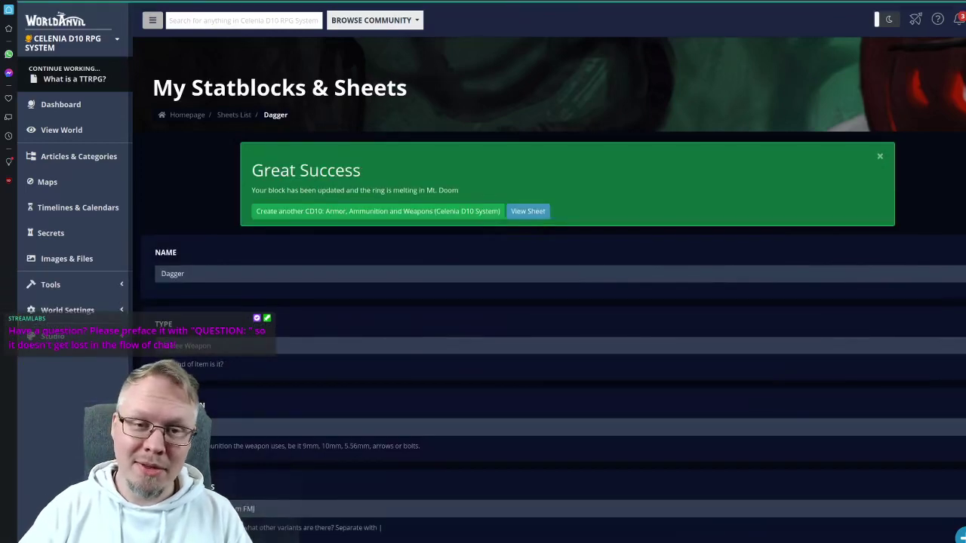
# - Create another CD10: Armor, Ammunition and Weapons sheet named Bat with the type Melee Weapon
pyautogui.click(453, 218)
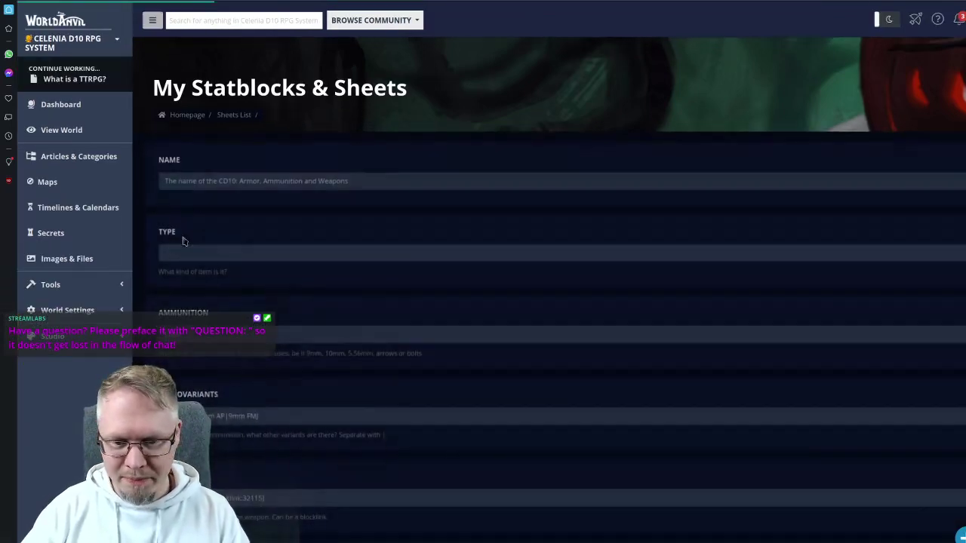
pyautogui.click(194, 187)
pyautogui.write('Bat')
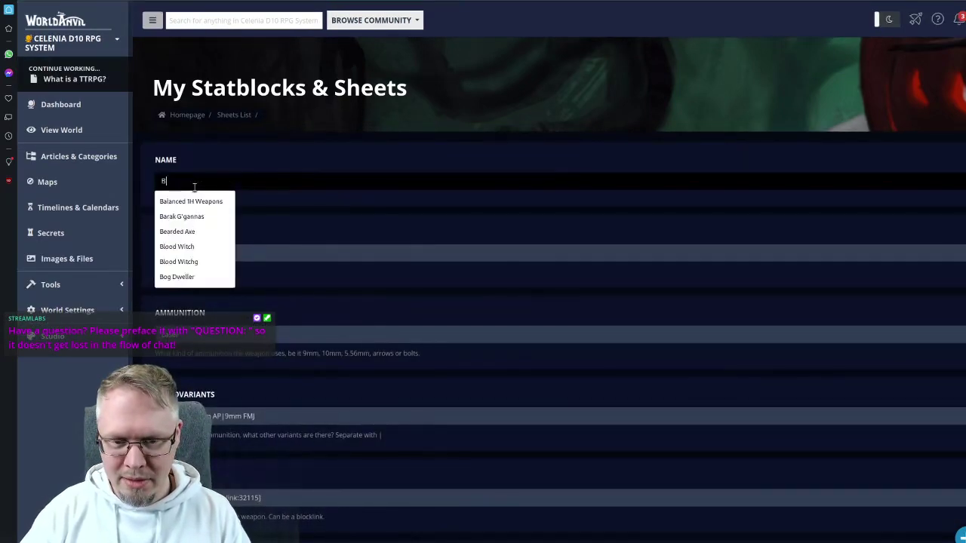
pyautogui.click(209, 214)
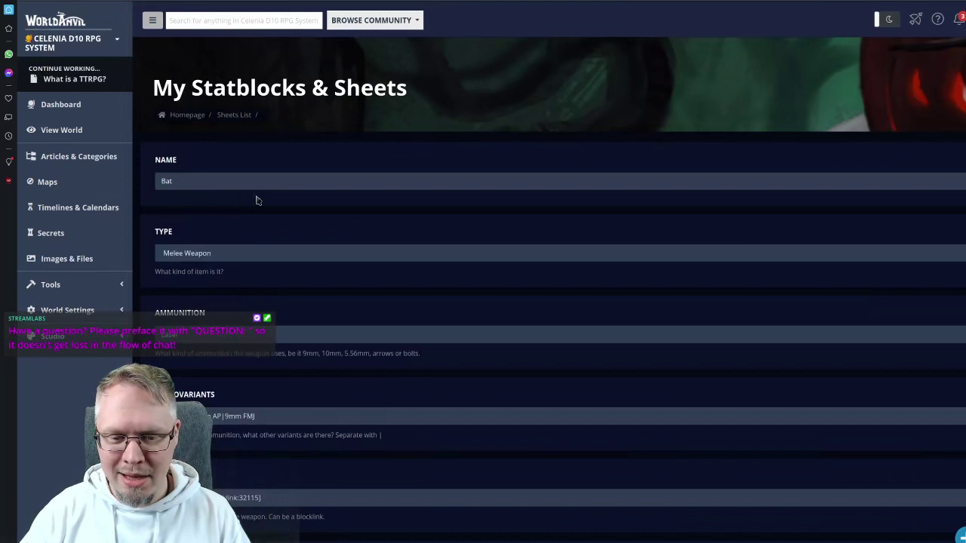
# - Find the Melee Weapons skill block in the sheets list and set the Bat's skill to [blocklink:63454]
pyautogui.scroll(-4, 201, 265)
pyautogui.click(200, 234)
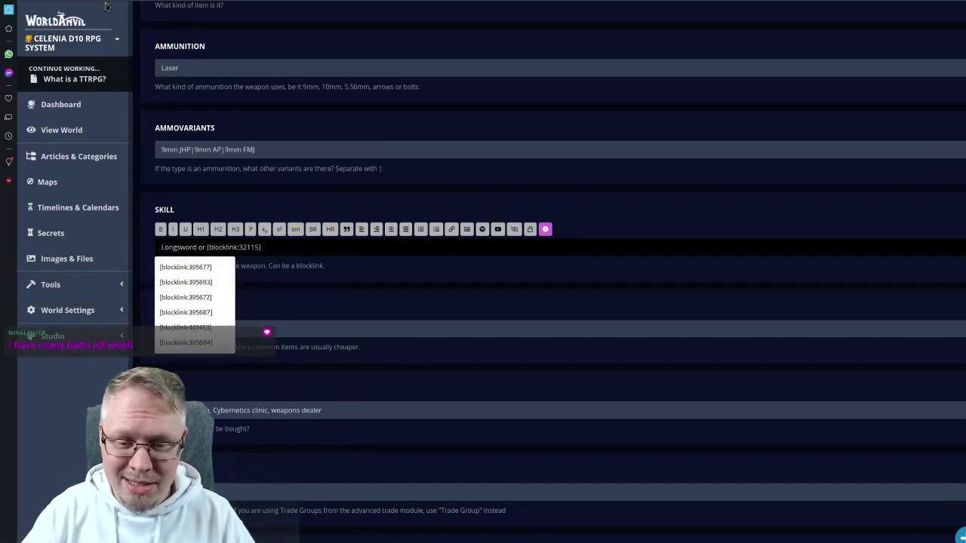
pyautogui.hotkey('ctrl', 'Tab')
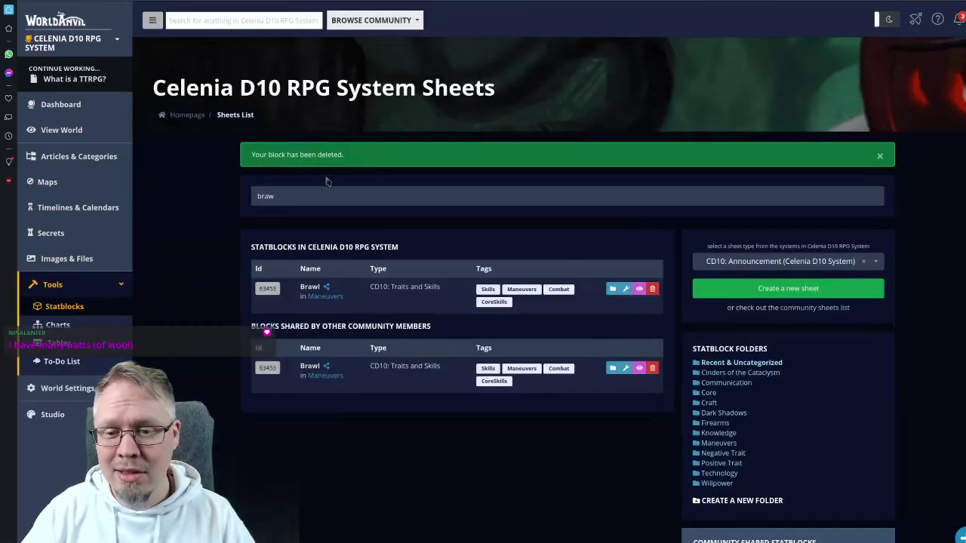
pyautogui.write('melee')
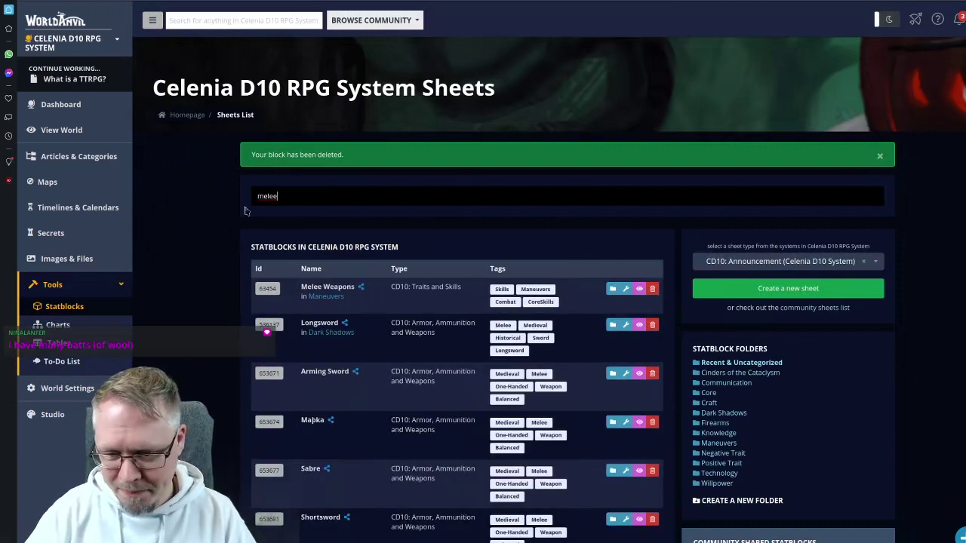
pyautogui.click(261, 298)
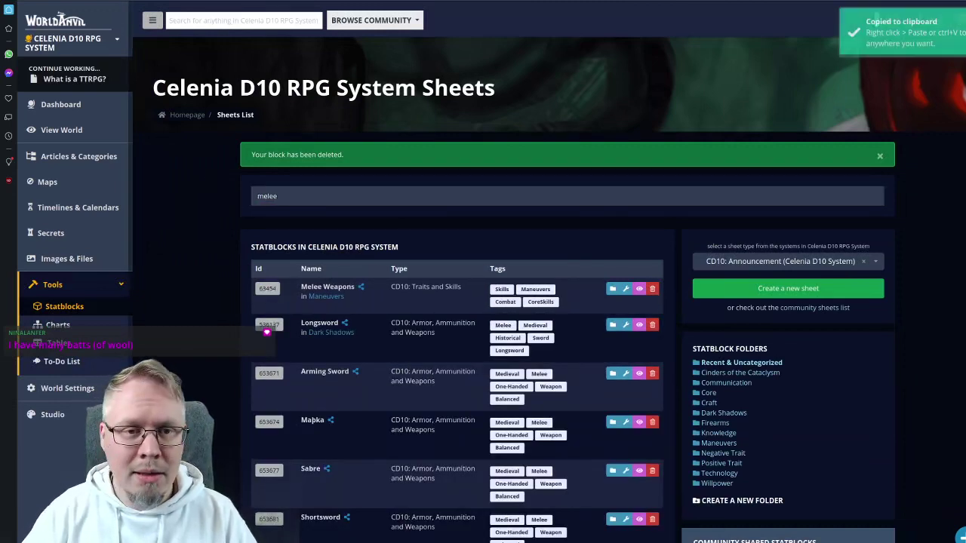
pyautogui.hotkey('ctrl', 'Tab')
pyautogui.hotkey('ctrl', 'a')
pyautogui.hotkey('ctrl', 'v')
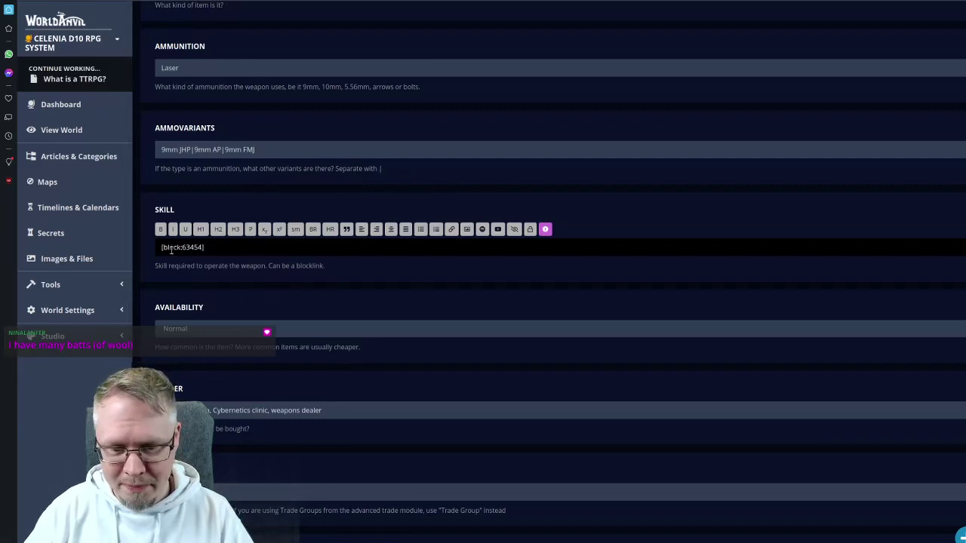
pyautogui.write('link')
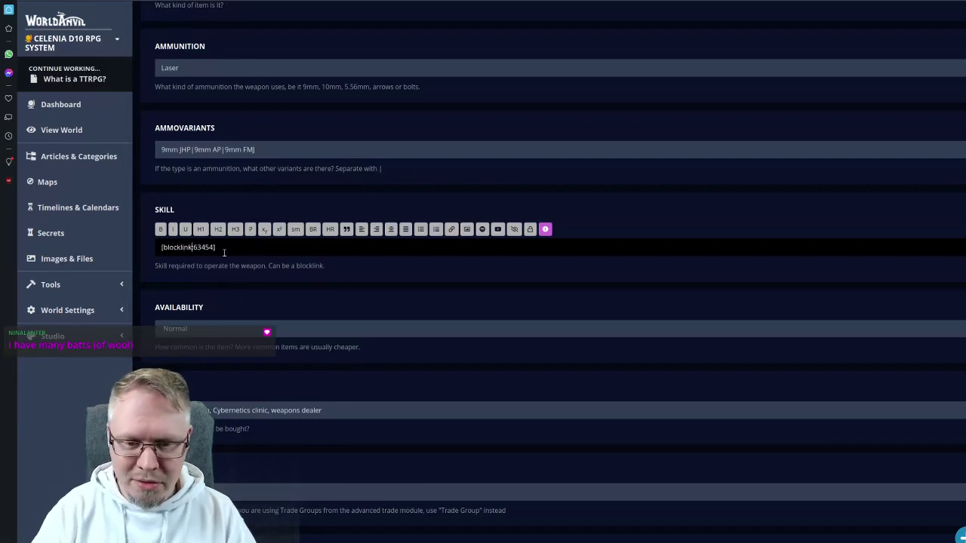
pyautogui.click(265, 286)
# - Consult the deprecated Bat sheet and set the new sheet's price to 80 Cr
pyautogui.scroll(-2, 274, 283)
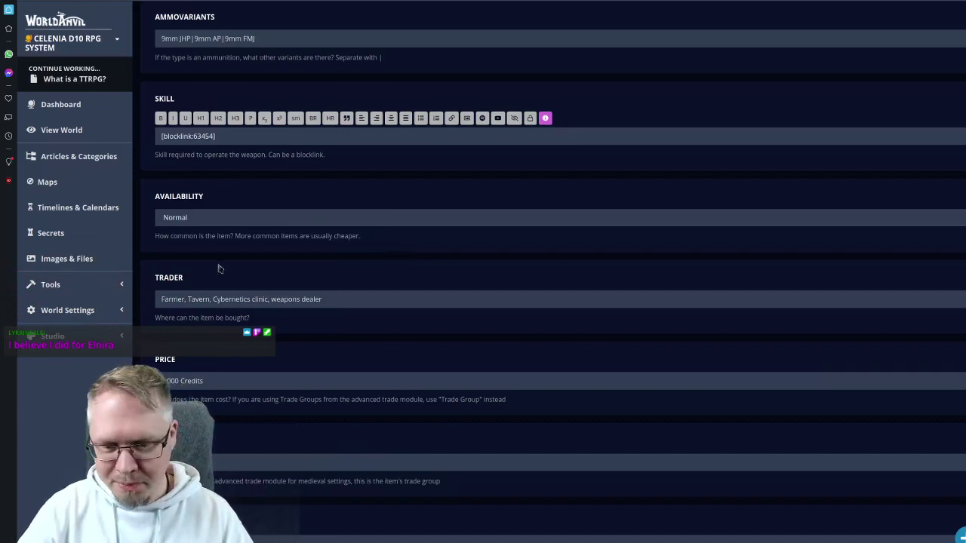
pyautogui.scroll(-2, 281, 251)
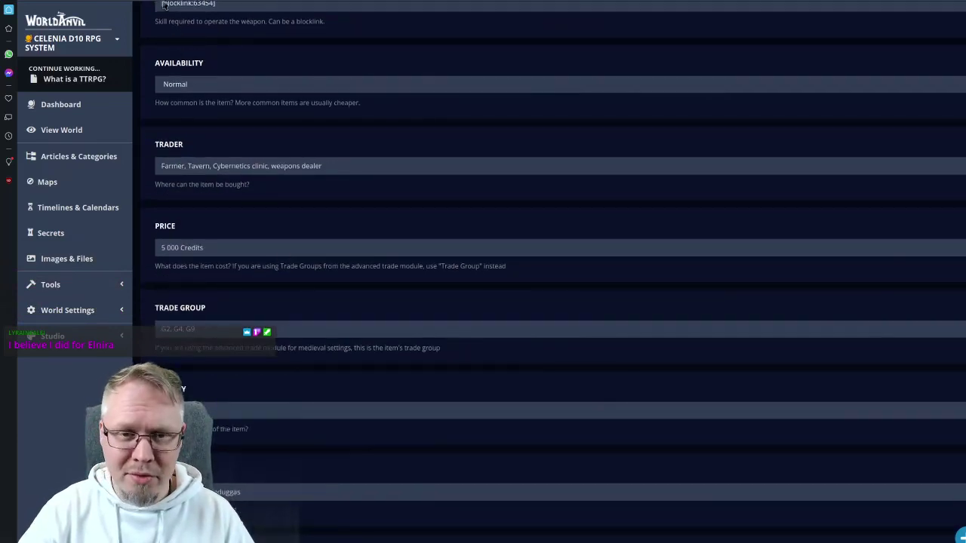
pyautogui.click(164, 4)
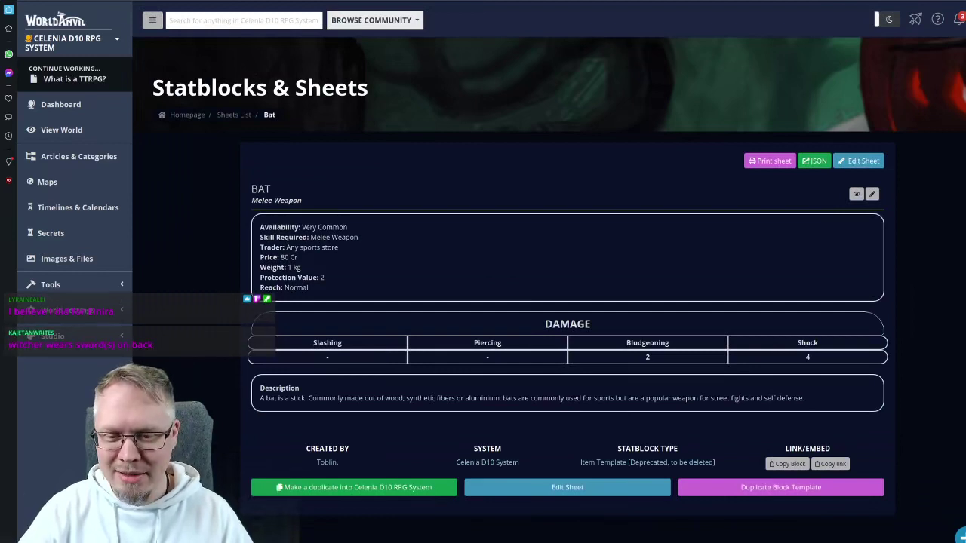
pyautogui.hotkey('ctrl', 'Tab')
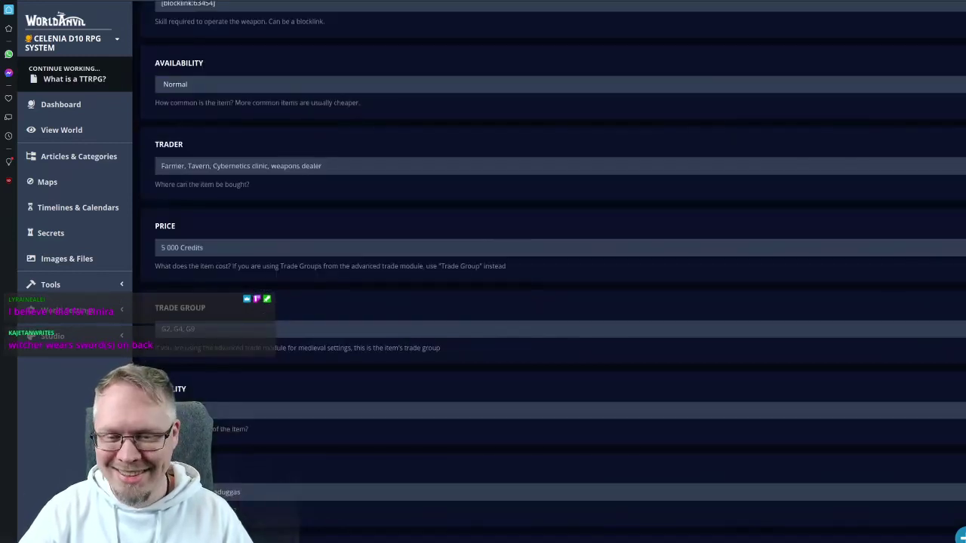
pyautogui.click(194, 249)
pyautogui.hotkey('ctrl', 'a')
pyautogui.write('80')
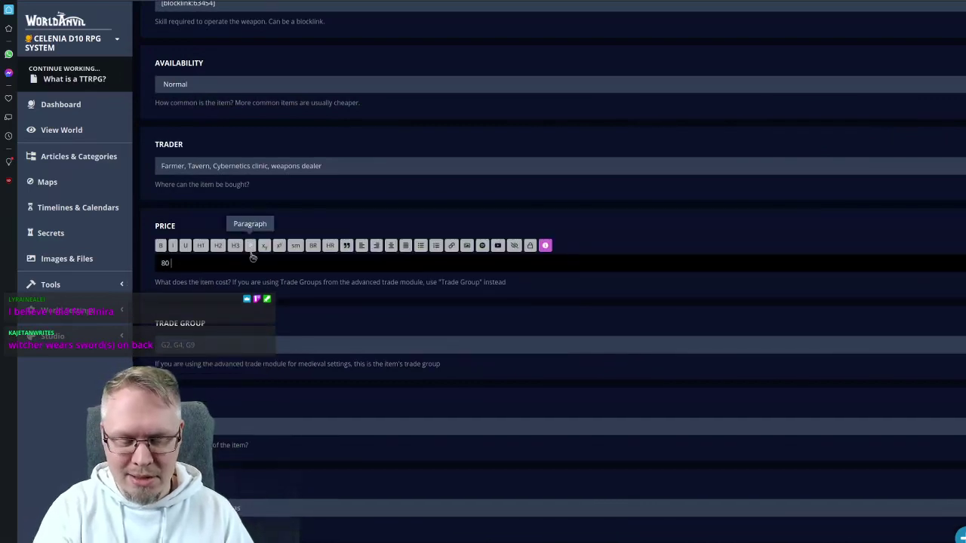
pyautogui.write(' Cr')
# - Check the trader on the deprecated Bat sheet and set the new sheet's trader to "Any sports store"
pyautogui.hotkey('ctrl', 'shift', 'Tab')
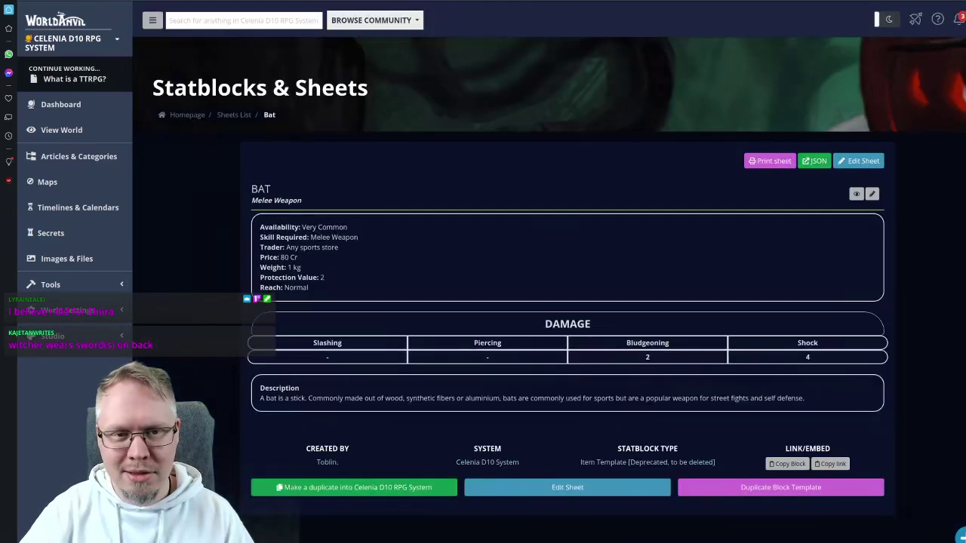
pyautogui.hotkey('ctrl', 'Tab')
pyautogui.press('Tab')
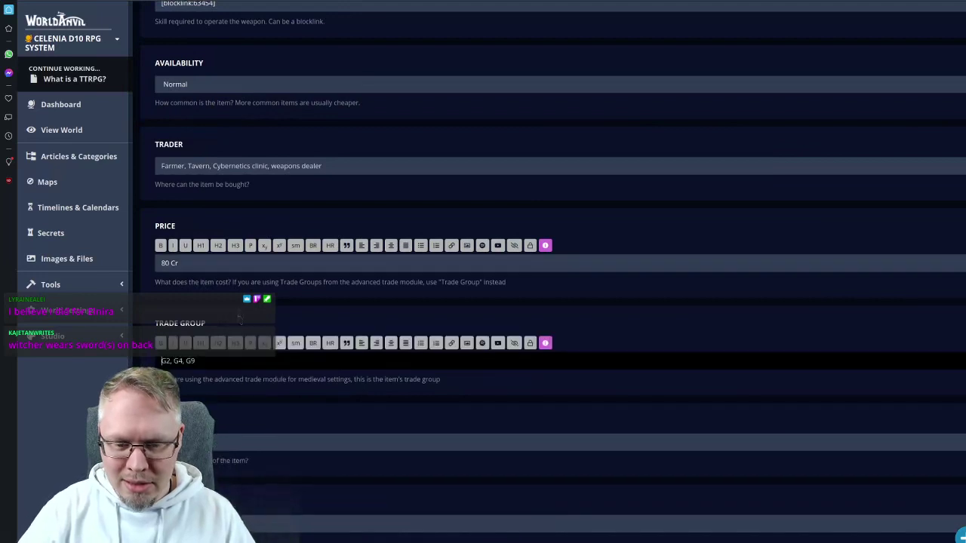
pyautogui.click(211, 166)
pyautogui.hotkey('ctrl', 'a')
pyautogui.write('Any spaorts')
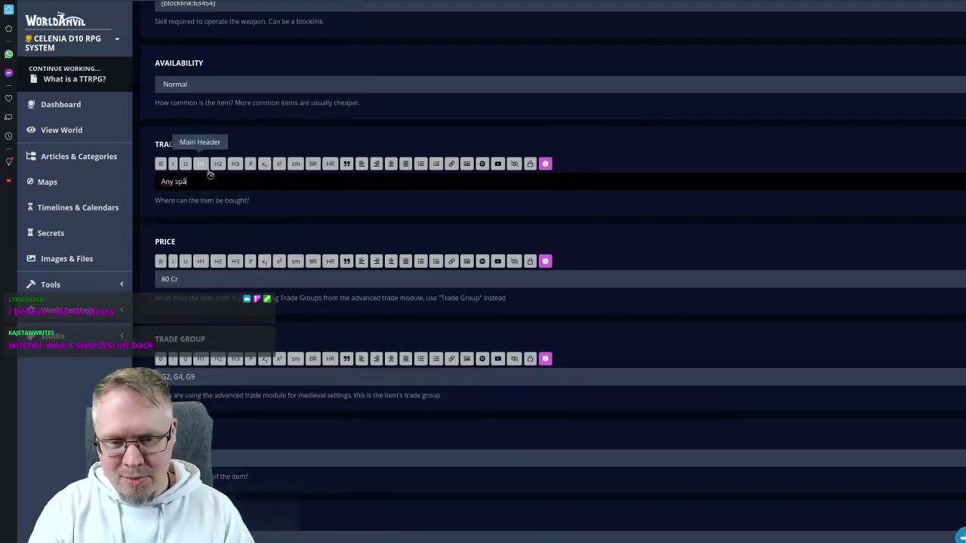
pyautogui.press('BackSpace')
pyautogui.press('BackSpace')
pyautogui.press('BackSpace')
pyautogui.press('BackSpace')
pyautogui.press('BackSpace')
pyautogui.write('orts')
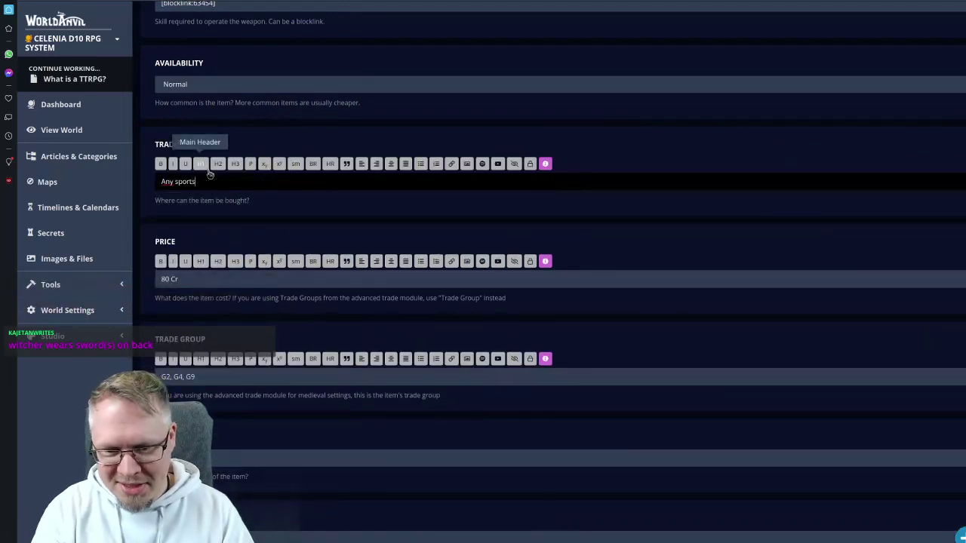
pyautogui.write(' store')
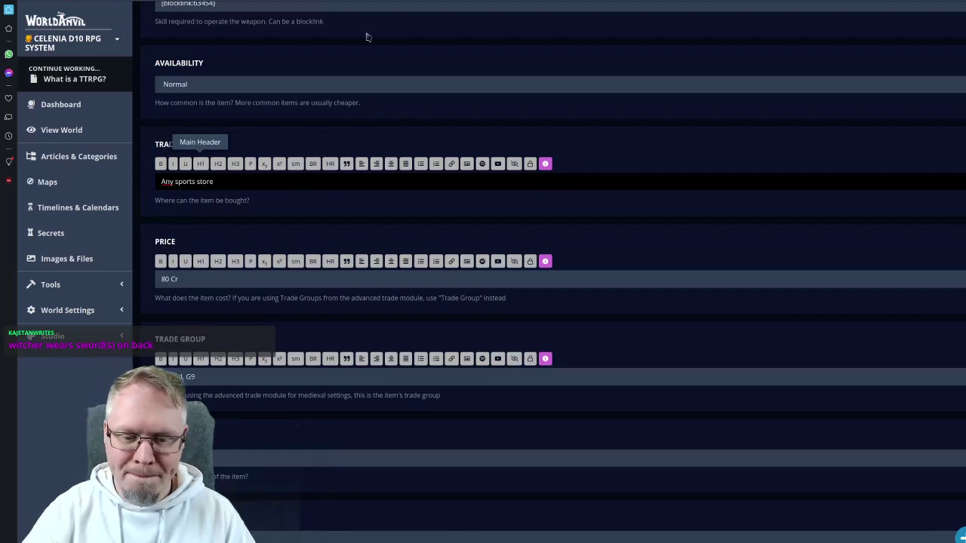
# - Set the new Bat sheet's weight to 1 kg
pyautogui.scroll(-2, 281, 211)
pyautogui.scroll(-3, 281, 211)
pyautogui.click(201, 266)
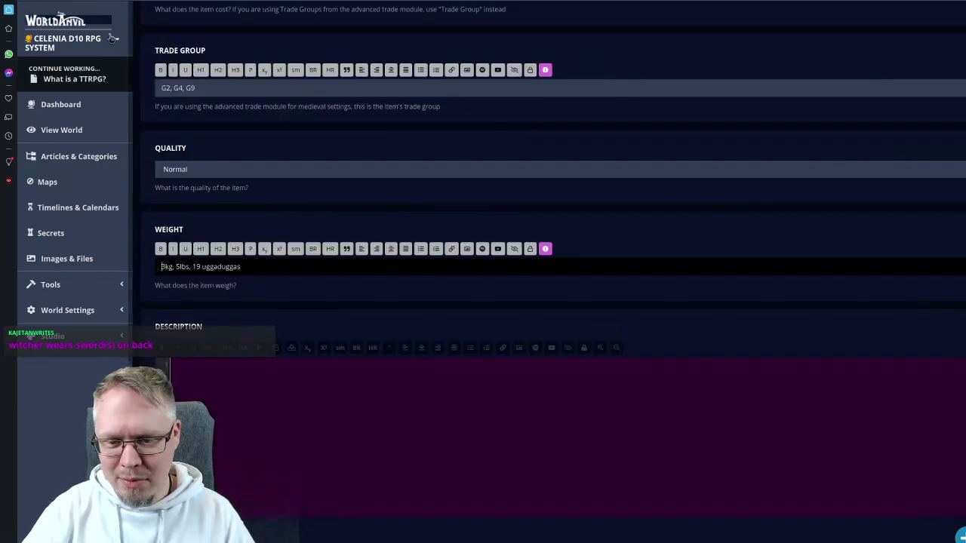
pyautogui.write('1 kg')
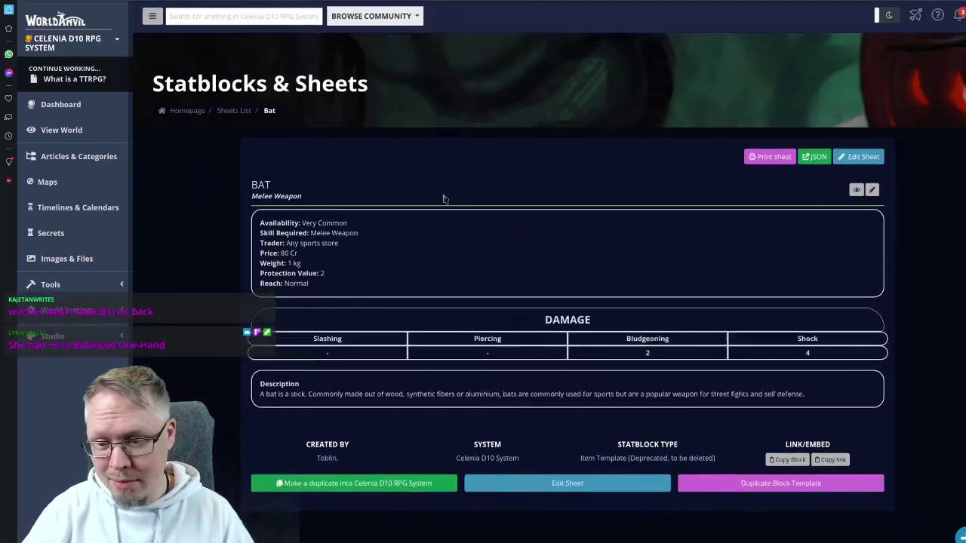
# - Copy the description text from the deprecated Bat sheet into the new Bat sheet's description
pyautogui.scroll(-2, 280, 300)
pyautogui.moveTo(259, 287)
pyautogui.mouseDown()
pyautogui.moveTo(614, 306)
pyautogui.moveTo(830, 298)
pyautogui.moveTo(804, 287)
pyautogui.moveTo(248, 280)
pyautogui.moveTo(248, 290)
pyautogui.mouseUp()
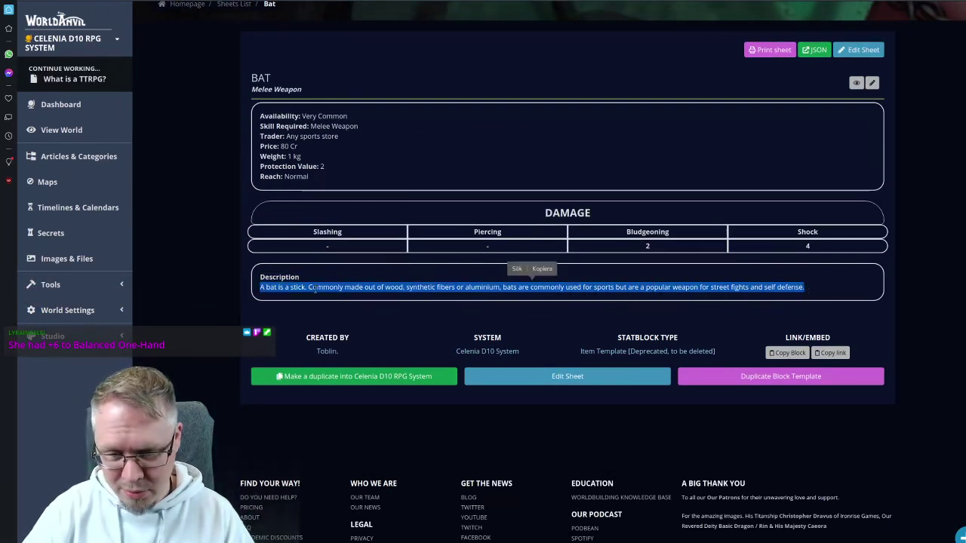
pyautogui.click(390, 270)
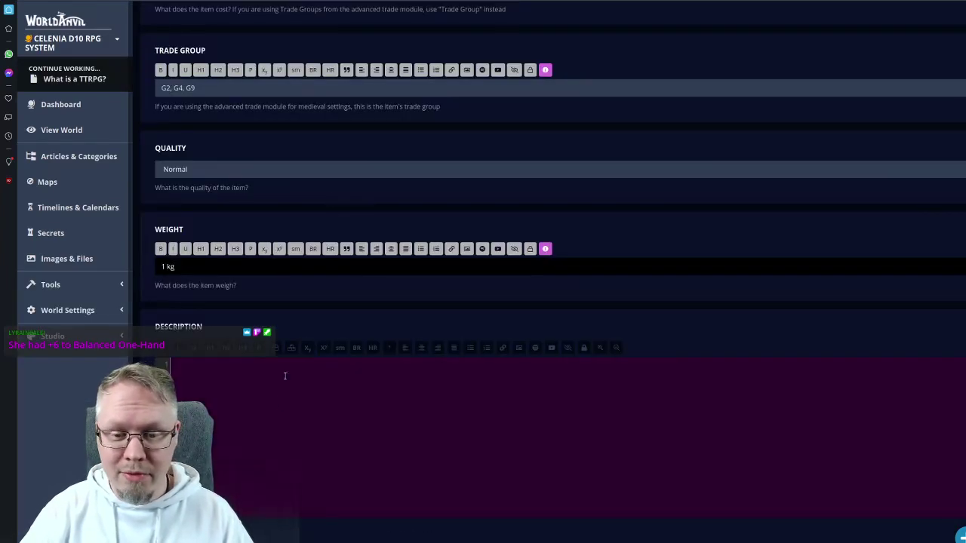
pyautogui.hotkey('ctrl', 'v')
# - Set the new Bat sheet's slash and pierce damage to a dash
pyautogui.scroll(-5, 382, 291)
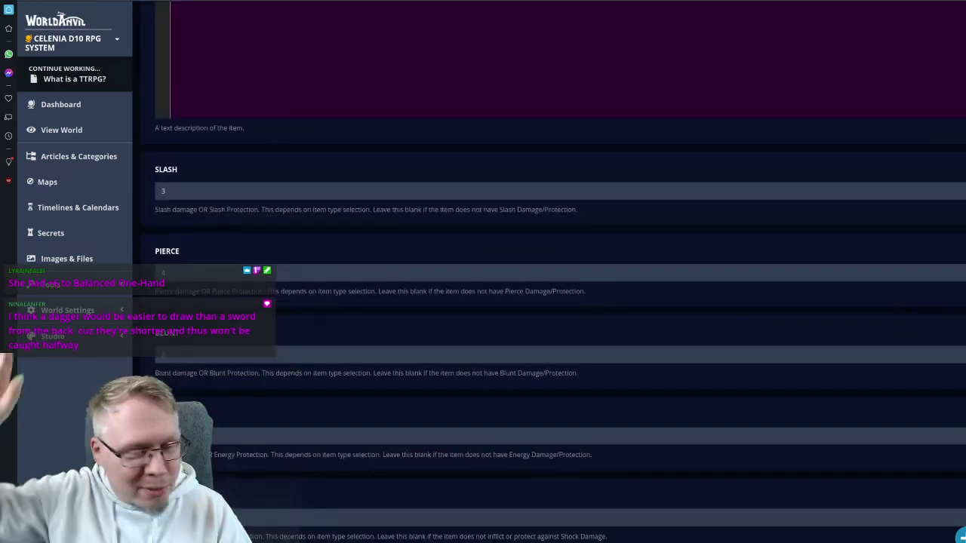
pyautogui.click(205, 191)
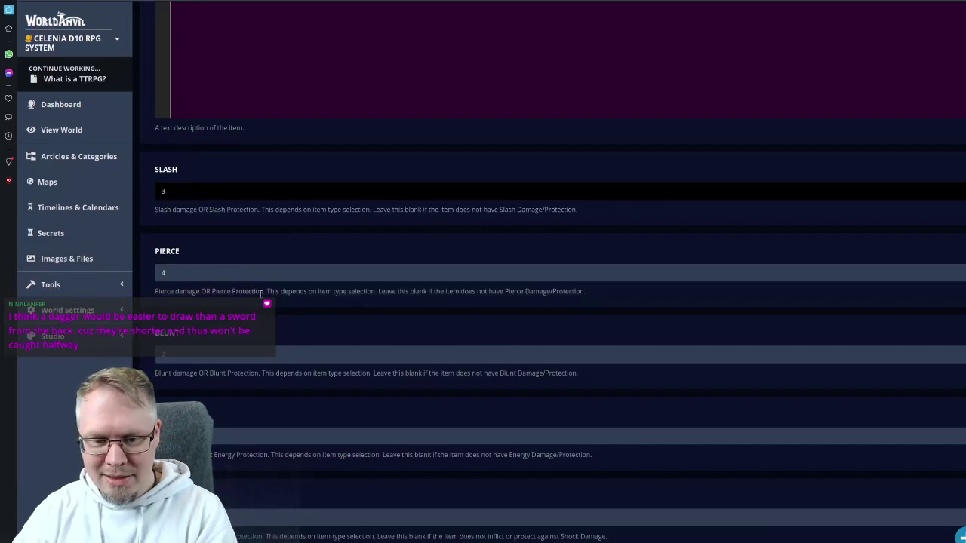
pyautogui.press('BackSpace')
pyautogui.write('0')
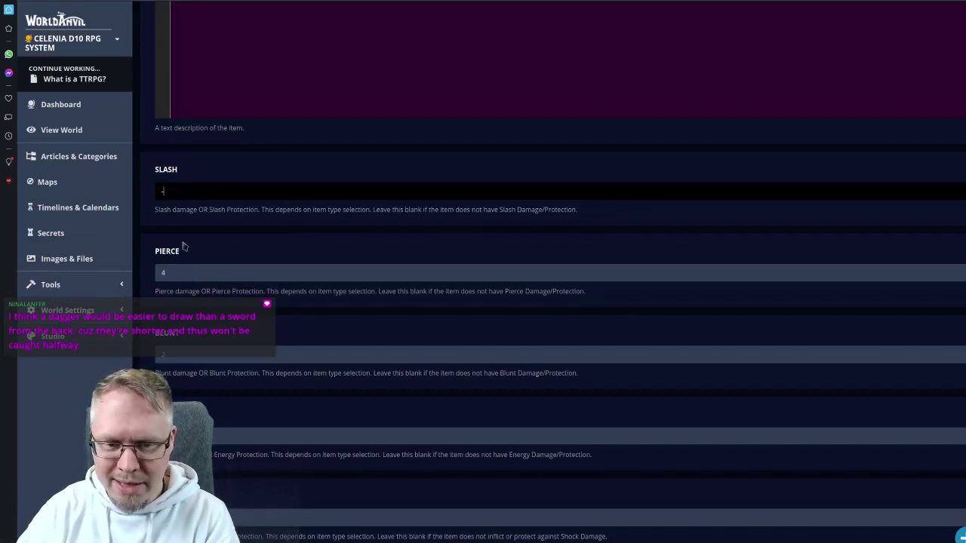
pyautogui.click(184, 271)
# - Consult the deprecated Bat sheet's damage table and set the new sheet's blunt damage to 2 and shock damage to 4
pyautogui.click(183, 359)
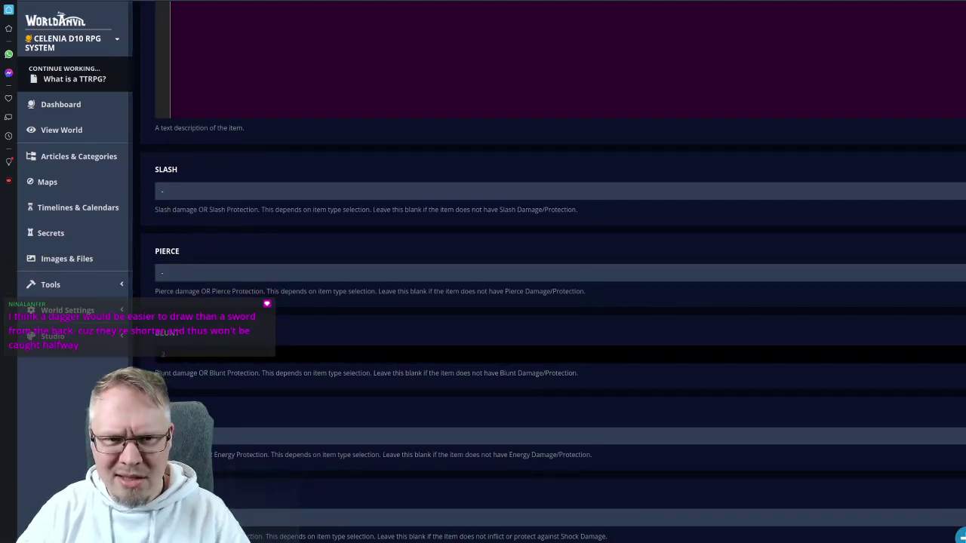
pyautogui.press('Return')
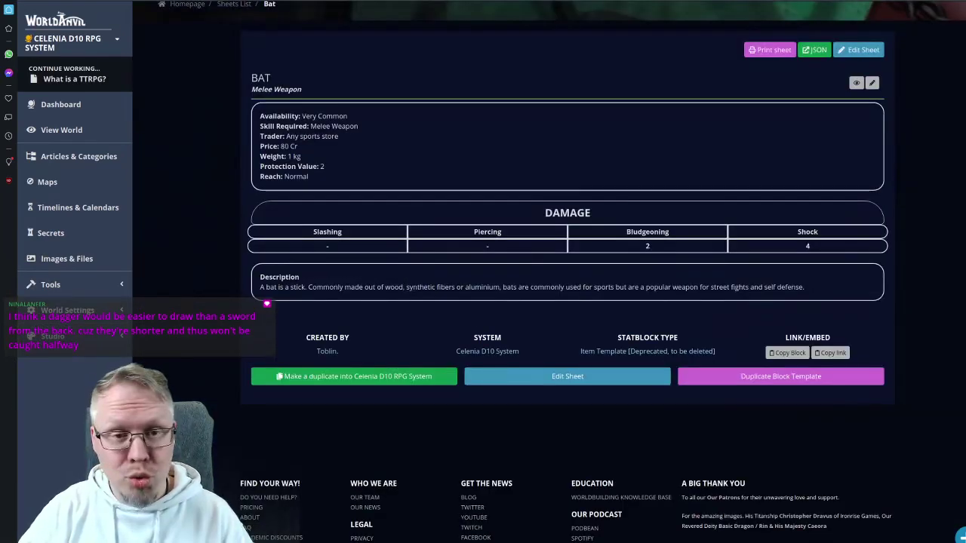
pyautogui.hotkey('alt', 'Left')
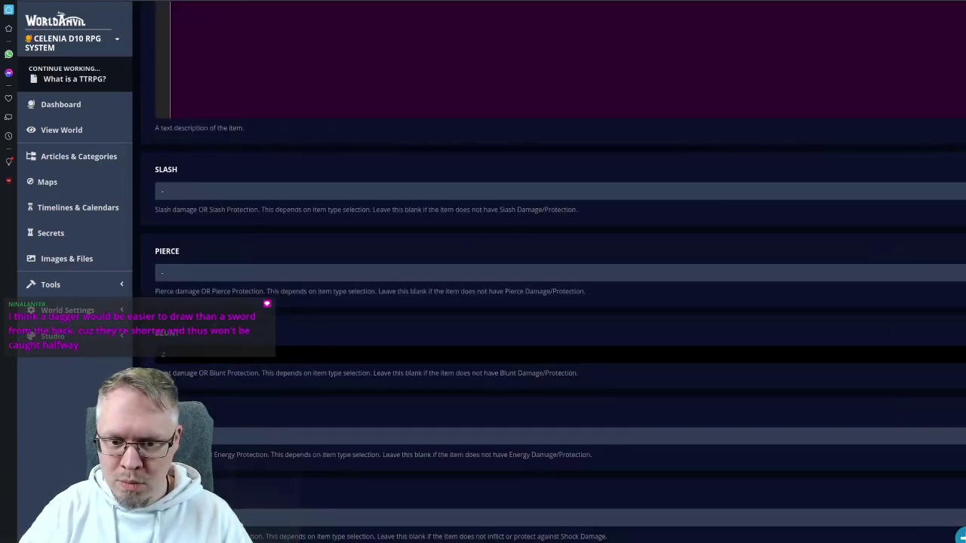
pyautogui.press('Tab')
pyautogui.press('Tab')
pyautogui.press('Tab')
pyautogui.scroll(-10, 239, 442)
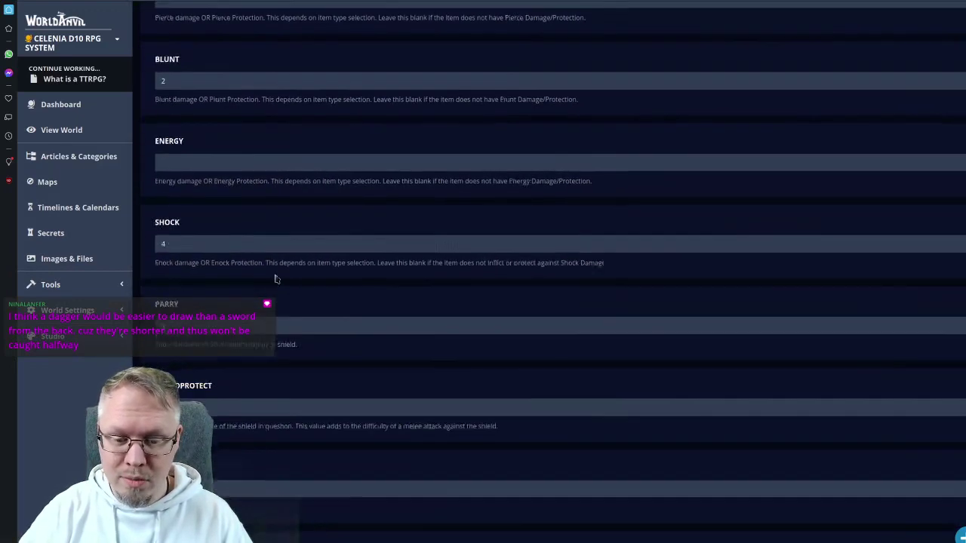
# - Consult the deprecated Bat sheet, set the new sheet's parry value to 2 and open its reach options
pyautogui.press('Return')
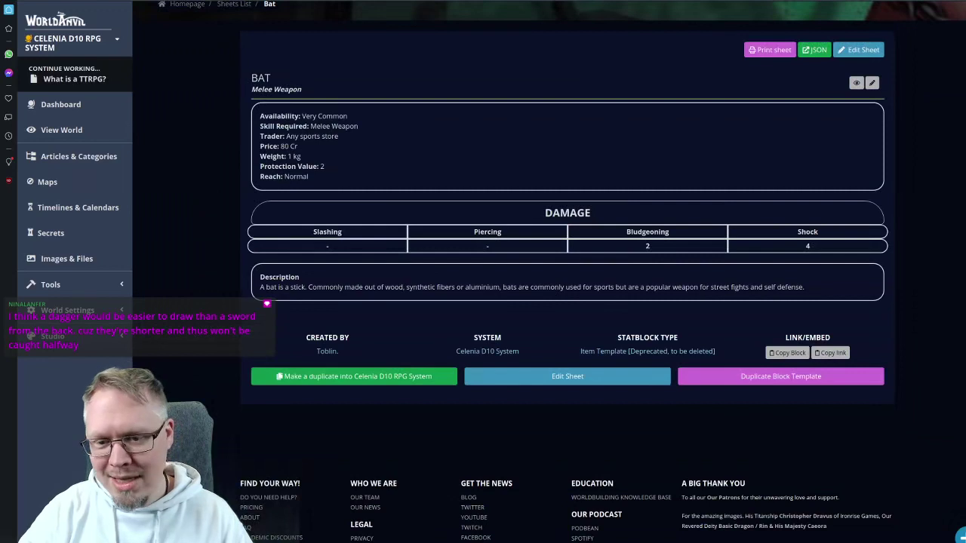
pyautogui.hotkey('alt', 'Left')
pyautogui.click(196, 172)
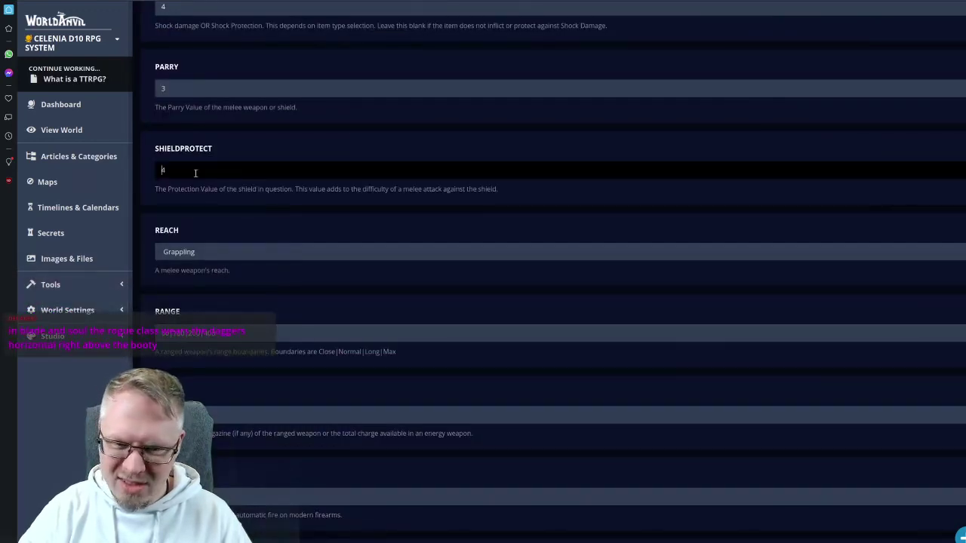
pyautogui.click(200, 89)
pyautogui.press('BackSpace')
pyautogui.write('2')
pyautogui.click(204, 253)
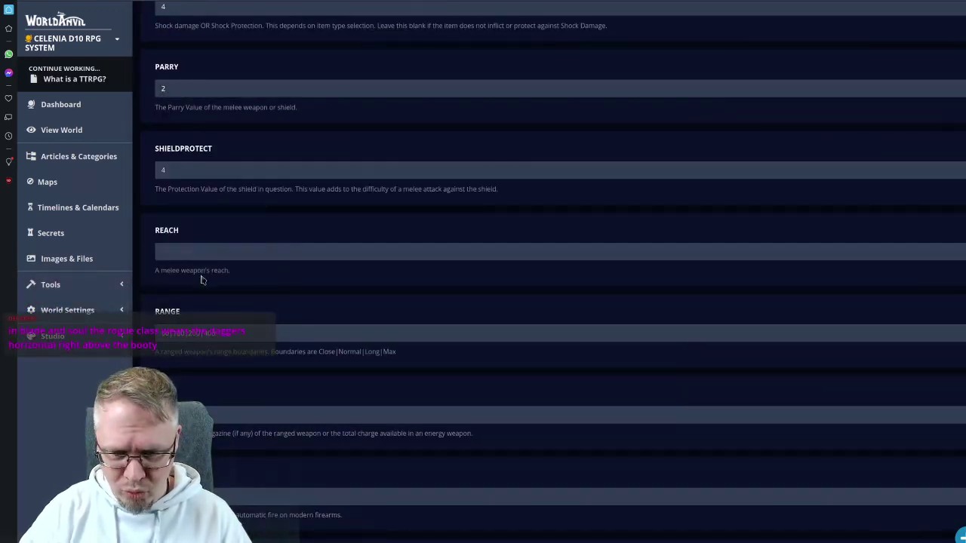
# - Set the new Bat sheet's tags to Modern,Melee,Blunt, starting from a previously used medieval melee tag set
pyautogui.scroll(-6, 244, 233)
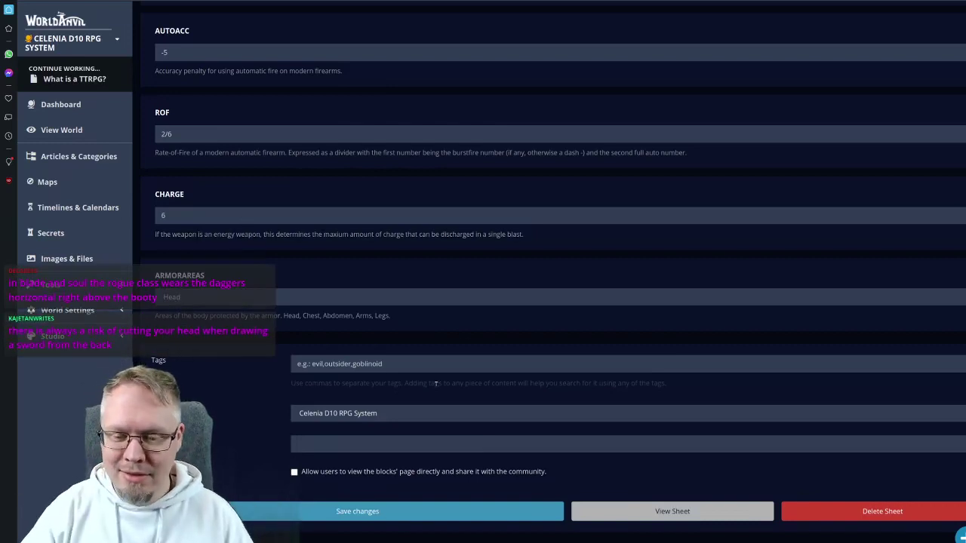
pyautogui.click(359, 363)
pyautogui.write('m')
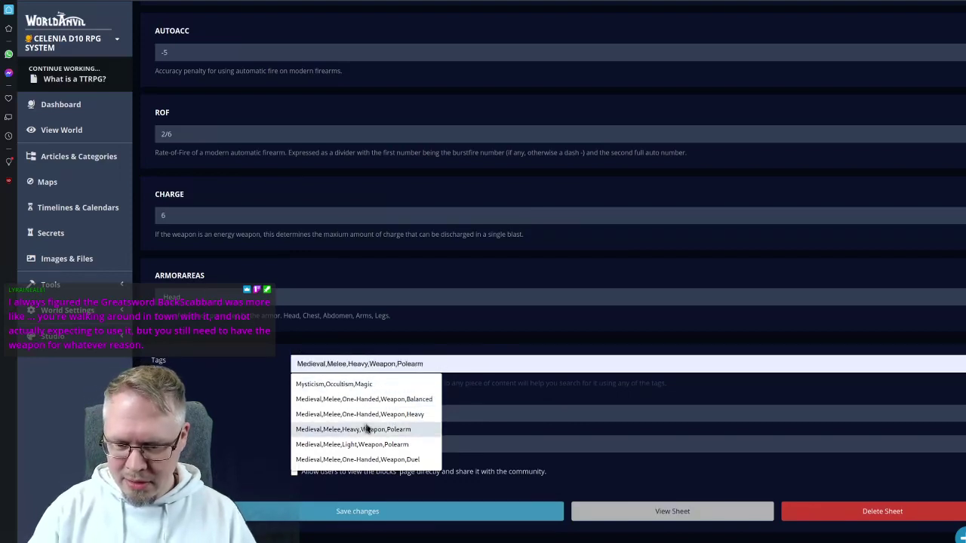
pyautogui.click(354, 429)
pyautogui.moveTo(350, 364); pyautogui.dragTo(567, 378)
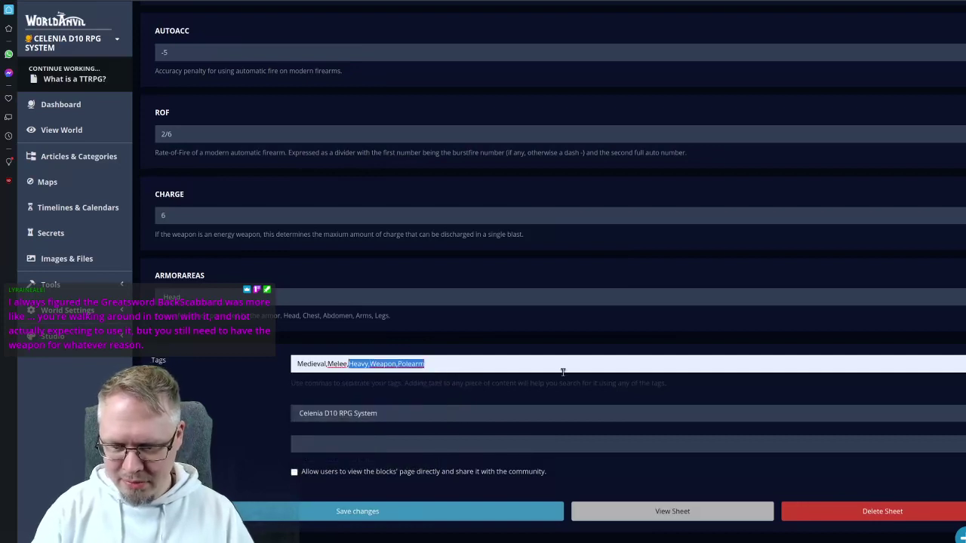
pyautogui.press('BackSpace')
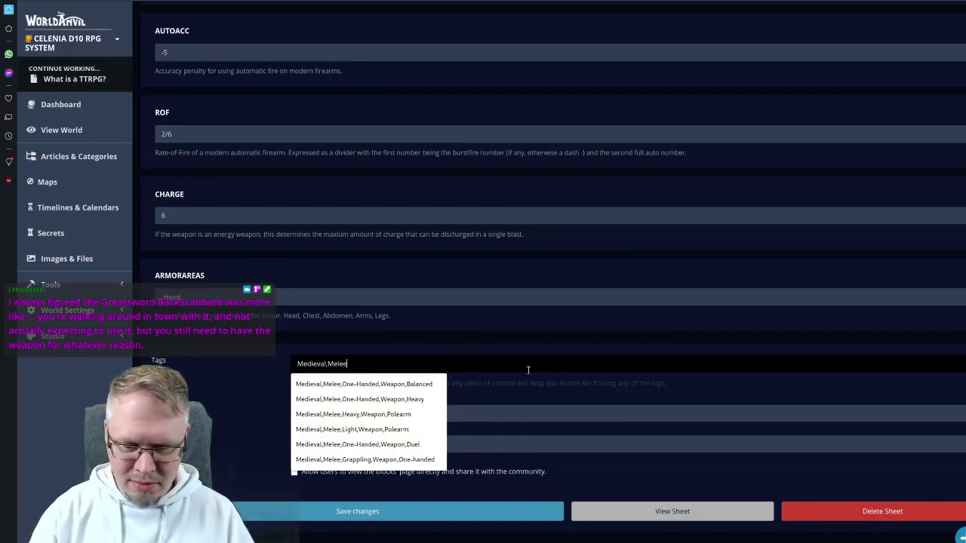
pyautogui.doubleClick(318, 364)
pyautogui.write('Modern')
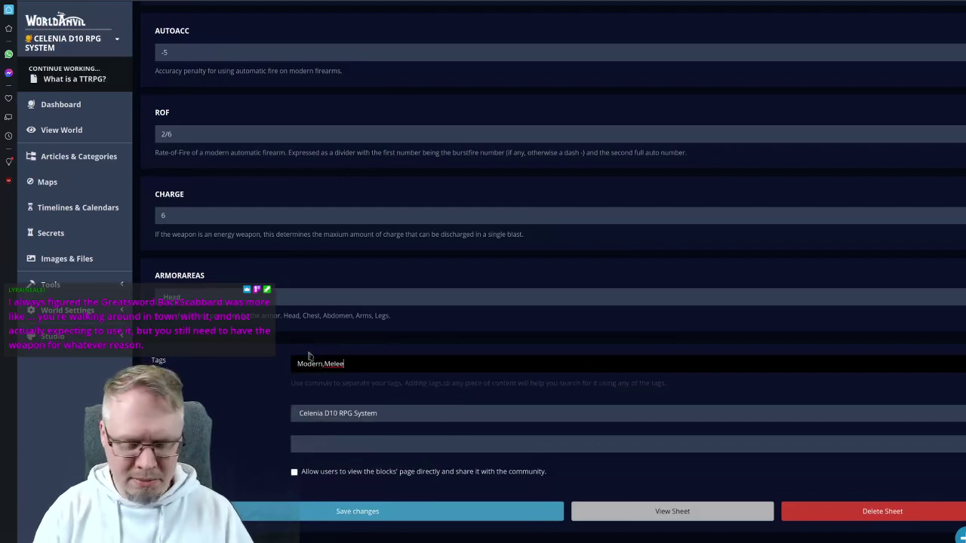
pyautogui.write(',Melee,Blunt')
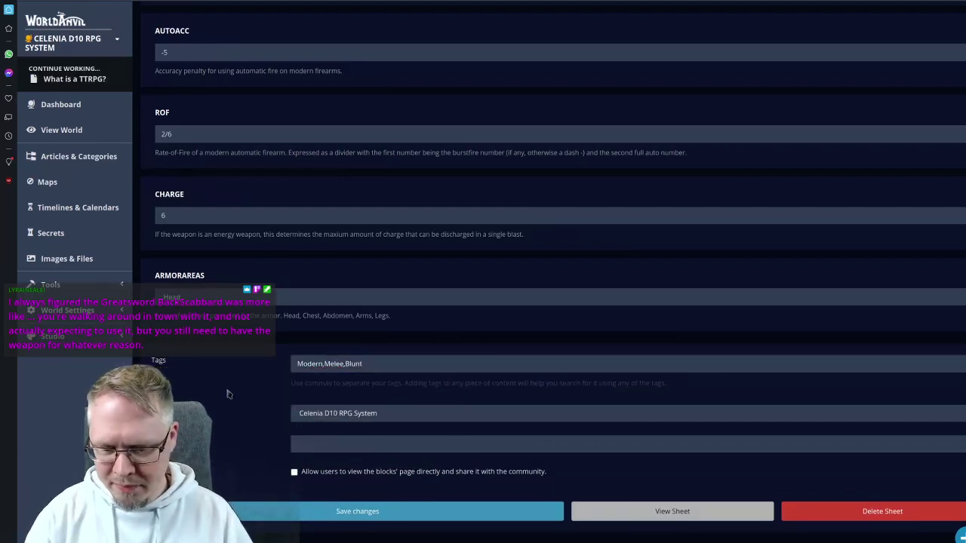
# - Allow users to view and share the Bat block's page and try to save the sheet
pyautogui.click(294, 472)
pyautogui.click(291, 511)
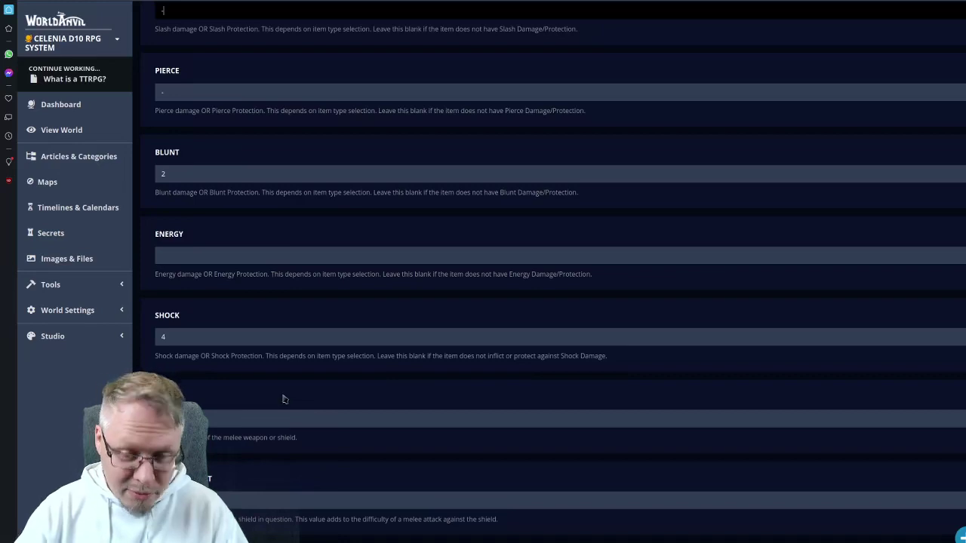
pyautogui.scroll(-15, 384, 310)
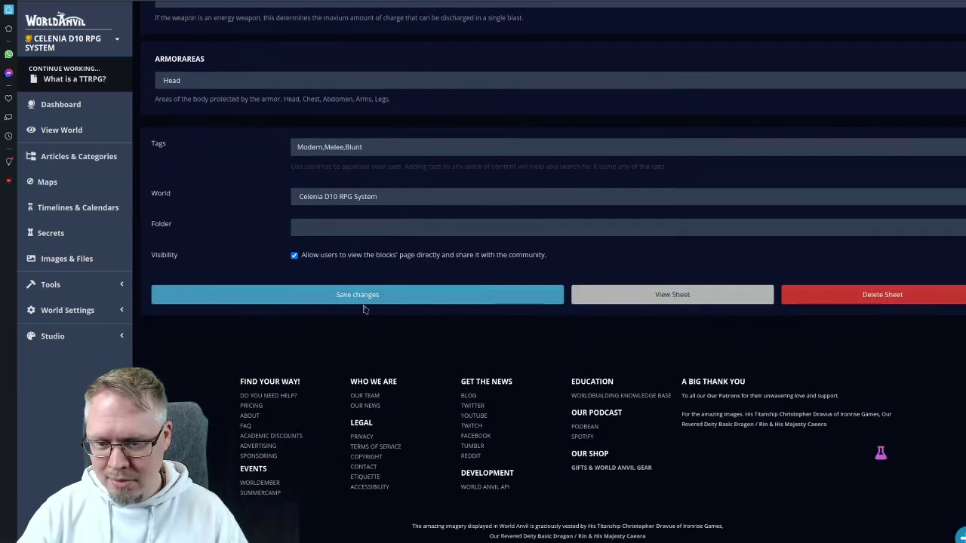
pyautogui.click(364, 296)
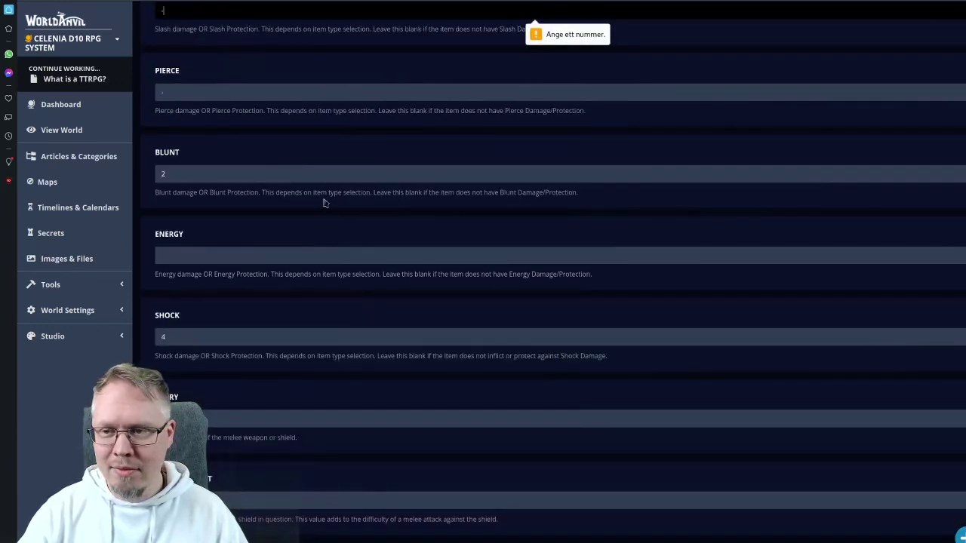
# - Set the new Bat sheet's slash and pierce damage to 0
pyautogui.scroll(2, 356, 260)
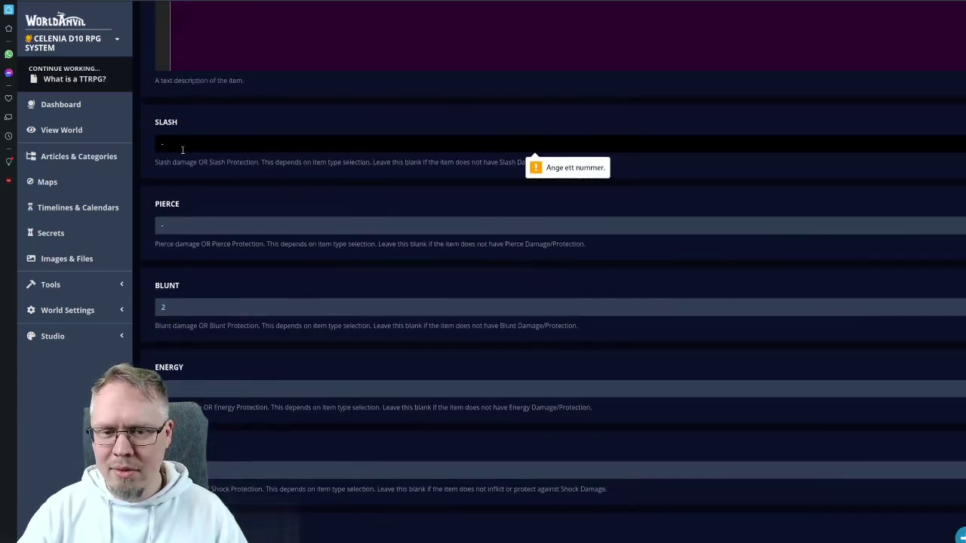
pyautogui.press('BackSpace')
pyautogui.write('0')
pyautogui.press('Tab')
pyautogui.click(144, 232)
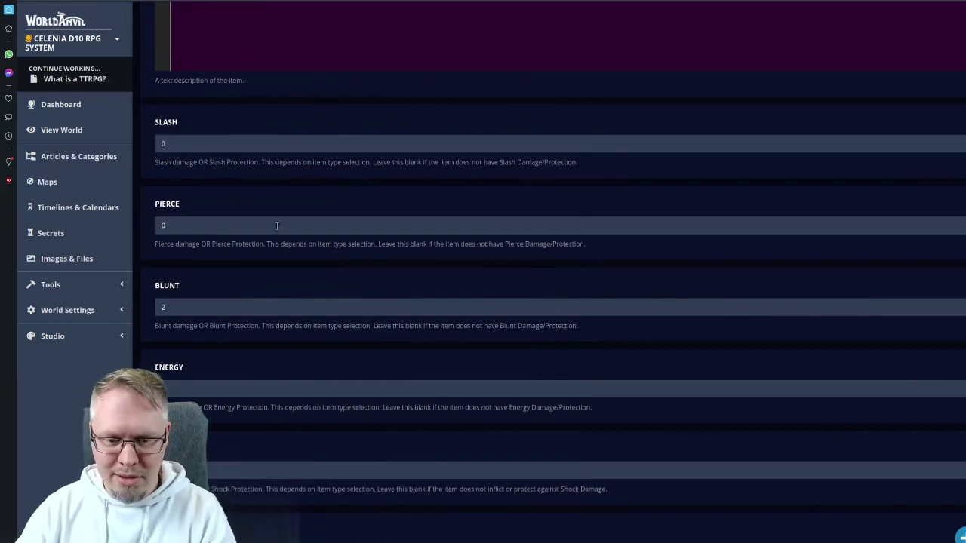
# - Save the new Bat sheet and start another CD10: Armor, Ammunition and Weapons sheet
pyautogui.scroll(-10, 291, 227)
pyautogui.scroll(-3, 293, 387)
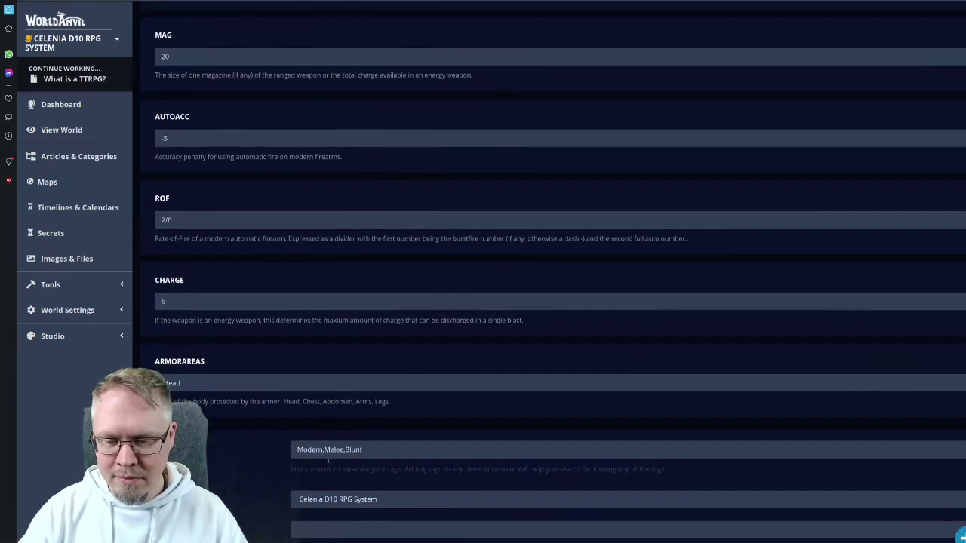
pyautogui.click(304, 447)
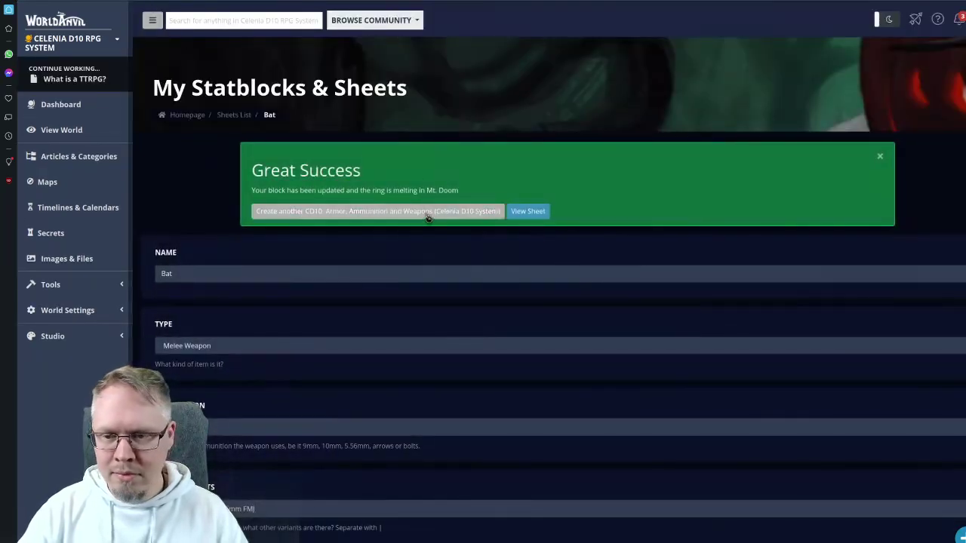
pyautogui.click(376, 212)
# - Open the deprecated Bat sheet for editing and delete it permanently
pyautogui.hotkey('alt', 'Left')
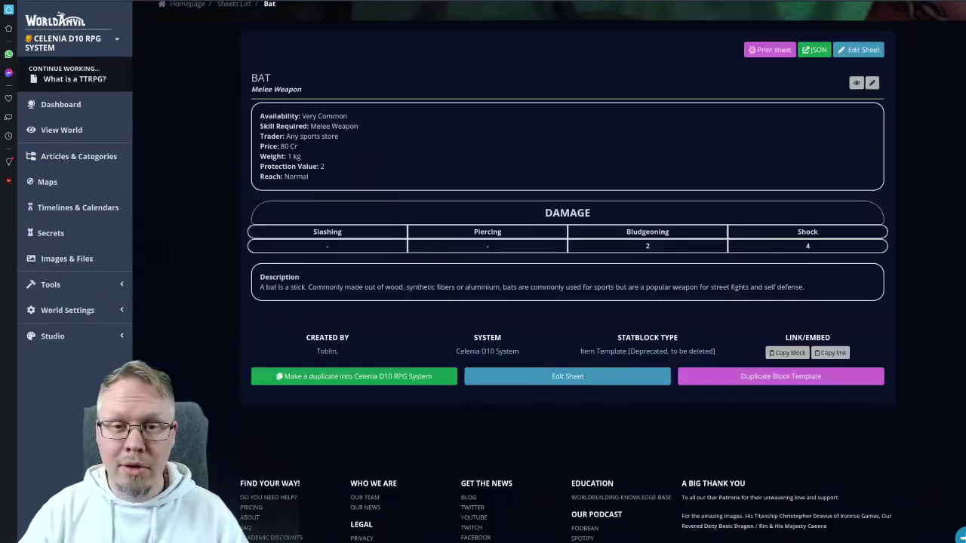
pyautogui.click(873, 51)
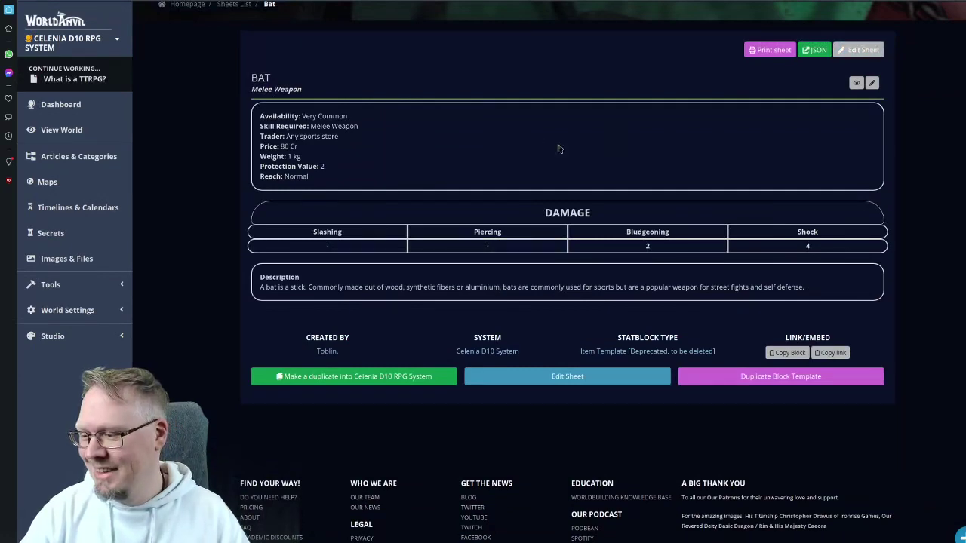
pyautogui.scroll(-15, 400, 212)
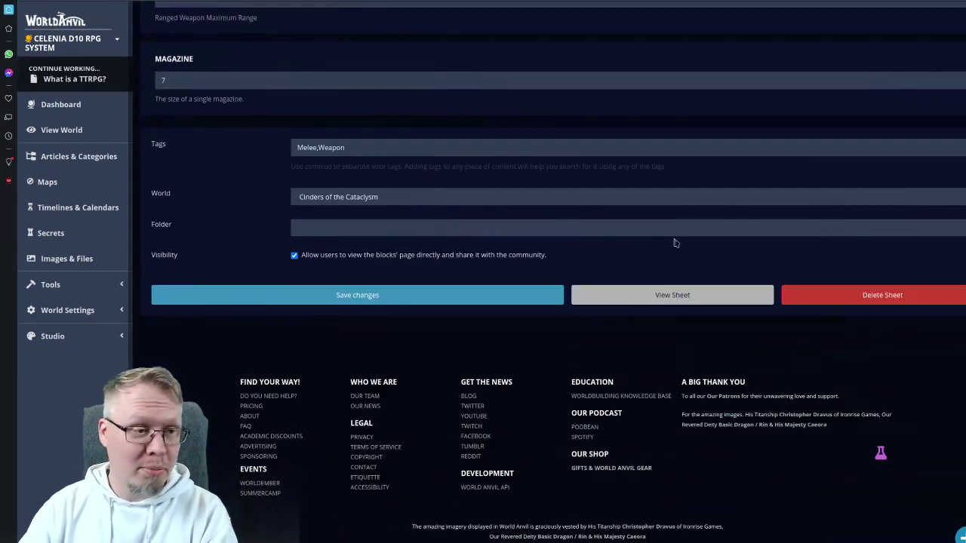
pyautogui.click(892, 299)
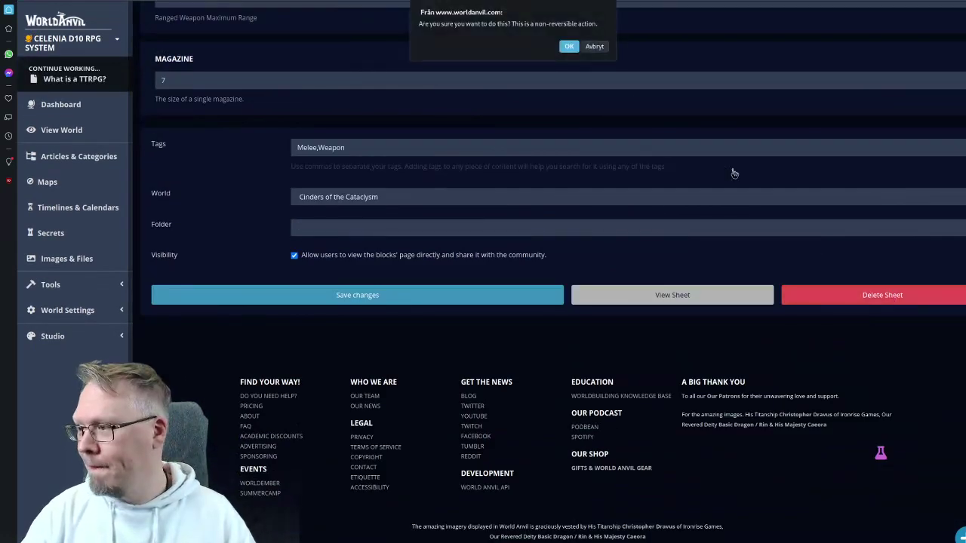
pyautogui.click(567, 46)
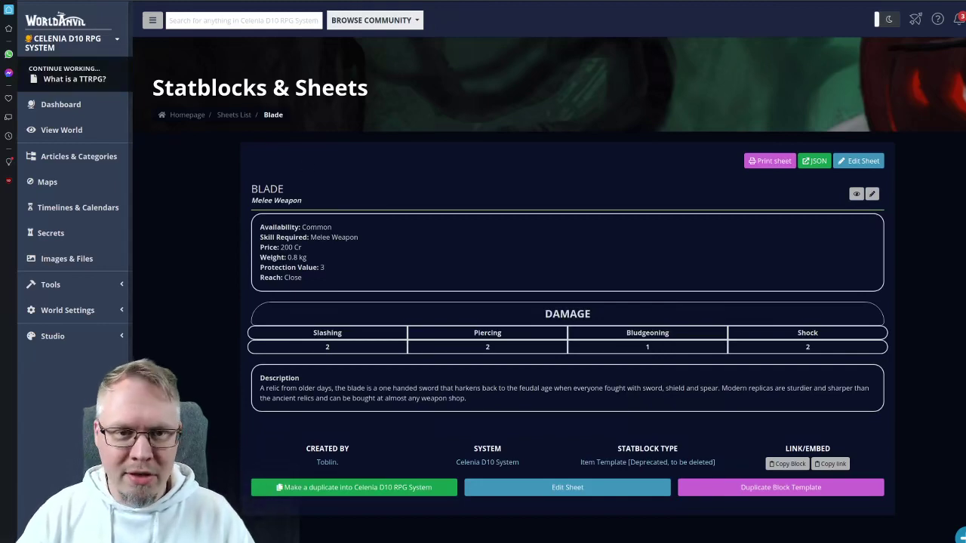
# - Check the deprecated Blade sheet, name the new sheet Blade and open its type options
pyautogui.hotkey('alt', 'Left')
pyautogui.hotkey('alt', 'Left')
pyautogui.write('Blade')
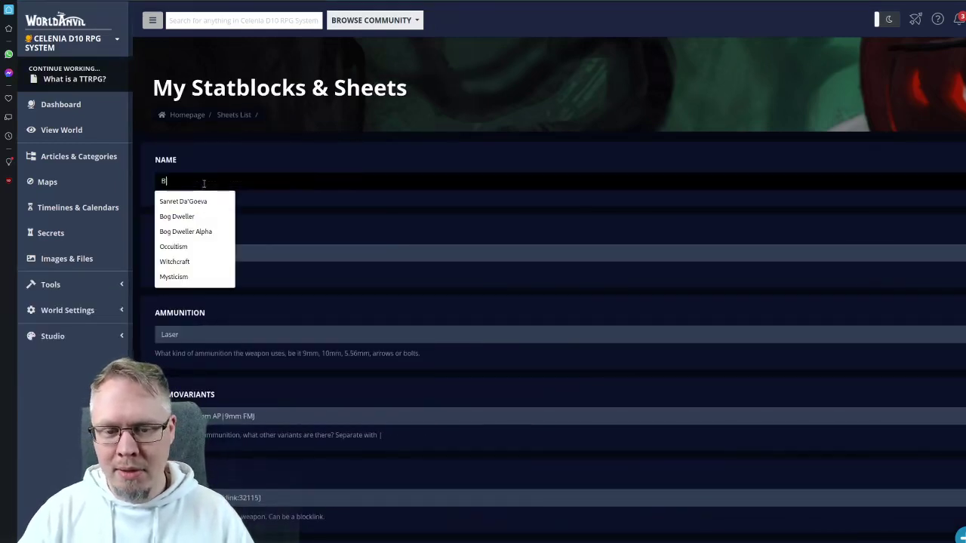
pyautogui.click(178, 261)
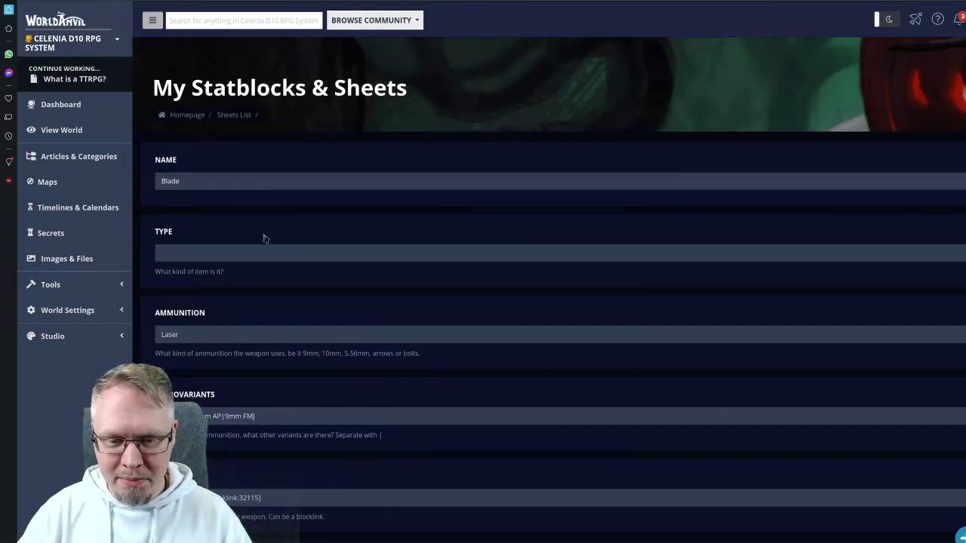
# - Set the new Blade sheet's required skill to [blocklink:395684]
pyautogui.scroll(-5, 271, 239)
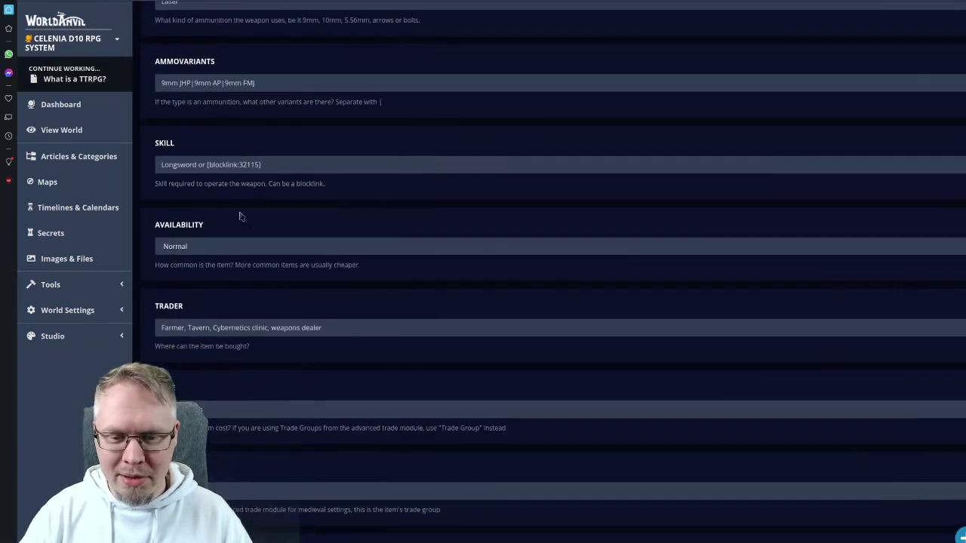
pyautogui.click(200, 165)
pyautogui.hotkey('ctrl', 'a')
pyautogui.write('A bat is a stick. Commonly made out of wood, synthetic fibers or aluminium, bats are commonly used for sports but are a popular weapon for street fights and self defense.')
pyautogui.hotkey('ctrl', 'z')
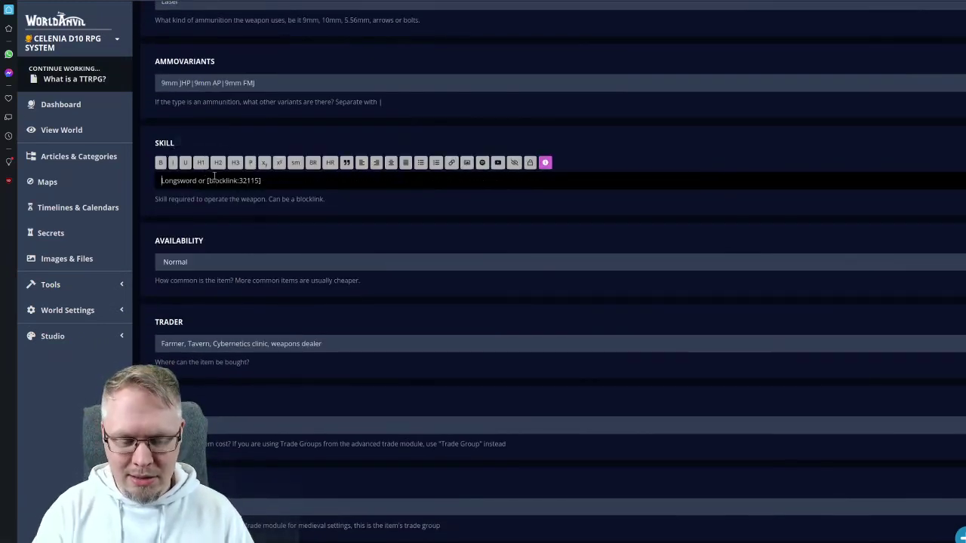
pyautogui.click(215, 176)
pyautogui.press('Up')
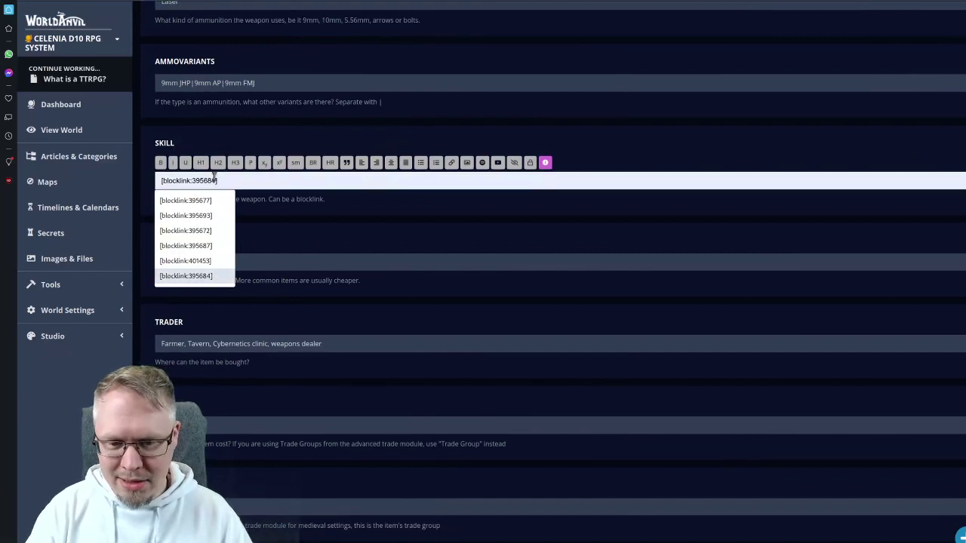
pyautogui.press('Return')
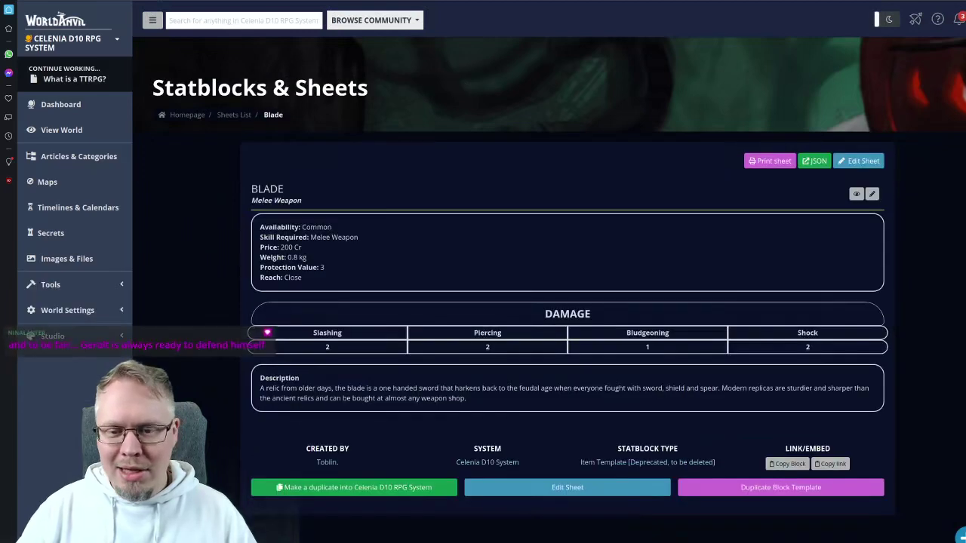
# - Set the new Blade sheet's availability to Common and its price to 200 Cr, matching the deprecated sheet
pyautogui.hotkey('alt', 'Left')
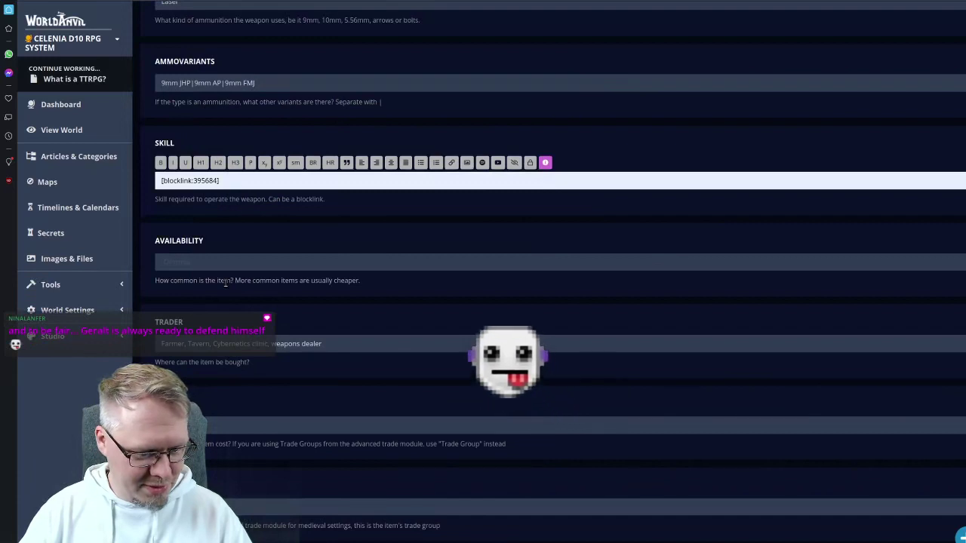
pyautogui.scroll(-2, 302, 279)
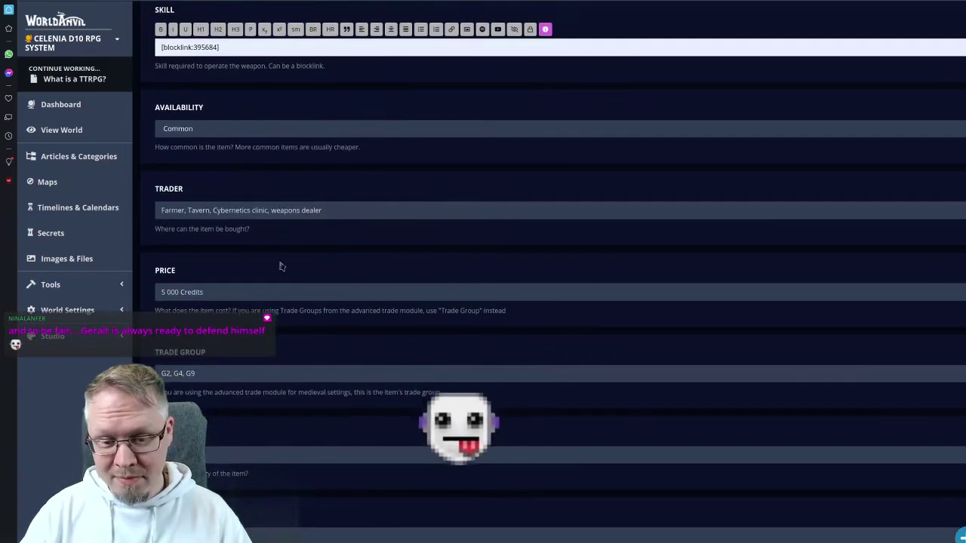
pyautogui.hotkey('alt', 'Left')
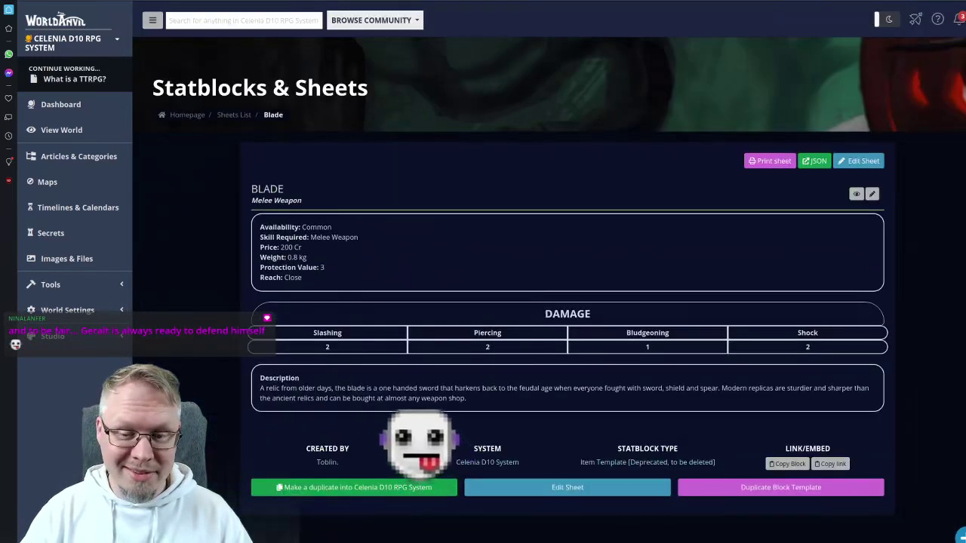
pyautogui.hotkey('alt', 'Right')
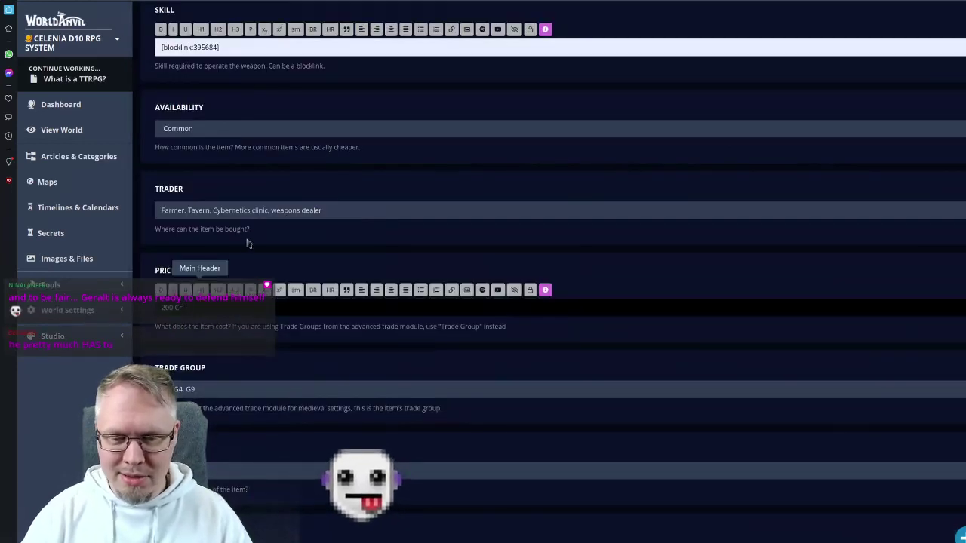
# - Enter "Most weapon's and tool stores" as the new Blade sheet's trader
pyautogui.click(255, 211)
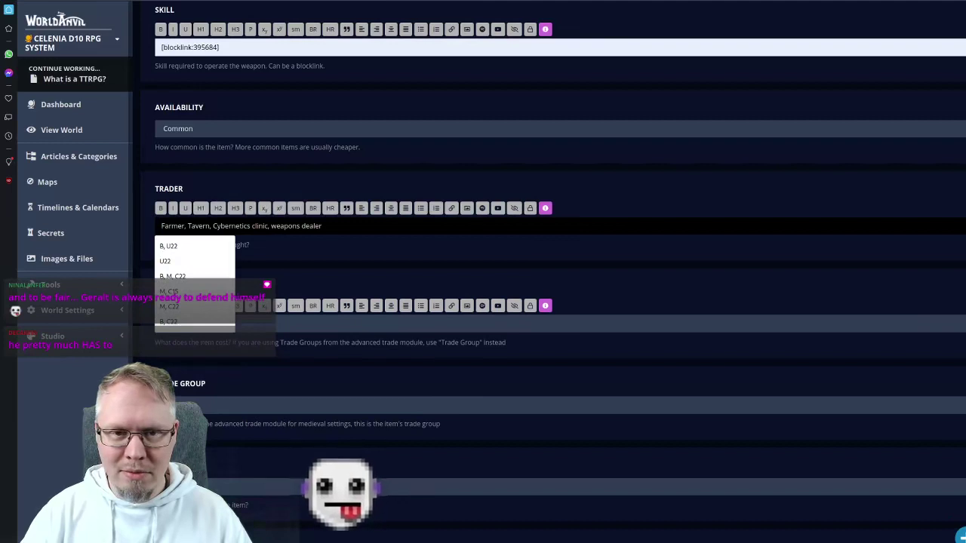
pyautogui.hotkey('alt', 'Left')
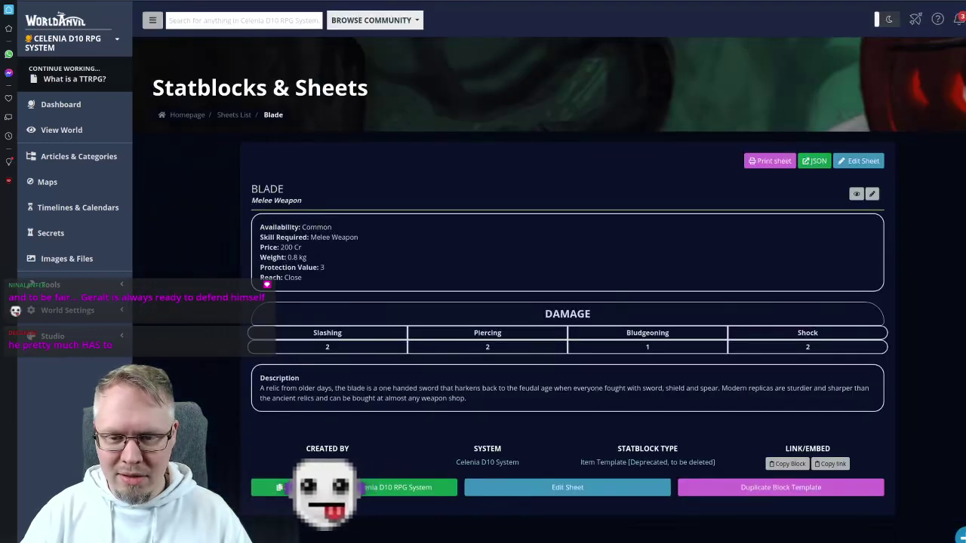
pyautogui.hotkey('alt', 'Right')
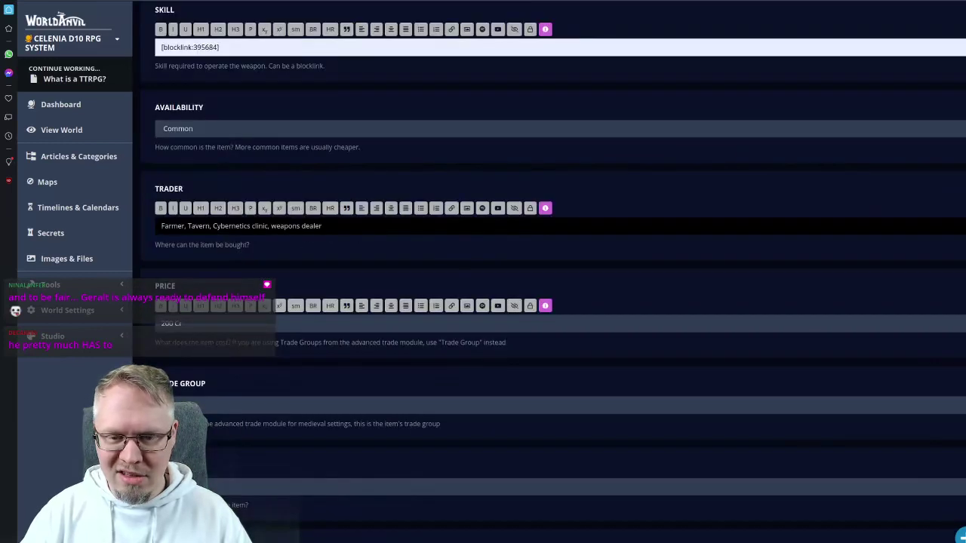
pyautogui.hotkey('alt', 'Left')
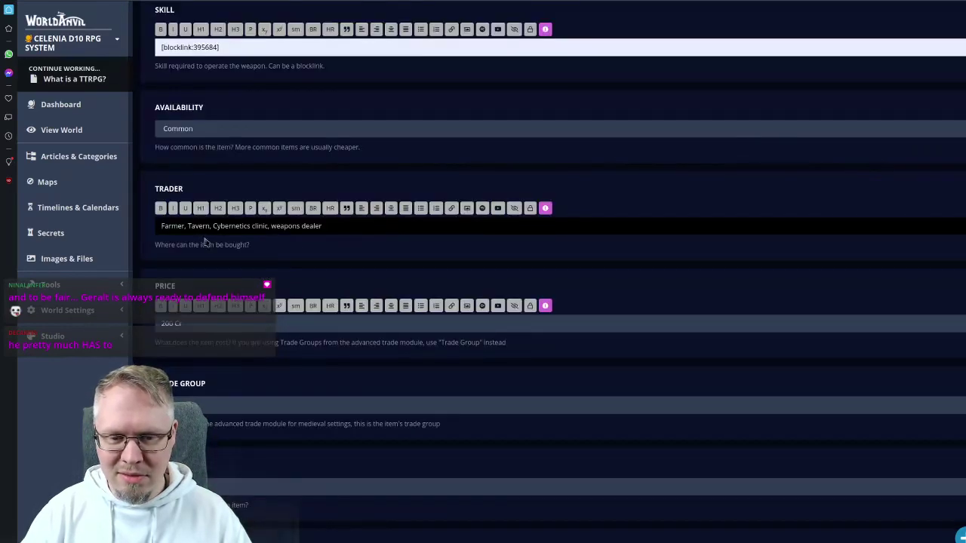
pyautogui.click(202, 225)
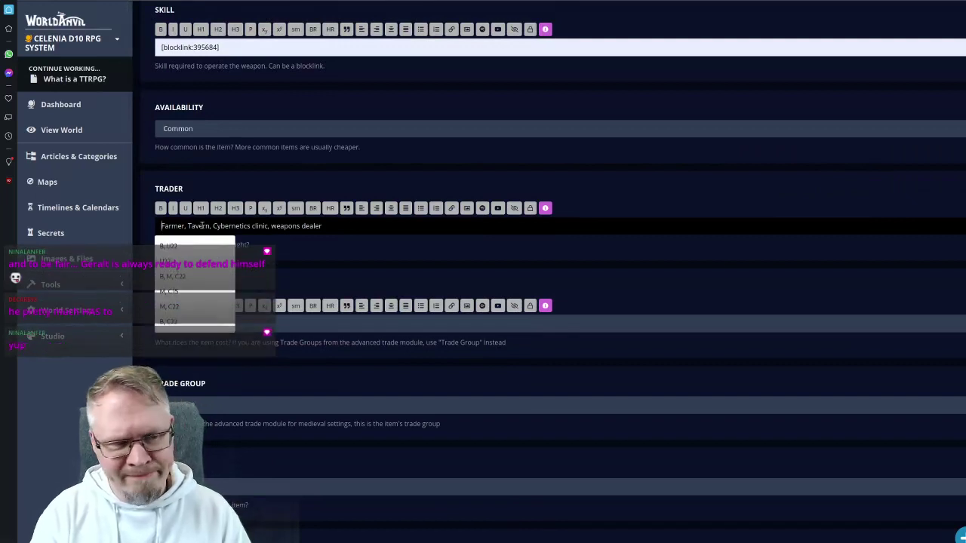
pyautogui.hotkey('ctrl', 'a')
pyautogui.write('Most')
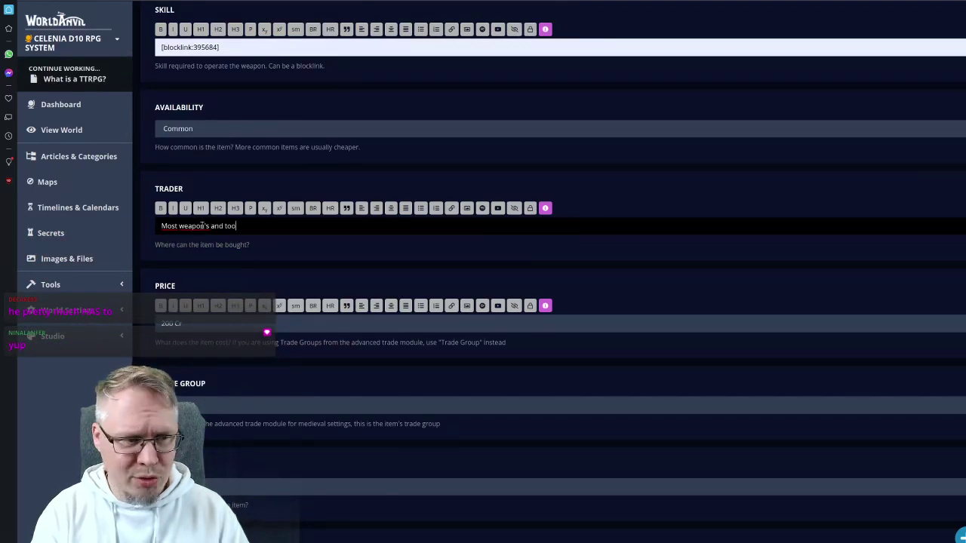
pyautogui.write("weapon's and tool stores")
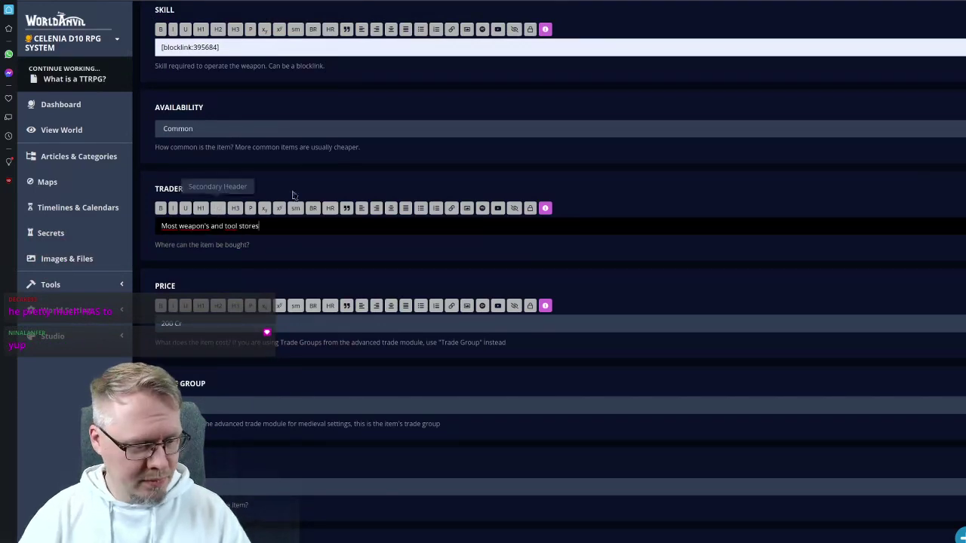
# - Set the new Blade sheet's weight to 0.8kg
pyautogui.scroll(-1, 342, 171)
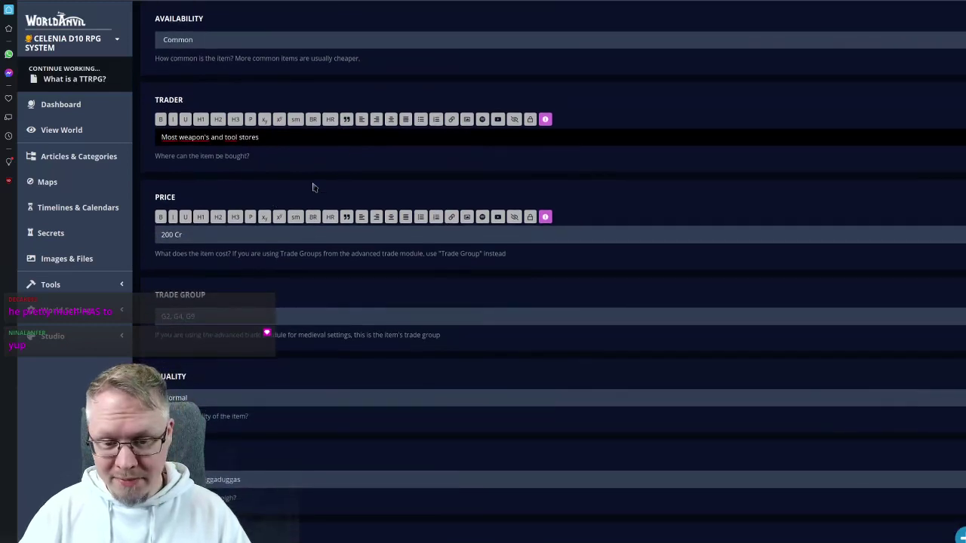
pyautogui.scroll(-2, 309, 189)
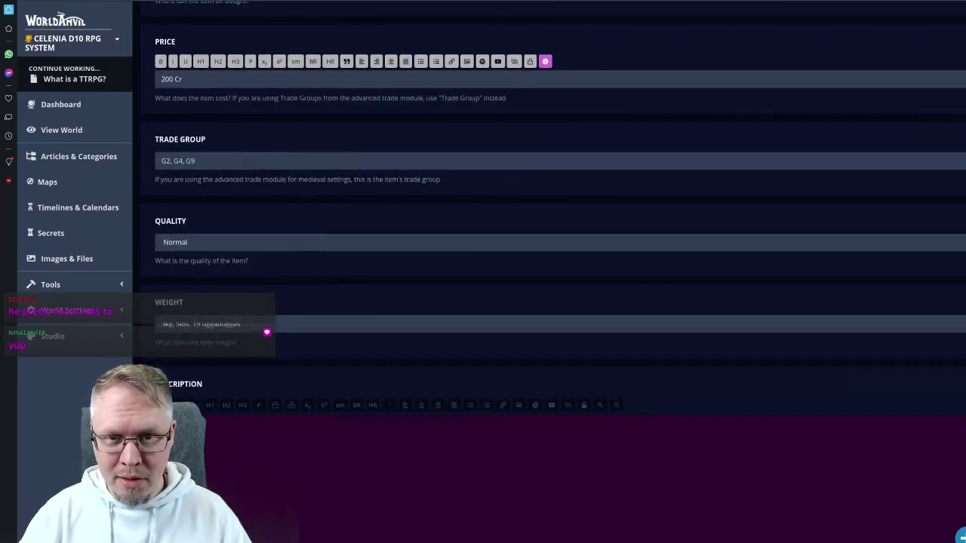
pyautogui.hotkey('ctrl', 's')
pyautogui.hotkey('alt', 'Left')
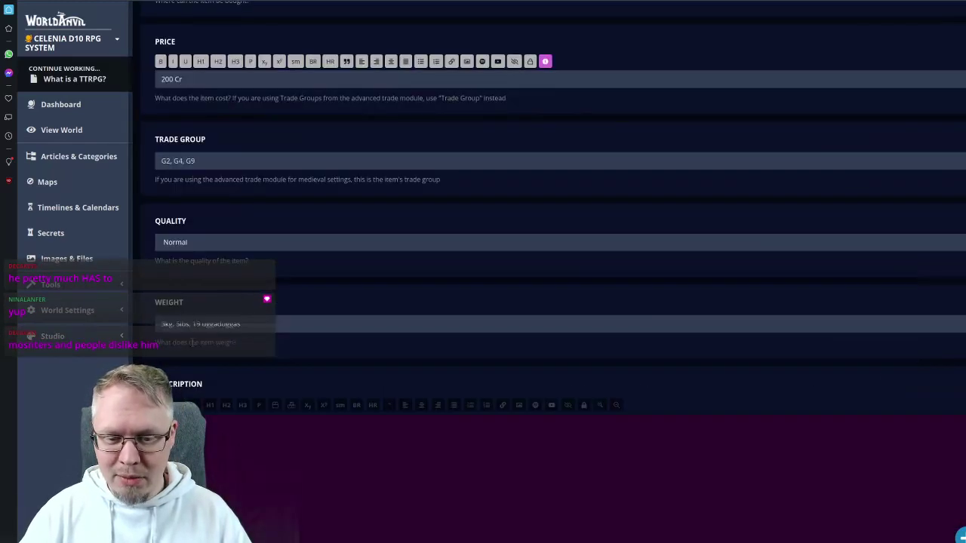
pyautogui.click(200, 339)
pyautogui.write('0')
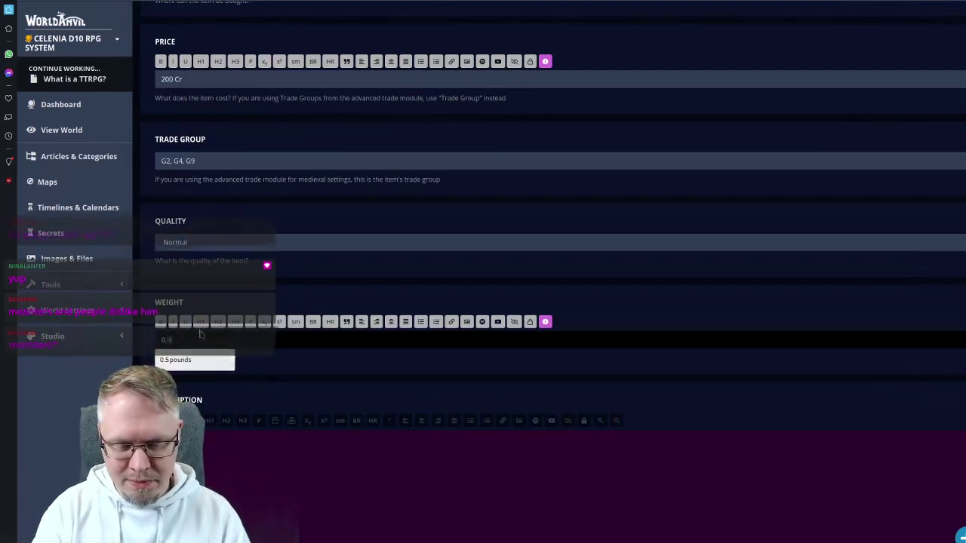
pyautogui.write('.8kg')
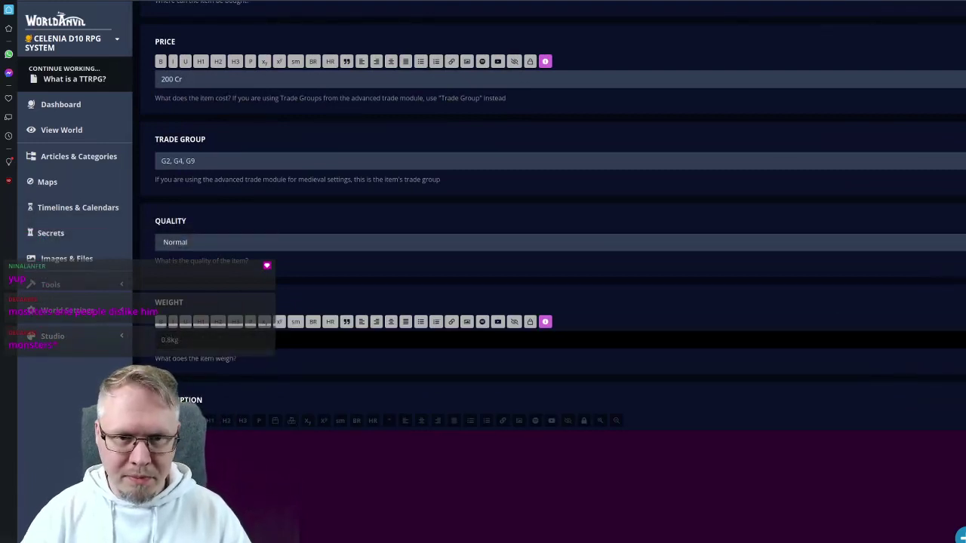
# - Copy the description text from the deprecated Blade sheet into the new sheet's description
pyautogui.hotkey('ctrl', 's')
pyautogui.moveTo(260, 387); pyautogui.dragTo(506, 405)
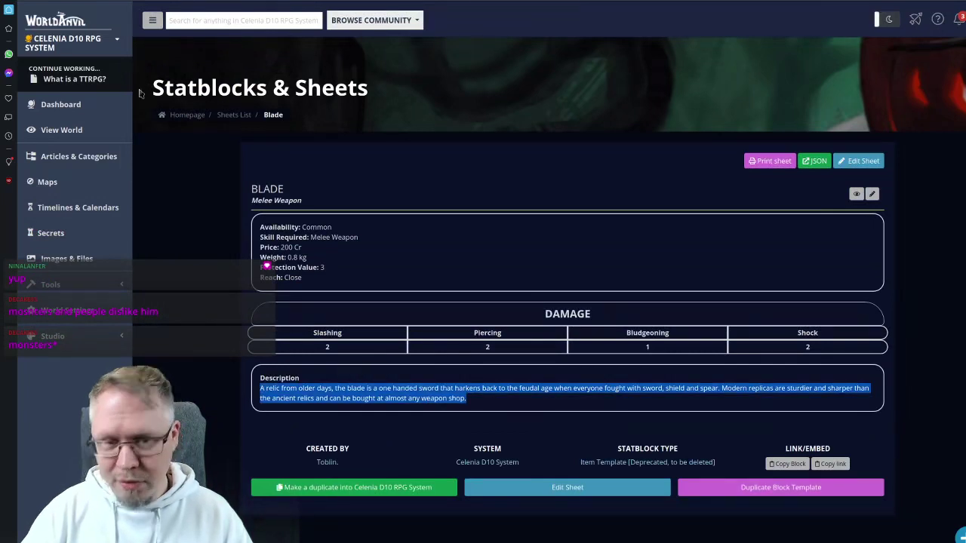
pyautogui.hotkey('alt', 'Left')
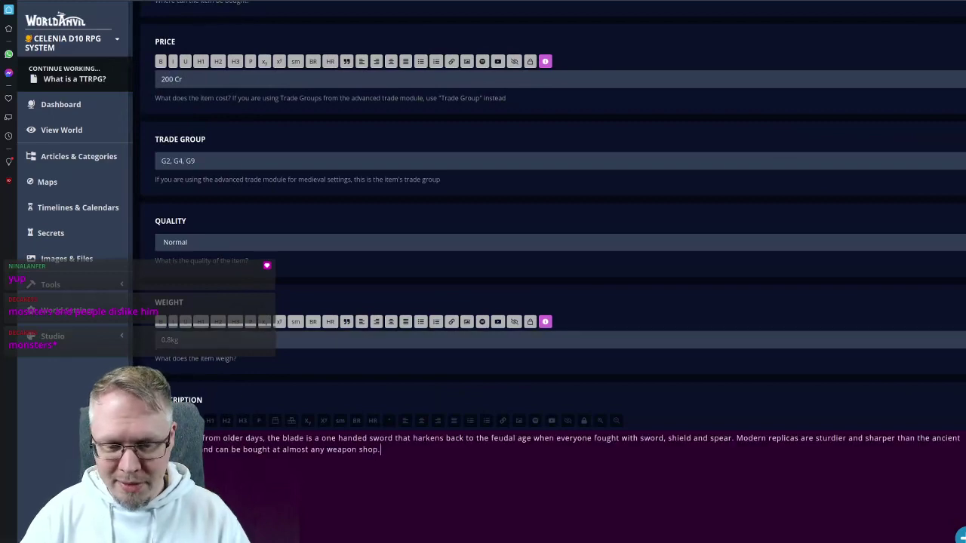
# - Transfer the deprecated Blade's damage values to the new sheet: slash 2, pierce 2, blunt 1 and shock 2
pyautogui.scroll(-2, 281, 259)
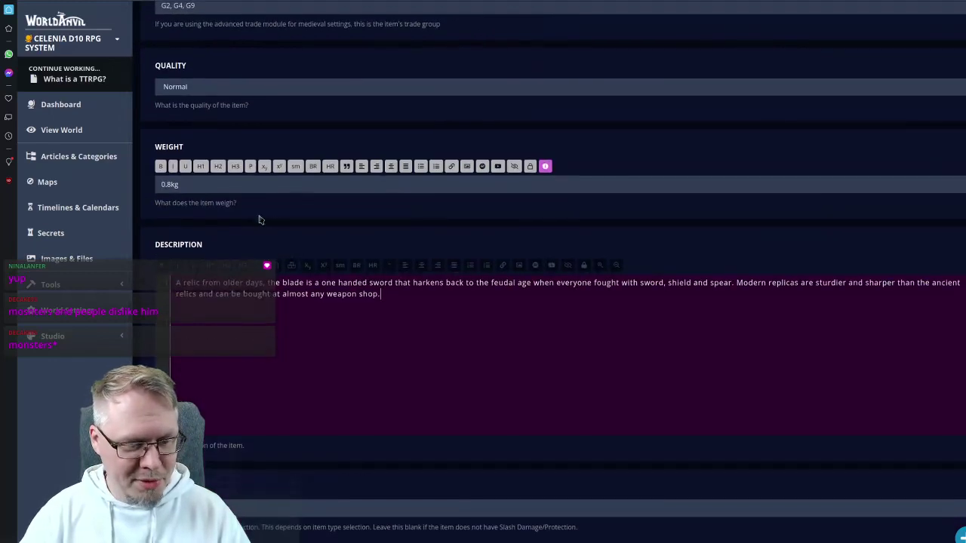
pyautogui.hotkey('alt', 'Right')
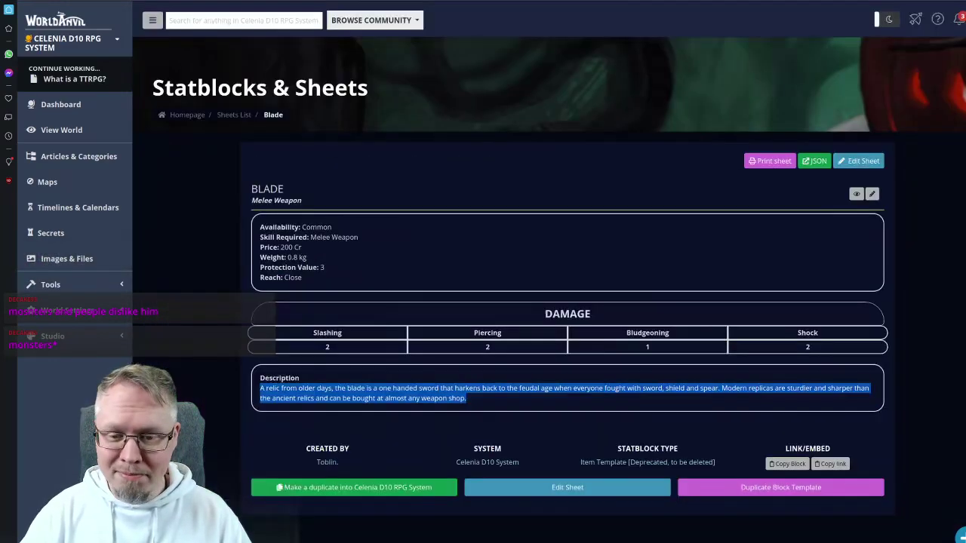
pyautogui.click(525, 267)
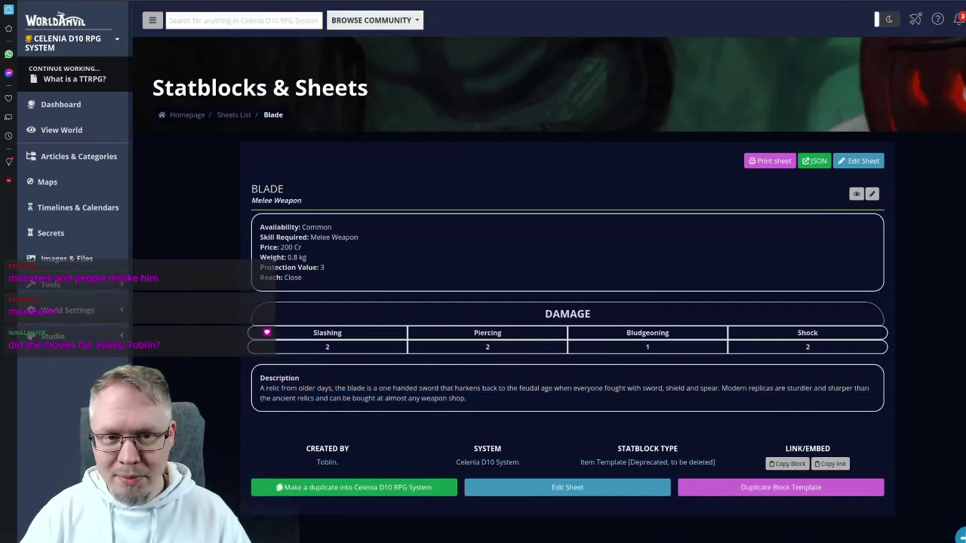
pyautogui.hotkey('alt', 'Left')
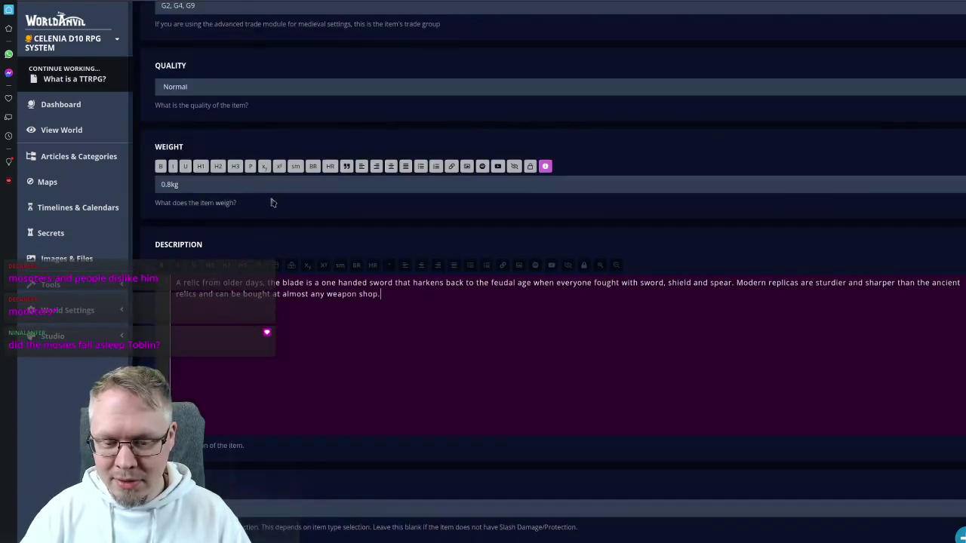
pyautogui.hotkey('alt', 'Right')
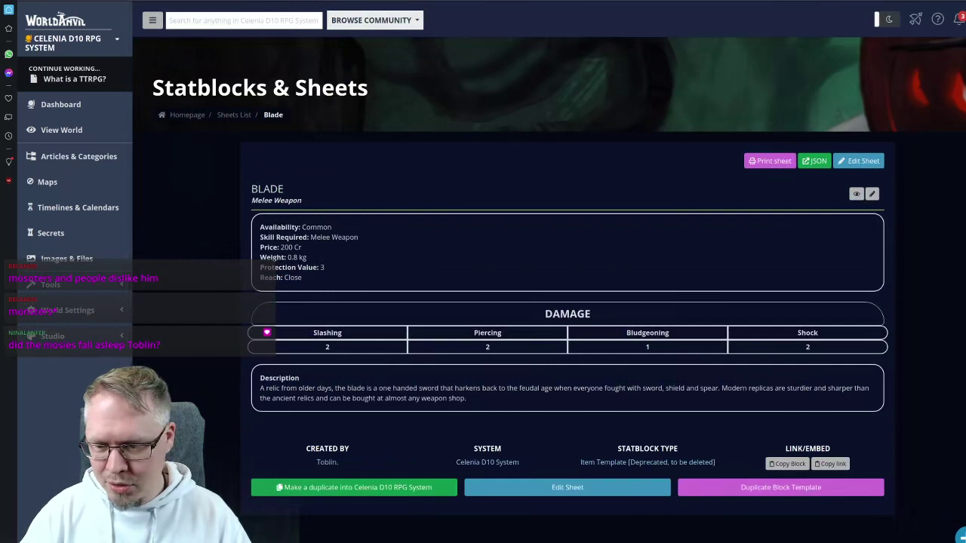
pyautogui.hotkey('alt', 'Left')
pyautogui.scroll(-5, 191, 169)
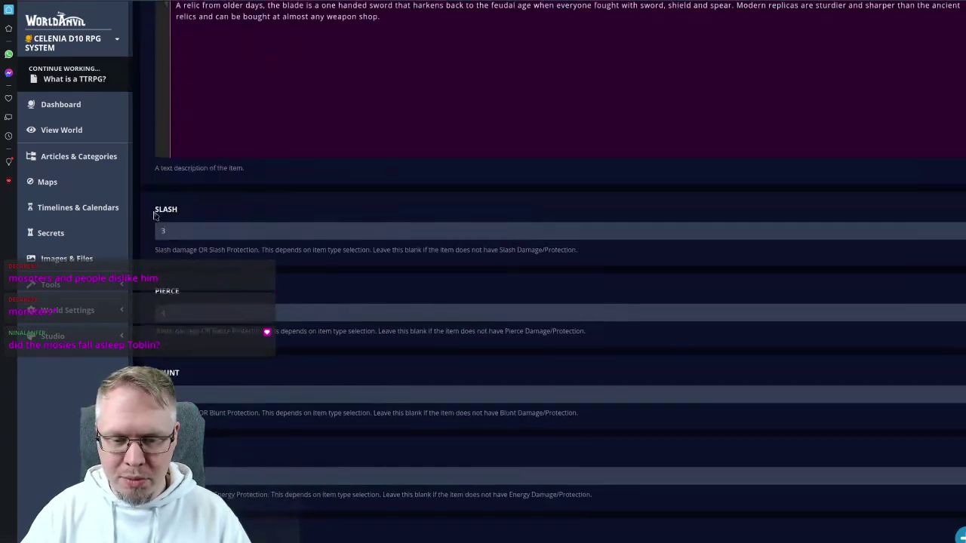
pyautogui.click(177, 218)
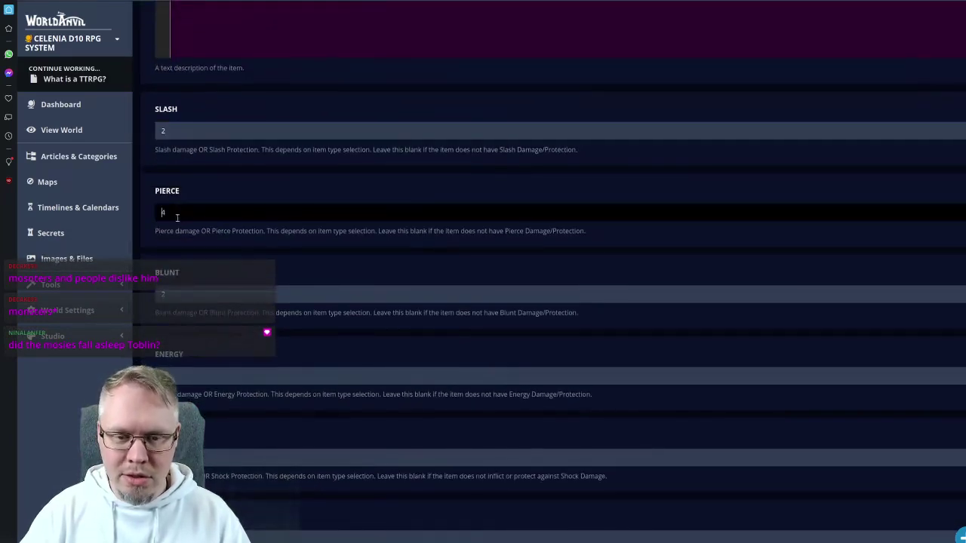
pyautogui.click(177, 293)
pyautogui.press('BackSpace')
pyautogui.write('1')
pyautogui.click(177, 458)
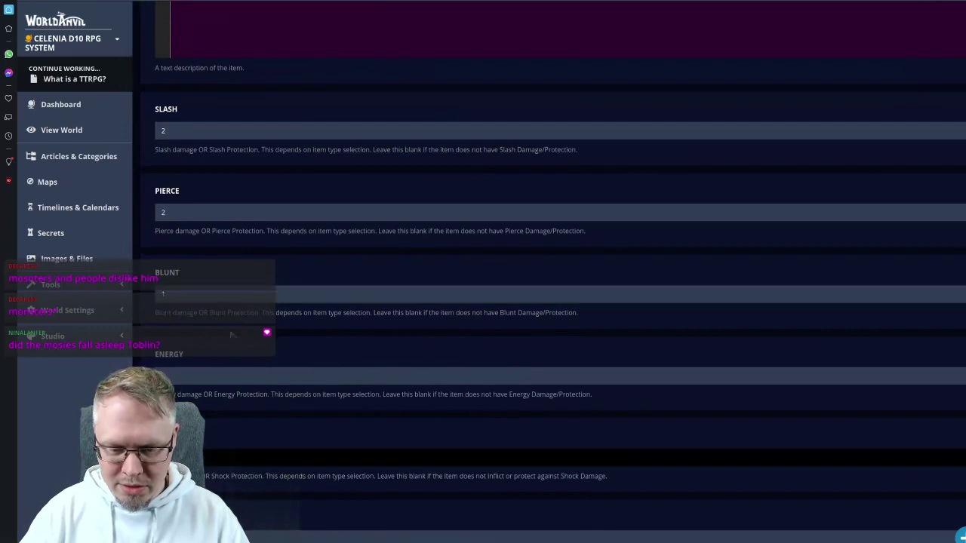
pyautogui.scroll(-2, 483, 302)
pyautogui.press('Tab')
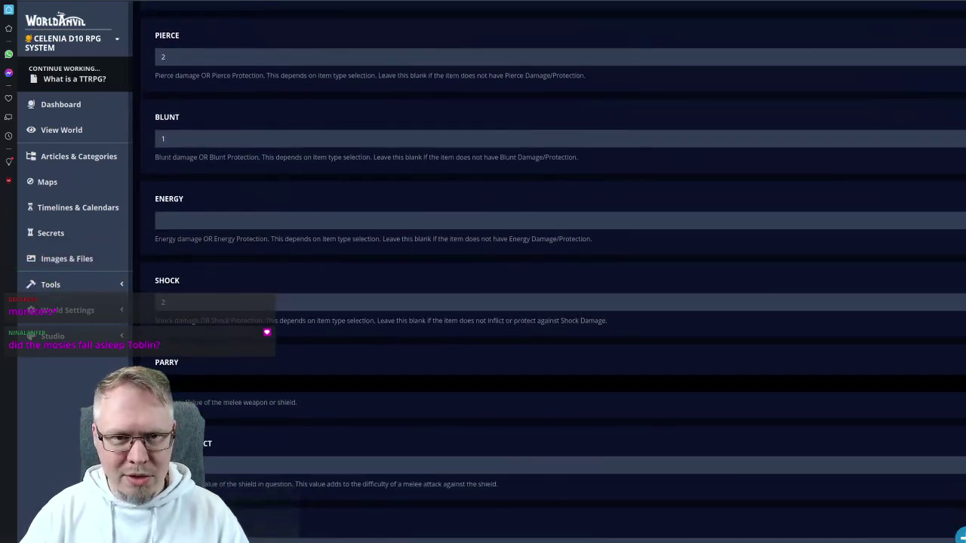
# - Set the new Blade sheet's parry value to 3 and its reach to Short
pyautogui.press('Return')
pyautogui.hotkey('alt', 'Left')
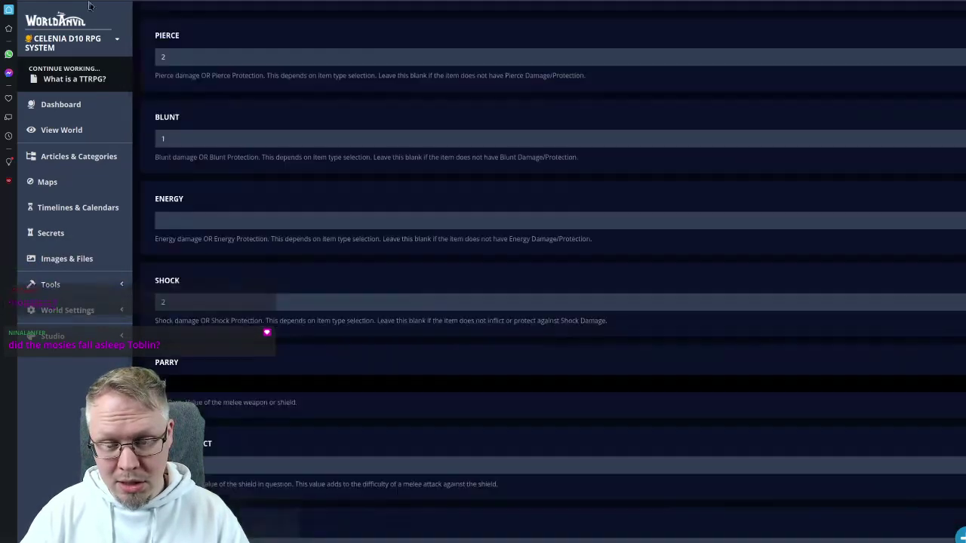
pyautogui.scroll(-4, 188, 269)
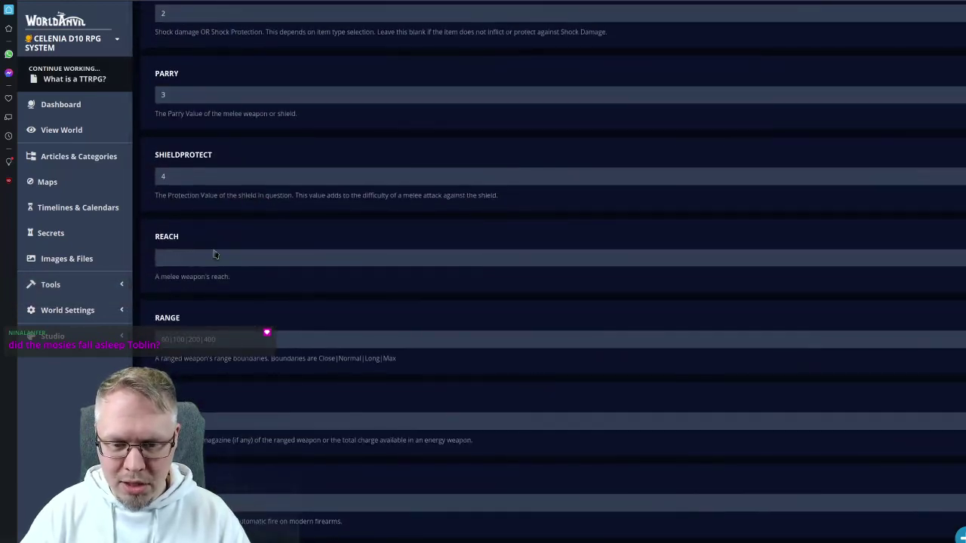
pyautogui.click(214, 254)
pyautogui.write('Short')
# - Tag the new Blade sheet Modern,Melee,Blunt,Weapon, allow community viewing and sharing, and save the changes
pyautogui.scroll(-9, 340, 227)
pyautogui.click(350, 147)
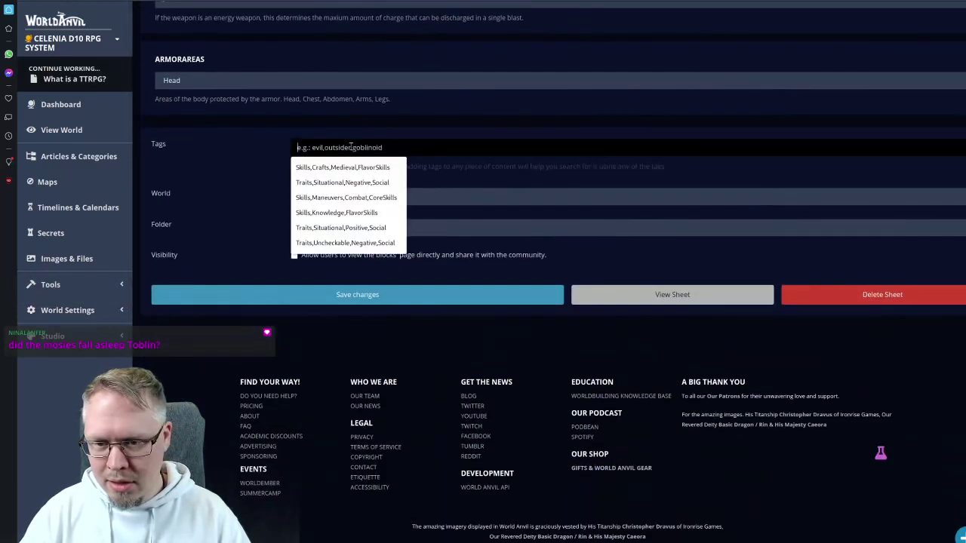
pyautogui.write('Mod')
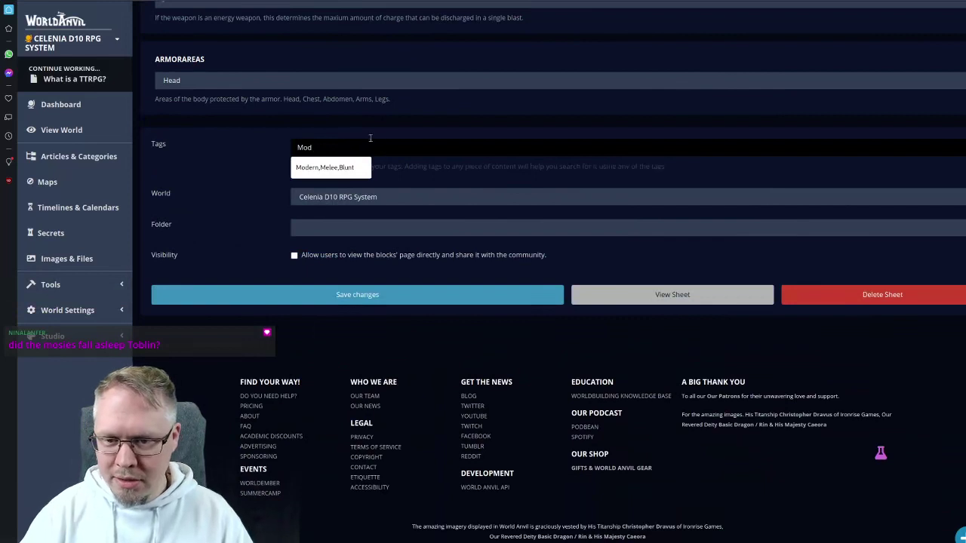
pyautogui.click(345, 166)
pyautogui.write(',mWeapons')
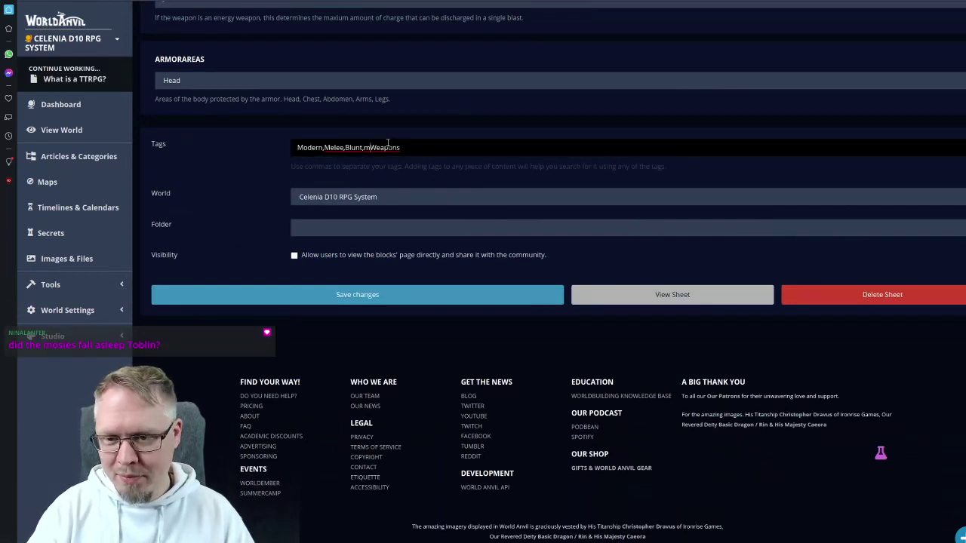
pyautogui.press('BackSpace')
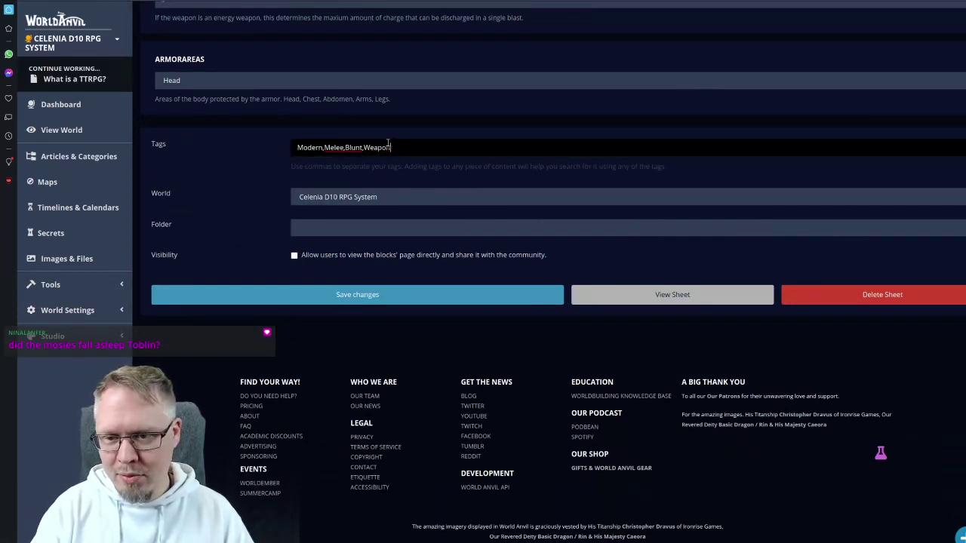
pyautogui.click(294, 255)
pyautogui.click(315, 294)
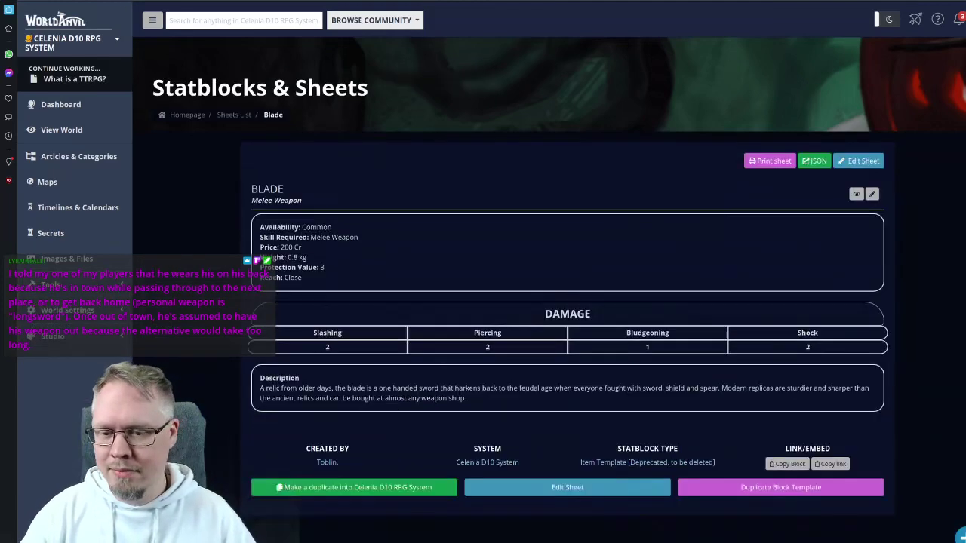
# - Delete the deprecated Blade sheet from its edit page
pyautogui.click(860, 161)
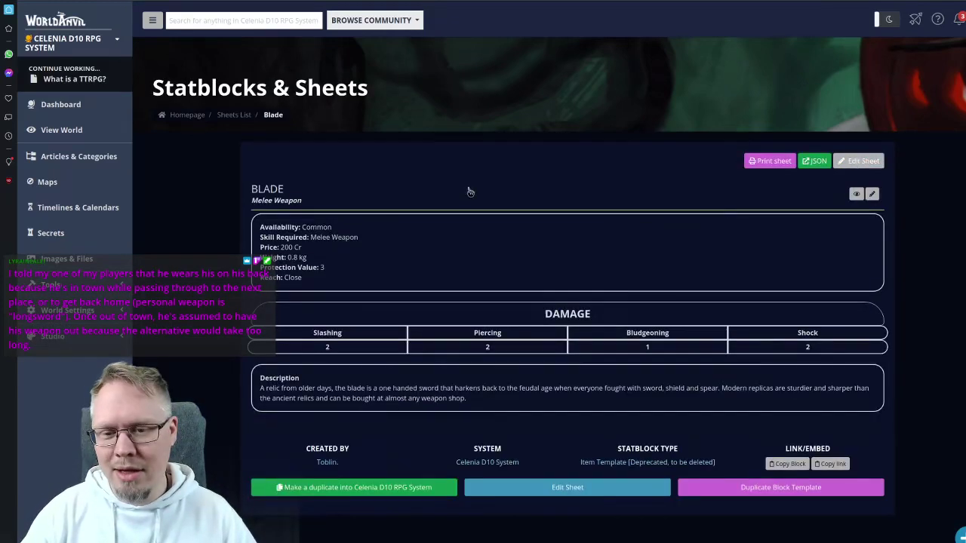
pyautogui.scroll(-15, 519, 220)
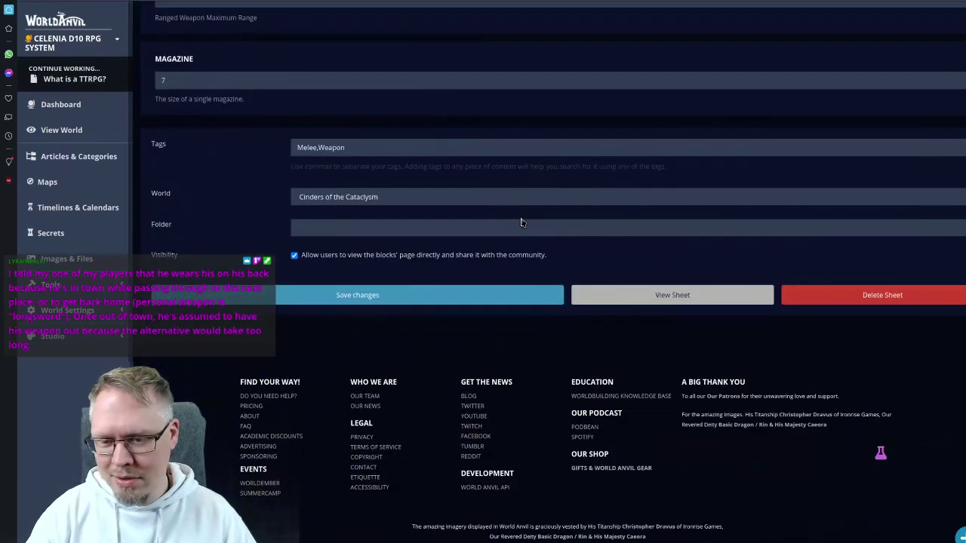
pyautogui.click(874, 297)
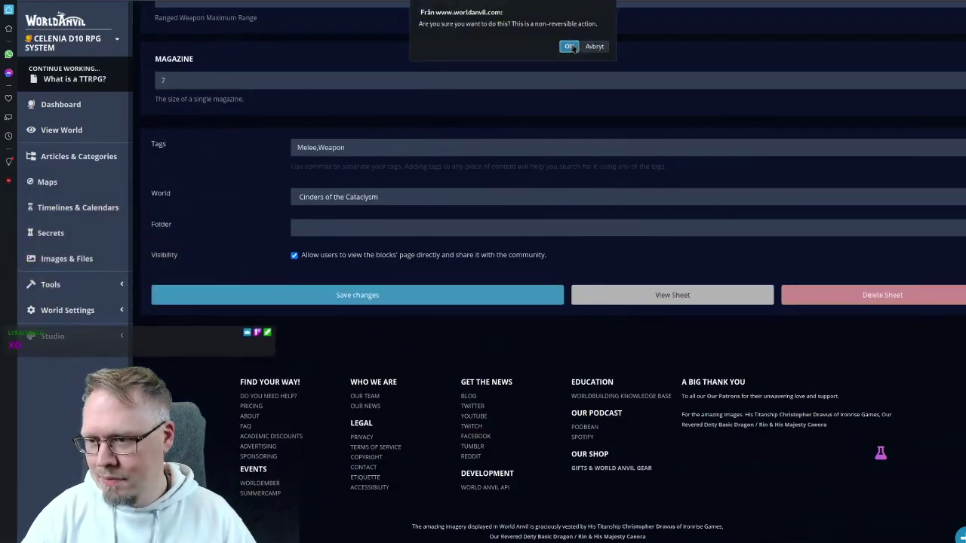
pyautogui.click(594, 43)
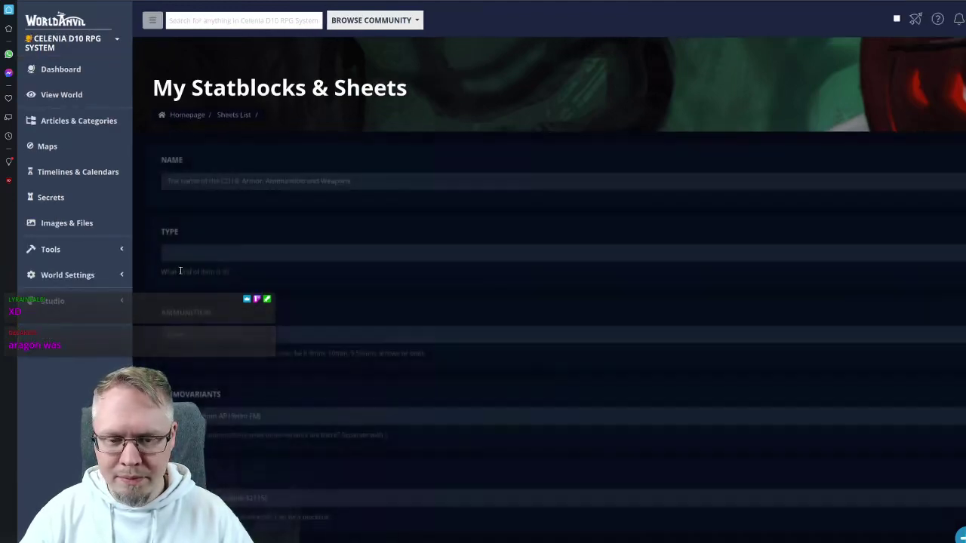
# - Name the blank CD10 weapons sheet Knife and set its type to Melee Weapon
pyautogui.click(213, 187)
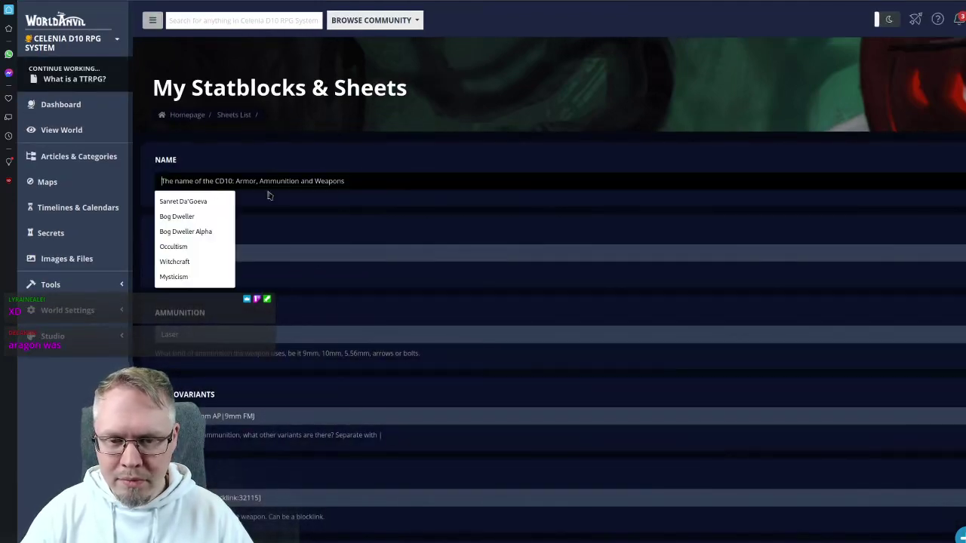
pyautogui.write('Knife')
pyautogui.click(226, 249)
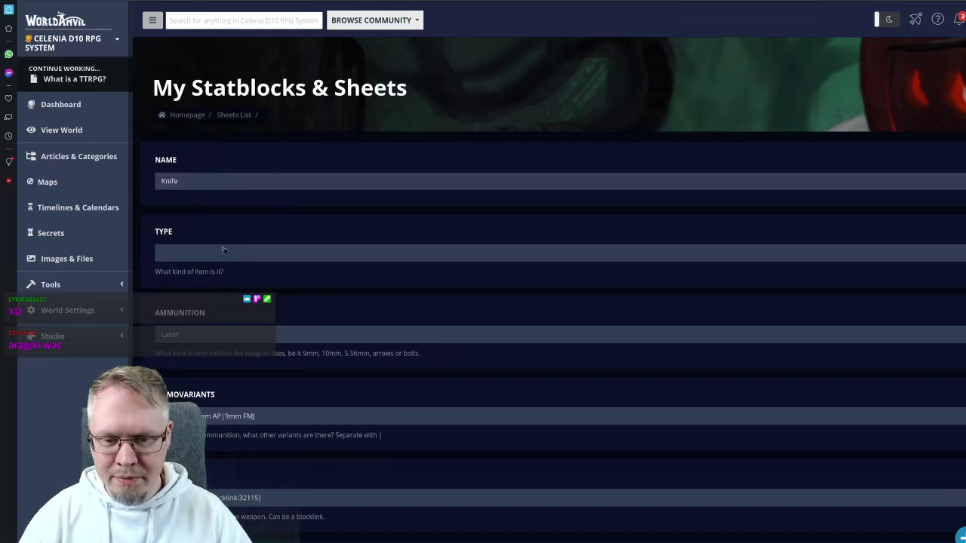
pyautogui.scroll(-4, 269, 234)
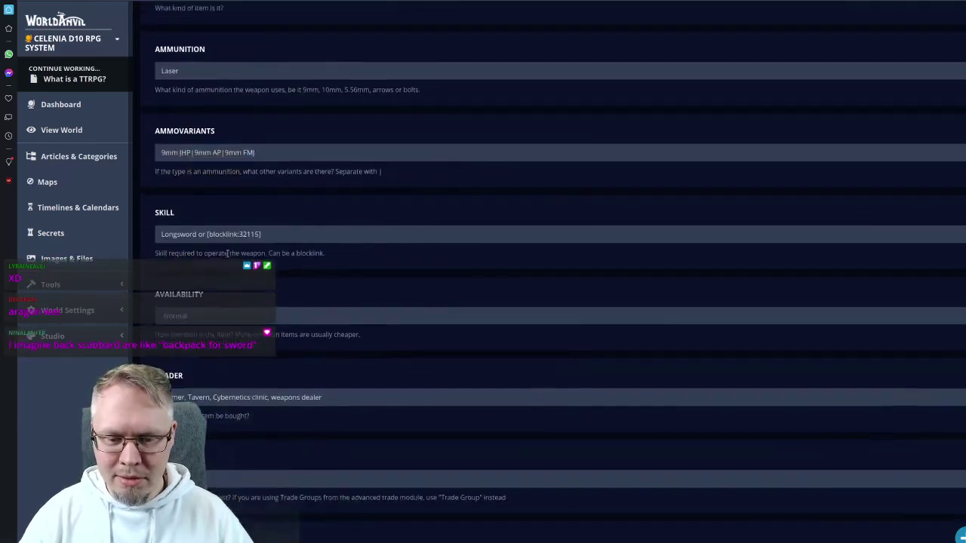
pyautogui.click(227, 236)
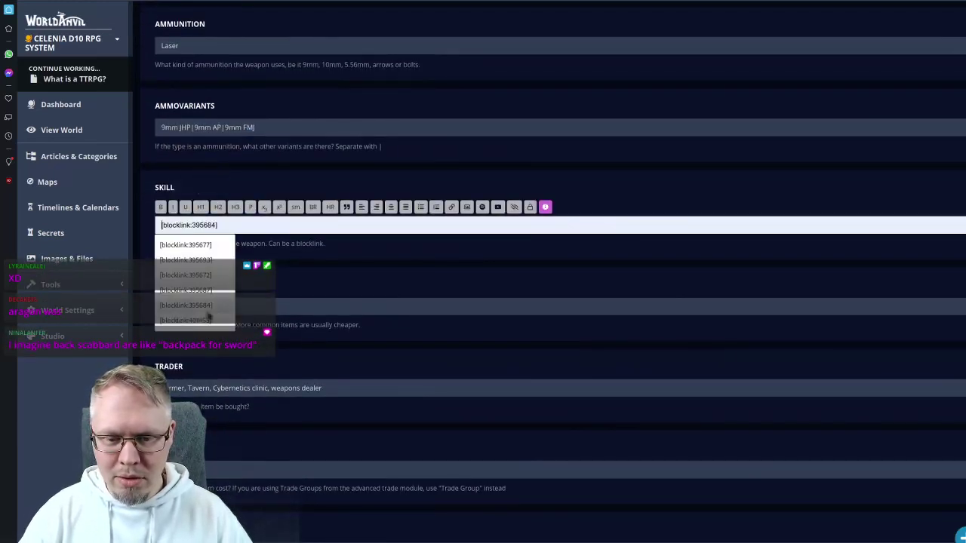
pyautogui.click(274, 292)
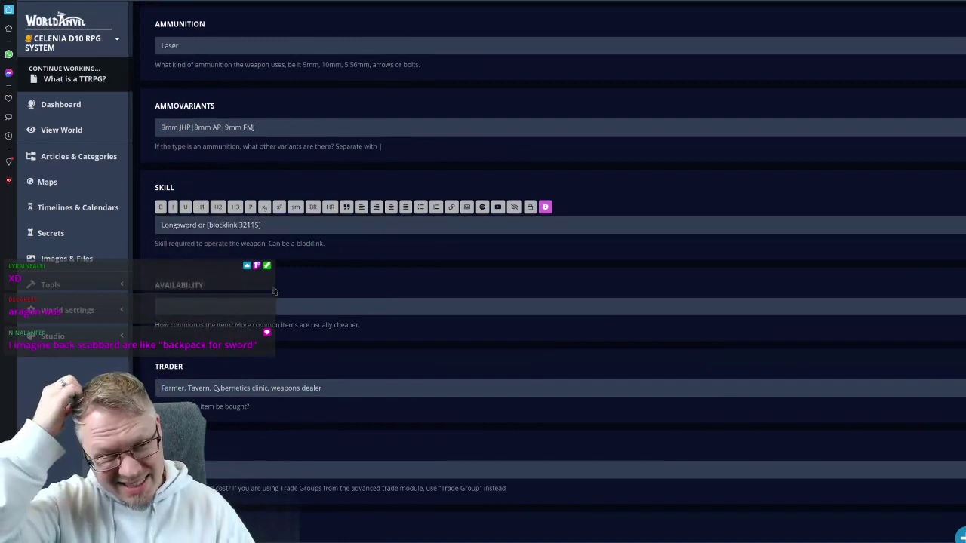
pyautogui.scroll(4, 362, 240)
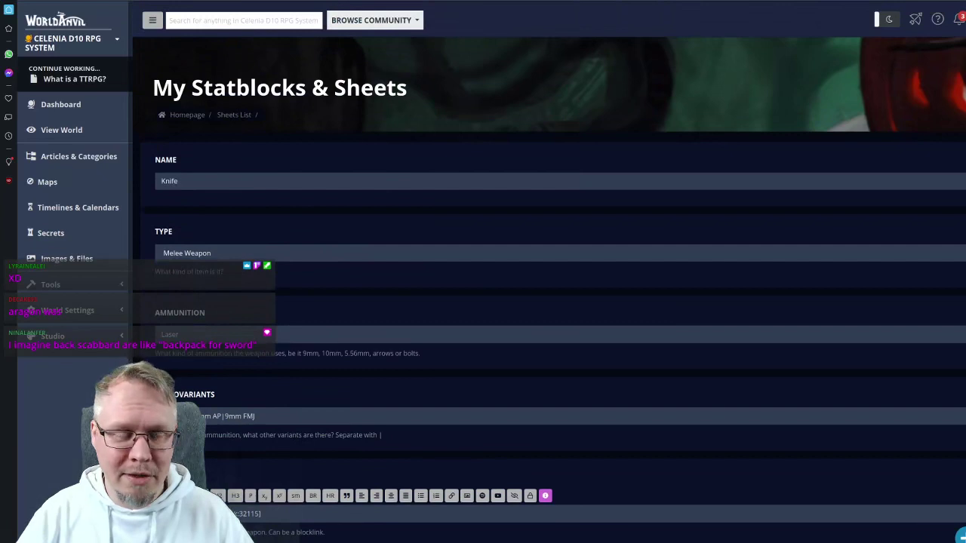
# - View the new Blade sheet as rendered to check its info, lethality and required skill
pyautogui.click(234, 115)
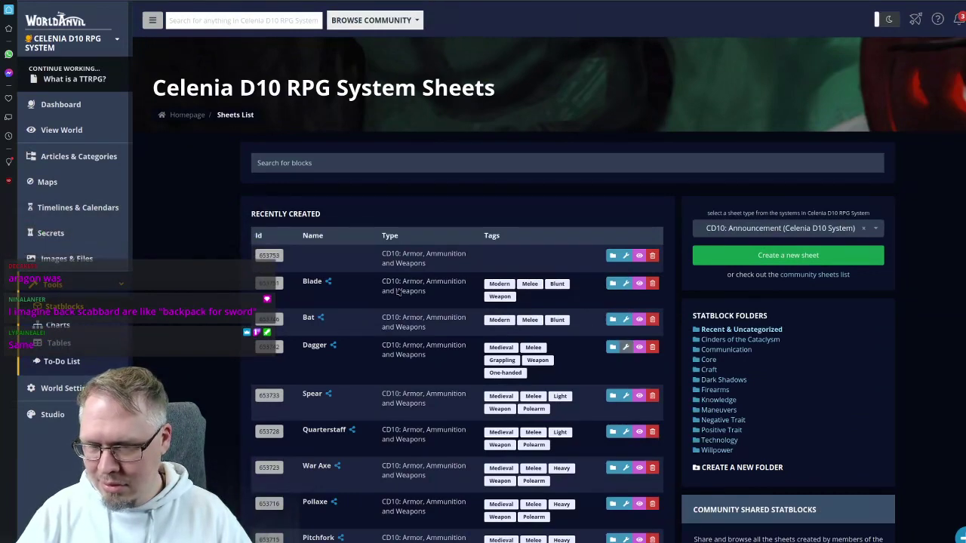
pyautogui.hotkey('alt', 'Left')
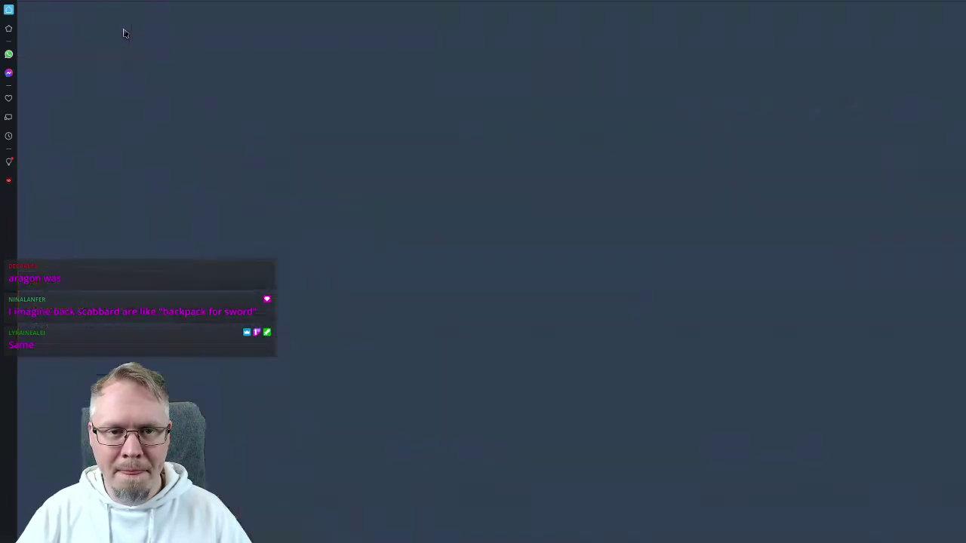
pyautogui.scroll(-15, 401, 141)
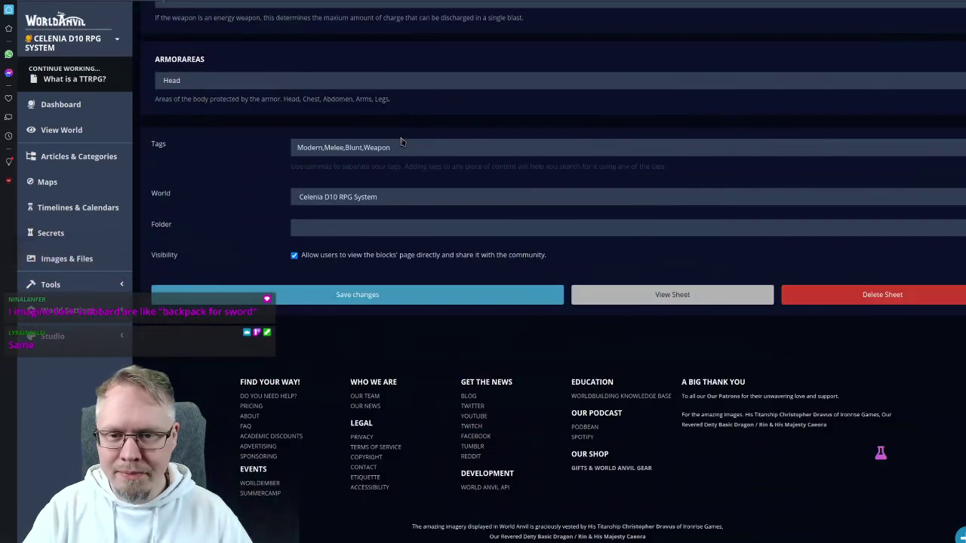
pyautogui.scroll(4, 401, 142)
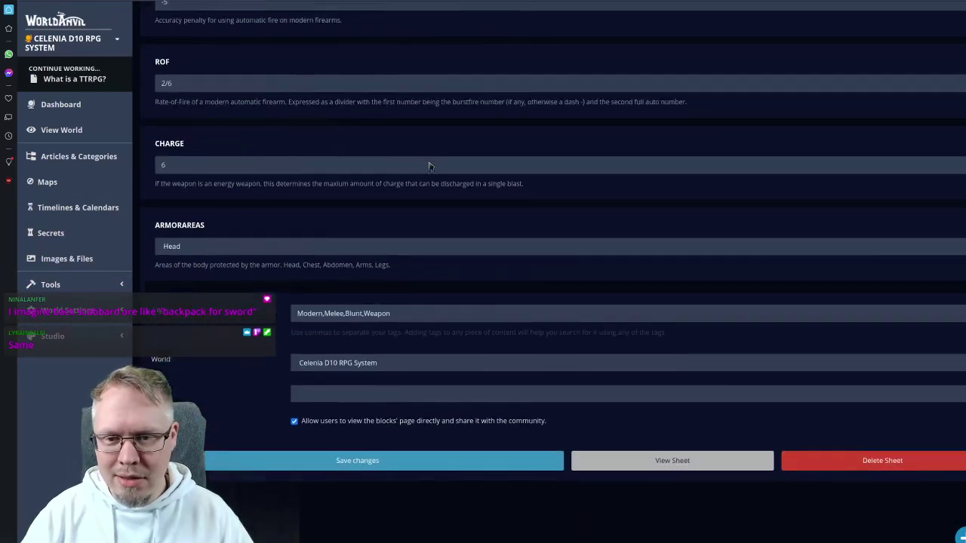
pyautogui.scroll(-1, 489, 262)
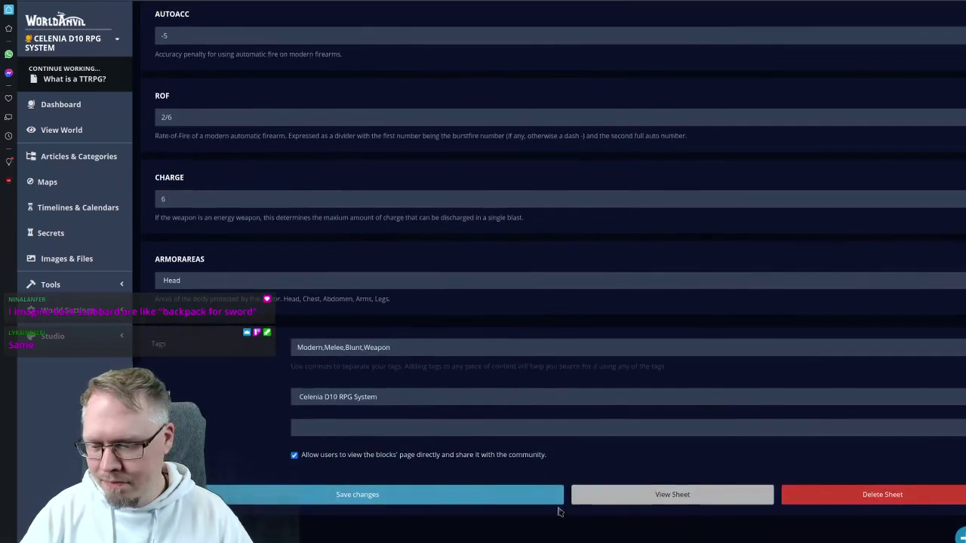
pyautogui.click(609, 492)
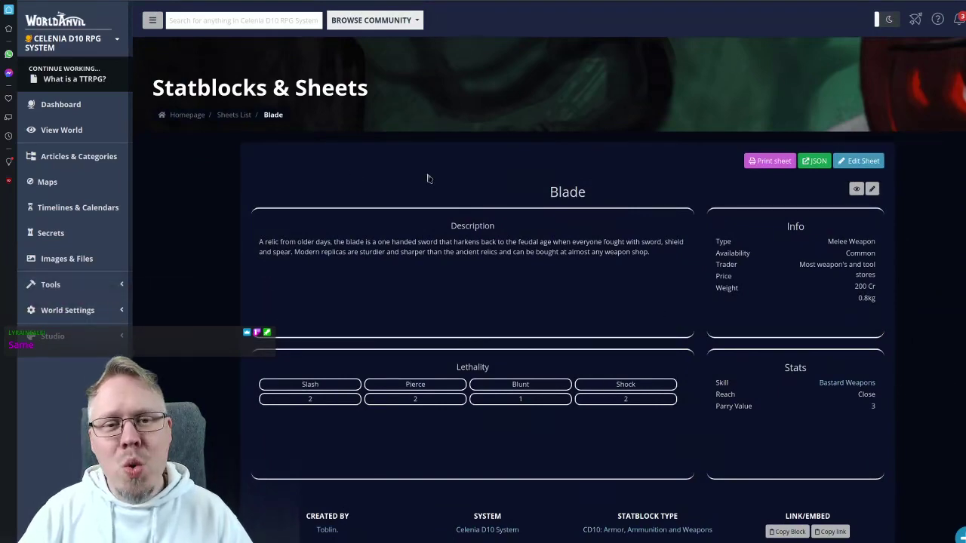
pyautogui.hotkey('alt', 'Left')
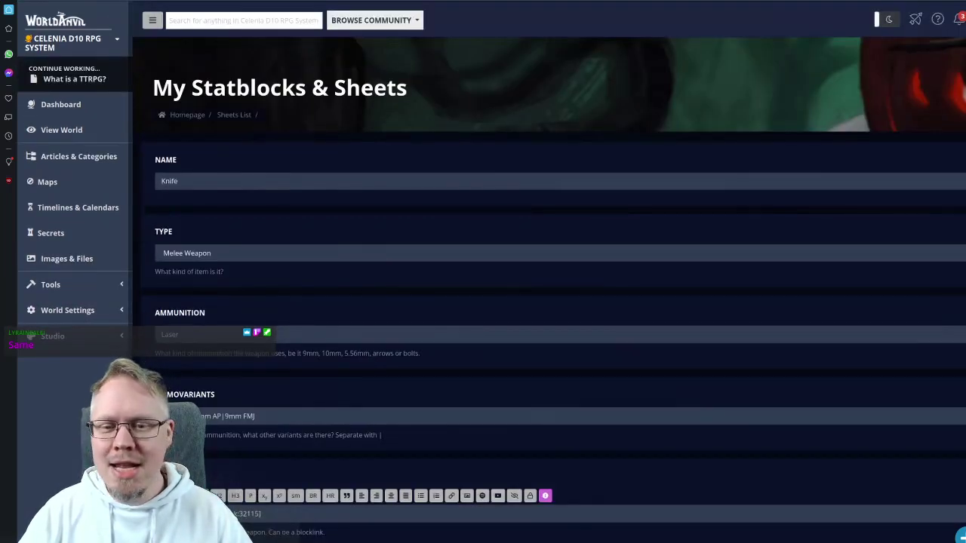
# - Search the system's sheets for "melee" and copy the block link of the matching skill
pyautogui.click(234, 115)
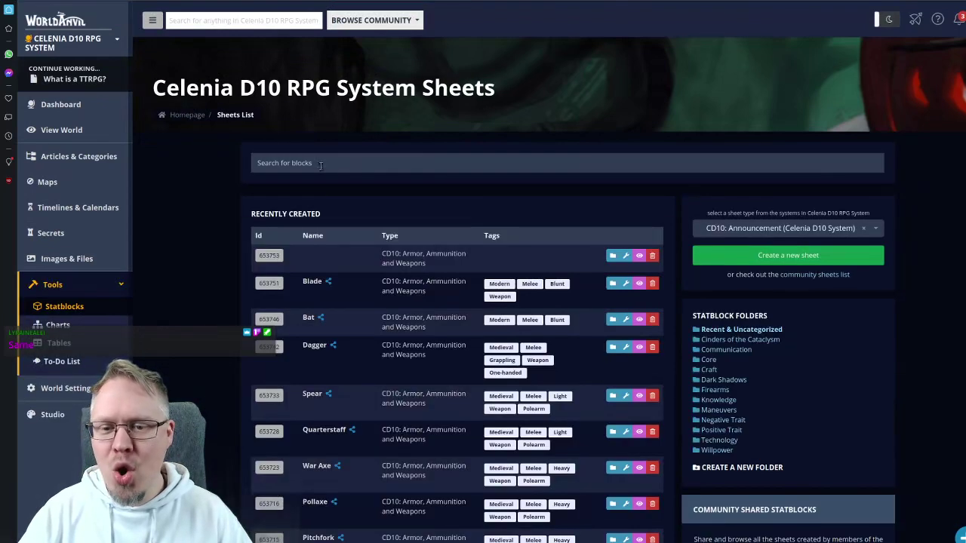
pyautogui.click(321, 164)
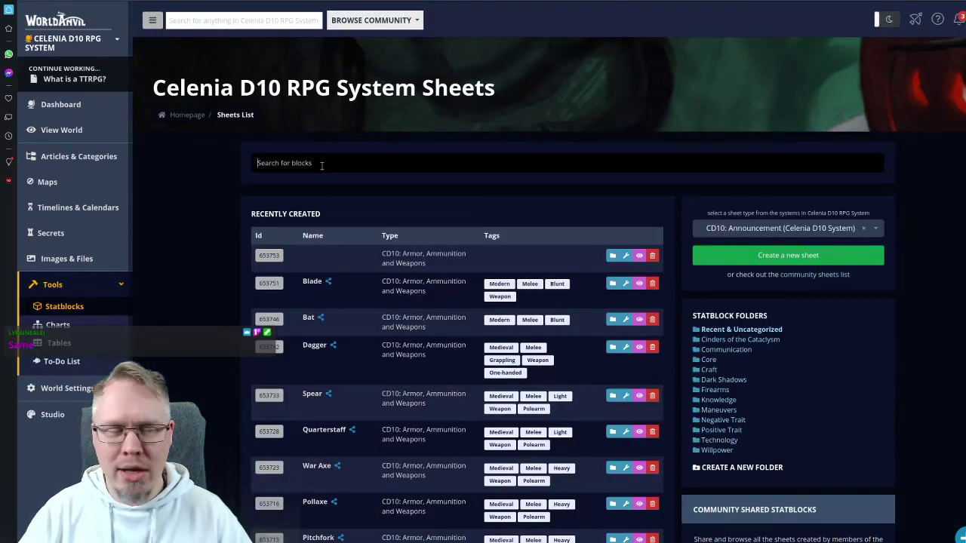
pyautogui.write('melee')
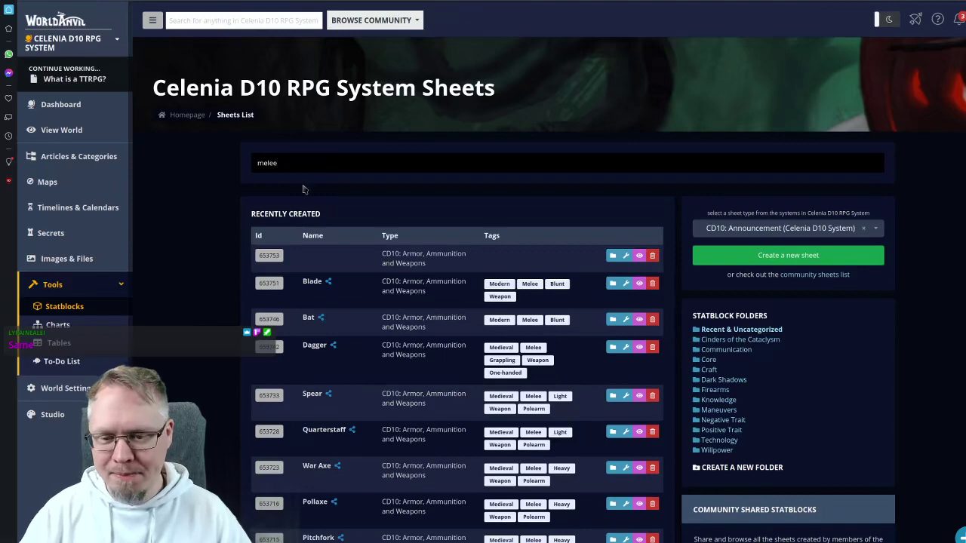
pyautogui.click(268, 255)
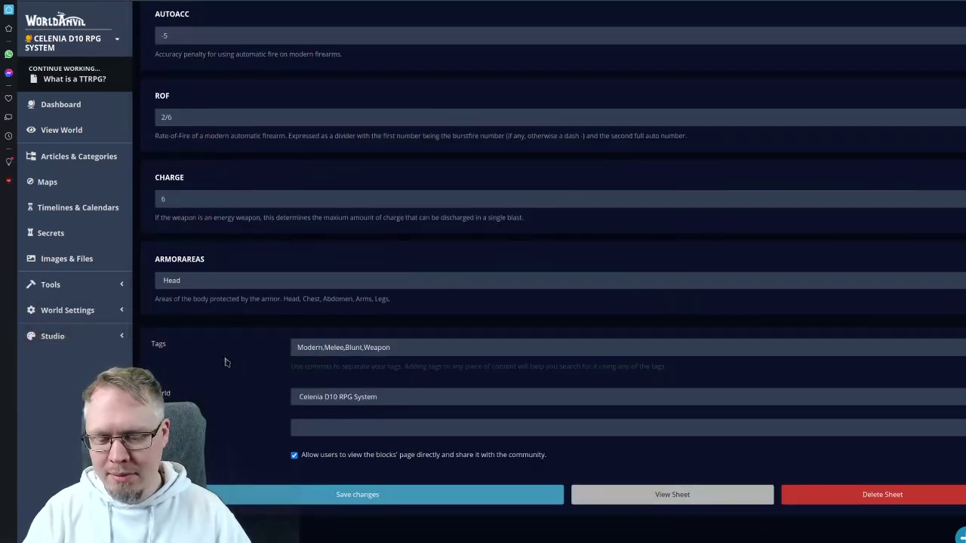
# - Replace the new Blade sheet's skill with [blocklink:63454] and save the changes
pyautogui.scroll(15, 224, 355)
pyautogui.scroll(-2, 286, 254)
pyautogui.click(244, 371)
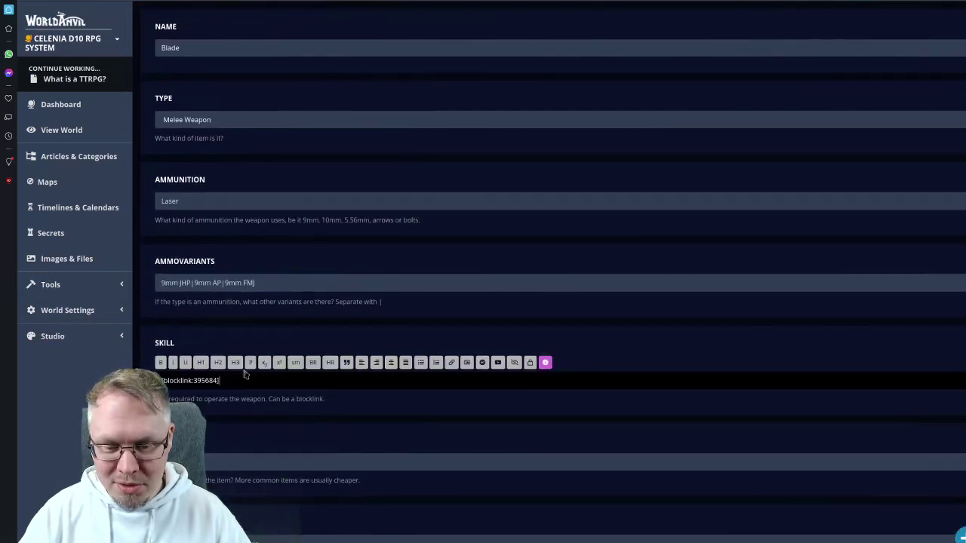
pyautogui.hotkey('ctrl', 'a')
pyautogui.hotkey('ctrl', 'v')
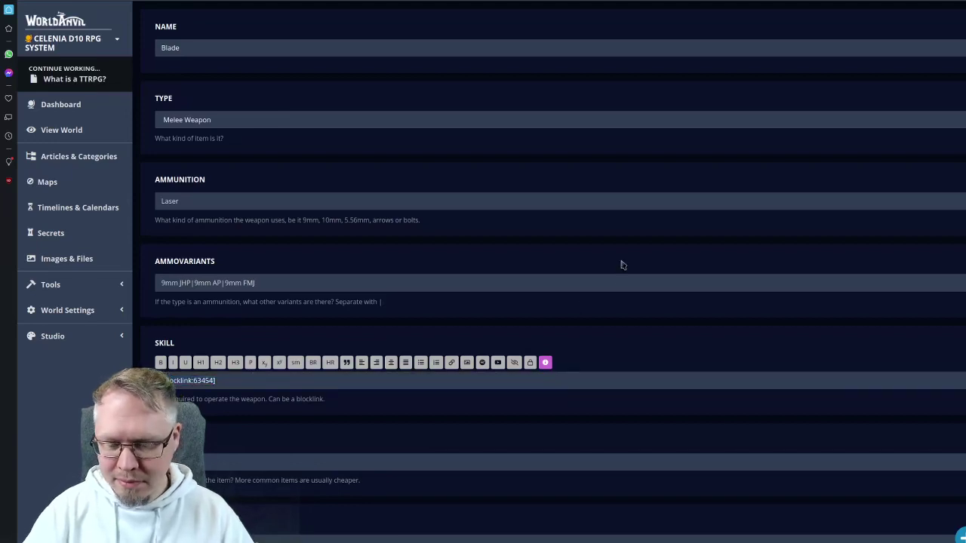
pyautogui.scroll(-10, 620, 265)
pyautogui.click(446, 289)
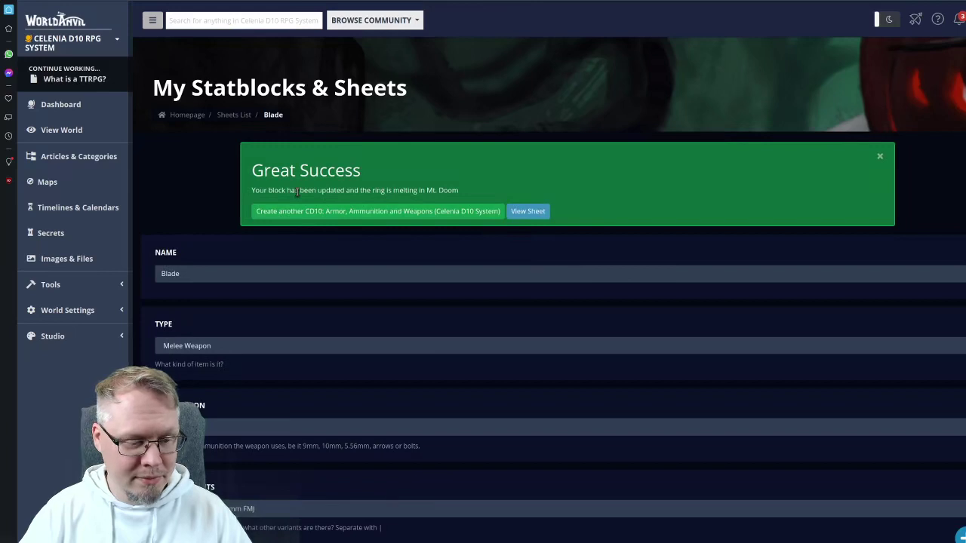
# - View the new Bat and Dagger sheets as rendered to check their skills and stats
pyautogui.hotkey('ctrl', 'w')
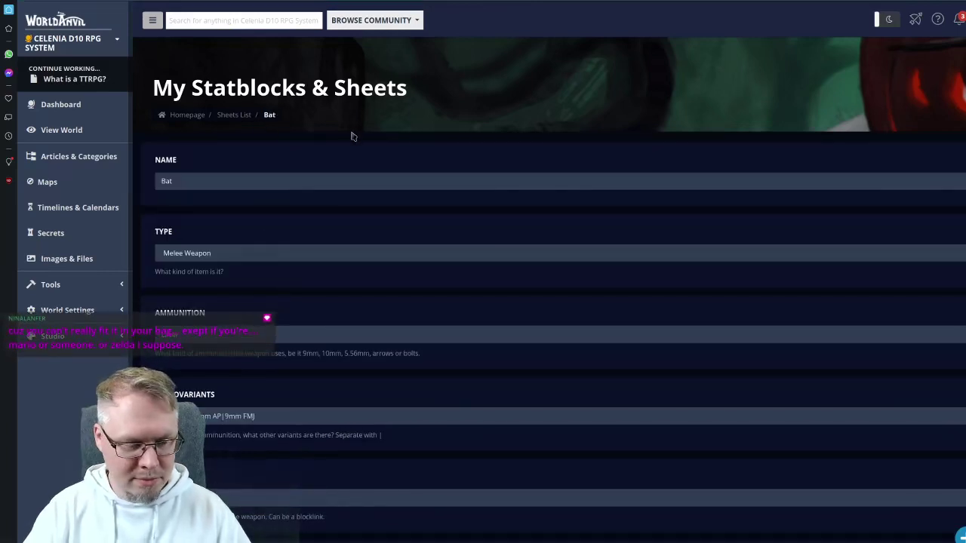
pyautogui.scroll(-15, 350, 136)
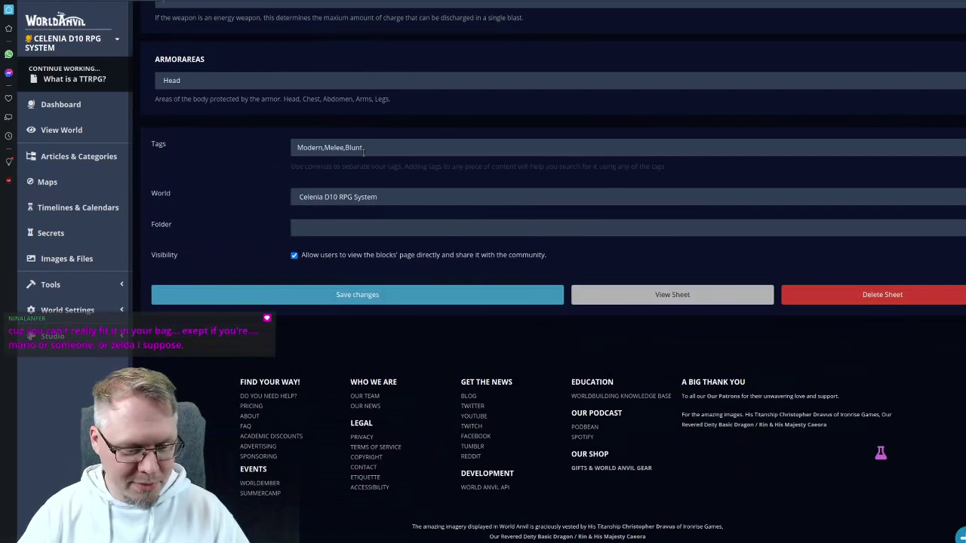
pyautogui.click(664, 299)
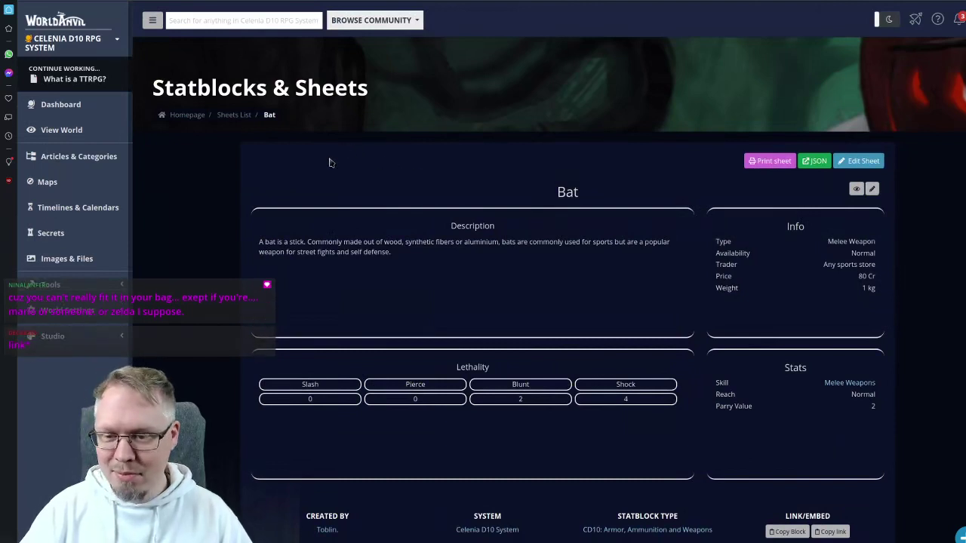
pyautogui.hotkey('alt', 'Left')
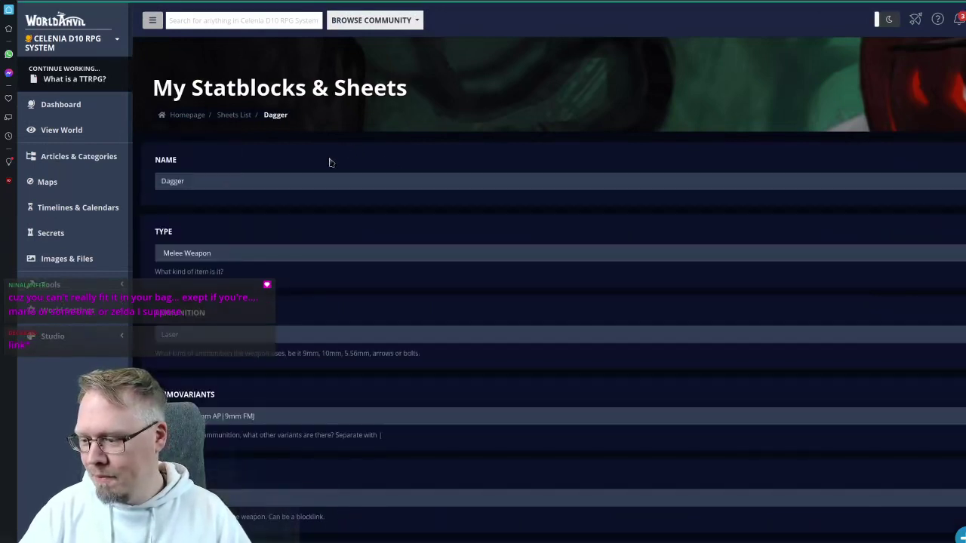
pyautogui.scroll(-15, 533, 108)
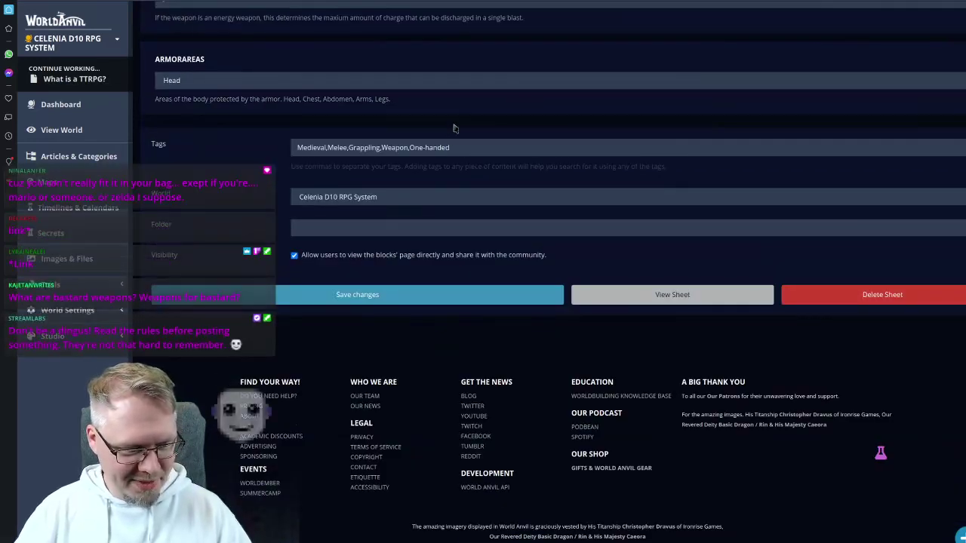
pyautogui.click(702, 297)
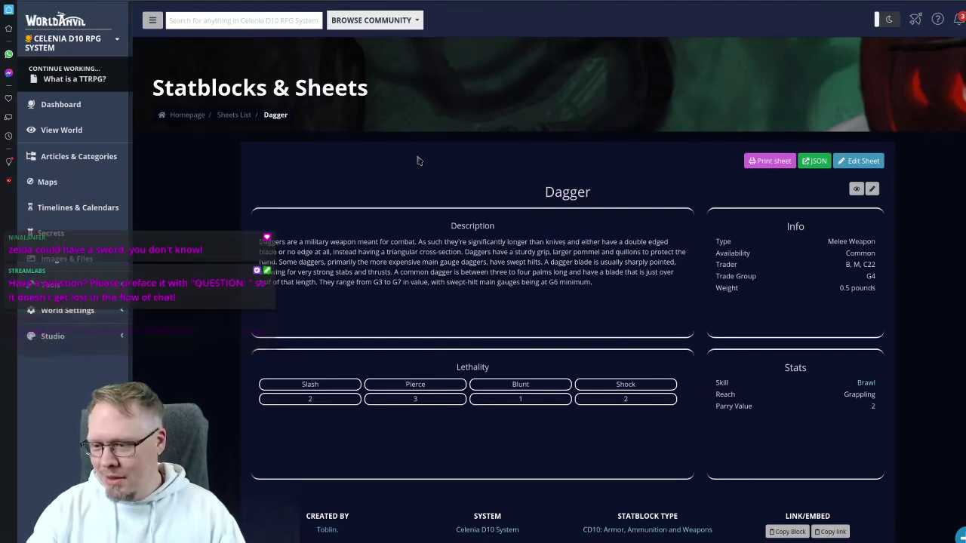
# - Replace the skill in the new Knife sheet's form with [blocklink:63454]
pyautogui.hotkey('alt', 'Left')
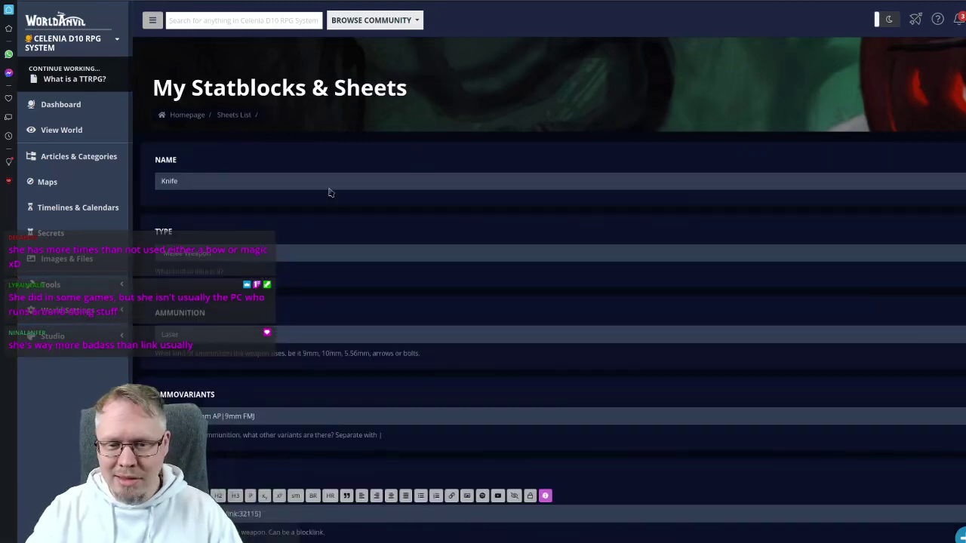
pyautogui.scroll(-5, 302, 245)
pyautogui.scroll(-4, 302, 246)
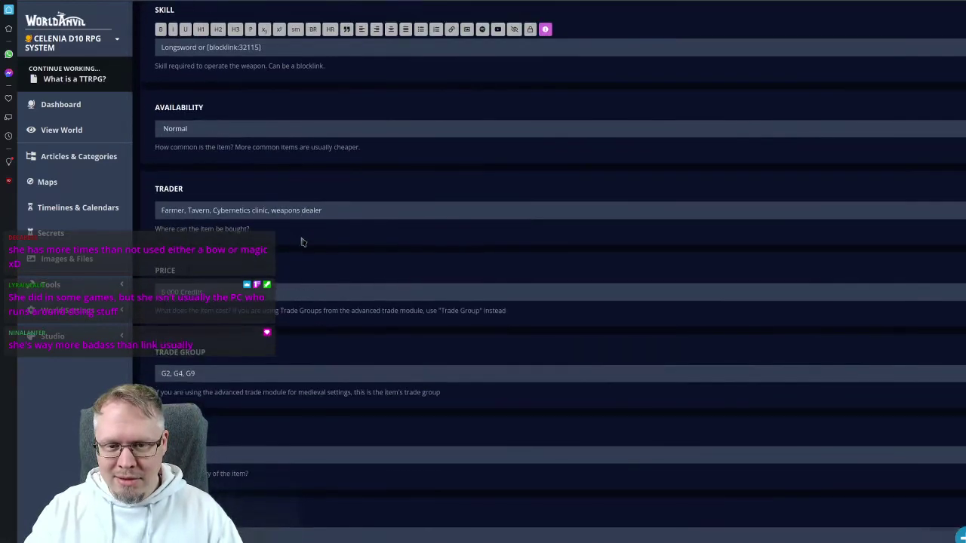
pyautogui.scroll(2, 302, 243)
pyautogui.scroll(2, 257, 200)
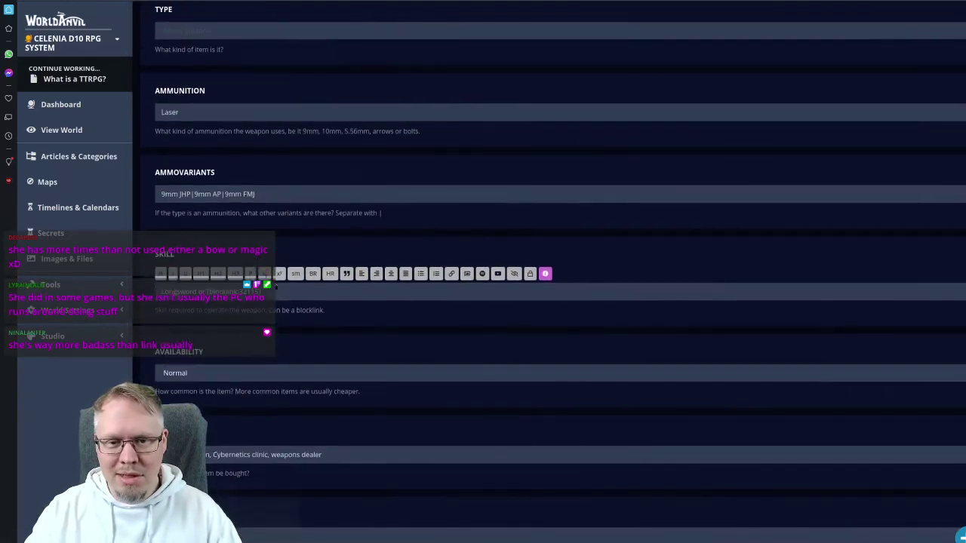
pyautogui.click(276, 294)
pyautogui.scroll(3, 329, 239)
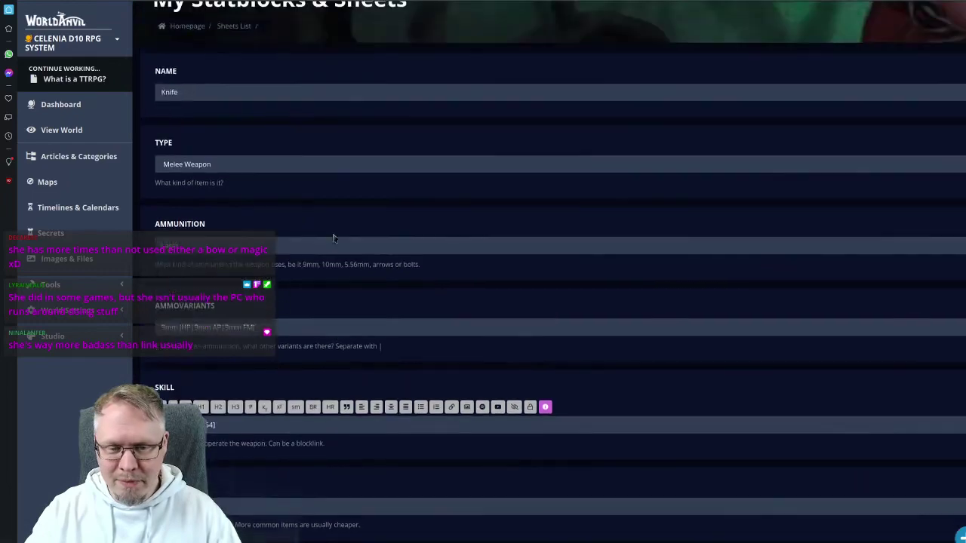
# - Set the Knife's trader to "Any tool or survival store" and its price to 100 Cr
pyautogui.scroll(-5, 262, 224)
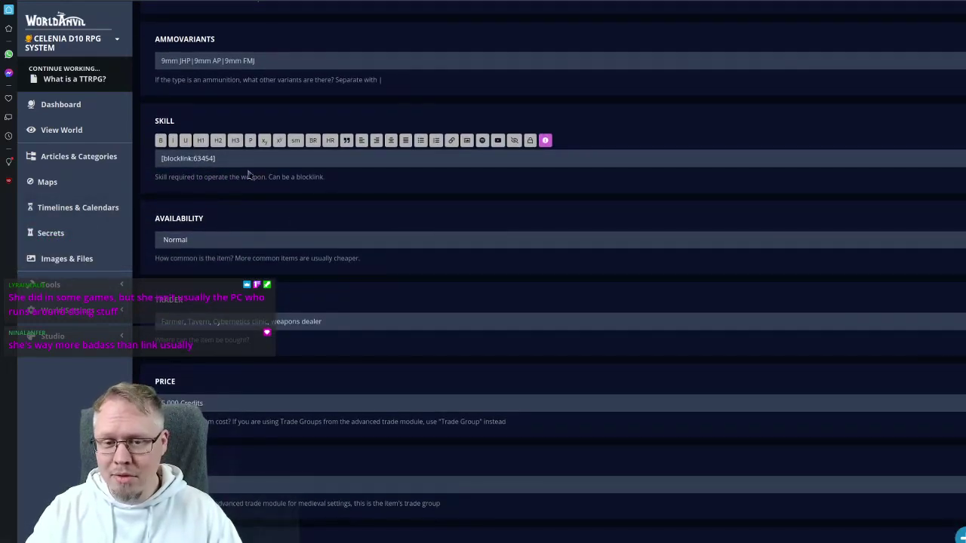
pyautogui.scroll(-2, 252, 173)
pyautogui.click(227, 216)
pyautogui.hotkey('ctrl', 'a')
pyautogui.write('An')
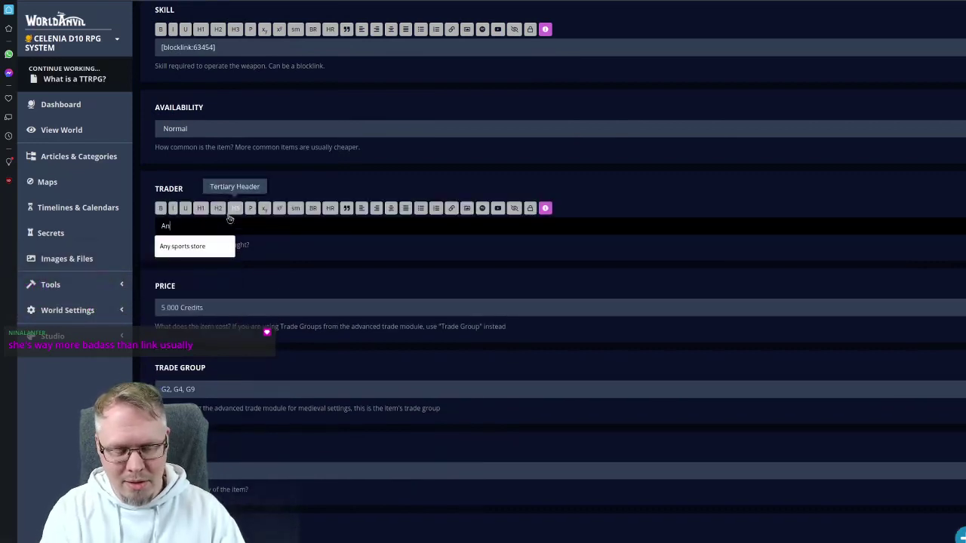
pyautogui.write('y tool or su')
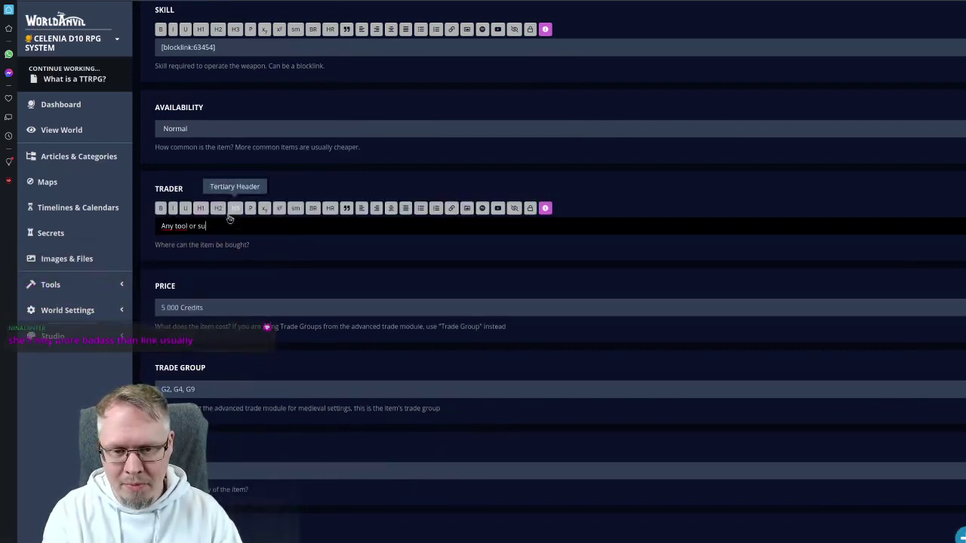
pyautogui.write('rvival sto')
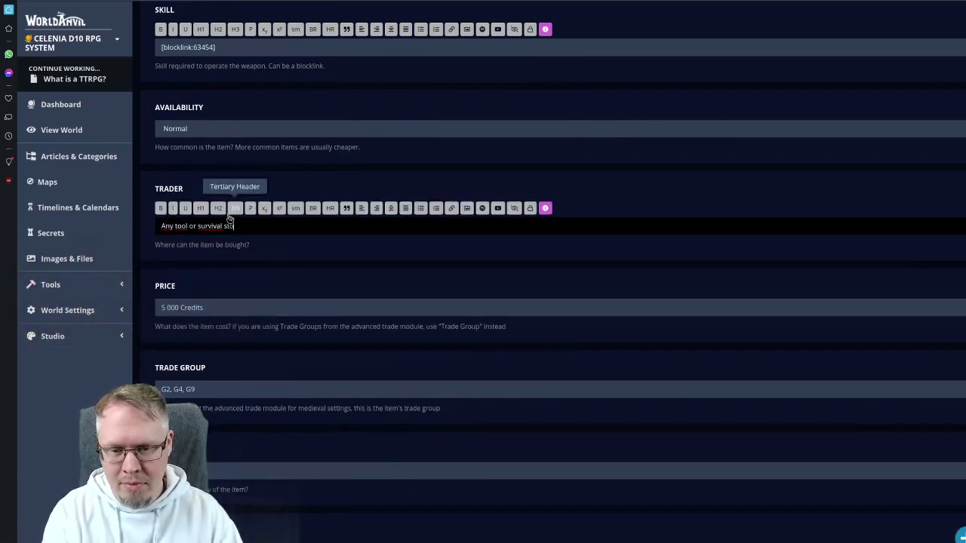
pyautogui.write('re')
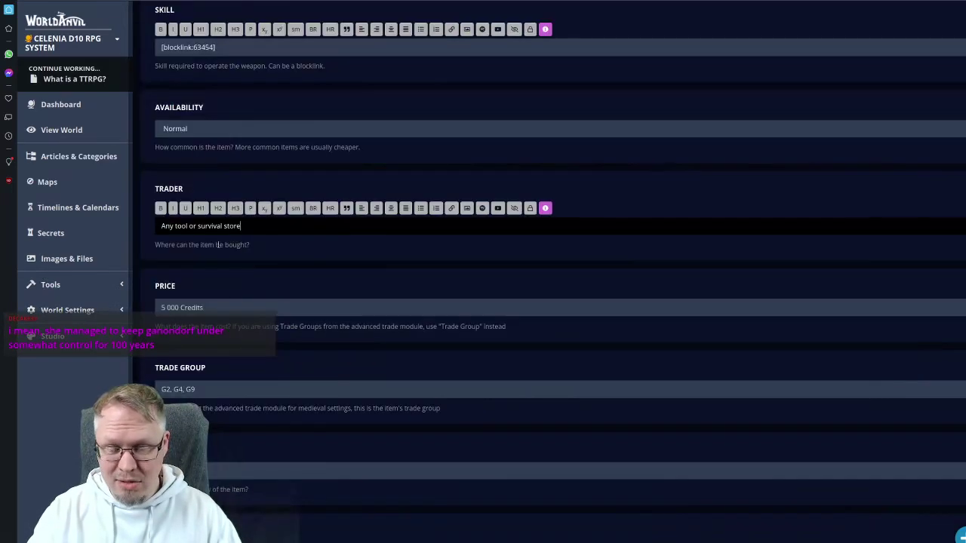
pyautogui.click(211, 306)
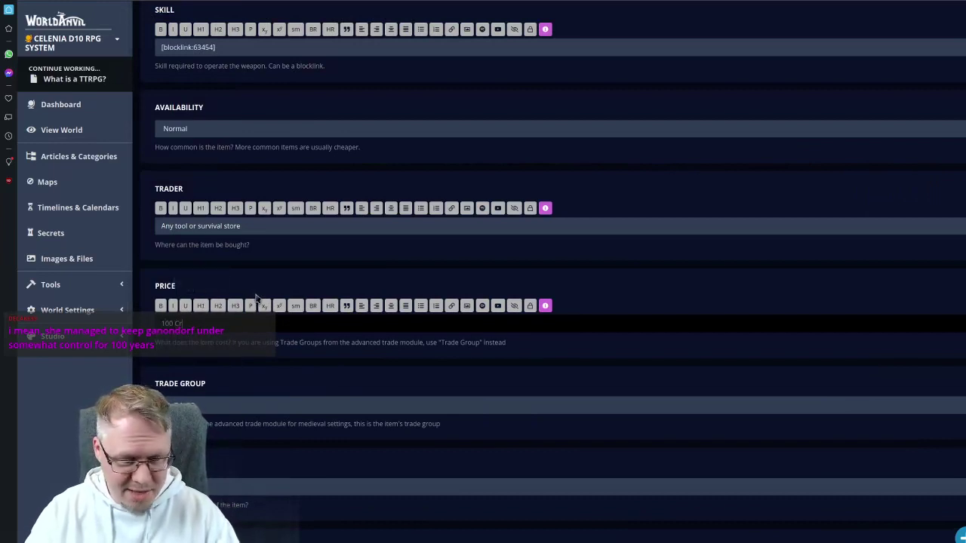
pyautogui.click(290, 275)
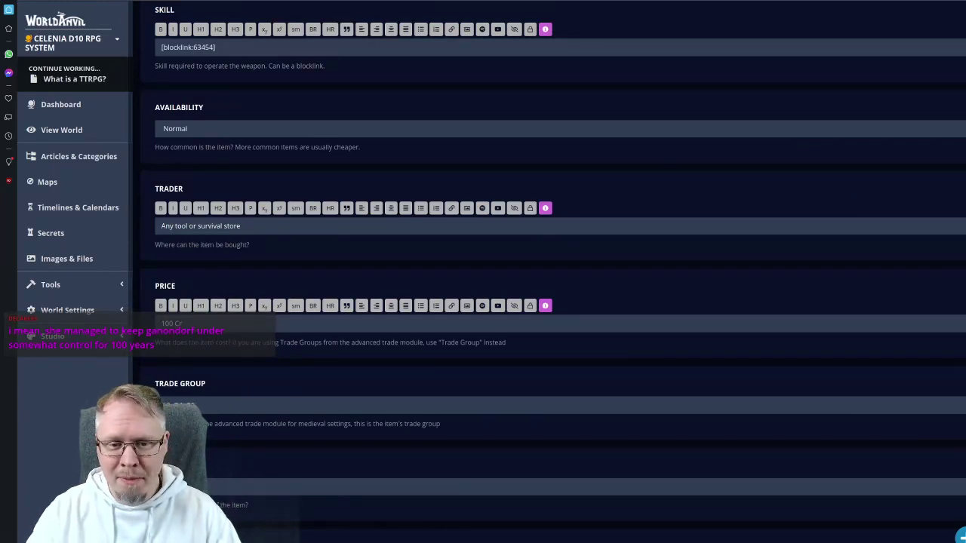
# - Consult the deprecated Knife sheet and set the new Knife's weight to 200 grams
pyautogui.hotkey('alt', 'Left')
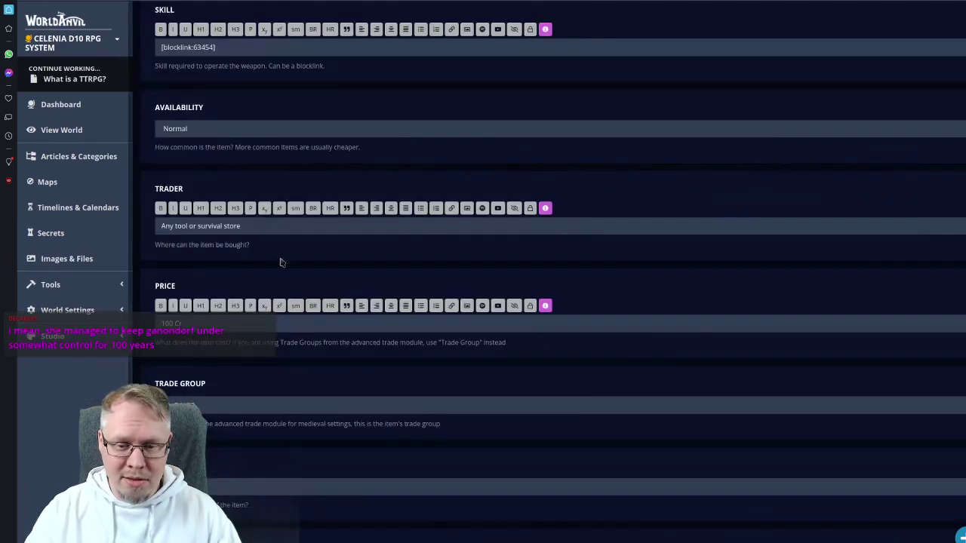
pyautogui.scroll(-3, 252, 280)
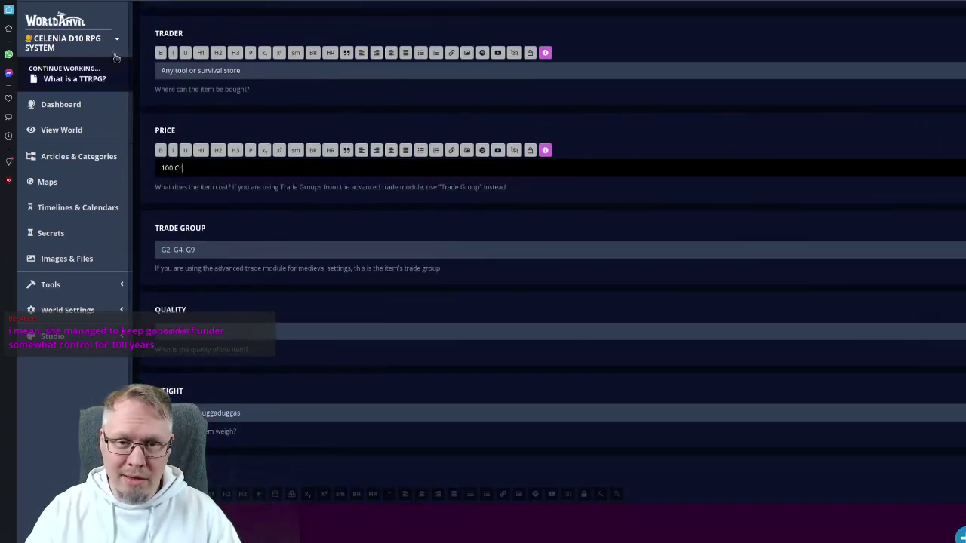
pyautogui.hotkey('alt', 'Right')
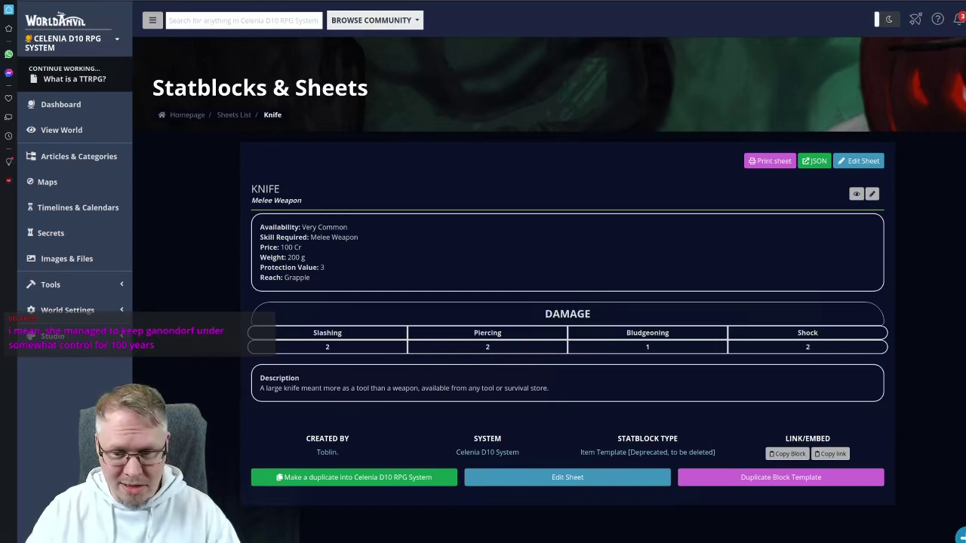
pyautogui.hotkey('alt', 'Left')
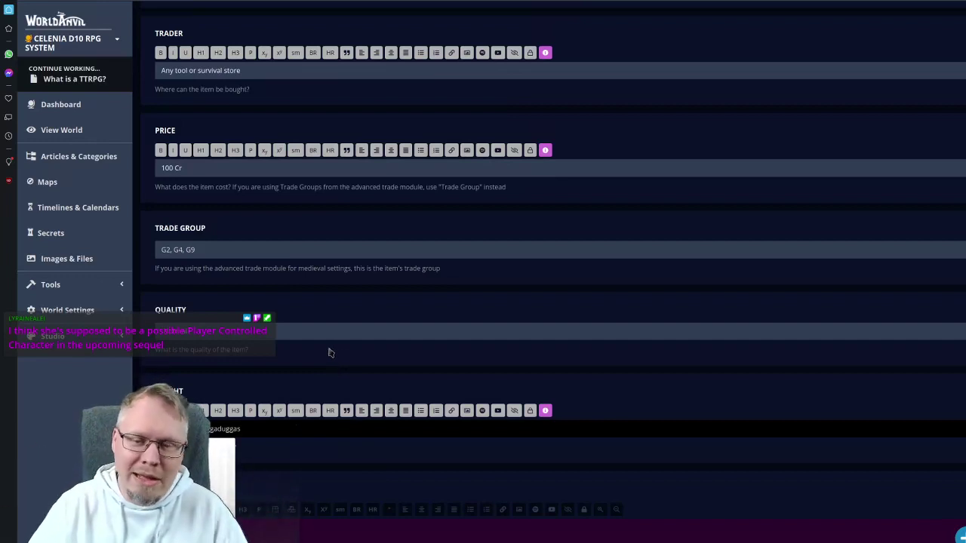
pyautogui.click(305, 304)
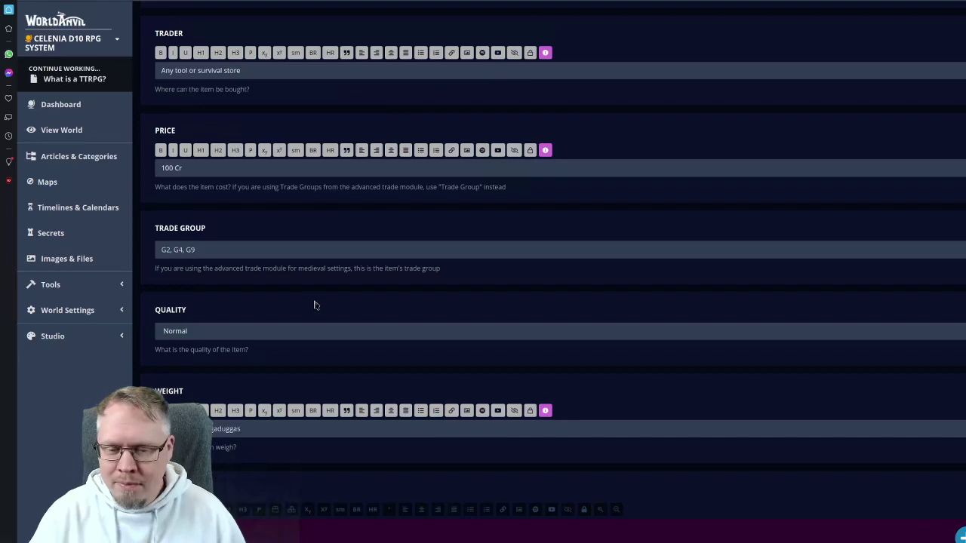
pyautogui.scroll(-1, 324, 290)
pyautogui.scroll(-2, 325, 283)
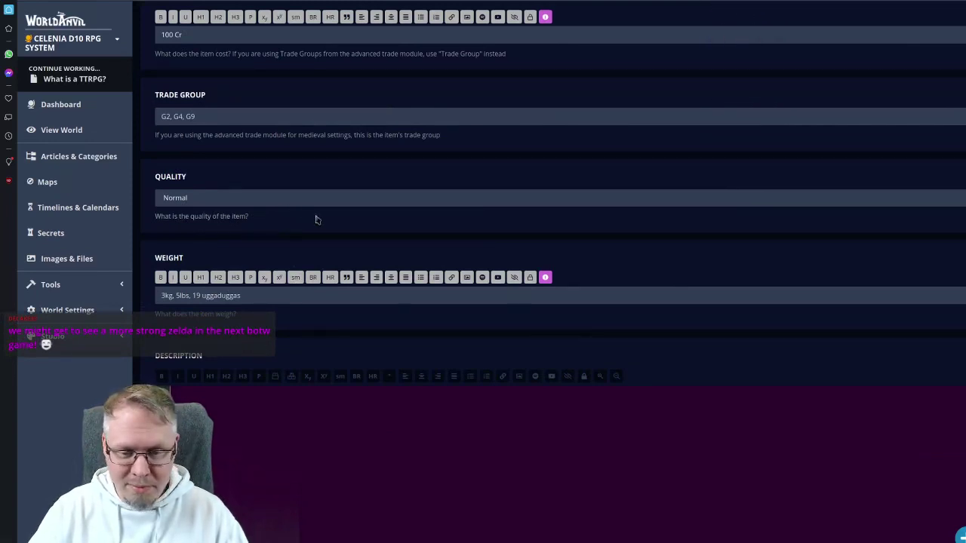
pyautogui.hotkey('alt', 'Left')
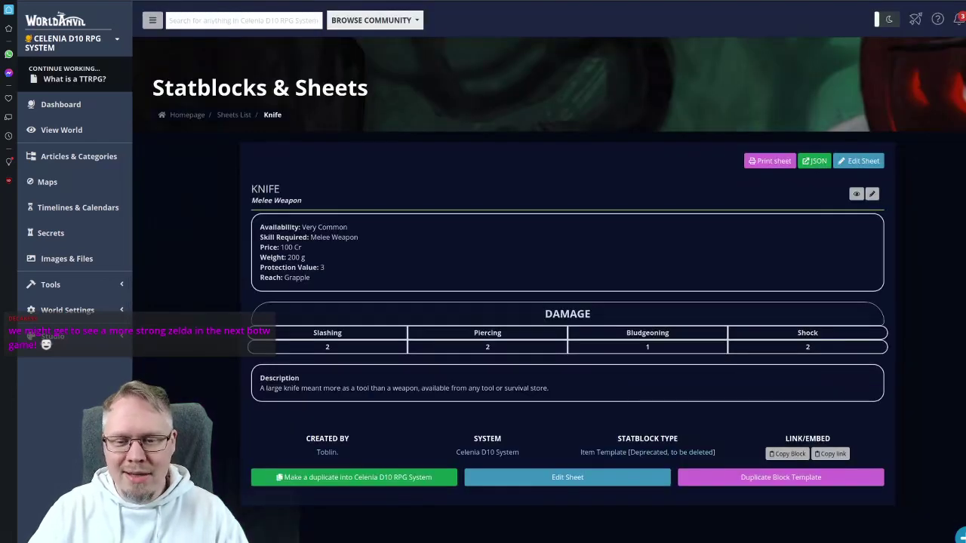
pyautogui.hotkey('alt', 'Right')
pyautogui.click(194, 297)
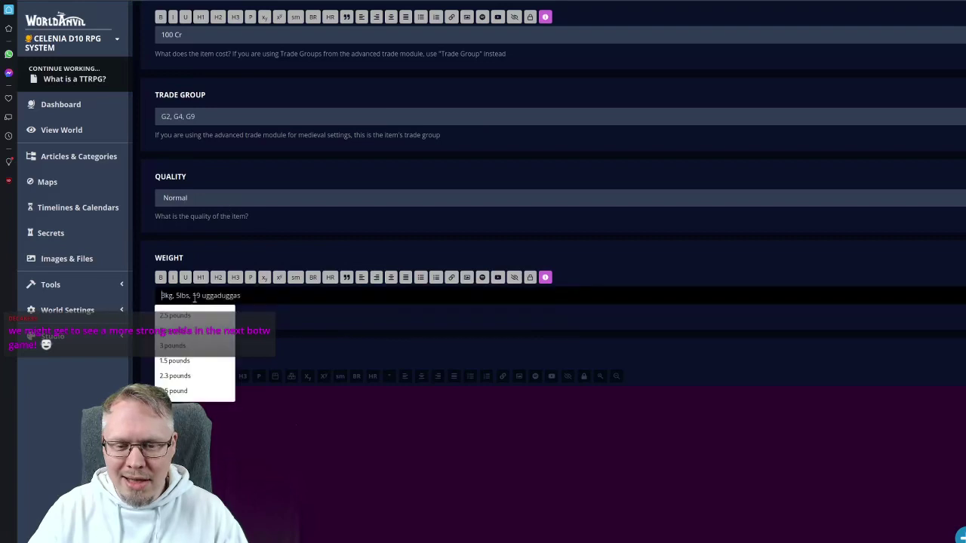
pyautogui.hotkey('ctrl', 'a')
pyautogui.write('200 grams')
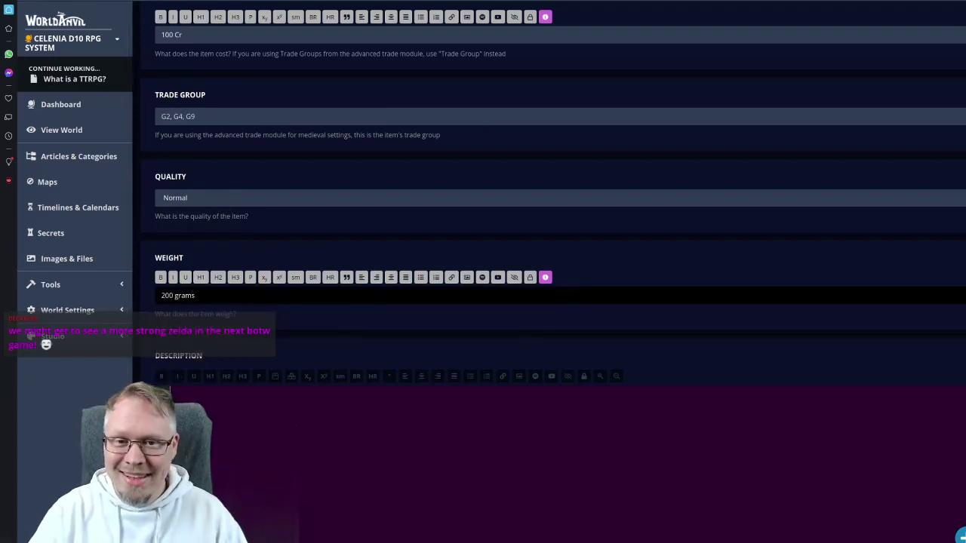
# - Copy the description text from the deprecated Knife sheet into the new Knife sheet's description
pyautogui.hotkey('alt', 'Left')
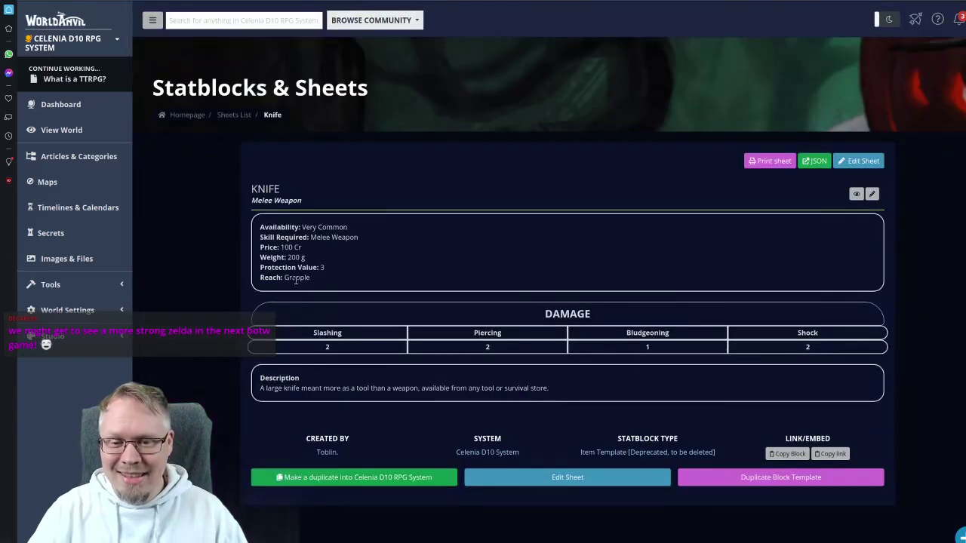
pyautogui.moveTo(261, 388); pyautogui.dragTo(551, 390)
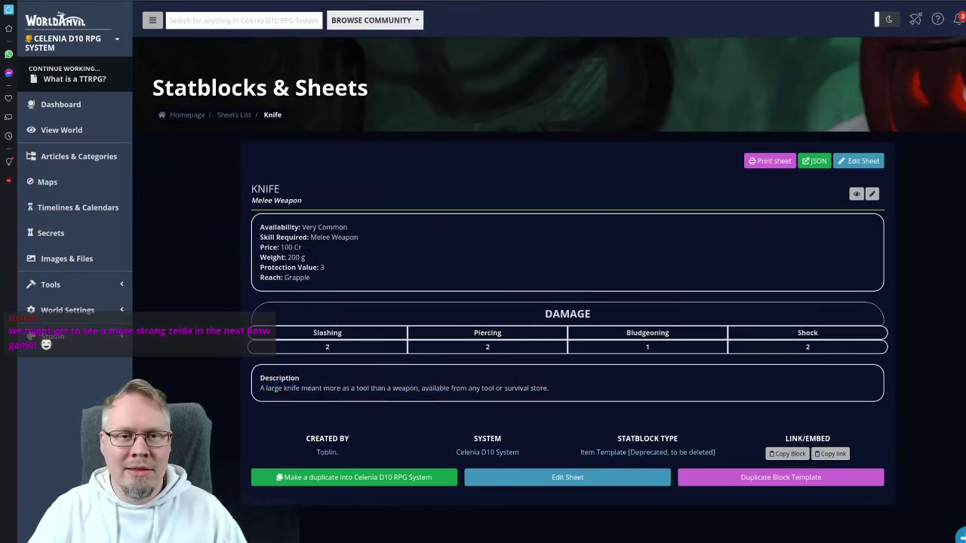
pyautogui.hotkey('ctrl', 'Tab')
pyautogui.hotkey('ctrl', 'Tab')
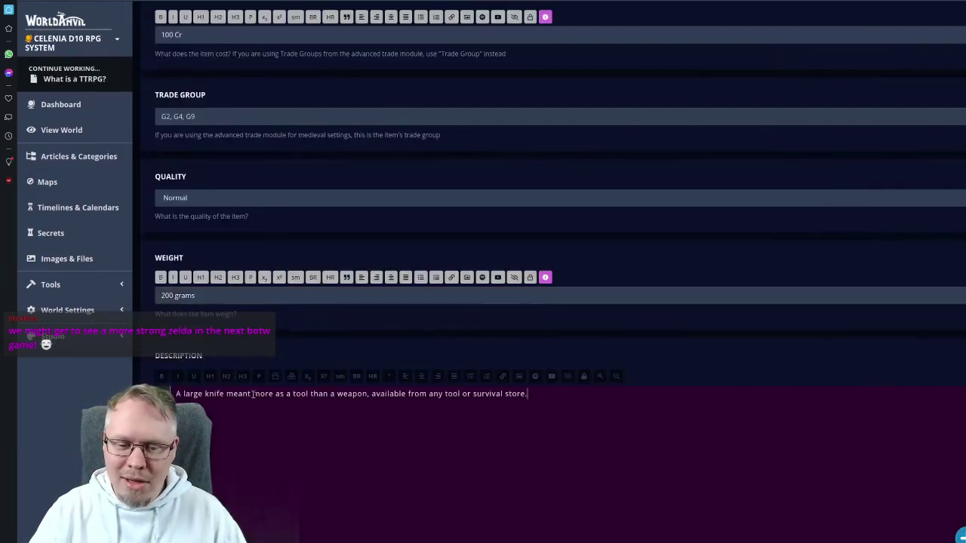
# - Set the Knife's damage values to slash 2, pierce 2 and blunt 1
pyautogui.scroll(-3, 335, 343)
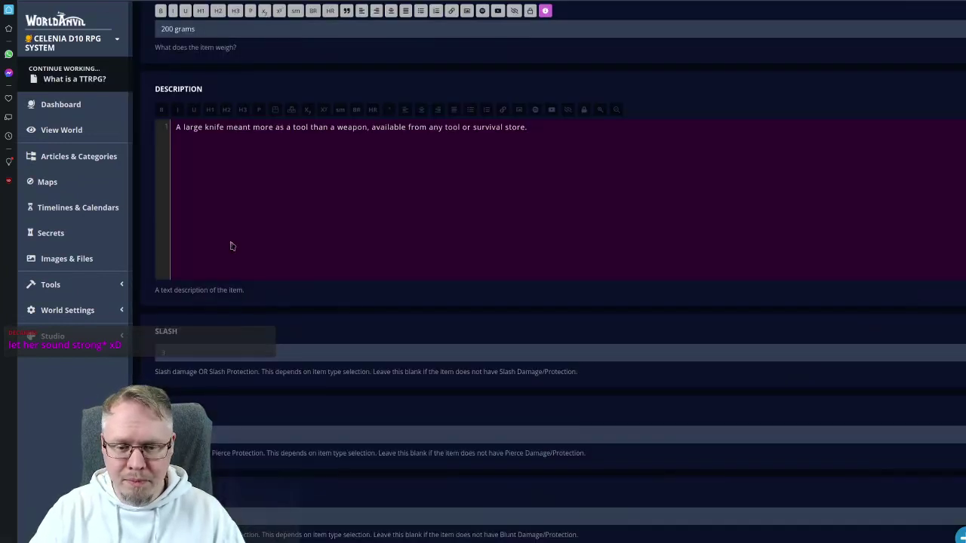
pyautogui.scroll(-2, 246, 401)
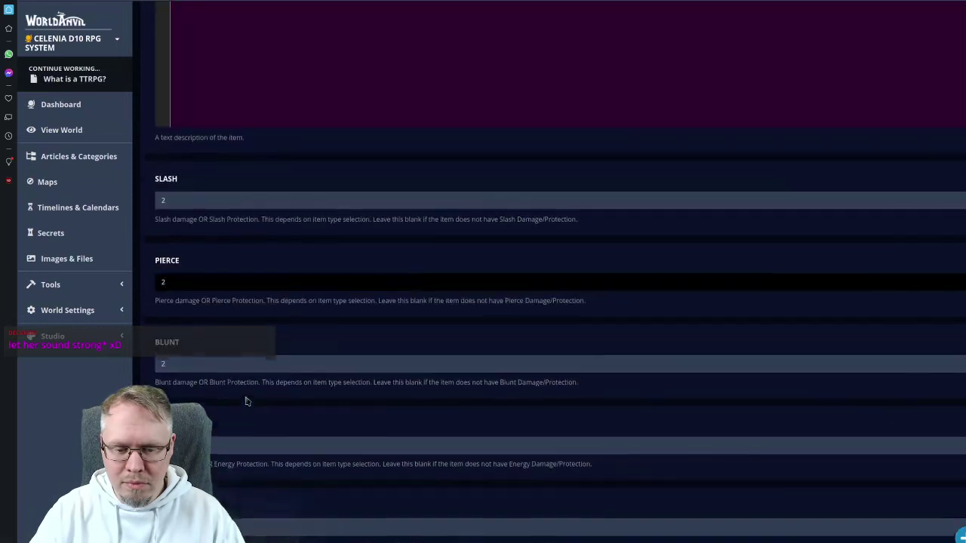
pyautogui.click(190, 362)
pyautogui.scroll(-3, 231, 327)
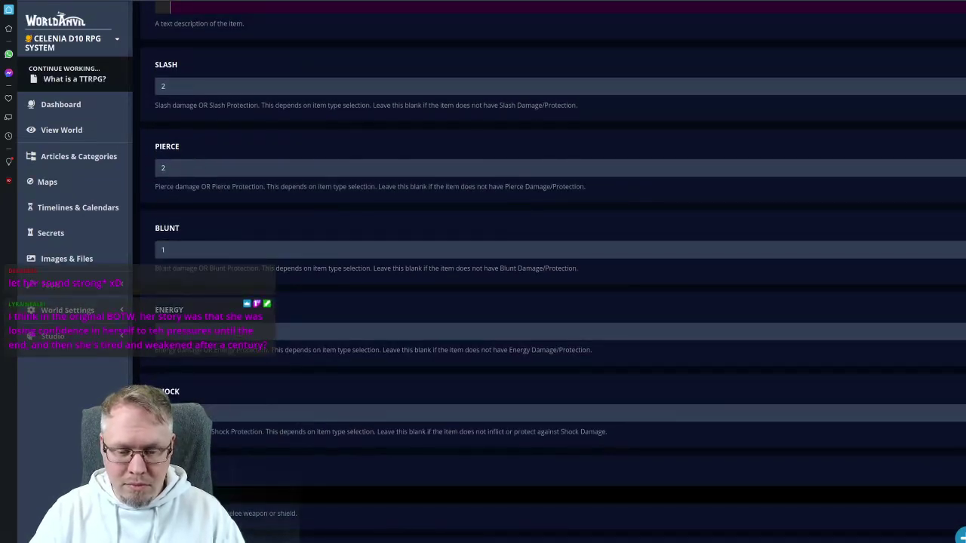
# - Tag the Knife sheet with Modern,Melee,Slashing,Piercing,Weapon, reusing the earlier blunt weapon tags and replacing Blunt
pyautogui.scroll(-2, 226, 332)
pyautogui.scroll(-10, 247, 399)
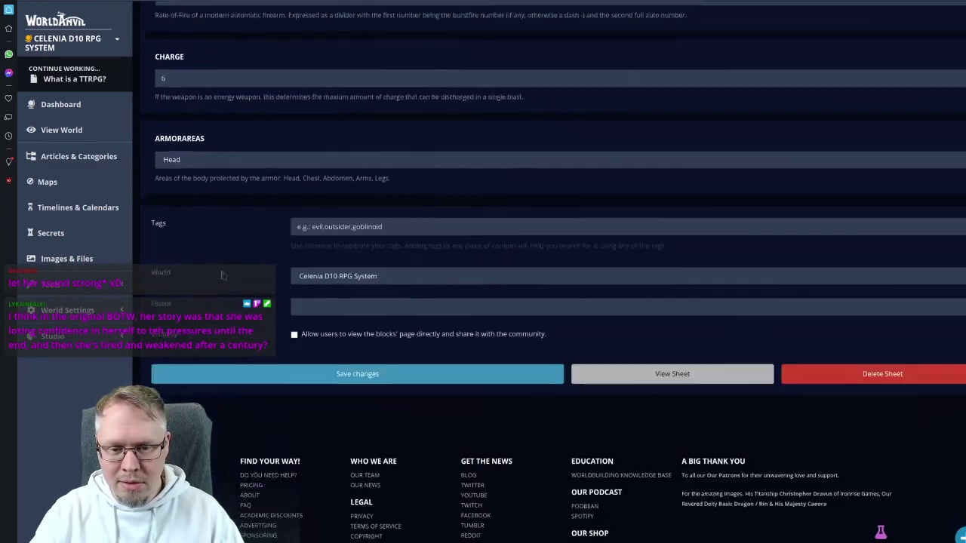
pyautogui.scroll(-1, 223, 275)
pyautogui.click(376, 172)
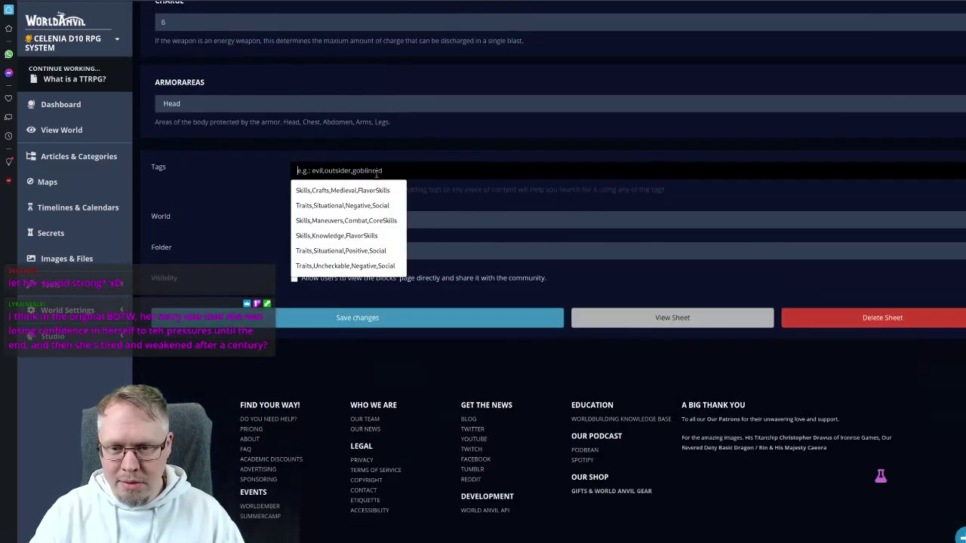
pyautogui.write('mode')
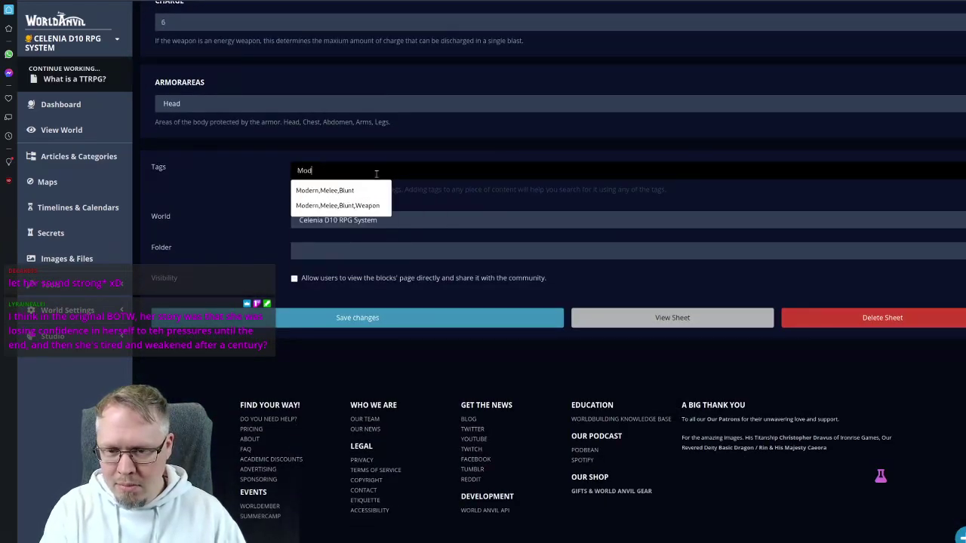
pyautogui.click(365, 207)
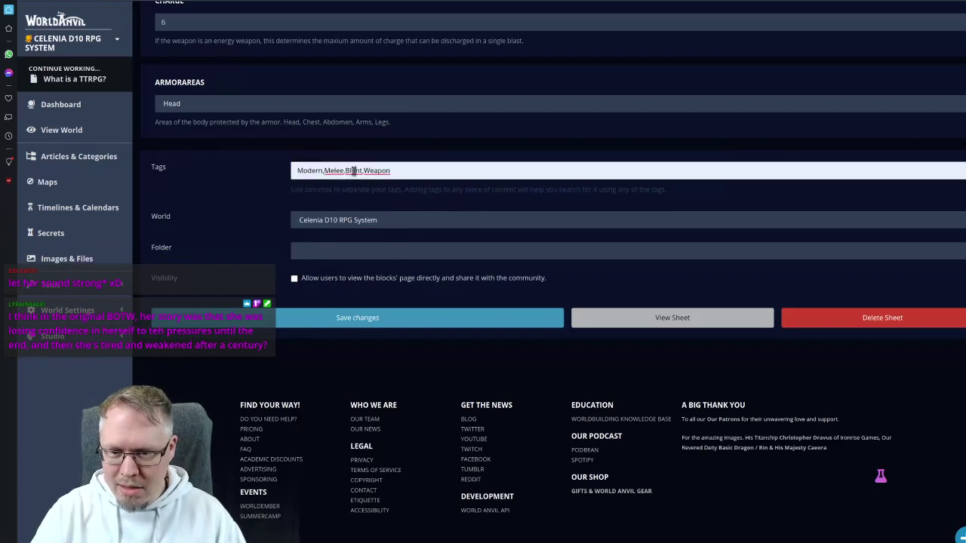
pyautogui.doubleClick(353, 171)
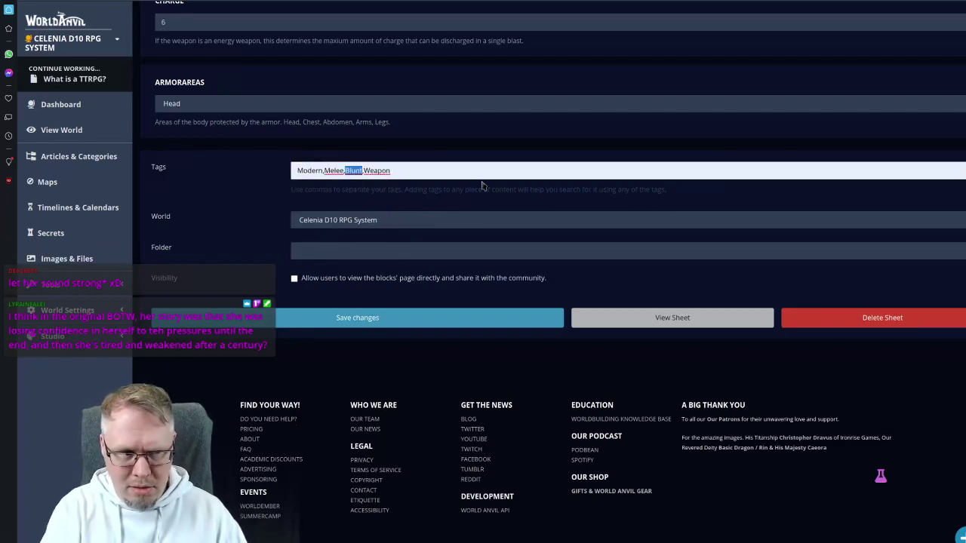
pyautogui.press('Delete')
pyautogui.press('Delete')
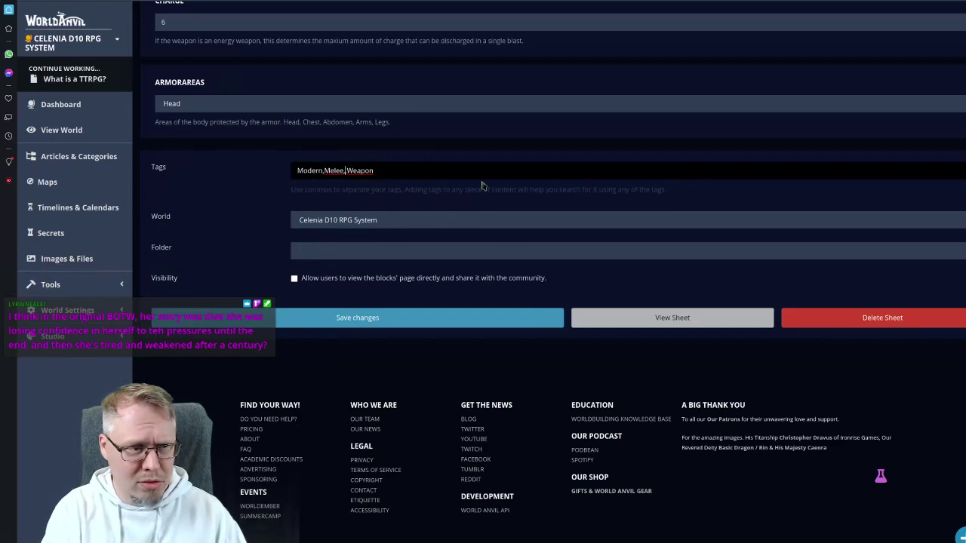
pyautogui.write('Slashing,P')
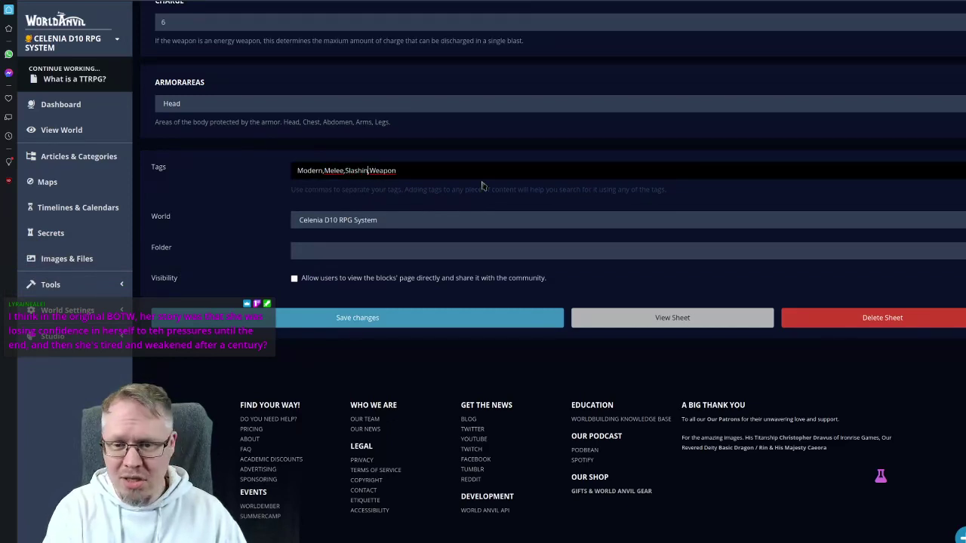
pyautogui.write('iercing,')
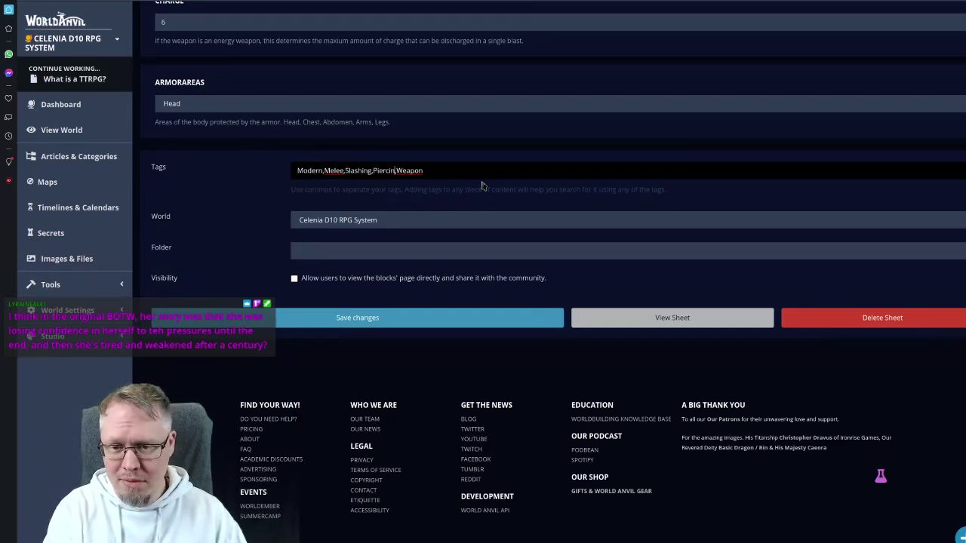
# - Allow users to view and share the Knife sheet's page directly, and save the changes
pyautogui.click(294, 278)
pyautogui.click(294, 316)
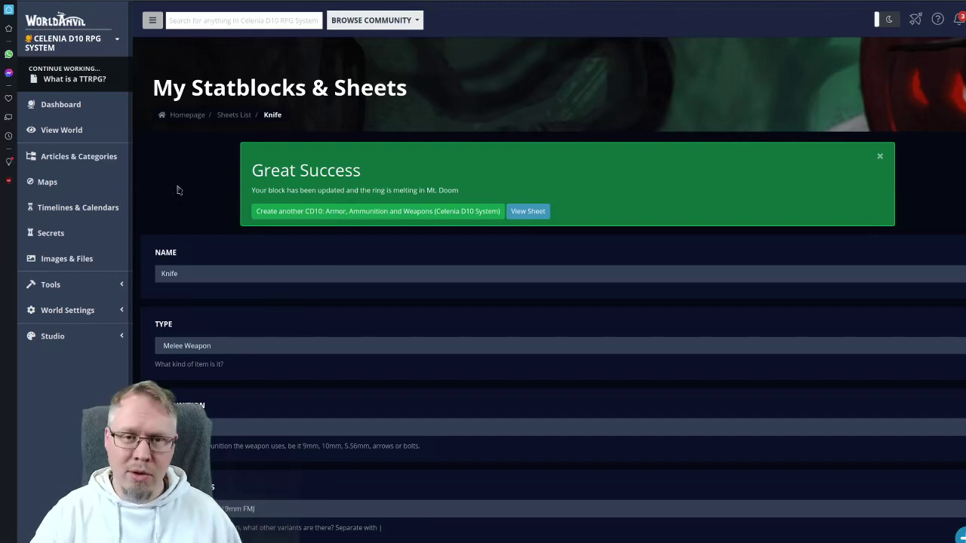
# - Review the rendered page of the newly saved Knife sheet and return to the sheets list
pyautogui.scroll(-20, 213, 184)
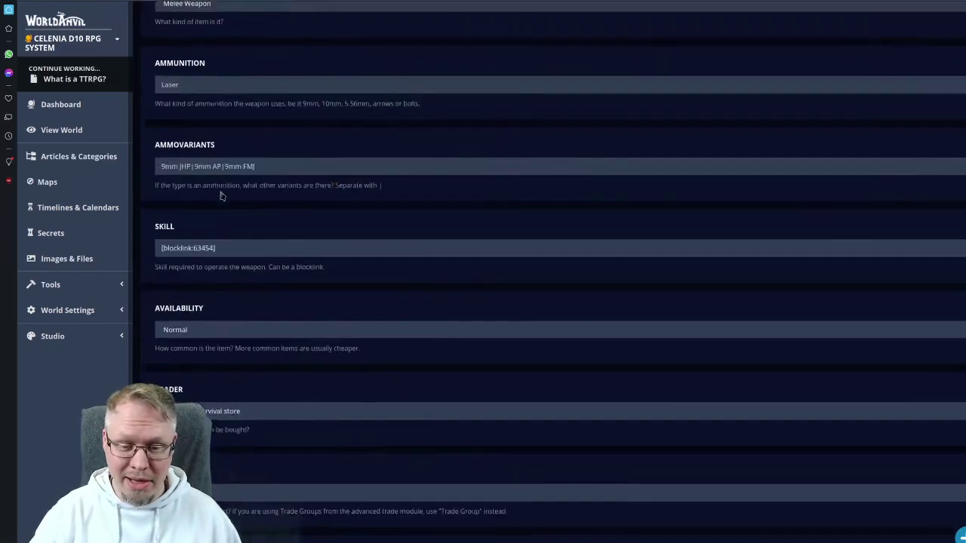
pyautogui.scroll(-20, 213, 210)
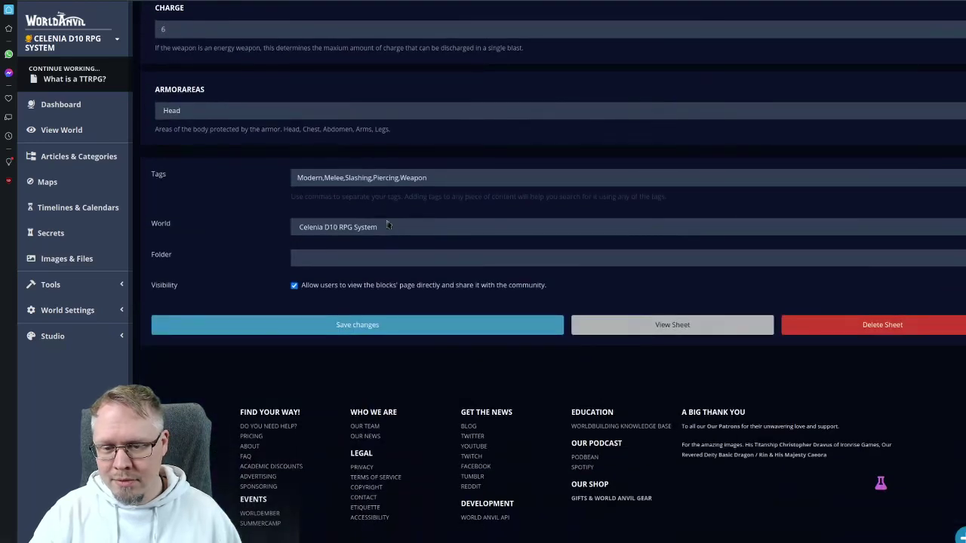
pyautogui.click(653, 324)
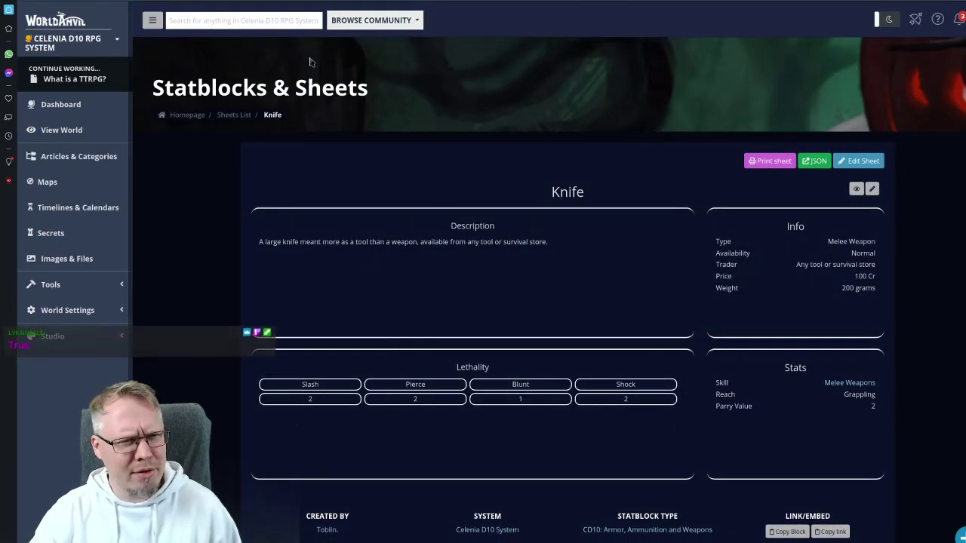
pyautogui.hotkey('alt', 'Left')
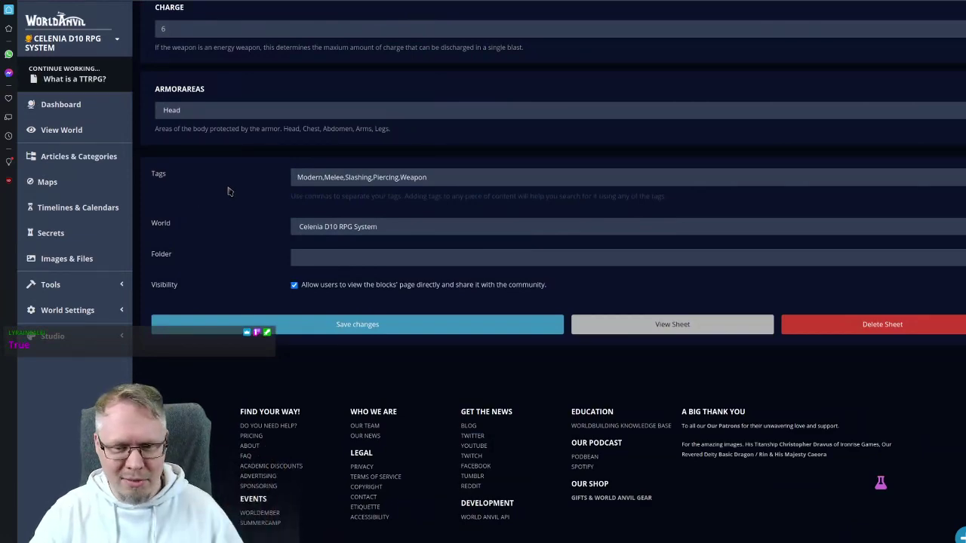
pyautogui.scroll(1, 242, 192)
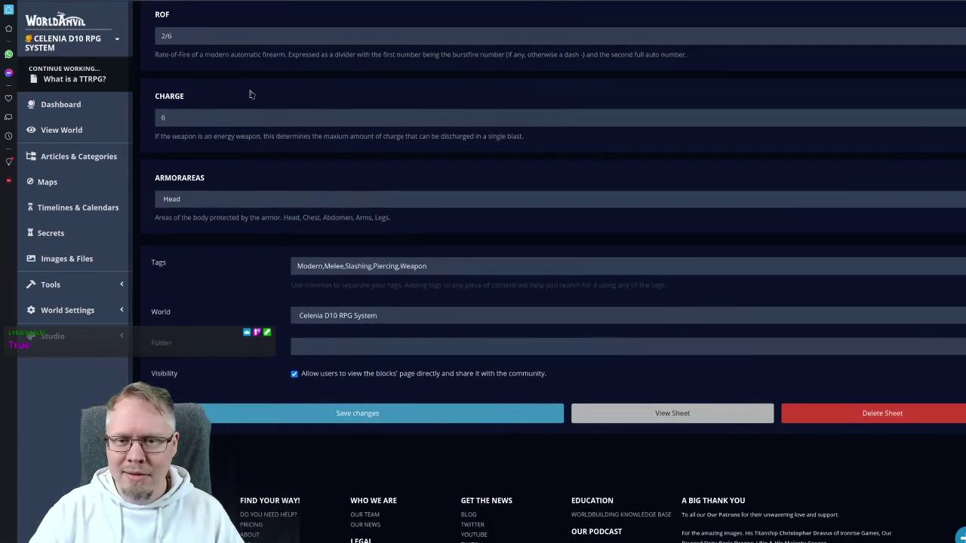
pyautogui.scroll(15, 251, 95)
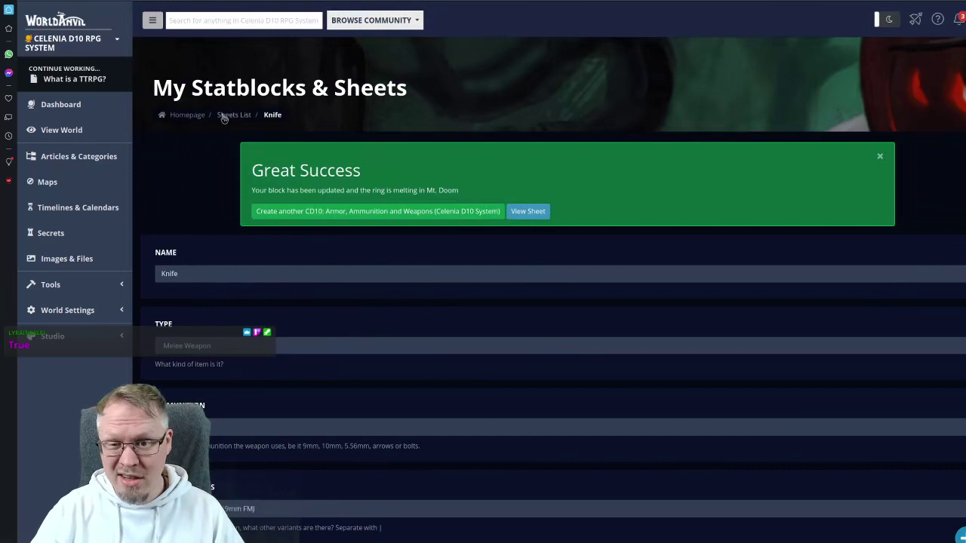
pyautogui.click(226, 116)
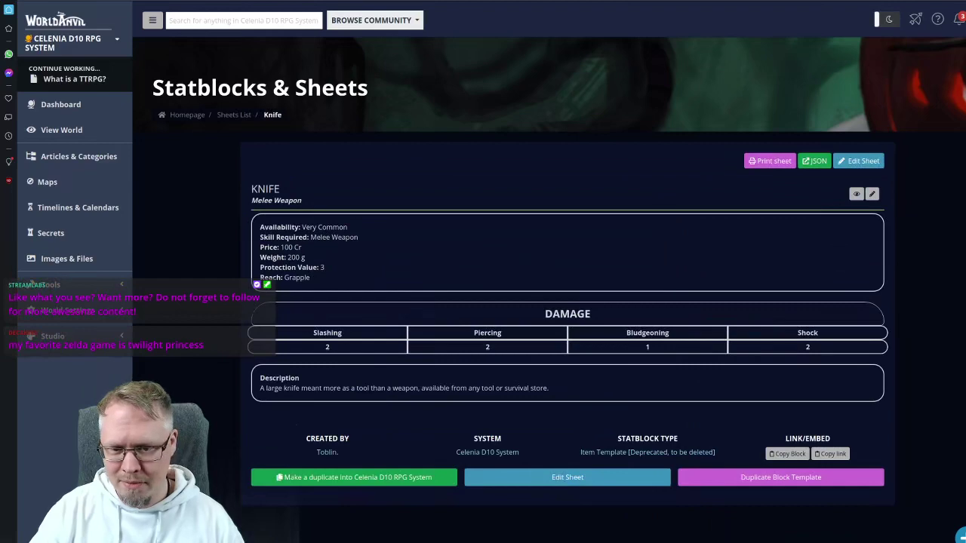
# - Open the deprecated Knife sheet for editing and permanently delete it
pyautogui.click(860, 161)
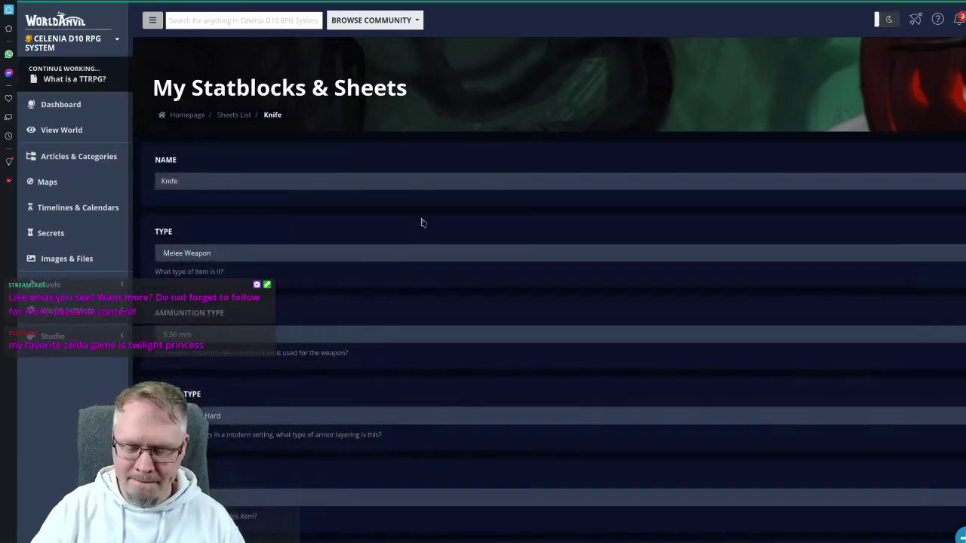
pyautogui.scroll(-15, 420, 223)
pyautogui.click(883, 294)
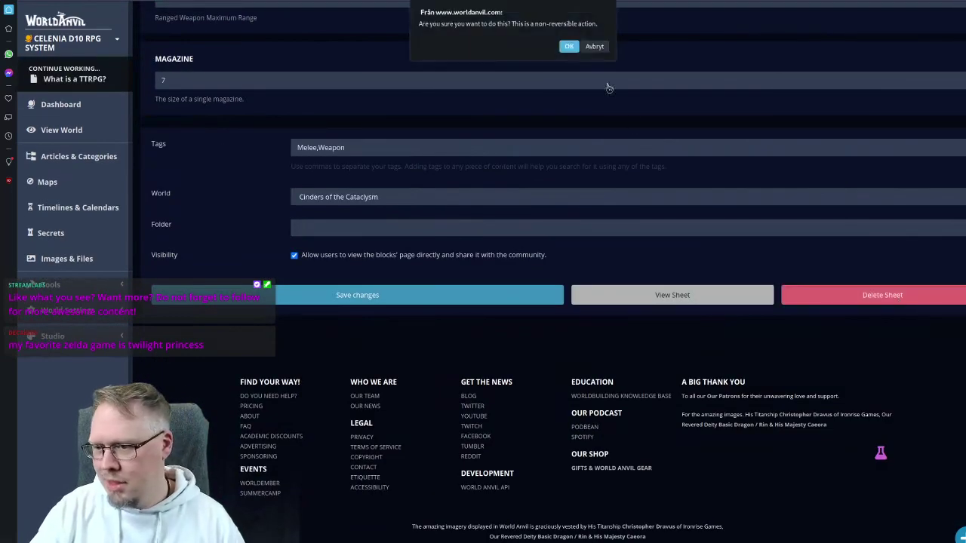
pyautogui.click(569, 45)
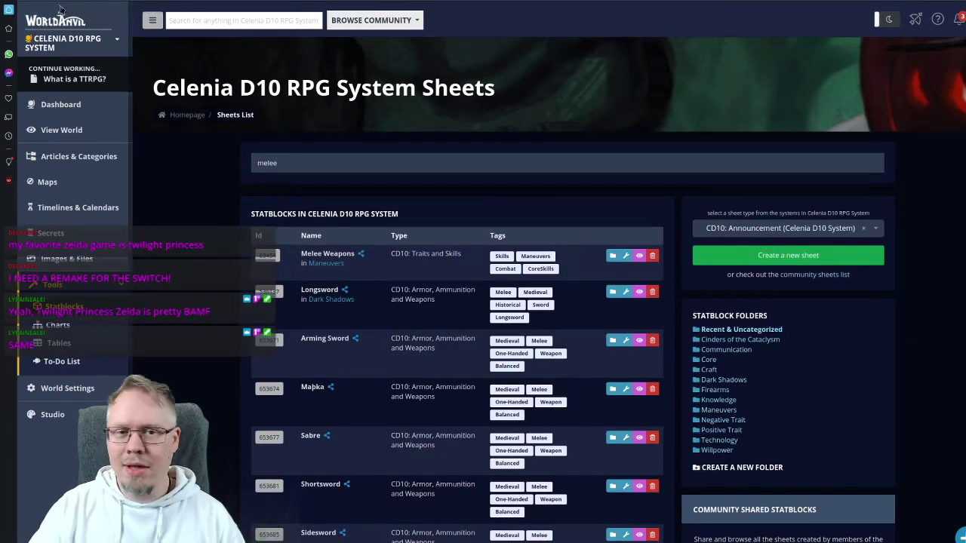
# - Clear the melee search from the sheets list and open the world's articles and categories
pyautogui.hotkey('ctrl', 'a')
pyautogui.press('BackSpace')
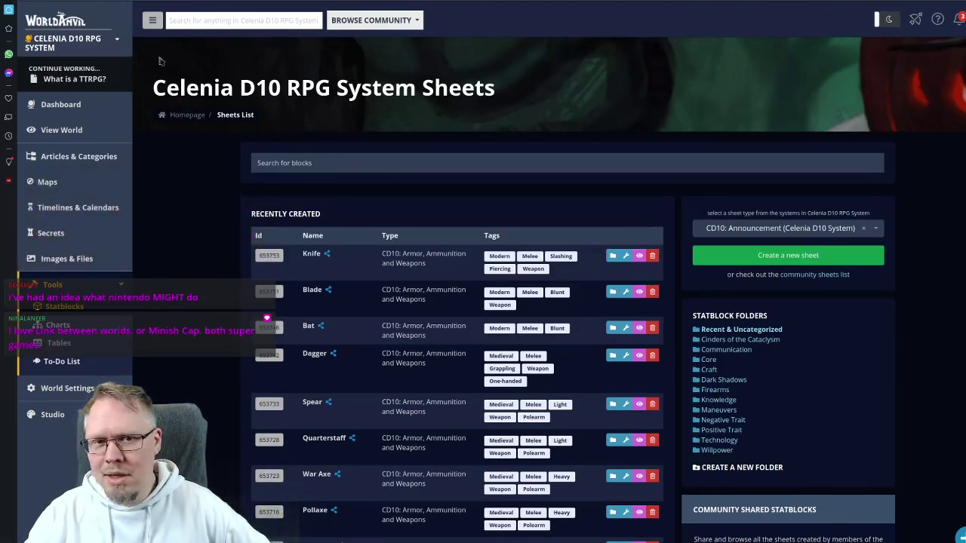
pyautogui.click(94, 157)
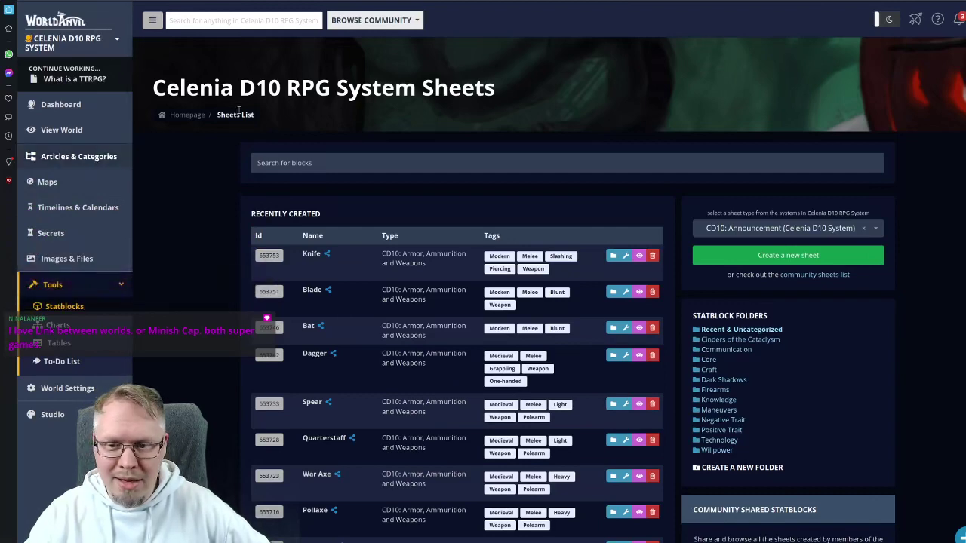